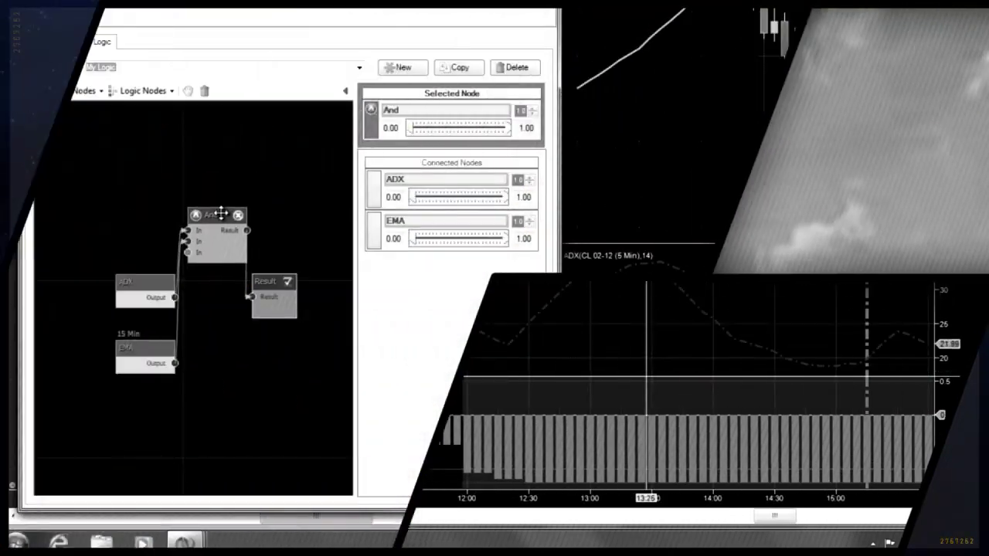
# Step: Move the And and ADX nodes up and left in the BloodHound logic editor, then select the EMA node
pyautogui.moveTo(221, 214); pyautogui.dragTo(213, 201)
pyautogui.click(156, 285)
pyautogui.moveTo(156, 286); pyautogui.dragTo(125, 255)
pyautogui.click(145, 351)
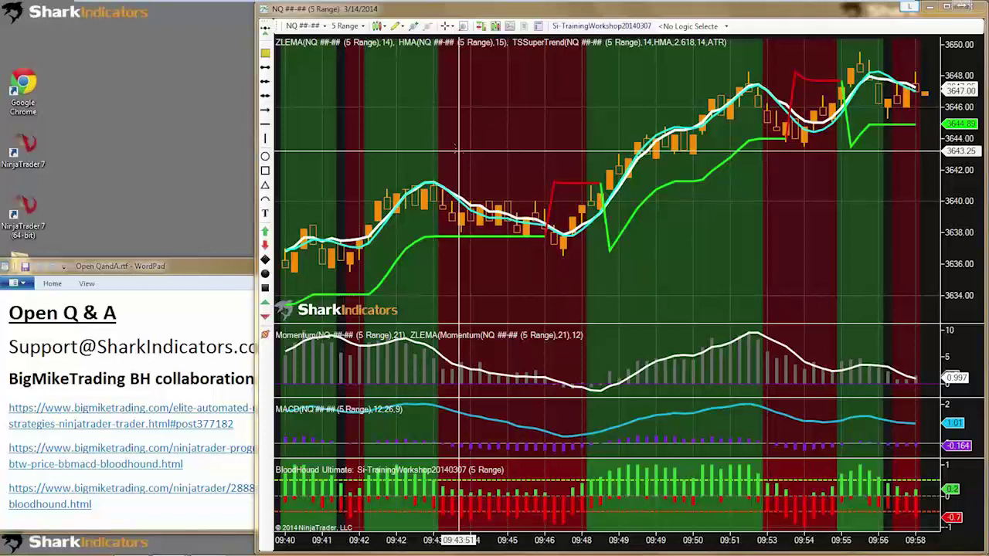
# Step: Minimize the WordPad Q&A notes and connect the Control Center to Kinetick Live
pyautogui.click(222, 272)
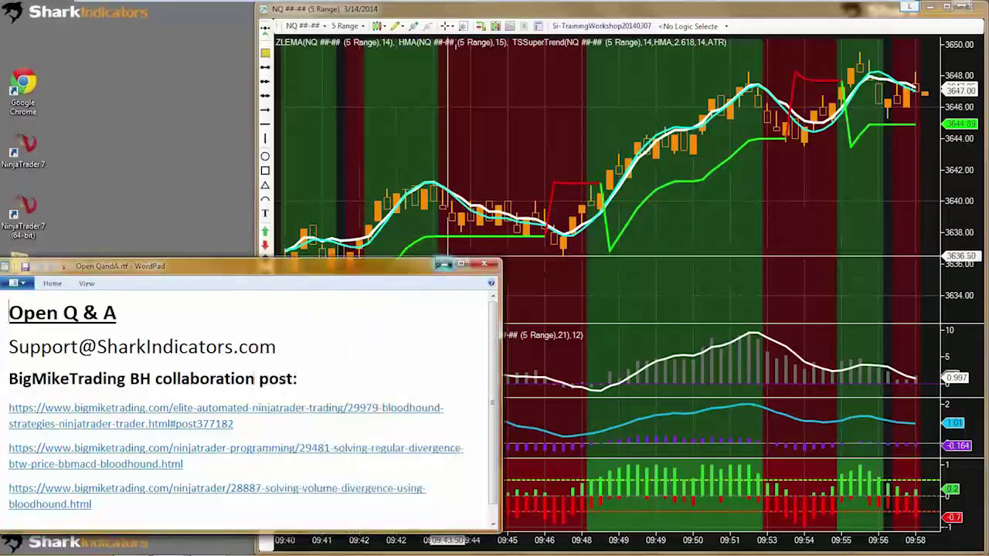
pyautogui.click(443, 264)
pyautogui.moveTo(207, 548)
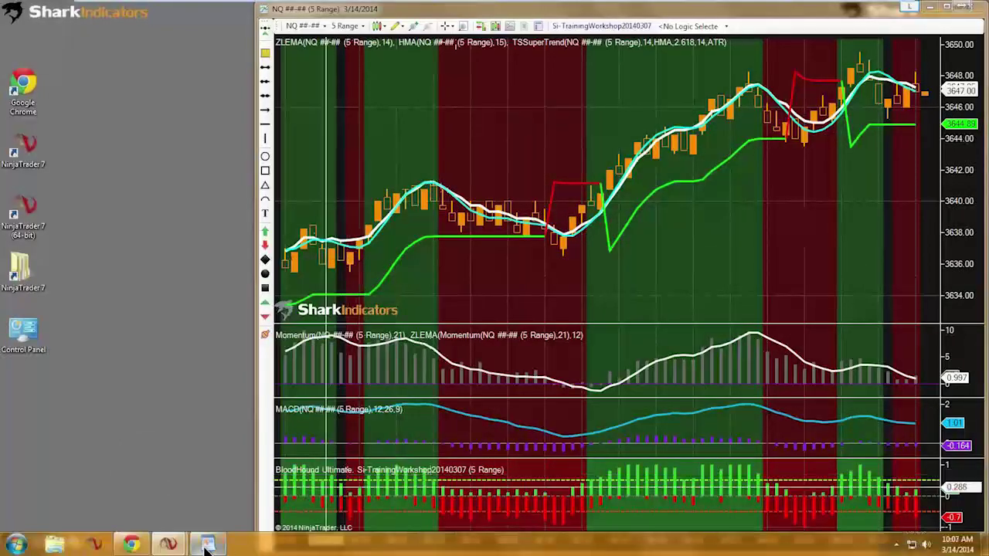
pyautogui.moveTo(170, 544)
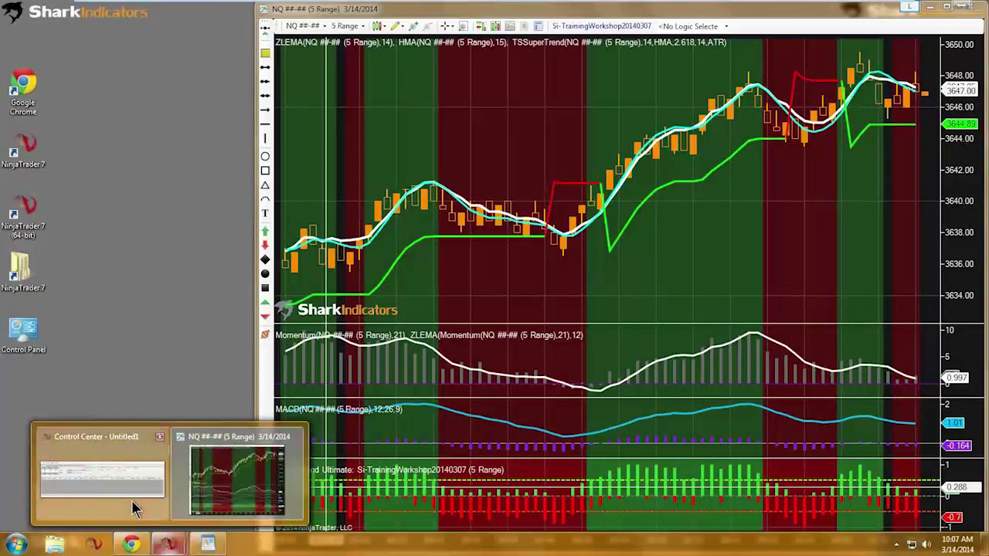
pyautogui.click(133, 509)
pyautogui.click(20, 344)
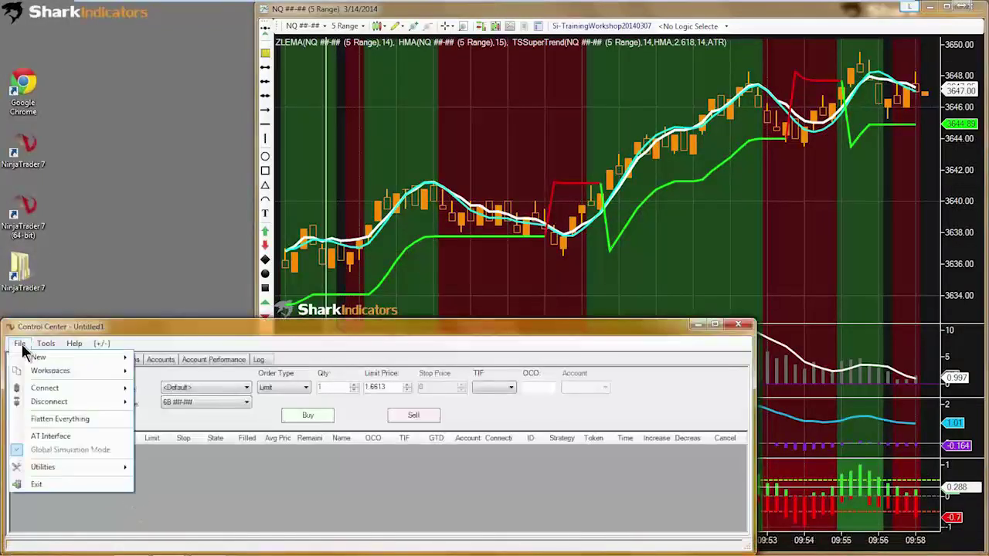
pyautogui.moveTo(73, 388)
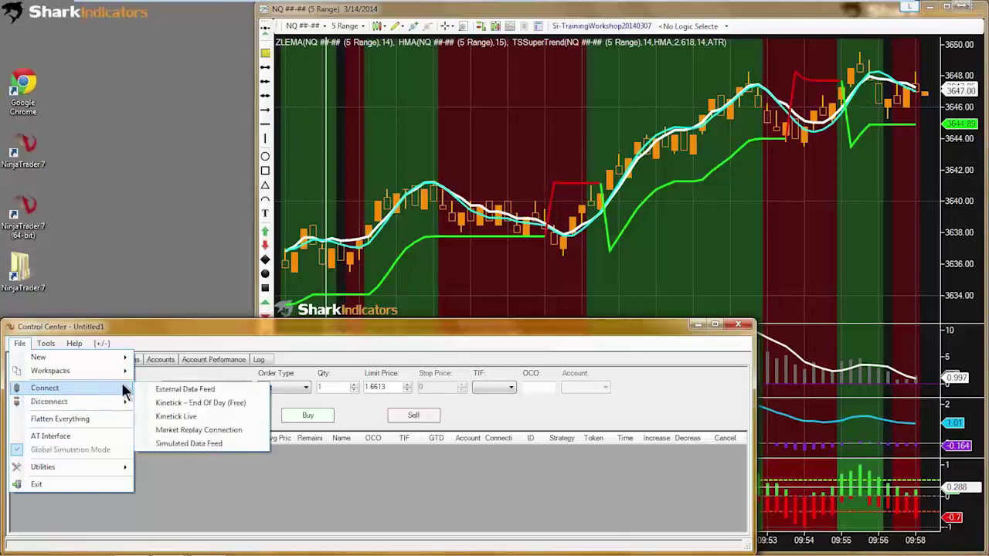
pyautogui.click(172, 417)
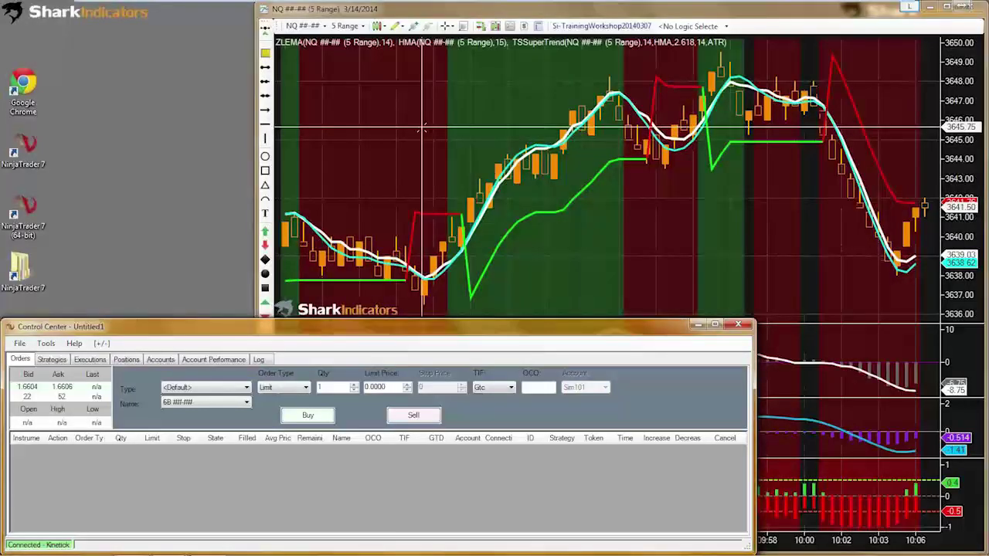
# Step: Add the SiRaven strategy to the NQ chart and select its Exit Logic setting
pyautogui.click(423, 128)
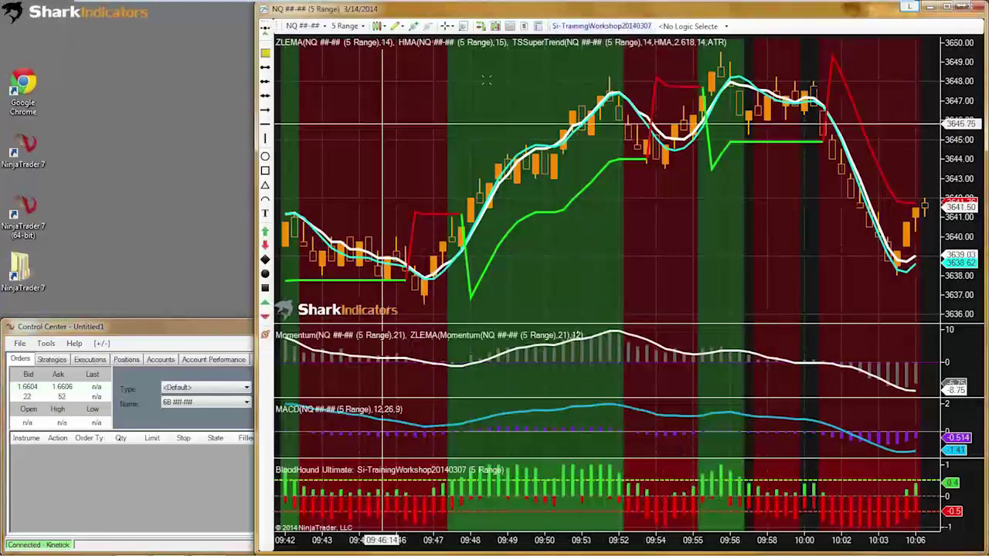
pyautogui.click(523, 26)
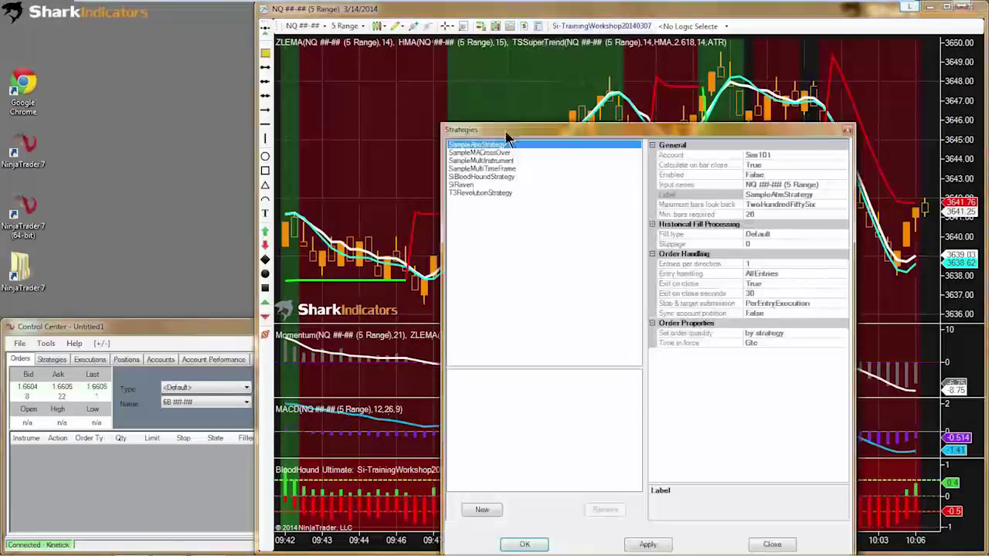
pyautogui.moveTo(507, 134); pyautogui.dragTo(341, 48)
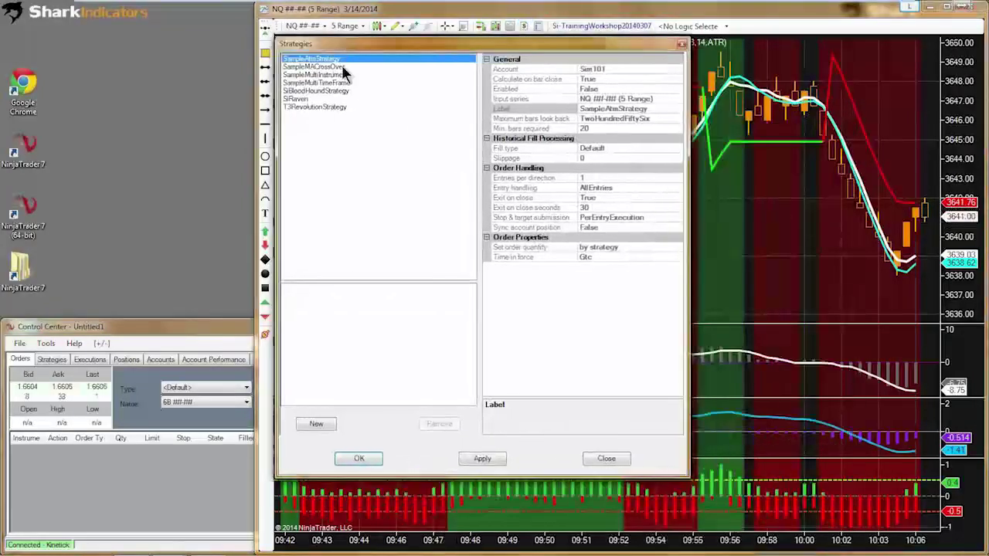
pyautogui.click(298, 99)
pyautogui.doubleClick(300, 100)
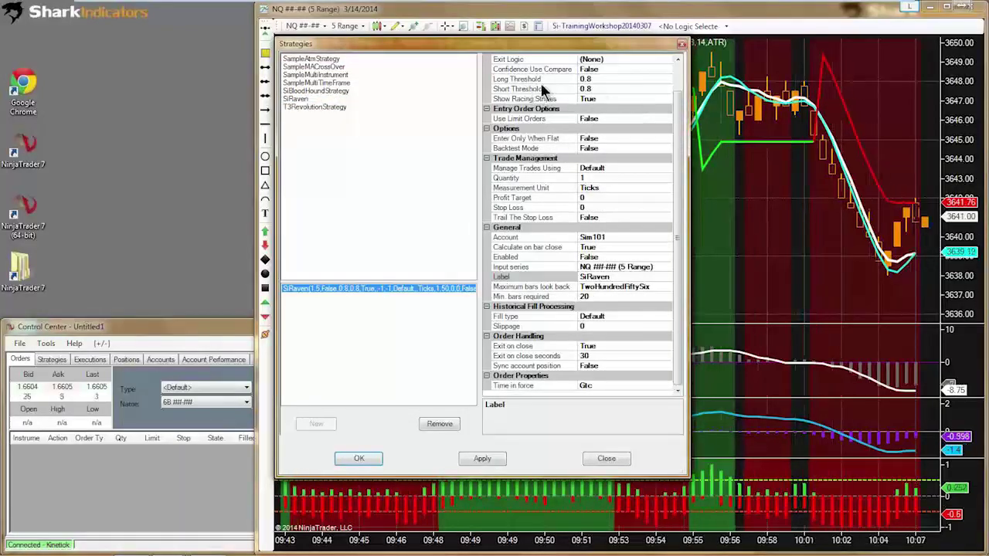
pyautogui.scroll(1, 678, 112)
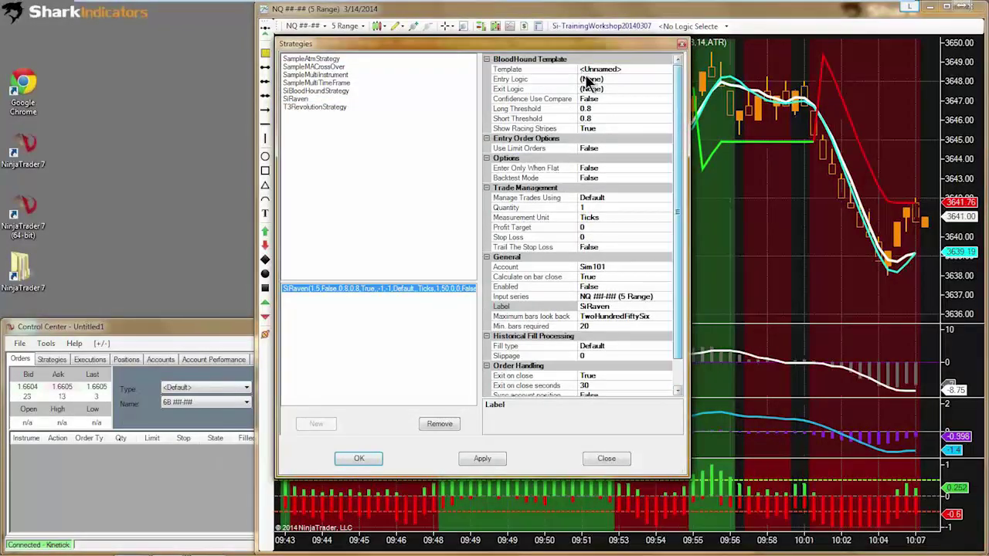
pyautogui.click(524, 90)
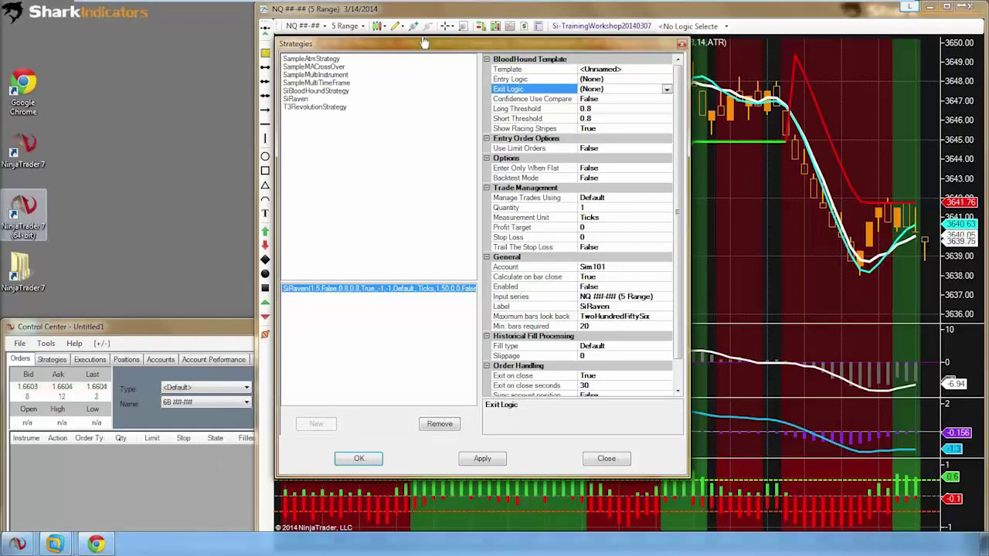
# Step: Remove SiRaven from the chart's strategies and close the Strategies dialog with OK
pyautogui.moveTo(419, 44); pyautogui.dragTo(164, 36)
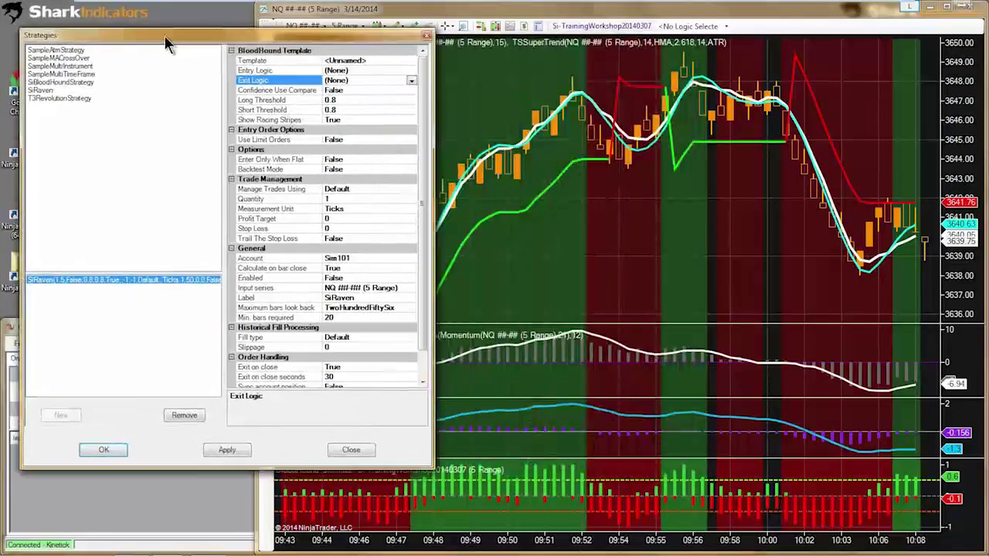
pyautogui.click(185, 414)
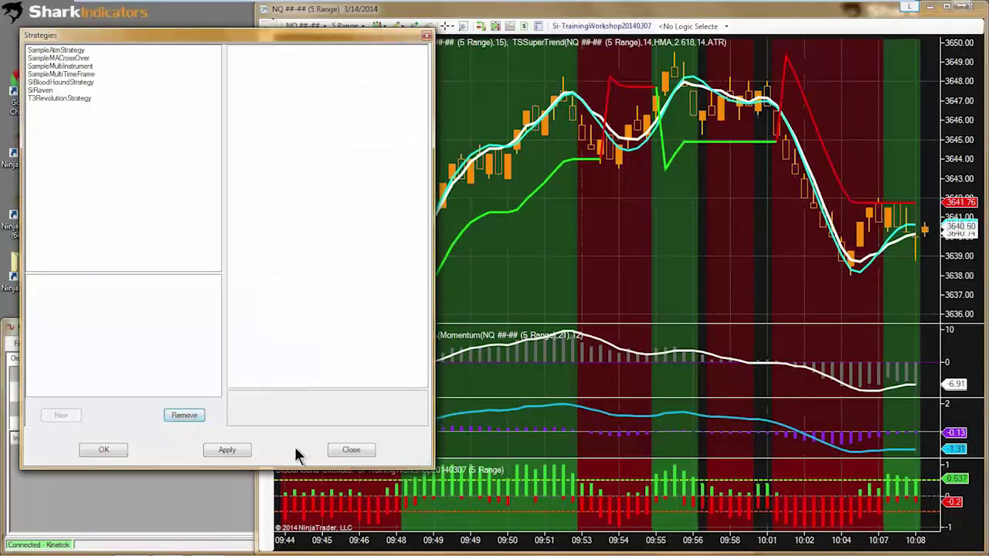
pyautogui.click(120, 453)
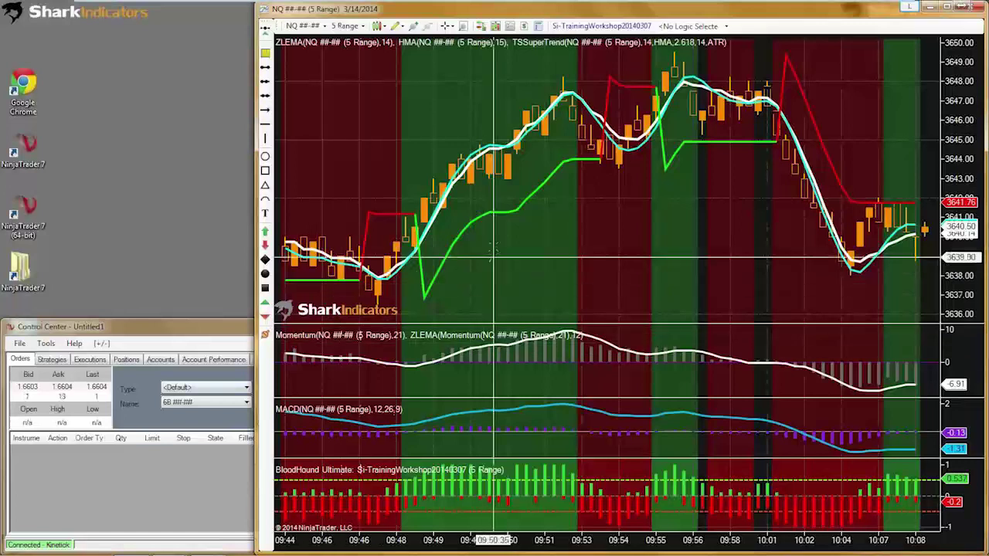
# Step: Open the chart's Indicators dialog and move it to the upper left
pyautogui.click(462, 232)
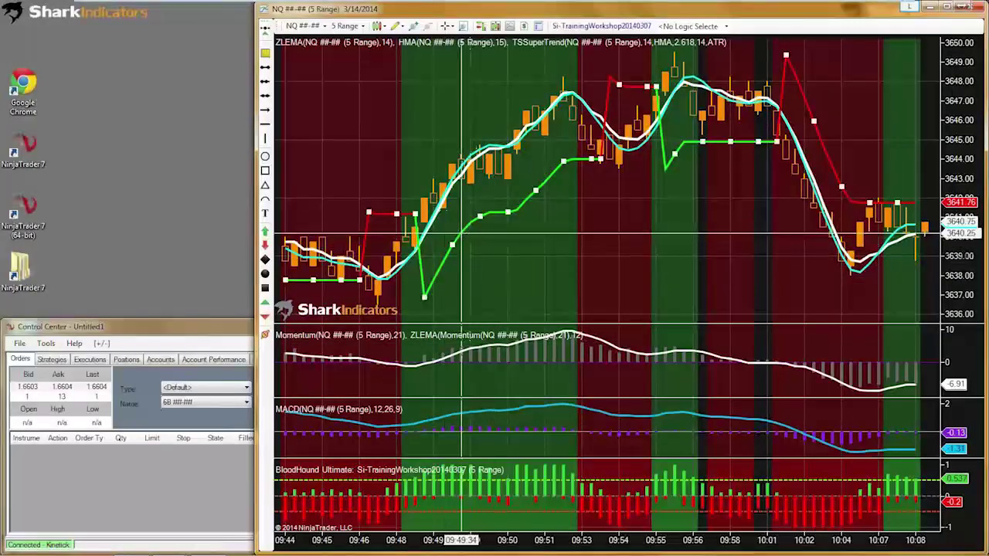
pyautogui.rightClick(371, 109)
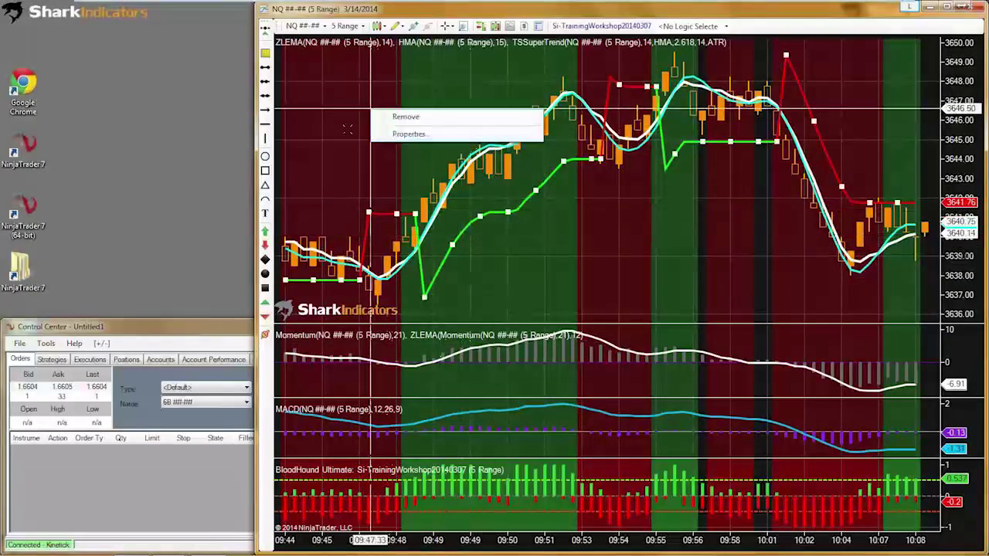
pyautogui.click(347, 109)
pyautogui.rightClick(346, 104)
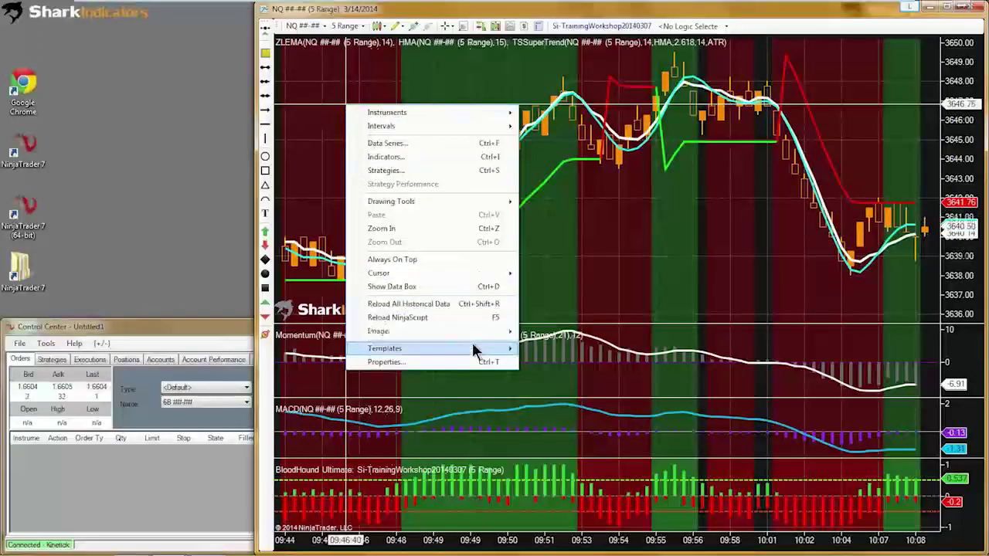
pyautogui.moveTo(512, 349)
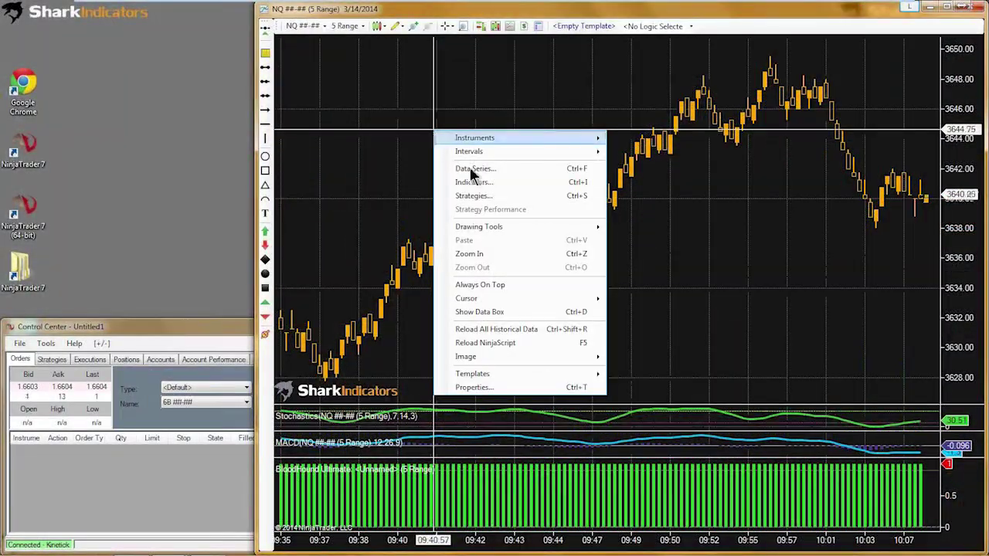
pyautogui.click(473, 186)
pyautogui.moveTo(501, 137); pyautogui.dragTo(172, 32)
# Step: Add the SiChameleon indicator from the available indicators list
pyautogui.click(160, 195)
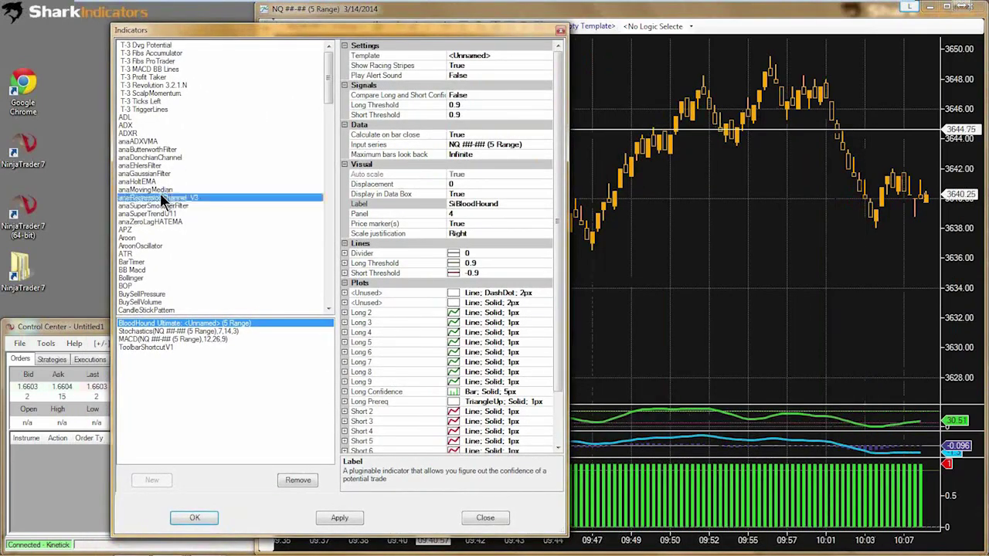
pyautogui.press('s')
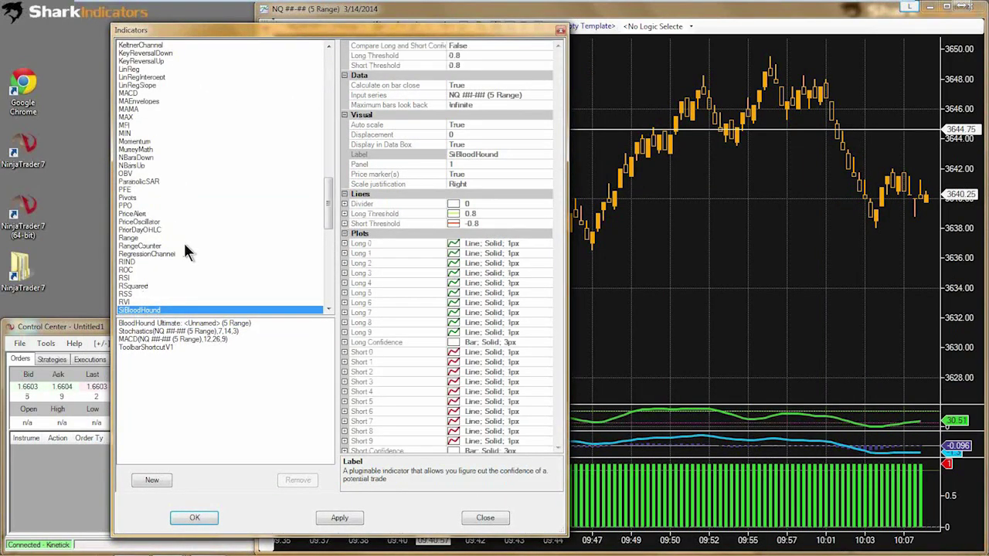
pyautogui.scroll(-1, 189, 247)
pyautogui.doubleClick(140, 294)
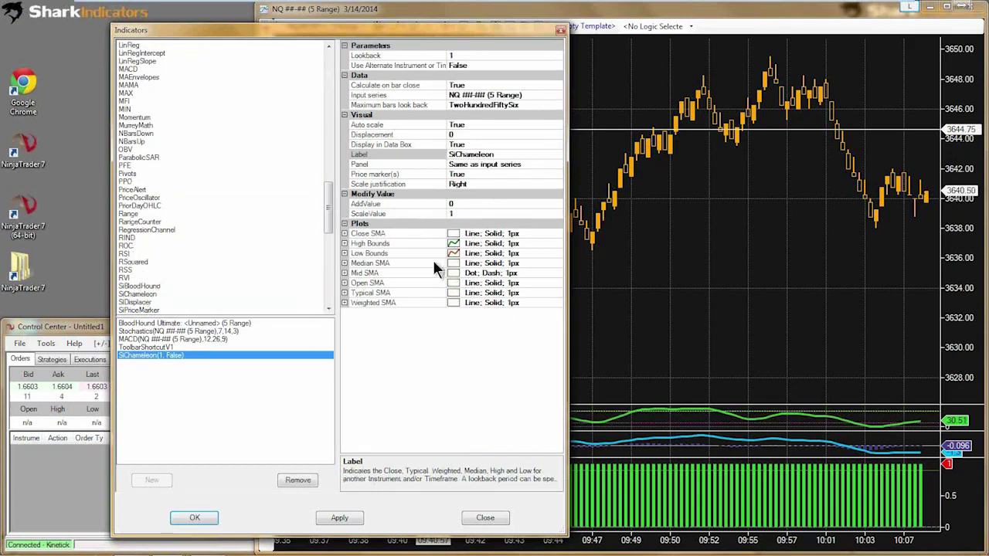
# Step: Expand the Low and High Bounds plots and set the High Bounds colour to Lime
pyautogui.click(372, 253)
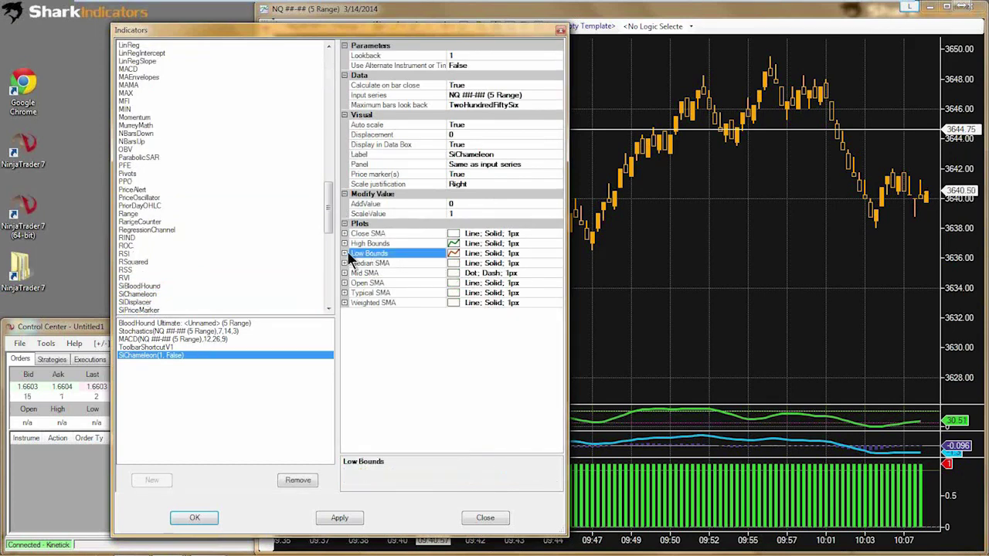
pyautogui.click(344, 254)
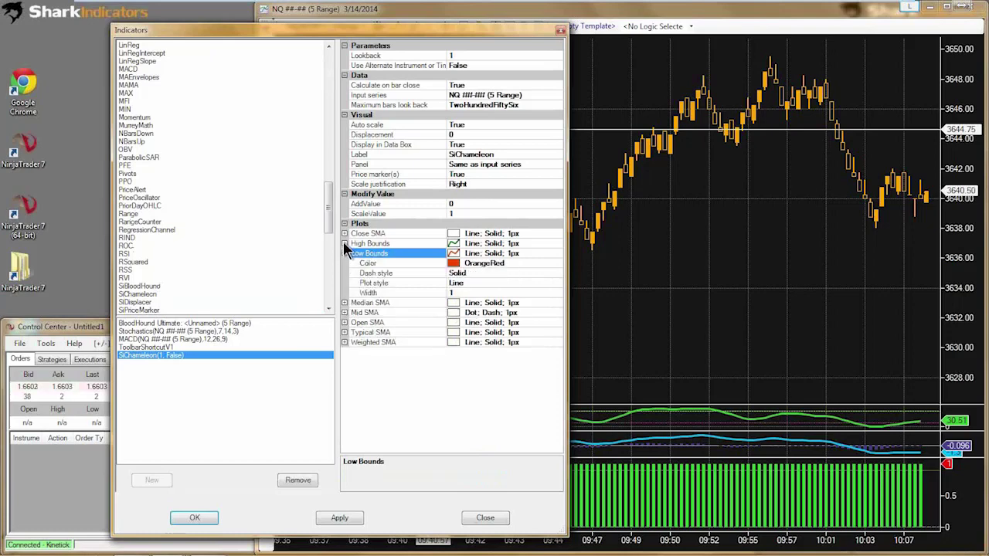
pyautogui.click(344, 244)
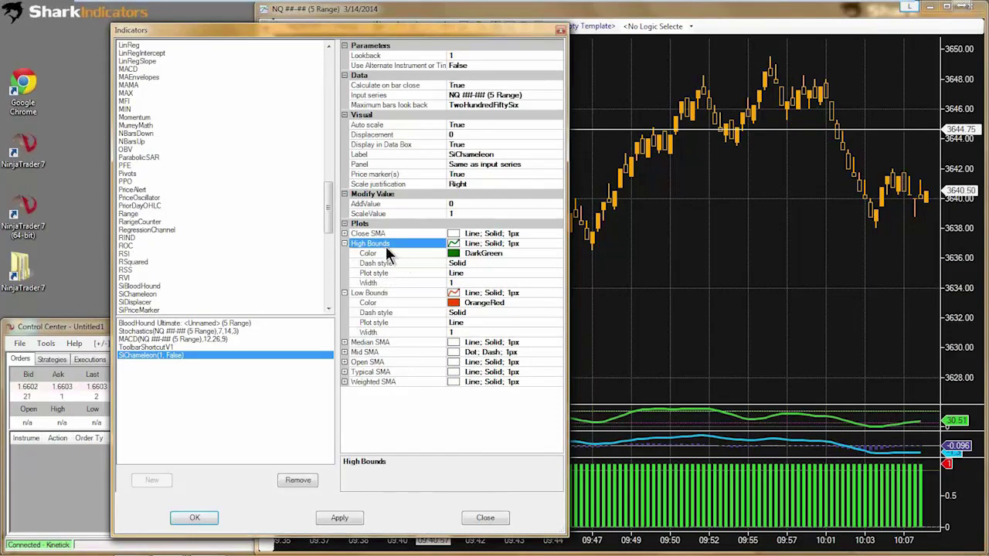
pyautogui.rightClick(378, 244)
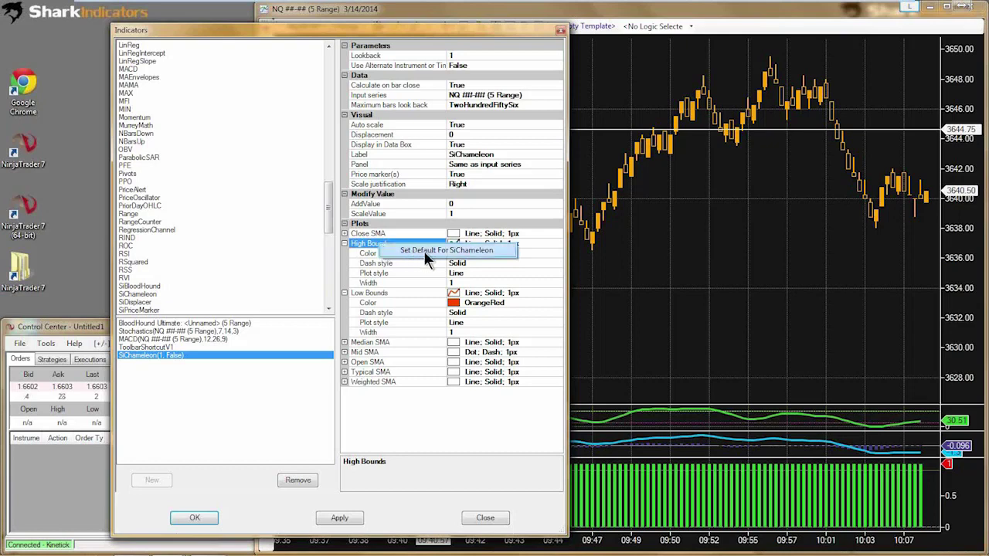
pyautogui.click(363, 246)
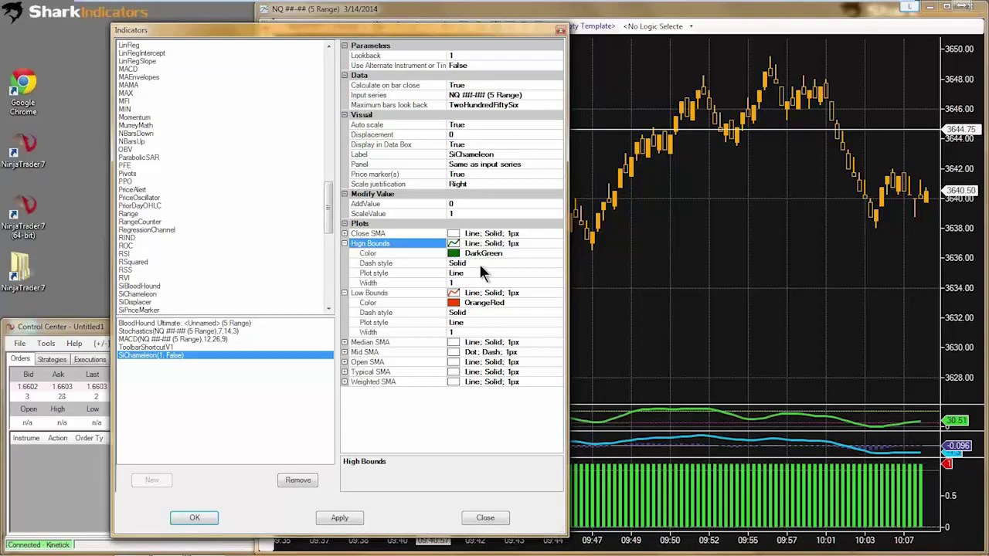
pyautogui.click(507, 256)
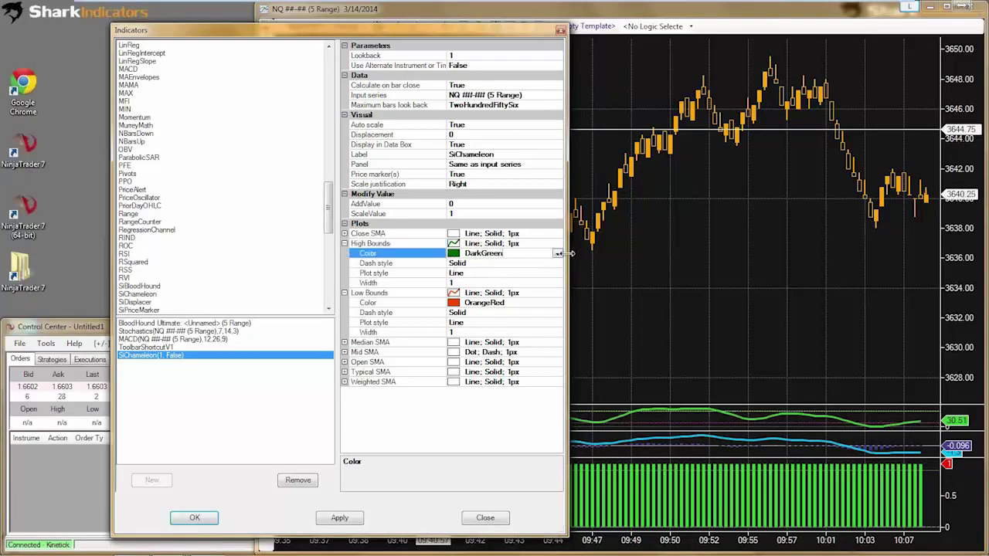
pyautogui.click(557, 255)
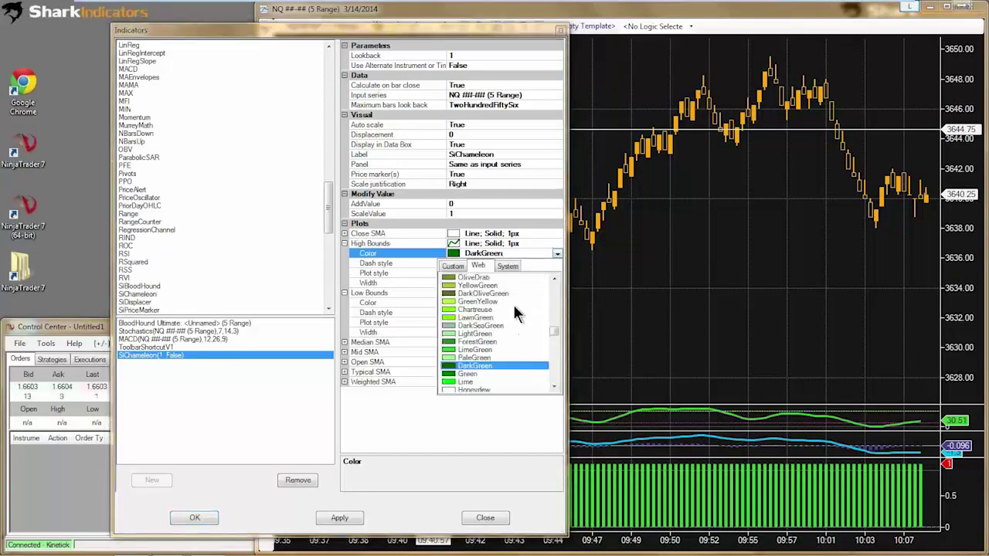
pyautogui.moveTo(554, 332); pyautogui.dragTo(554, 344)
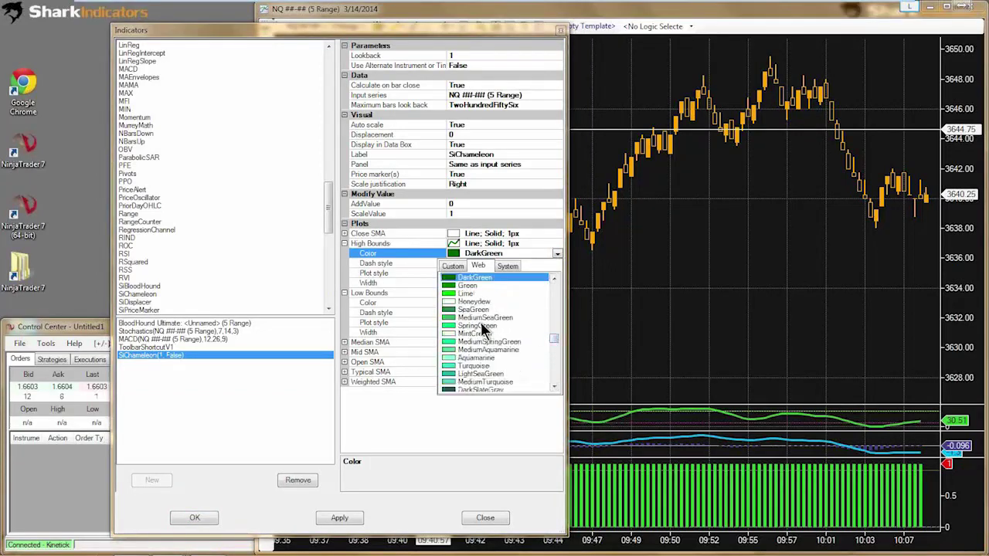
pyautogui.click(555, 278)
pyautogui.click(556, 278)
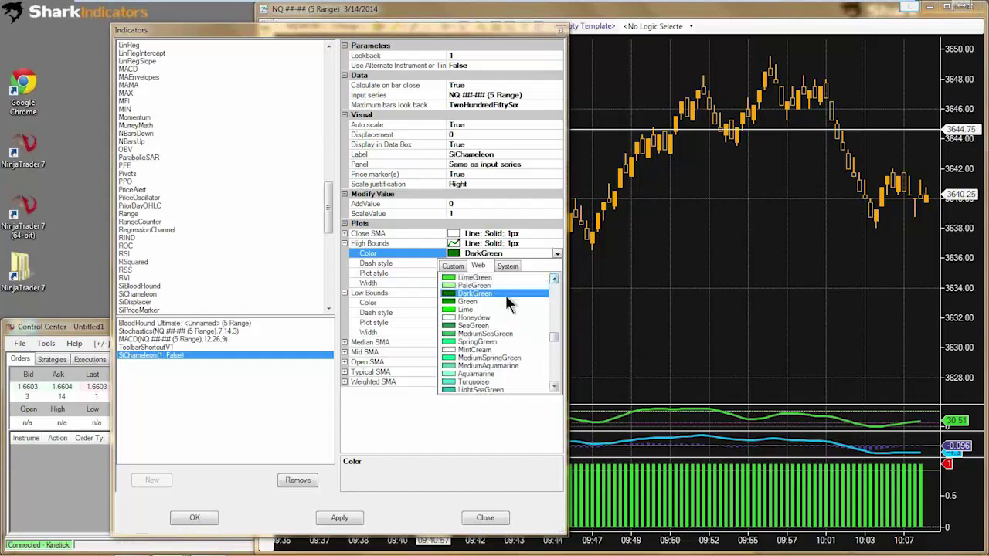
pyautogui.click(452, 310)
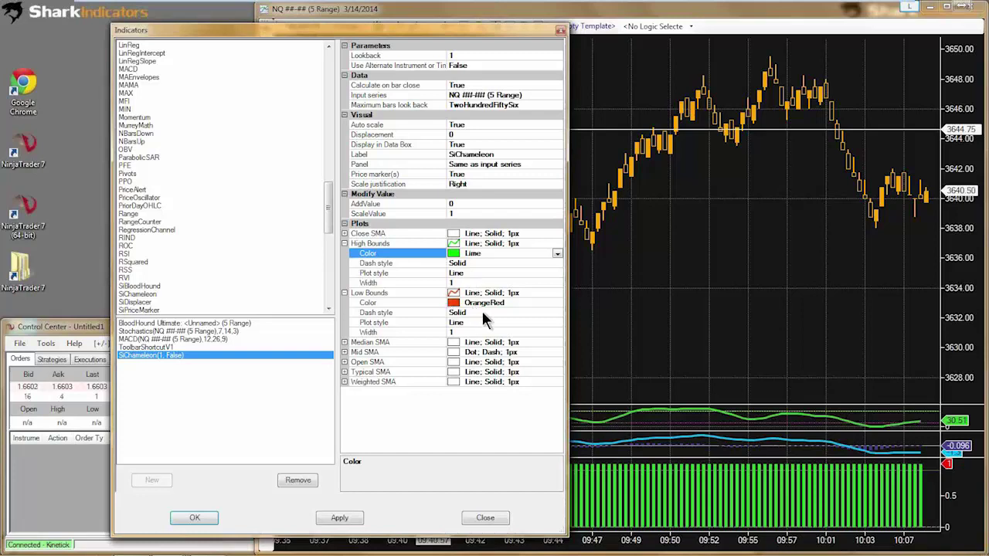
# Step: Set both High and Low Bounds to width 3 with the Hash plot style
pyautogui.click(462, 283)
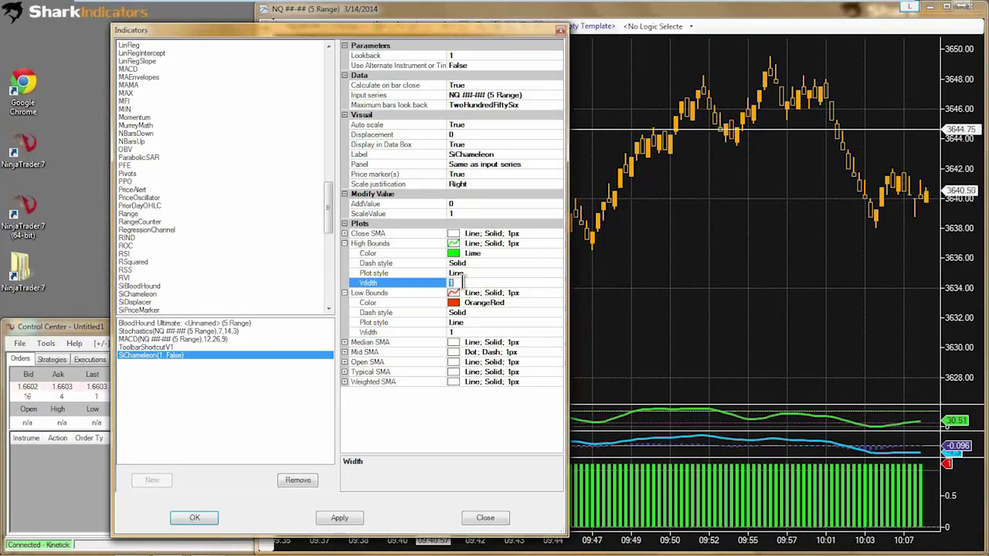
pyautogui.write('3')
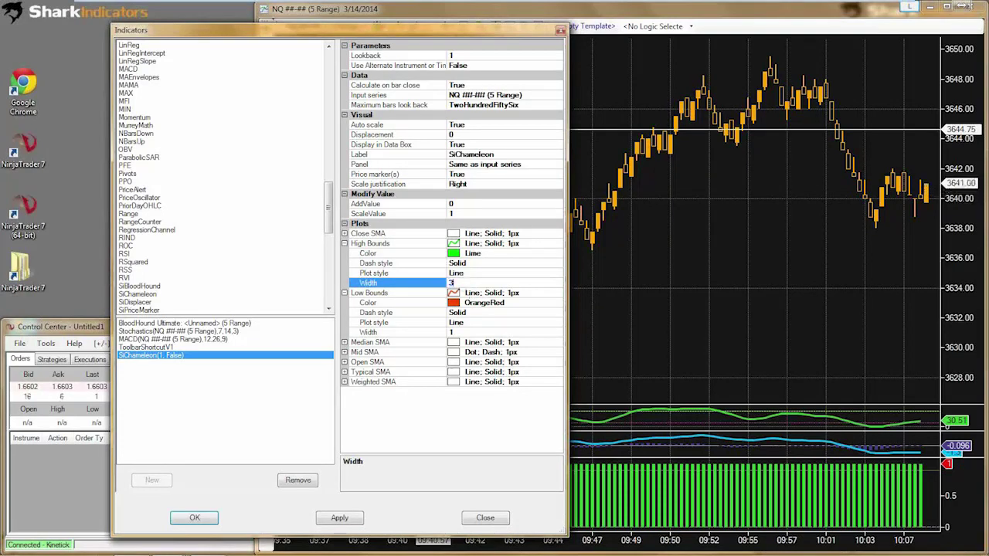
pyautogui.click(468, 331)
pyautogui.write('3')
pyautogui.click(470, 274)
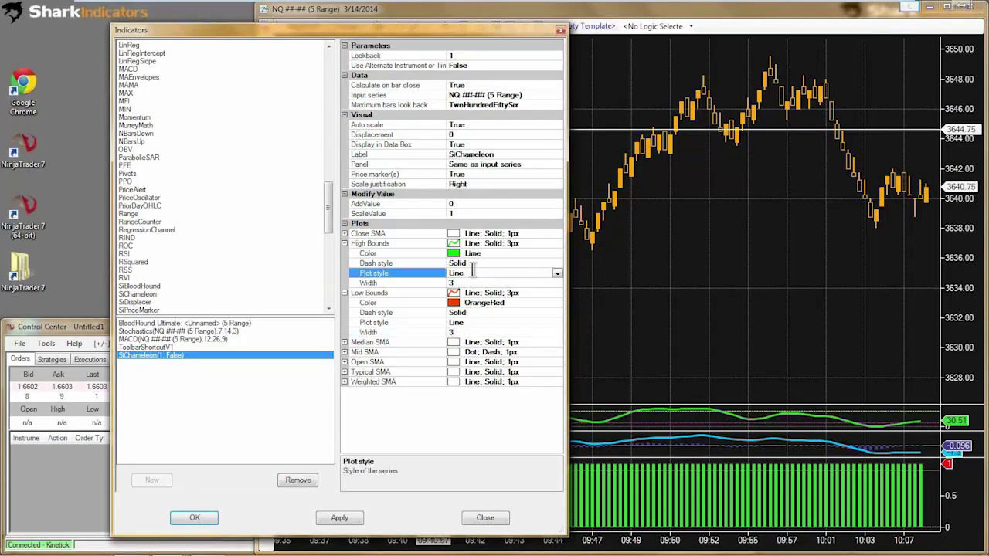
pyautogui.click(557, 273)
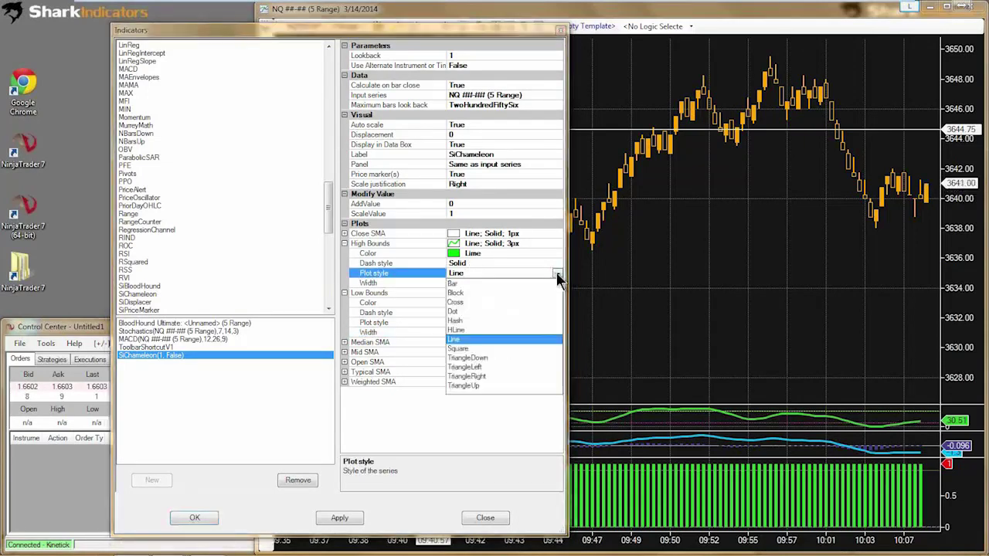
pyautogui.click(463, 321)
pyautogui.click(476, 321)
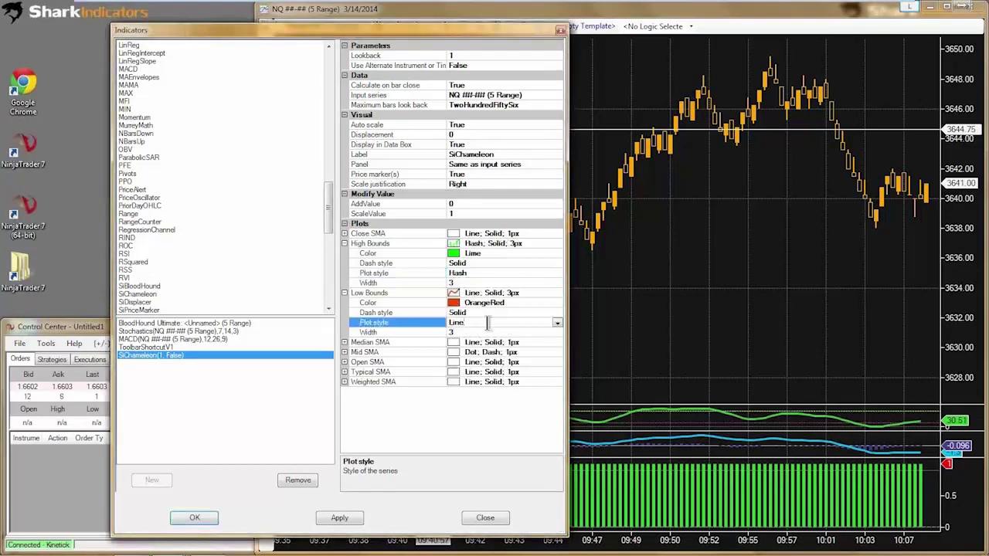
pyautogui.click(556, 322)
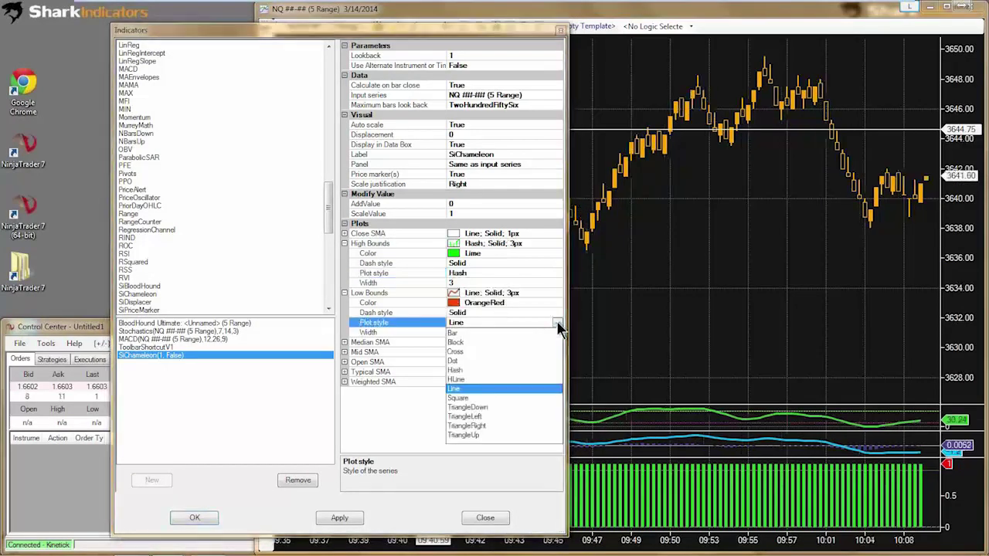
pyautogui.click(460, 370)
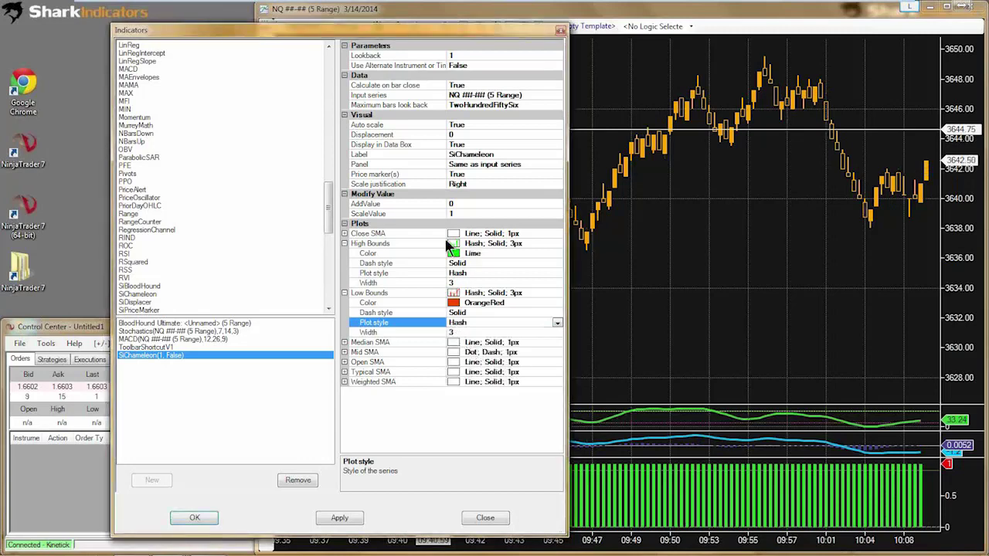
# Step: Expand the Close, Median, Mid, Open, Typical and Weighted SMA plots and select AddValue
pyautogui.doubleClick(413, 233)
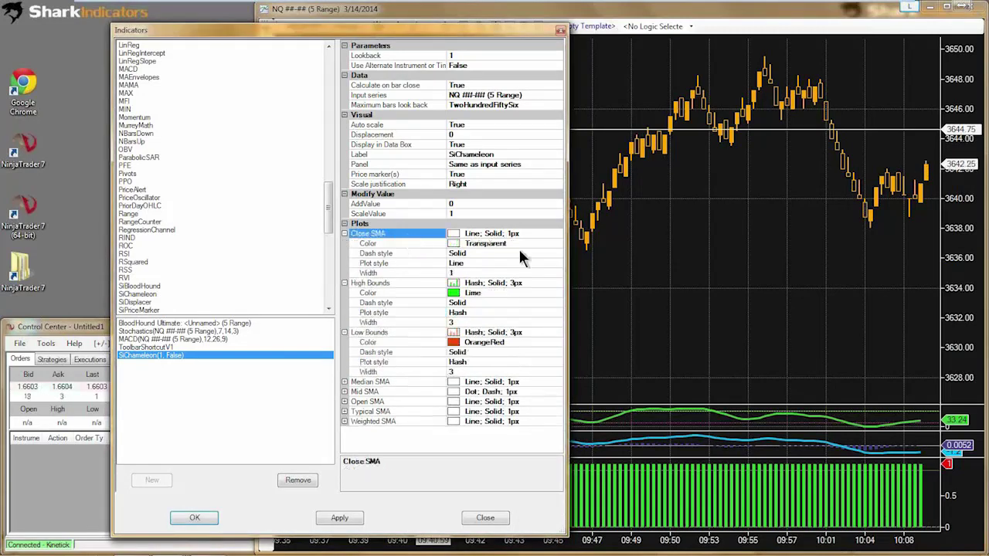
pyautogui.doubleClick(400, 382)
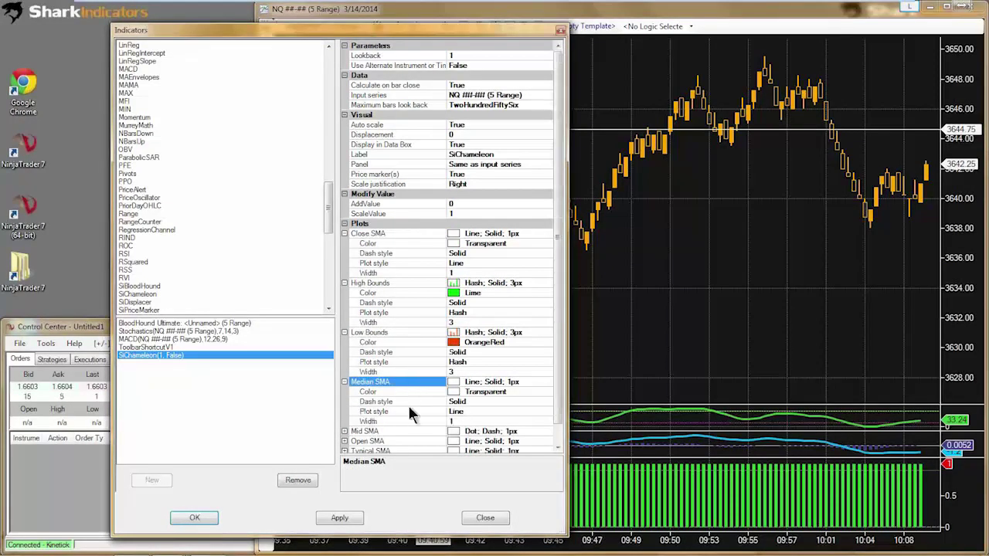
pyautogui.scroll(-1, 413, 415)
pyautogui.doubleClick(401, 410)
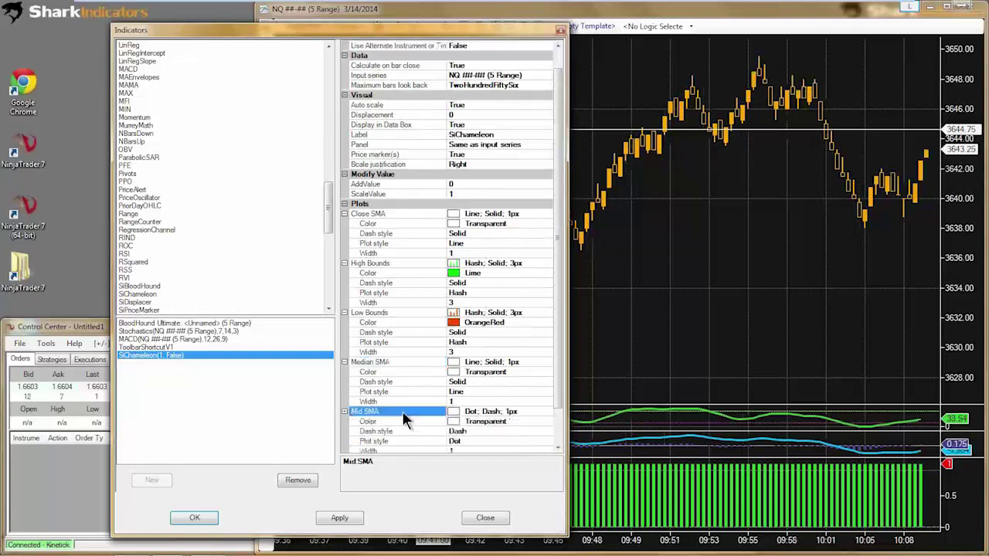
pyautogui.scroll(-2, 406, 421)
pyautogui.doubleClick(401, 423)
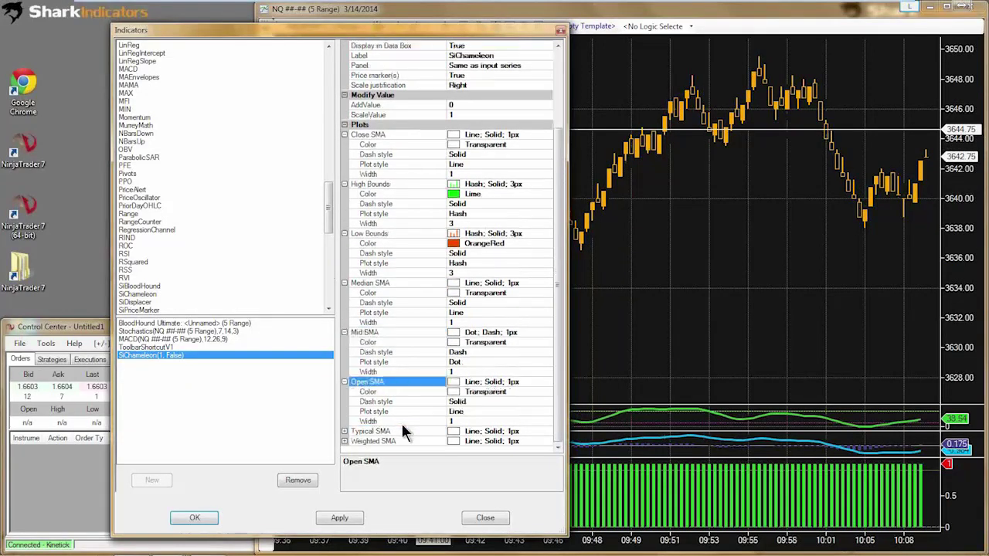
pyautogui.doubleClick(406, 432)
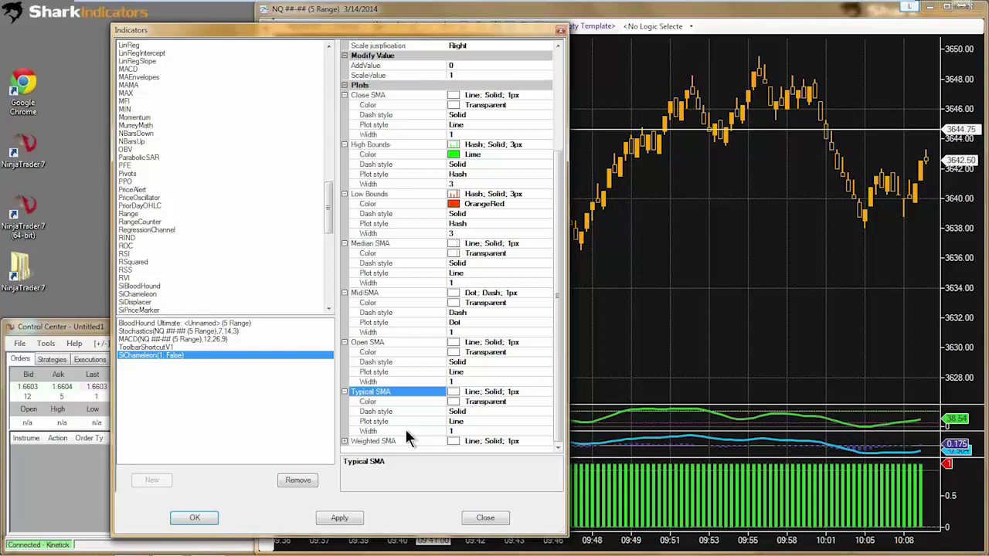
pyautogui.doubleClick(409, 441)
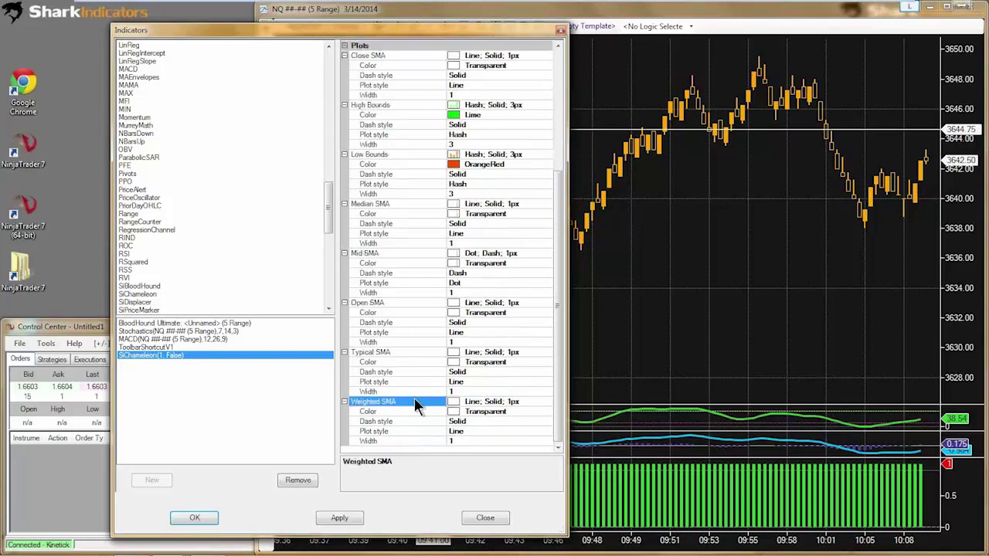
pyautogui.scroll(6, 421, 399)
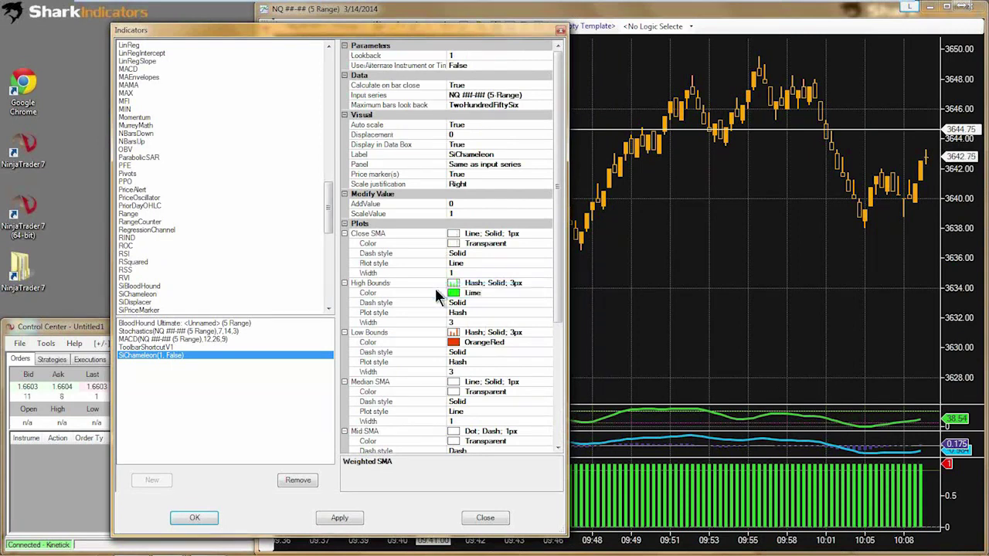
pyautogui.click(371, 204)
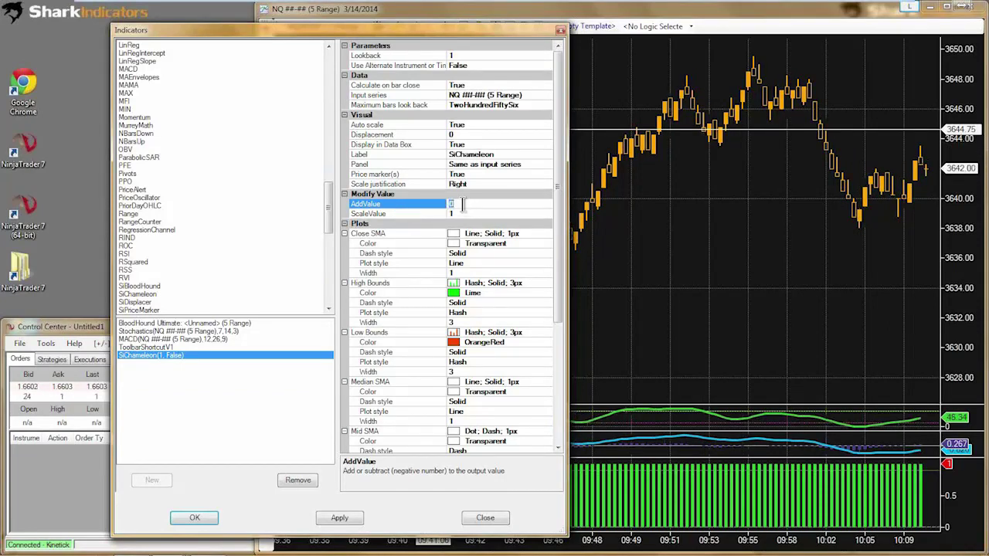
# Step: Enter AddValue -1, set High Bounds colour to Transparent, and apply to the chart
pyautogui.write('-1')
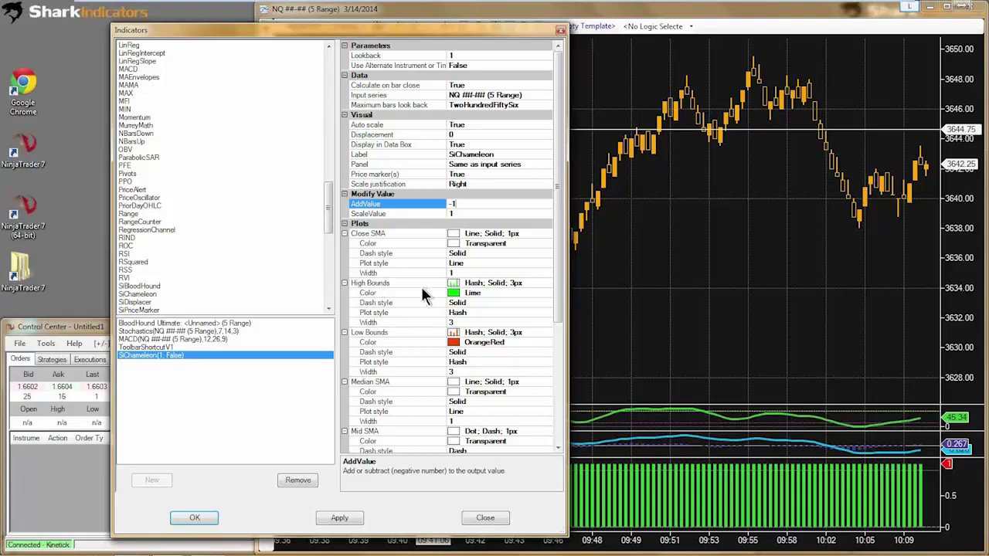
pyautogui.click(495, 294)
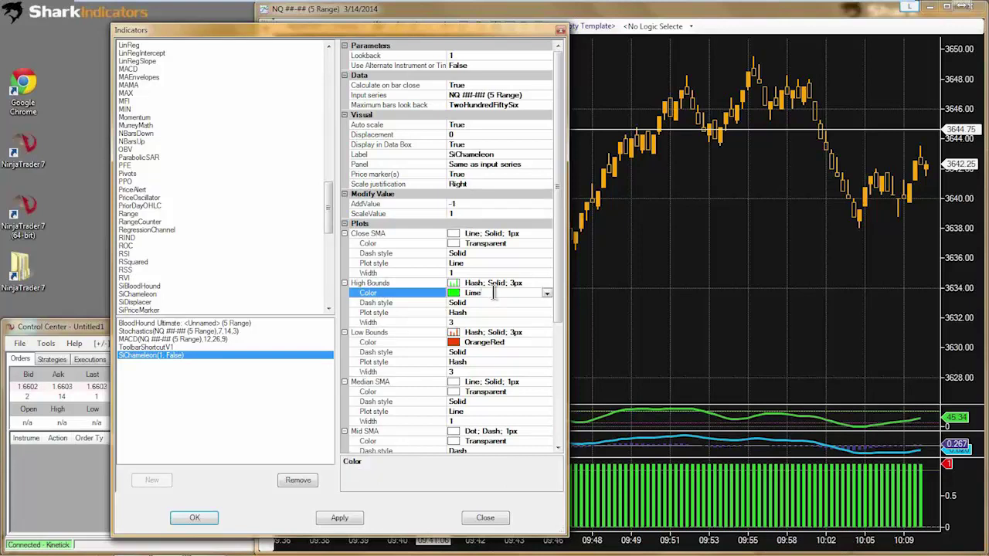
pyautogui.click(547, 294)
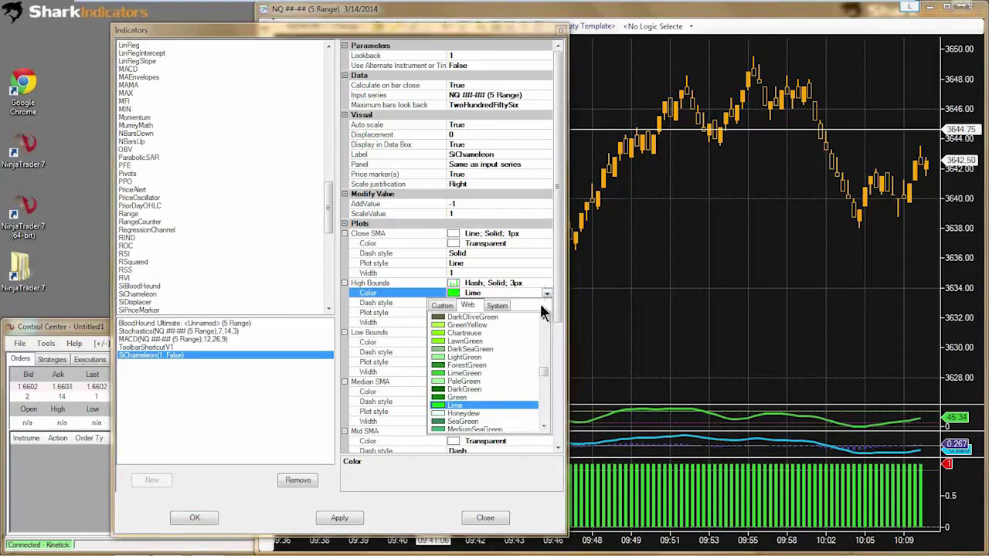
pyautogui.moveTo(547, 377); pyautogui.dragTo(547, 326)
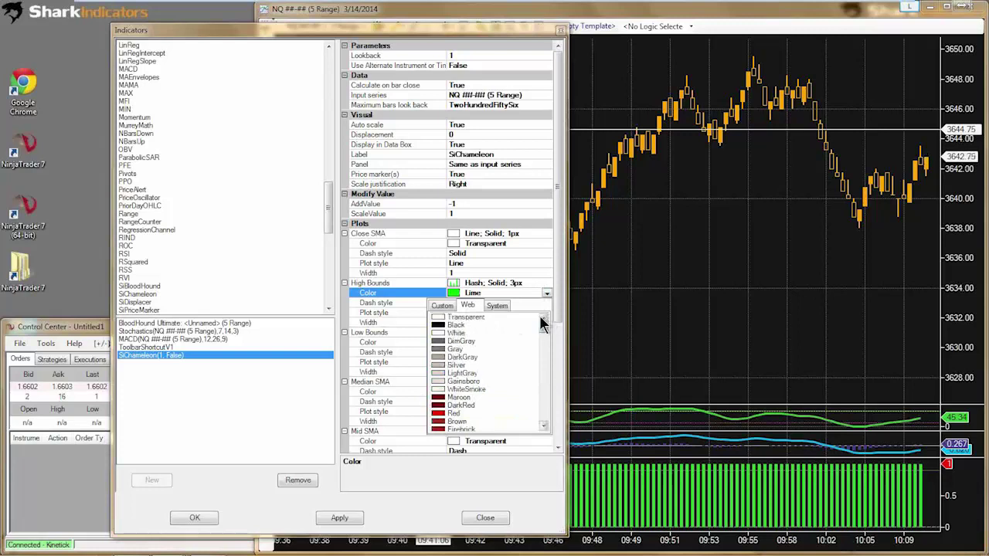
pyautogui.click(459, 316)
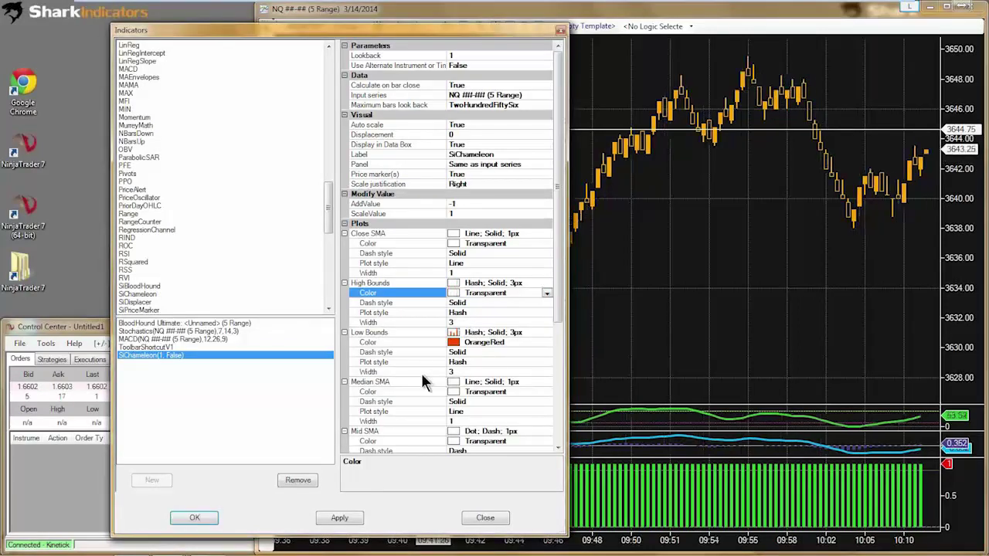
pyautogui.click(340, 518)
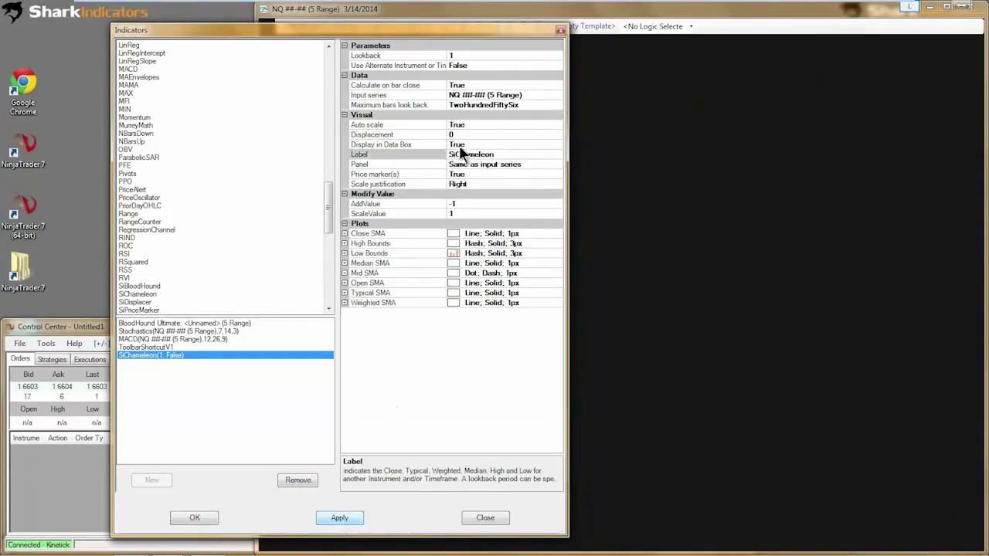
# Step: Reposition the Indicators dialog, change AddValue from -1 to -.25, and apply
pyautogui.moveTo(406, 34); pyautogui.dragTo(312, 31)
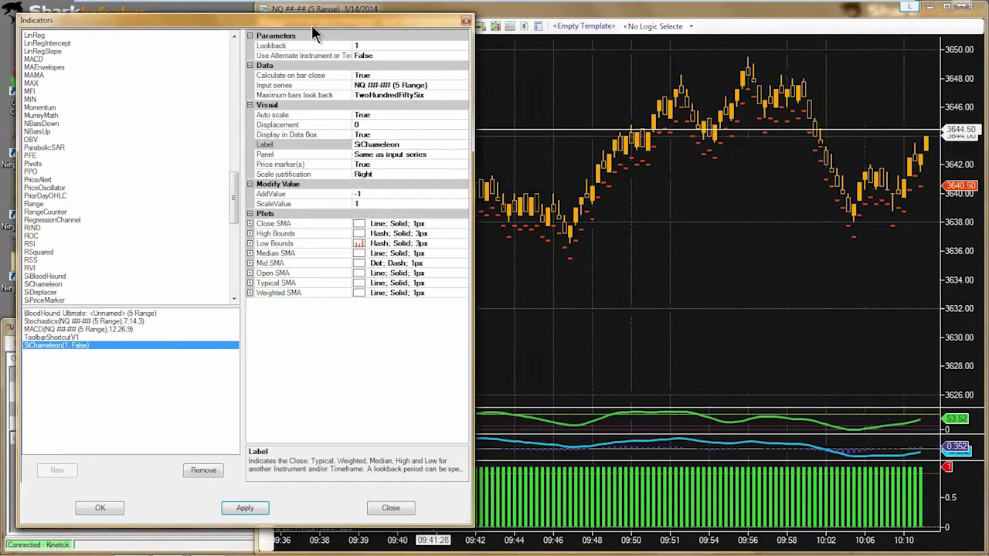
pyautogui.moveTo(312, 34); pyautogui.dragTo(316, 97)
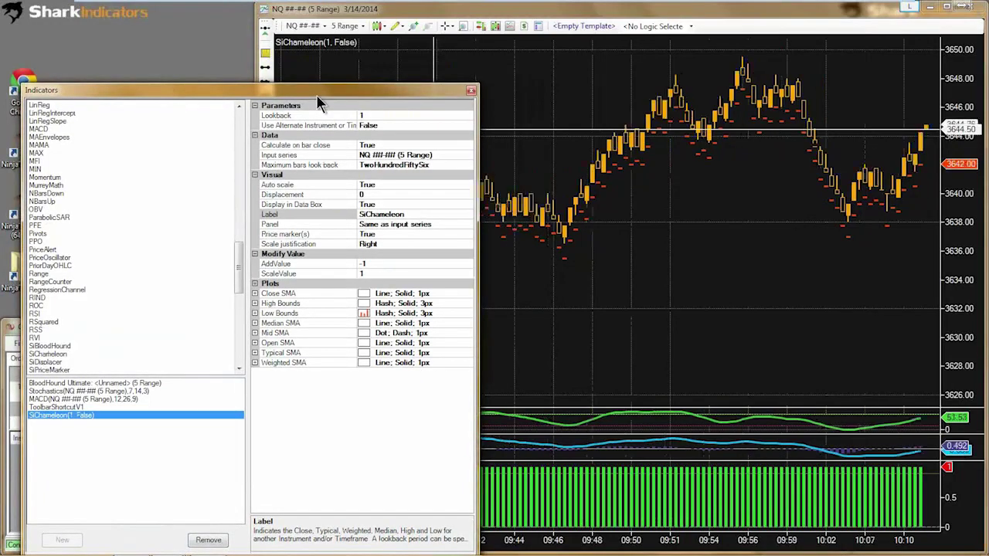
pyautogui.moveTo(316, 97); pyautogui.dragTo(305, 22)
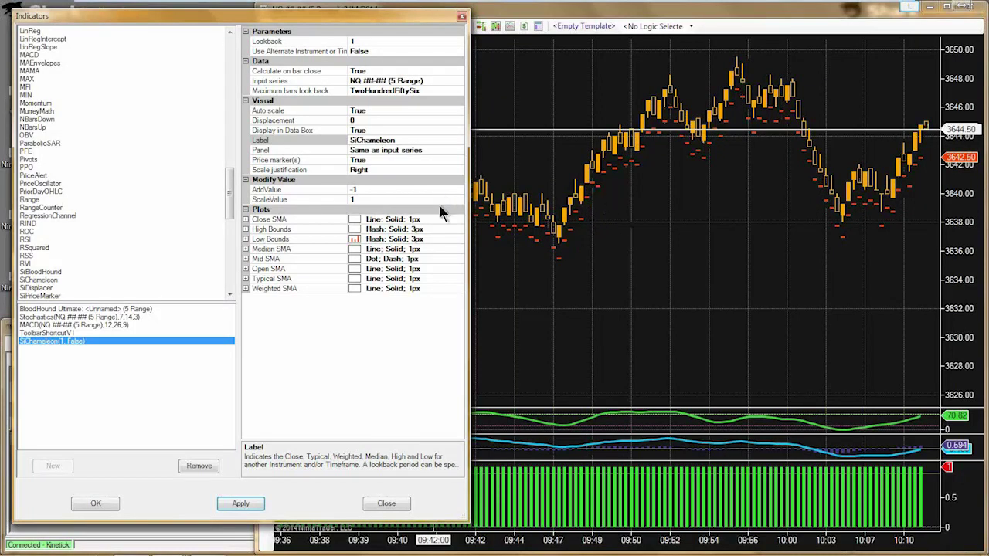
pyautogui.click(362, 188)
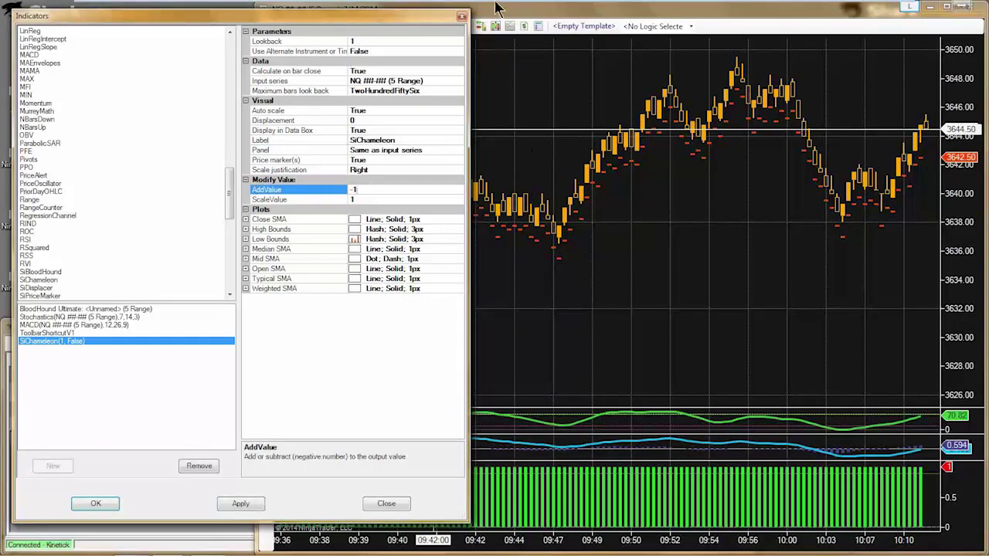
pyautogui.moveTo(425, 16)
pyautogui.mouseDown()
pyautogui.moveTo(424, 47)
pyautogui.moveTo(421, 23)
pyautogui.mouseUp()
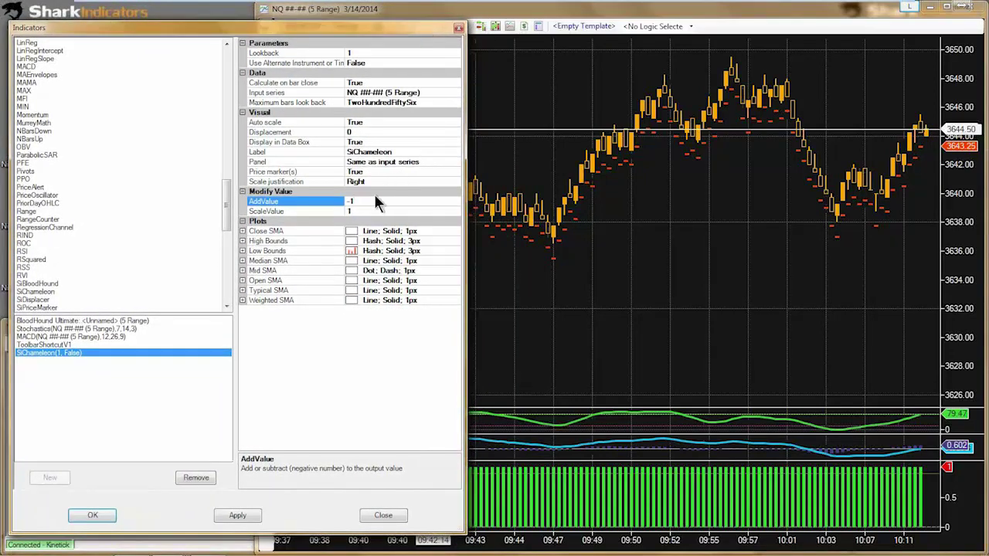
pyautogui.write('.25')
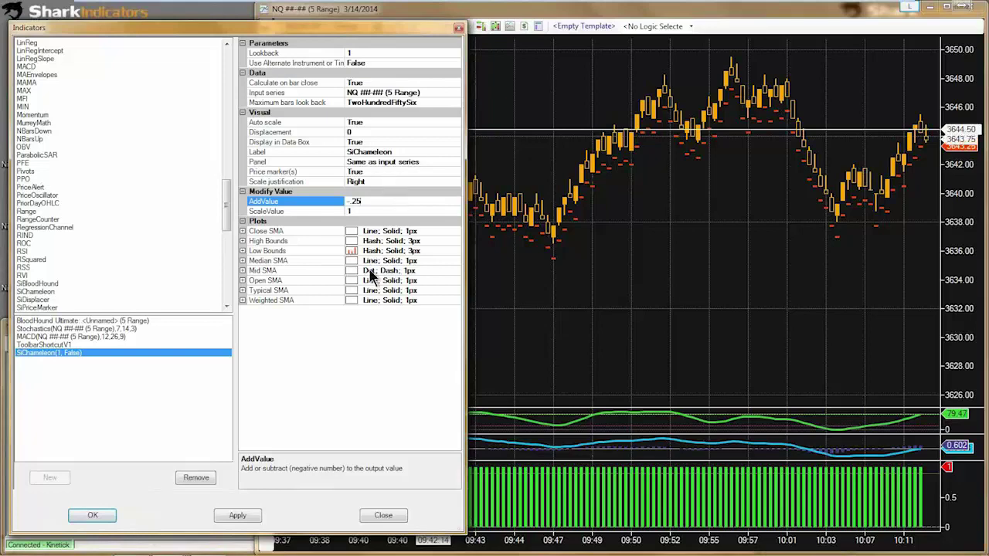
pyautogui.click(238, 516)
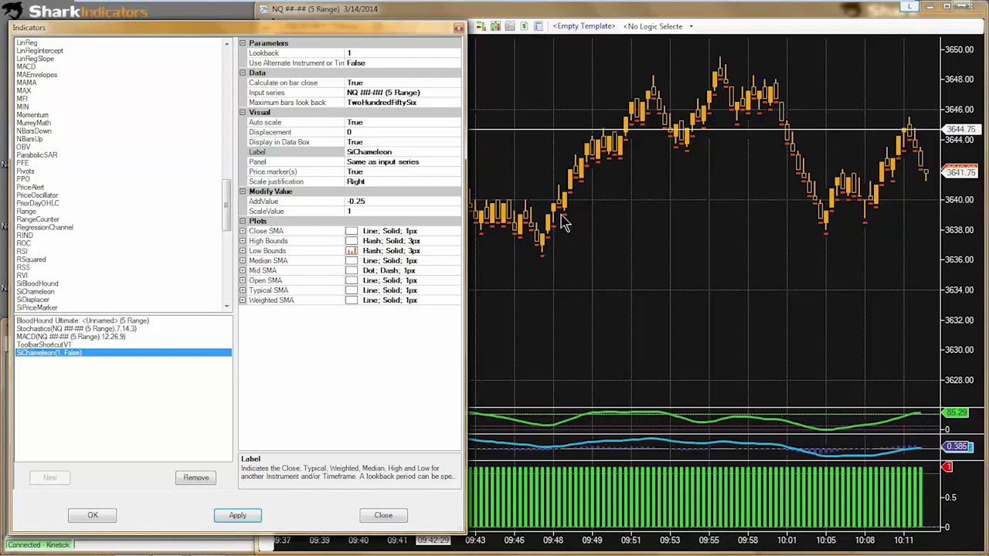
# Step: Add a second SiChameleon and set its Low Bounds colour to Transparent
pyautogui.click(37, 293)
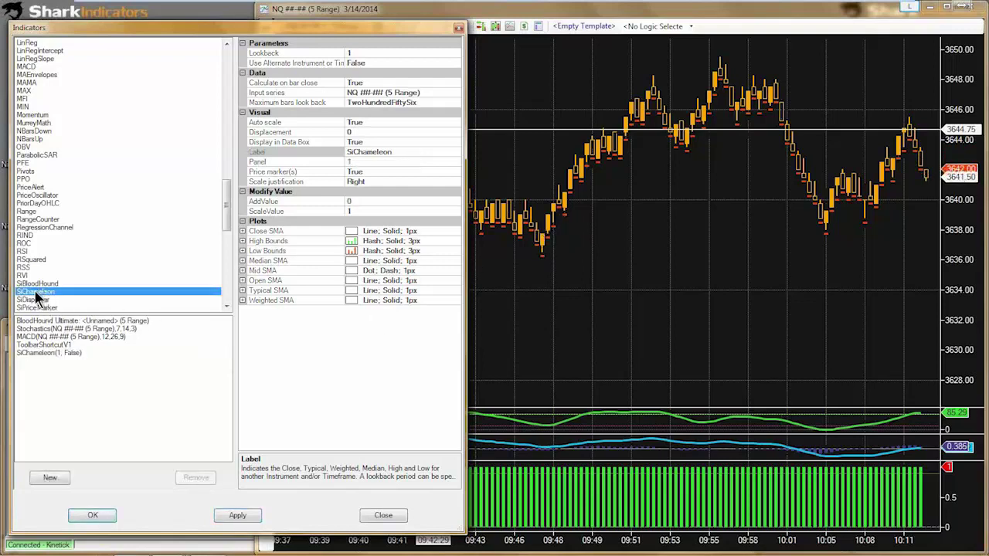
pyautogui.doubleClick(36, 298)
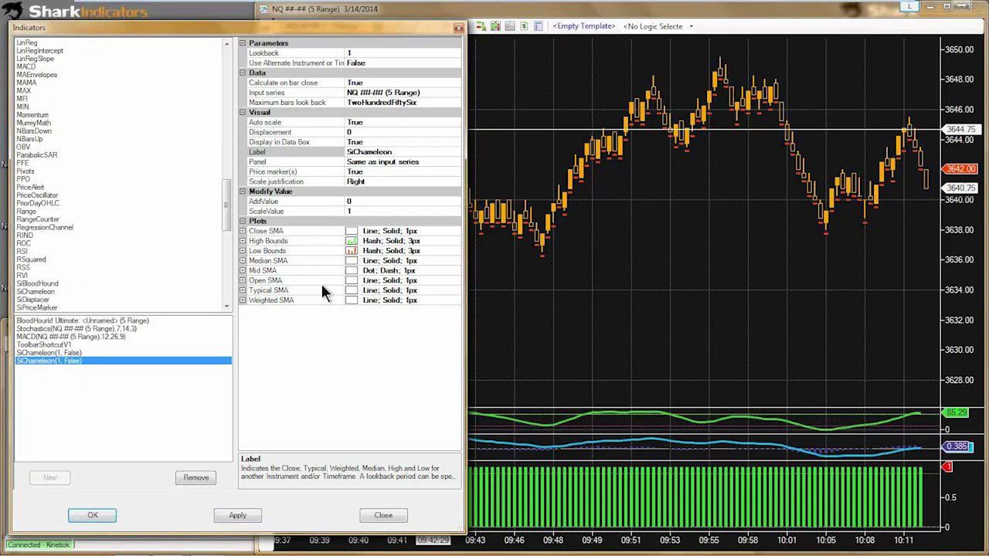
pyautogui.click(242, 250)
pyautogui.click(407, 262)
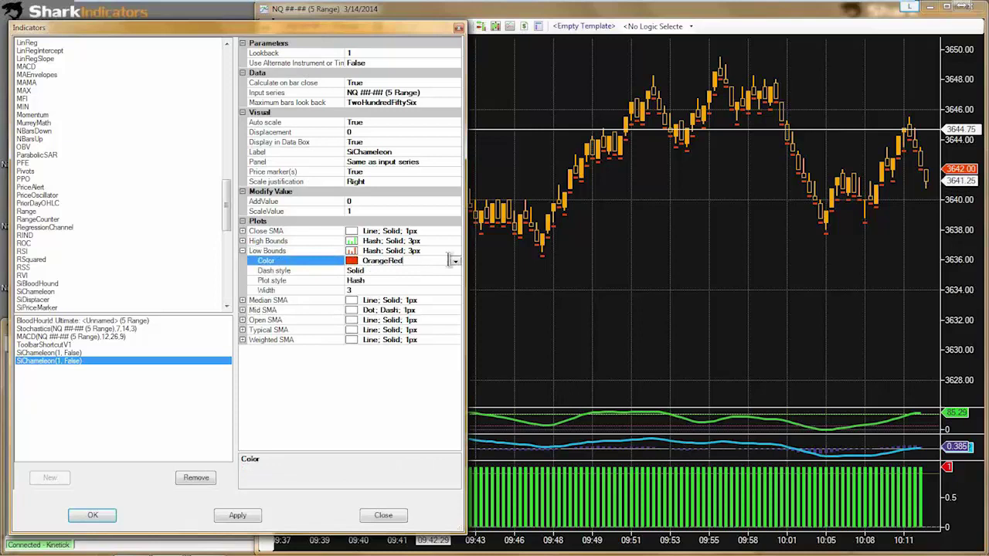
pyautogui.click(455, 261)
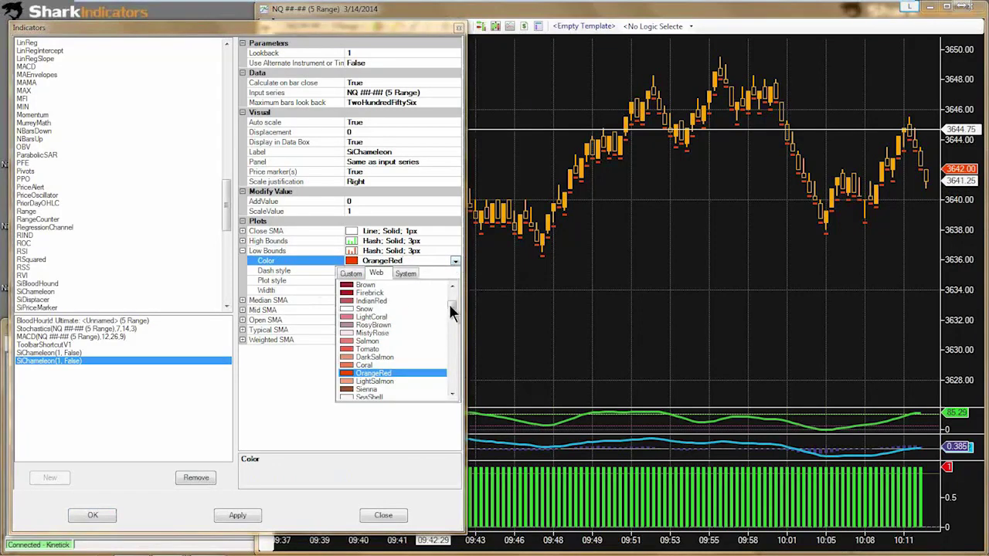
pyautogui.moveTo(455, 306); pyautogui.dragTo(455, 286)
pyautogui.click(358, 284)
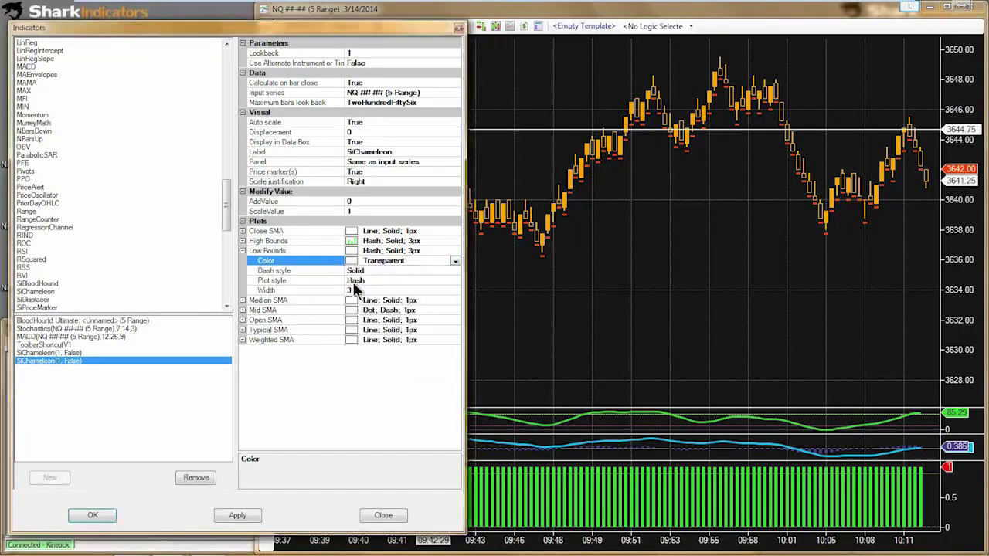
# Step: Set the second SiChameleon's AddValue to .25 and apply it to the chart
pyautogui.click(294, 241)
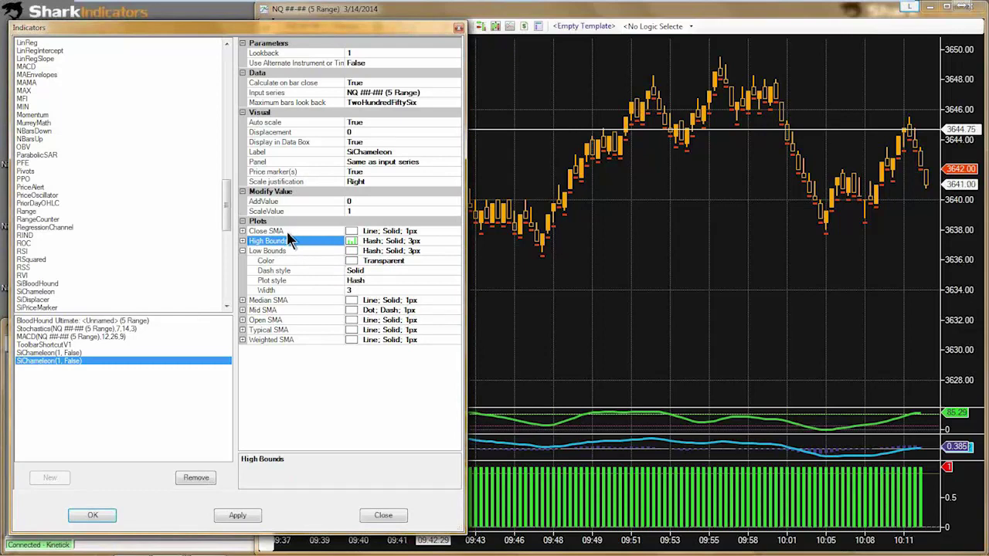
pyautogui.click(241, 250)
pyautogui.click(242, 240)
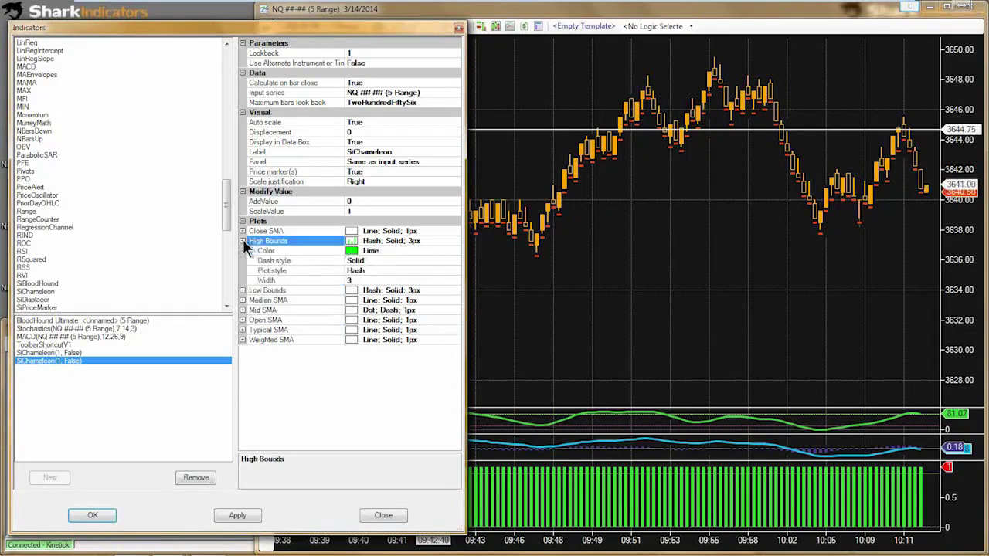
pyautogui.click(367, 201)
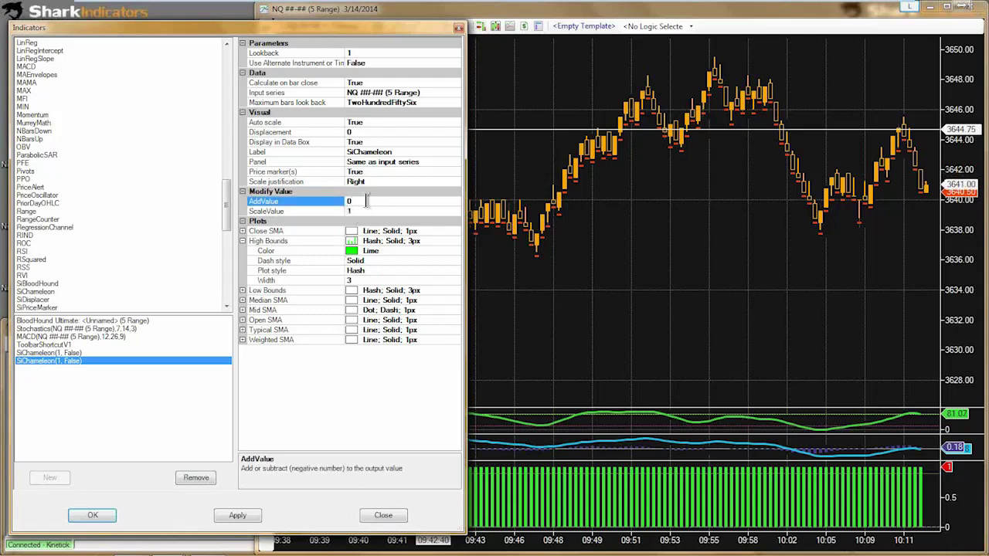
pyautogui.write('.25')
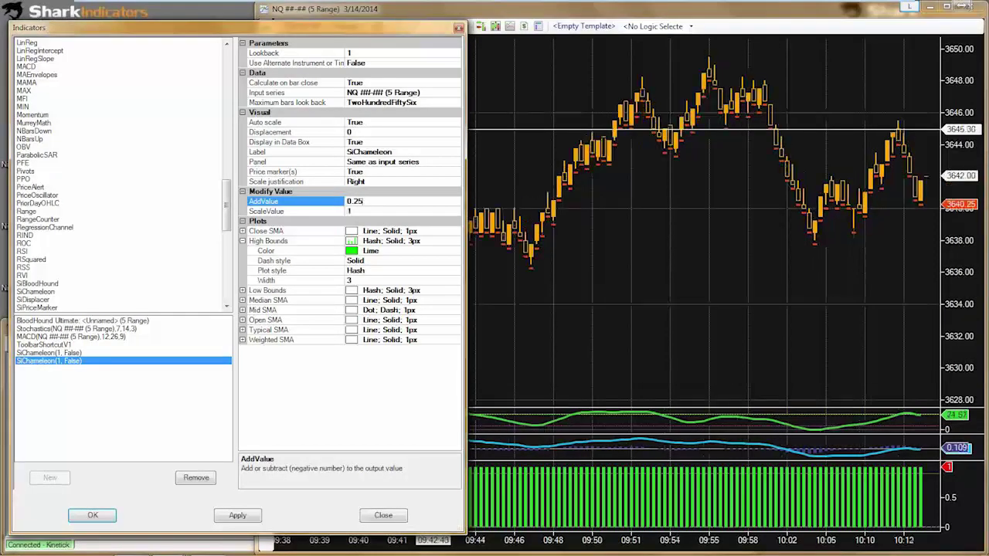
pyautogui.click(244, 519)
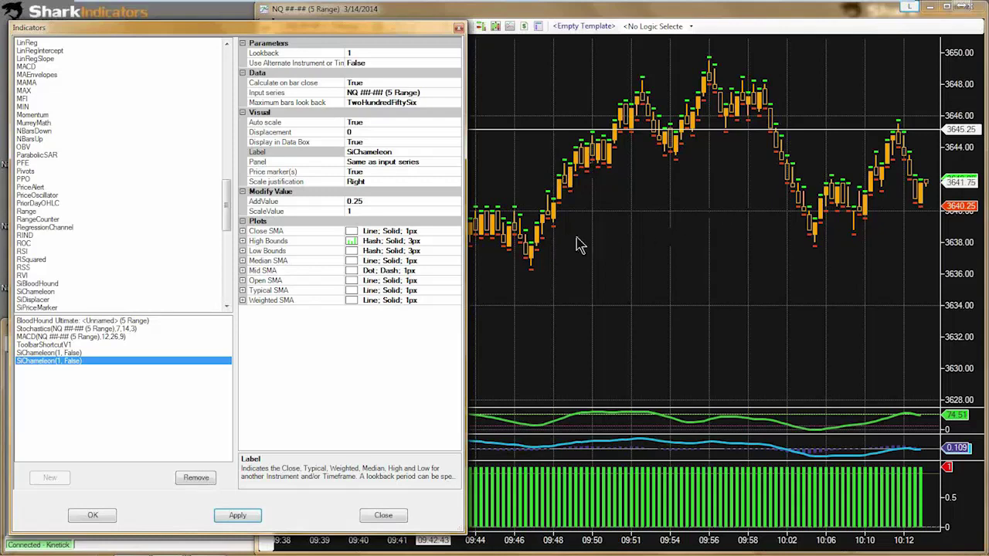
# Step: Close the Indicators dialog and bring up the BloodHound template editor
pyautogui.click(459, 31)
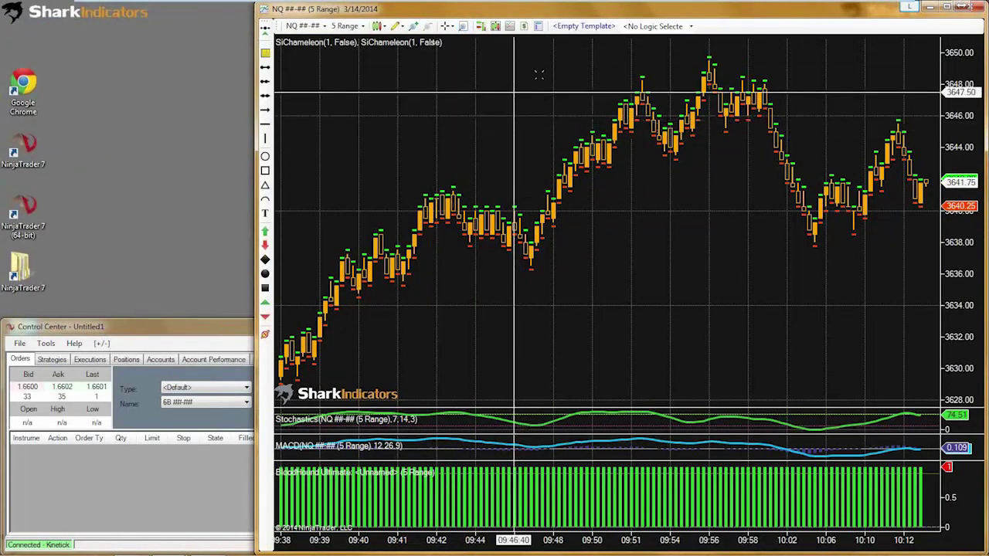
pyautogui.click(564, 32)
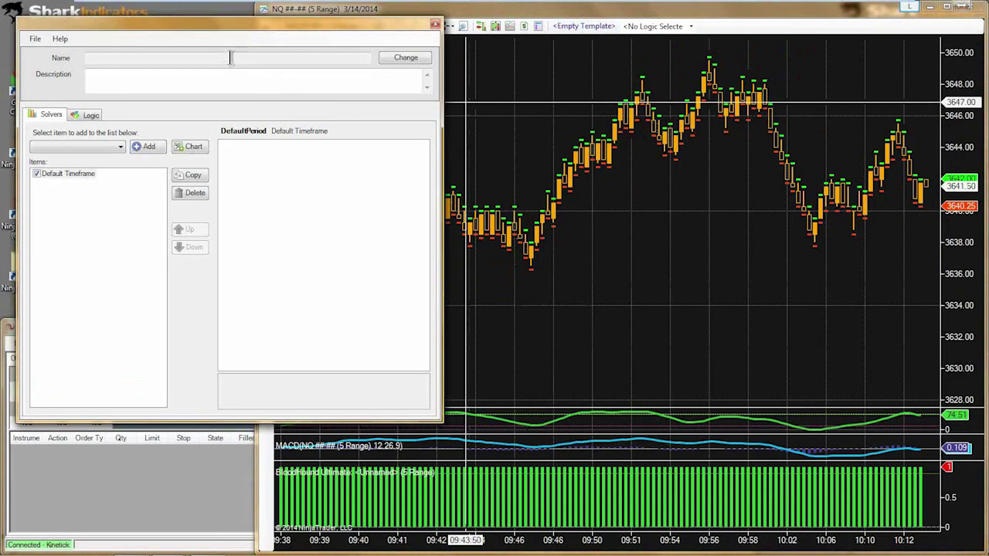
pyautogui.moveTo(214, 28); pyautogui.dragTo(234, 43)
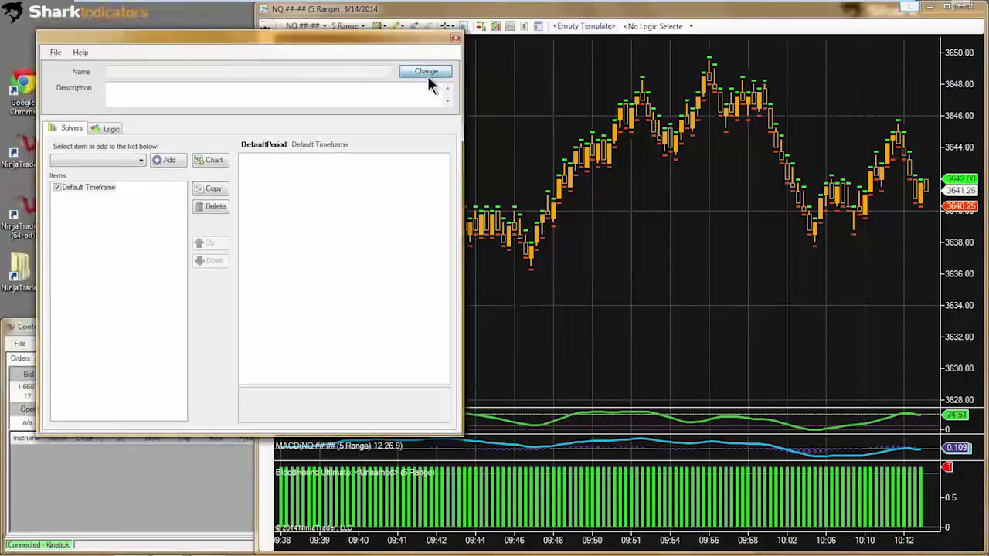
# Step: Save the template as Si-TrainingWorkshop20140314.bht
pyautogui.click(427, 71)
pyautogui.moveTo(563, 129); pyautogui.dragTo(553, 248)
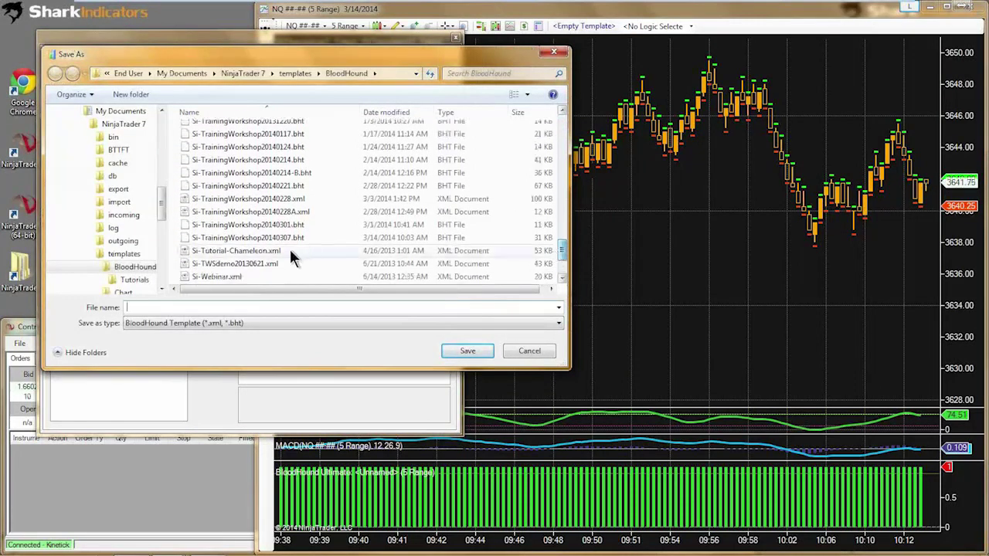
pyautogui.click(272, 237)
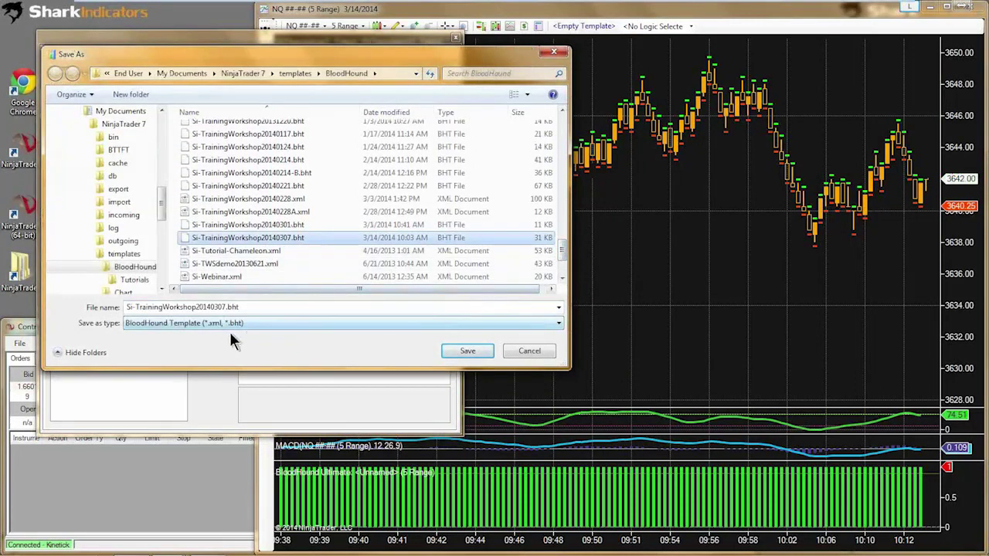
pyautogui.click(221, 307)
pyautogui.click(220, 307)
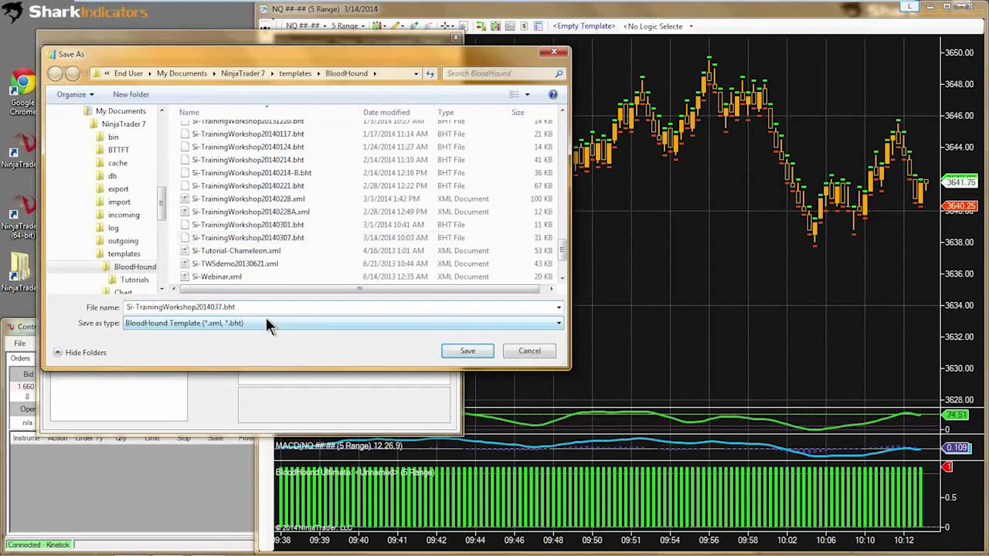
pyautogui.press('Delete')
pyautogui.press('Delete')
pyautogui.write('14')
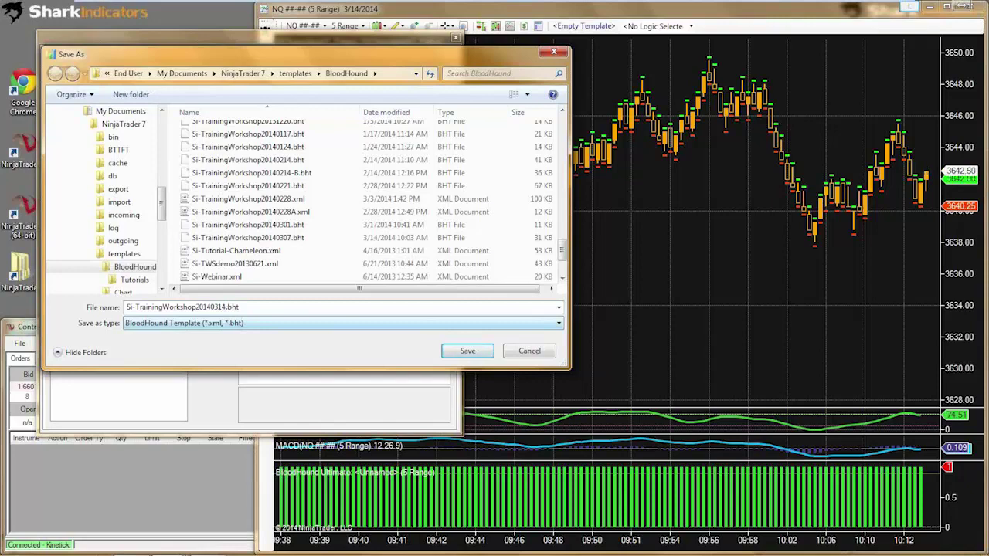
pyautogui.click(198, 307)
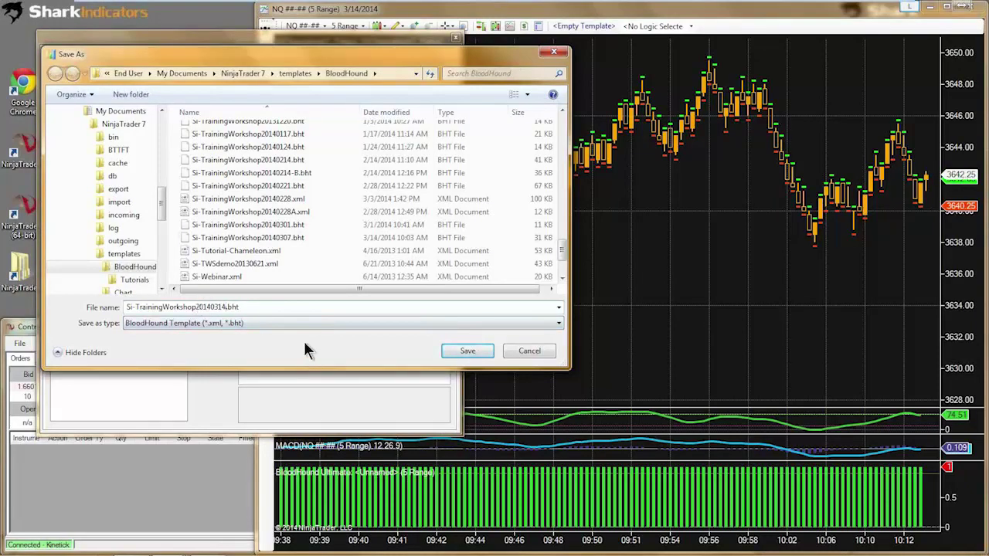
pyautogui.click(462, 352)
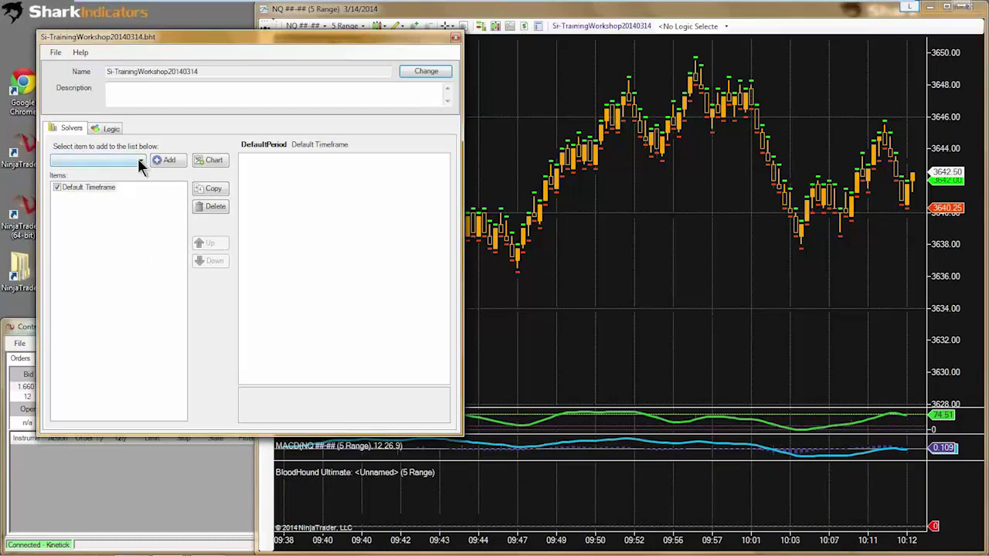
# Step: Create a new logic named 'Exit 1 tick close', then move and enlarge the editor window
pyautogui.click(109, 128)
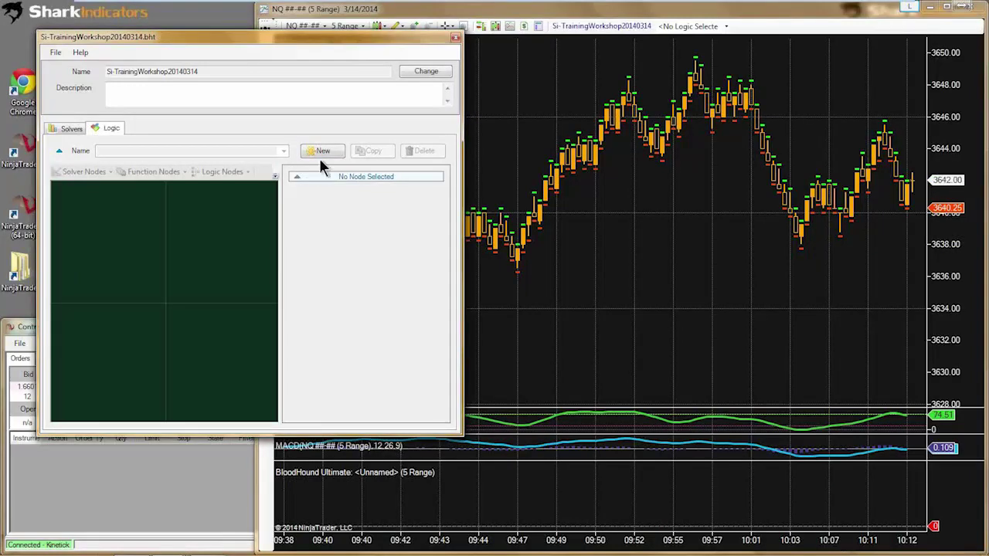
pyautogui.click(321, 151)
pyautogui.tripleClick(138, 151)
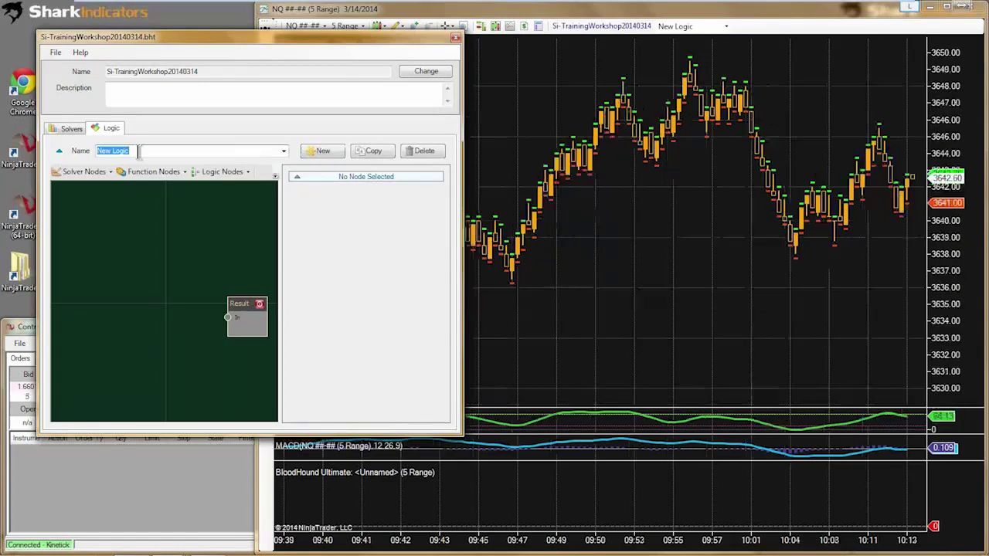
pyautogui.write('Exit')
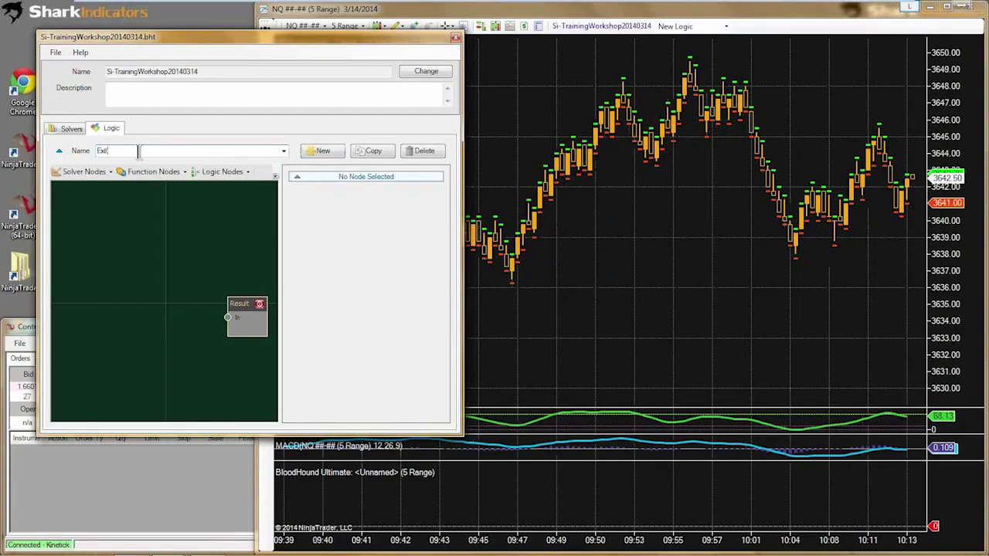
pyautogui.write('L')
pyautogui.write('sto')
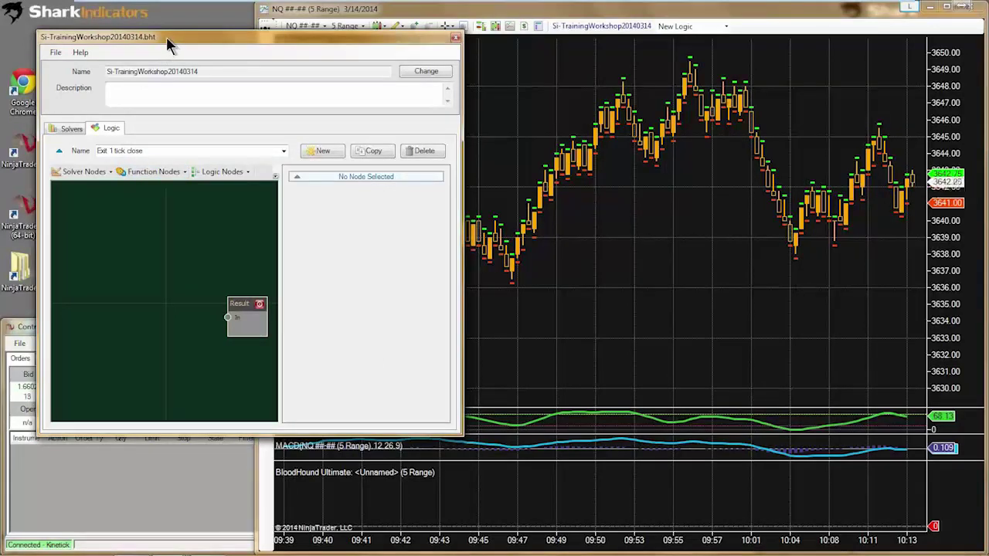
pyautogui.moveTo(166, 39); pyautogui.dragTo(133, 10)
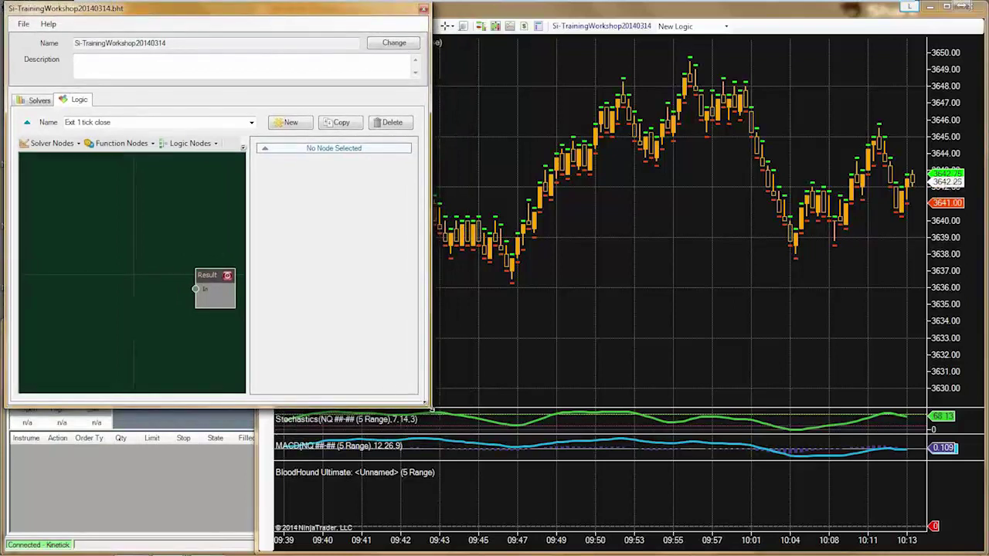
pyautogui.moveTo(428, 403); pyautogui.dragTo(480, 510)
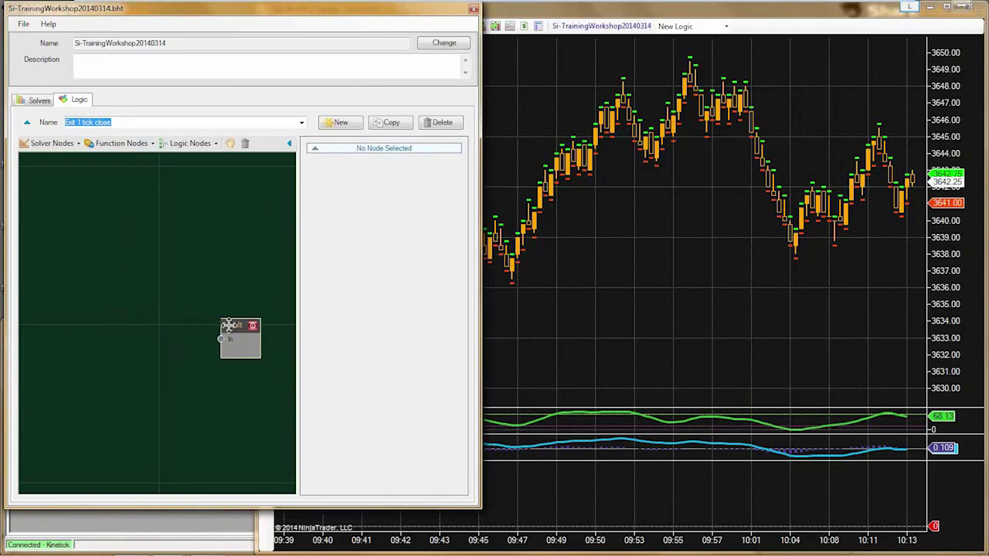
# Step: Add an Indicator Comparison node left of Result, wire its Output into Result, and select Indicator A Type
pyautogui.moveTo(228, 326); pyautogui.dragTo(224, 314)
pyautogui.click(57, 144)
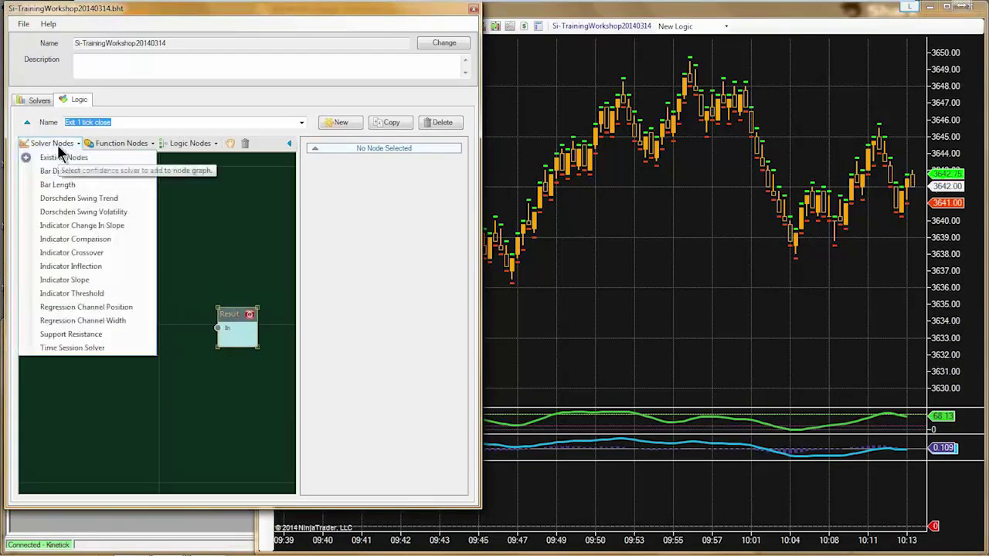
pyautogui.click(75, 238)
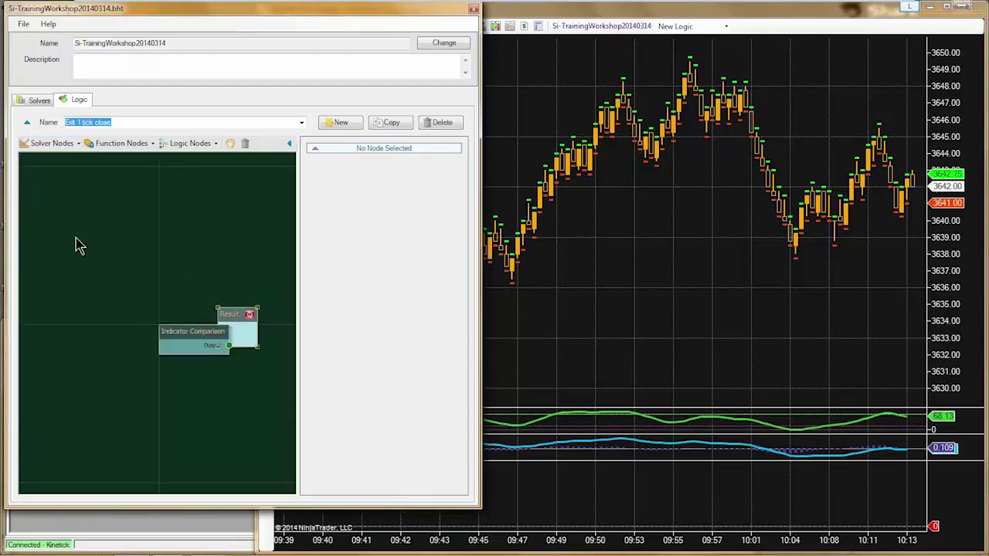
pyautogui.click(176, 329)
pyautogui.moveTo(135, 311); pyautogui.dragTo(87, 307)
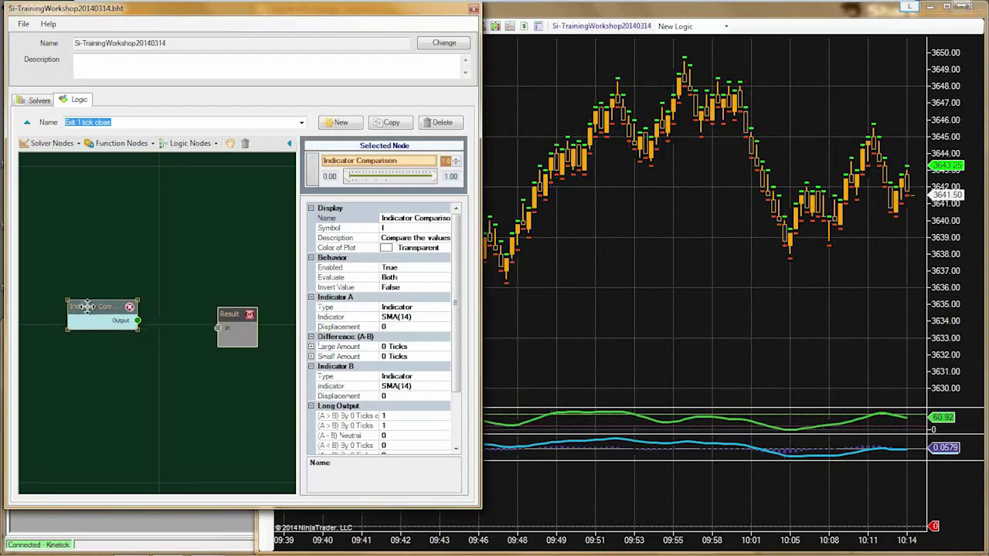
pyautogui.moveTo(87, 306); pyautogui.dragTo(227, 333)
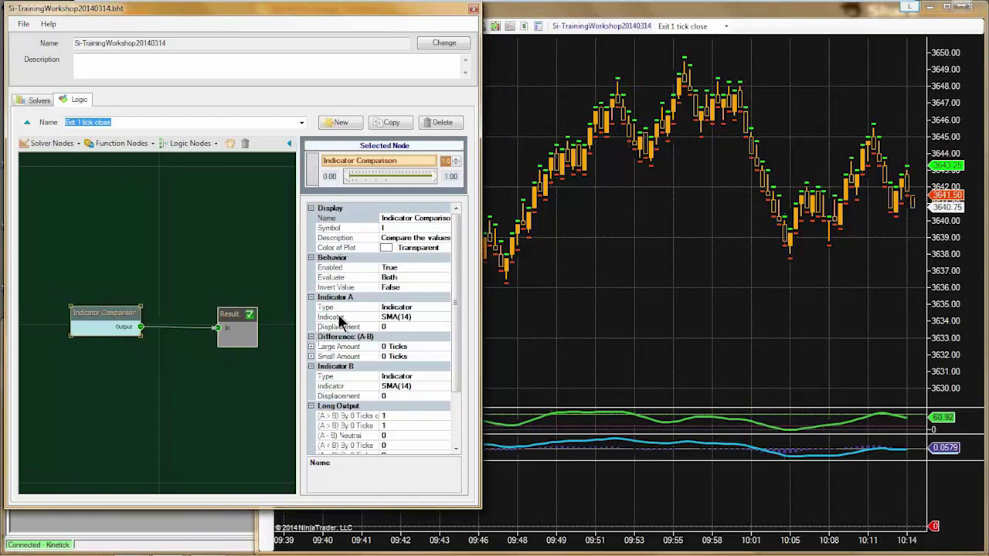
pyautogui.click(396, 308)
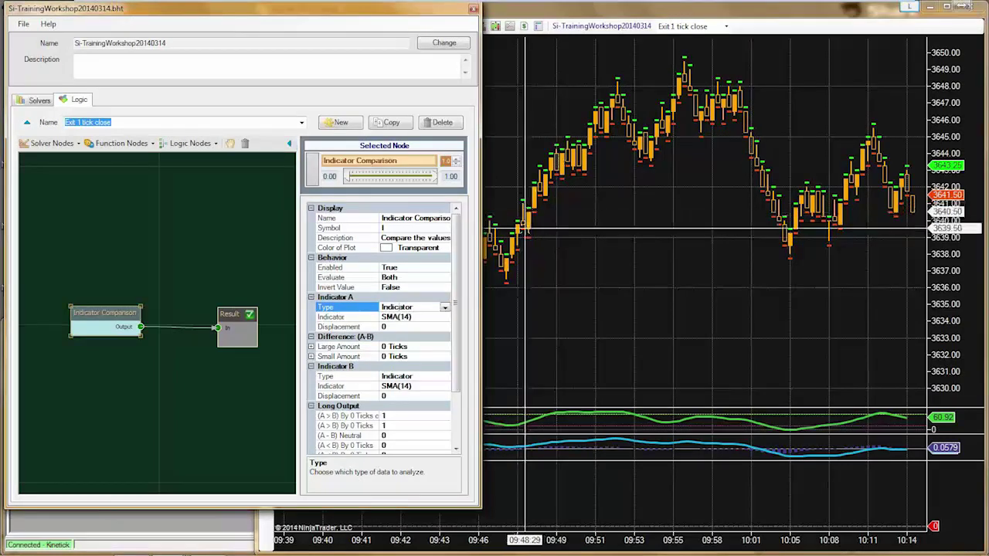
# Step: Mark the chart with an arrow, a down-arrow, a red diamond and a red square near 3646.75
pyautogui.click(531, 201)
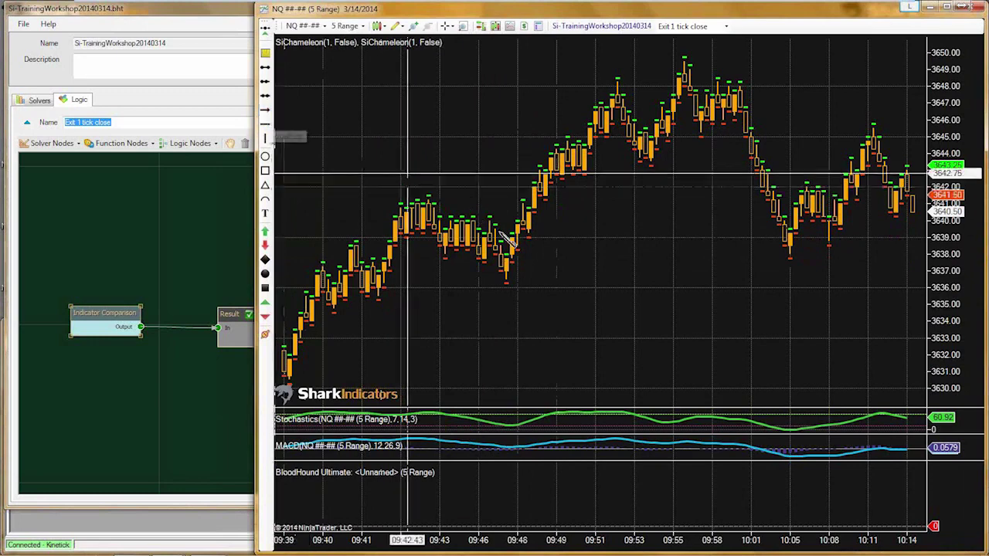
pyautogui.click(525, 273)
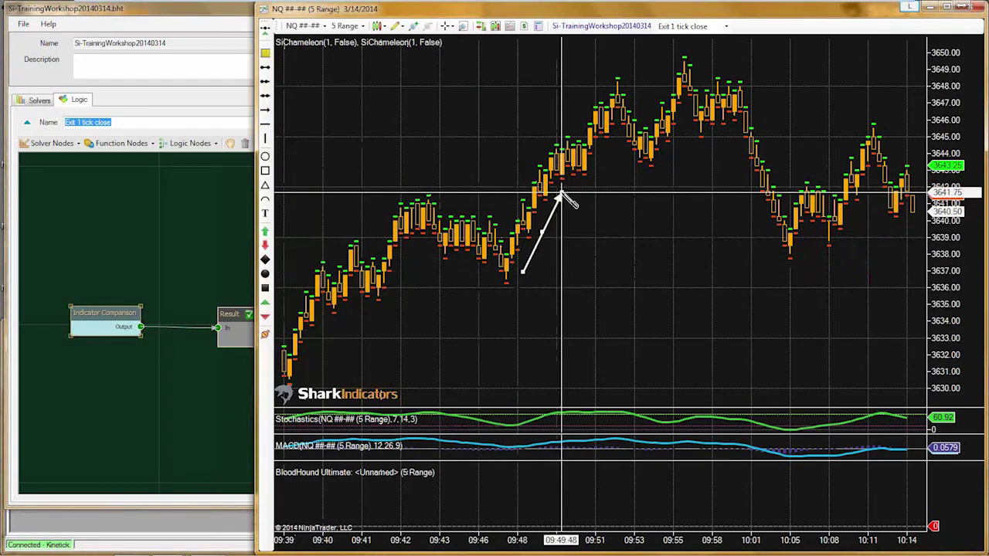
pyautogui.click(562, 194)
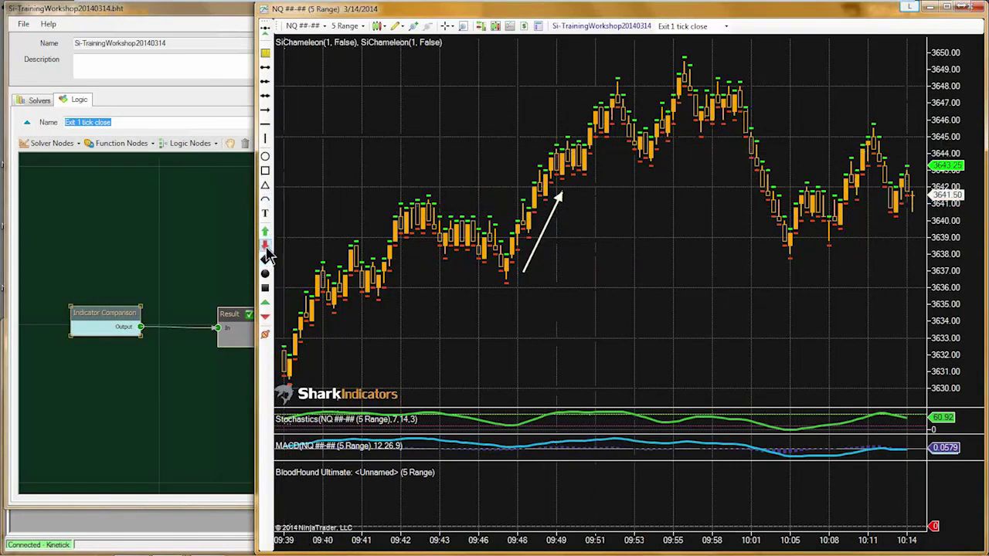
pyautogui.click(616, 143)
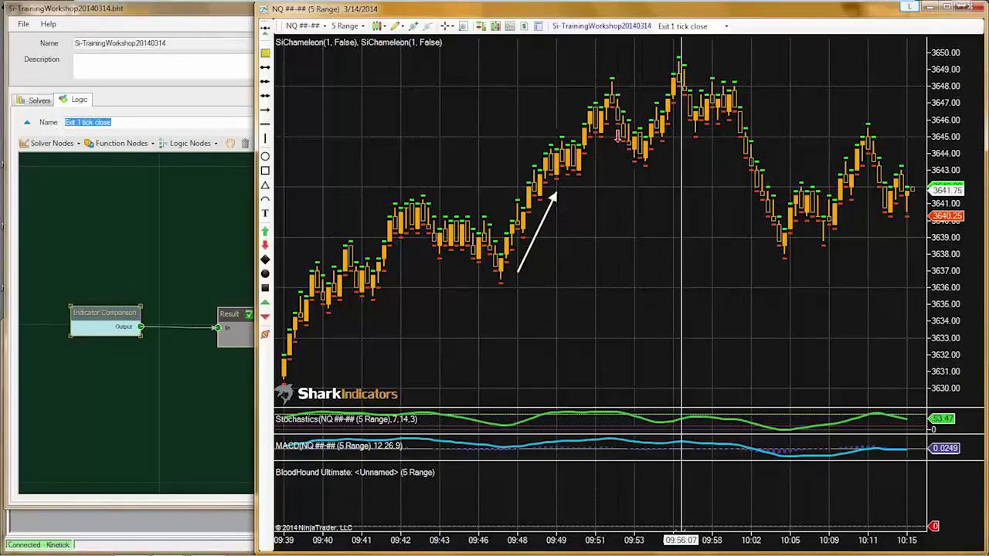
pyautogui.scroll(5, 669, 201)
pyautogui.scroll(3, 609, 350)
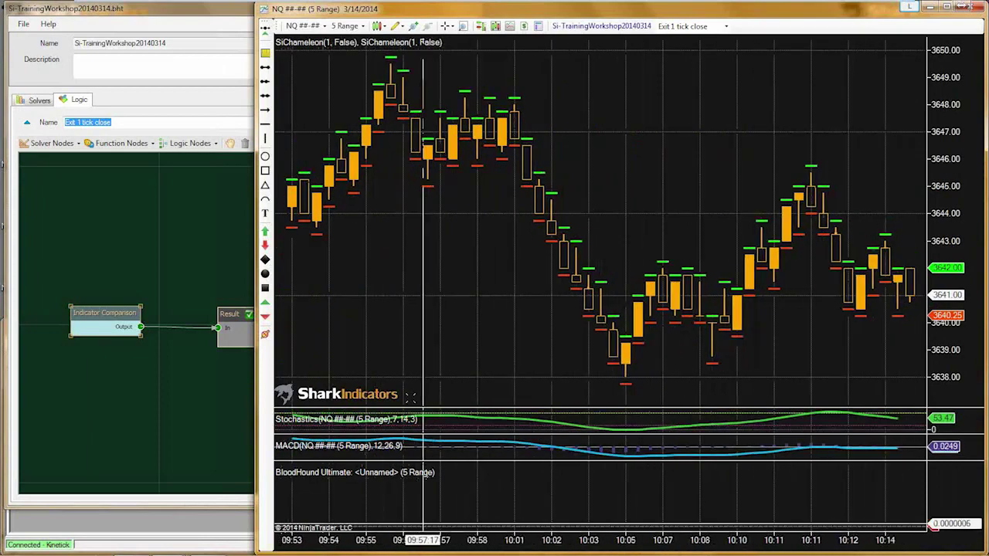
pyautogui.moveTo(609, 350); pyautogui.dragTo(790, 324)
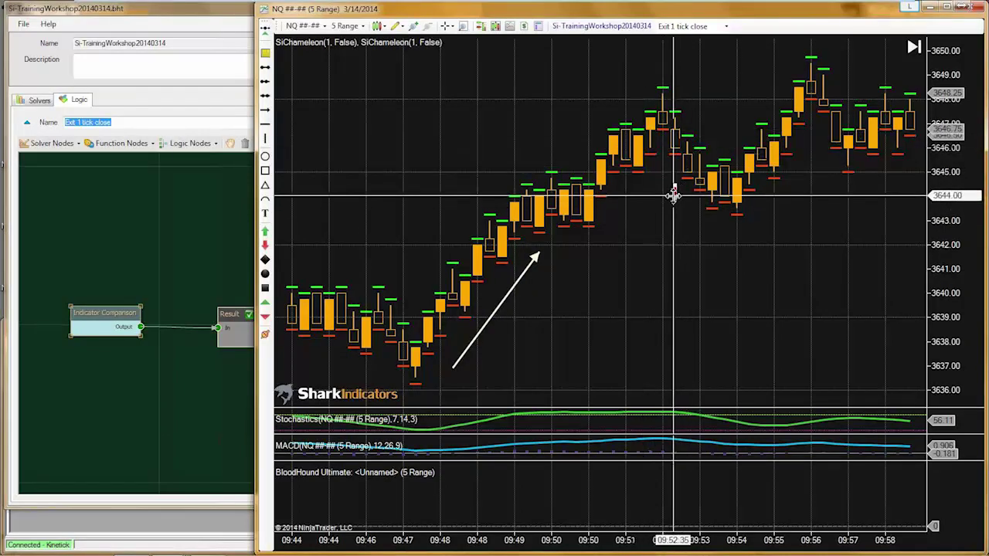
pyautogui.click(676, 147)
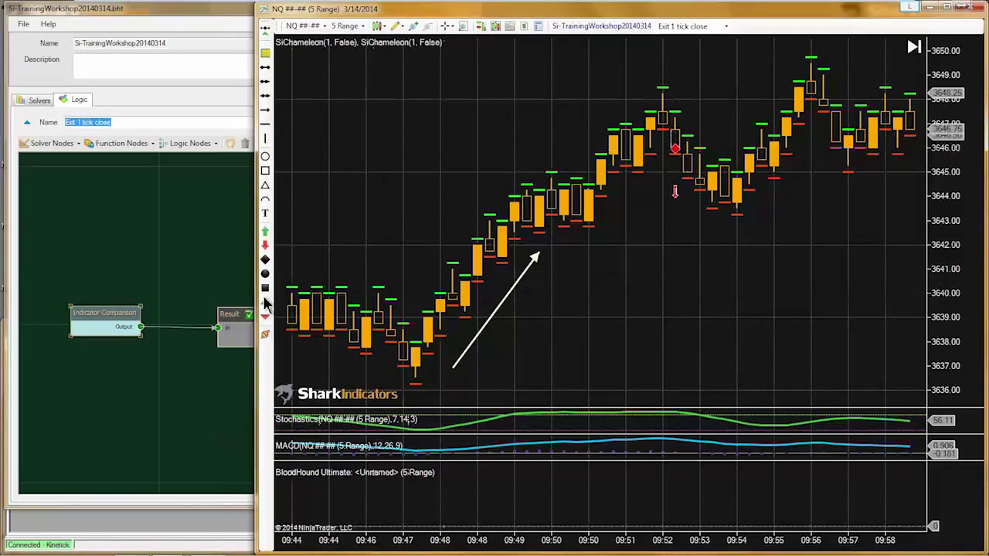
pyautogui.click(663, 129)
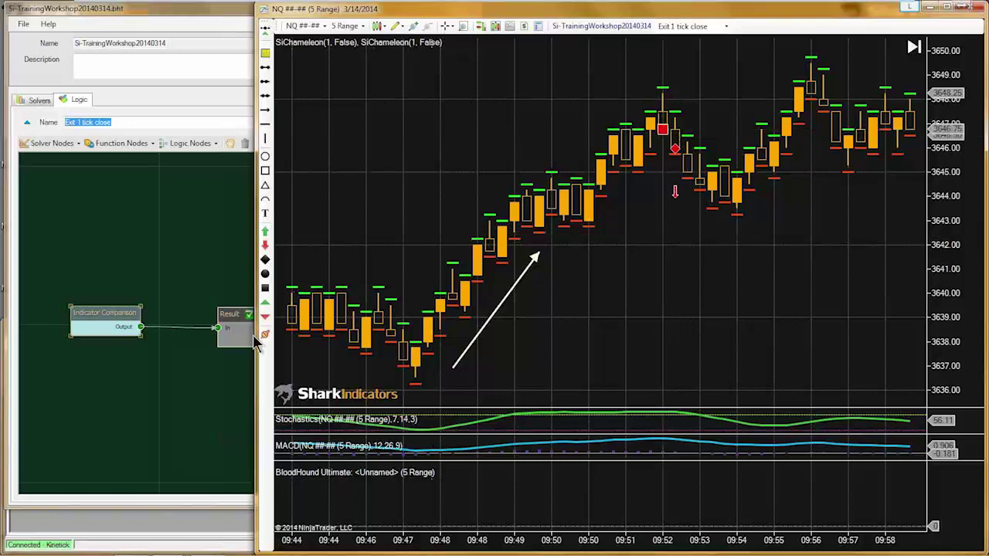
# Step: Select the Indicator Comparison node and widen its properties panel and the strategy logic window
pyautogui.click(104, 319)
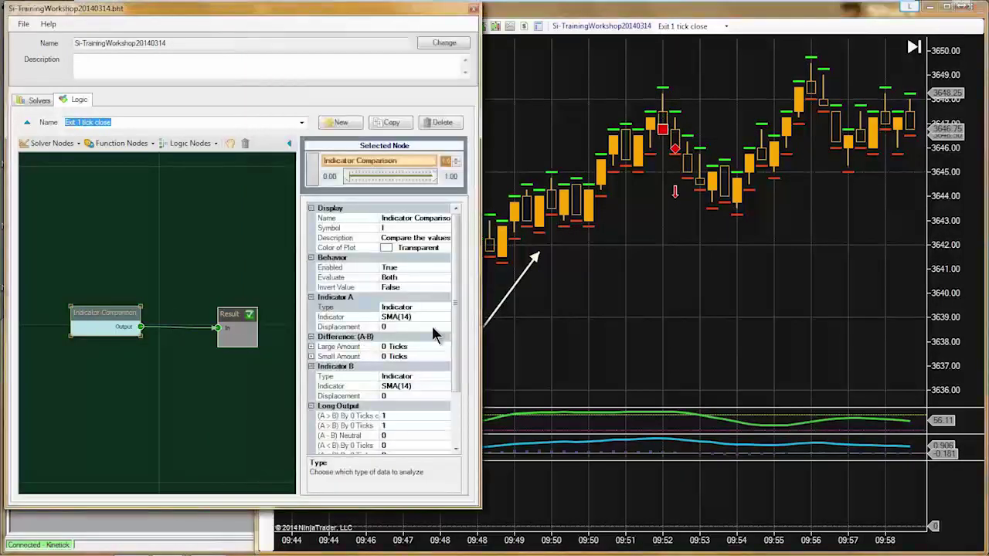
pyautogui.moveTo(300, 312); pyautogui.dragTo(262, 313)
pyautogui.moveTo(548, 335); pyautogui.dragTo(690, 340)
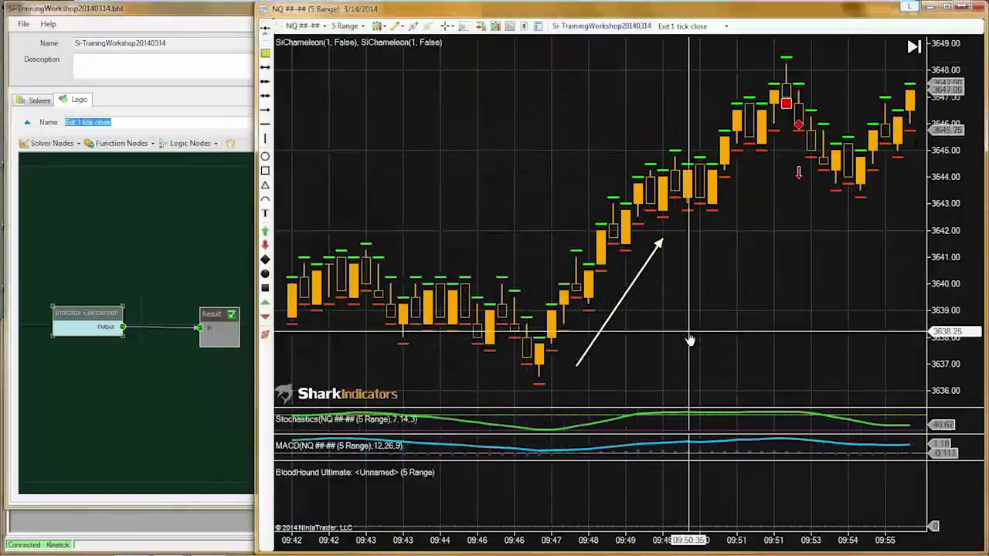
pyautogui.click(137, 424)
pyautogui.moveTo(468, 378); pyautogui.dragTo(519, 373)
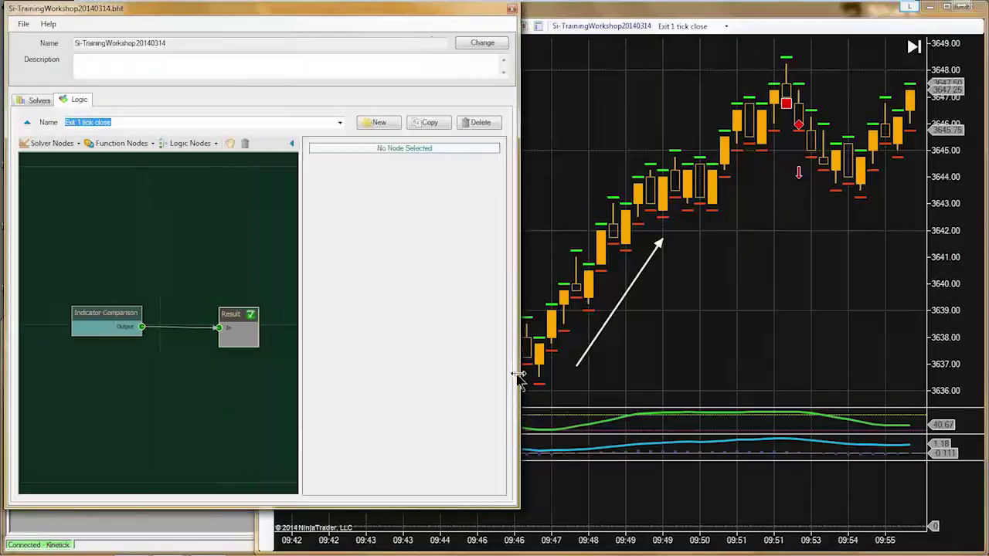
# Step: Set Indicator A Type to Closing Price and bring up the indicator choices for Indicator B
pyautogui.click(99, 315)
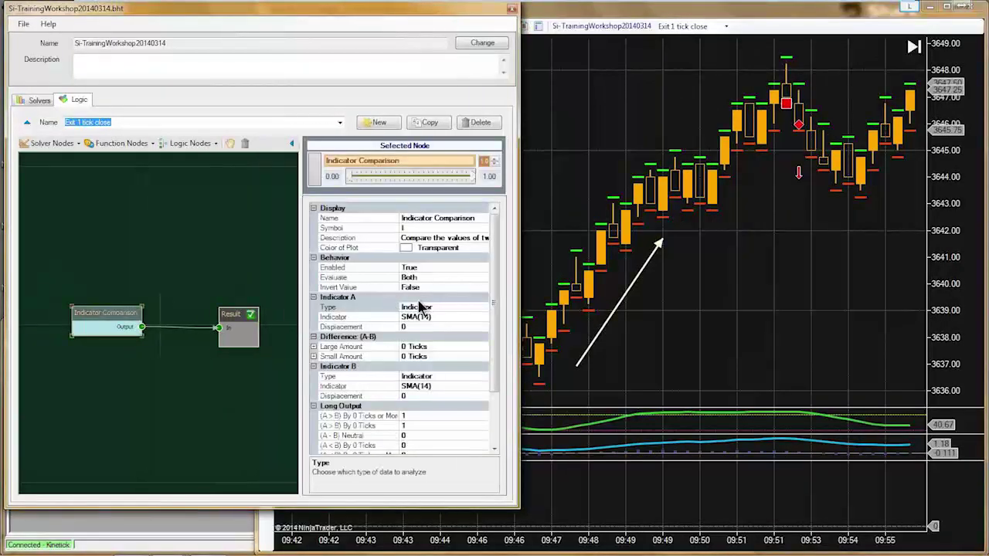
pyautogui.click(371, 307)
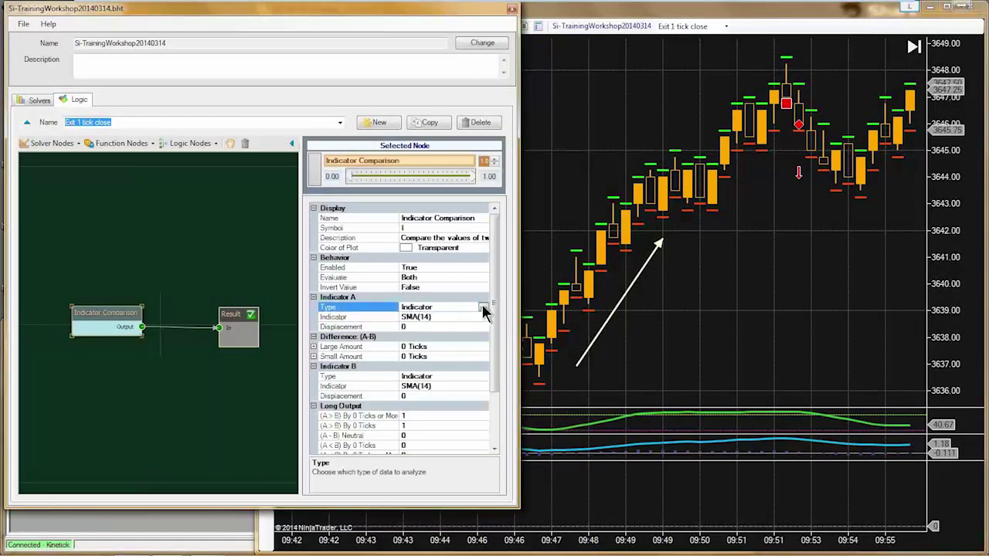
pyautogui.click(483, 308)
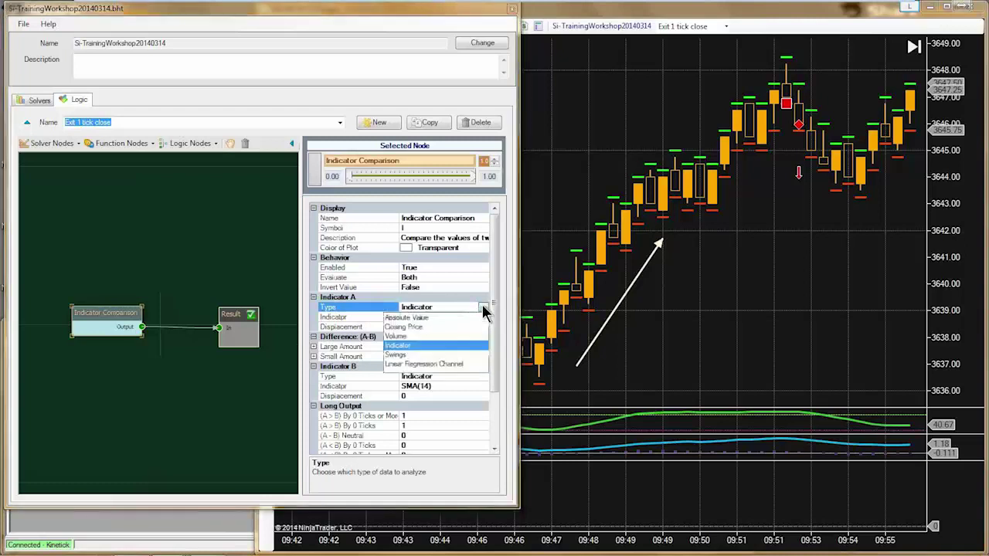
pyautogui.click(404, 327)
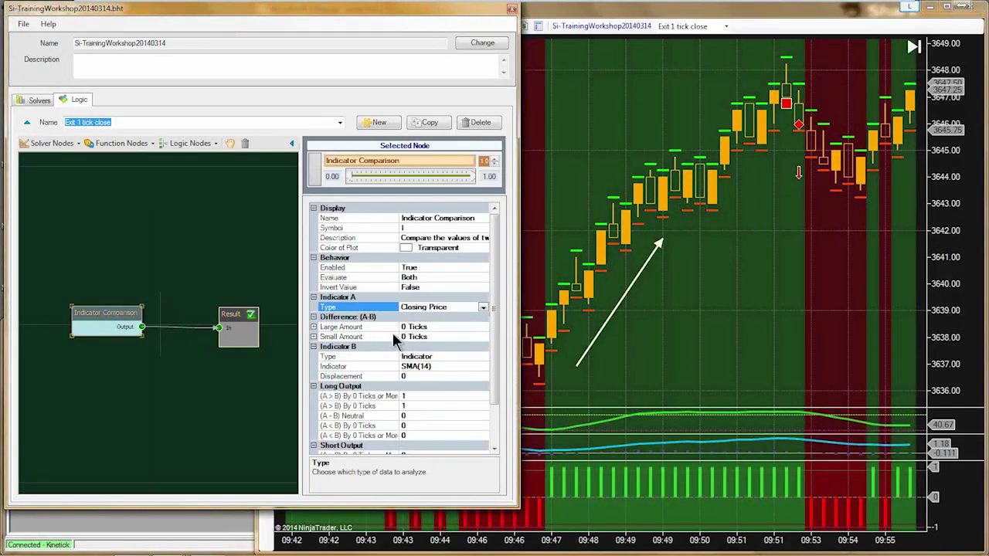
pyautogui.click(363, 367)
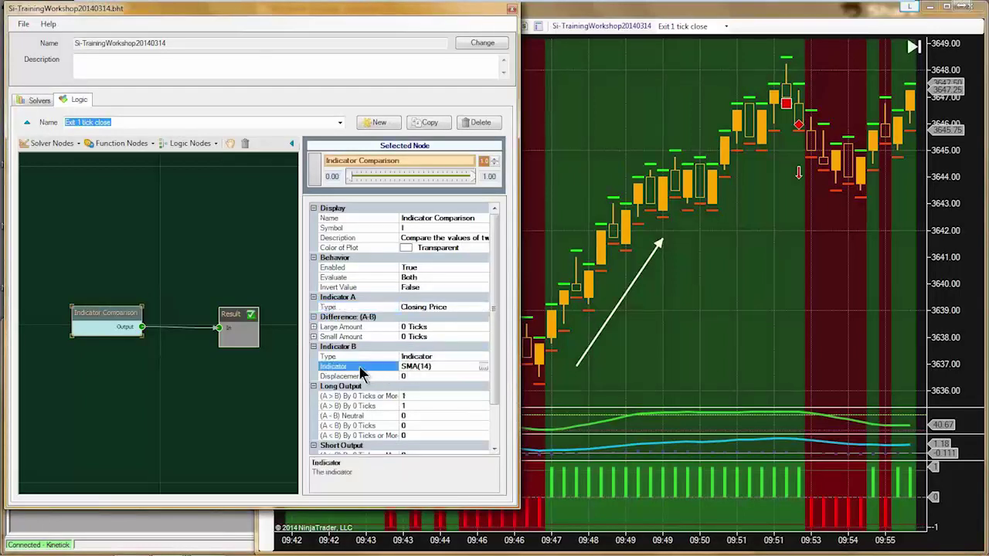
pyautogui.click(483, 367)
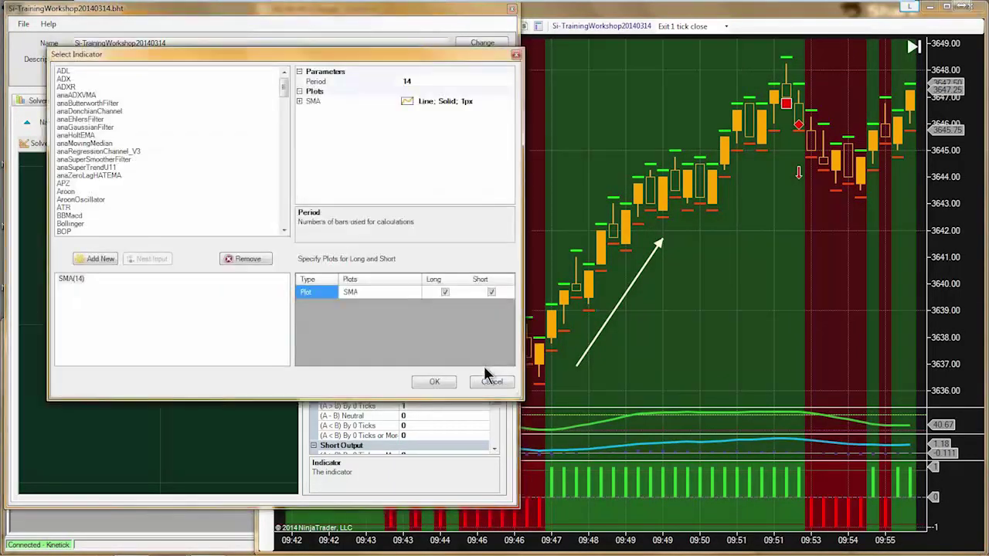
# Step: Pick SiChameleon from the Select Indicator list
pyautogui.click(74, 221)
pyautogui.press('s')
pyautogui.scroll(-1, 75, 224)
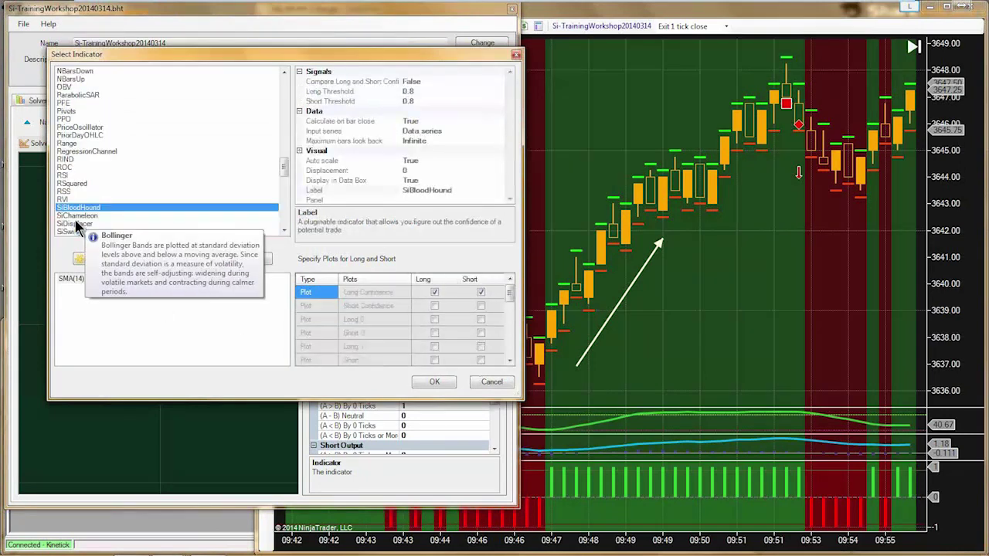
pyautogui.click(77, 217)
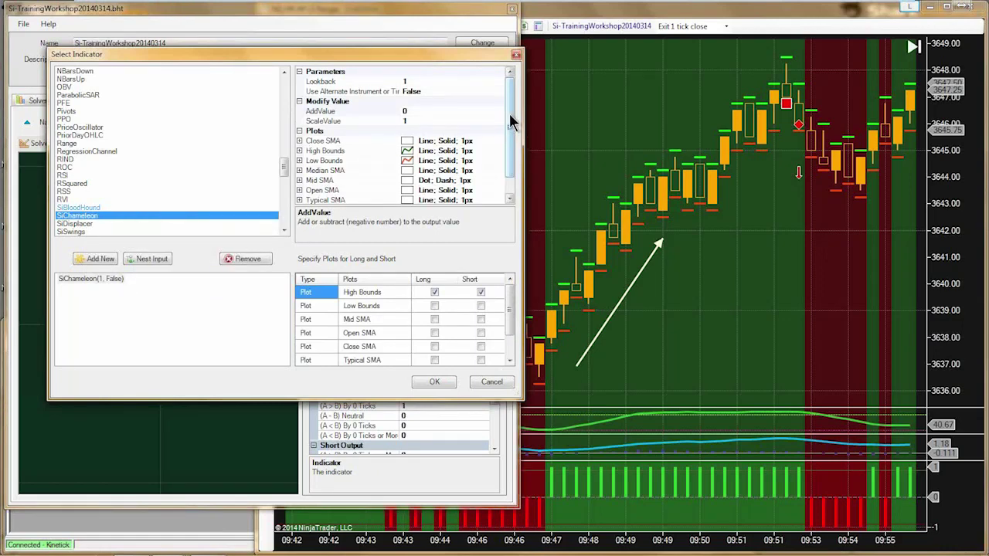
# Step: Change SiChameleon's AddValue offset from 0 to -0.25
pyautogui.click(415, 111)
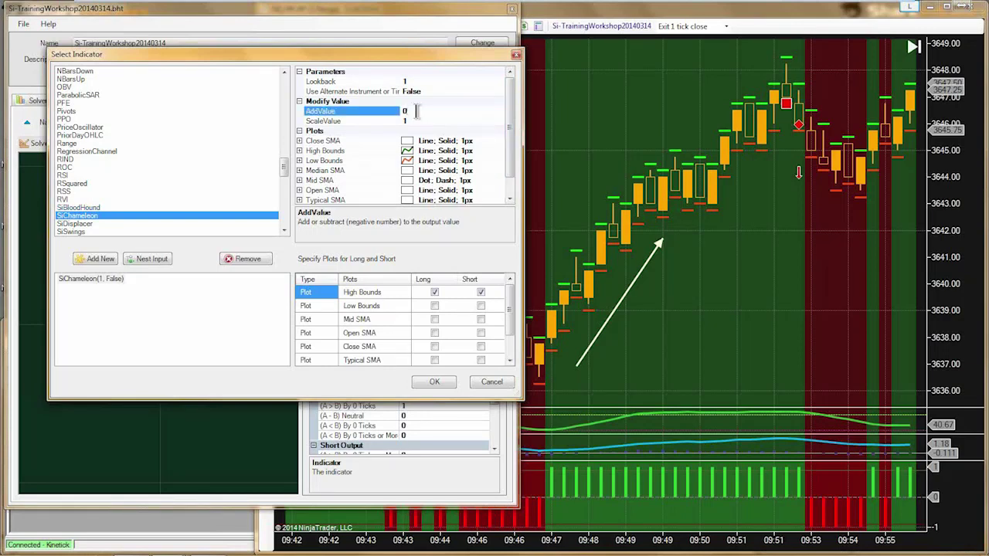
pyautogui.press('BackSpace')
pyautogui.write('-0.25')
pyautogui.moveTo(413, 112); pyautogui.dragTo(425, 114)
pyautogui.click(425, 113)
pyautogui.click(375, 306)
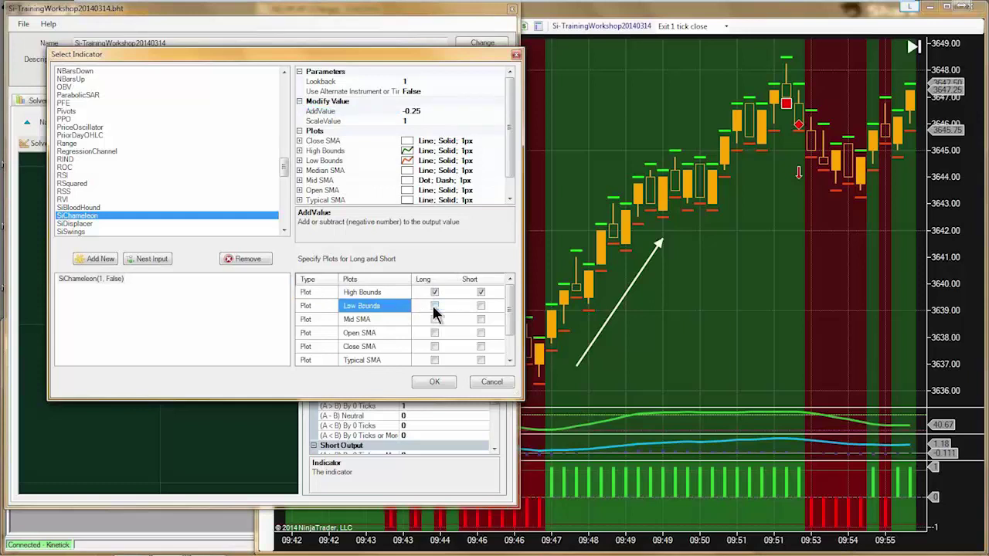
# Step: Use SiChameleon High Bounds for Long and Low Bounds for Short with AddValue -0.25, and apply it
pyautogui.click(481, 307)
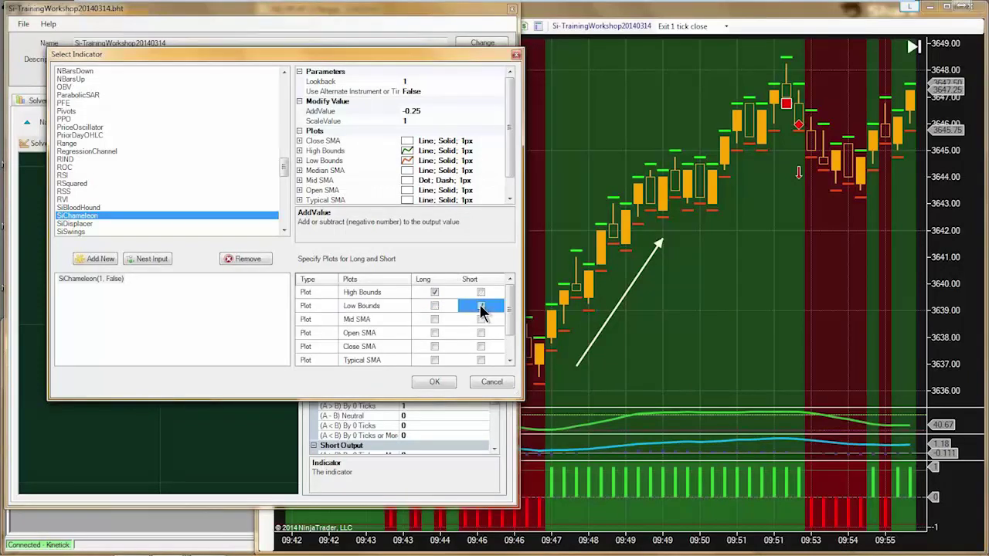
pyautogui.click(383, 308)
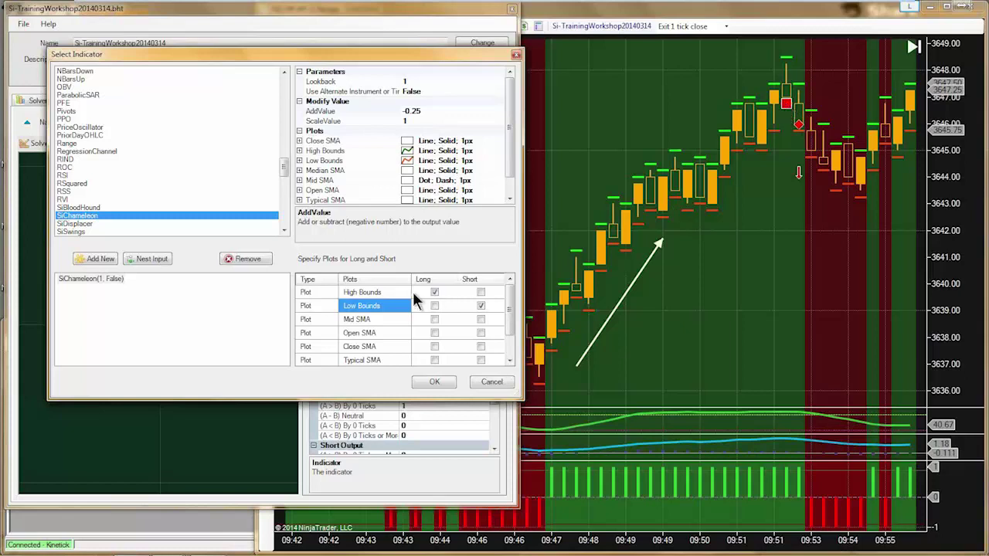
pyautogui.click(469, 306)
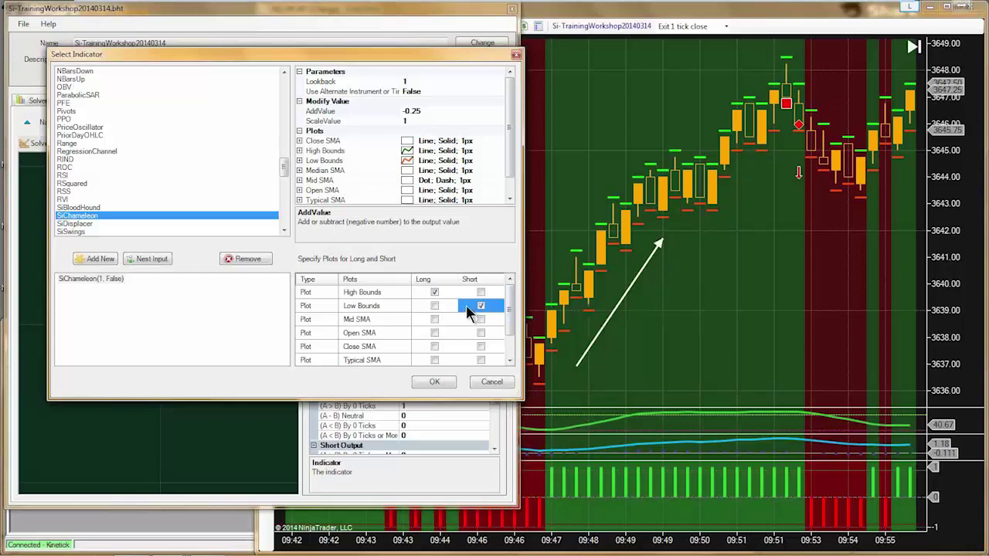
pyautogui.click(423, 293)
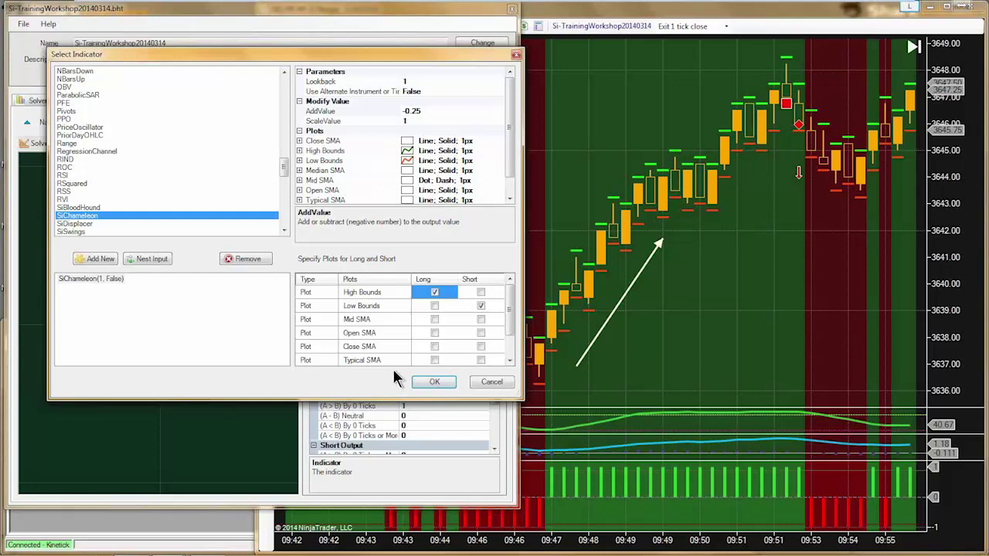
pyautogui.click(425, 112)
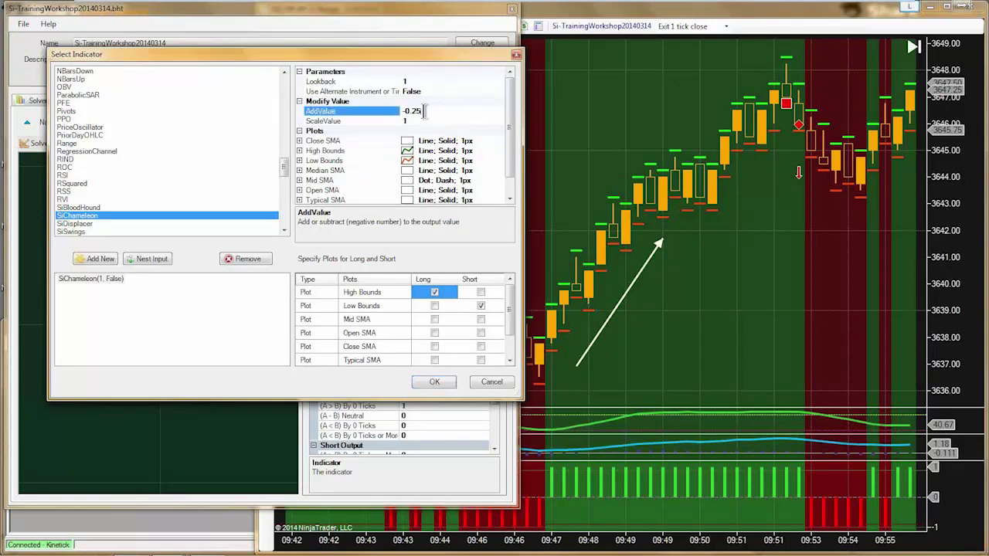
pyautogui.doubleClick(424, 112)
pyautogui.click(425, 382)
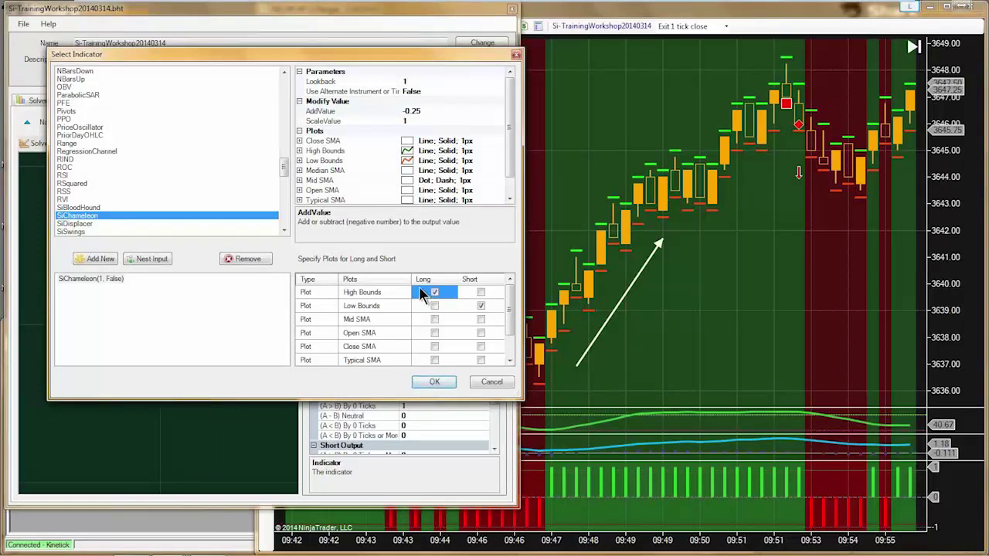
pyautogui.click(463, 304)
pyautogui.click(451, 294)
pyautogui.click(464, 304)
pyautogui.click(445, 291)
pyautogui.click(433, 382)
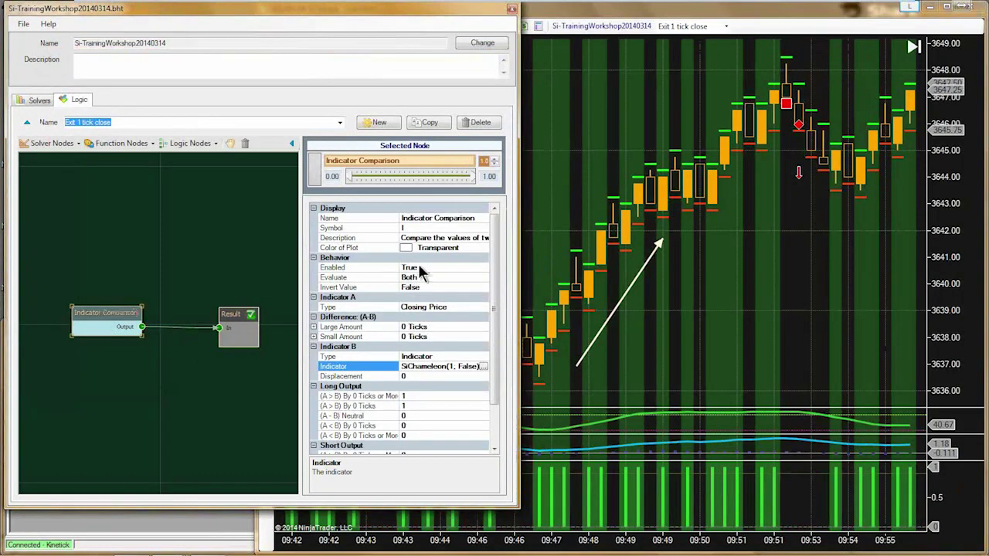
# Step: Set the comparison to evaluate Short Only and give Indicator B a Displacement of 1
pyautogui.click(429, 279)
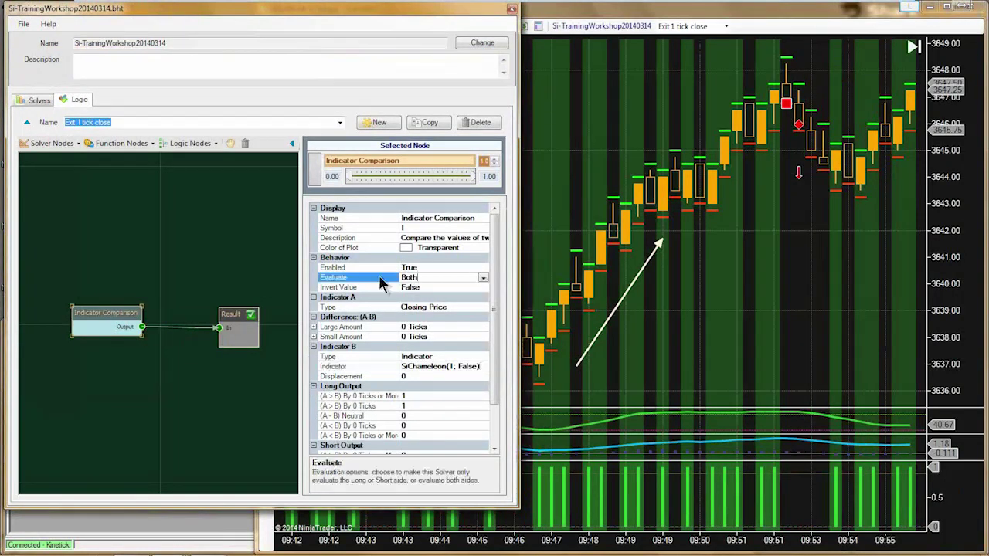
pyautogui.click(483, 279)
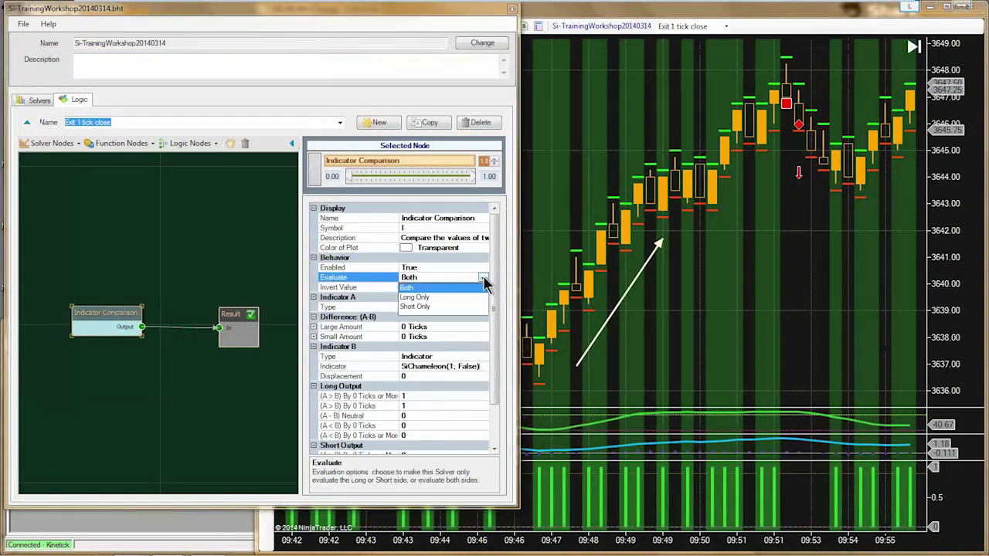
pyautogui.click(414, 306)
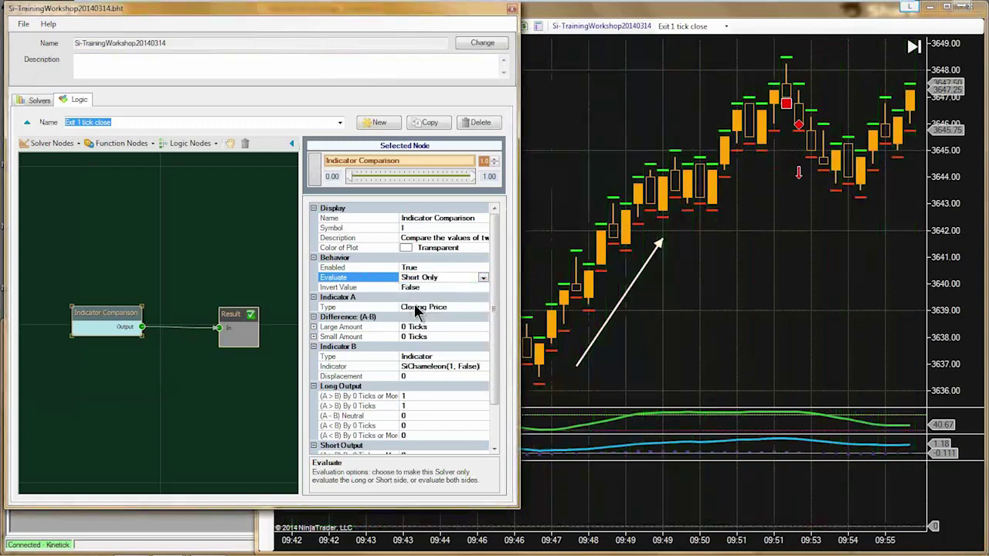
pyautogui.click(409, 376)
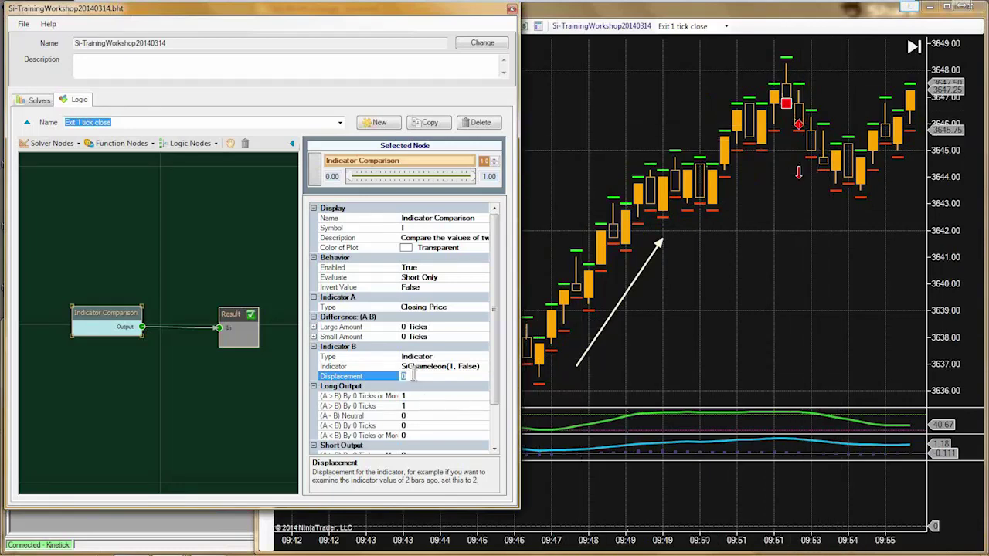
pyautogui.write('1')
pyautogui.click(421, 367)
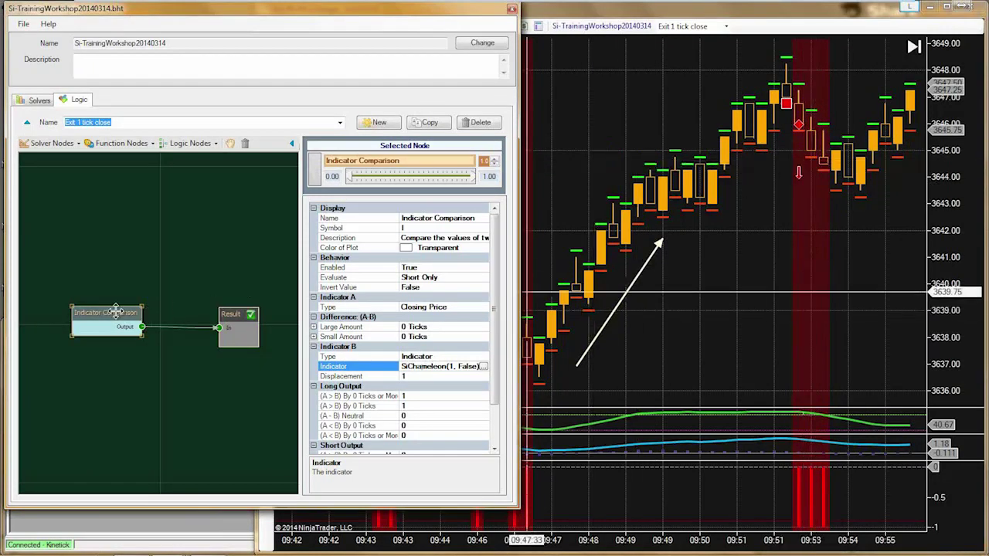
# Step: Rename the comparison node to 'Close Long 1tk Low Comp'
pyautogui.moveTo(106, 311); pyautogui.dragTo(101, 296)
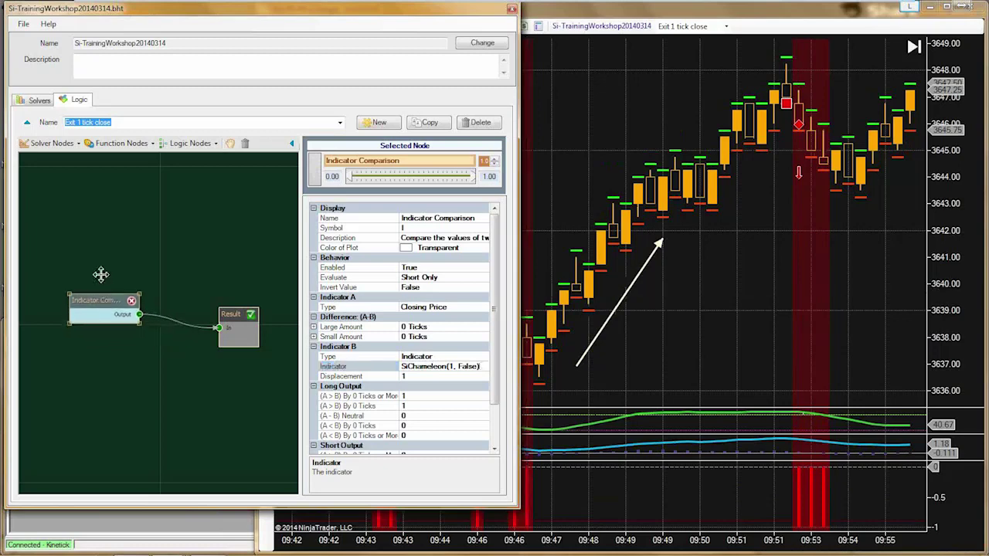
pyautogui.click(413, 220)
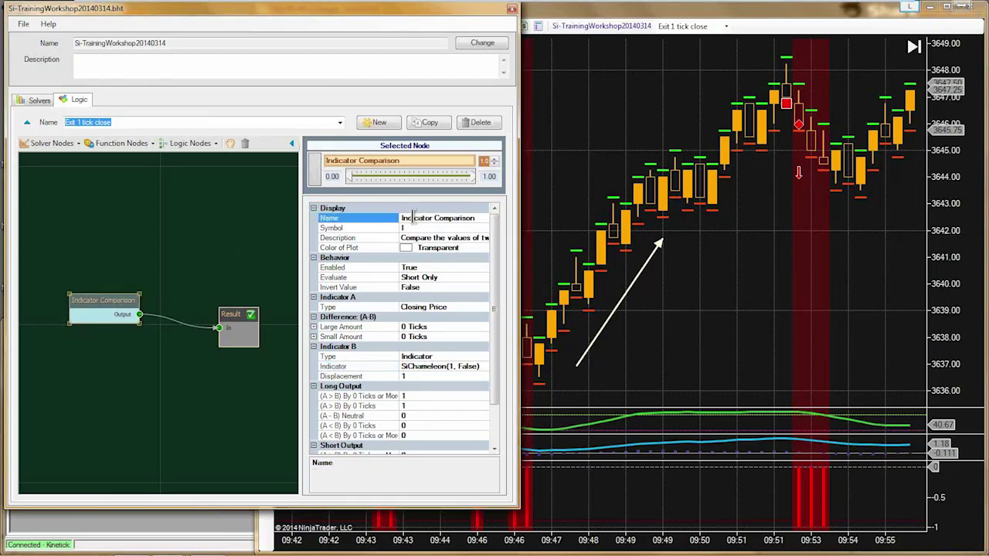
pyautogui.moveTo(432, 220); pyautogui.dragTo(393, 223)
pyautogui.write('Close Long 1tk Low Comp')
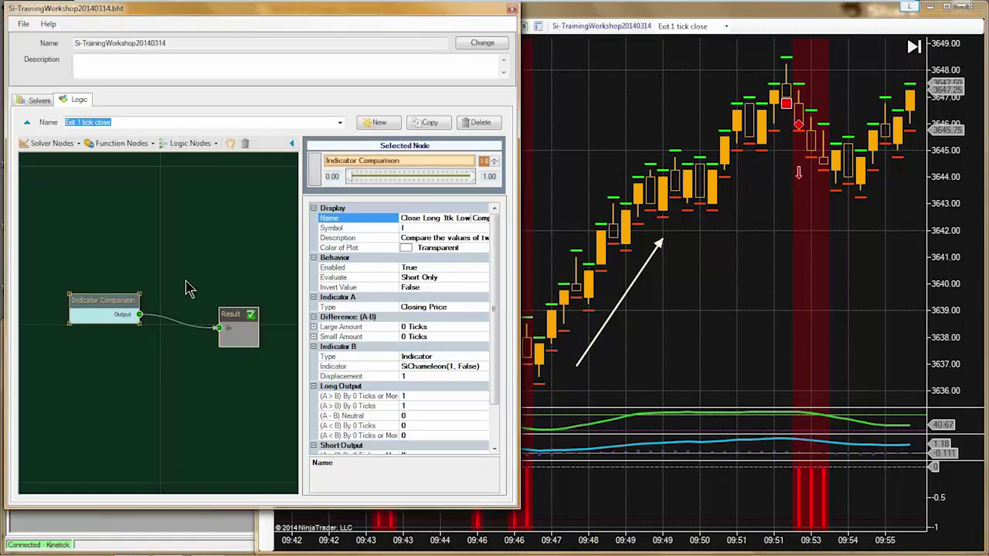
pyautogui.click(96, 300)
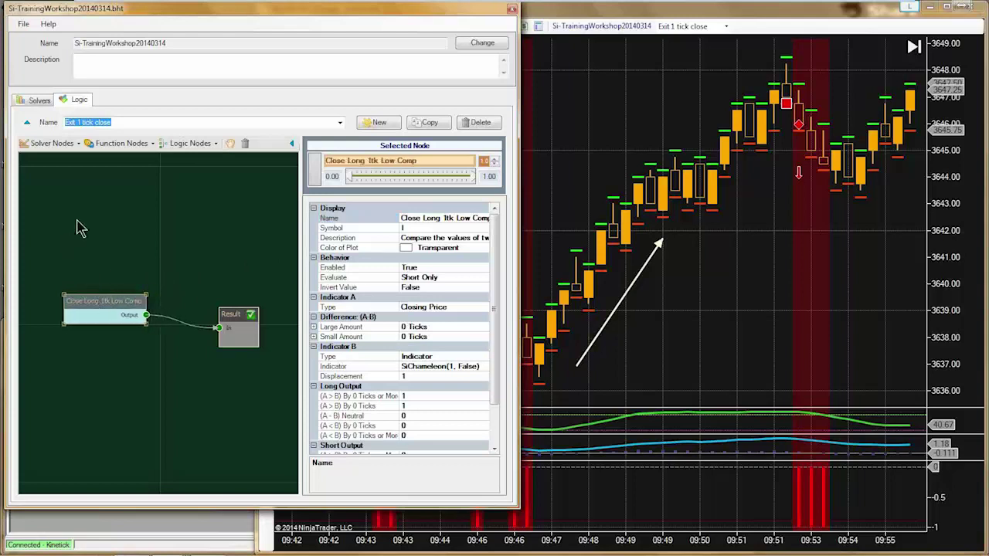
# Step: Copy the Close Long 1tk Low Comp solver and rename the copy 'Close Short +1tk High Comp'
pyautogui.click(38, 103)
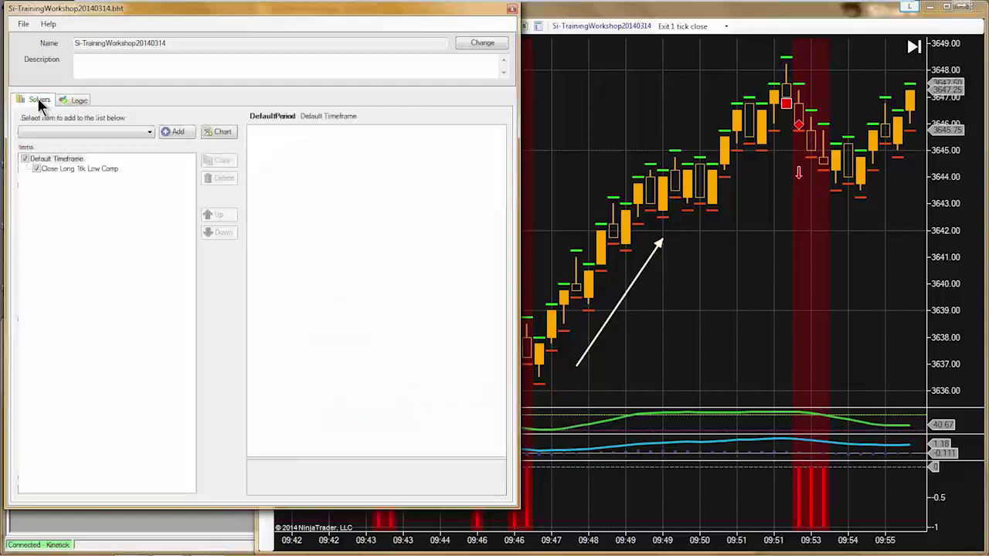
pyautogui.click(58, 167)
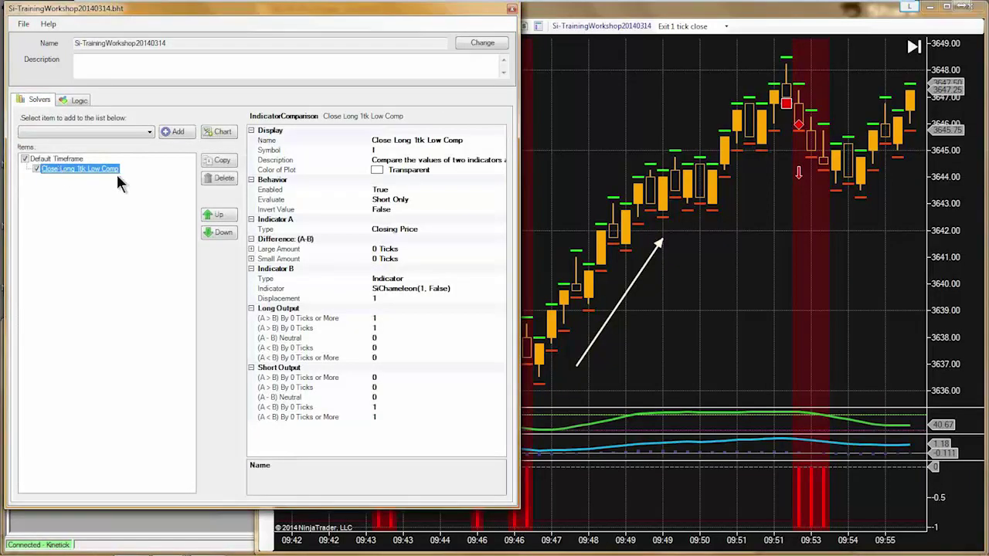
pyautogui.click(221, 163)
pyautogui.click(60, 179)
pyautogui.click(398, 141)
pyautogui.moveTo(394, 139); pyautogui.dragTo(409, 141)
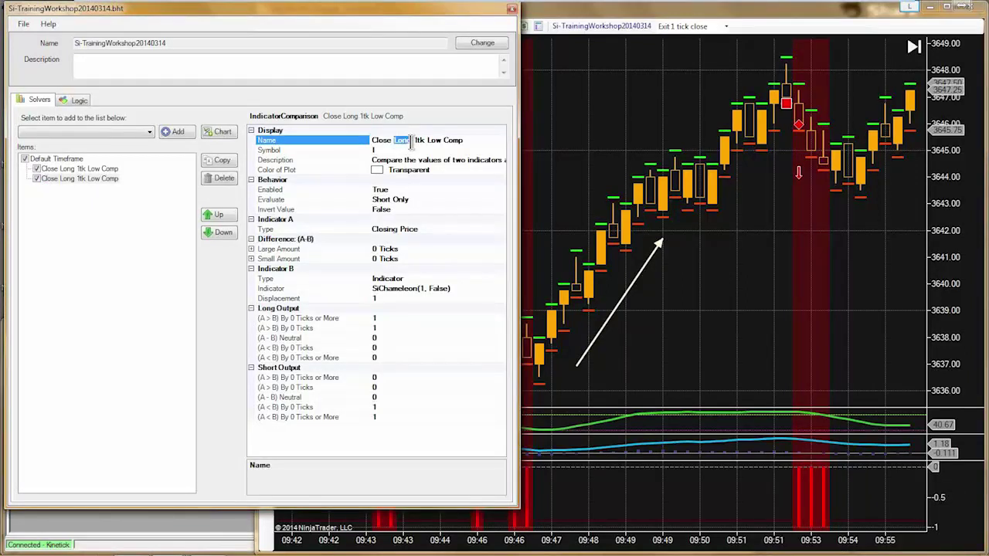
pyautogui.write('Short')
pyautogui.press('Delete')
pyautogui.press('Delete')
pyautogui.press('Delete')
pyautogui.write('Hi')
pyautogui.click(416, 140)
pyautogui.write('+')
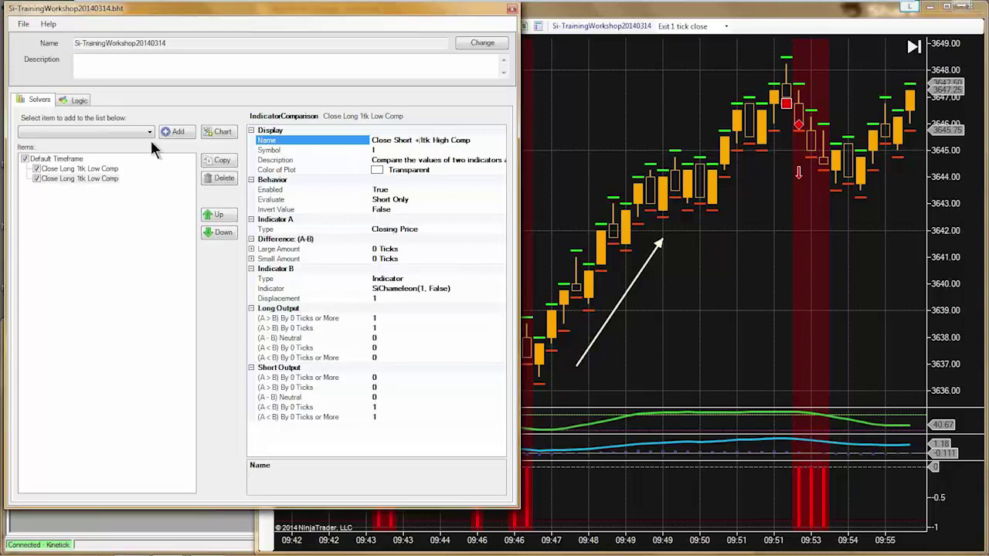
# Step: Rename the original solver to 'Close Long -1tk Low Comp'
pyautogui.click(81, 169)
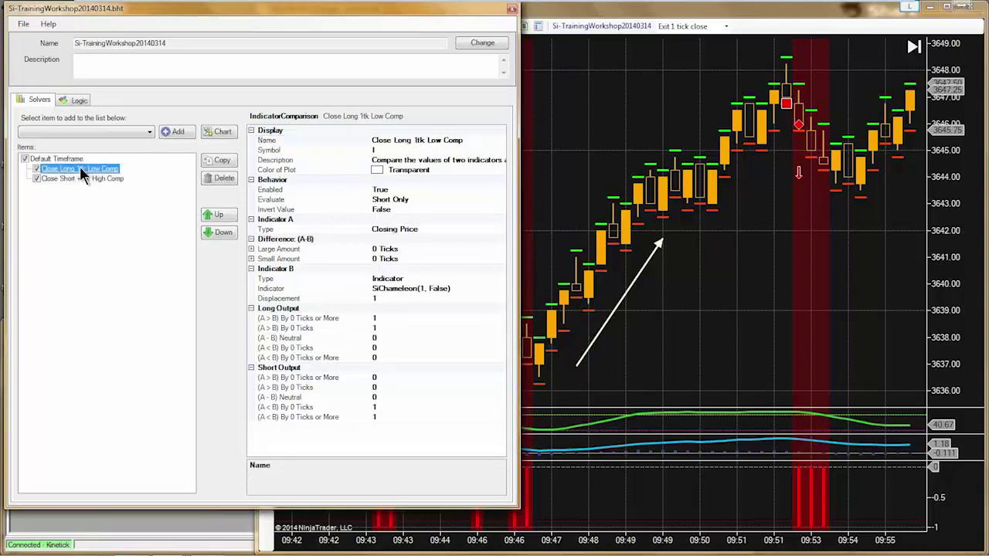
pyautogui.click(415, 140)
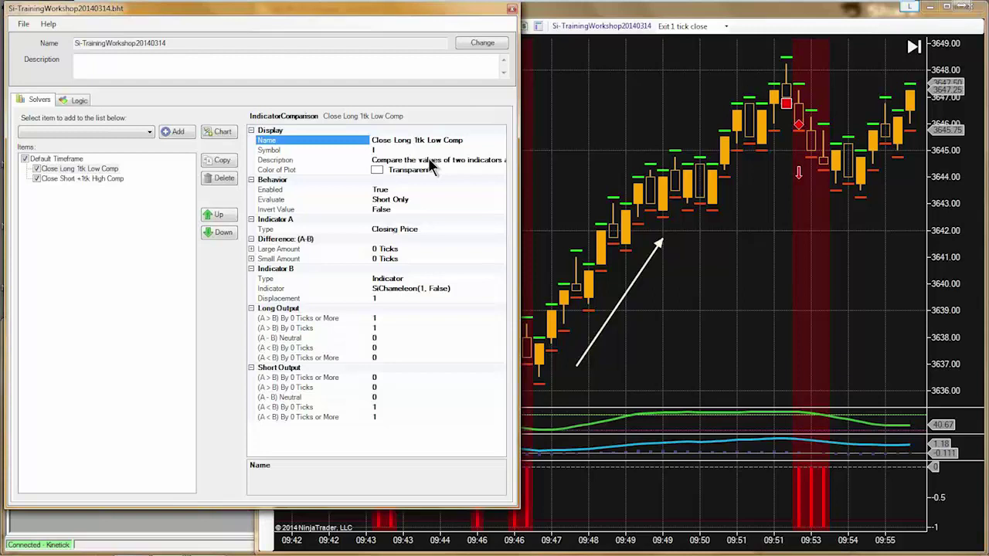
pyautogui.click(415, 140)
pyautogui.click(77, 102)
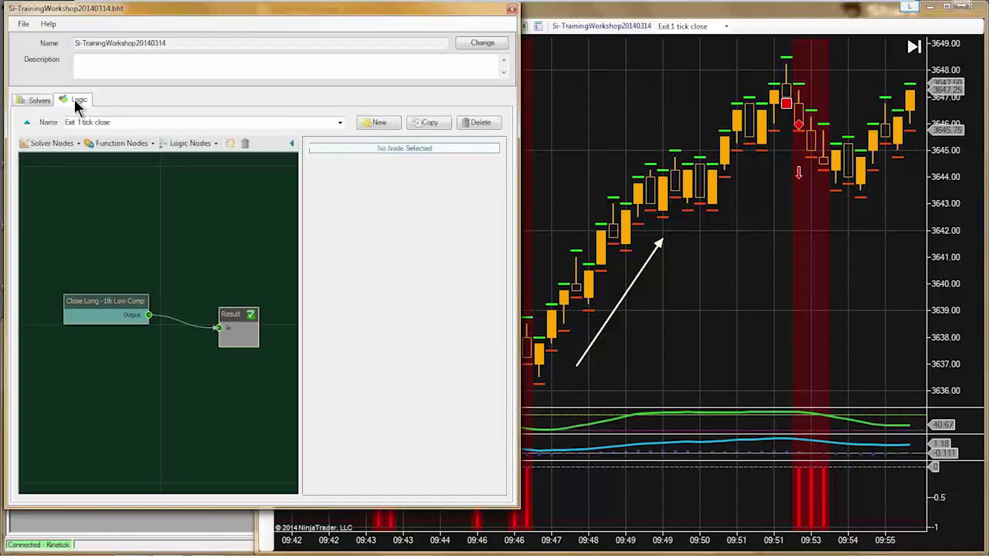
# Step: Add the existing Close Short +1tk High Comp node above Close Long and wire it into Result
pyautogui.click(77, 144)
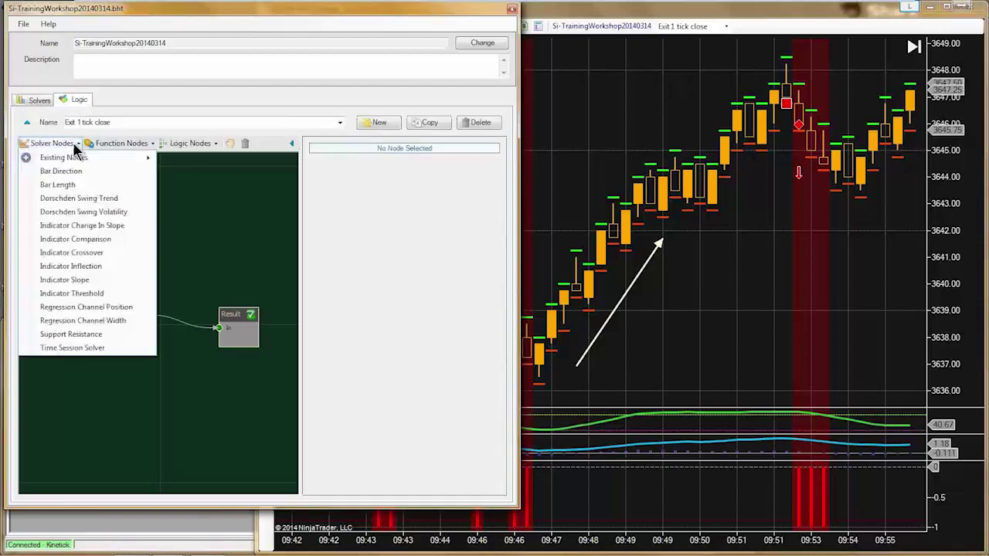
pyautogui.moveTo(70, 157)
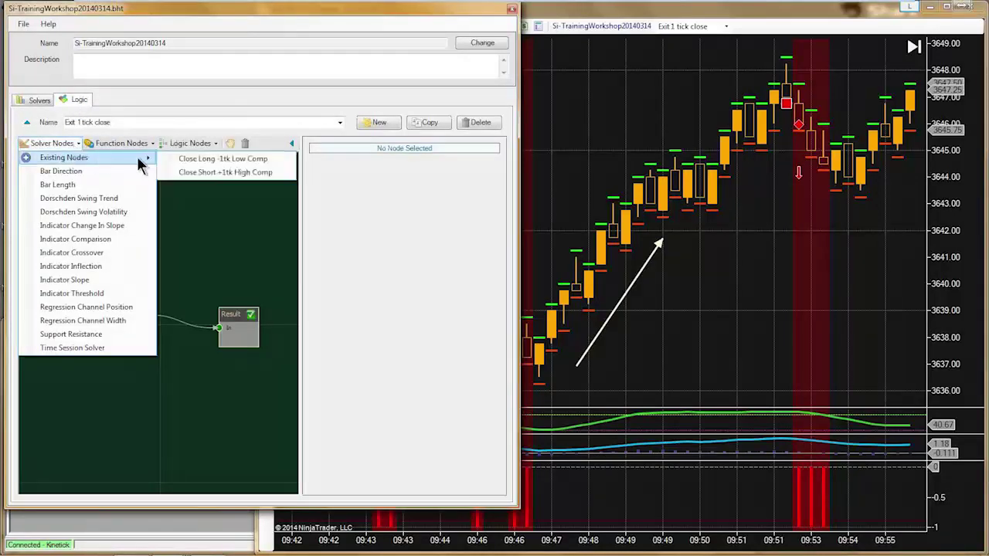
pyautogui.click(195, 175)
pyautogui.moveTo(209, 330); pyautogui.dragTo(96, 330)
pyautogui.moveTo(97, 265); pyautogui.dragTo(87, 285)
pyautogui.moveTo(148, 295); pyautogui.dragTo(221, 329)
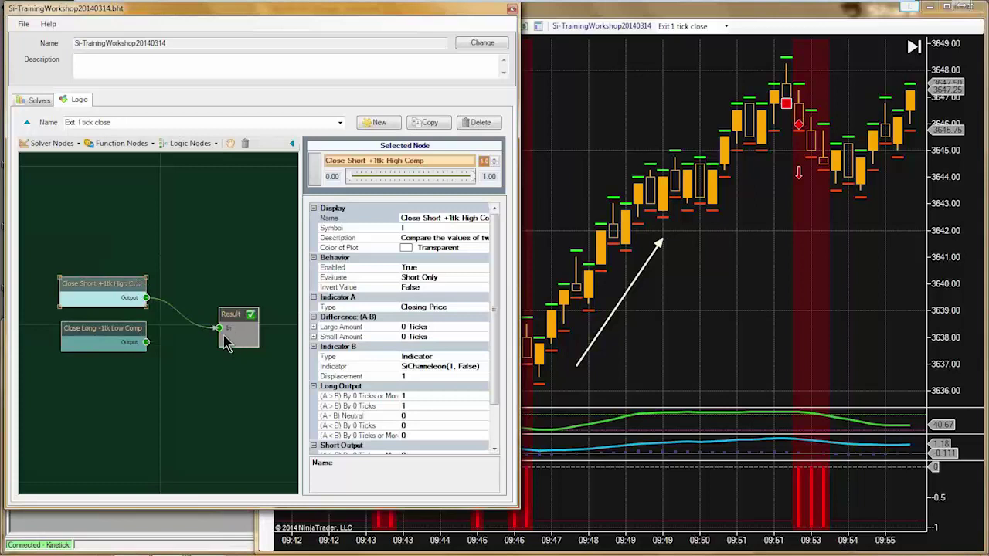
pyautogui.moveTo(102, 287); pyautogui.dragTo(105, 282)
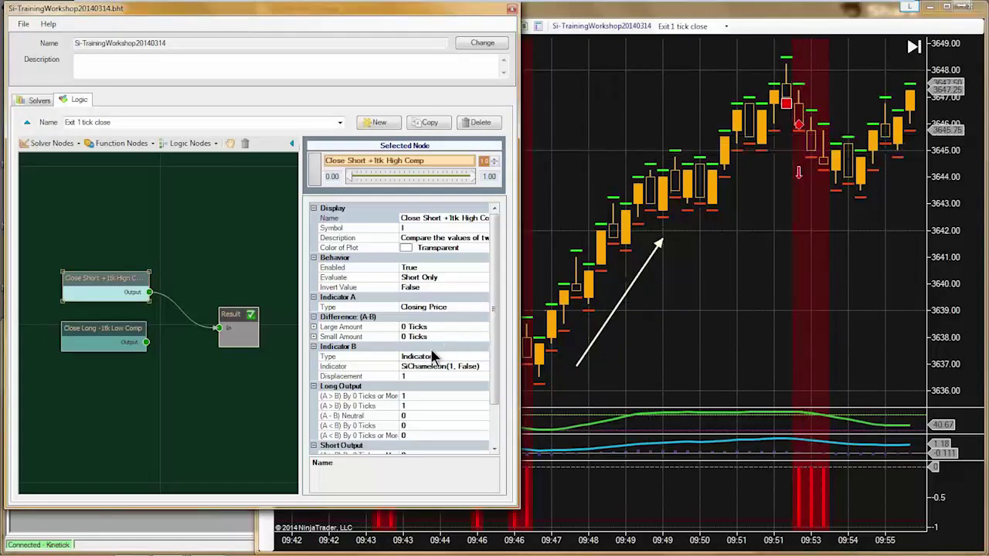
# Step: Set the Close Short +1tk High Comp node to evaluate Long Only
pyautogui.click(420, 366)
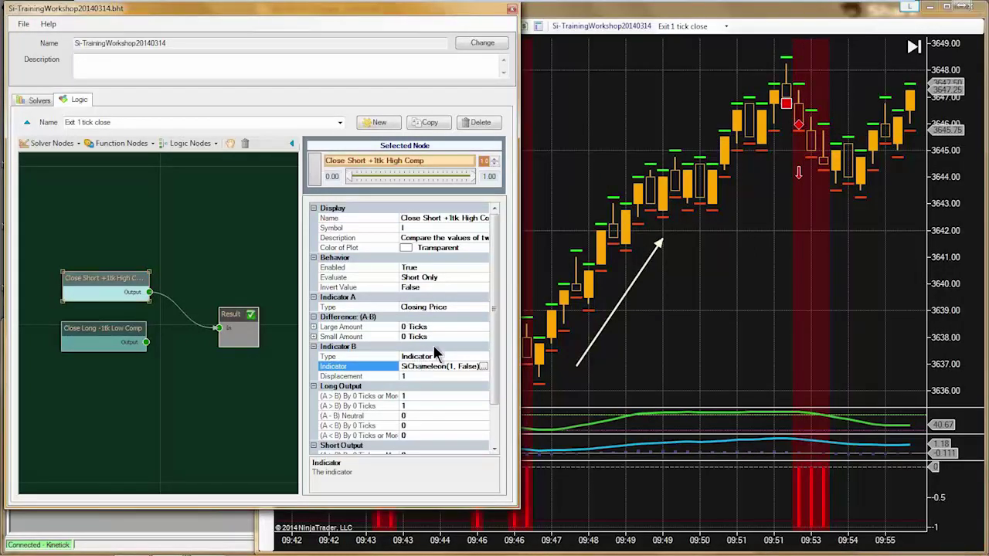
pyautogui.click(420, 280)
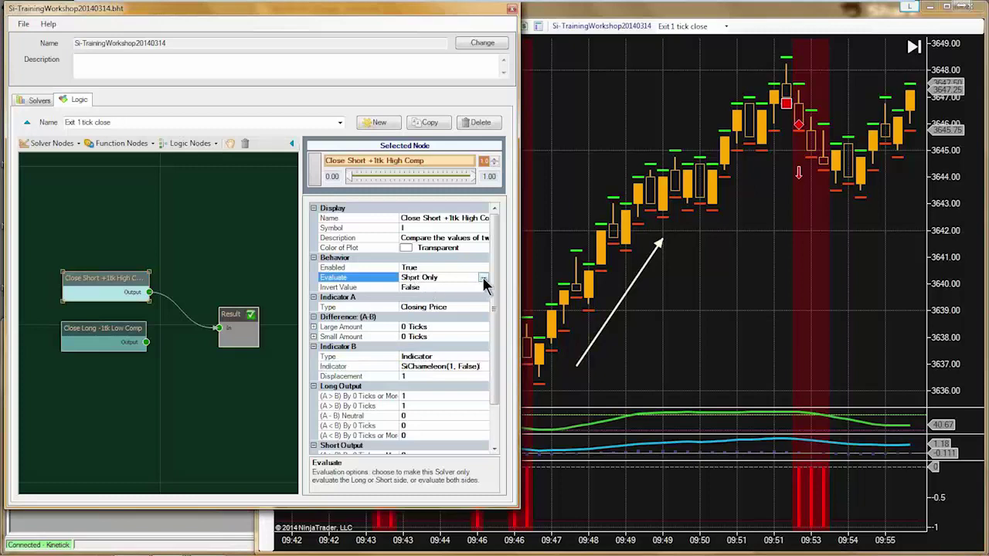
pyautogui.click(483, 279)
pyautogui.click(417, 298)
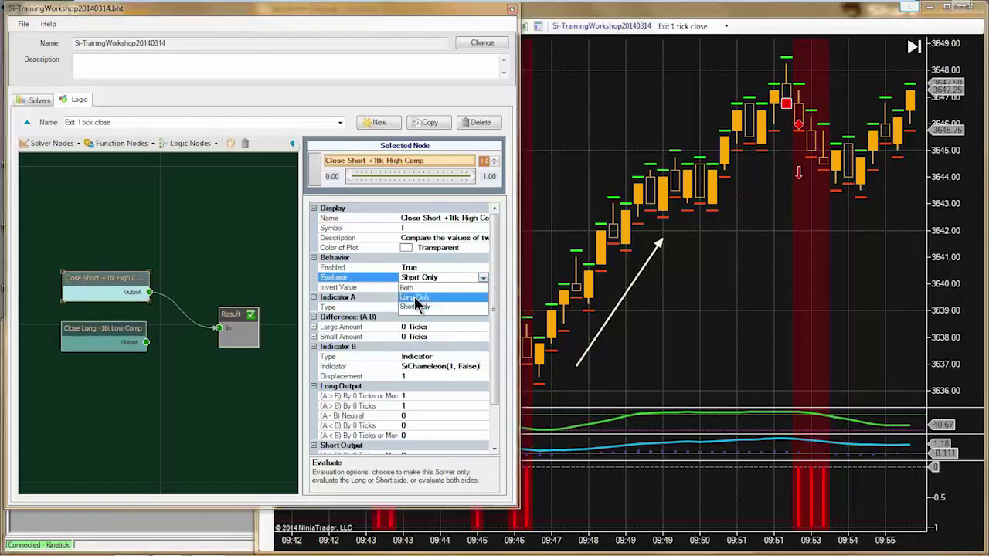
pyautogui.click(421, 366)
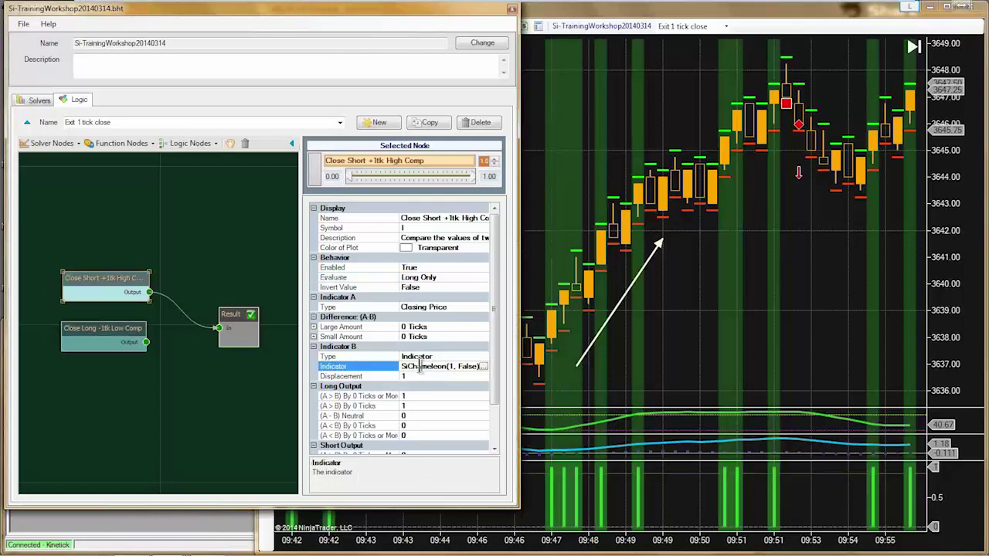
# Step: Pan the chart back to earlier bars and delete the rising white arrow
pyautogui.click(690, 311)
pyautogui.moveTo(690, 311); pyautogui.dragTo(741, 313)
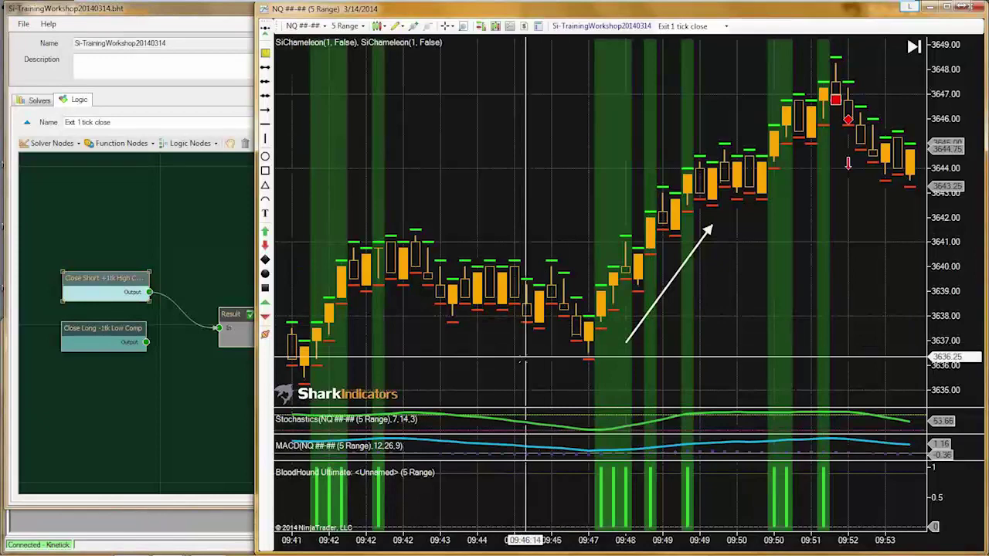
pyautogui.moveTo(523, 361); pyautogui.dragTo(554, 374)
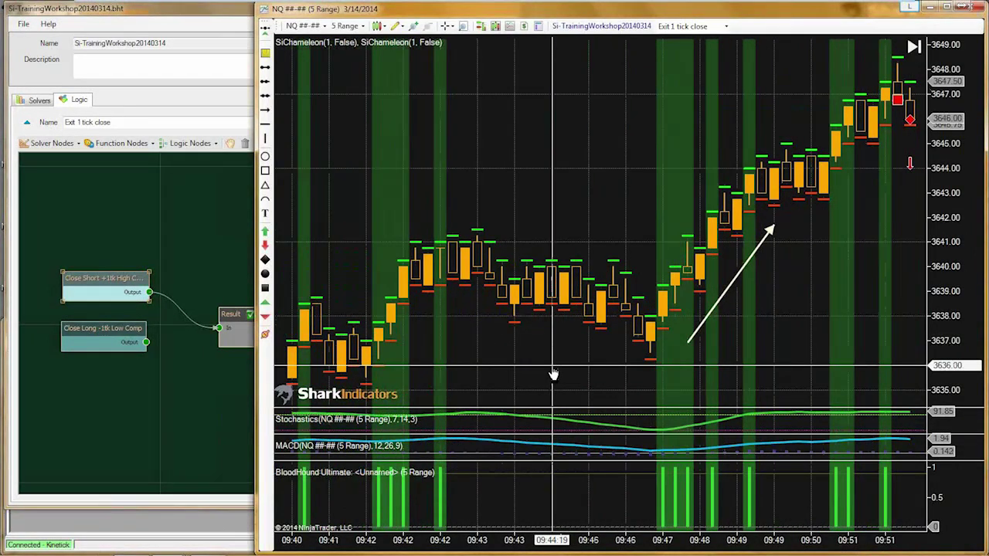
pyautogui.moveTo(553, 374); pyautogui.dragTo(577, 347)
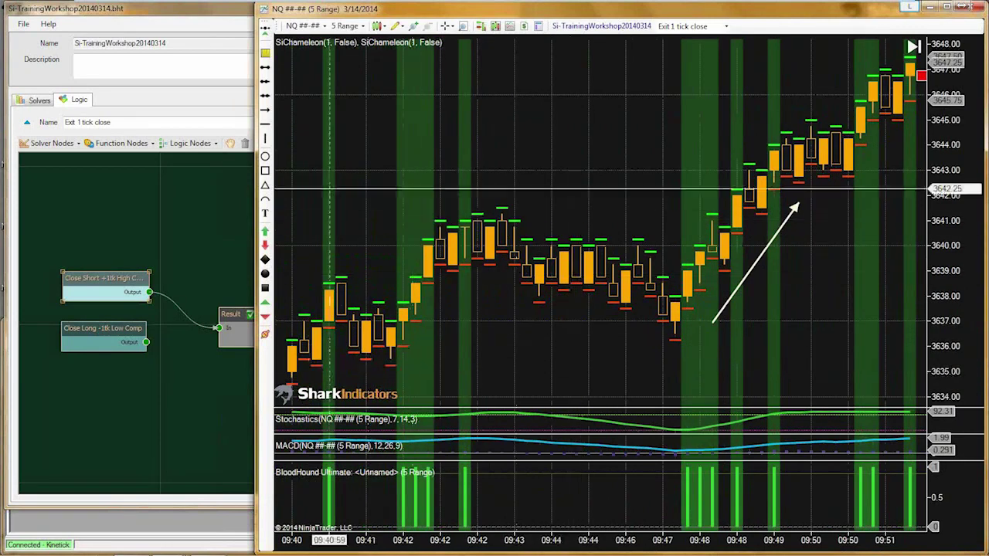
pyautogui.click(738, 294)
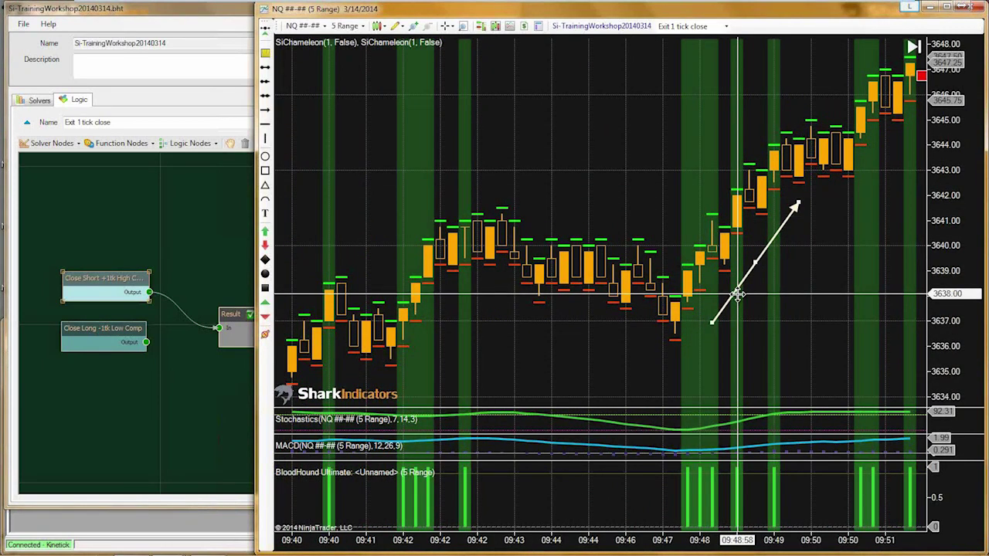
pyautogui.press('Delete')
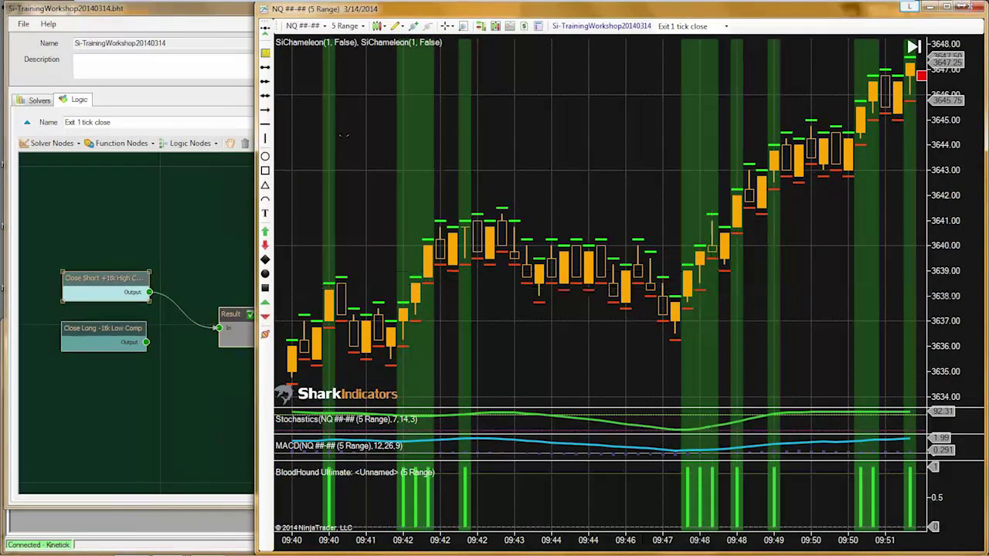
# Step: Draw a downward arrow from above the sideways bars to the pullback low
pyautogui.click(267, 111)
pyautogui.click(526, 195)
pyautogui.click(657, 255)
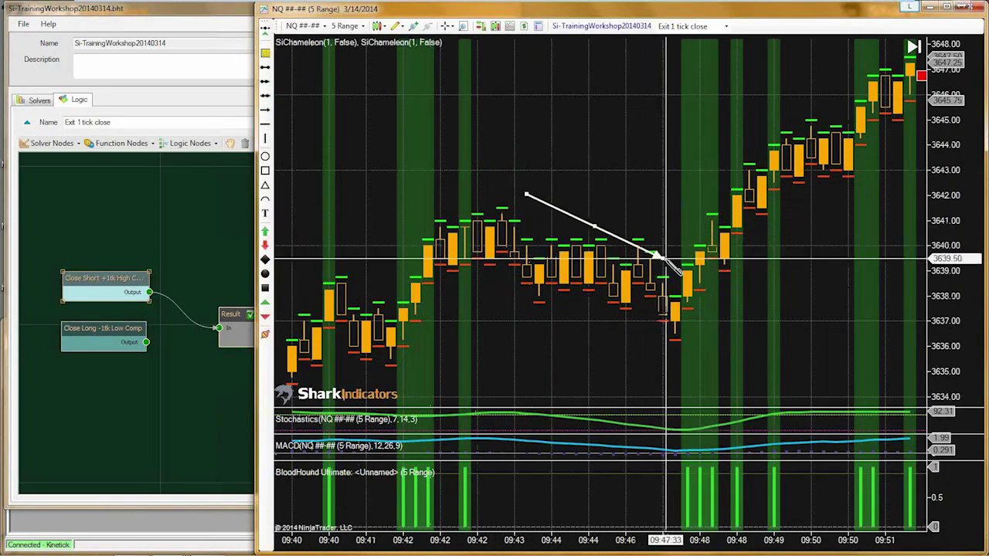
pyautogui.click(669, 263)
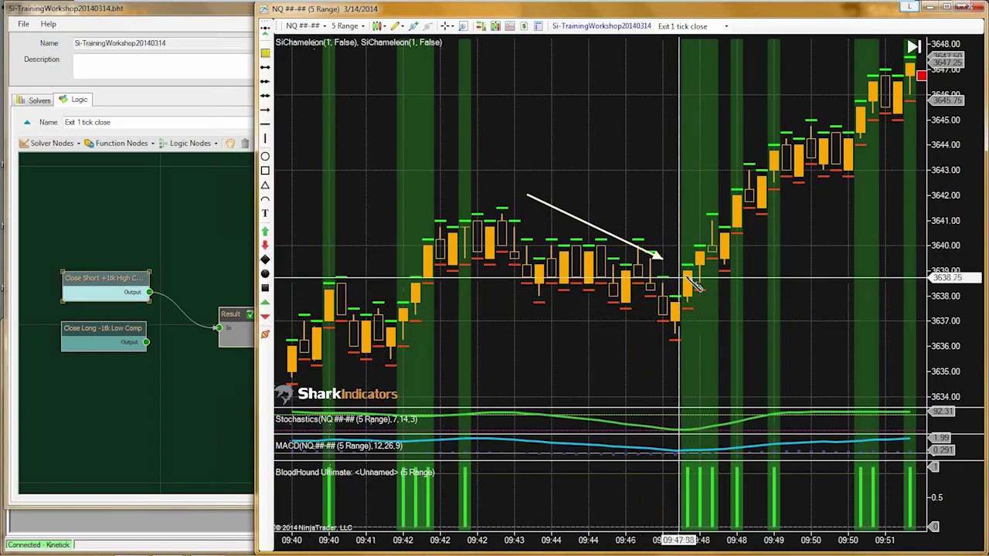
pyautogui.click(687, 271)
pyautogui.moveTo(632, 353); pyautogui.dragTo(806, 342)
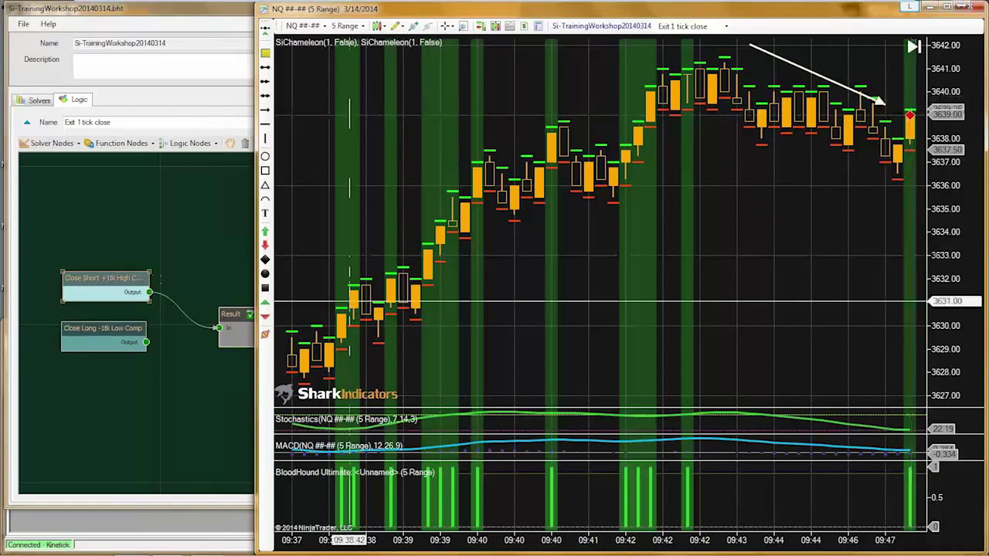
pyautogui.click(88, 243)
# Step: Insert an Or (Max) node before Result and connect its Output to Result's In
pyautogui.moveTo(105, 329); pyautogui.dragTo(93, 328)
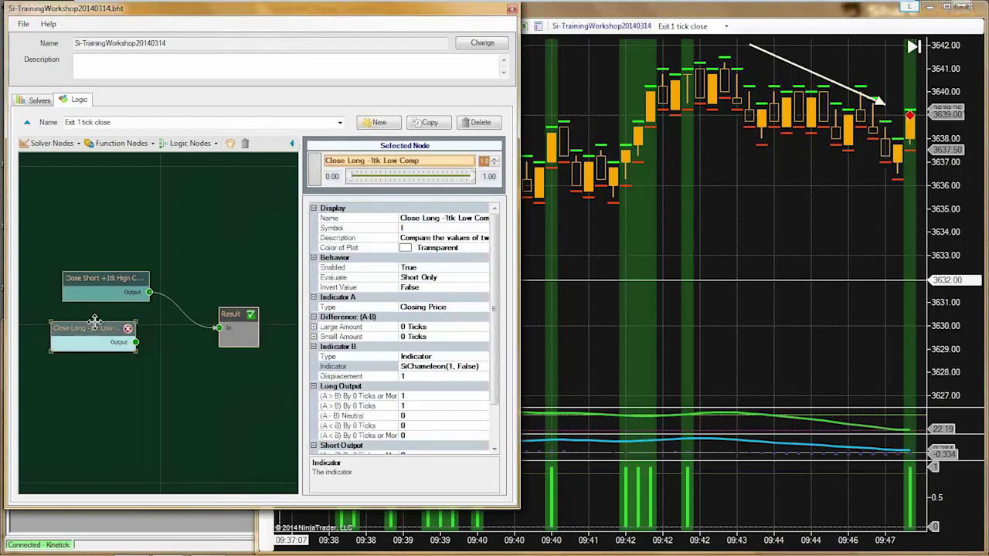
pyautogui.moveTo(103, 280); pyautogui.dragTo(88, 278)
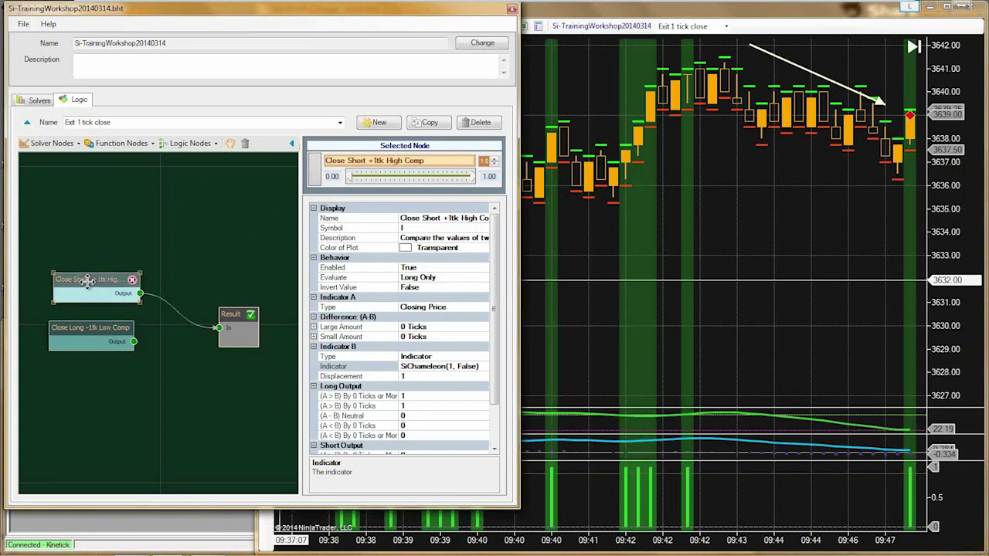
pyautogui.click(189, 143)
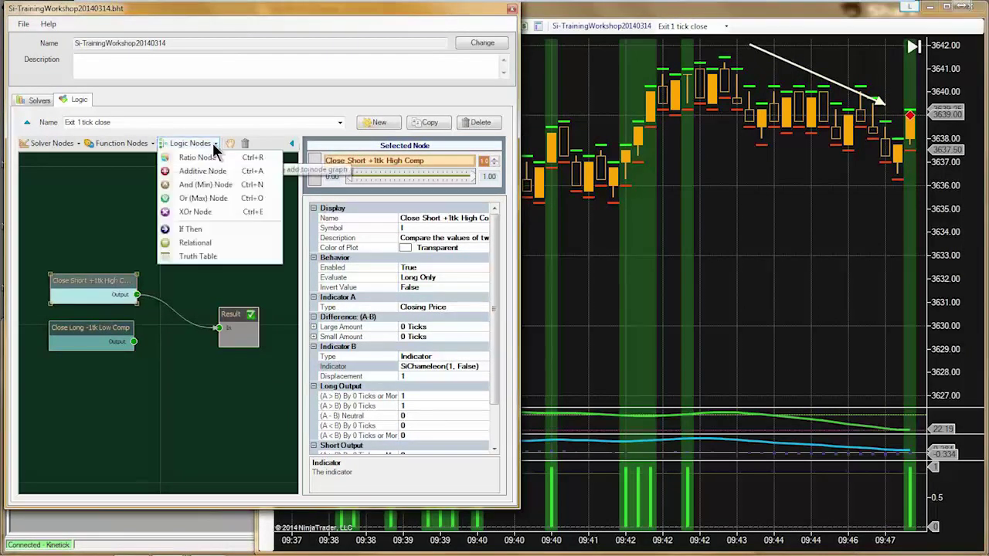
pyautogui.click(203, 199)
pyautogui.moveTo(225, 312); pyautogui.dragTo(241, 312)
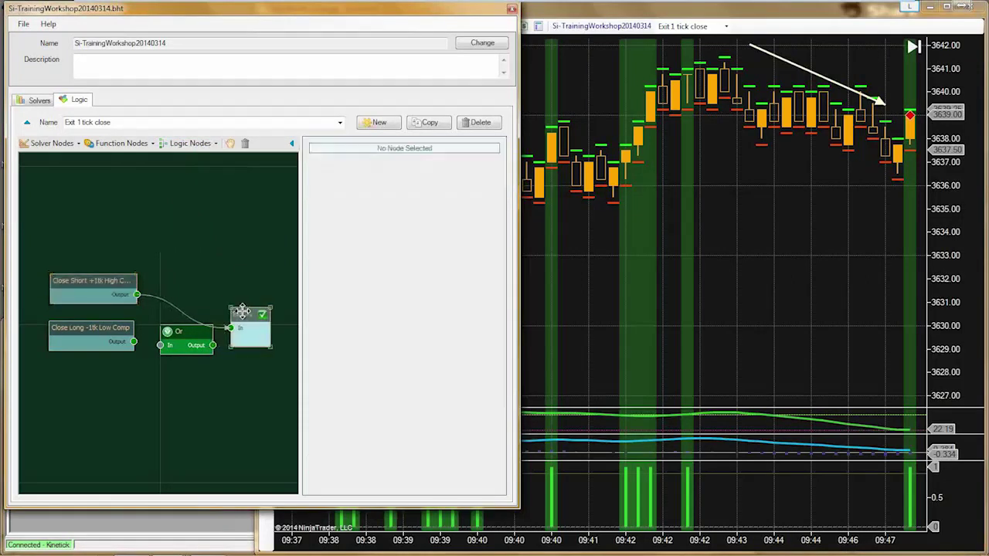
pyautogui.moveTo(184, 333); pyautogui.dragTo(156, 327)
pyautogui.moveTo(220, 323); pyautogui.dragTo(240, 326)
# Step: Pan the chart to later bars and delete the selected white arrow
pyautogui.click(775, 301)
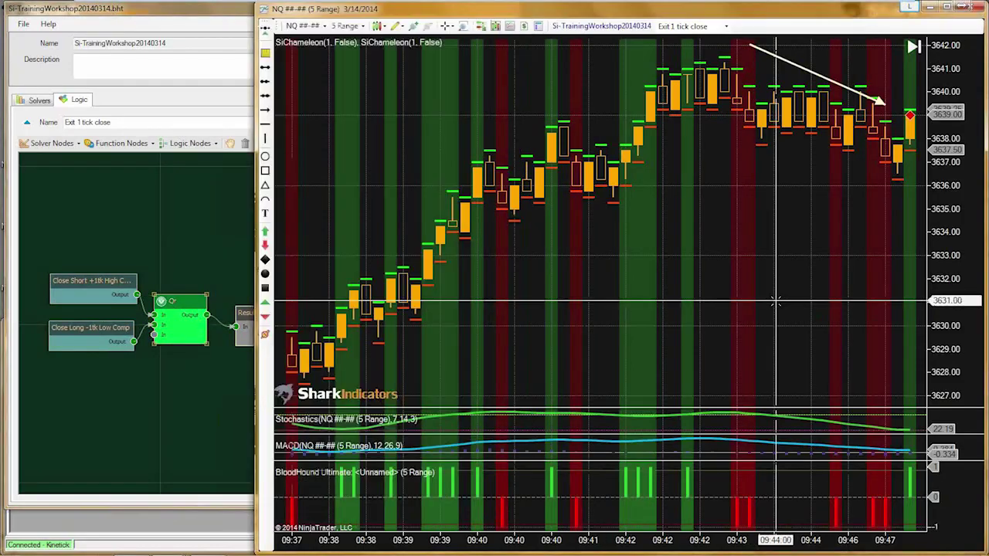
pyautogui.moveTo(776, 308)
pyautogui.mouseDown()
pyautogui.moveTo(546, 303)
pyautogui.moveTo(520, 314)
pyautogui.mouseUp()
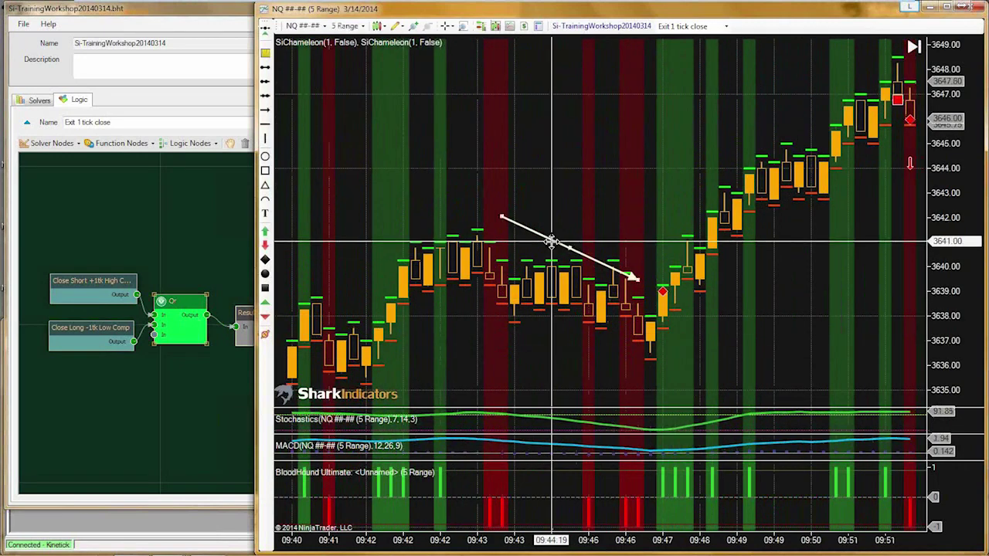
pyautogui.press('Delete')
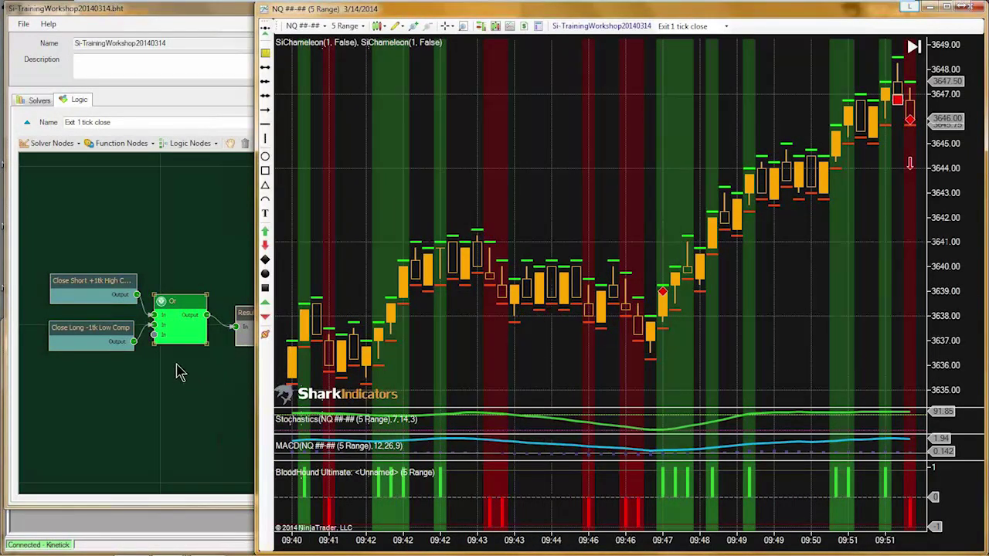
# Step: Draw a rising arrow from the breakout bar up to the recent 3646.50 highs
pyautogui.moveTo(773, 309); pyautogui.dragTo(686, 336)
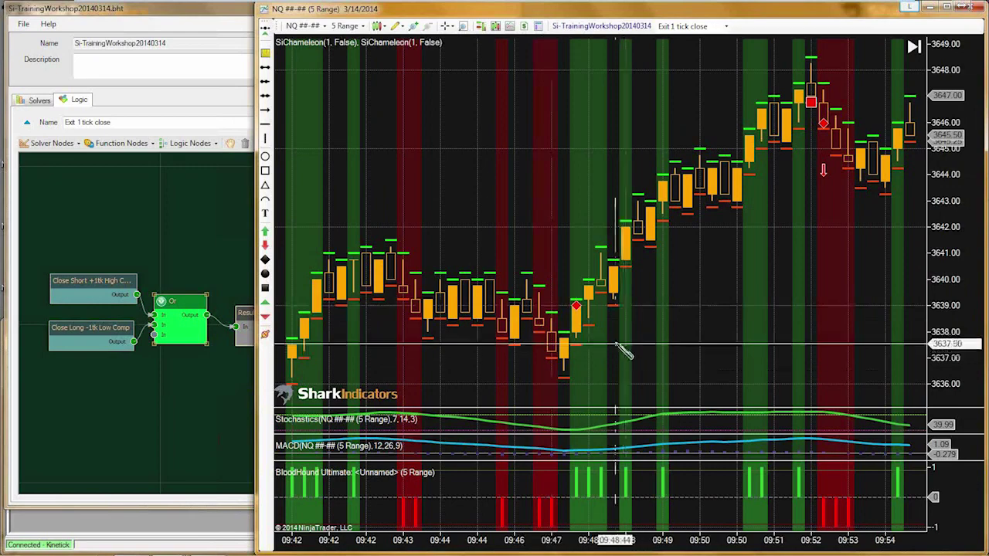
pyautogui.click(615, 343)
pyautogui.click(784, 183)
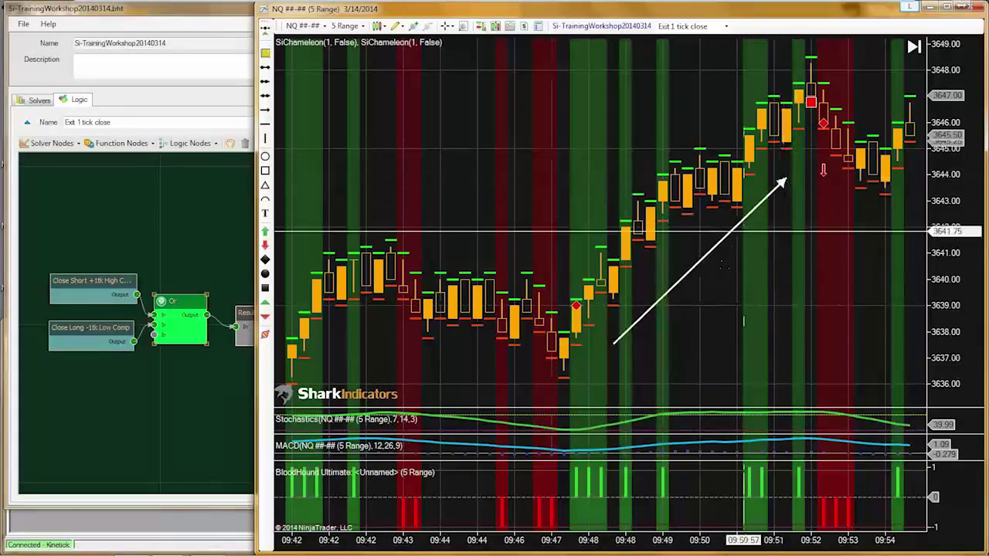
pyautogui.scroll(2, 729, 325)
pyautogui.moveTo(728, 323); pyautogui.dragTo(792, 305)
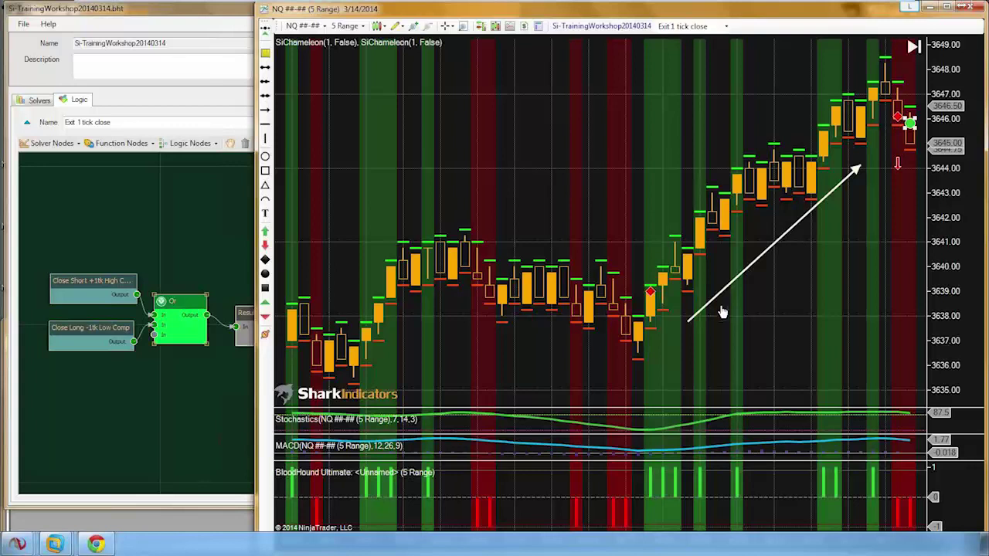
# Step: Turn on the crosshair and zoom in on the recent bars around the red diamond
pyautogui.middleClick(755, 280)
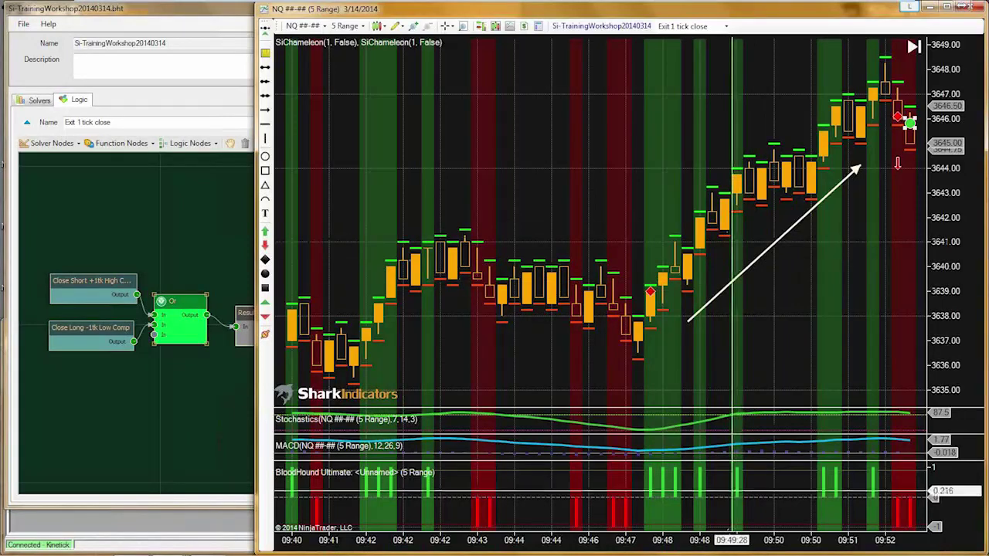
pyautogui.moveTo(731, 540); pyautogui.dragTo(554, 540)
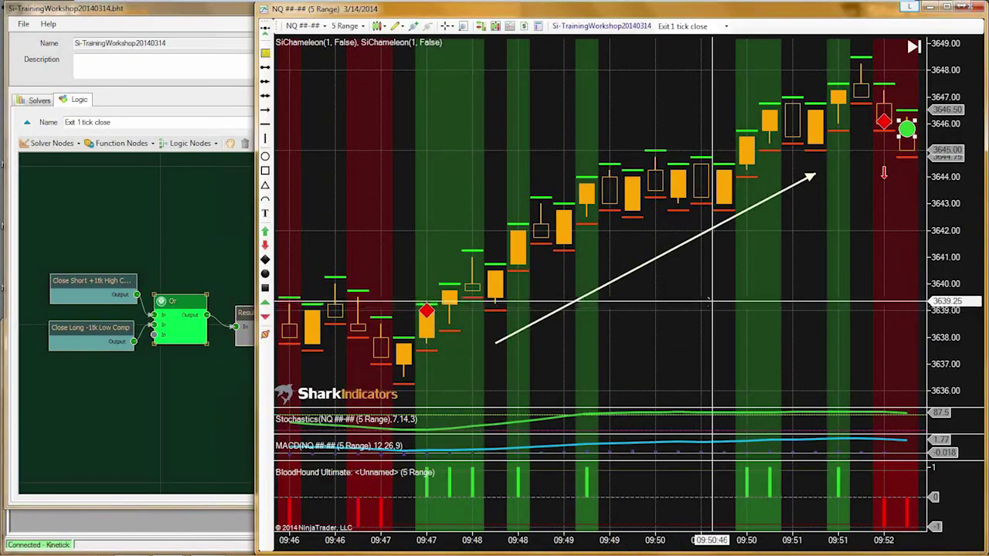
pyautogui.scroll(5, 734, 312)
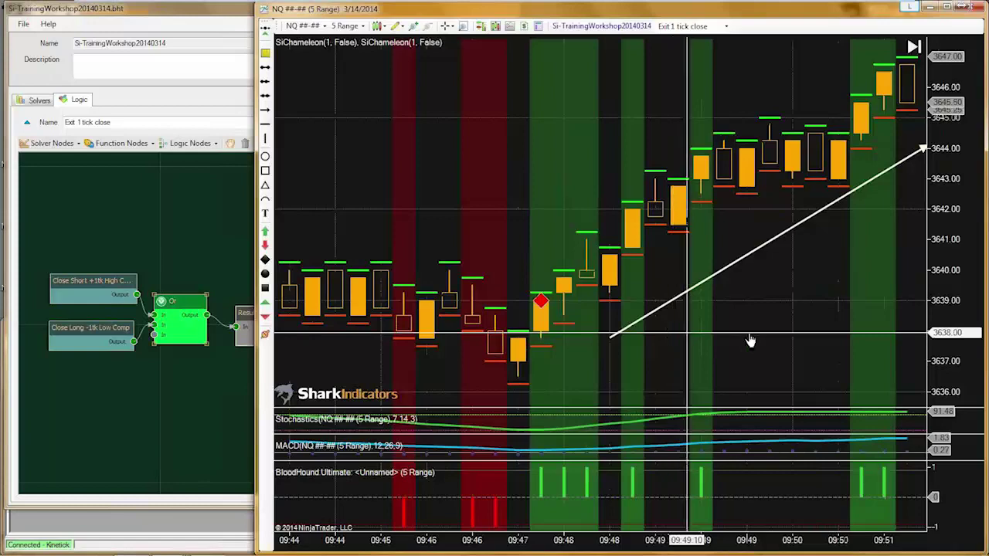
pyautogui.scroll(4, 747, 336)
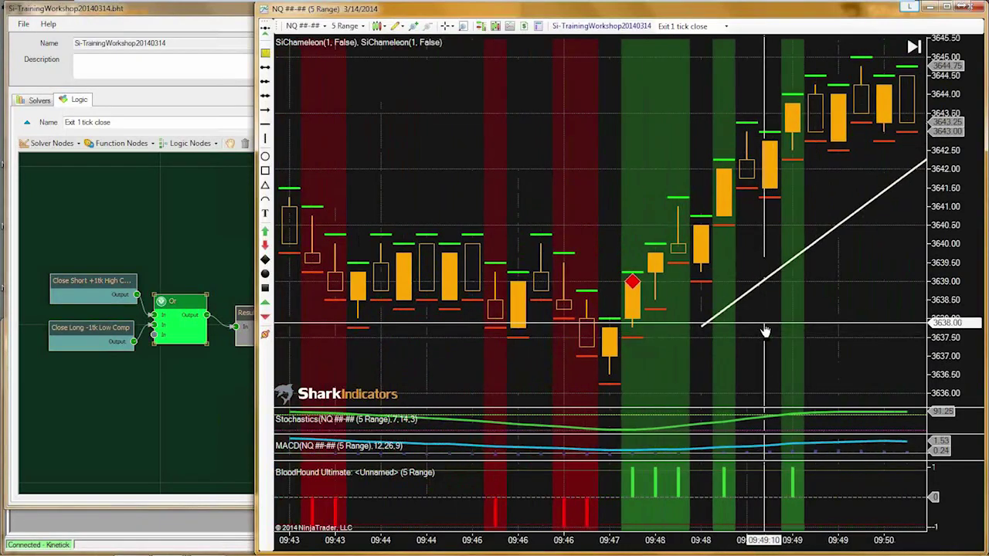
pyautogui.moveTo(765, 330); pyautogui.dragTo(809, 333)
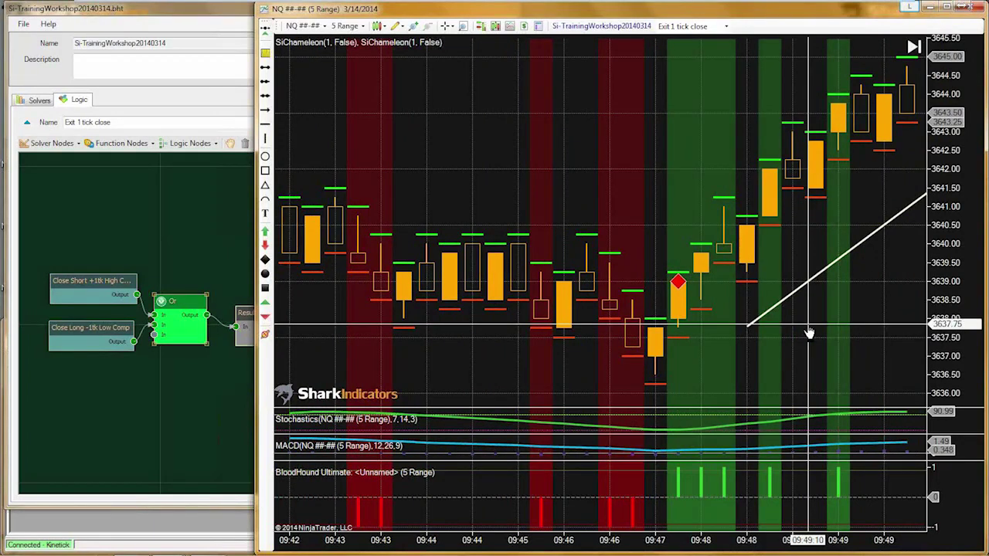
pyautogui.moveTo(705, 353); pyautogui.dragTo(846, 349)
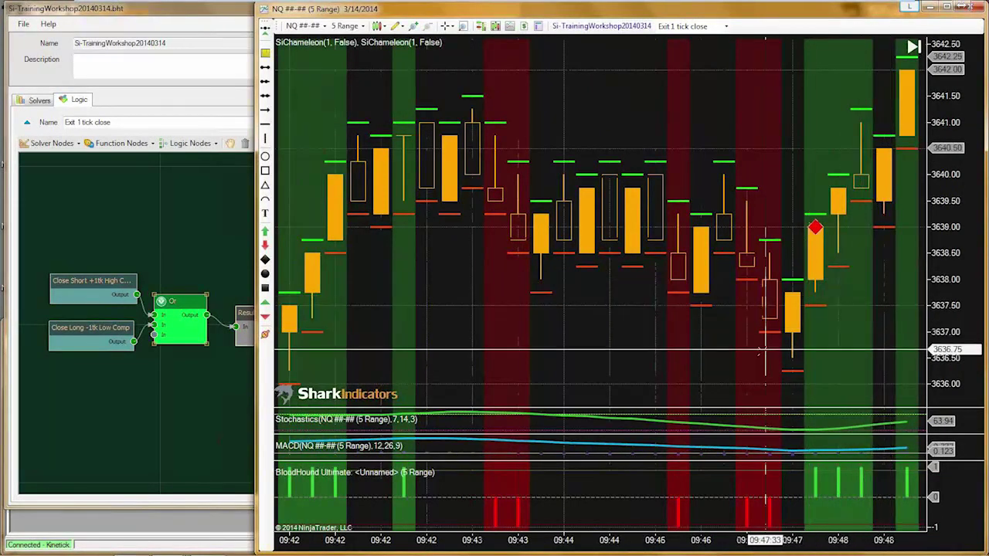
# Step: Place a green circle marker on the last bar, then return to the BloodHound window
pyautogui.moveTo(729, 353); pyautogui.dragTo(743, 360)
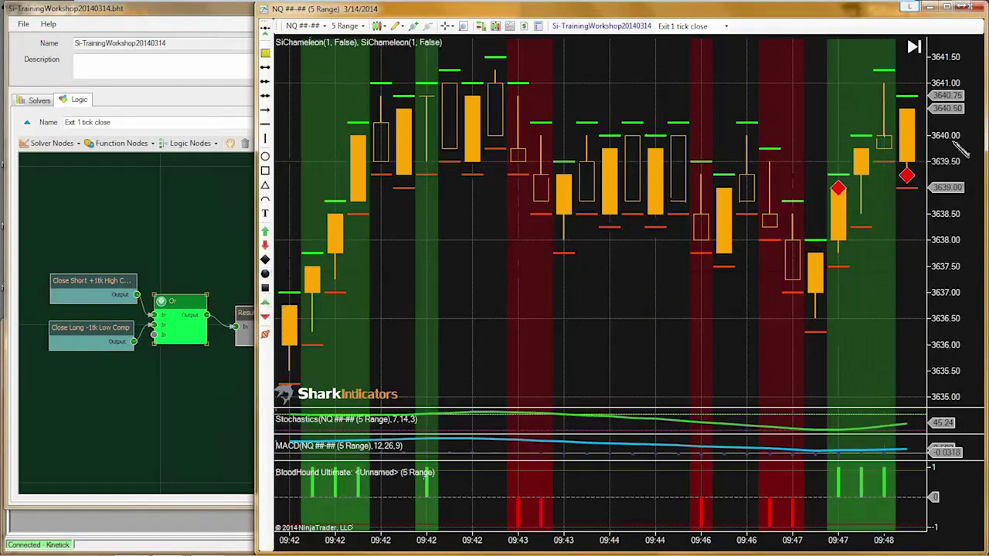
pyautogui.click(908, 112)
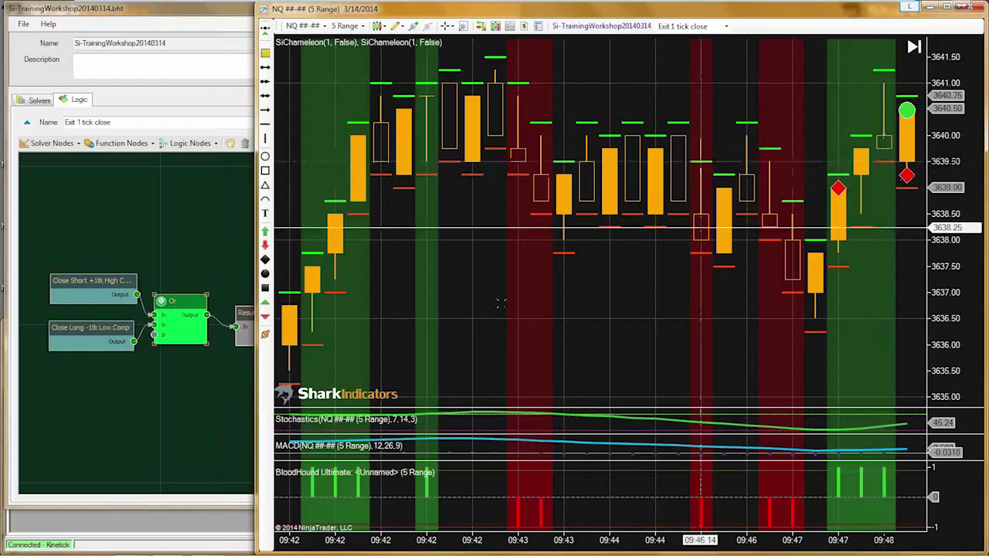
pyautogui.click(176, 402)
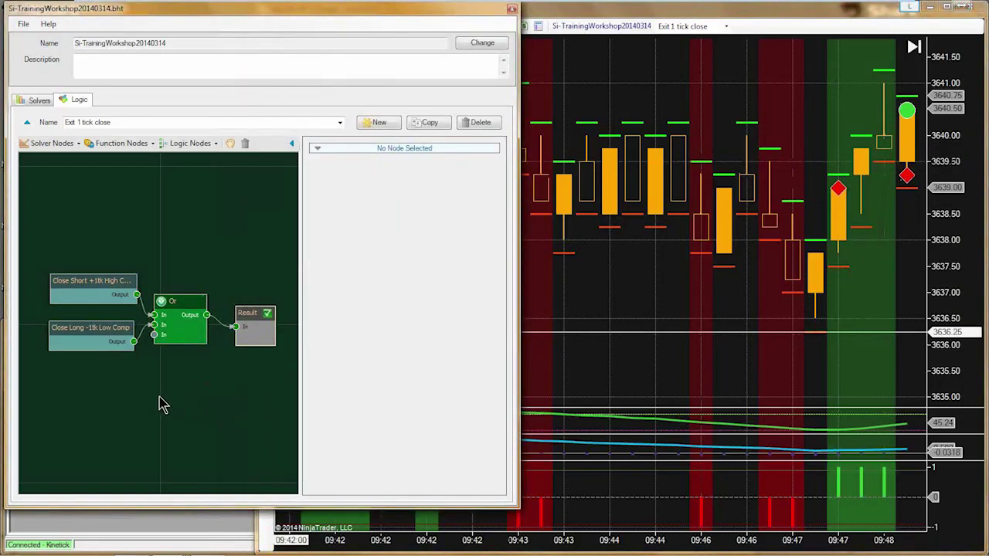
# Step: Copy the Close Long -1tk Low Comp and Close Short +1tk High Comp solvers
pyautogui.click(39, 101)
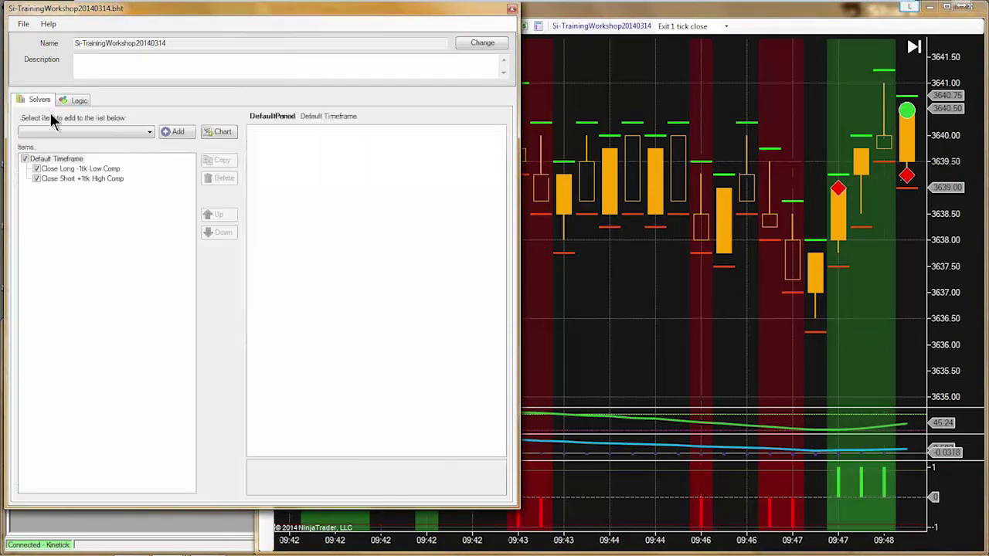
pyautogui.click(75, 169)
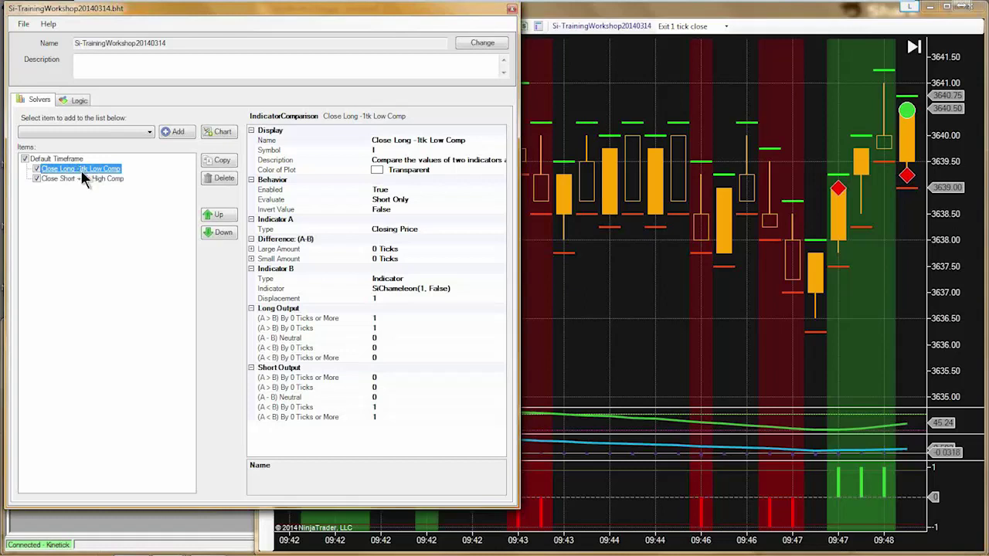
pyautogui.click(221, 163)
pyautogui.click(68, 178)
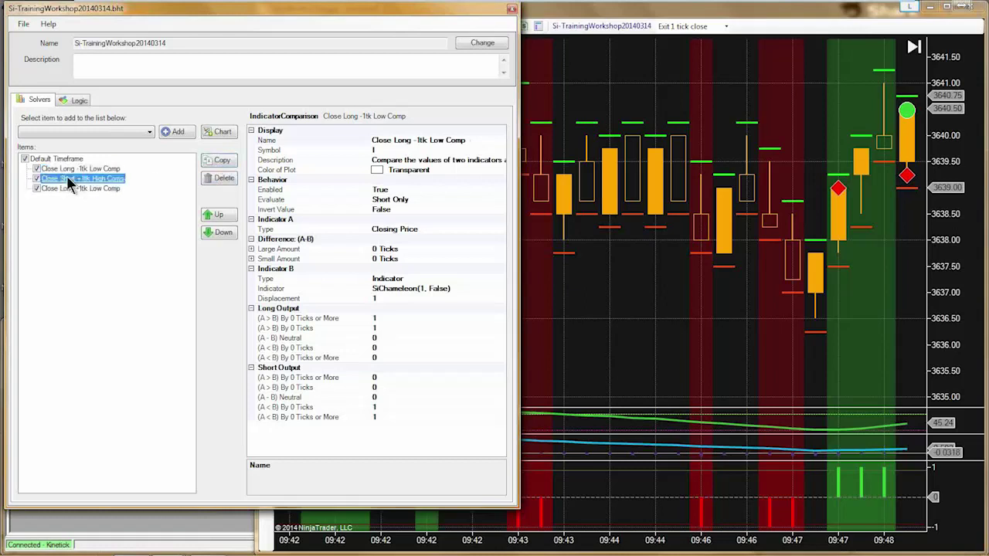
pyautogui.click(221, 162)
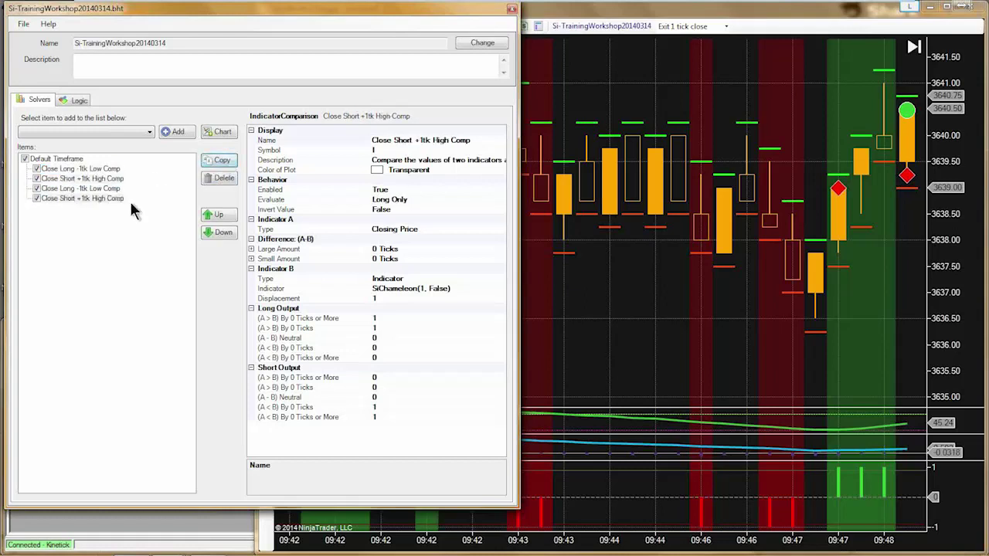
# Step: Rename the Close Long copy to 'Low0 brks Low1 -1tk Comp'
pyautogui.click(67, 190)
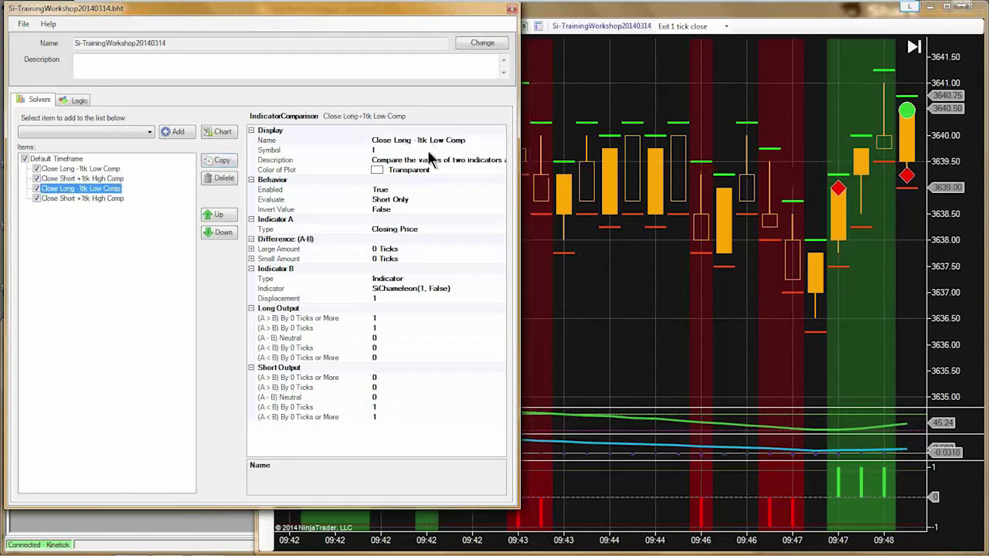
pyautogui.click(383, 139)
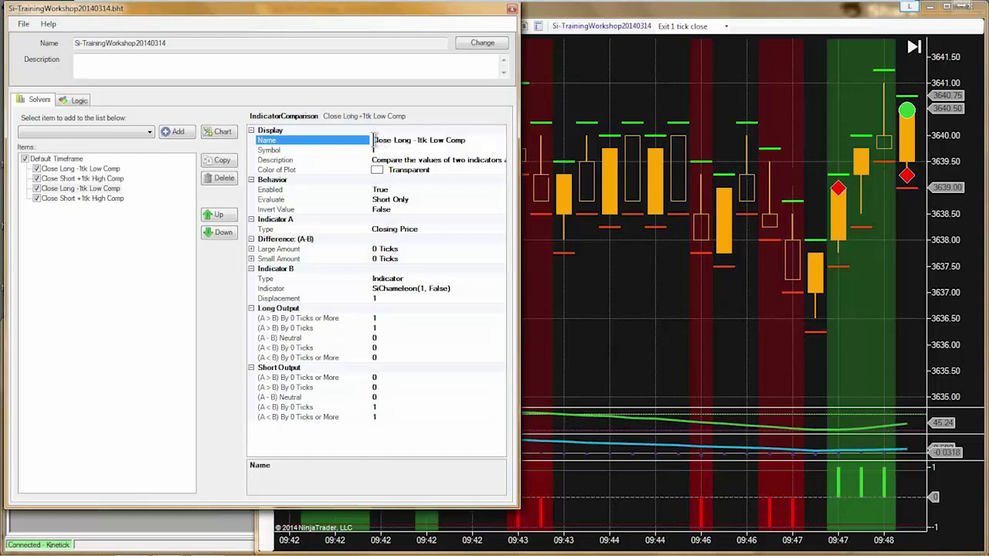
pyautogui.moveTo(372, 139); pyautogui.dragTo(412, 141)
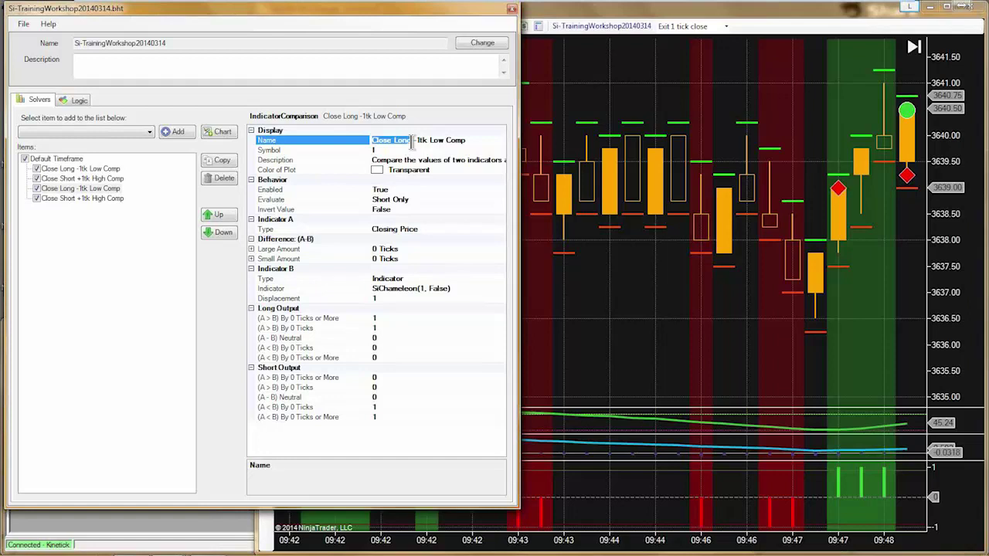
pyautogui.write('Low')
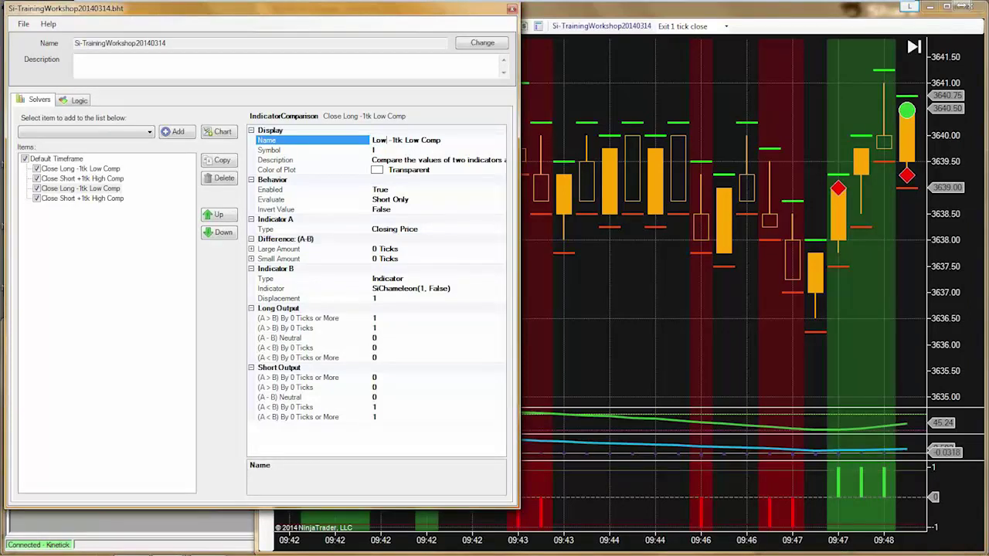
pyautogui.write('0')
pyautogui.write('brks Low1 -1tk')
pyautogui.press('Delete')
pyautogui.press('Delete')
pyautogui.press('Delete')
pyautogui.press('Delete')
# Step: Change the fourth solver's name from 'Close Short +1tk High Comp' to 'Hi0 brks Hi1 +1tk Comp'
pyautogui.click(54, 198)
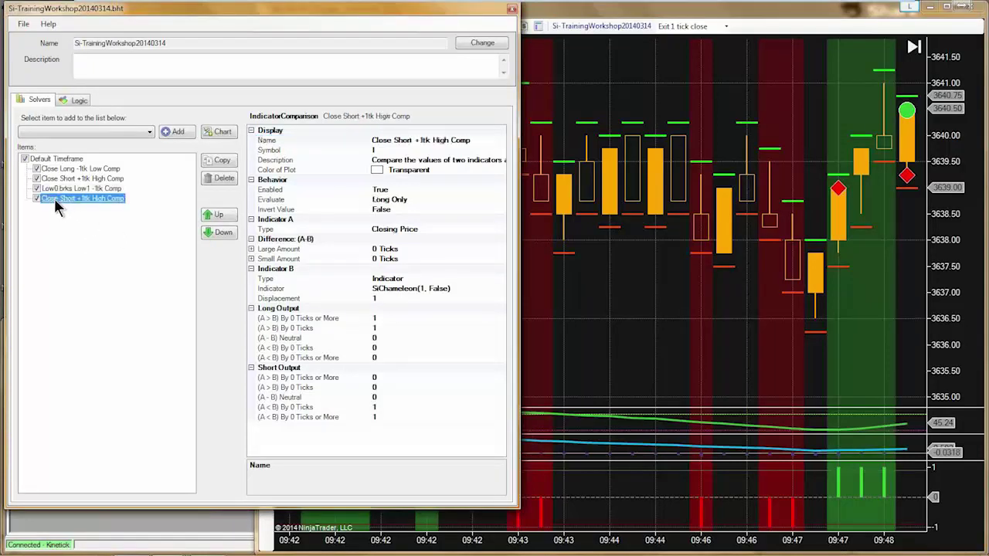
pyautogui.click(374, 140)
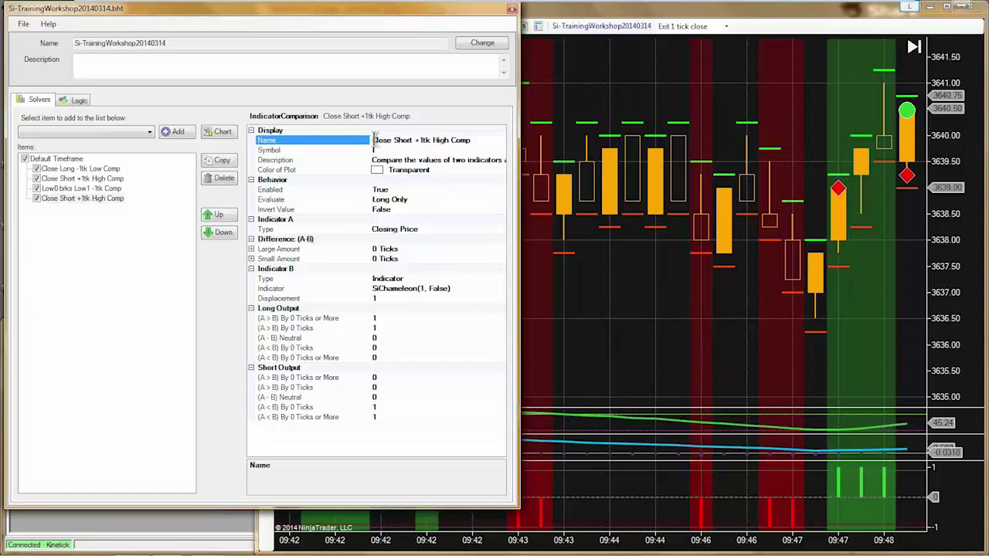
pyautogui.click(62, 188)
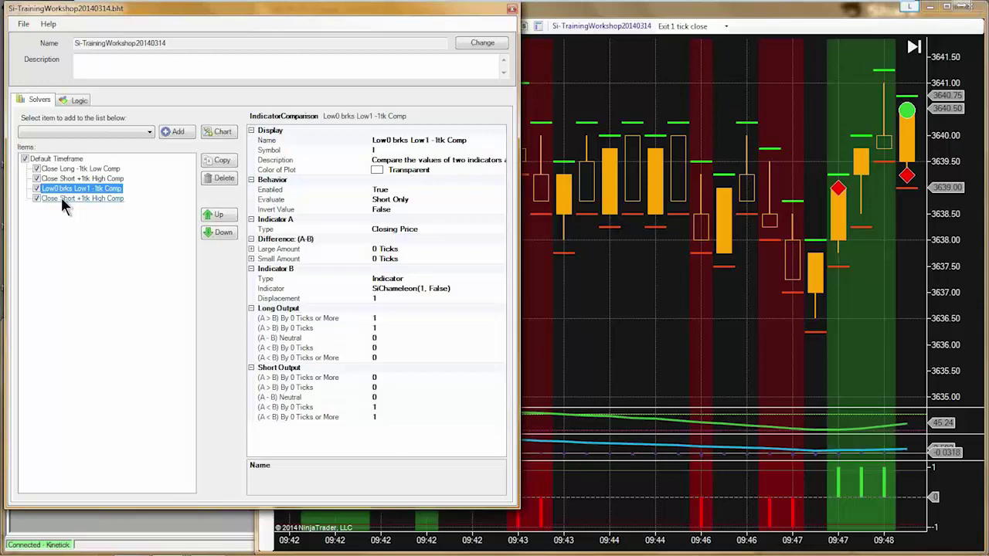
pyautogui.click(61, 198)
pyautogui.click(373, 141)
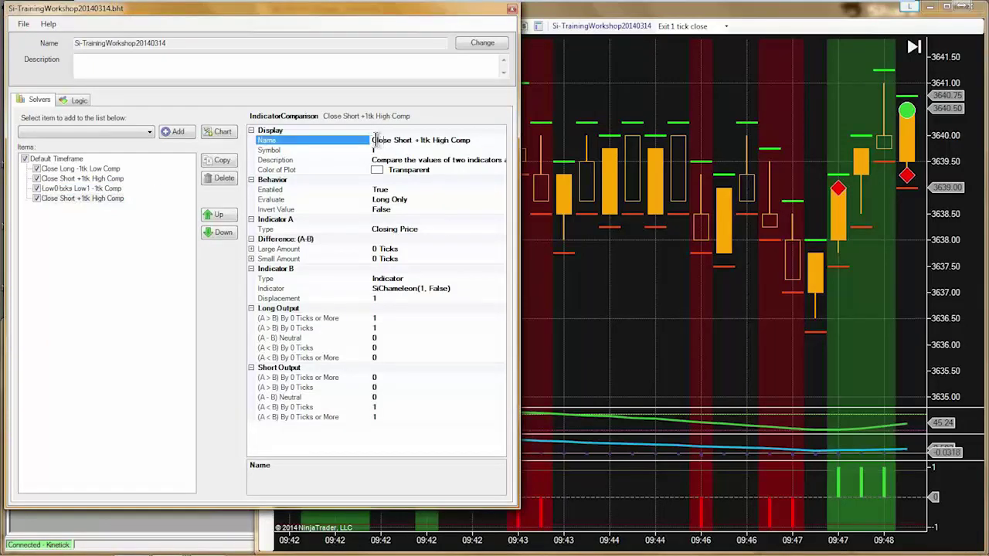
pyautogui.moveTo(371, 140); pyautogui.dragTo(413, 140)
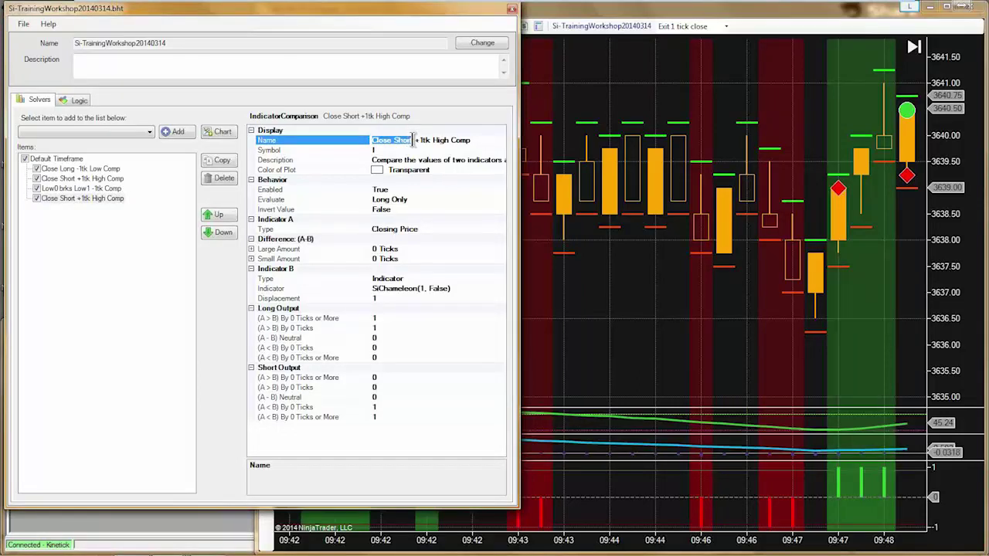
pyautogui.write('Hi')
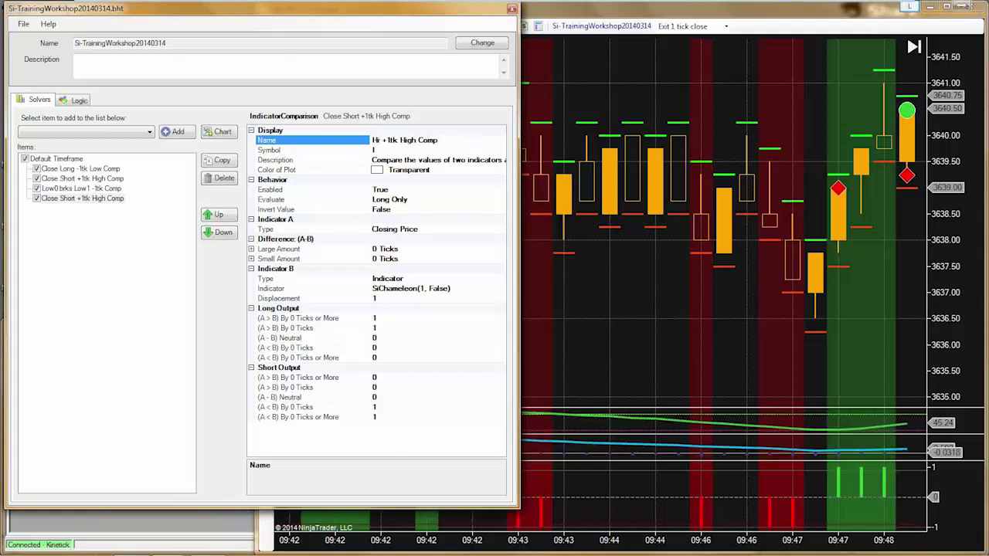
pyautogui.write('0 brks Hi1')
pyautogui.press('Delete')
pyautogui.press('Delete')
pyautogui.press('Delete')
pyautogui.press('Delete')
pyautogui.press('Delete')
pyautogui.click(100, 227)
pyautogui.click(68, 190)
pyautogui.click(68, 195)
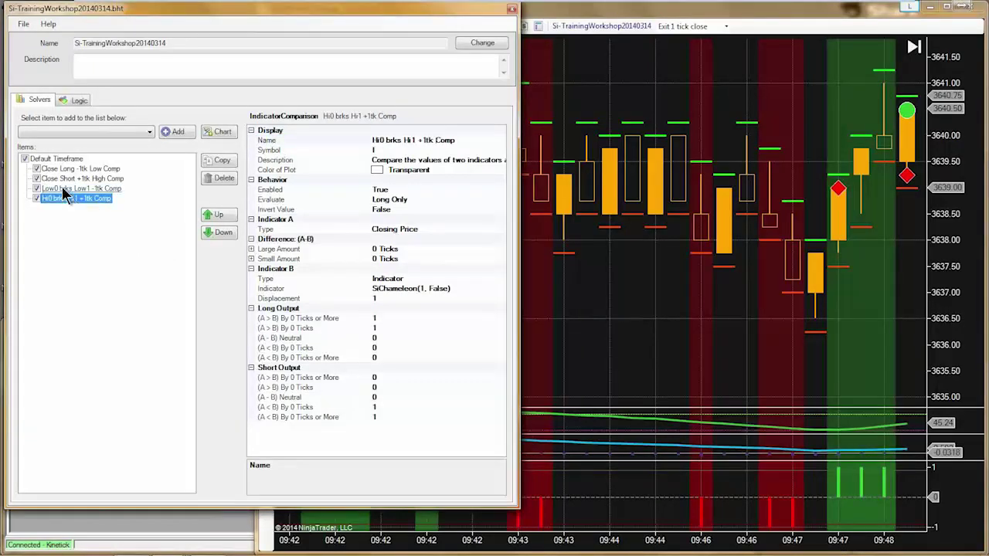
# Step: Add the Low0 brks Low1 -1tk Comp and Hi0 brks Hi1 +1tk Comp nodes at the lower left
pyautogui.click(79, 101)
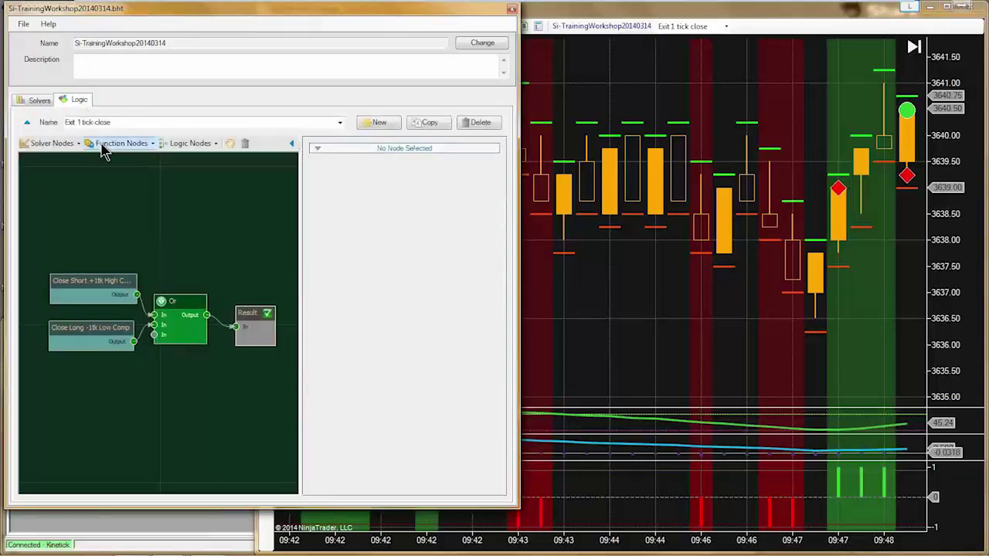
pyautogui.click(56, 146)
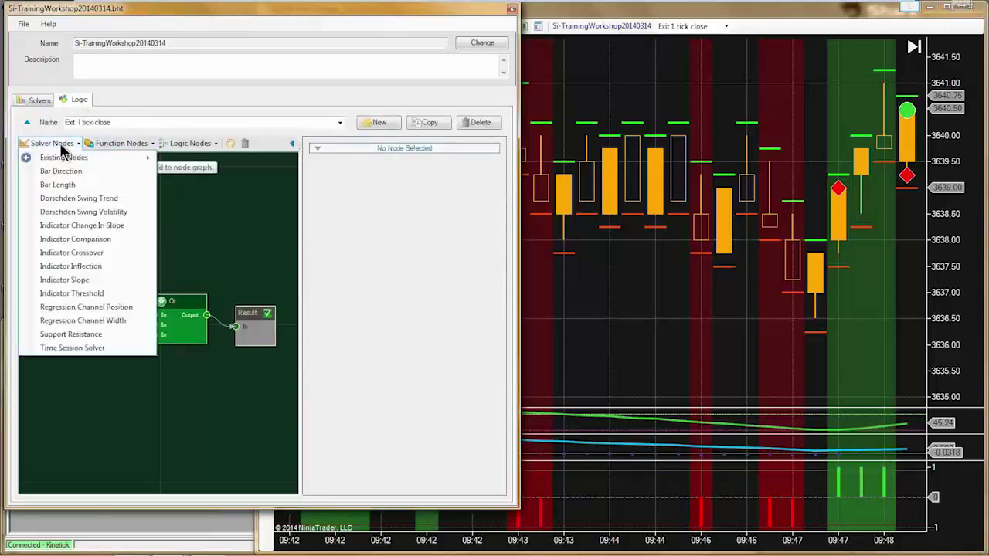
pyautogui.moveTo(122, 155)
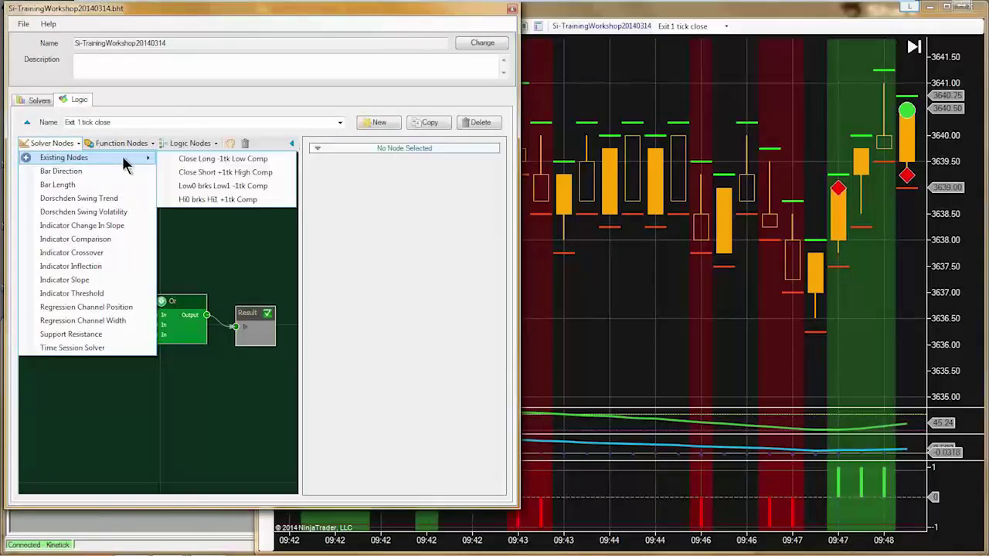
pyautogui.click(185, 186)
pyautogui.moveTo(196, 337); pyautogui.dragTo(71, 387)
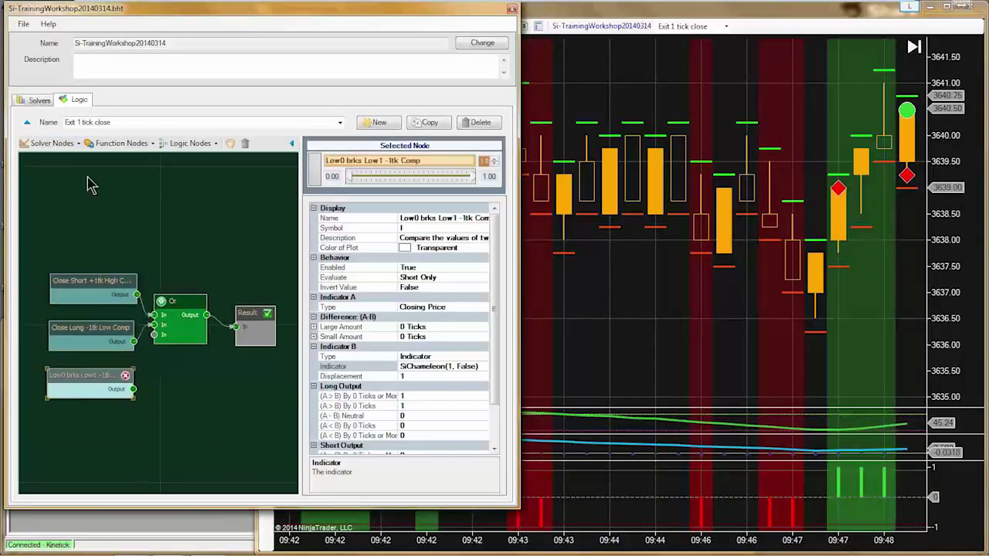
pyautogui.click(60, 145)
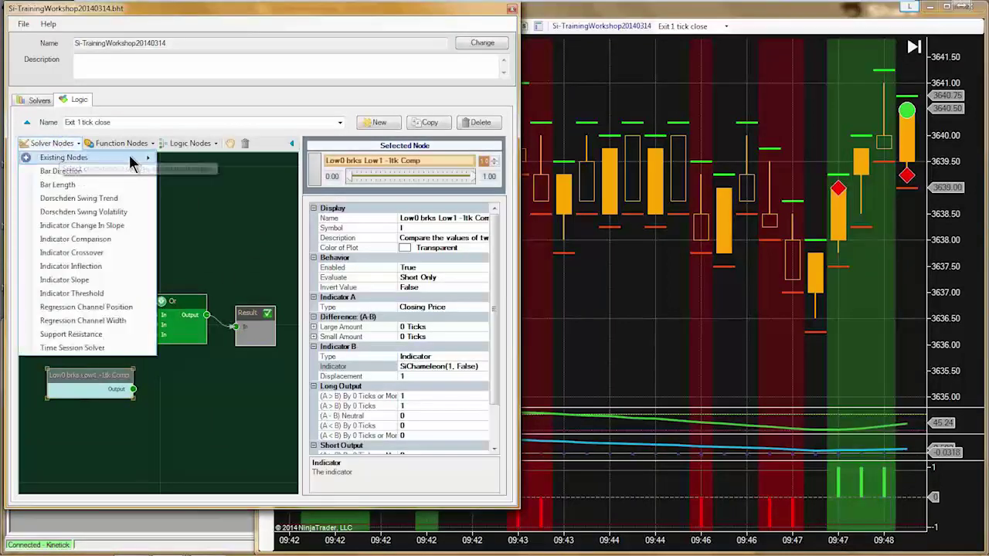
pyautogui.moveTo(74, 158)
pyautogui.click(198, 207)
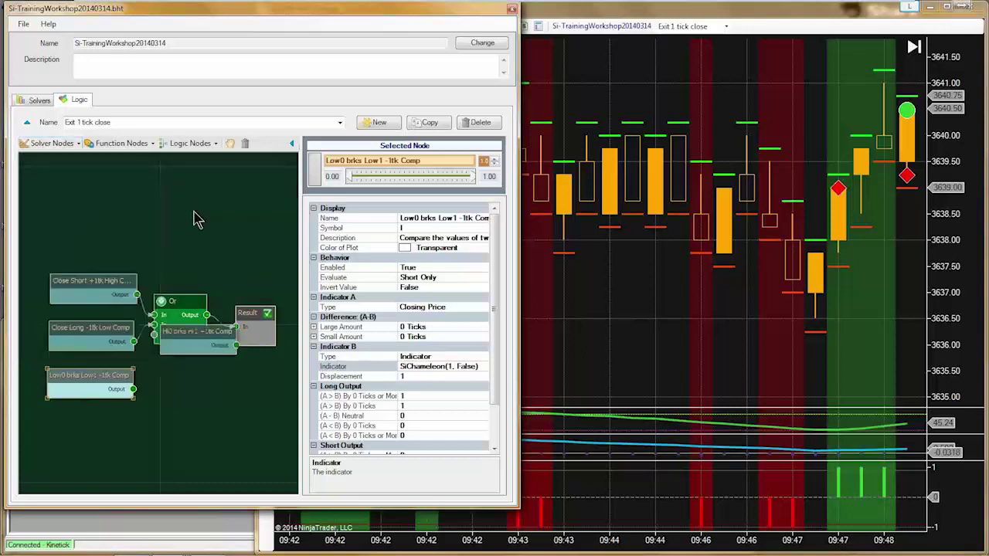
pyautogui.click(187, 332)
pyautogui.moveTo(187, 332); pyautogui.dragTo(81, 424)
# Step: Rearrange the nodes and wire Low0 brks Low1's Output into Result's In
pyautogui.moveTo(85, 376); pyautogui.dragTo(82, 388)
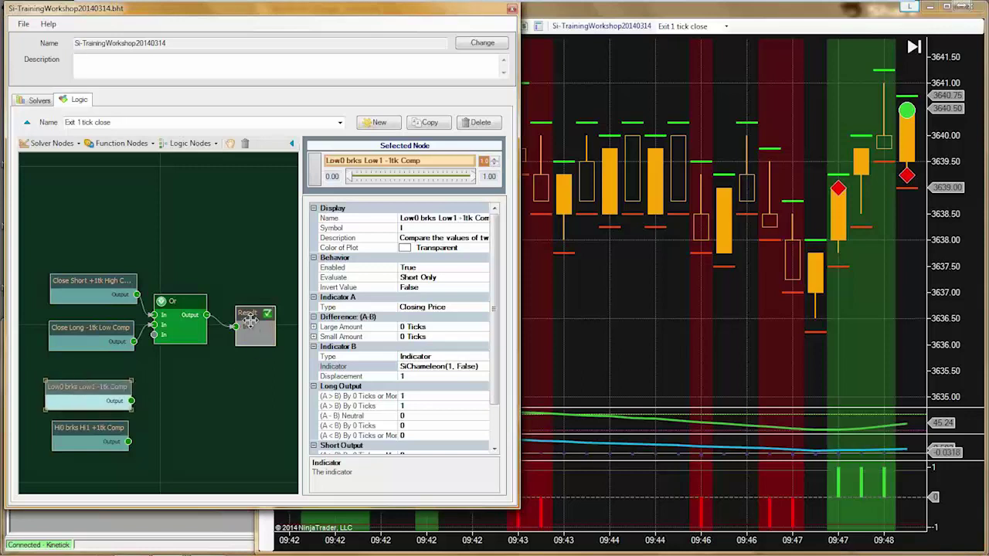
pyautogui.moveTo(242, 310); pyautogui.dragTo(235, 357)
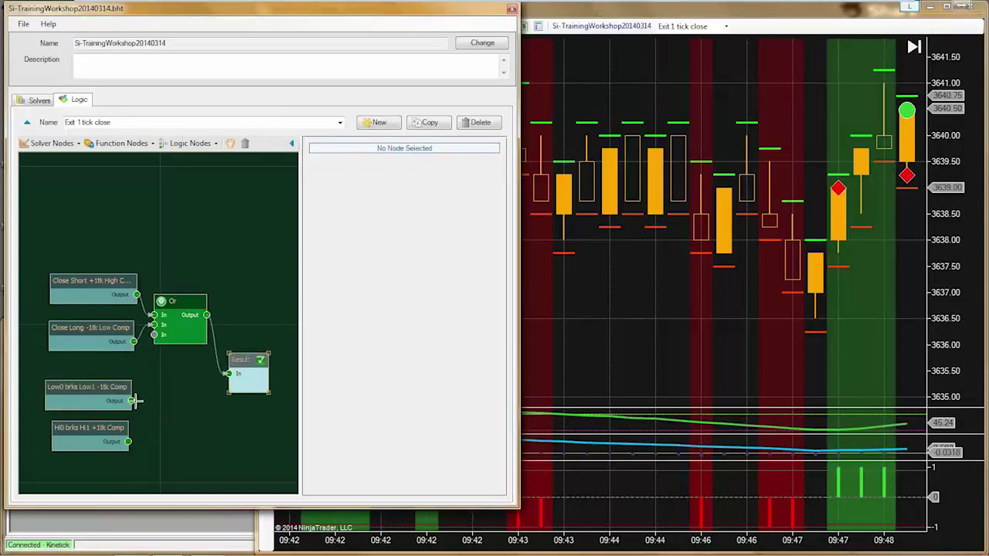
pyautogui.moveTo(131, 400); pyautogui.dragTo(230, 375)
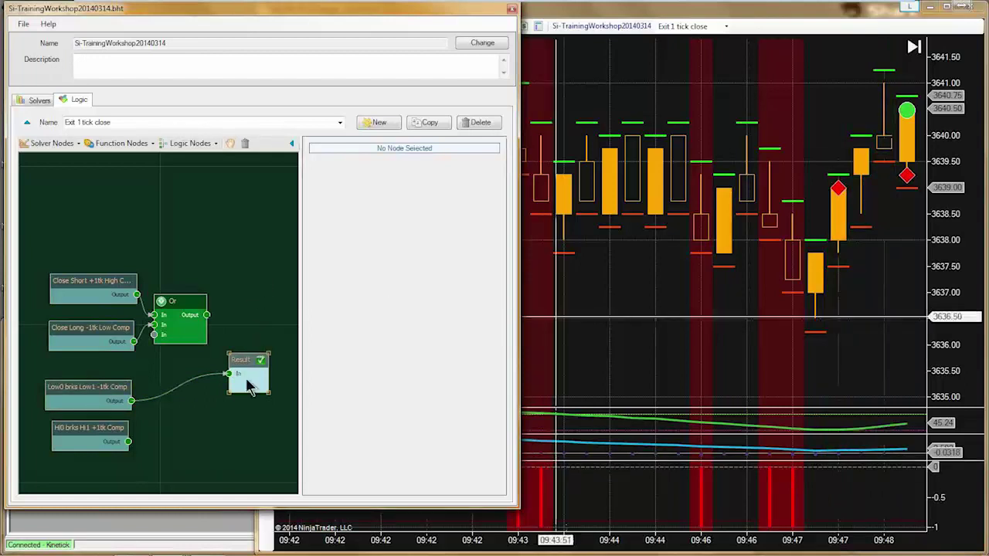
# Step: Switch Low0 brks Low1 -1tk Comp's Indicator A type from Closing Price to Indicator (SMA(14))
pyautogui.click(88, 389)
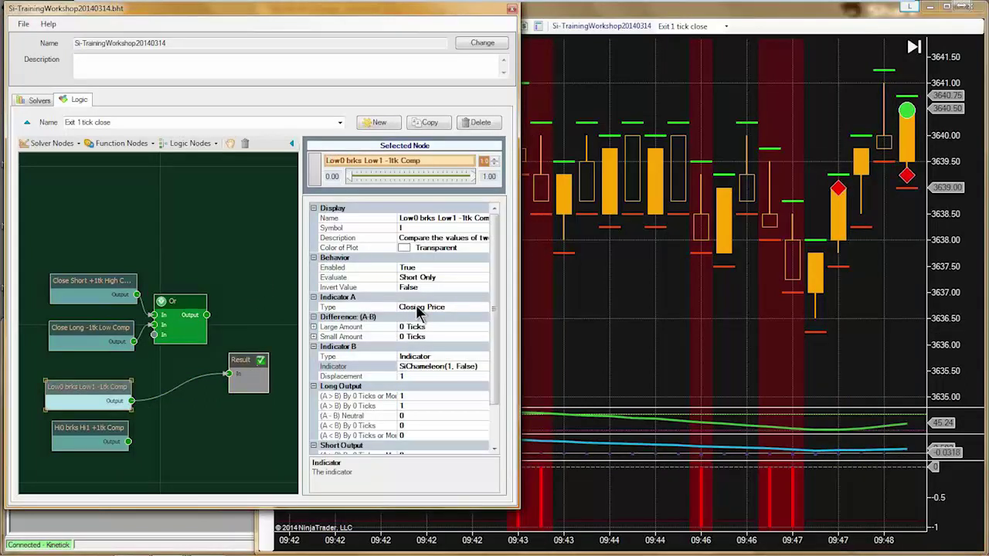
pyautogui.click(415, 307)
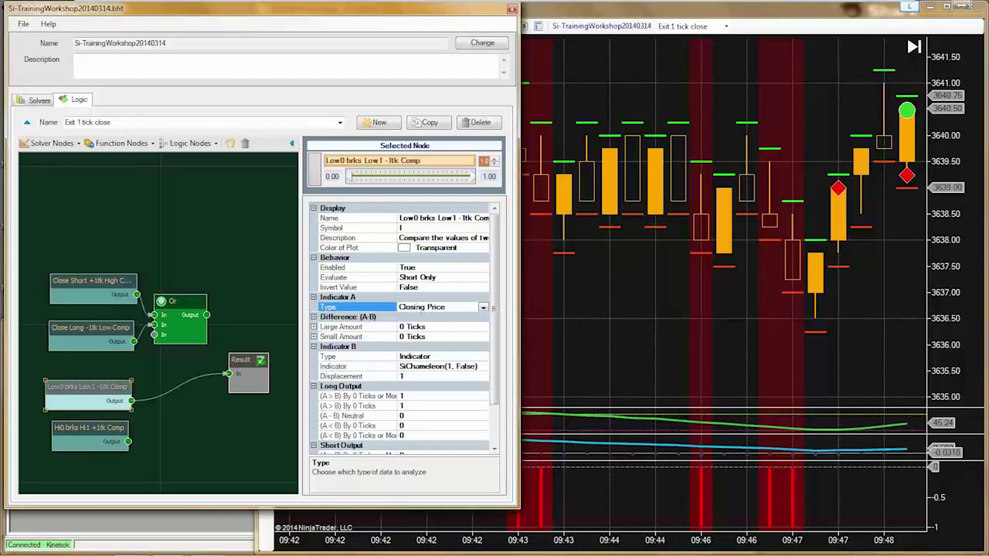
pyautogui.click(905, 174)
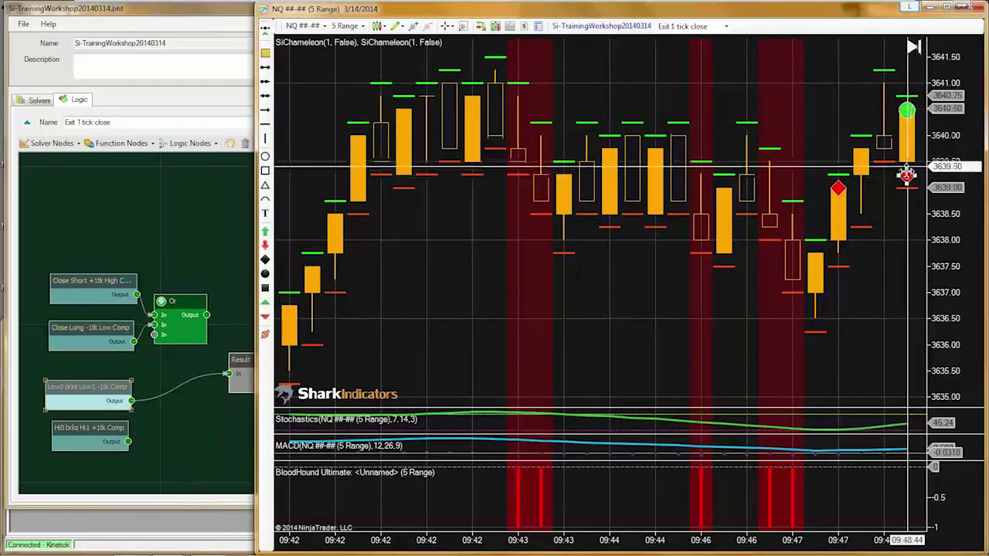
pyautogui.moveTo(906, 110)
pyautogui.mouseDown()
pyautogui.moveTo(905, 88)
pyautogui.moveTo(883, 81)
pyautogui.moveTo(905, 92)
pyautogui.moveTo(906, 110)
pyautogui.mouseUp()
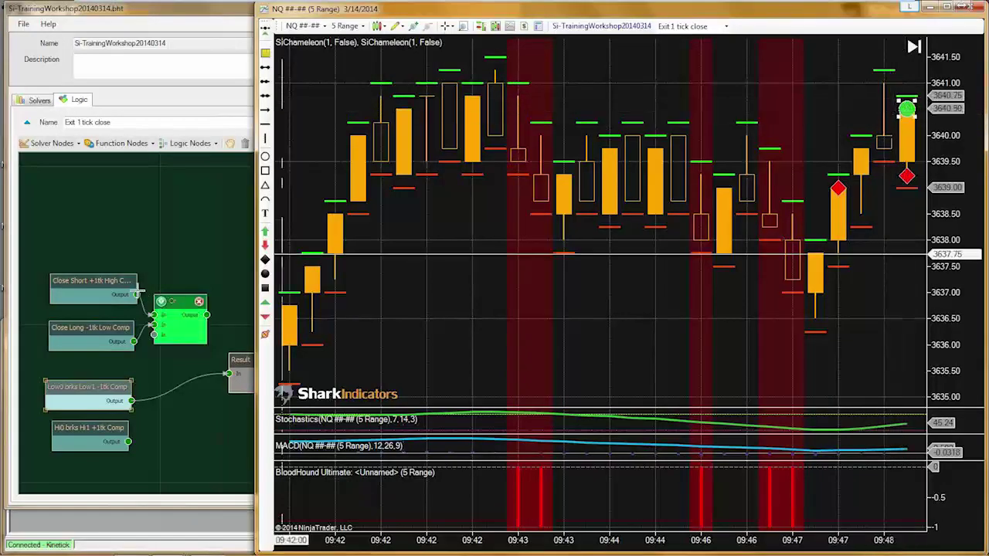
pyautogui.click(188, 260)
pyautogui.click(85, 387)
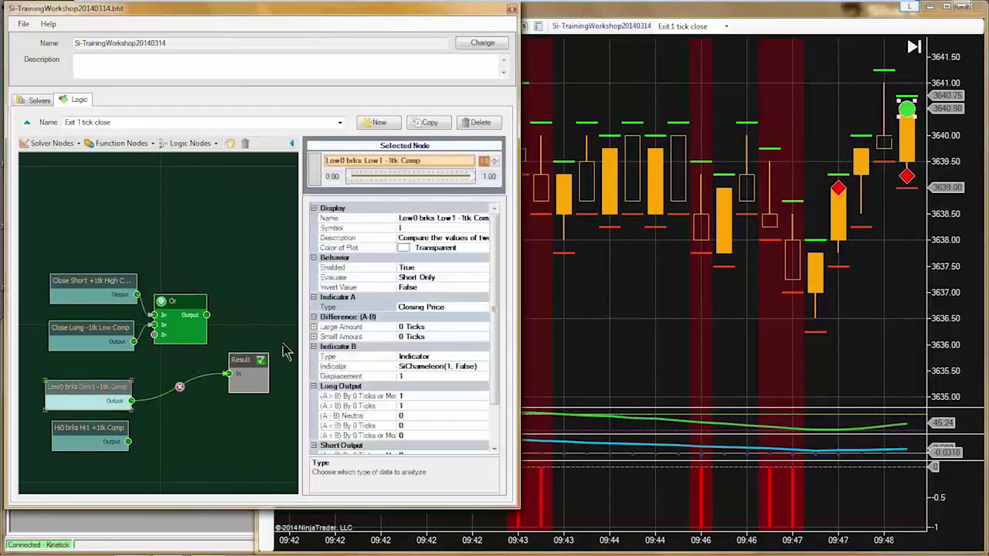
pyautogui.click(445, 306)
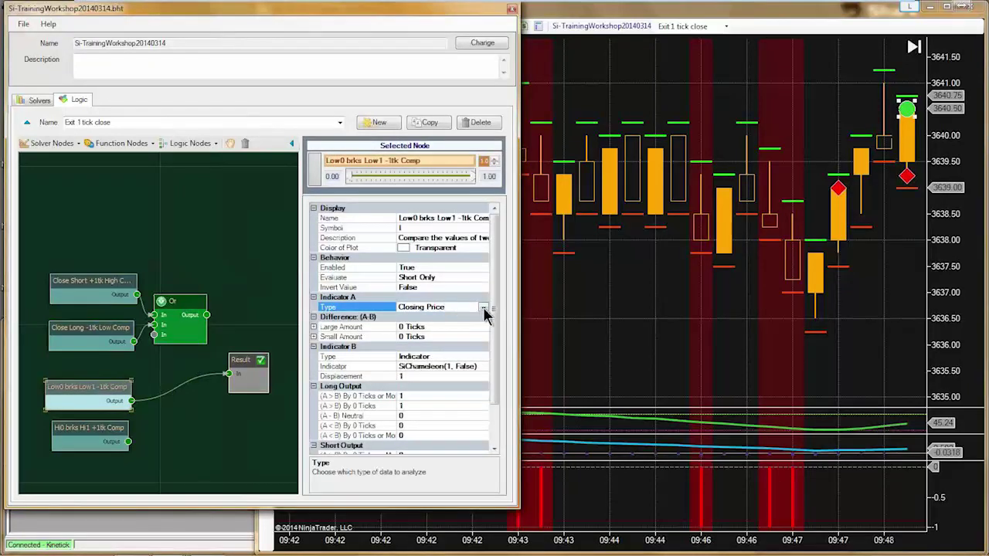
pyautogui.click(483, 309)
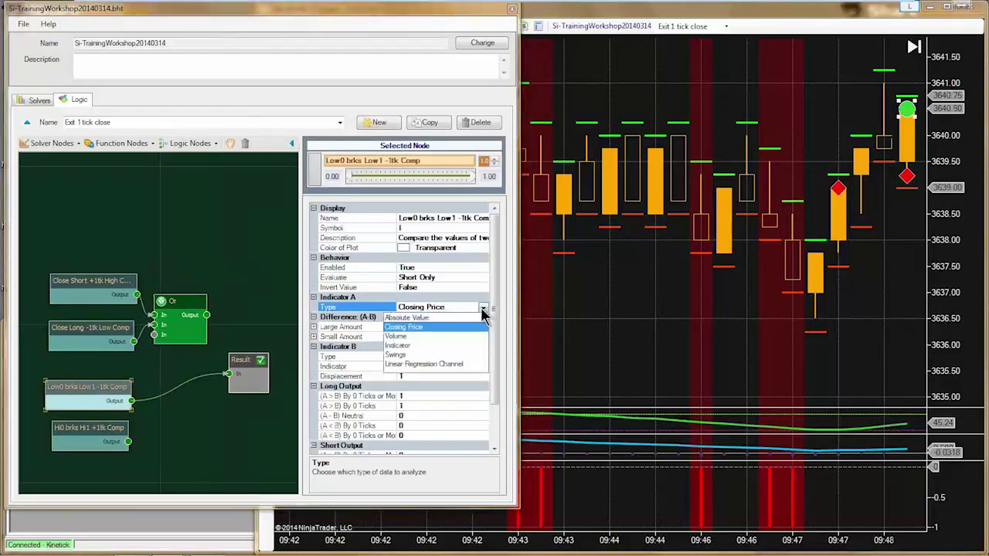
pyautogui.click(397, 346)
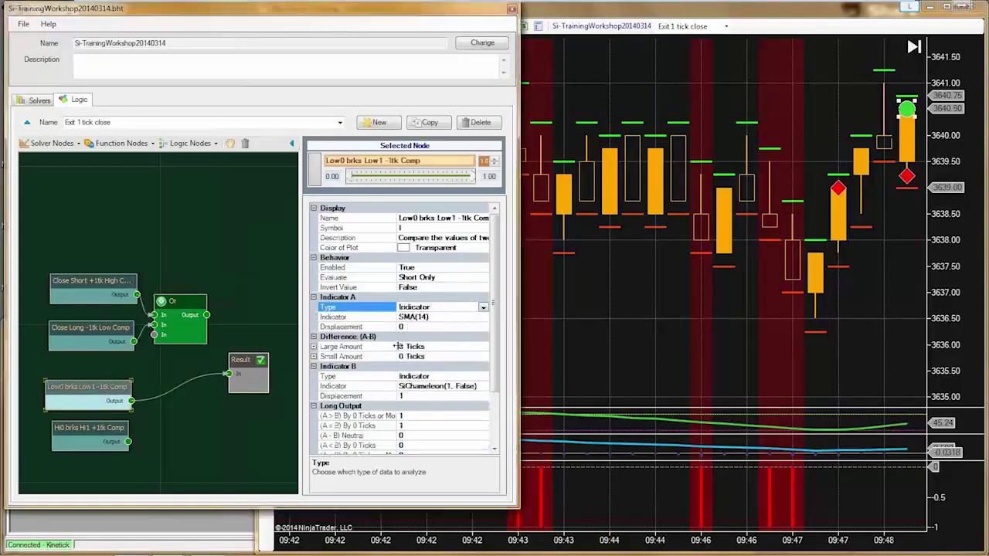
pyautogui.click(411, 317)
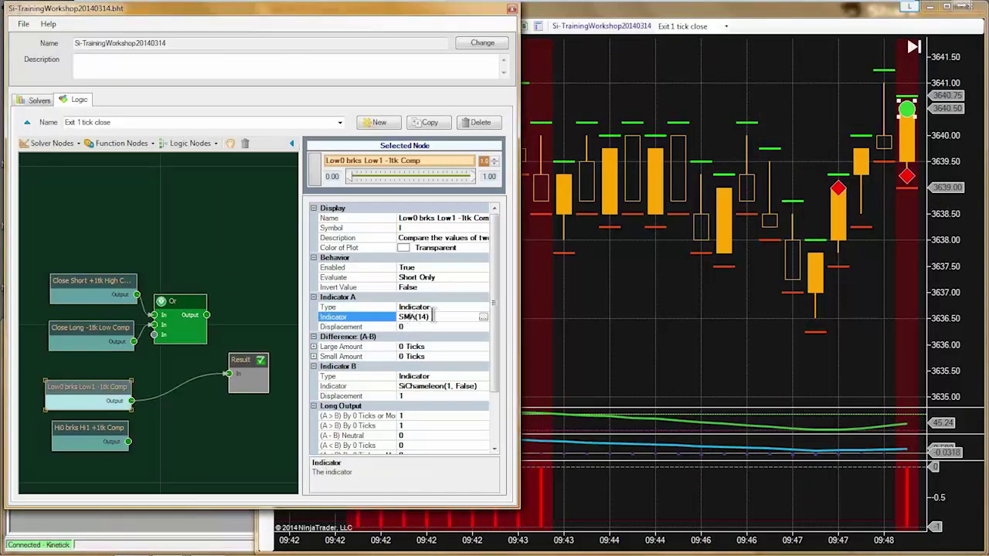
# Step: Choose SiChameleon(1, False) as Indicator A in the indicator chooser
pyautogui.click(483, 318)
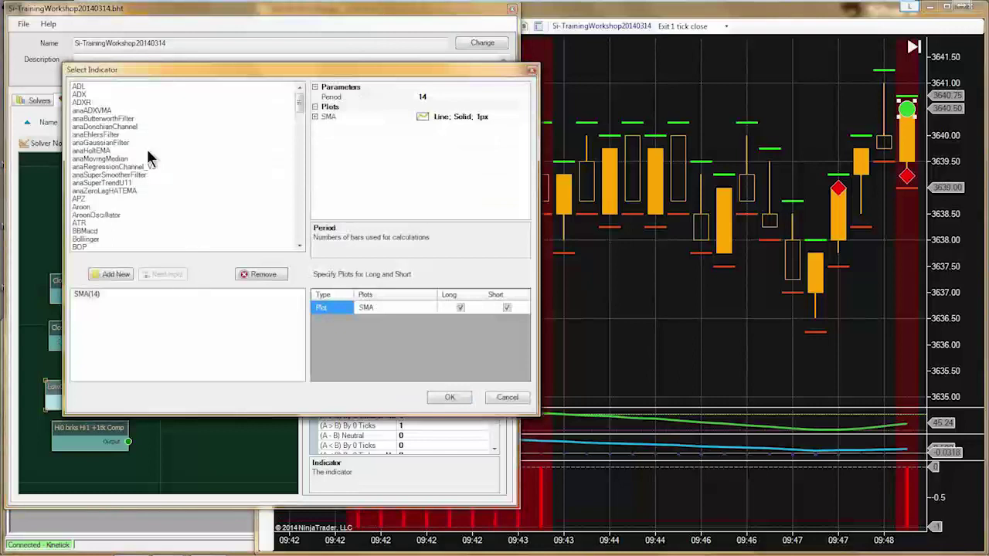
pyautogui.click(99, 159)
pyautogui.press('s')
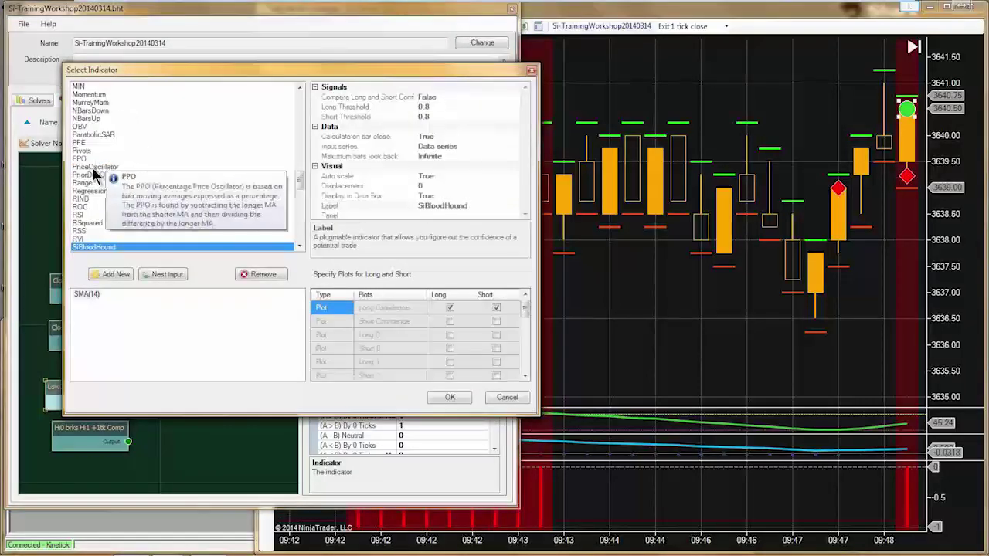
pyautogui.scroll(-1, 108, 232)
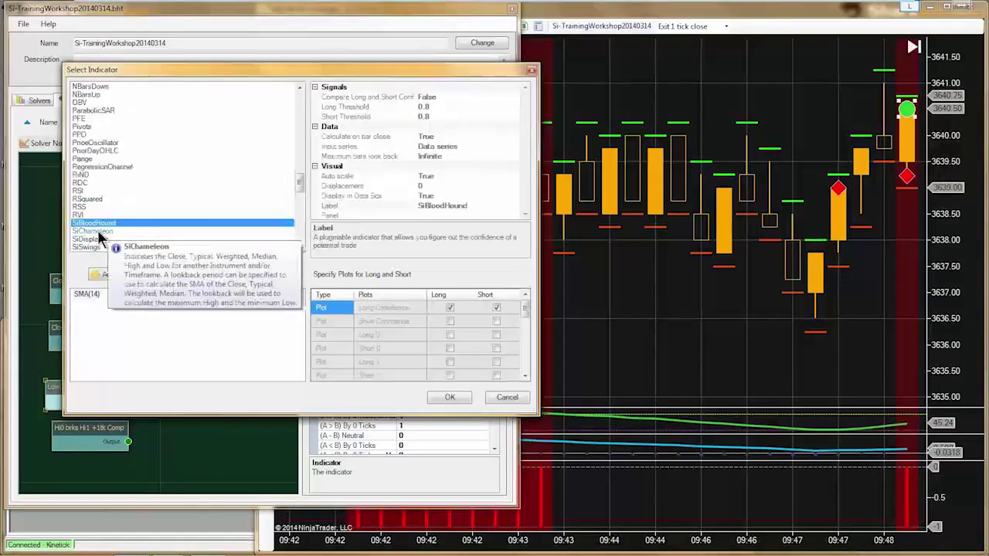
pyautogui.click(85, 230)
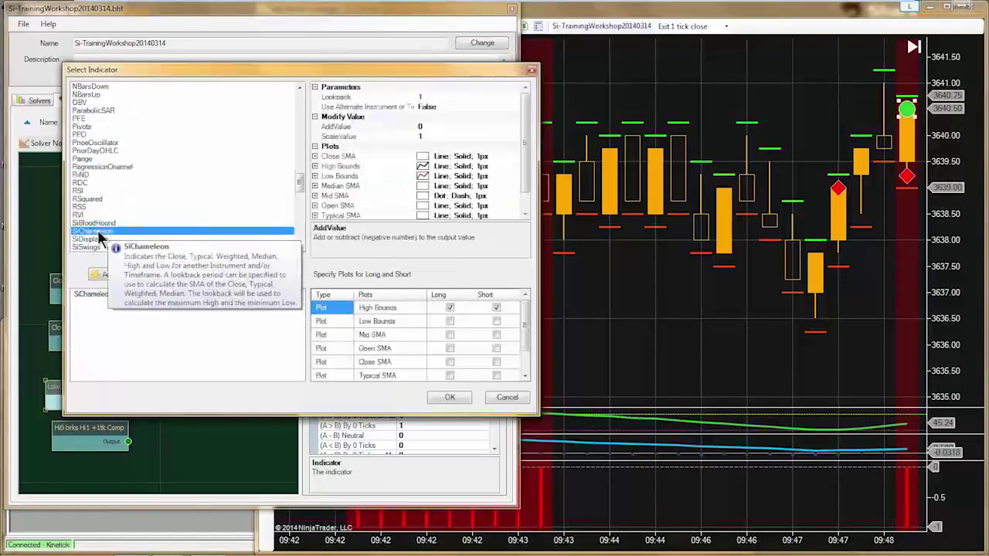
pyautogui.click(94, 297)
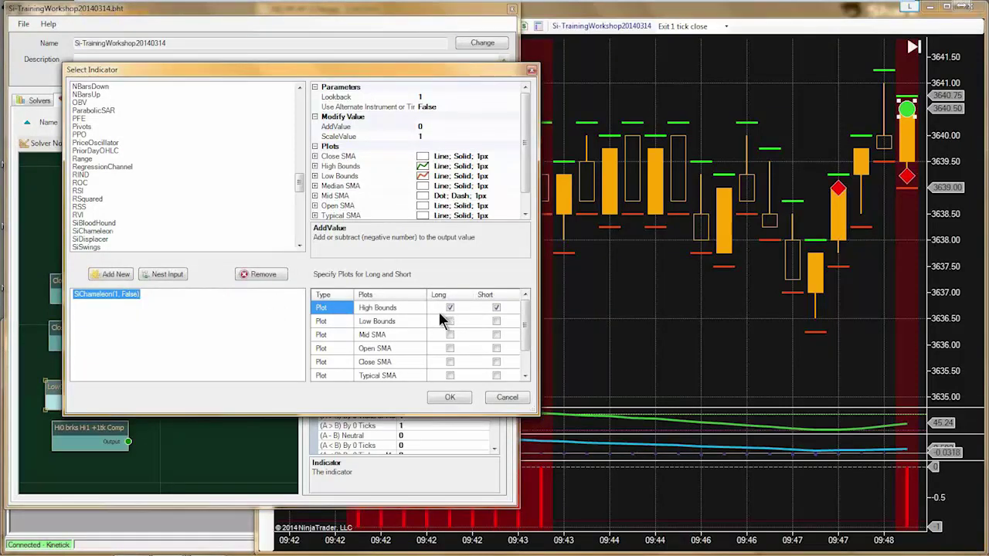
# Step: Use High Bounds for the long side and Low Bounds for the short side, then confirm
pyautogui.click(379, 309)
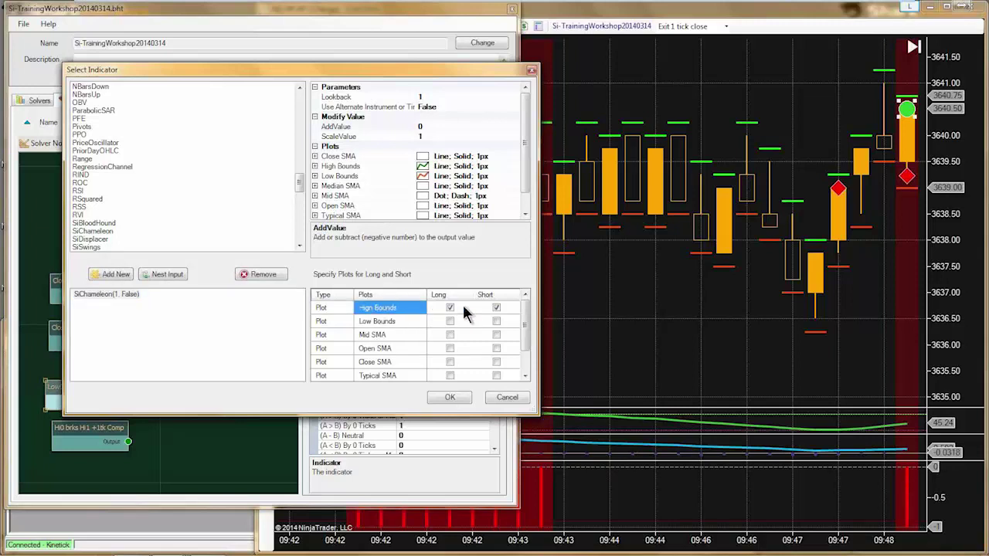
pyautogui.click(481, 304)
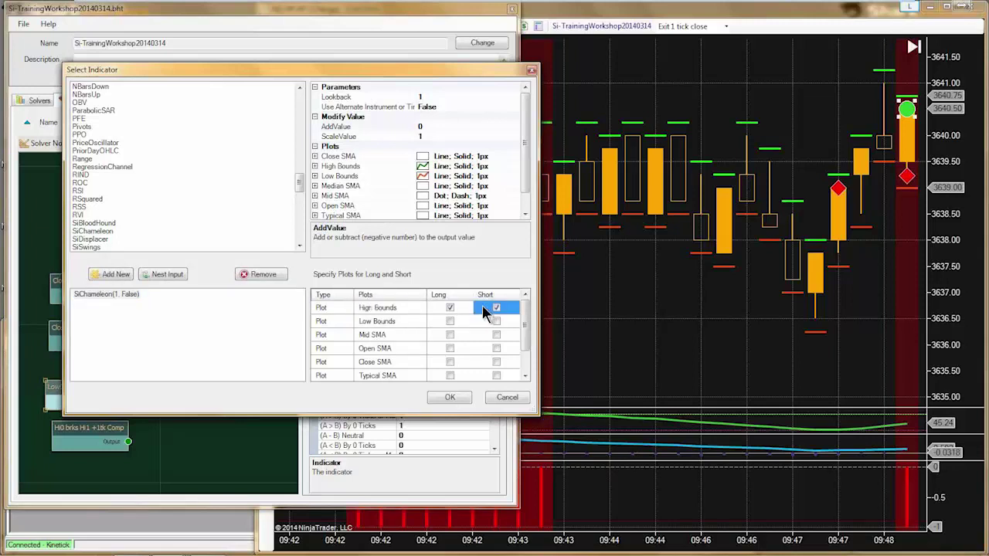
pyautogui.click(398, 321)
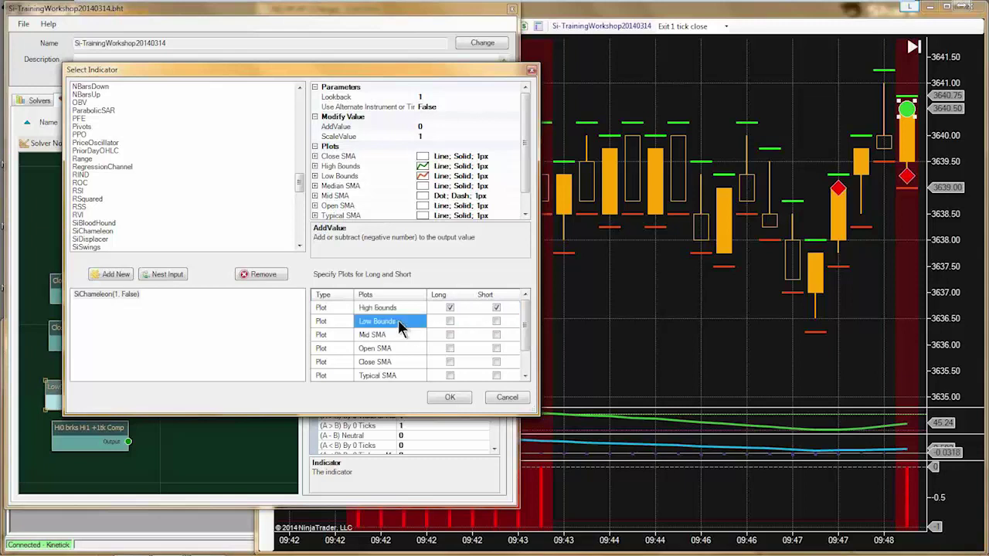
pyautogui.click(451, 326)
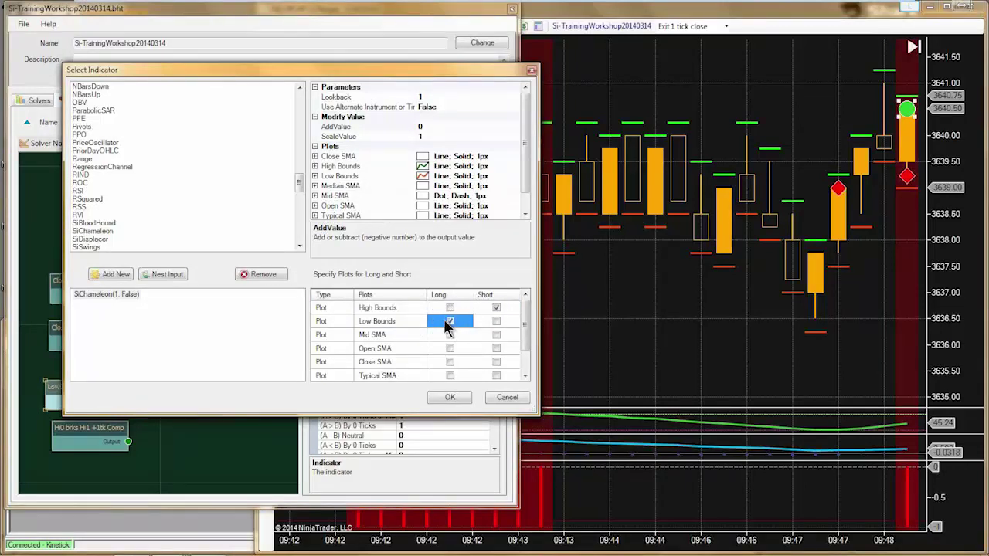
pyautogui.click(450, 320)
pyautogui.click(450, 320)
pyautogui.click(496, 322)
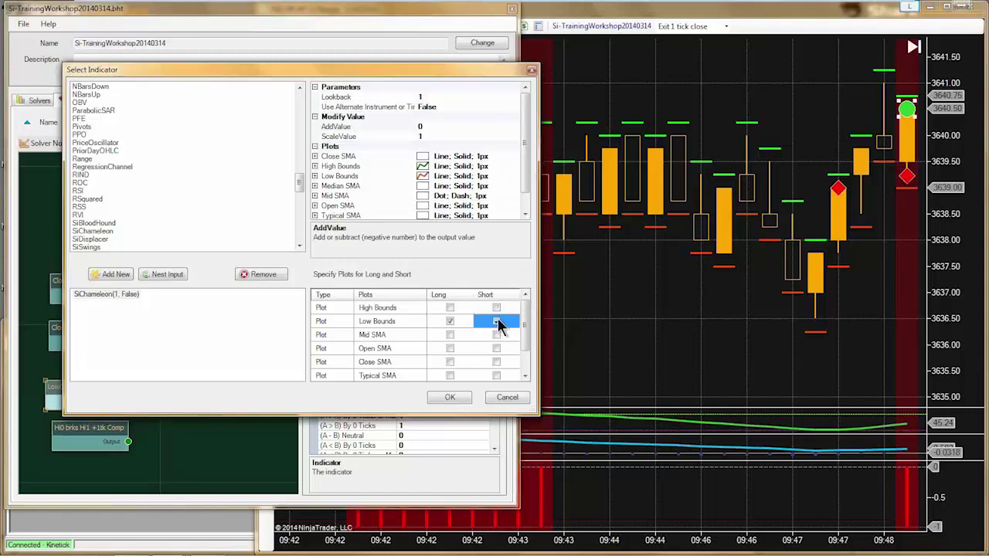
pyautogui.click(449, 308)
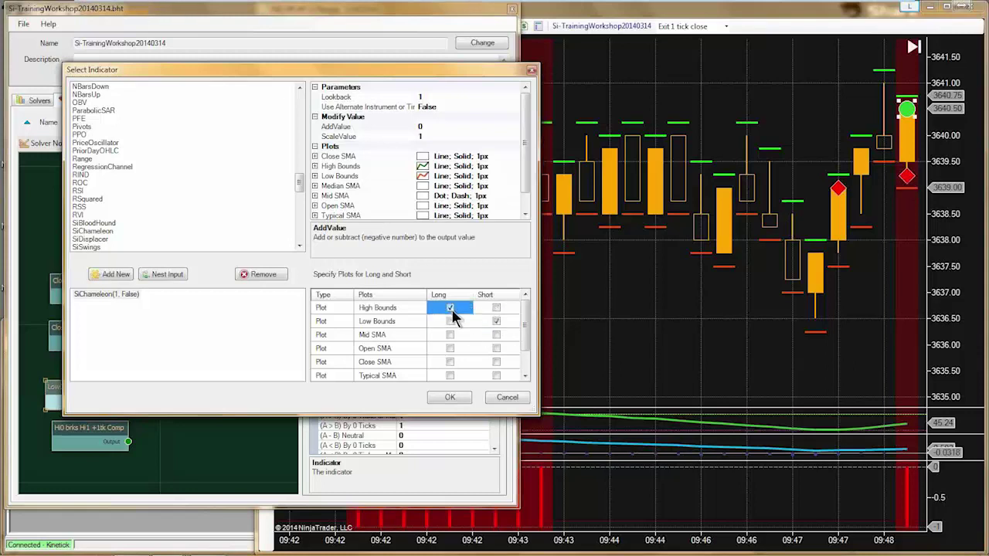
pyautogui.click(449, 399)
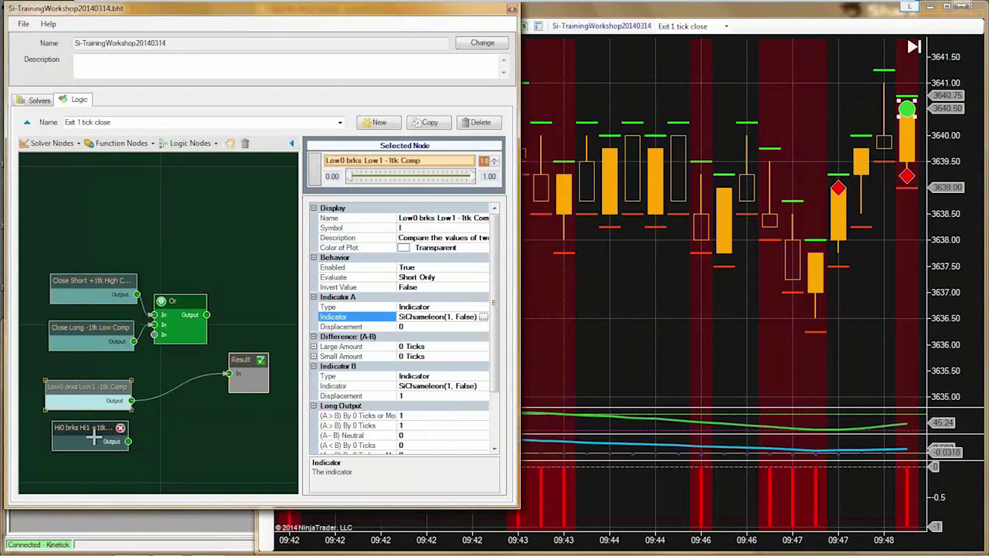
pyautogui.click(128, 442)
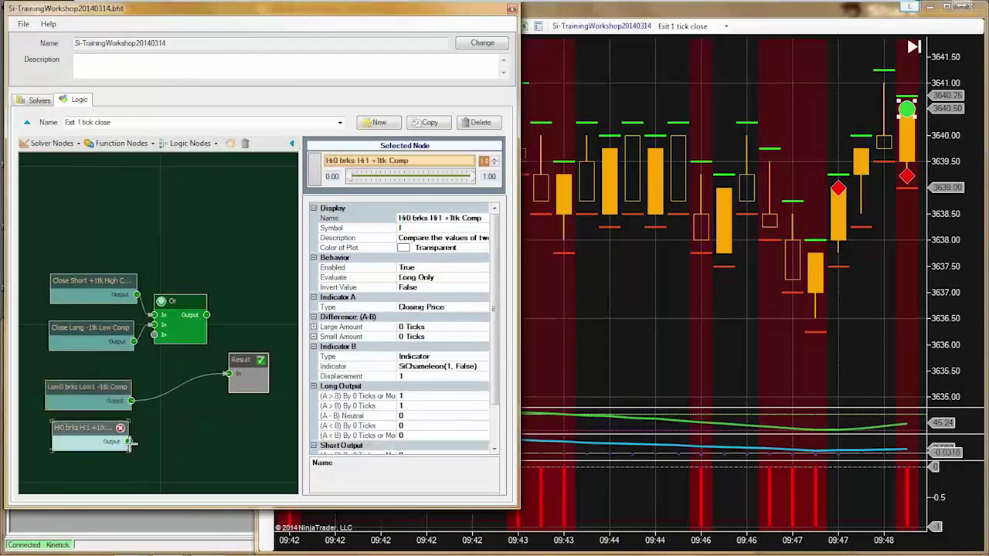
pyautogui.click(725, 313)
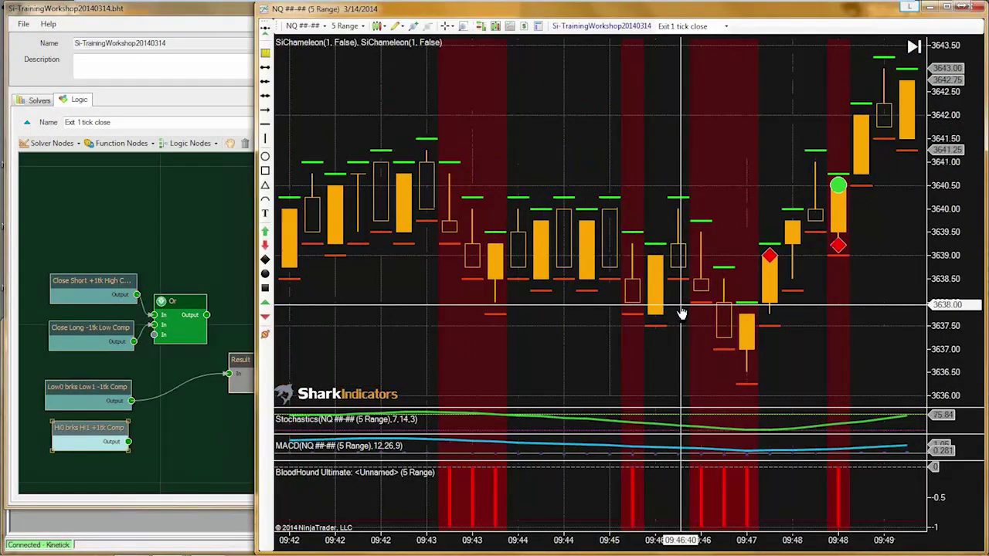
# Step: Step the replay forward to 09:52, where a new red diamond appears near 3646
pyautogui.scroll(-1, 666, 312)
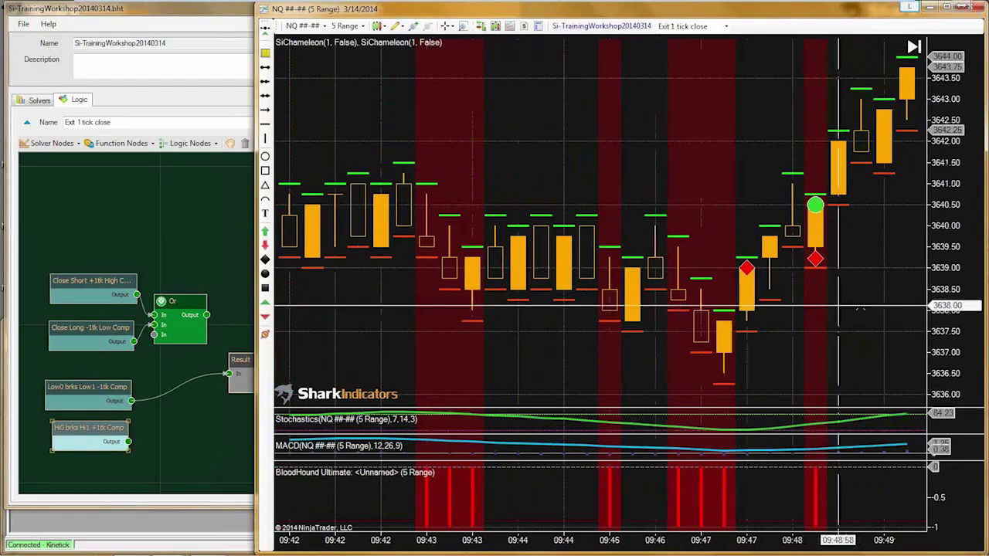
pyautogui.scroll(-1, 846, 313)
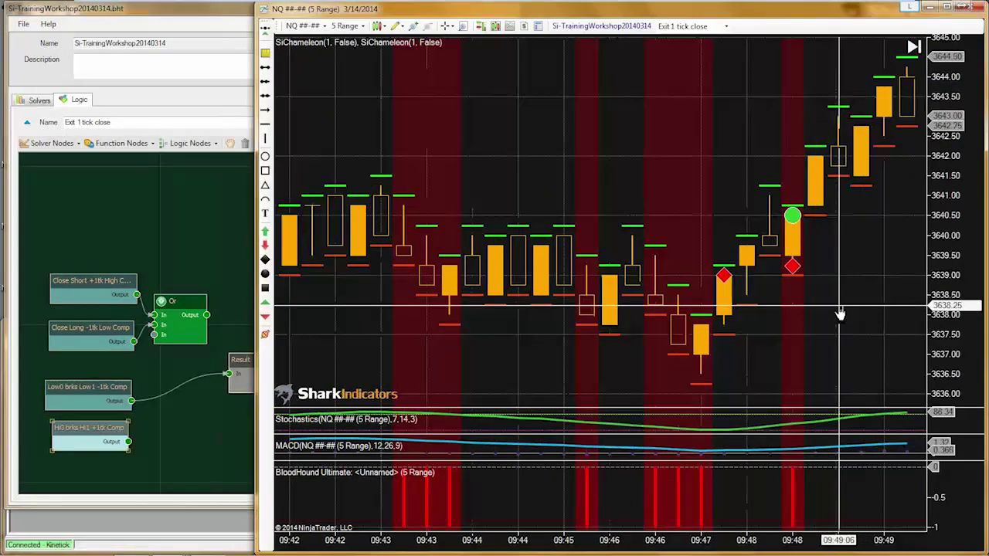
pyautogui.scroll(-1, 821, 314)
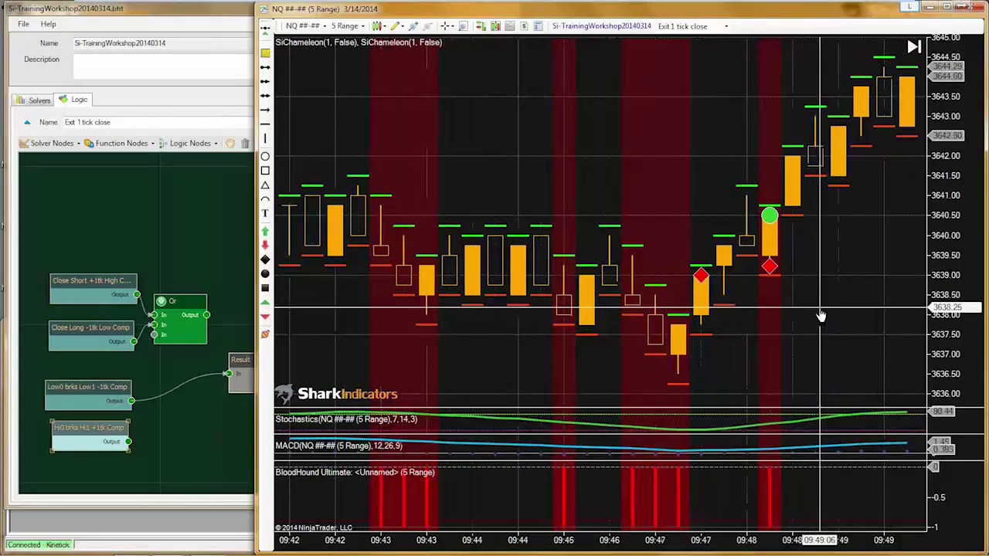
pyautogui.scroll(-1, 802, 315)
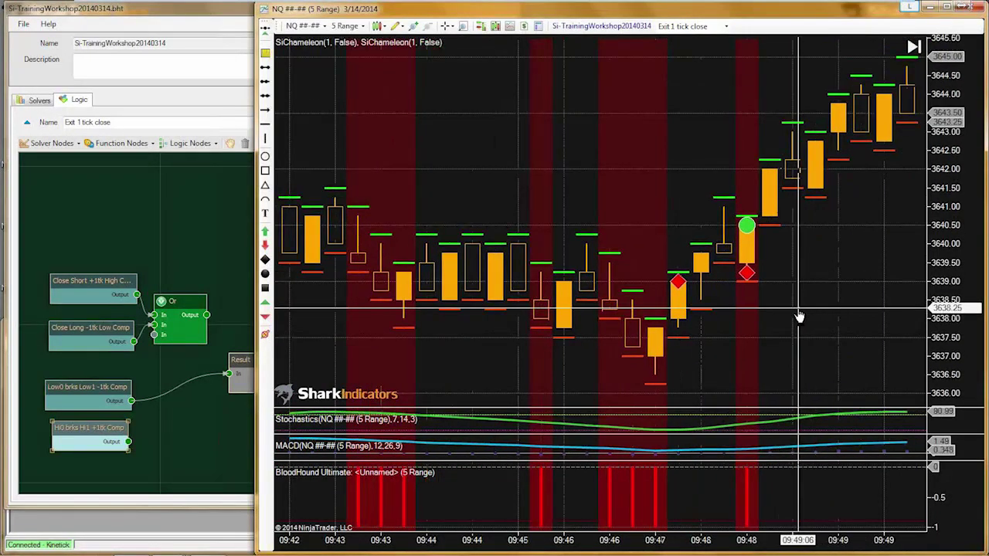
pyautogui.scroll(-1, 779, 318)
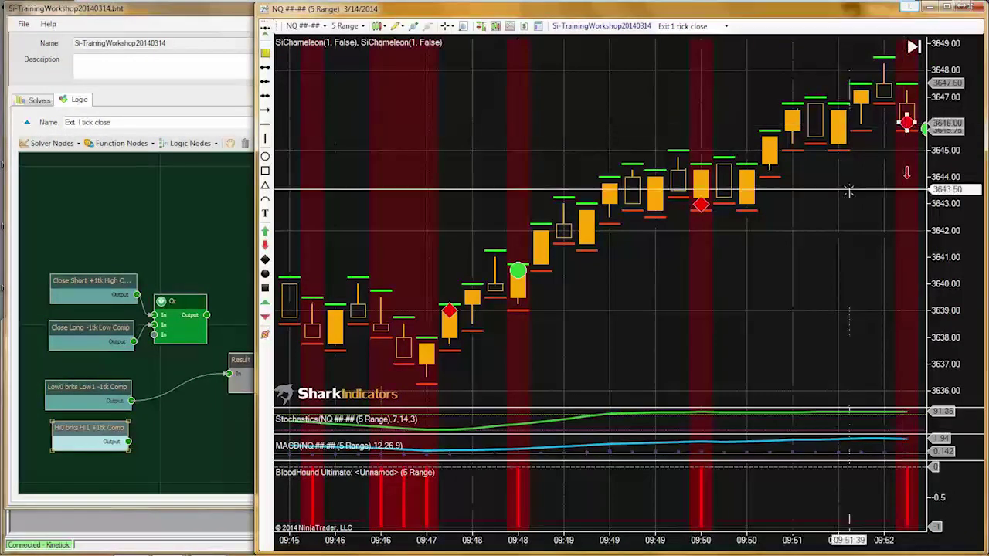
# Step: Connect the Hi0 brks Hi1 +1tk Comp output to Result and set its Indicator A type to Indicator
pyautogui.click(187, 434)
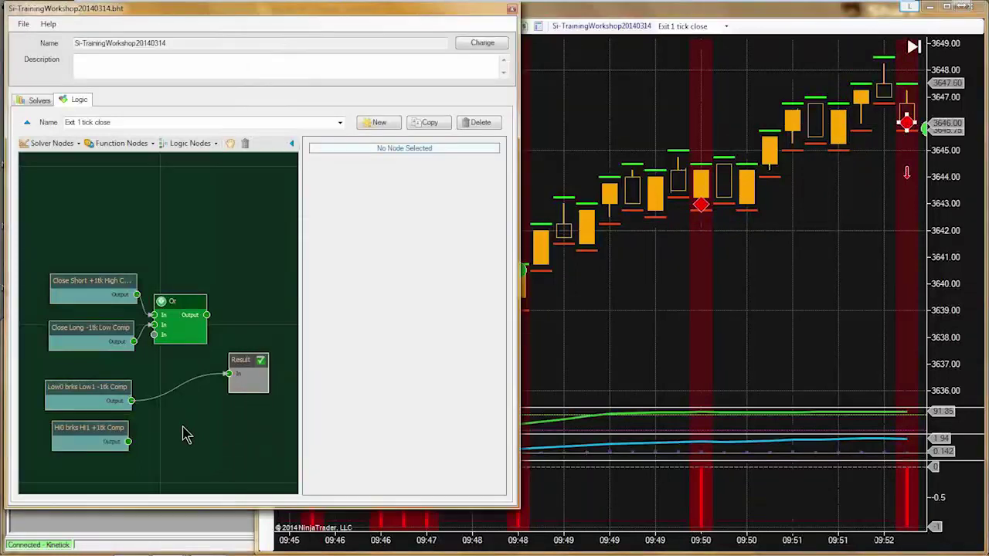
pyautogui.moveTo(128, 442); pyautogui.dragTo(228, 390)
pyautogui.click(89, 429)
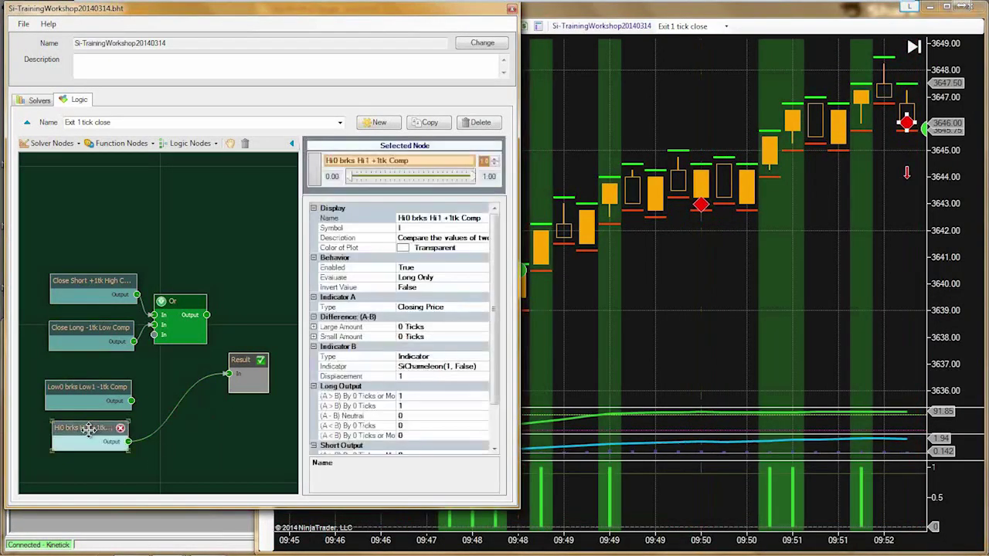
pyautogui.doubleClick(369, 313)
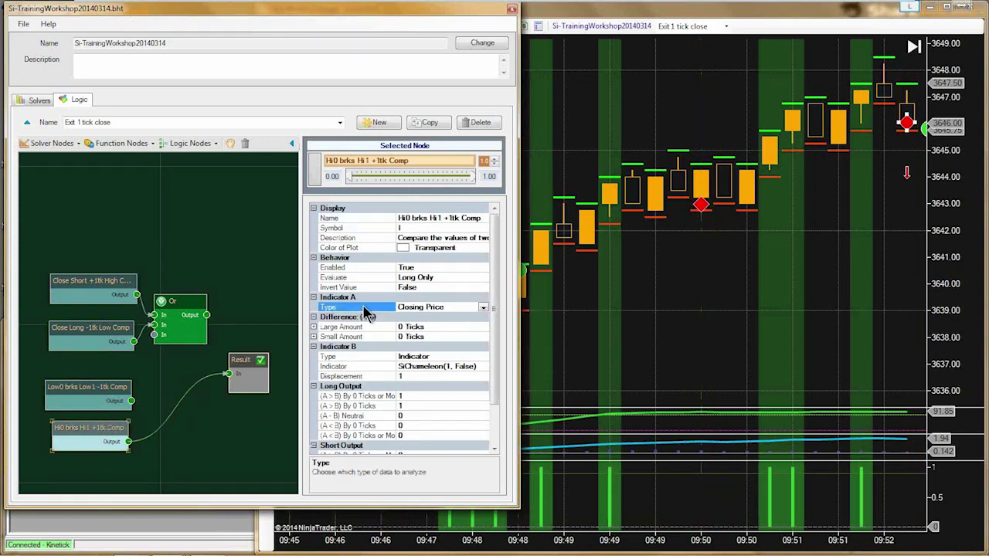
pyautogui.click(483, 308)
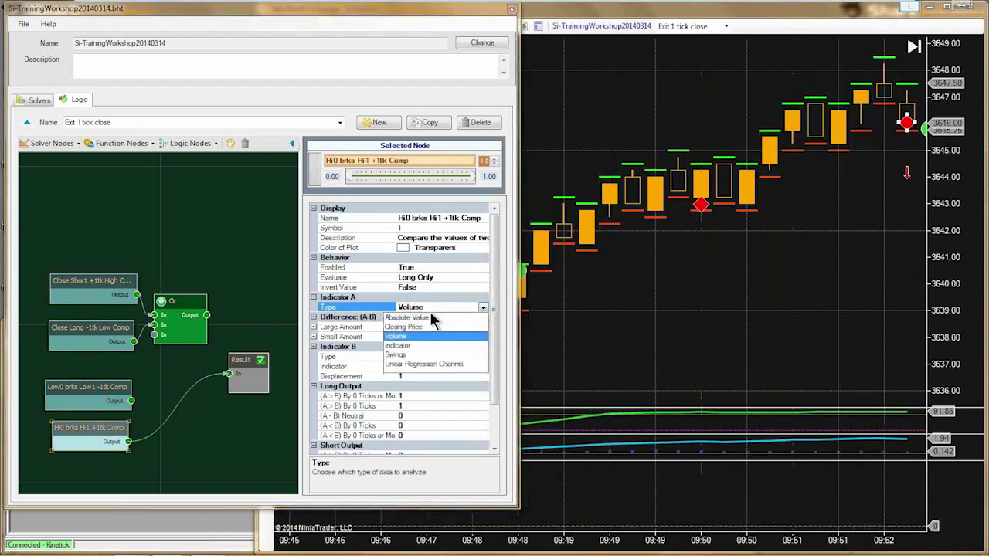
pyautogui.click(397, 346)
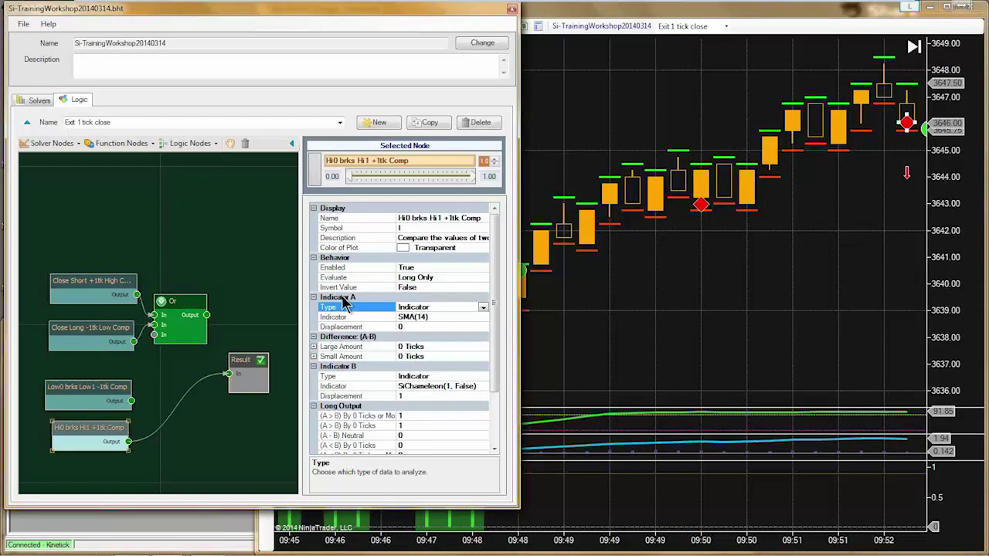
# Step: Choose SiChameleon with the Low Bounds short plot as Indicator A, giving SiChameleon(1, False)
pyautogui.click(438, 317)
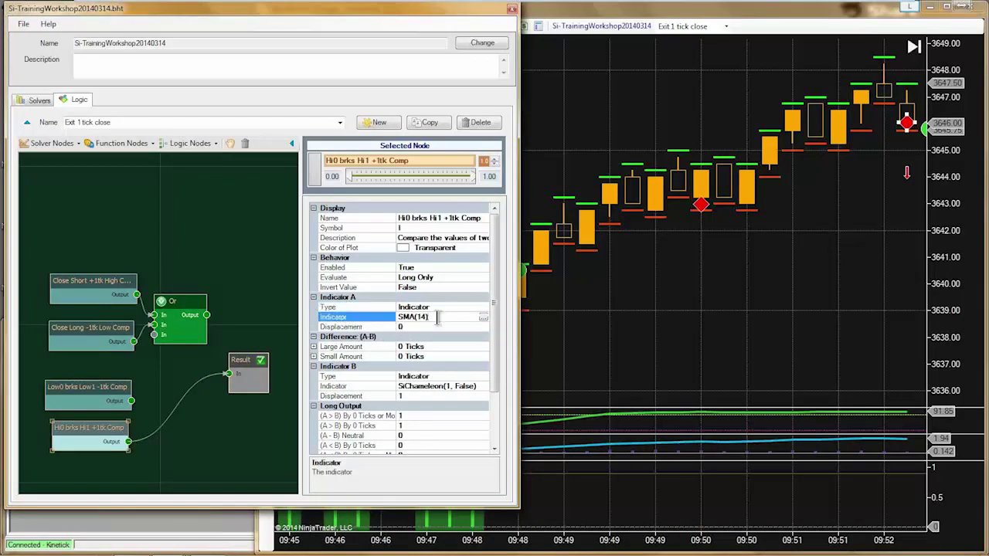
pyautogui.click(483, 318)
pyautogui.click(124, 229)
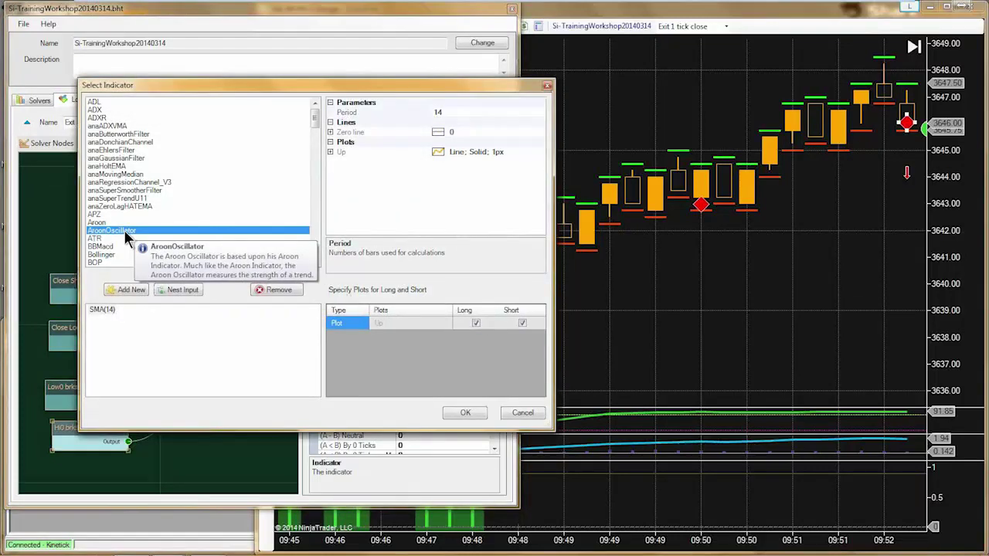
pyautogui.press('s')
pyautogui.scroll(-1, 133, 251)
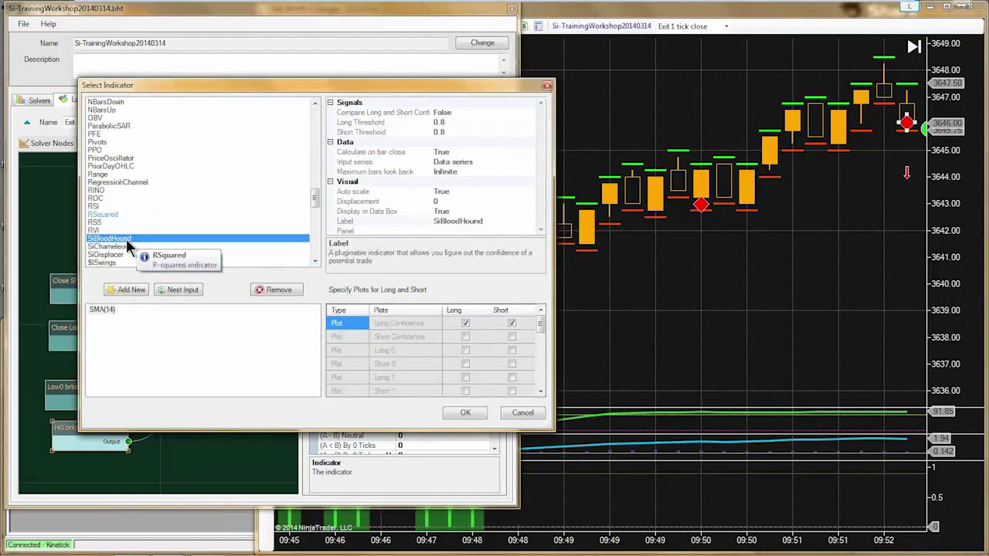
pyautogui.click(114, 247)
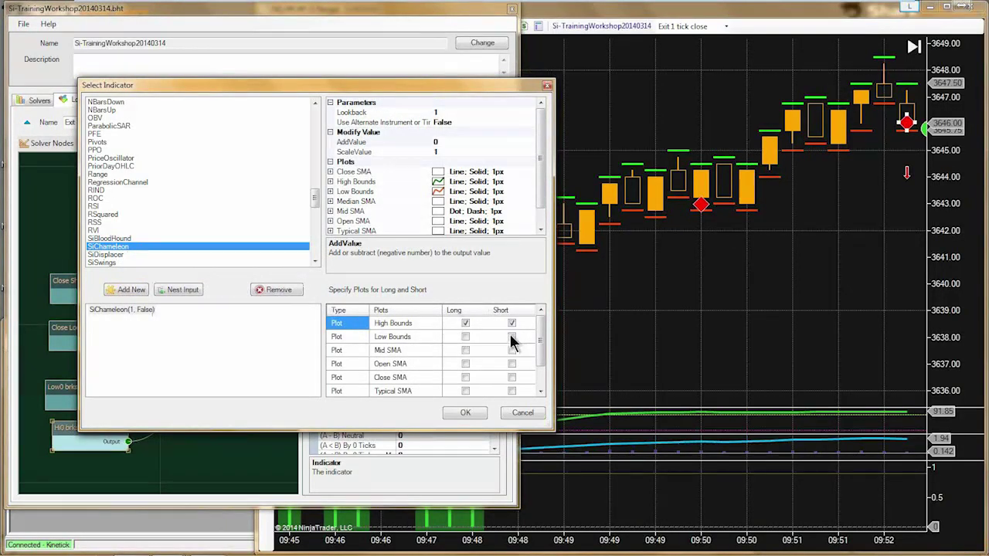
pyautogui.click(511, 338)
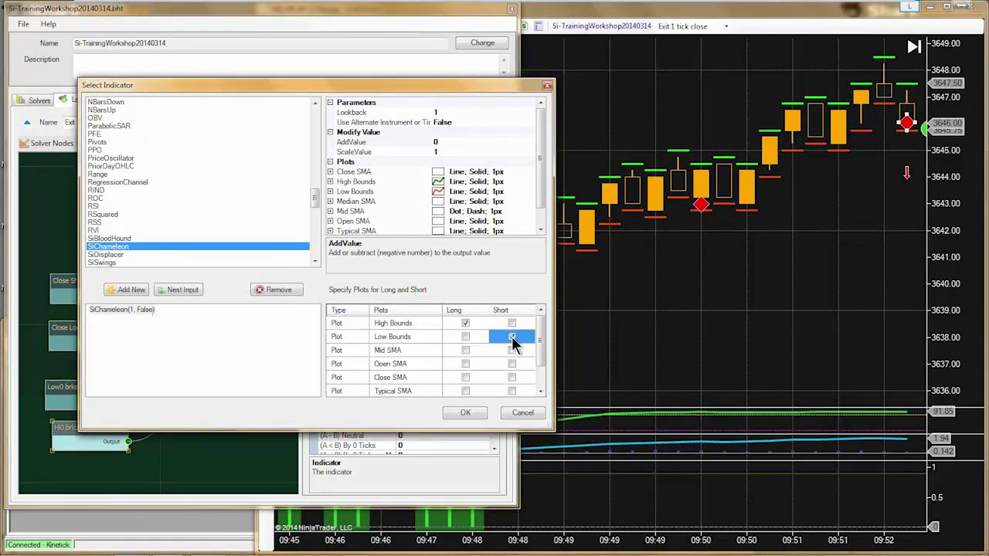
pyautogui.click(462, 414)
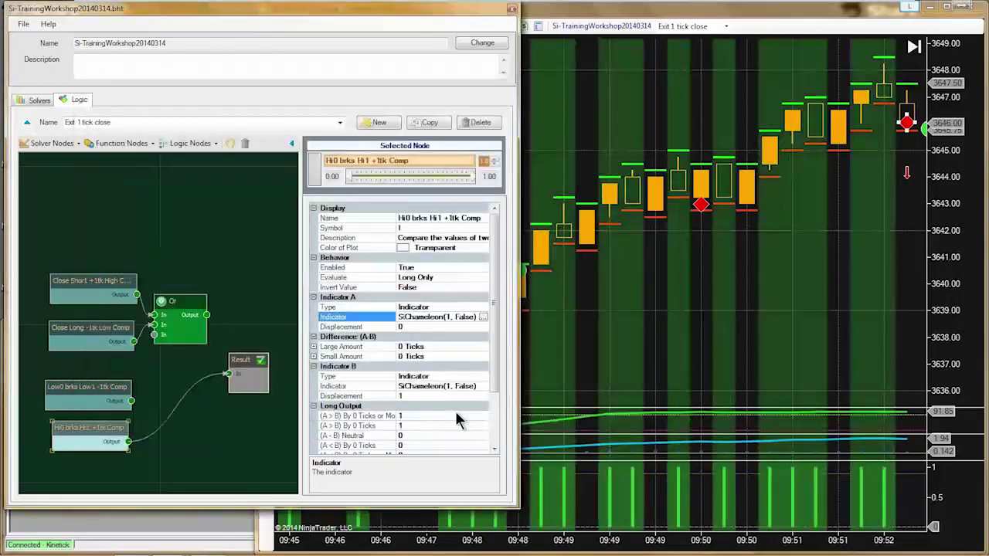
pyautogui.click(650, 325)
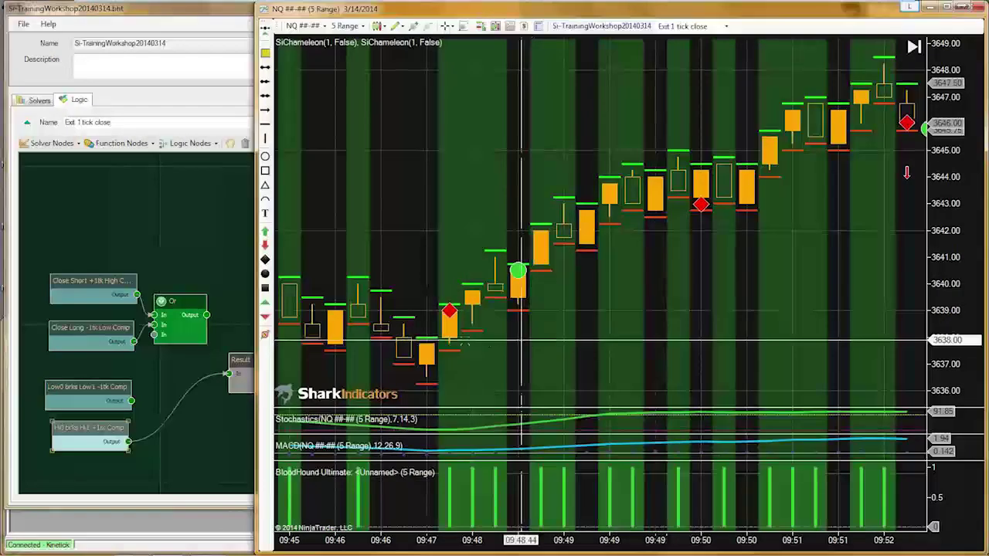
# Step: Scroll the chart back and draw a white arrow pointing at the falling bars near 09:10
pyautogui.moveTo(435, 265); pyautogui.dragTo(656, 265)
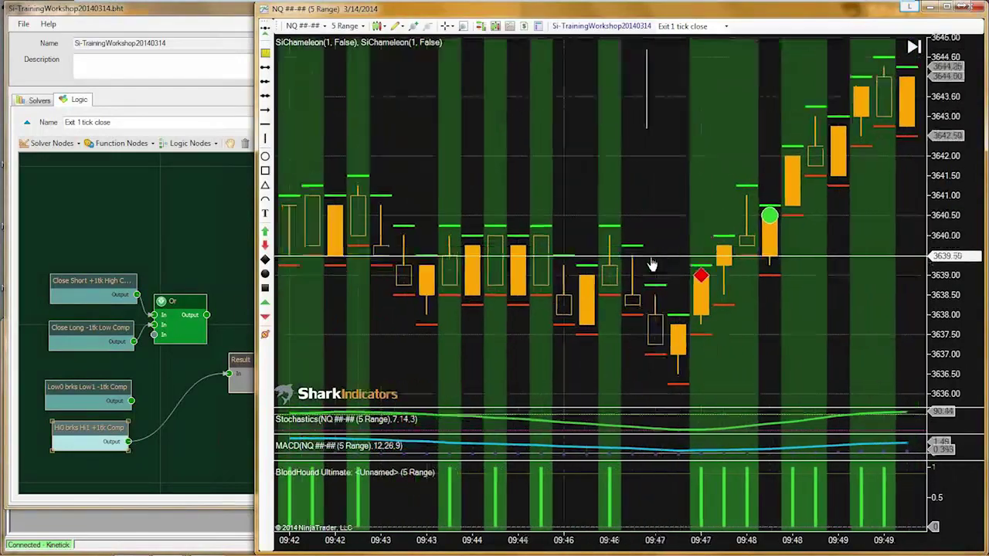
pyautogui.scroll(10, 507, 334)
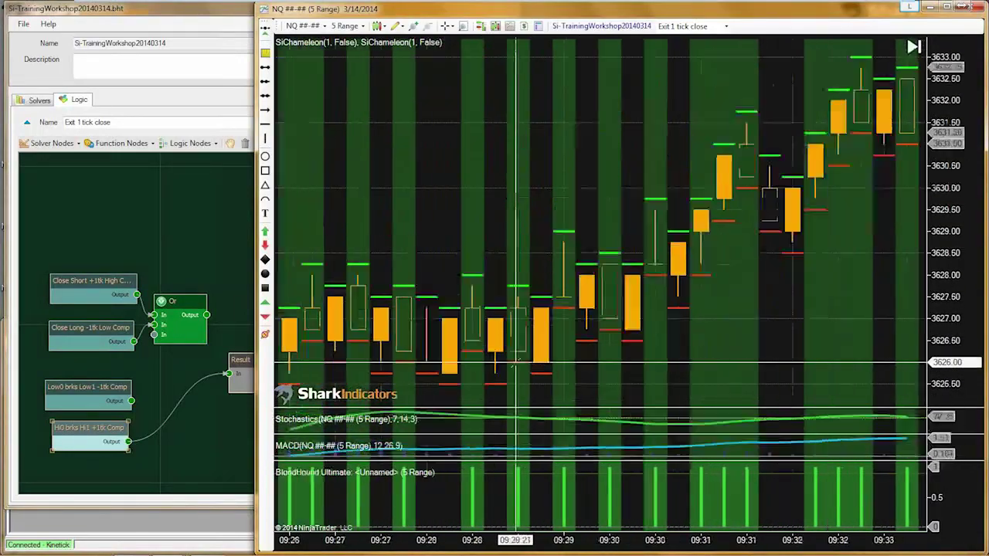
pyautogui.scroll(8, 515, 360)
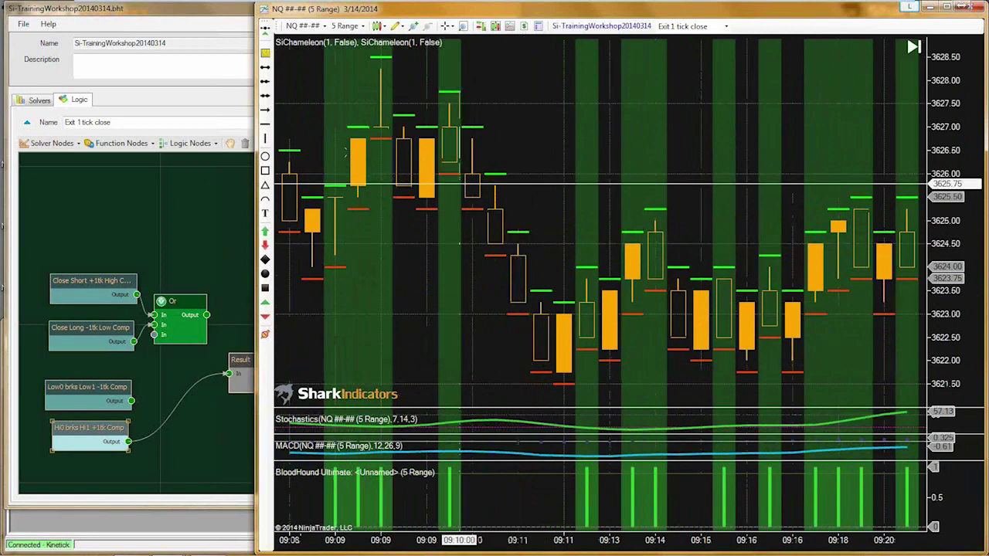
pyautogui.click(472, 109)
pyautogui.click(543, 246)
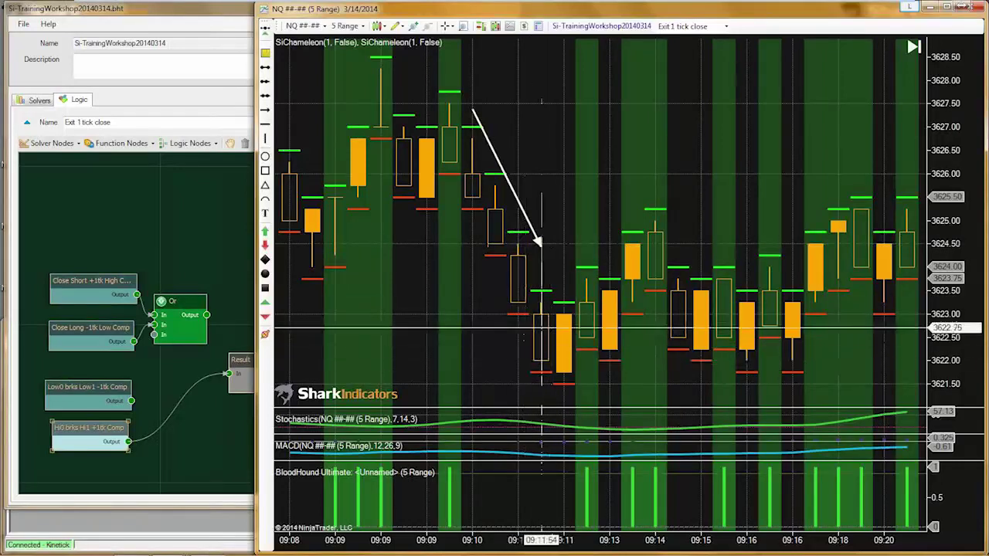
# Step: Pan to reveal the newest 09:11 bar and nudge the white arrow slightly lower
pyautogui.moveTo(583, 337); pyautogui.dragTo(859, 340)
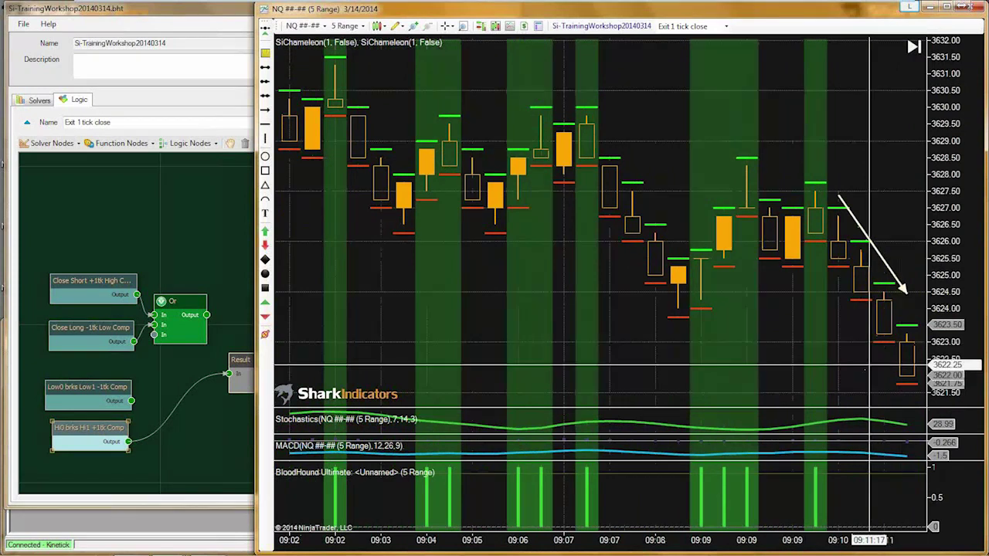
pyautogui.moveTo(870, 367); pyautogui.dragTo(840, 373)
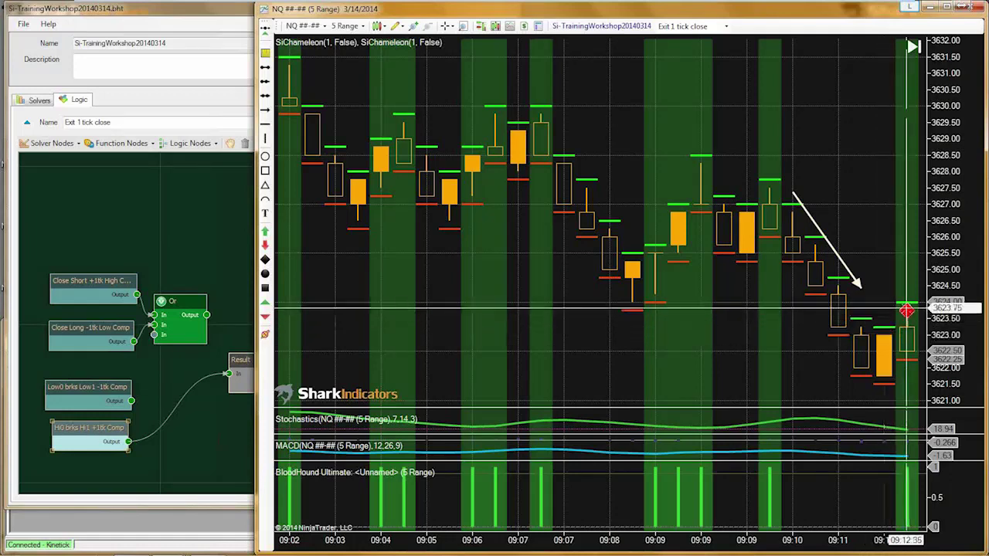
pyautogui.moveTo(849, 270); pyautogui.dragTo(850, 262)
pyautogui.click(211, 438)
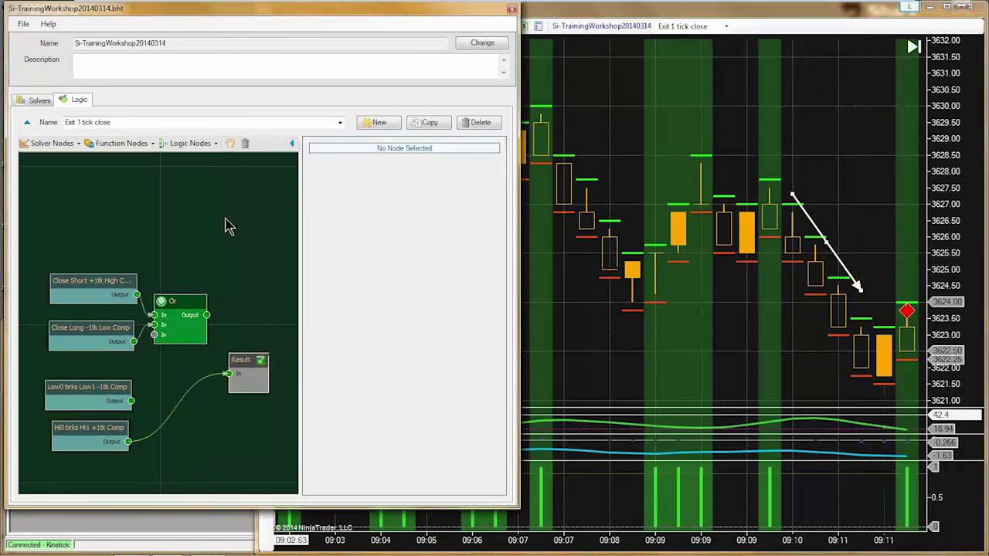
# Step: Add an Or (Max) node beside Low0 brks Low1 -1tk Comp and make the editor window taller
pyautogui.click(178, 147)
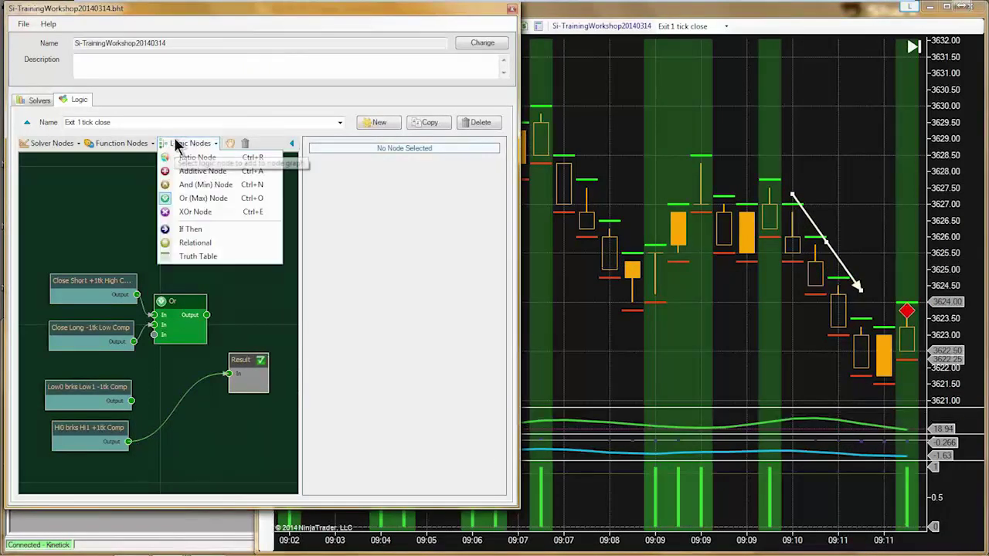
pyautogui.click(195, 194)
pyautogui.moveTo(186, 337); pyautogui.dragTo(154, 422)
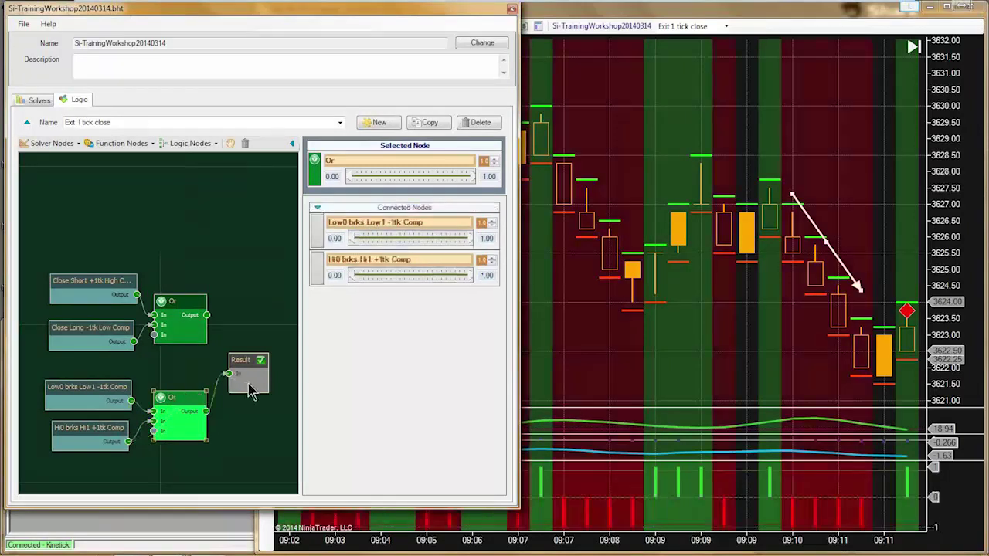
pyautogui.moveTo(87, 390)
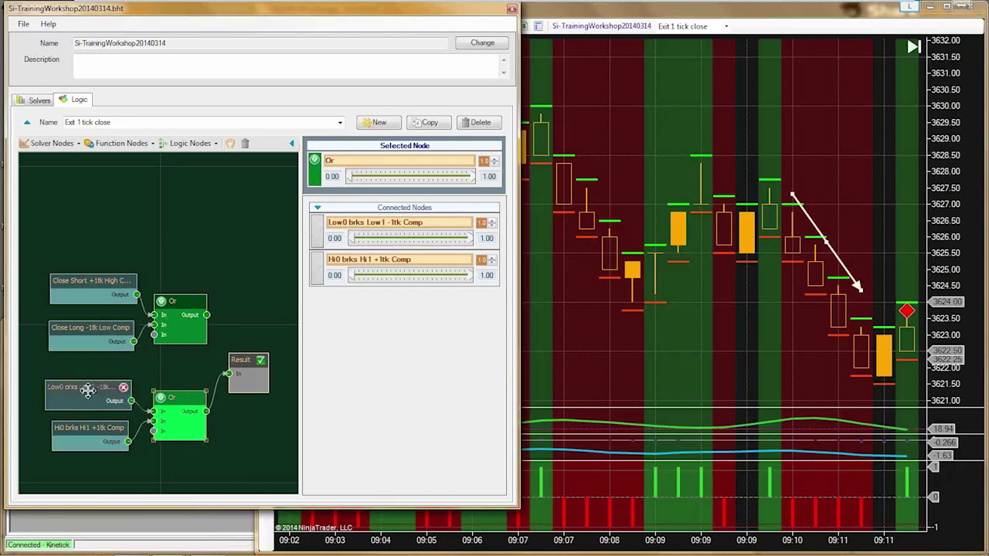
pyautogui.click(88, 390)
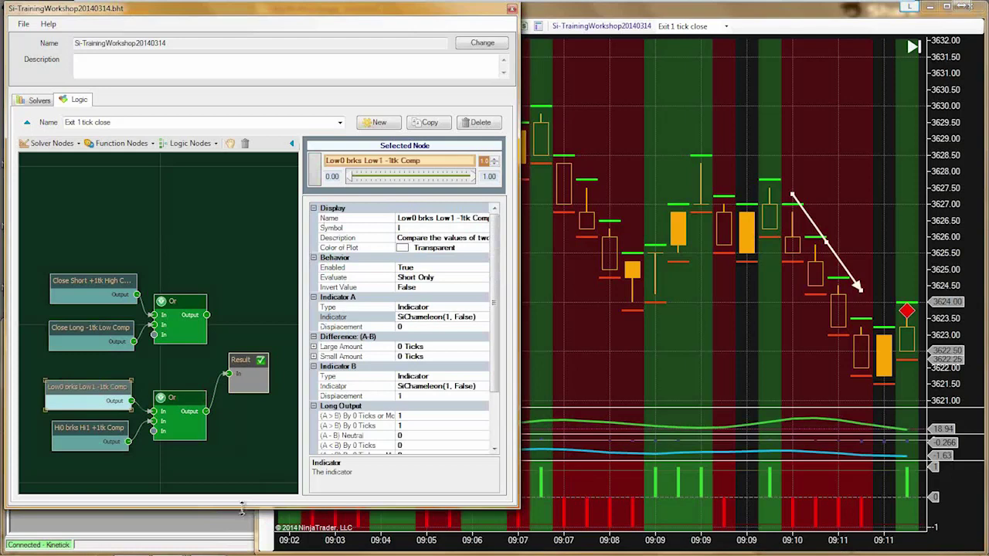
pyautogui.moveTo(242, 508); pyautogui.dragTo(237, 548)
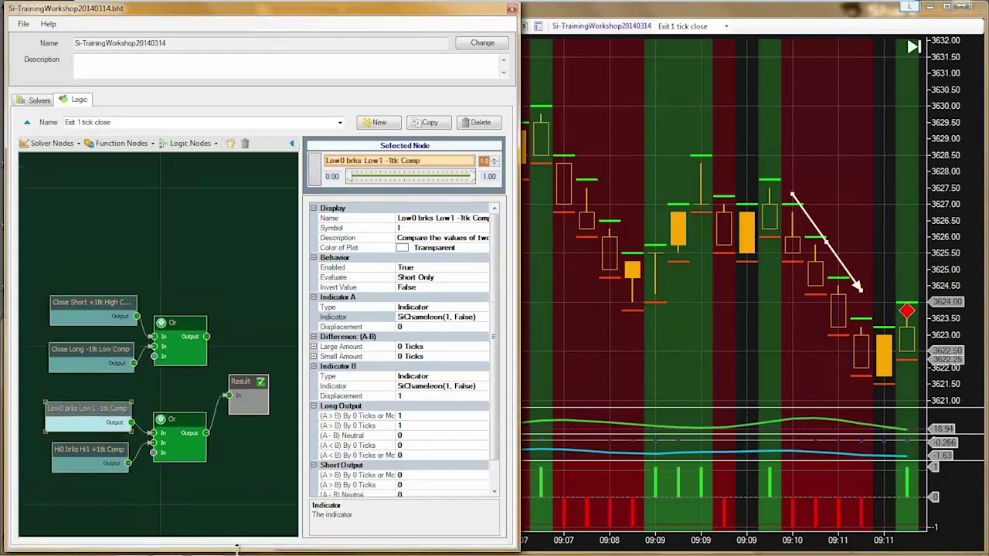
# Step: Move the white arrow's start point onto the last bars near 09:11
pyautogui.click(354, 398)
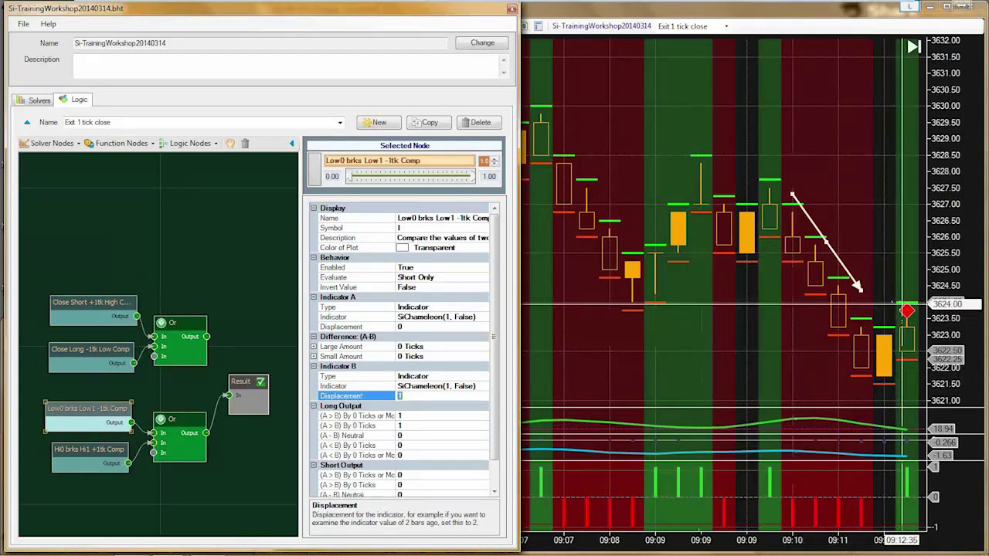
pyautogui.click(891, 309)
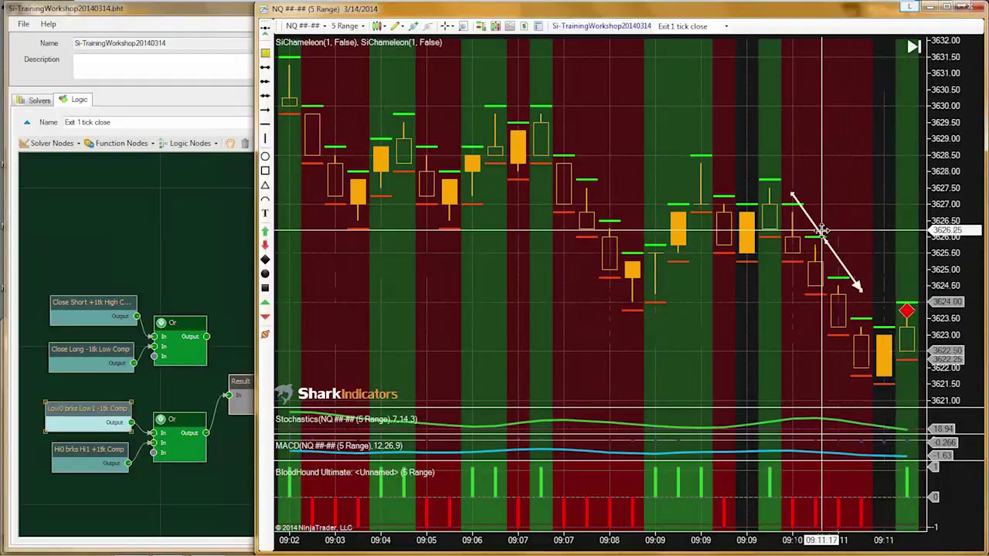
pyautogui.moveTo(793, 193)
pyautogui.mouseDown()
pyautogui.moveTo(812, 255)
pyautogui.moveTo(881, 243)
pyautogui.moveTo(900, 306)
pyautogui.moveTo(885, 272)
pyautogui.moveTo(888, 290)
pyautogui.moveTo(887, 276)
pyautogui.moveTo(873, 278)
pyautogui.moveTo(893, 317)
pyautogui.moveTo(905, 317)
pyautogui.moveTo(886, 328)
pyautogui.mouseUp()
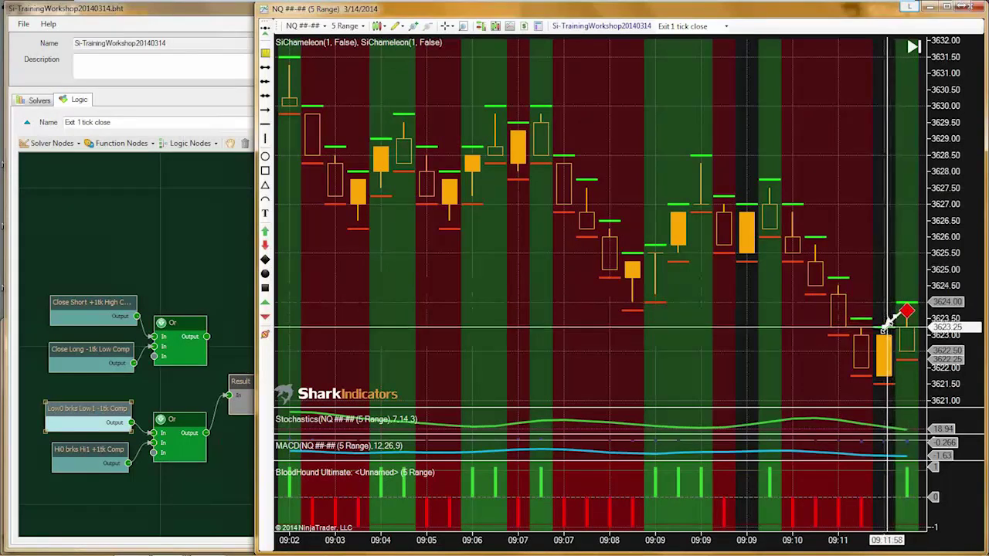
# Step: Confirm Low0 brks Low1 -1tk Comp's Indicator B displacement stays at 1
pyautogui.click(81, 413)
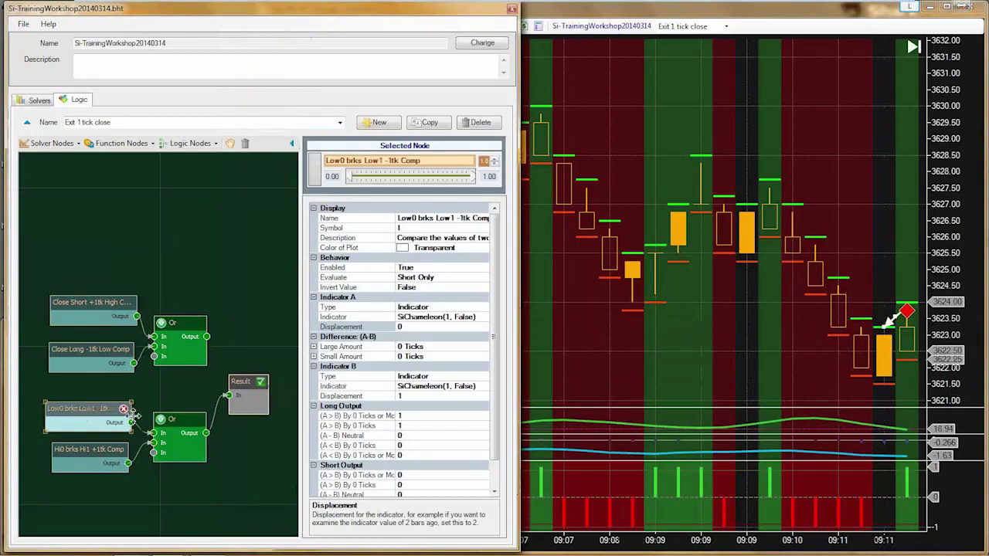
pyautogui.click(412, 395)
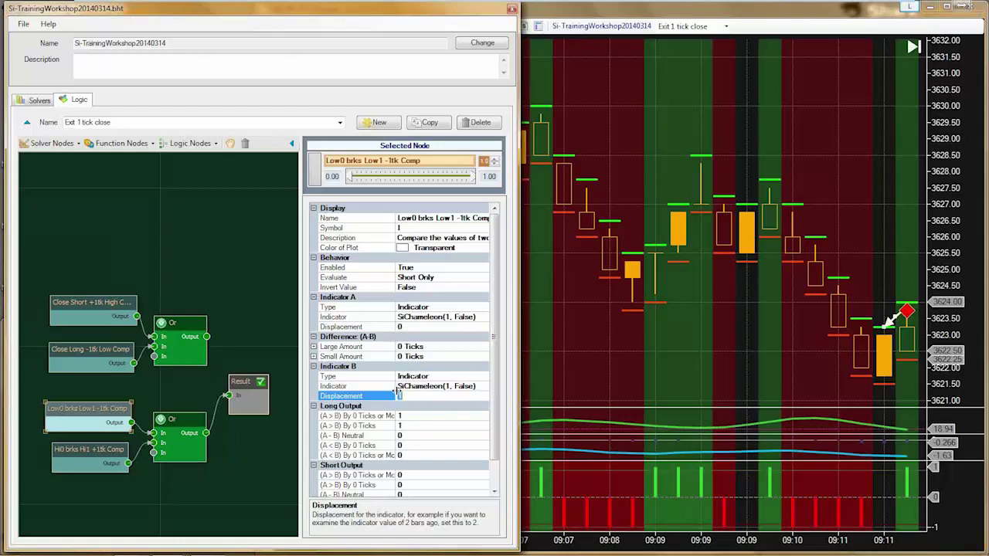
pyautogui.doubleClick(401, 395)
pyautogui.press('Return')
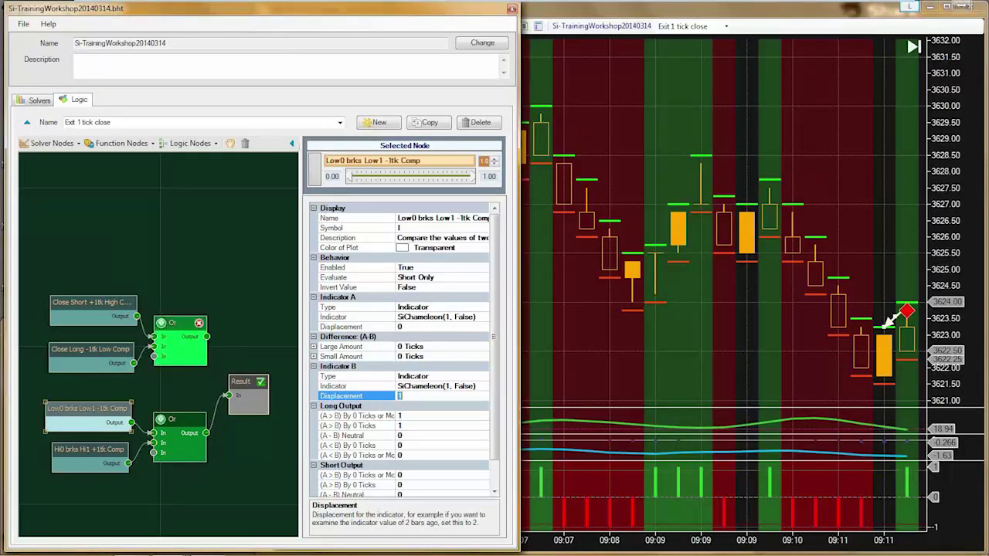
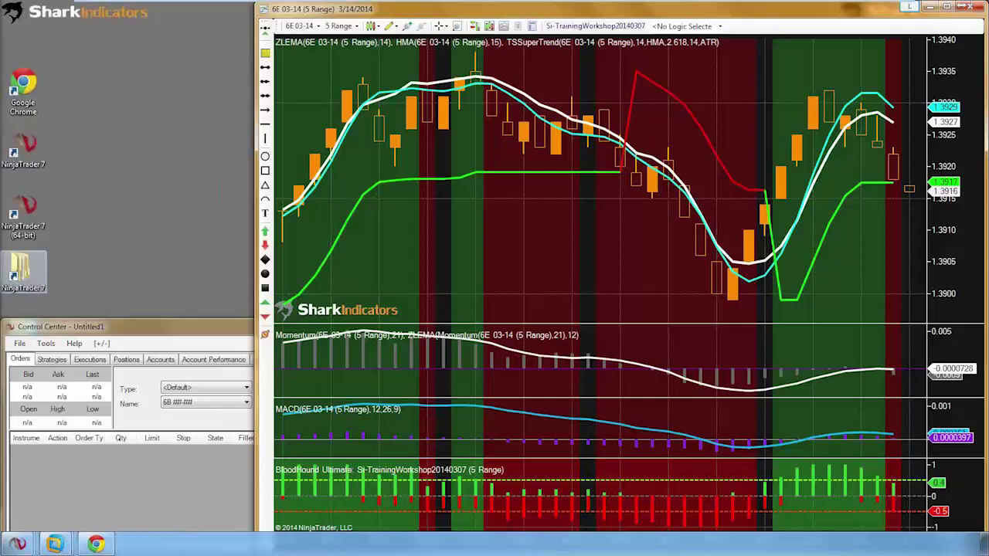
# Step: Apply the Bollinger and SiSwingsHighsLows indicators to the 6E chart
pyautogui.click(468, 183)
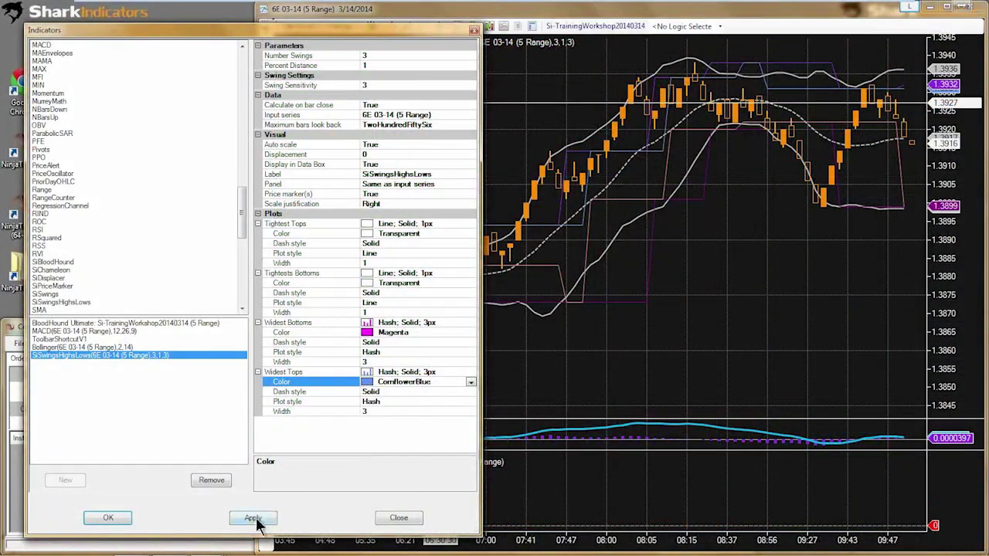
pyautogui.click(261, 518)
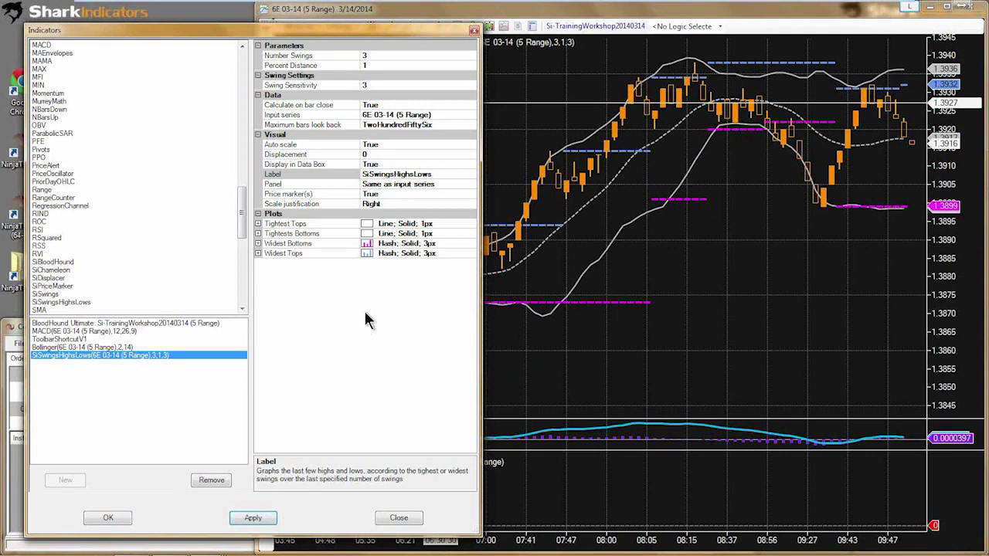
pyautogui.rightClick(320, 241)
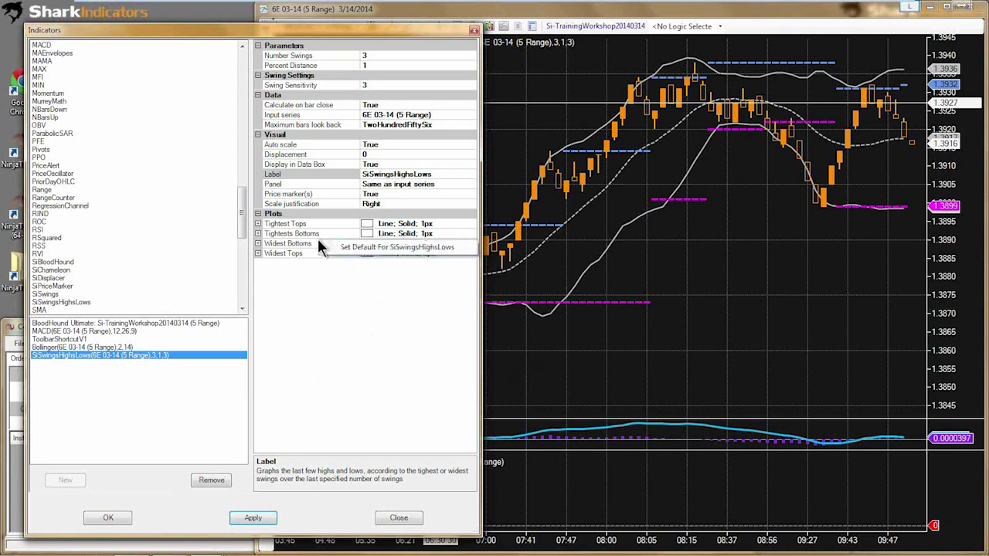
pyautogui.click(348, 247)
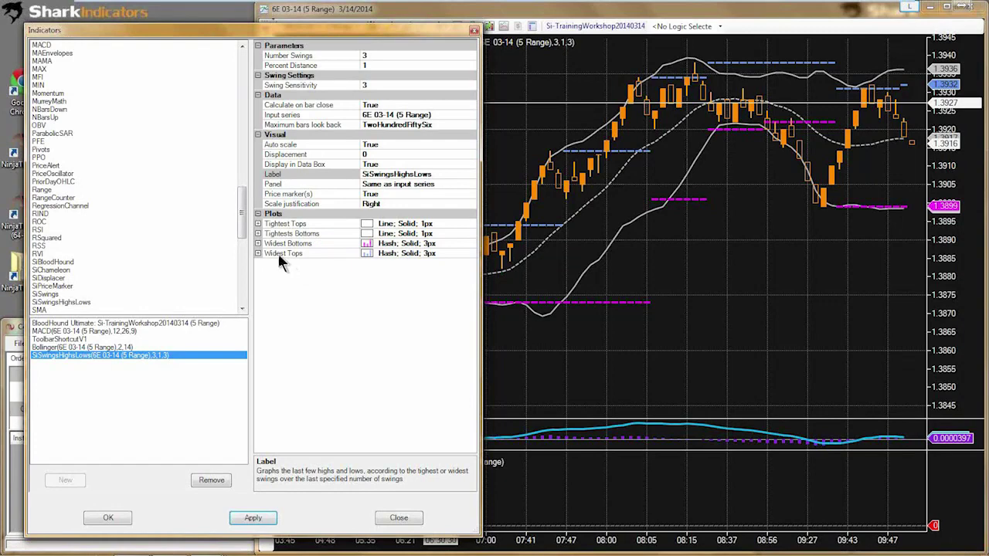
# Step: Review the SiSwingsHighsLows Widest and Tightest Tops/Bottoms plot descriptions
pyautogui.click(282, 253)
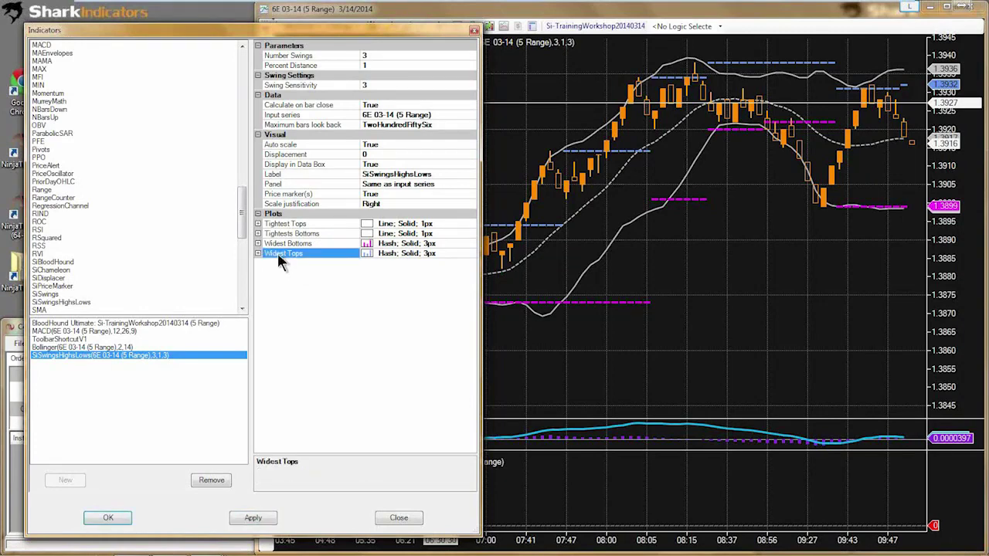
pyautogui.click(280, 246)
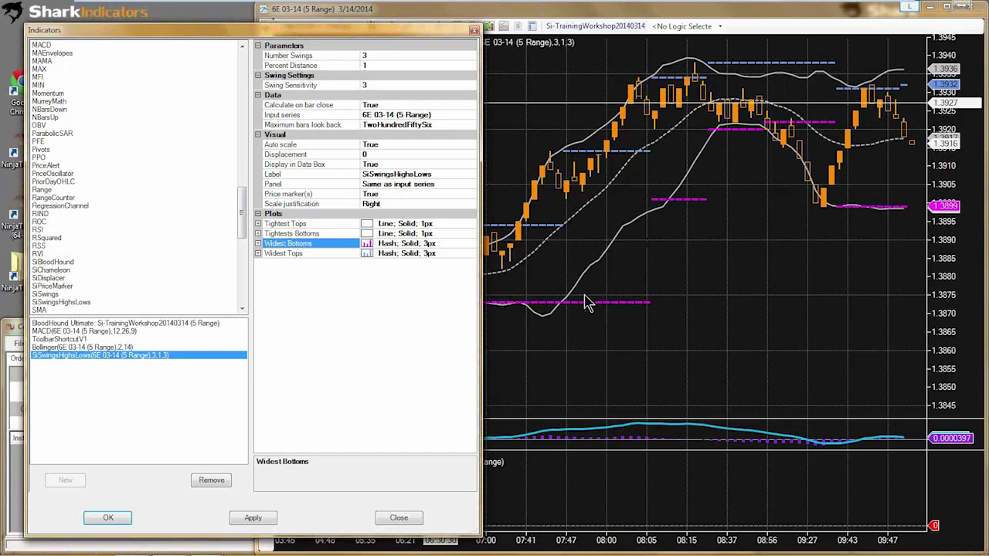
pyautogui.click(280, 235)
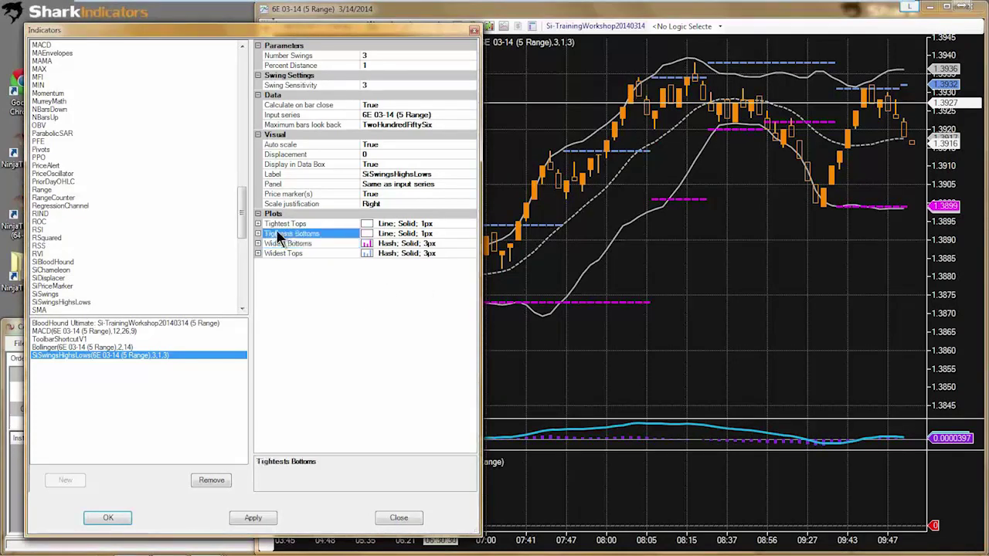
pyautogui.click(278, 224)
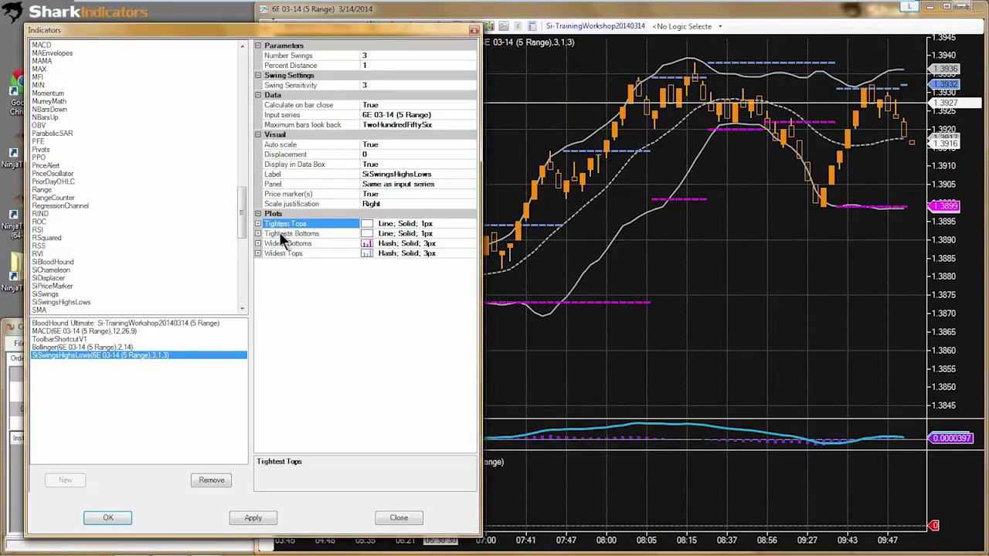
pyautogui.click(279, 234)
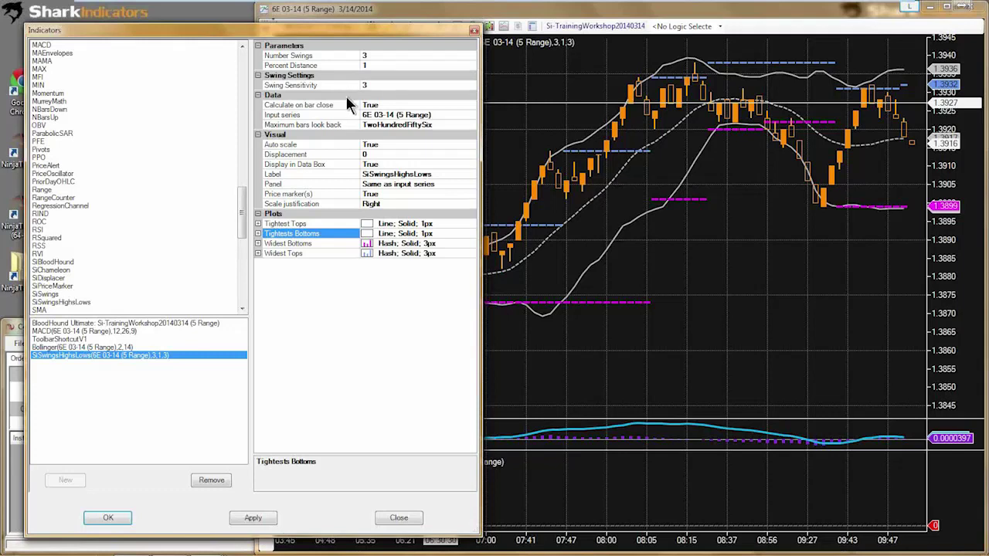
# Step: Check the Number Swings setting at 3 and close the Indicators dialog
pyautogui.click(374, 55)
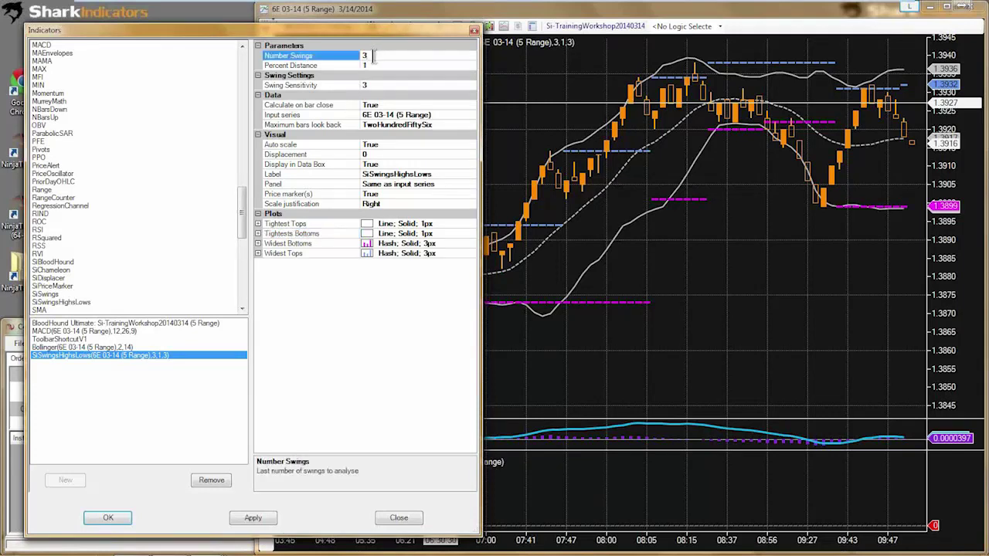
pyautogui.doubleClick(374, 55)
pyautogui.click(404, 522)
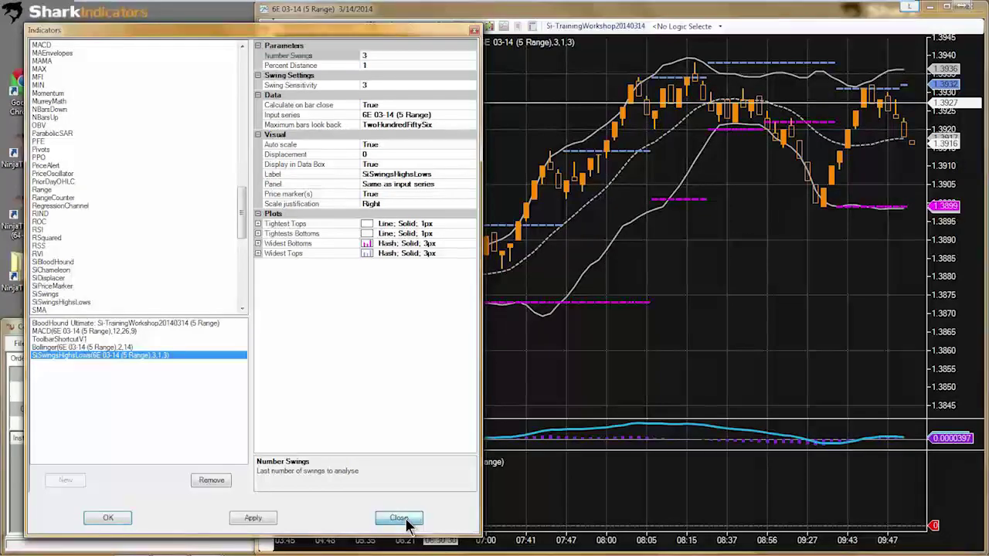
# Step: Scroll and pan the 6E chart back to the swing low below the lower Bollinger band
pyautogui.scroll(10, 508, 298)
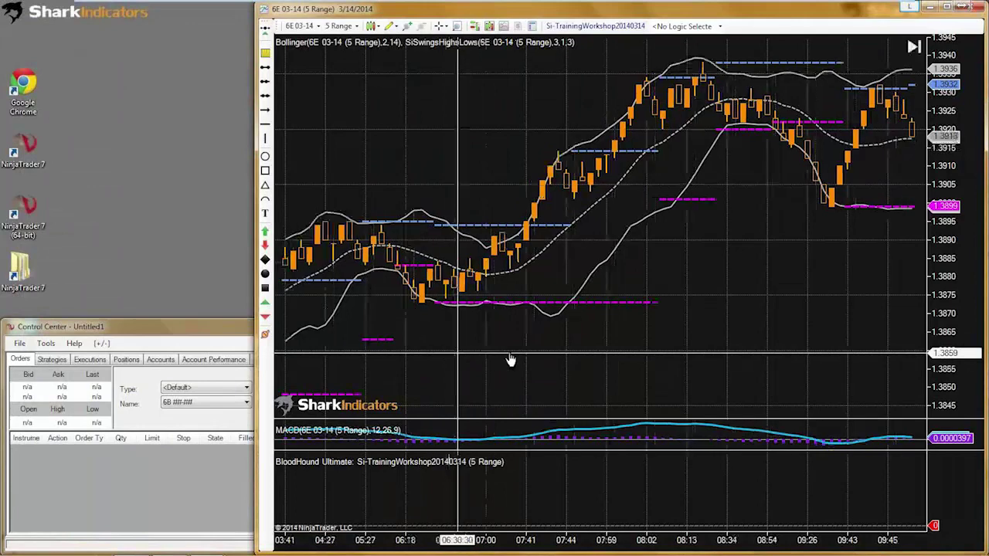
pyautogui.scroll(-5, 545, 356)
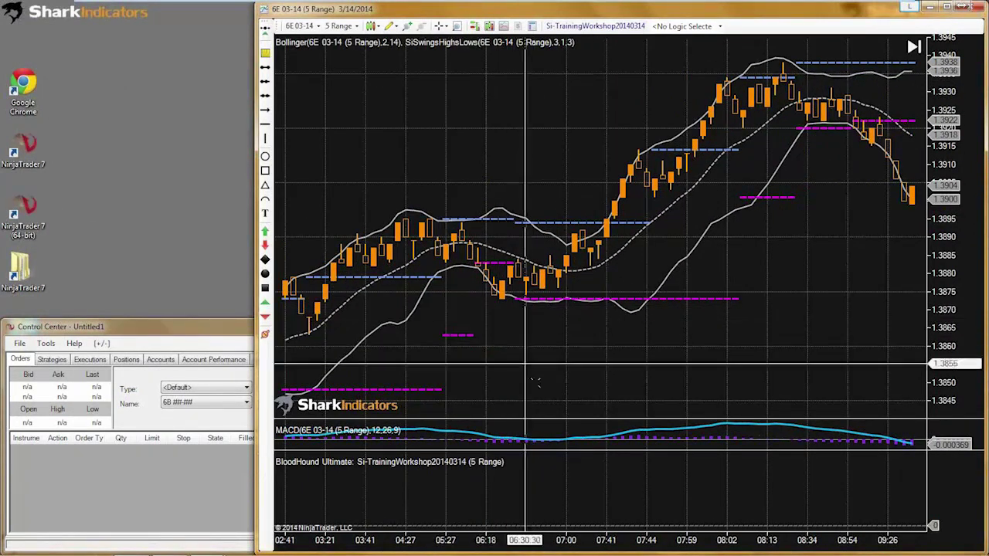
pyautogui.scroll(4, 573, 356)
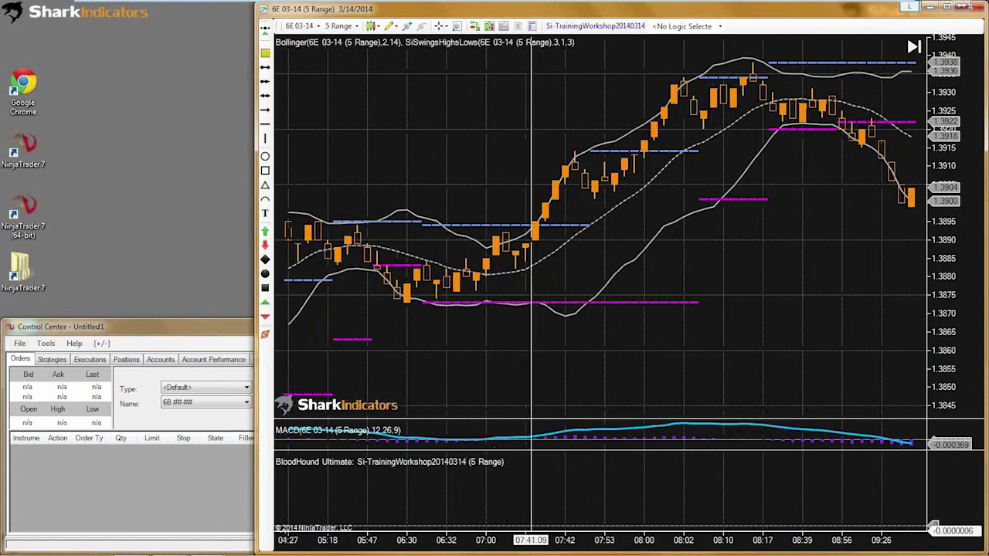
pyautogui.scroll(1, 595, 393)
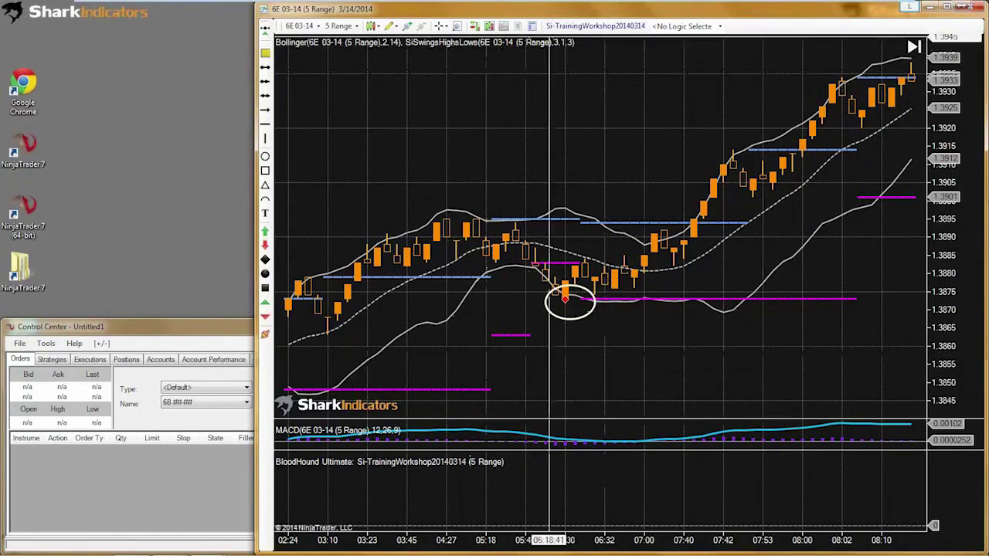
pyautogui.moveTo(558, 86); pyautogui.dragTo(705, 143)
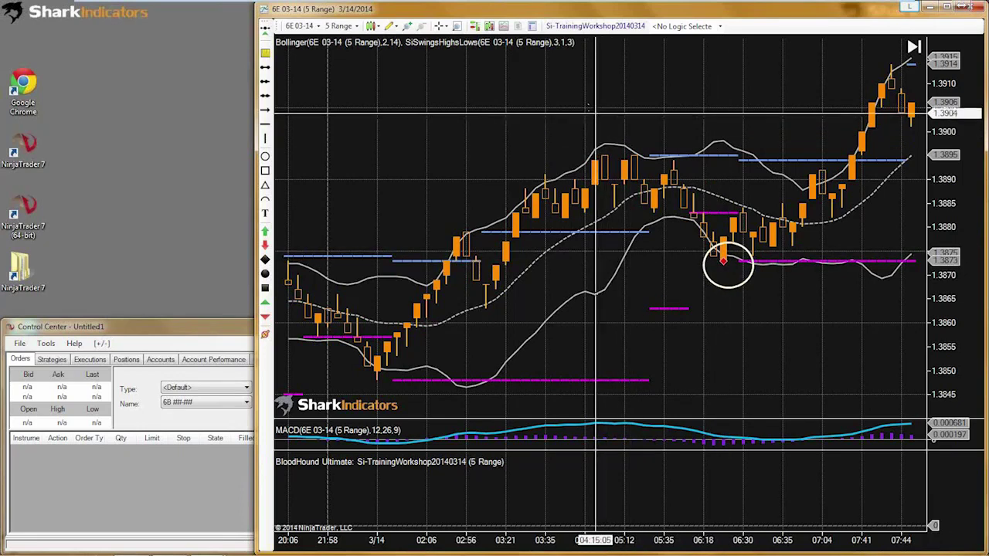
# Step: Open the BloodHound editor and create a new logic on the Logic tab
pyautogui.click(594, 29)
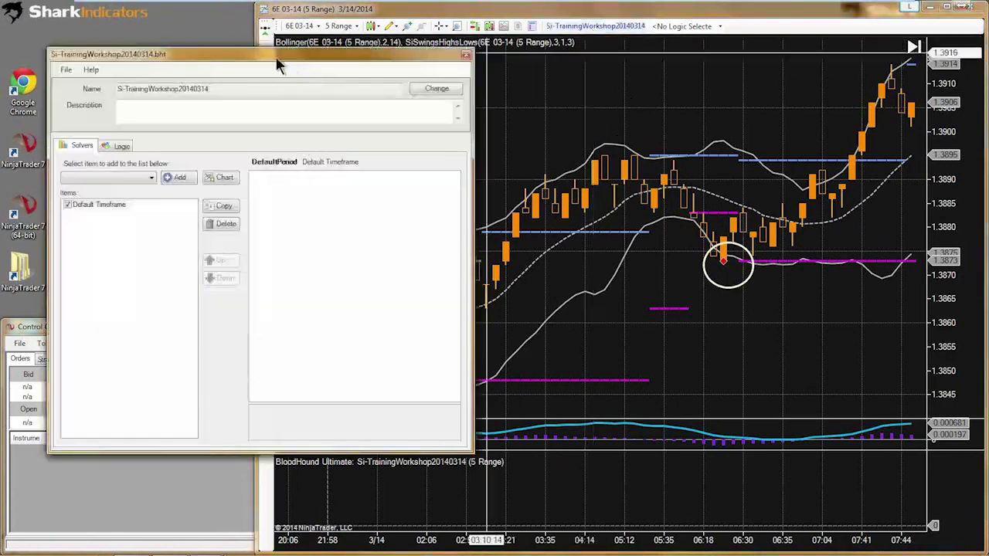
pyautogui.moveTo(265, 62); pyautogui.dragTo(219, 14)
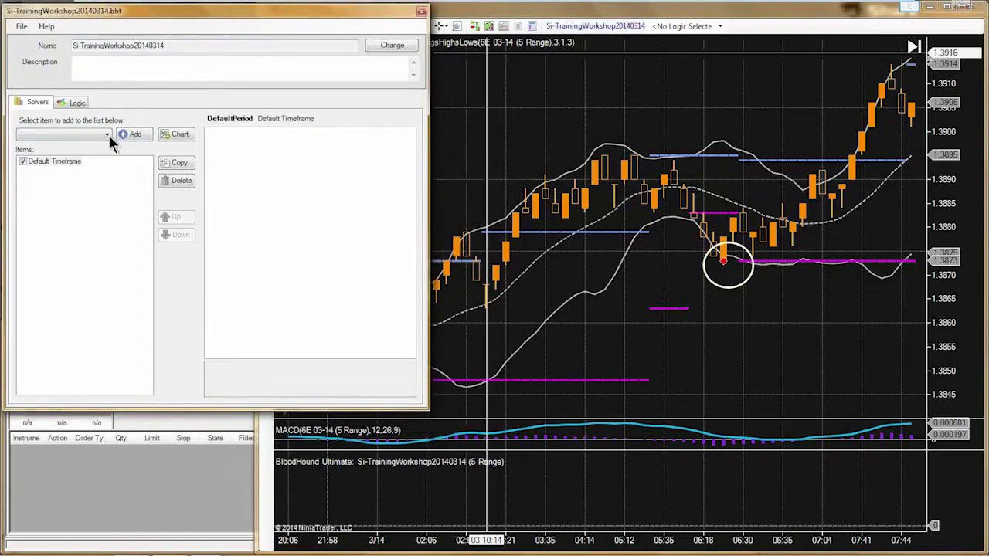
pyautogui.click(76, 102)
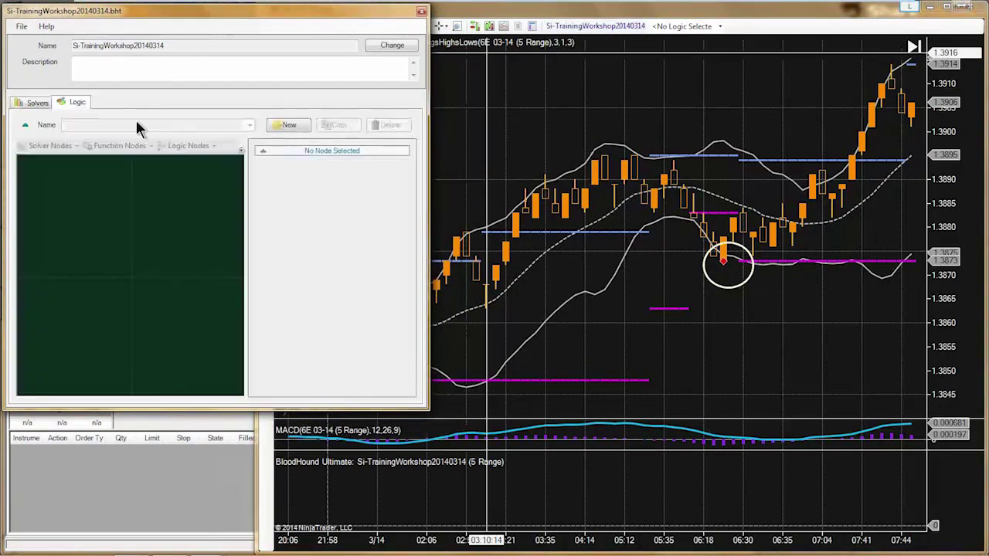
pyautogui.click(288, 126)
# Step: Rename the logic 'Swing Pnt outside BB' and enlarge the editor window
pyautogui.click(103, 125)
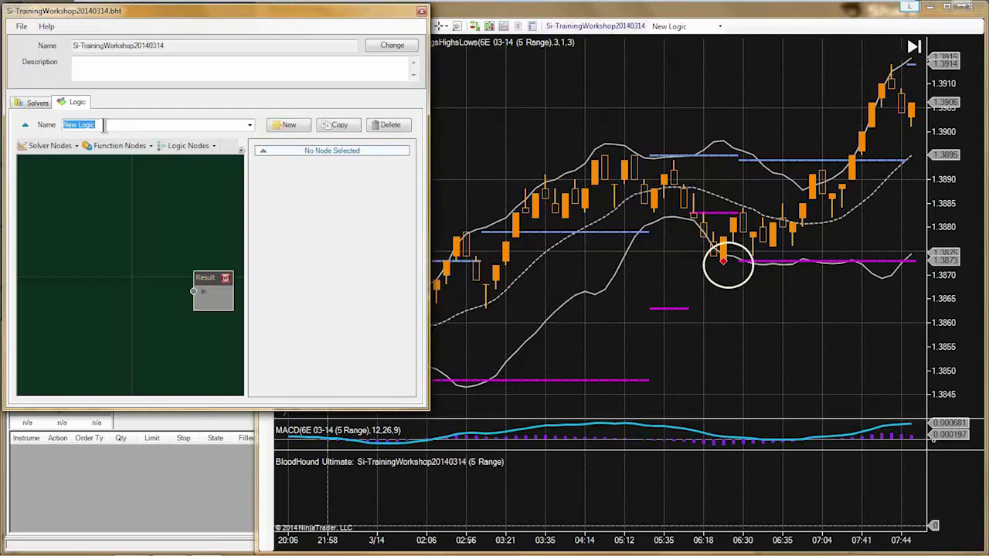
pyautogui.write('Swing')
pyautogui.write('Pnt outside BB')
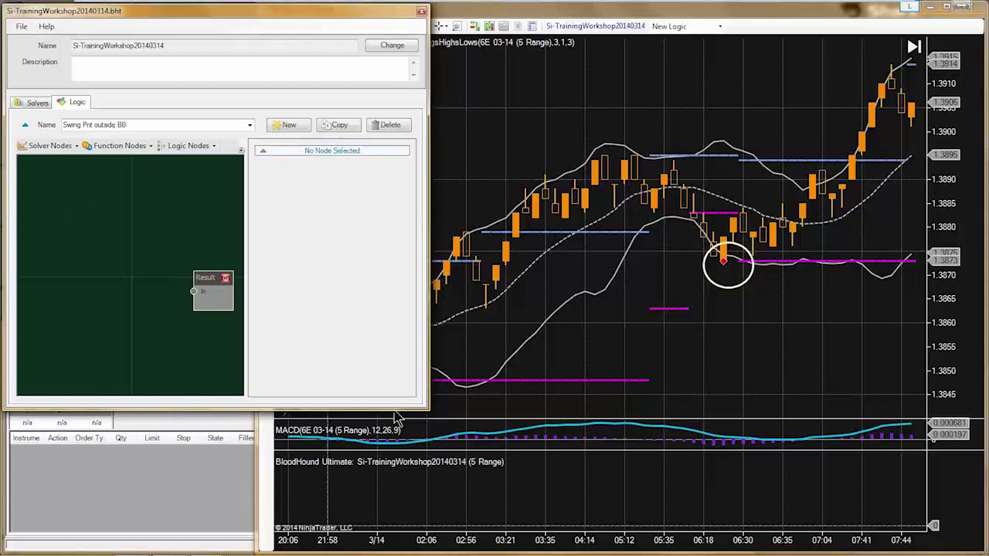
pyautogui.moveTo(427, 406); pyautogui.dragTo(513, 547)
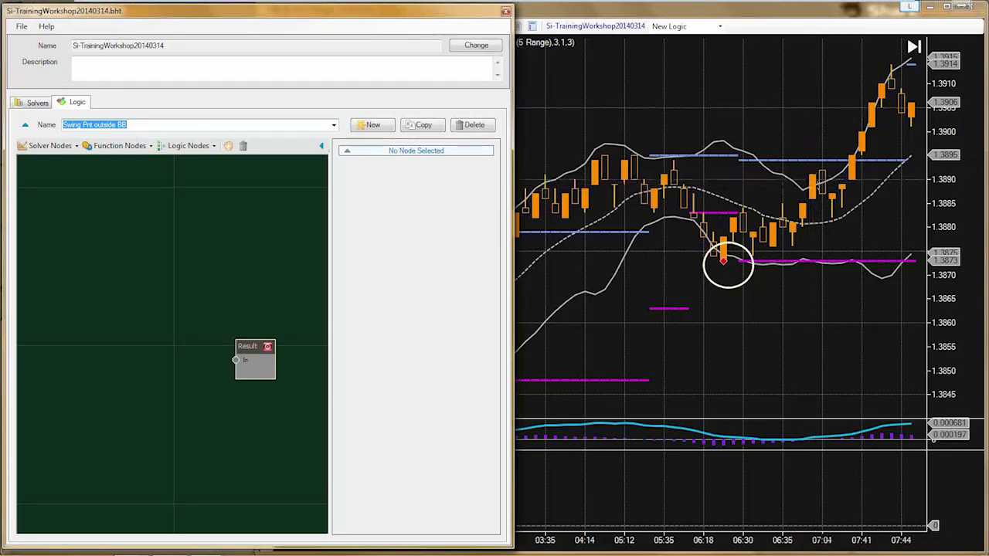
# Step: Add an Indicator Comparison solver node and connect its output to the Result
pyautogui.click(55, 148)
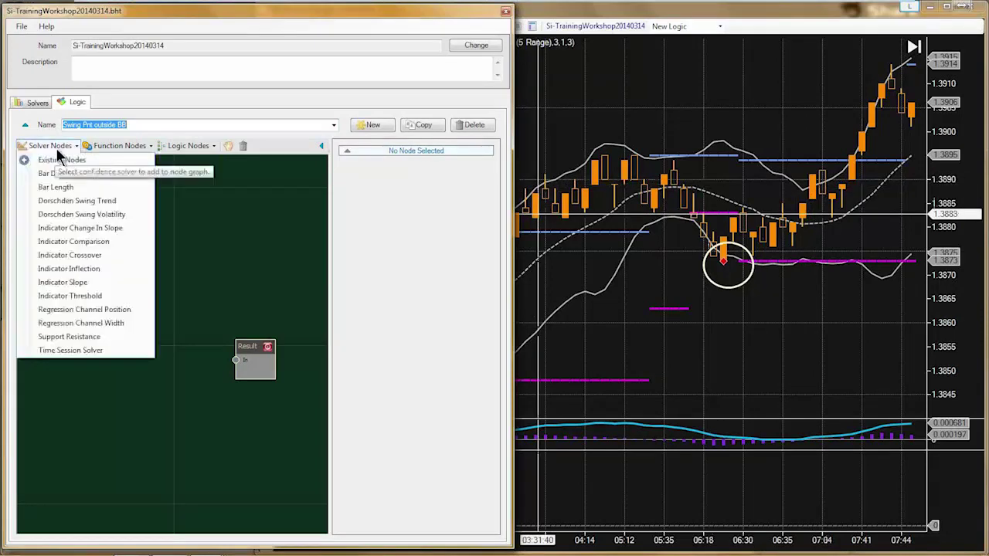
pyautogui.click(73, 241)
pyautogui.click(97, 349)
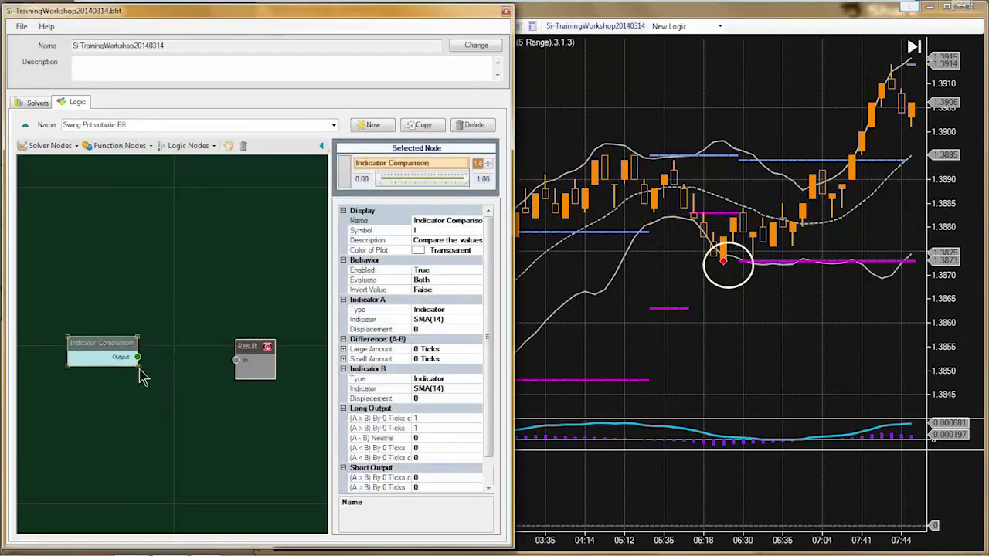
pyautogui.moveTo(137, 357); pyautogui.dragTo(236, 360)
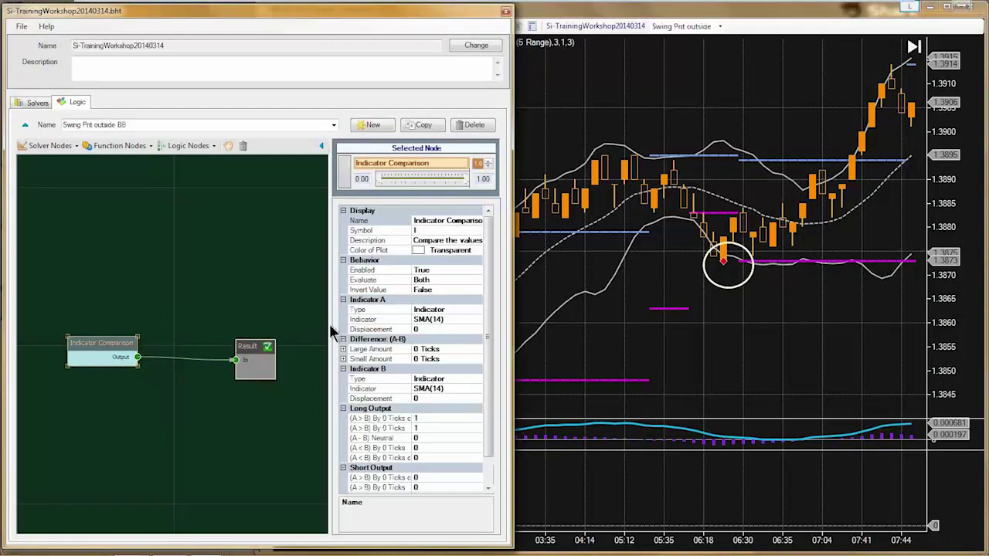
# Step: Set Indicator A to SiChameleon(1, False) with Low Bounds long and High Bounds short
pyautogui.click(443, 321)
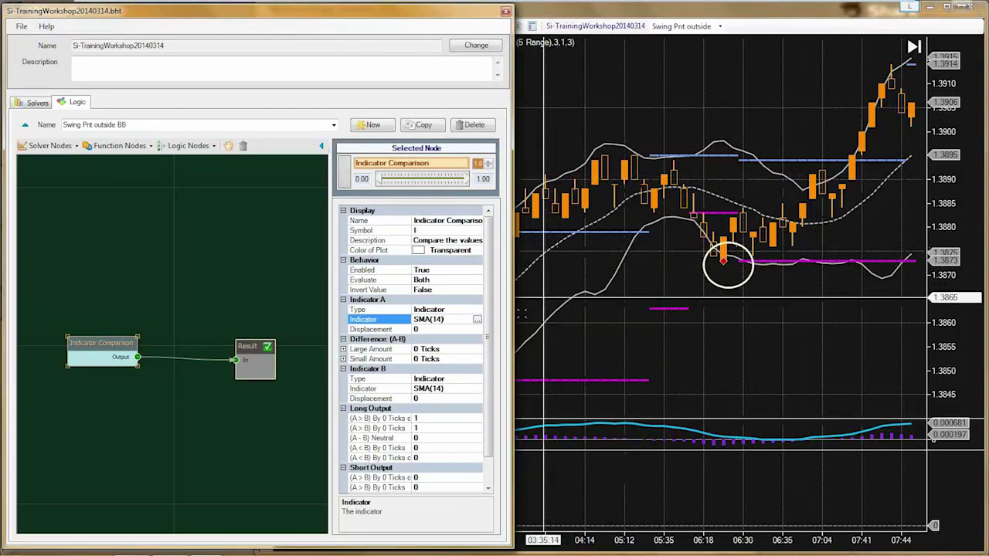
pyautogui.click(477, 320)
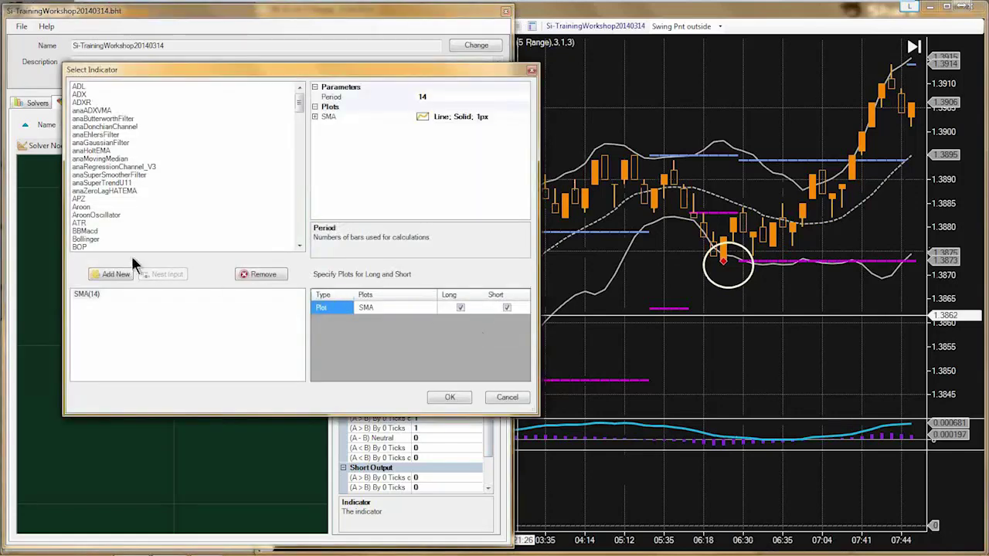
pyautogui.click(82, 240)
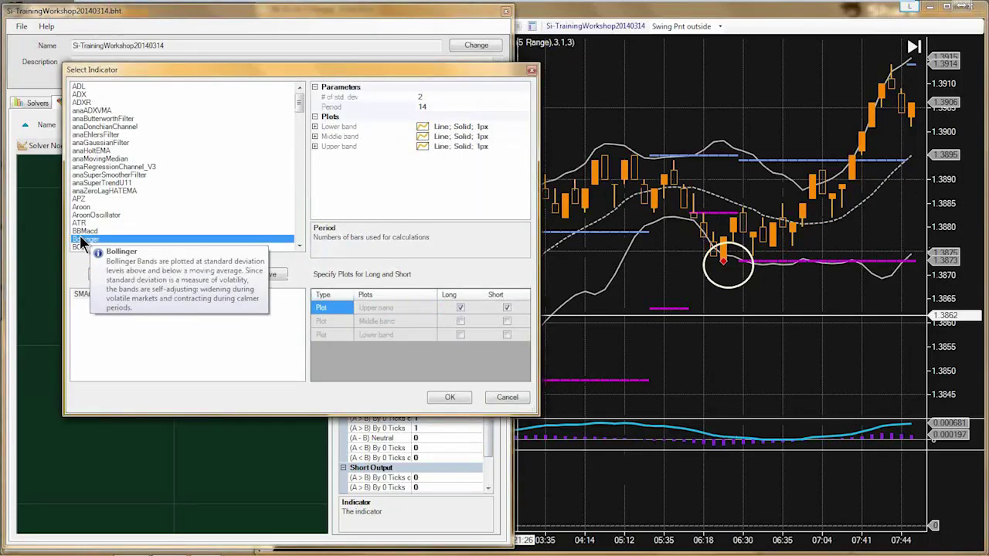
pyautogui.scroll(-15, 85, 238)
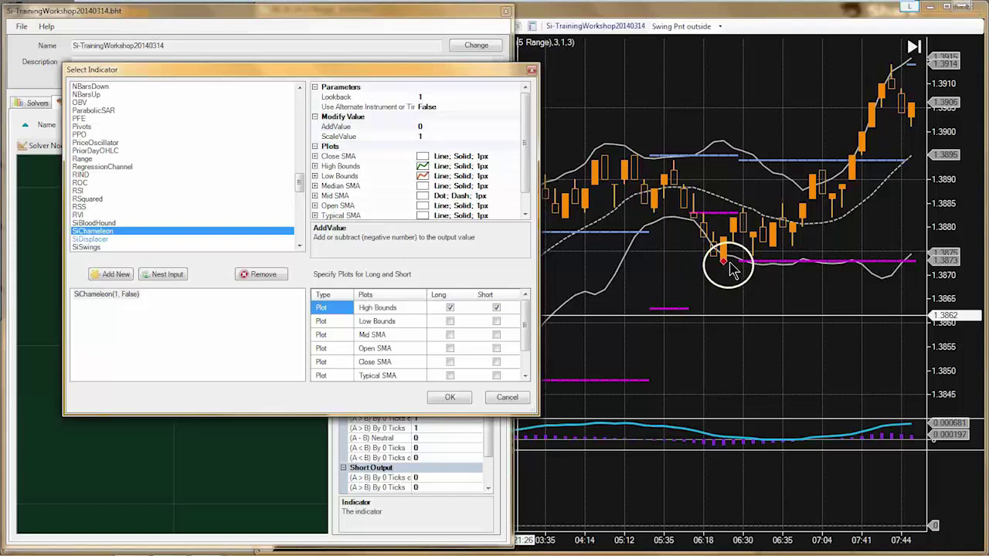
pyautogui.click(451, 320)
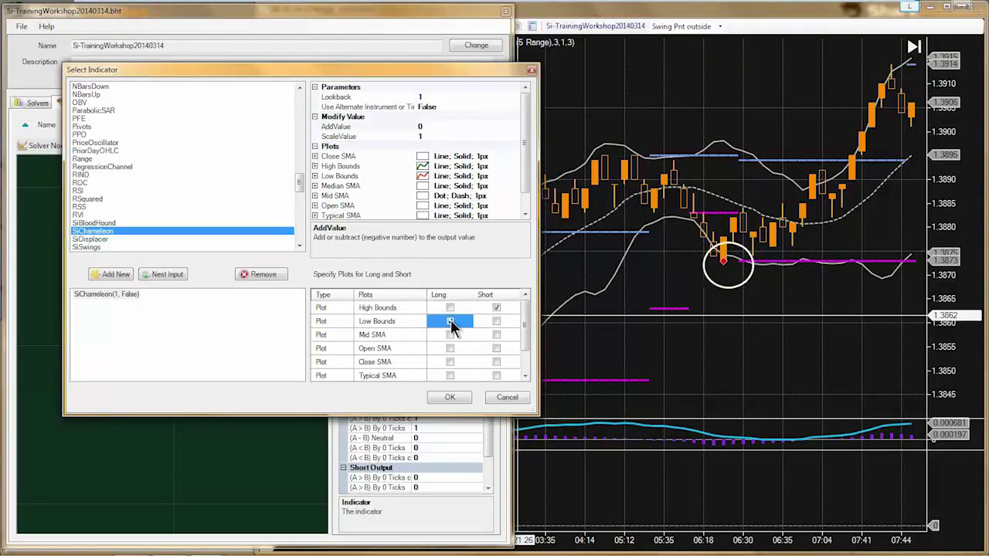
pyautogui.click(377, 322)
pyautogui.click(440, 320)
pyautogui.click(388, 308)
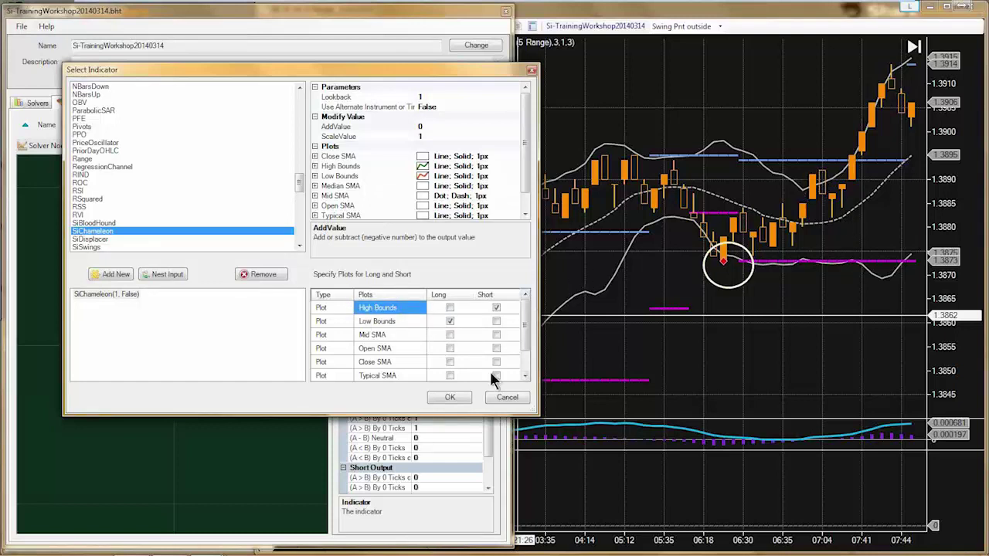
pyautogui.click(448, 397)
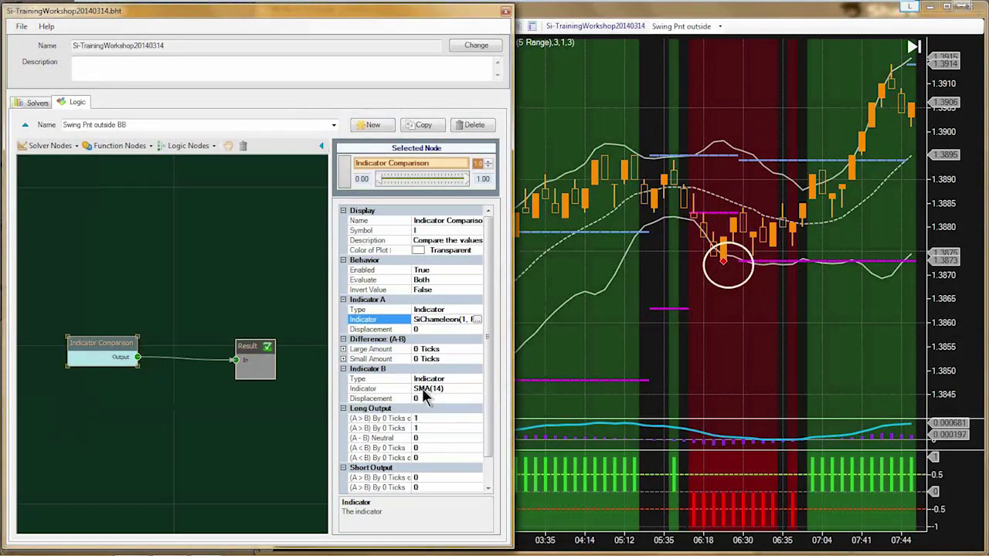
# Step: Choose Bollinger(2,14) as Indicator B in place of SMA(14)
pyautogui.moveTo(330, 369); pyautogui.dragTo(297, 363)
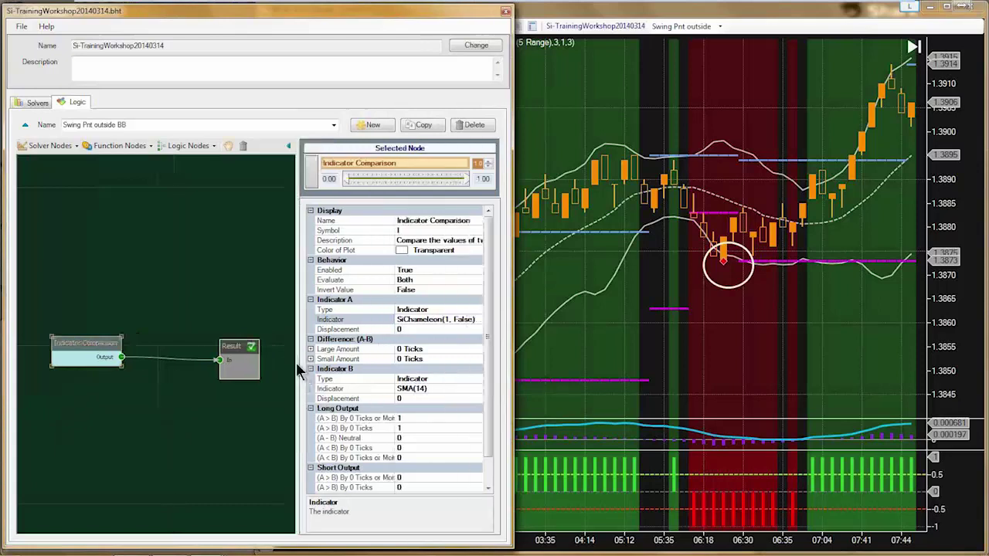
pyautogui.click(405, 388)
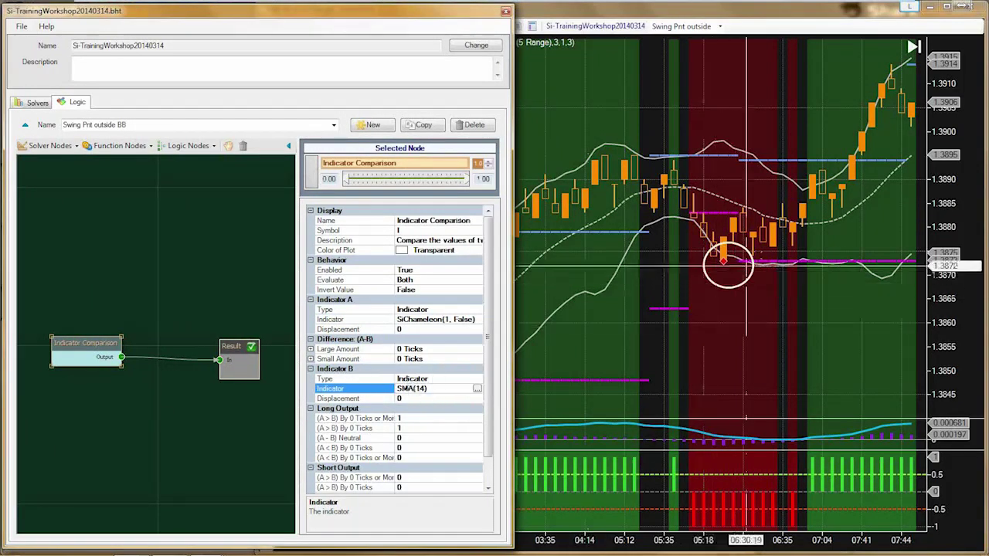
pyautogui.click(477, 389)
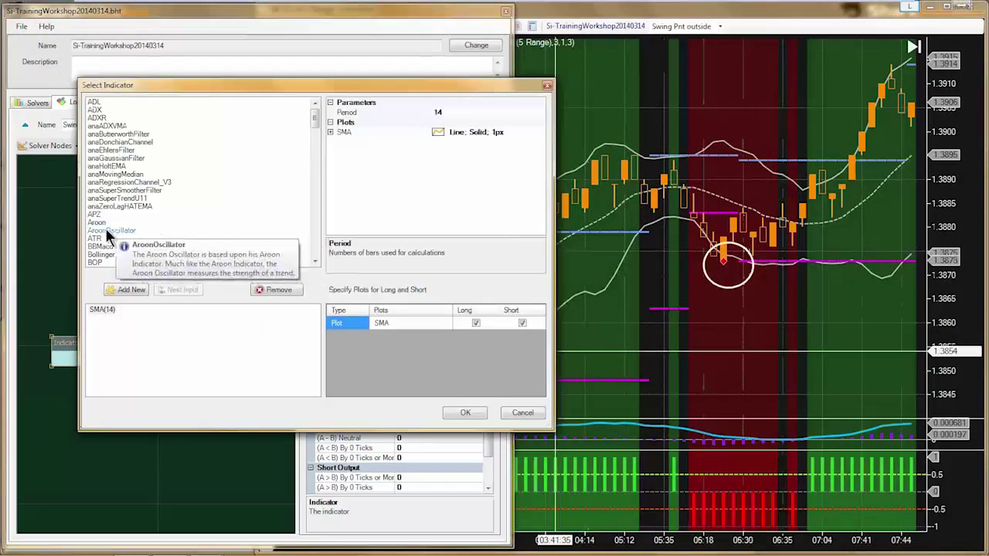
pyautogui.click(108, 230)
pyautogui.scroll(-1, 104, 232)
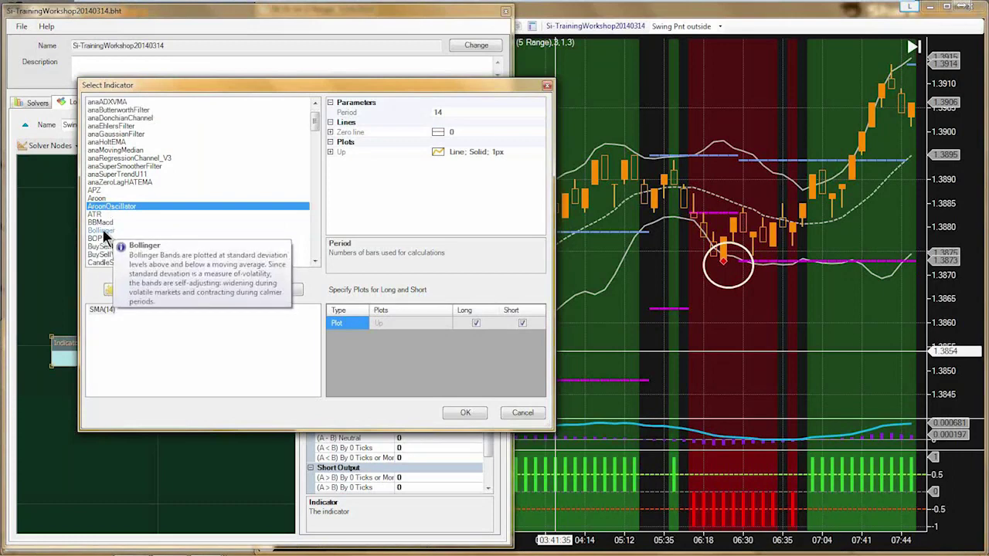
pyautogui.click(104, 231)
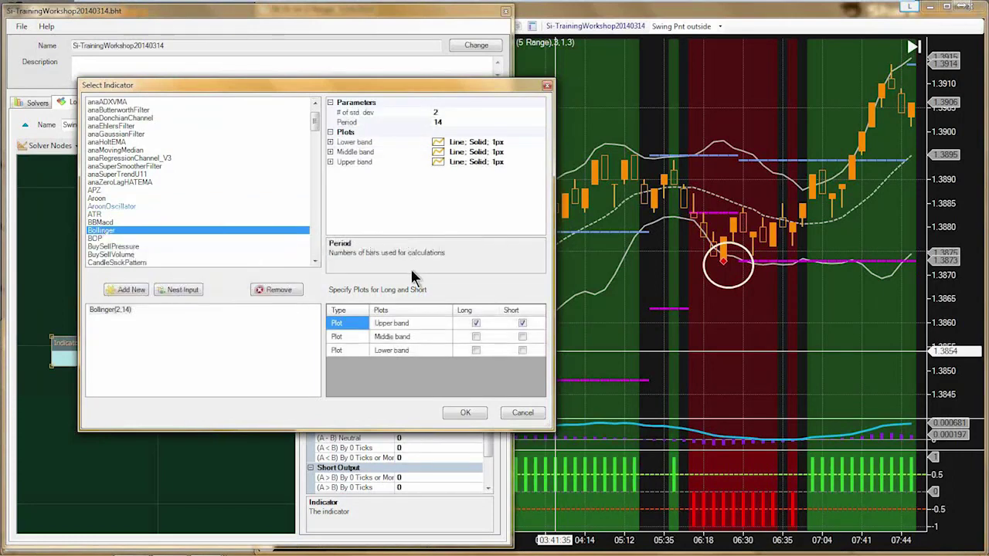
pyautogui.click(449, 112)
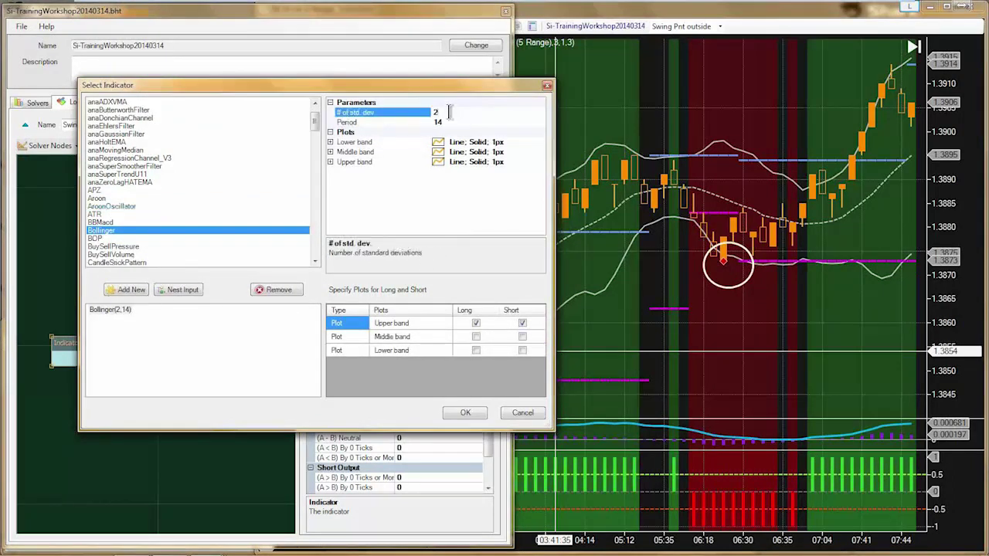
pyautogui.click(452, 122)
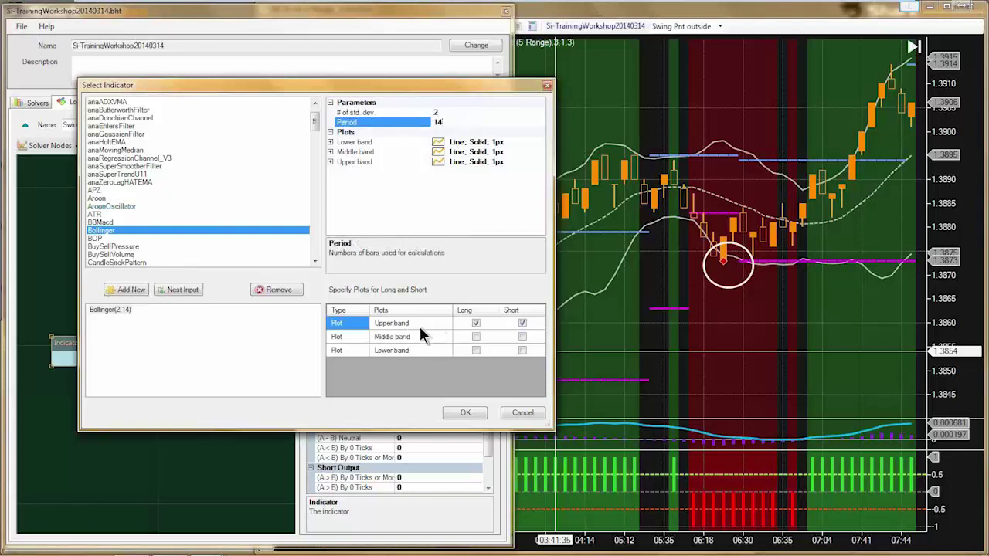
# Step: Use the Bollinger lower band for long and upper band for short signals
pyautogui.click(387, 350)
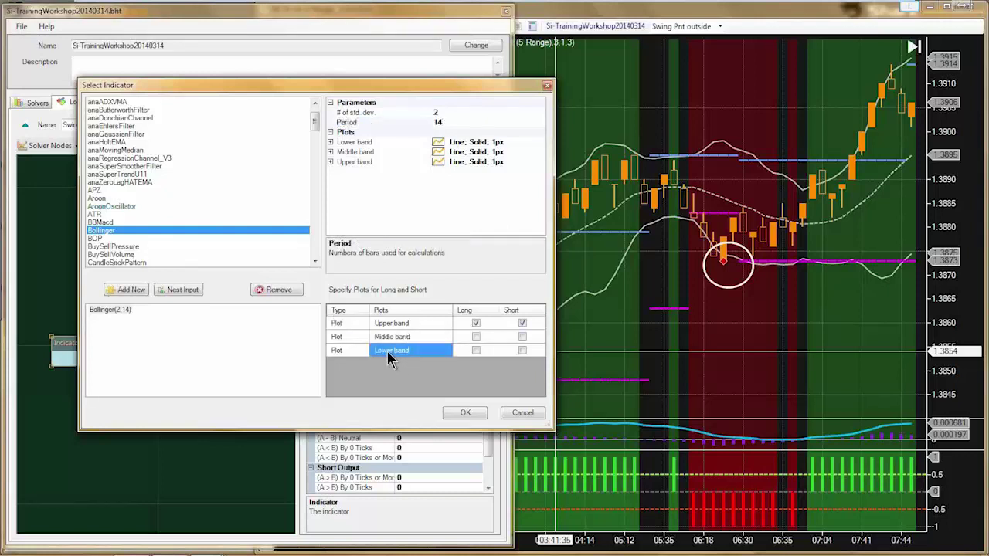
pyautogui.click(476, 350)
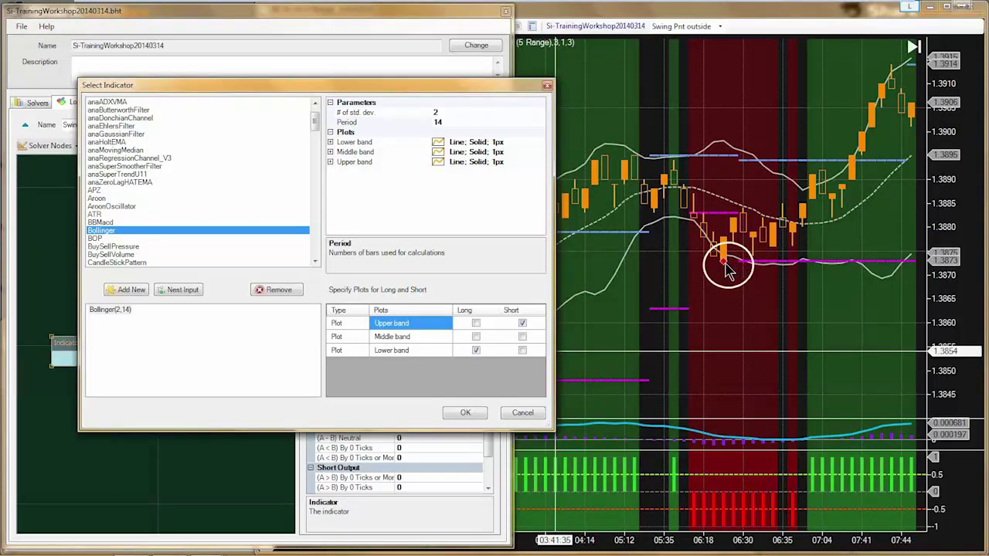
pyautogui.click(461, 349)
pyautogui.click(410, 352)
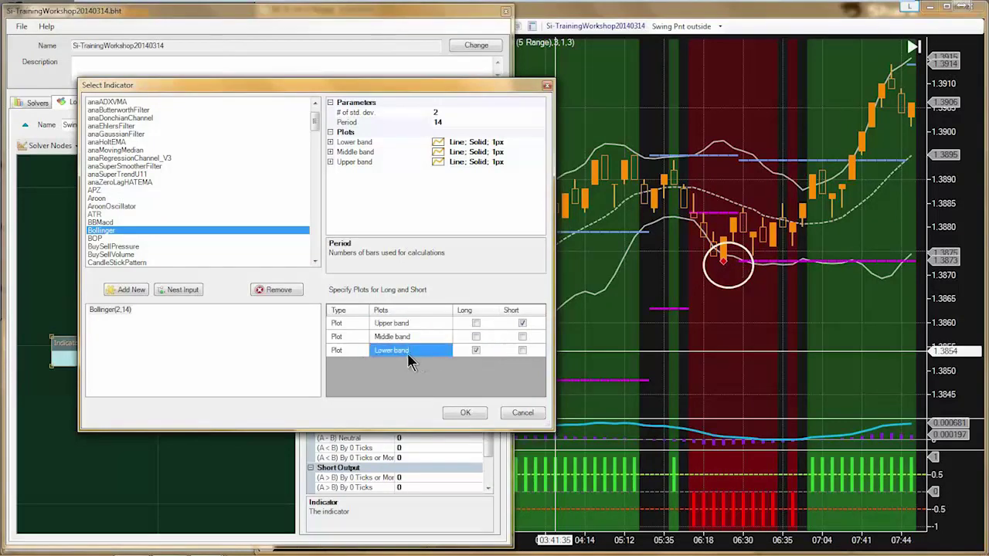
pyautogui.click(466, 353)
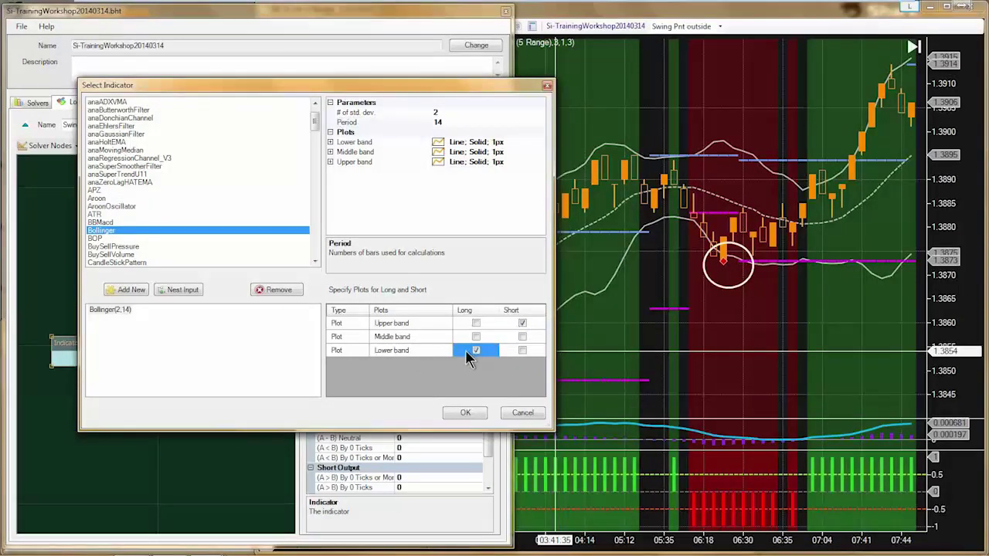
pyautogui.click(459, 411)
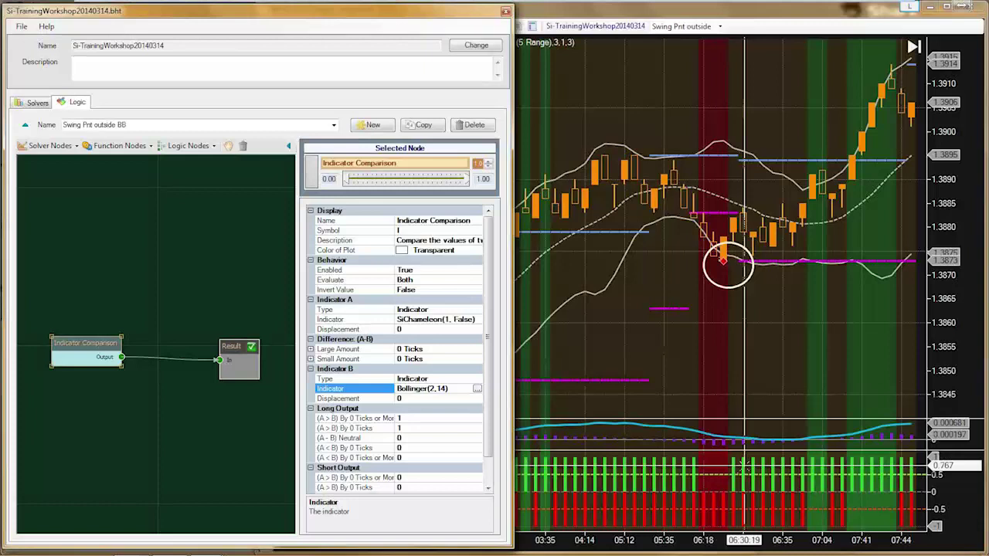
pyautogui.click(478, 390)
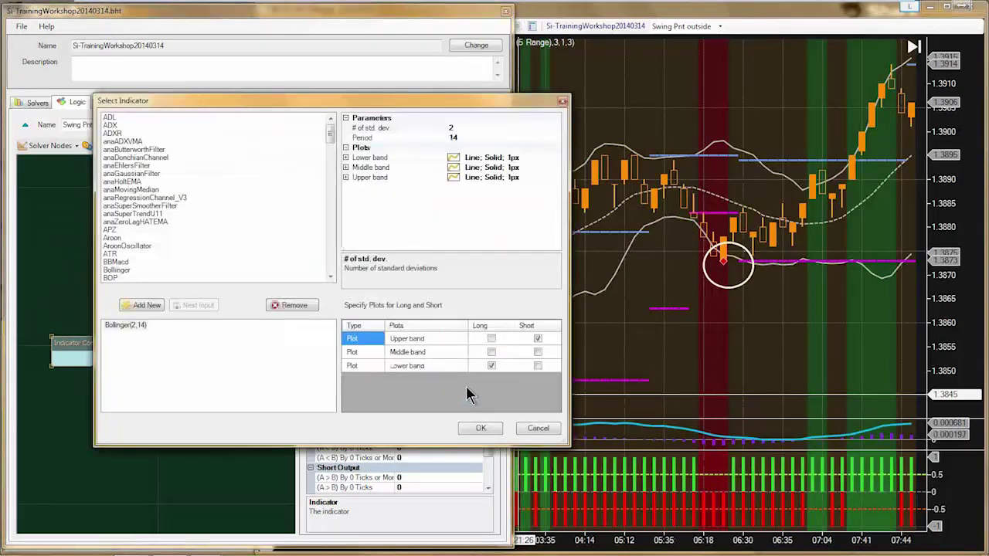
pyautogui.click(533, 428)
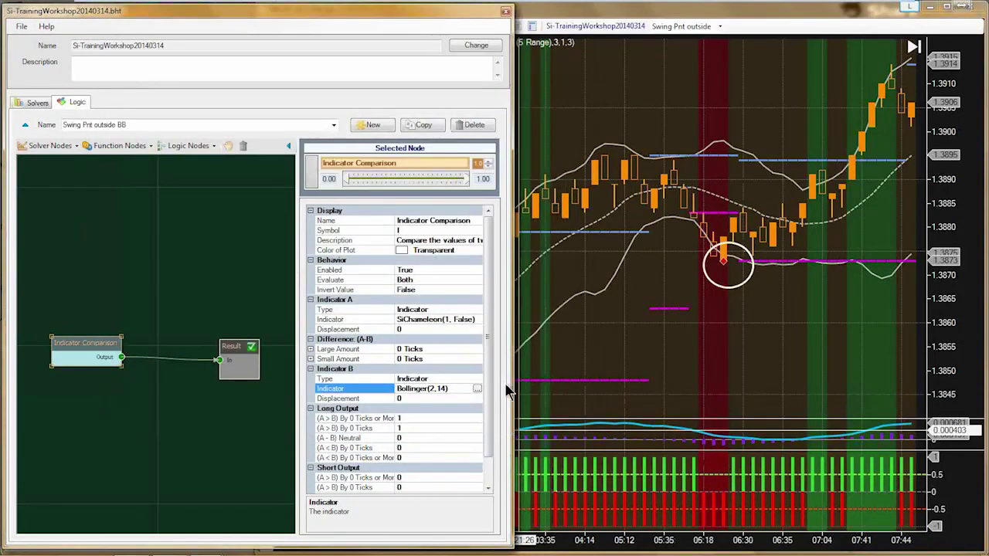
pyautogui.scroll(-2, 487, 369)
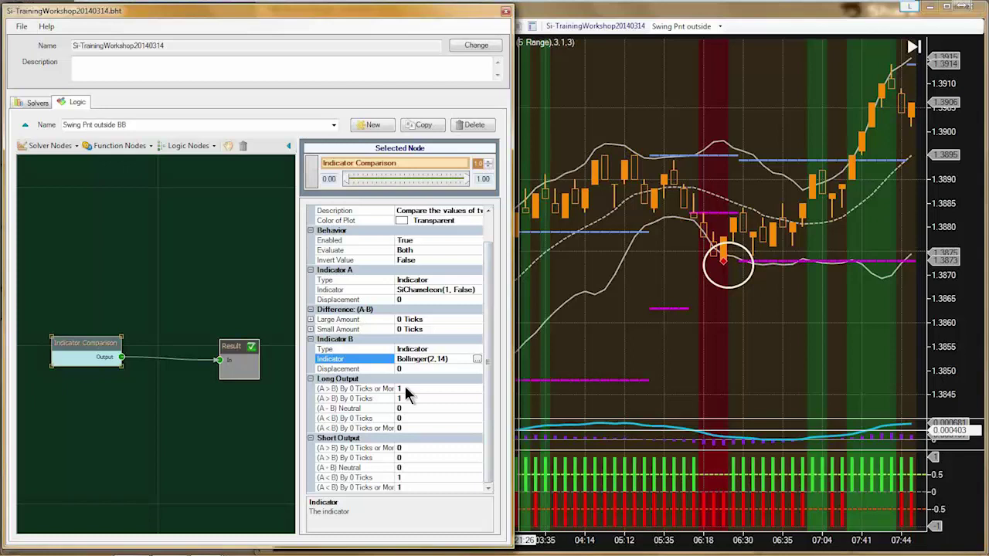
pyautogui.click(418, 290)
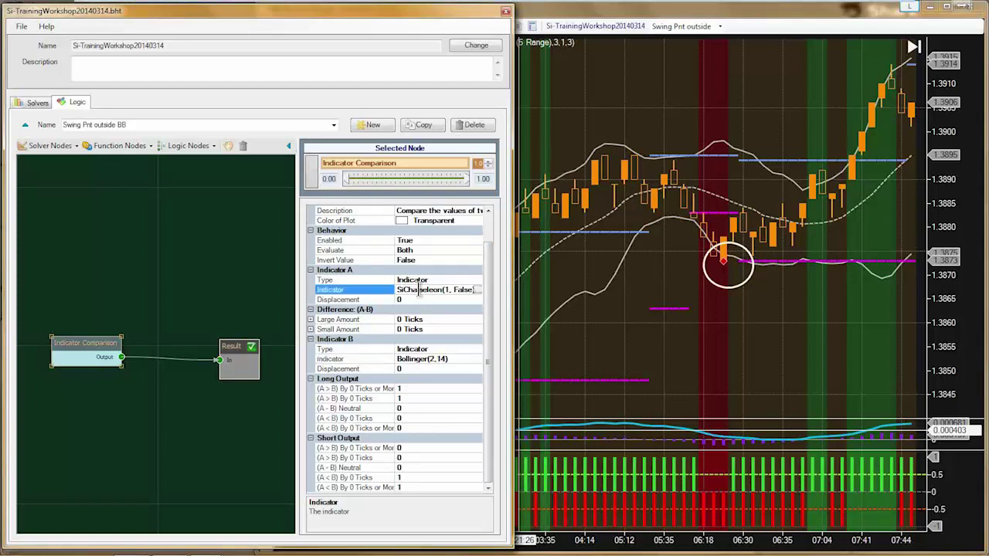
pyautogui.click(477, 291)
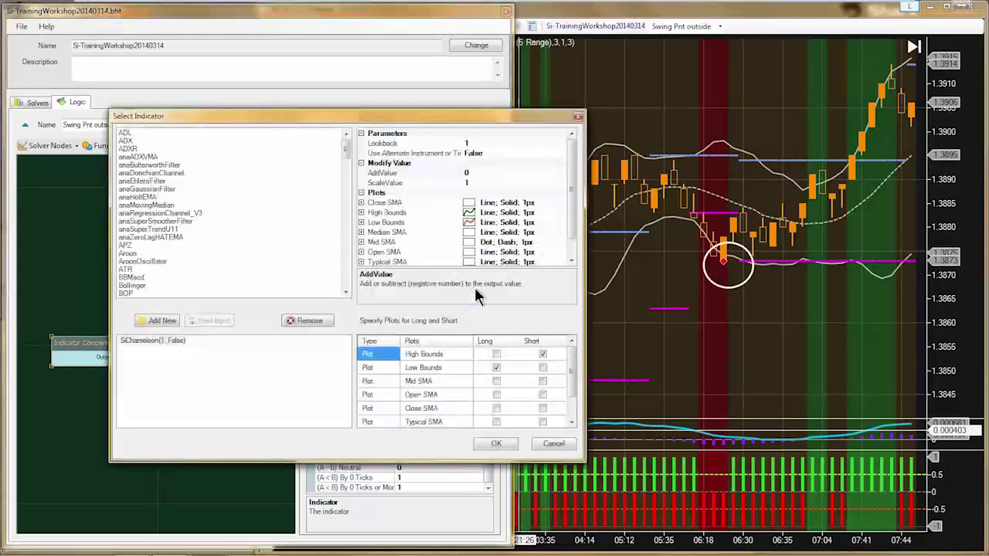
pyautogui.click(479, 364)
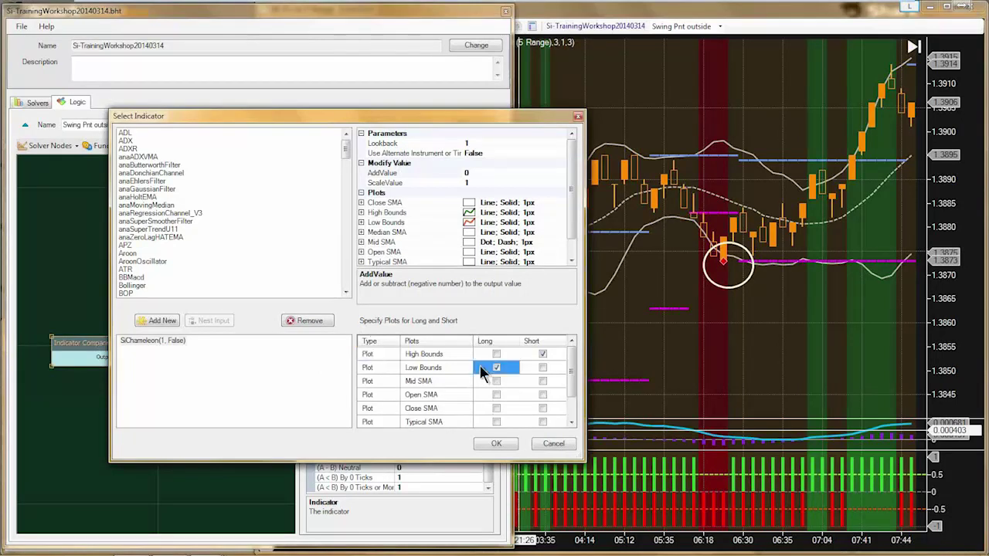
pyautogui.click(545, 442)
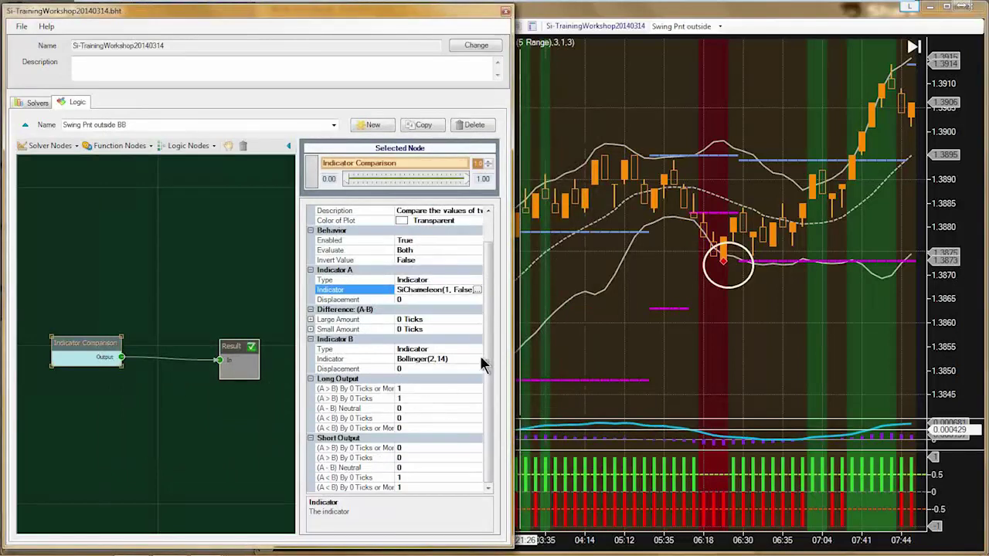
# Step: Set the first Long Output value to 0, clearing the invalid-value warning
pyautogui.click(403, 387)
pyautogui.press('BackSpace')
pyautogui.write('0')
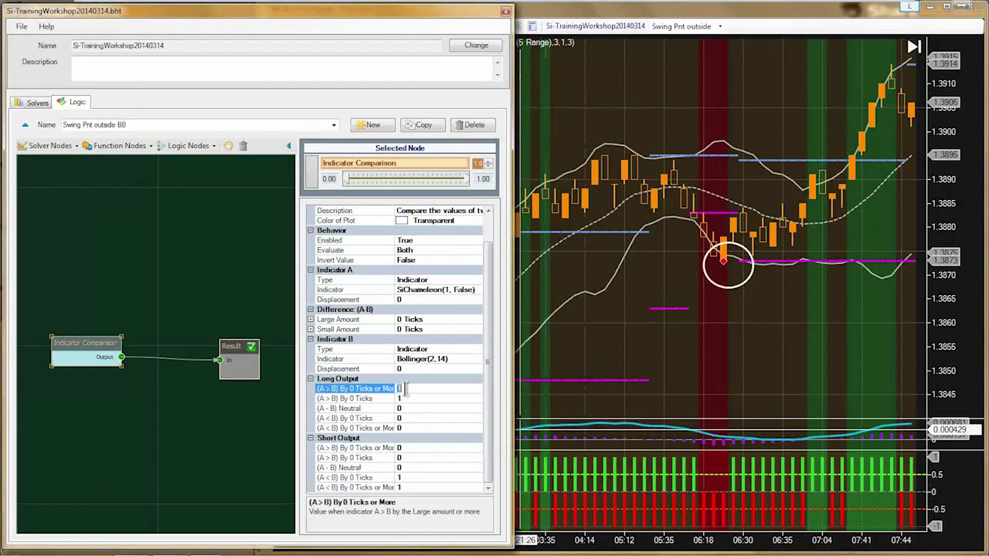
pyautogui.press('BackSpace')
pyautogui.press('Return')
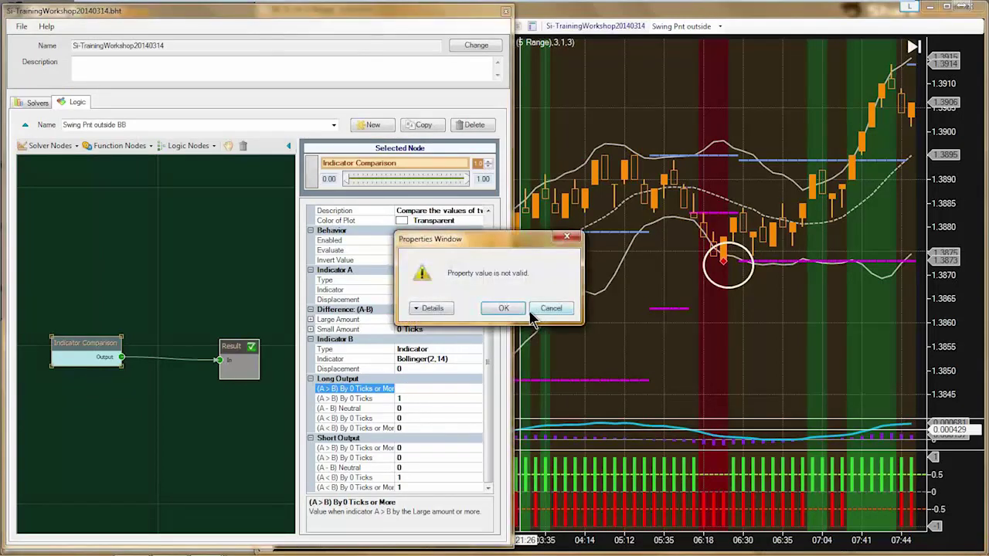
pyautogui.click(504, 309)
pyautogui.write('0')
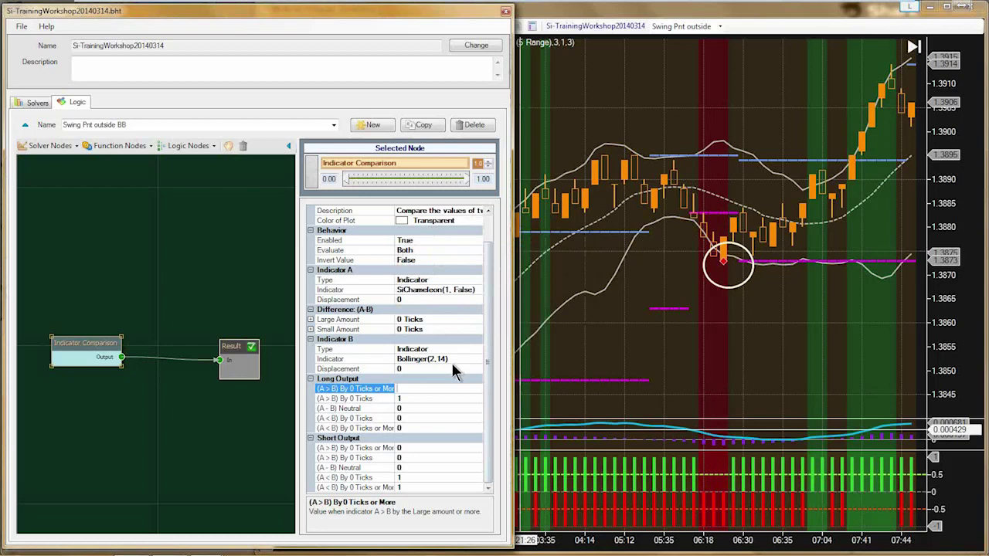
pyautogui.click(401, 398)
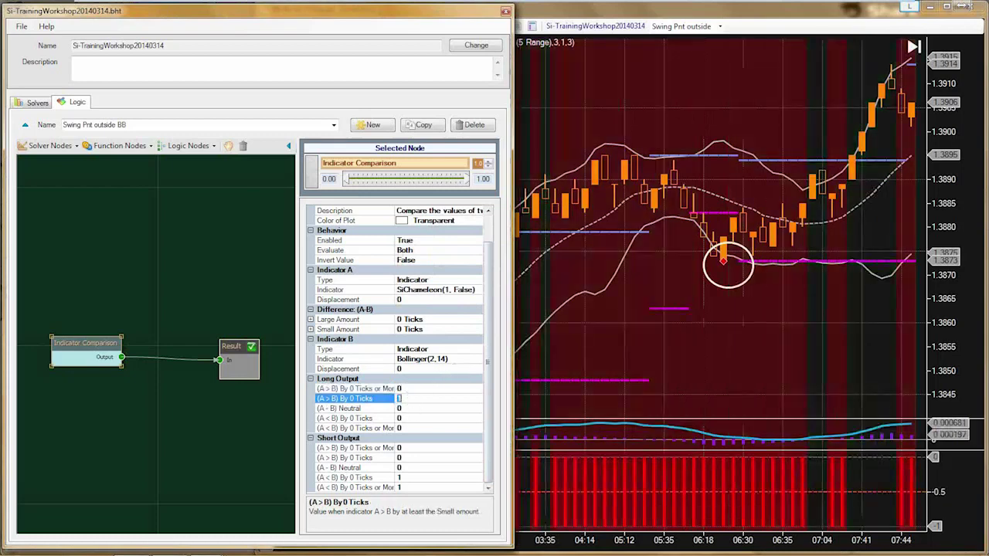
# Step: Finish Long Output as 0,0,0,0,1 and Short Output as 1,0,0,0,0
pyautogui.click(401, 478)
pyautogui.write('0')
pyautogui.click(406, 487)
pyautogui.write('0')
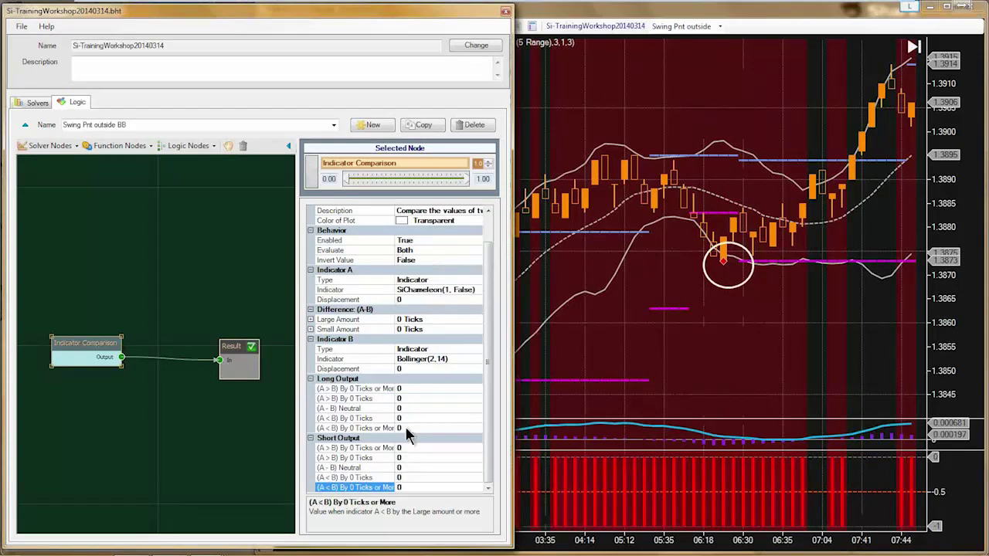
pyautogui.click(406, 428)
pyautogui.write('1')
pyautogui.click(405, 448)
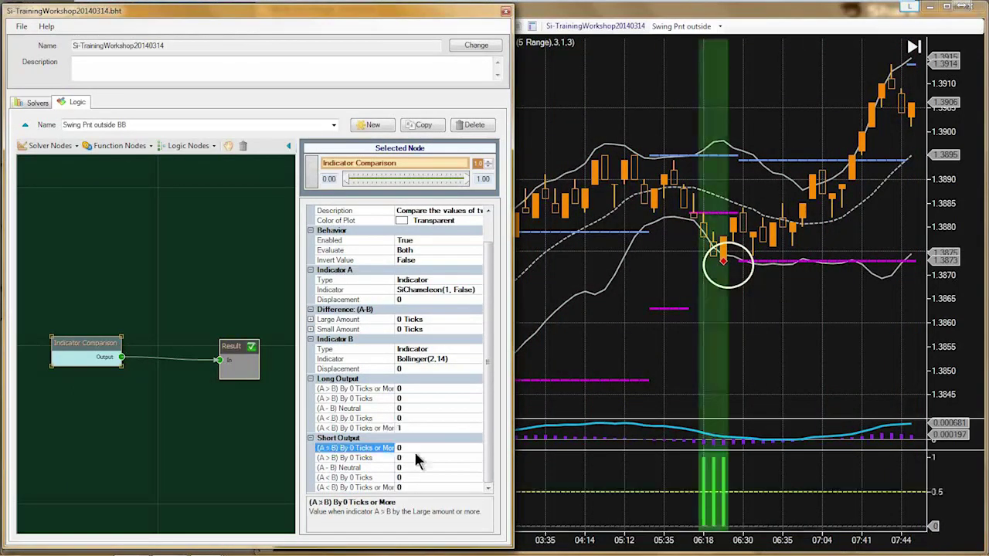
pyautogui.write('1')
pyautogui.click(409, 457)
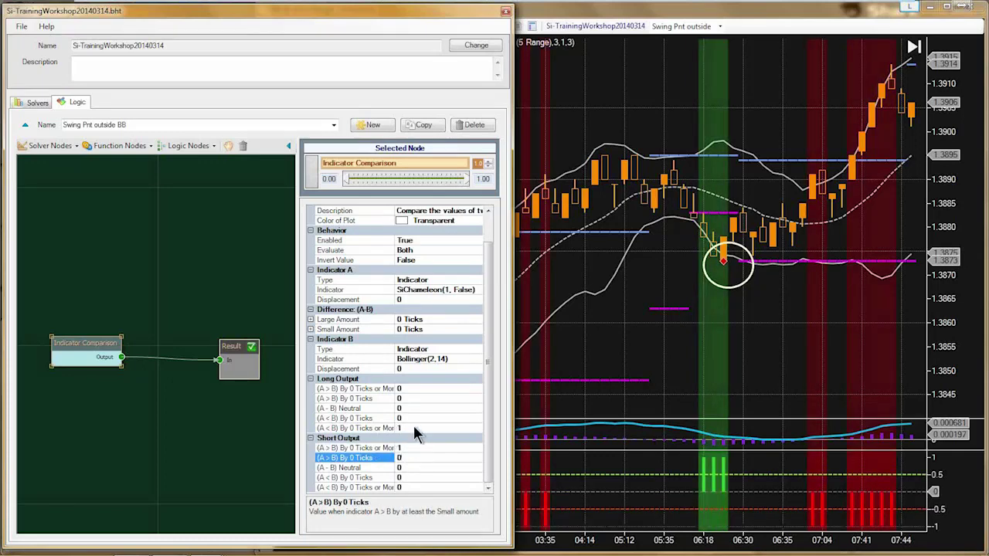
pyautogui.click(406, 429)
pyautogui.click(410, 447)
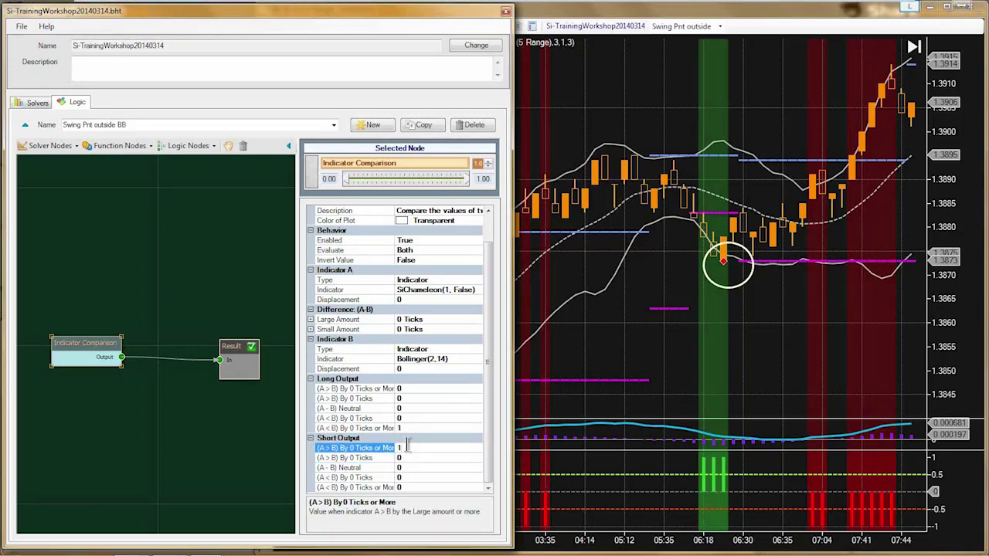
pyautogui.click(668, 301)
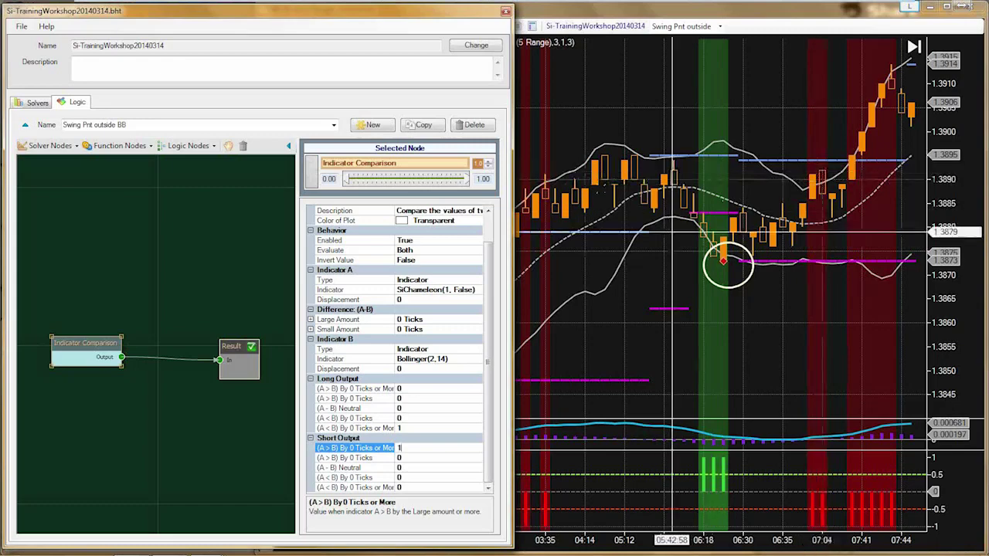
# Step: Change the 6E 03-14 chart interval from 5 Range to 5 Min
pyautogui.click(573, 114)
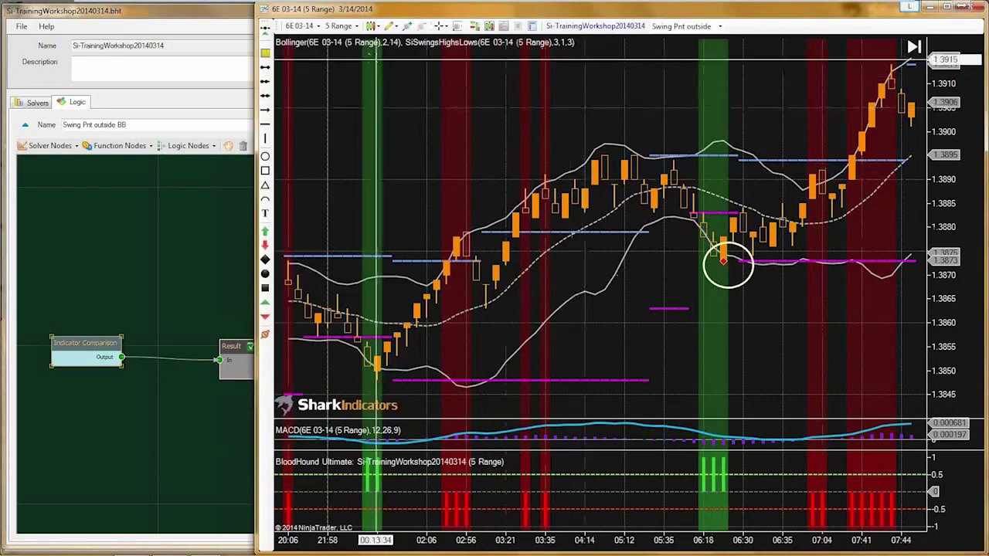
pyautogui.click(354, 26)
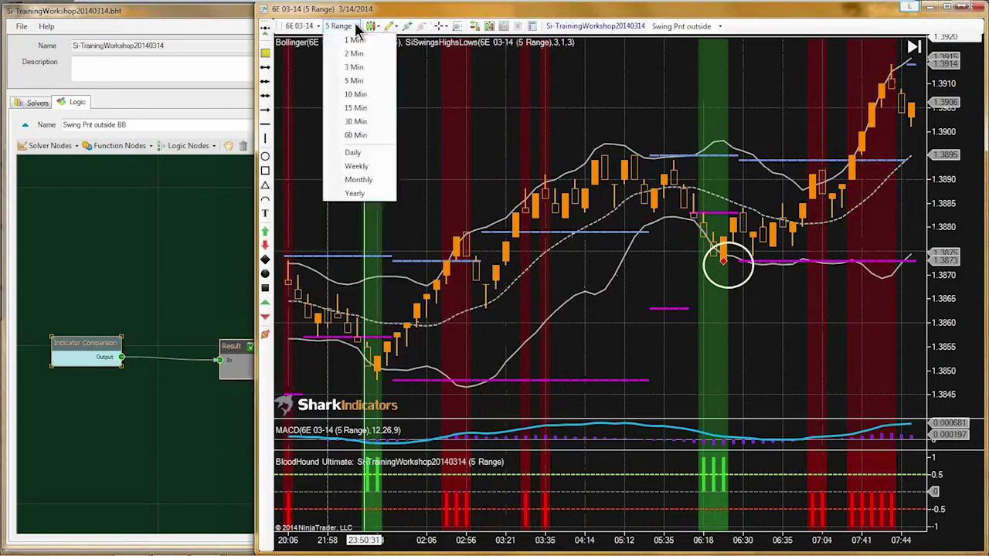
pyautogui.click(354, 81)
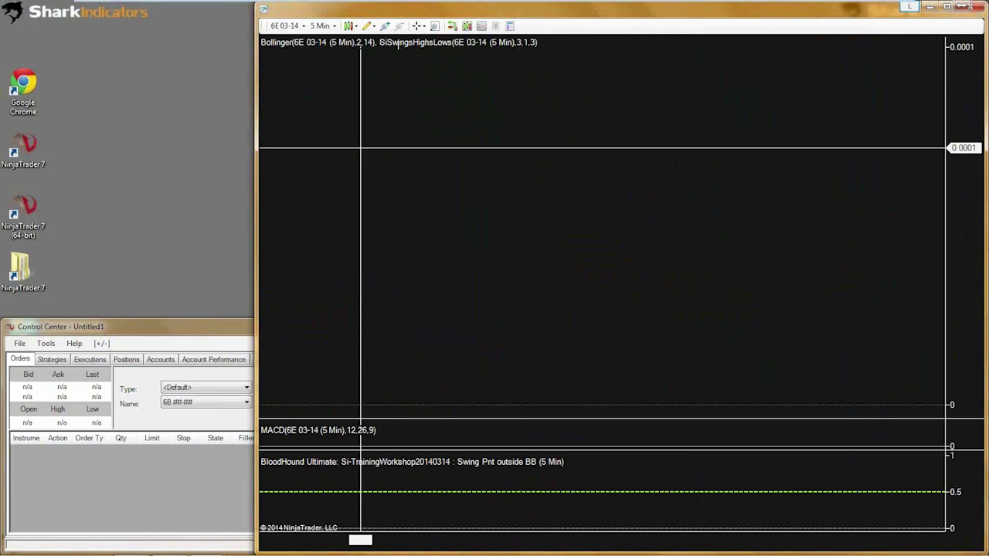
pyautogui.moveTo(360, 552)
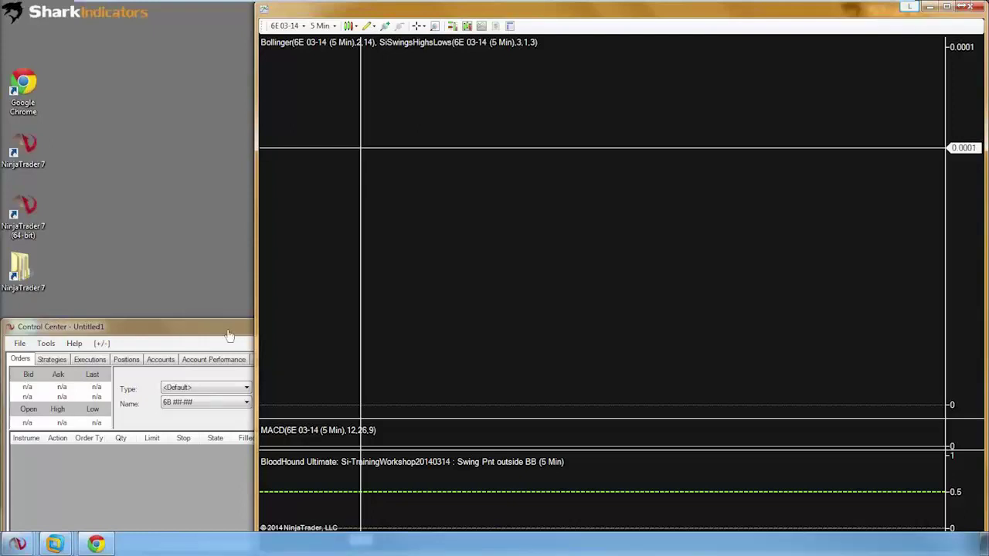
# Step: Connect to the Kinetick Live data feed from Control Center's File > Connect menu
pyautogui.click(152, 327)
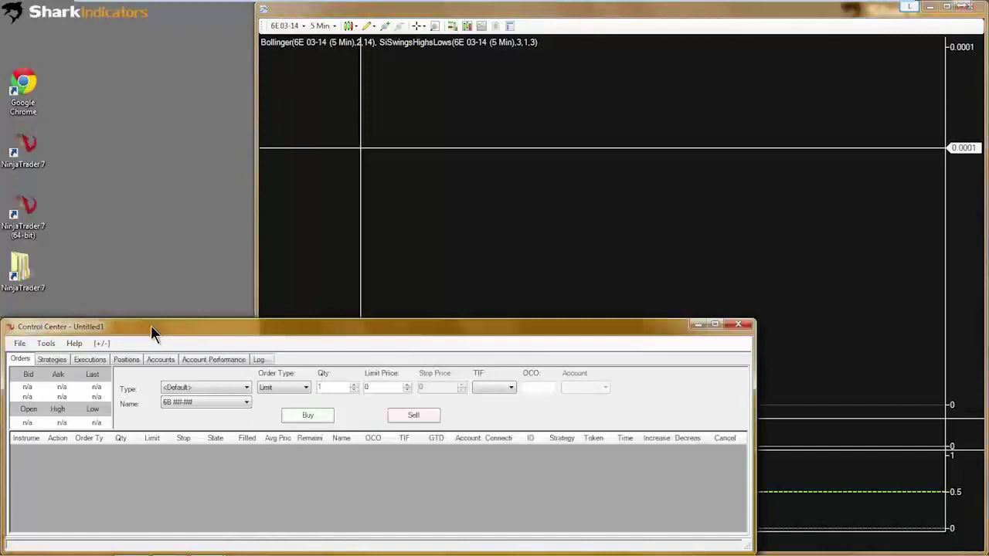
pyautogui.click(24, 348)
pyautogui.moveTo(108, 392)
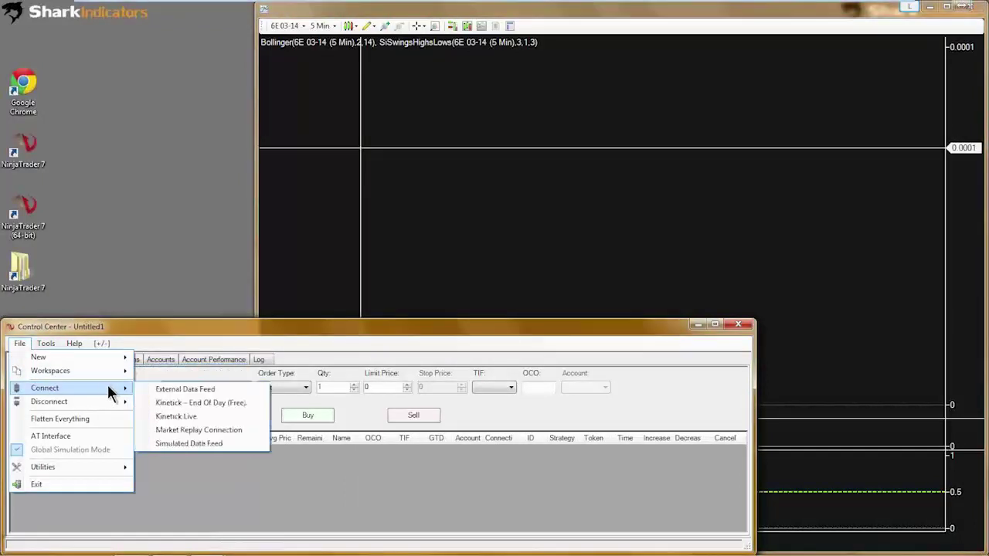
pyautogui.click(169, 417)
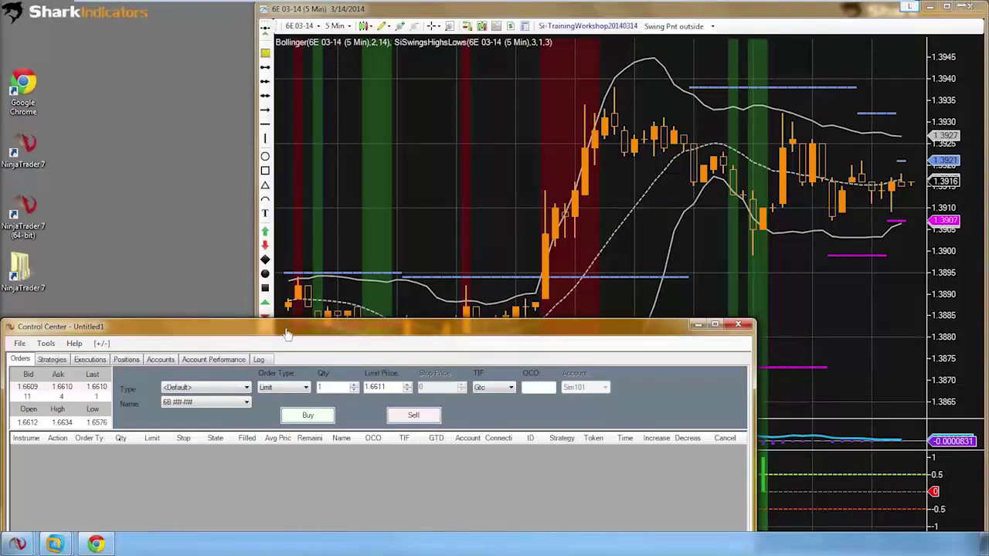
# Step: Turn on the crosshair and pan the 5 Min chart back in time
pyautogui.middleClick(435, 234)
pyautogui.click(435, 231)
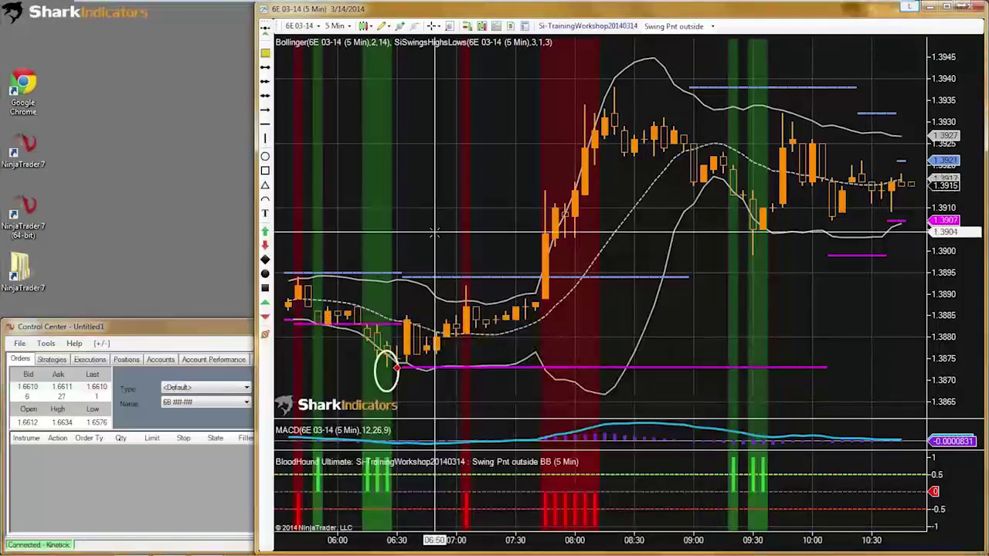
pyautogui.scroll(3, 480, 230)
pyautogui.scroll(2, 479, 230)
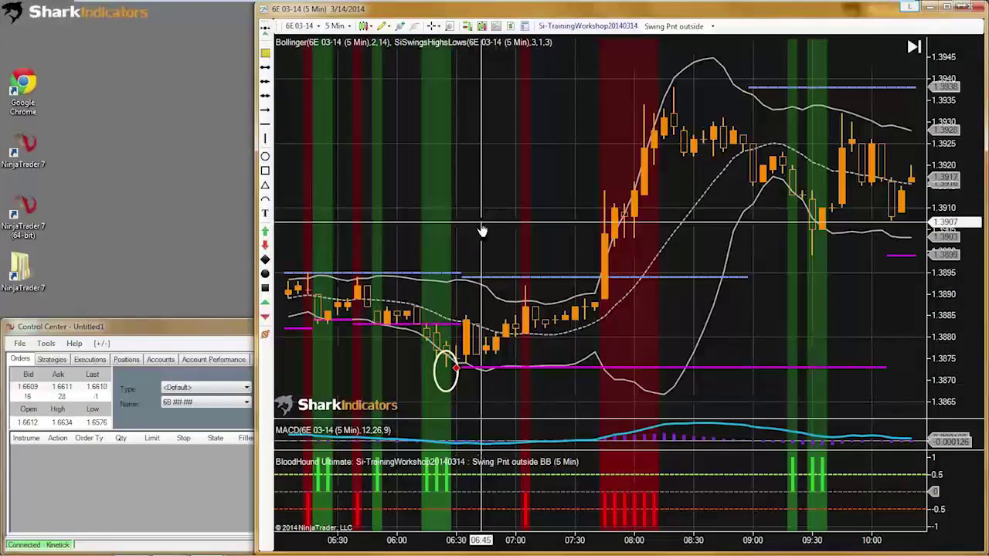
pyautogui.scroll(3, 497, 229)
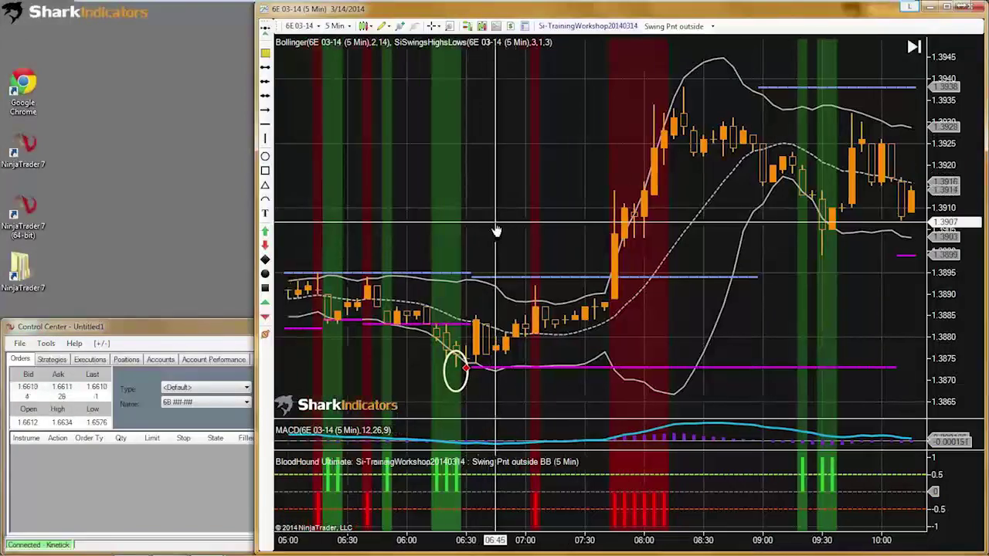
pyautogui.moveTo(517, 230); pyautogui.dragTo(680, 214)
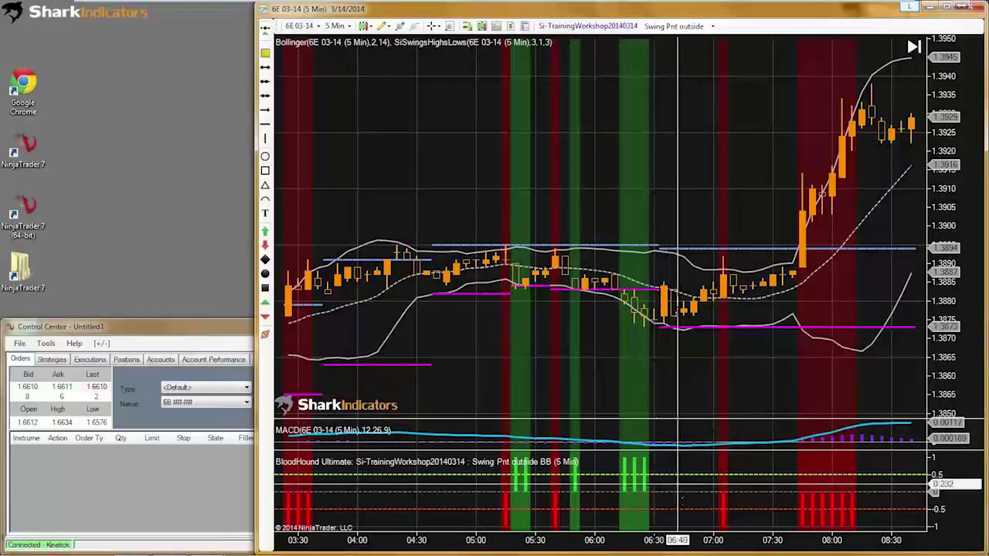
# Step: Keep scrolling back to inspect green shading at swing lows below the lower band
pyautogui.scroll(5, 680, 421)
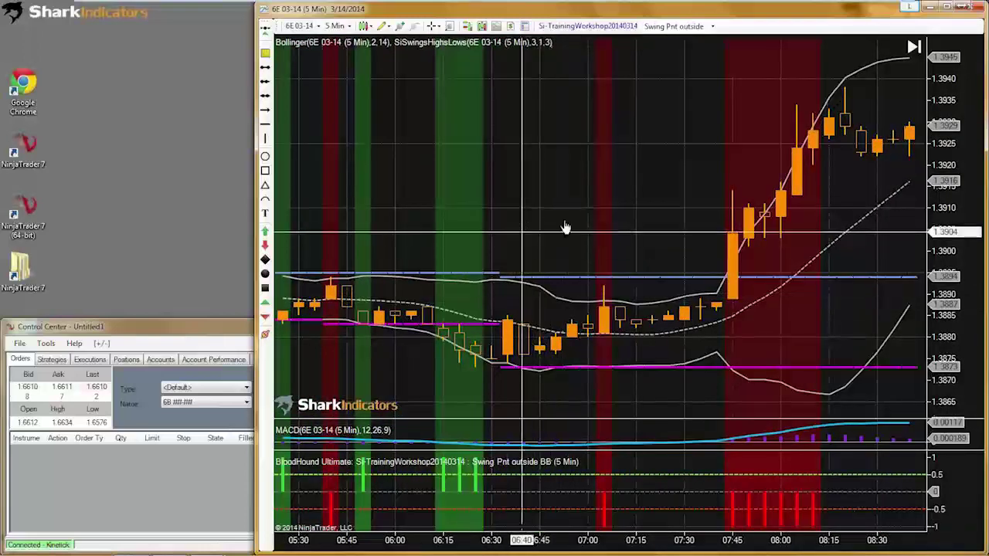
pyautogui.scroll(2, 567, 227)
pyautogui.moveTo(592, 223); pyautogui.dragTo(649, 232)
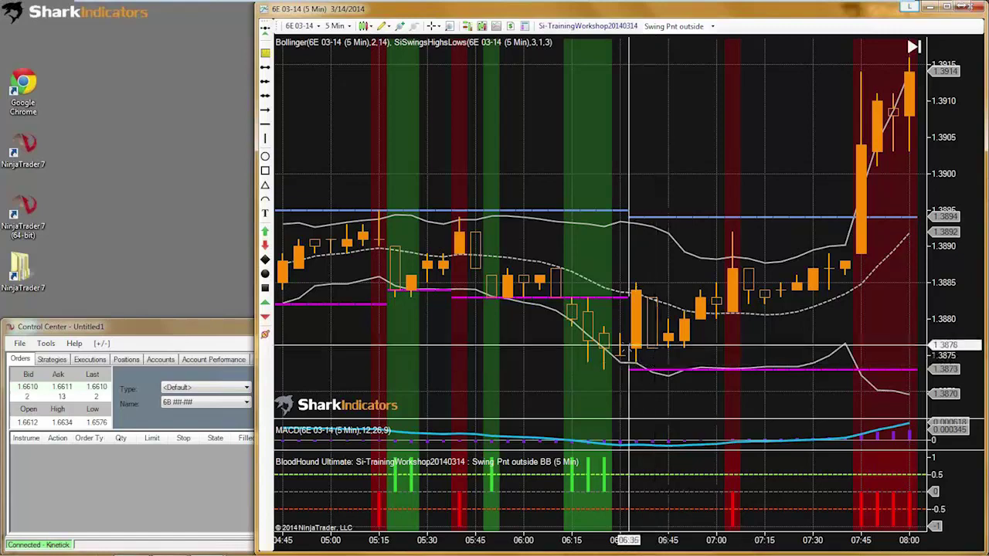
pyautogui.scroll(3, 657, 363)
pyautogui.scroll(2, 657, 360)
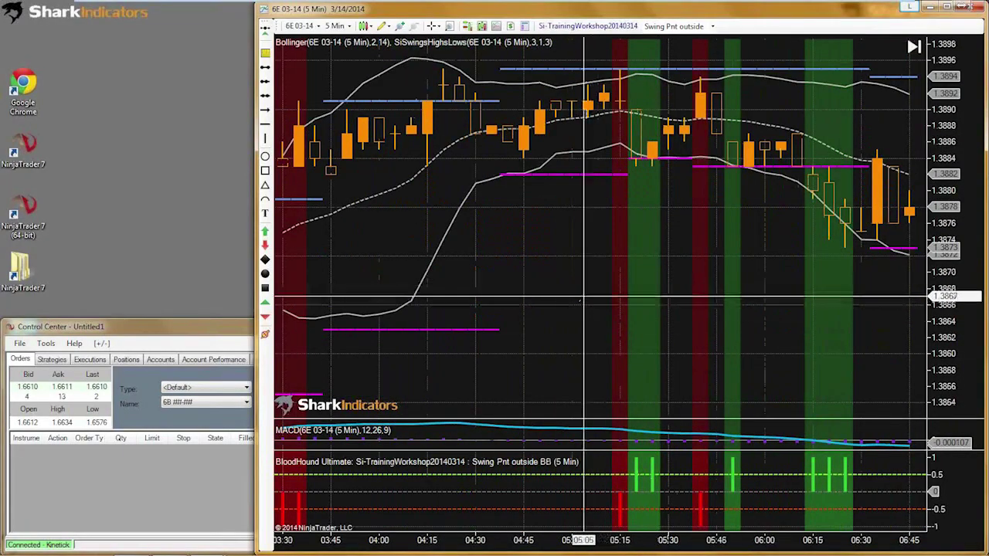
pyautogui.scroll(1, 575, 302)
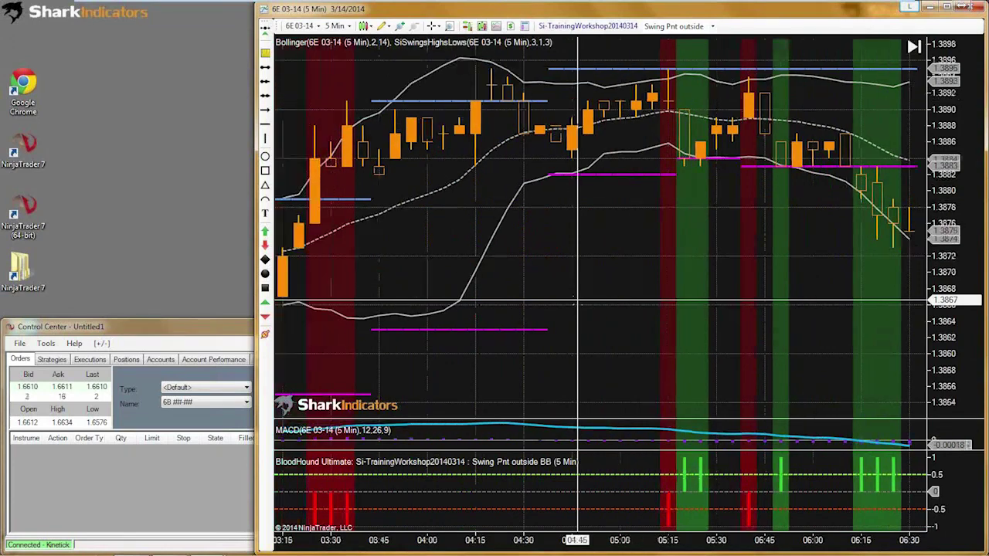
pyautogui.scroll(5, 575, 301)
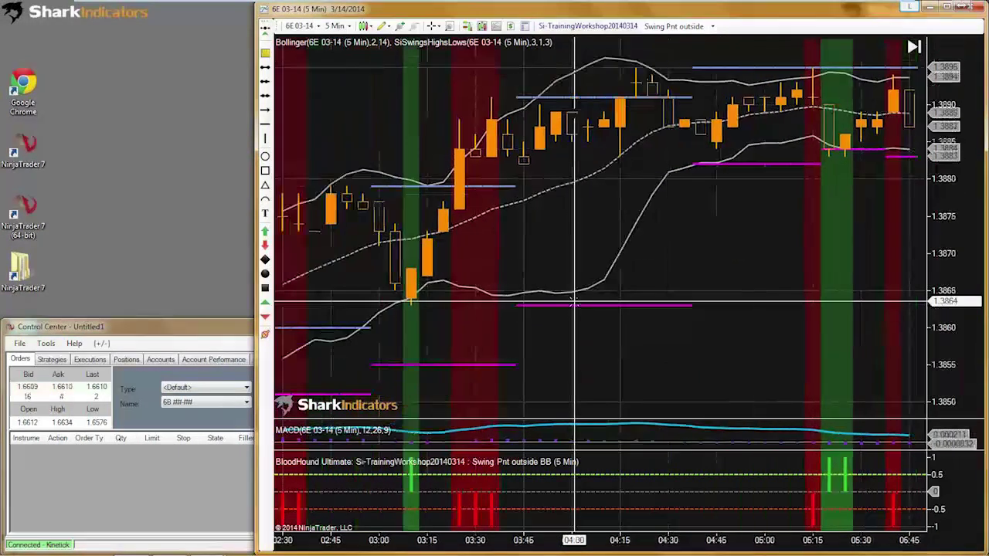
pyautogui.scroll(10, 575, 301)
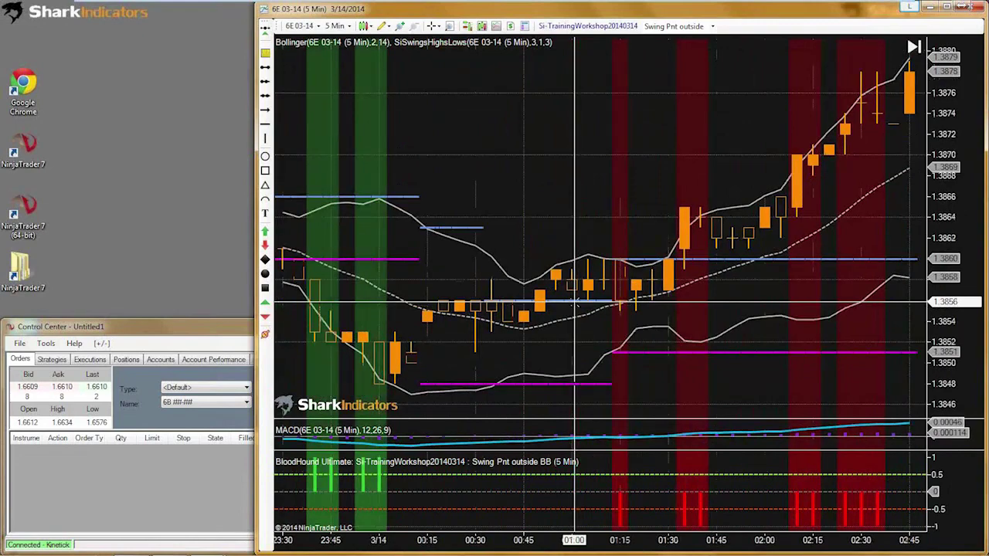
pyautogui.scroll(4, 574, 301)
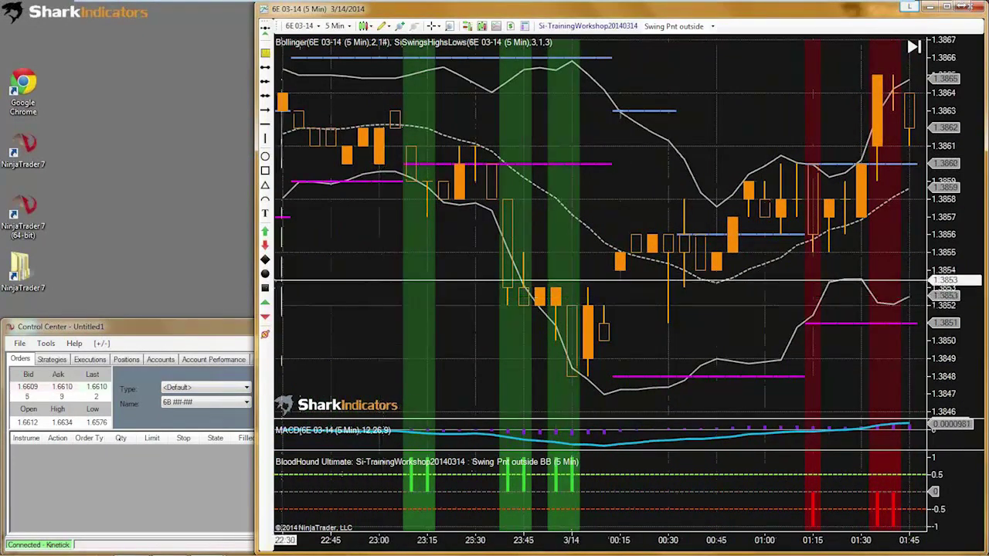
# Step: Mark the two swing lows with red diamonds, then bring up the instrument list
pyautogui.click(619, 377)
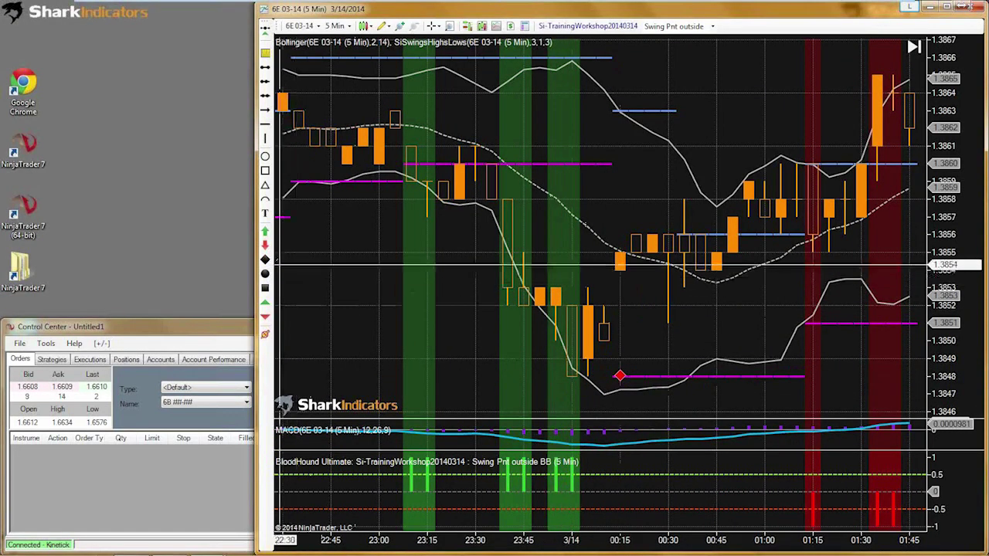
pyautogui.click(265, 260)
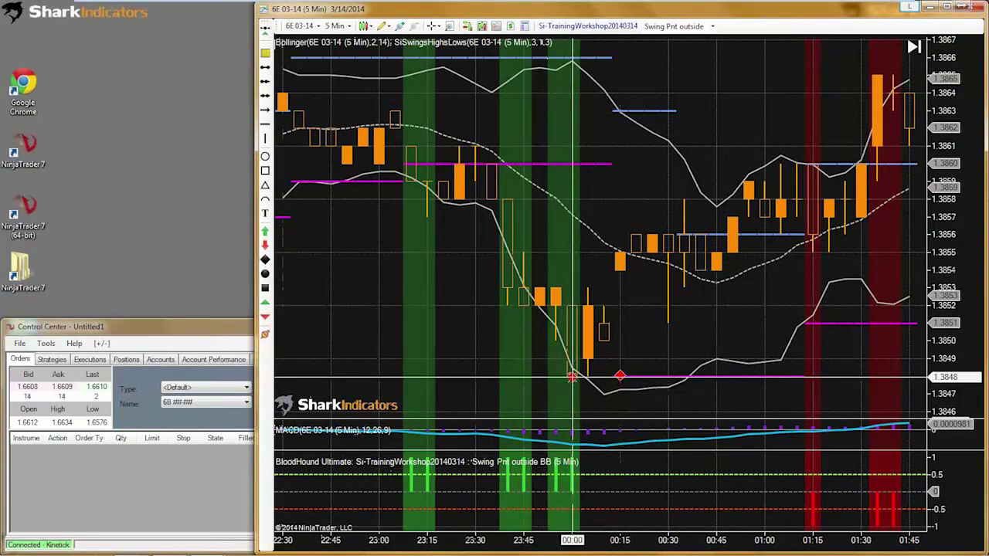
pyautogui.click(572, 378)
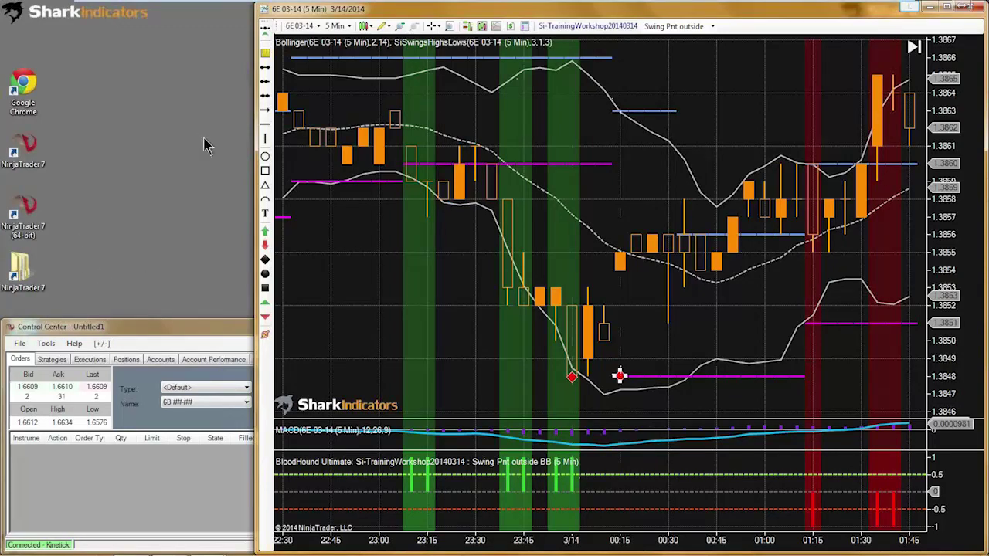
pyautogui.click(302, 25)
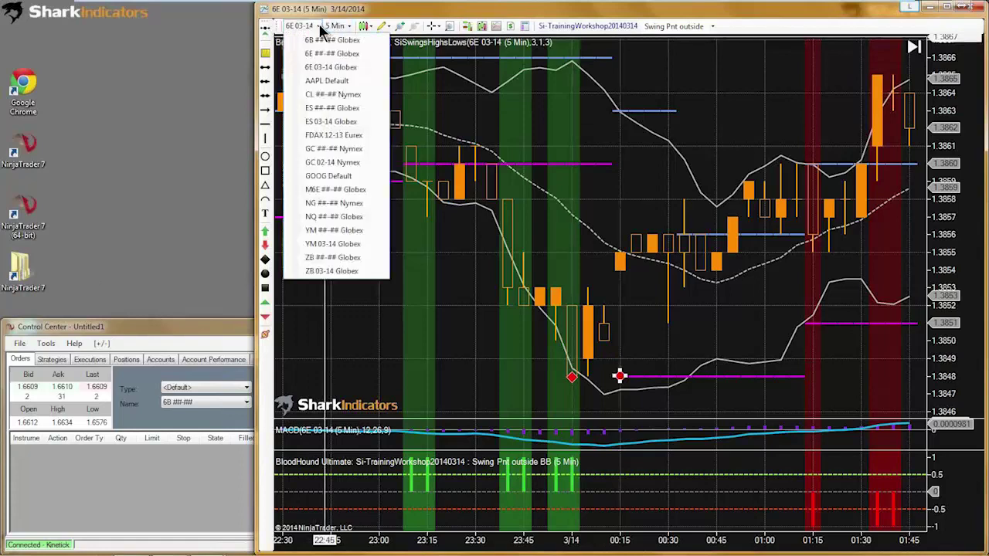
# Step: Switch the 5-minute chart to ES ##-##, turn on the crosshair and pan back to earlier swing-low bars
pyautogui.click(319, 110)
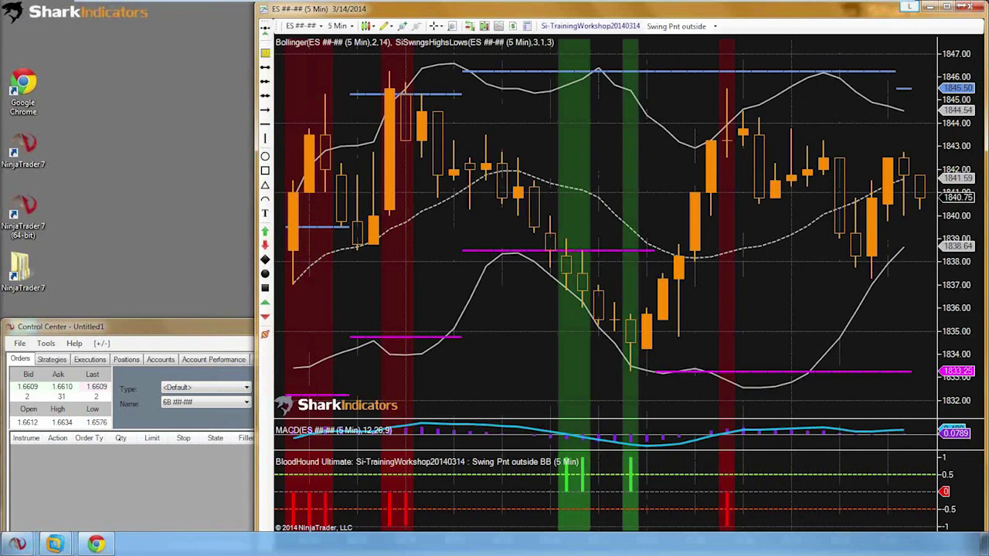
pyautogui.middleClick(521, 353)
pyautogui.scroll(3, 524, 371)
pyautogui.scroll(12, 524, 384)
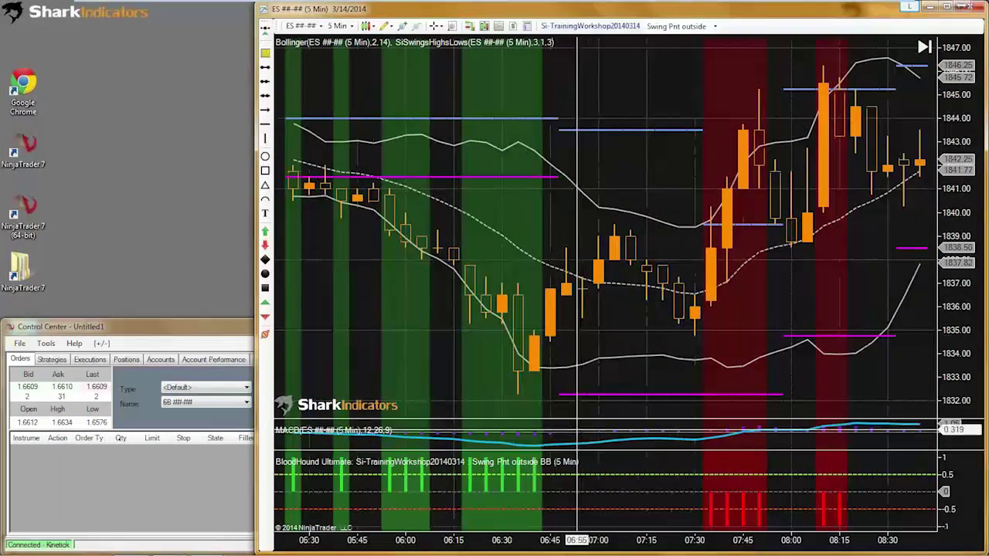
pyautogui.scroll(6, 565, 412)
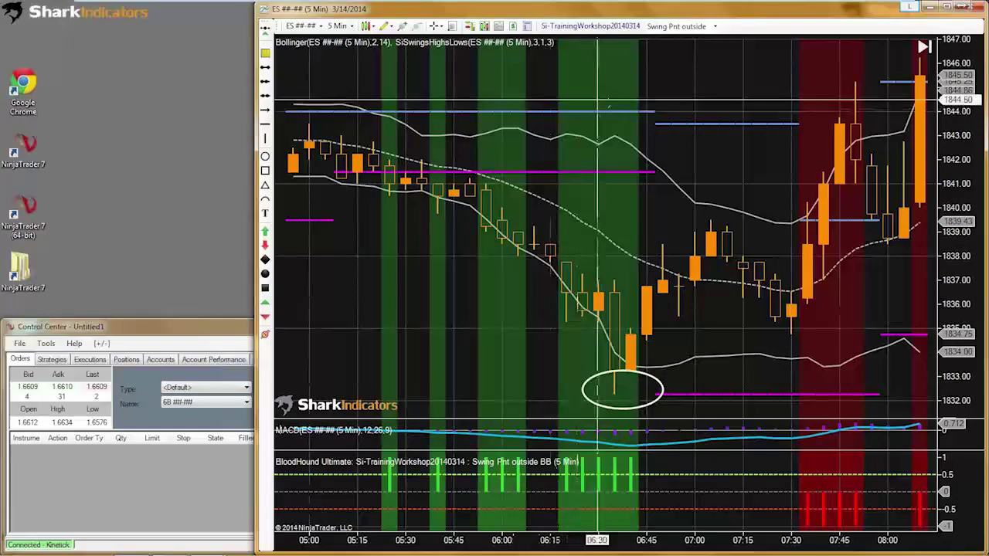
pyautogui.moveTo(711, 155); pyautogui.dragTo(814, 159)
# Step: Open the BloodHound strategy editor and move and enlarge its window
pyautogui.click(585, 28)
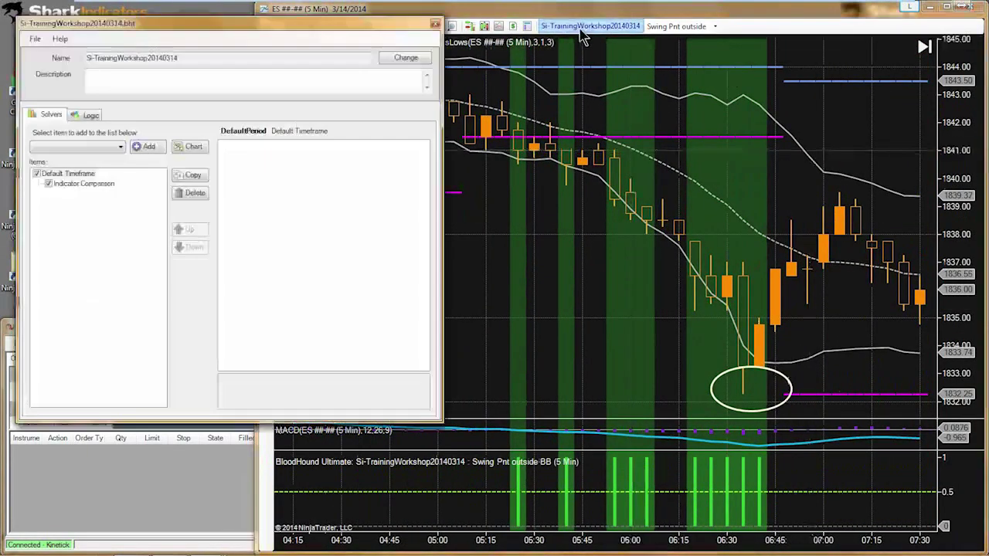
pyautogui.moveTo(185, 25); pyautogui.dragTo(171, 9)
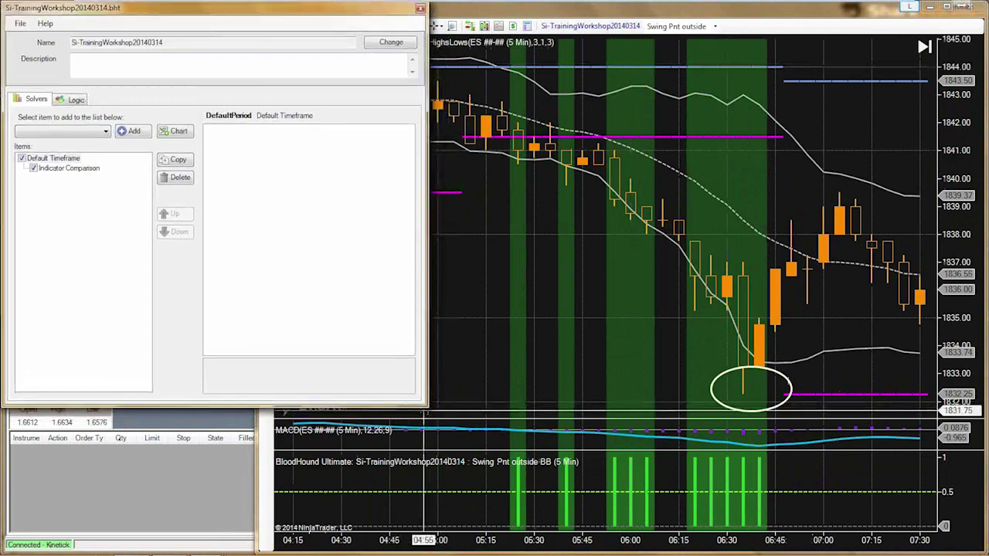
pyautogui.moveTo(427, 405); pyautogui.dragTo(501, 533)
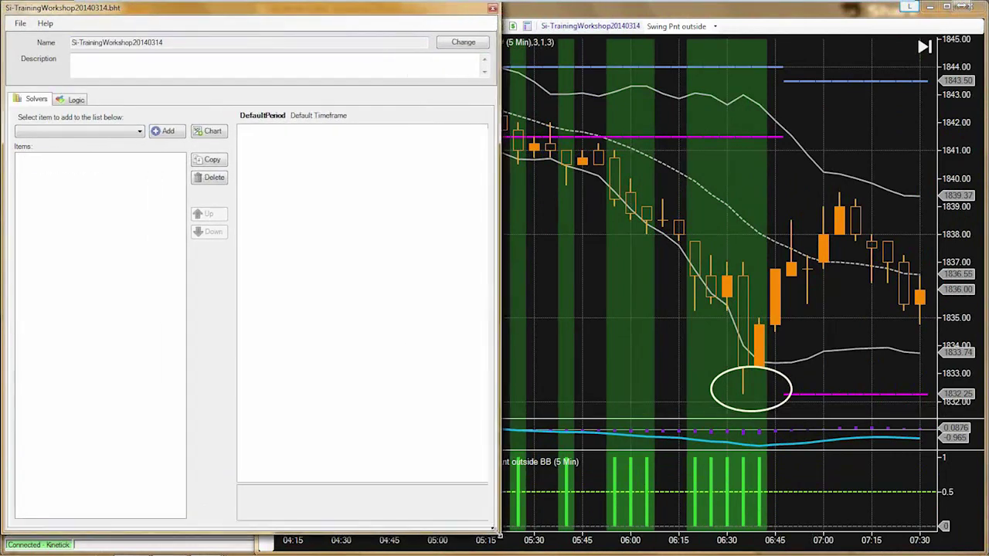
# Step: Show the Swing Pnt outside BB logic graph and inspect the Indicator Comparison node's settings
pyautogui.click(76, 96)
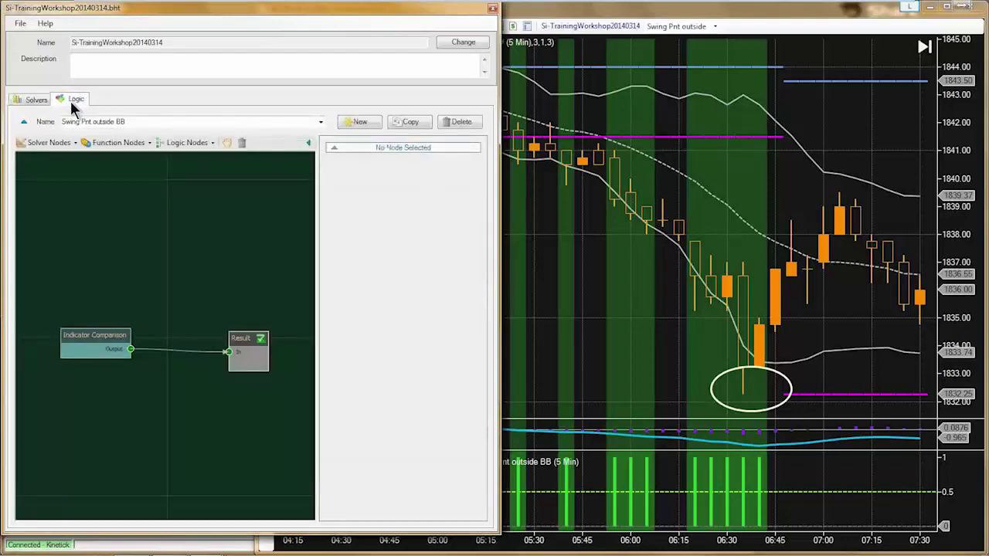
pyautogui.click(107, 338)
pyautogui.moveTo(107, 338)
pyautogui.mouseDown()
pyautogui.moveTo(91, 337)
pyautogui.moveTo(107, 337)
pyautogui.mouseUp()
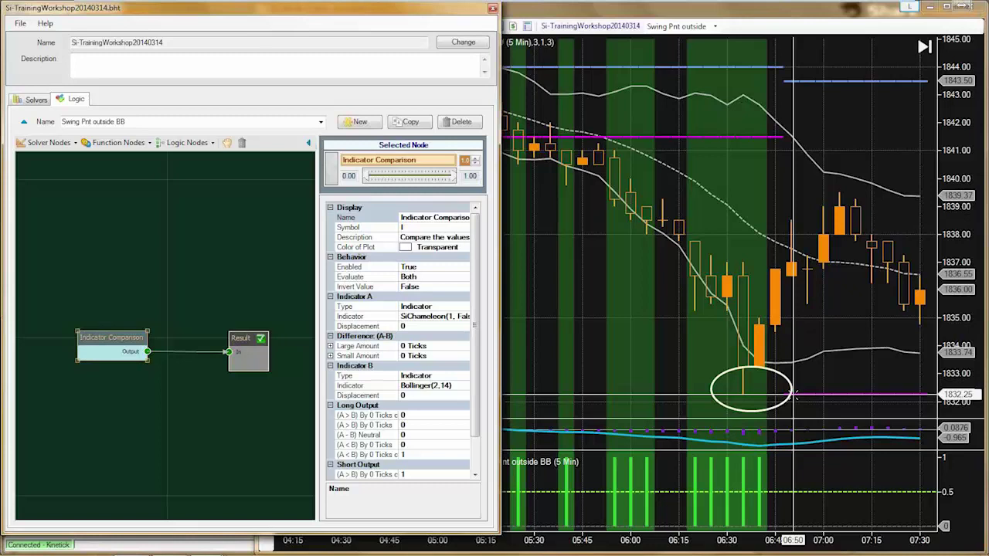
pyautogui.click(67, 147)
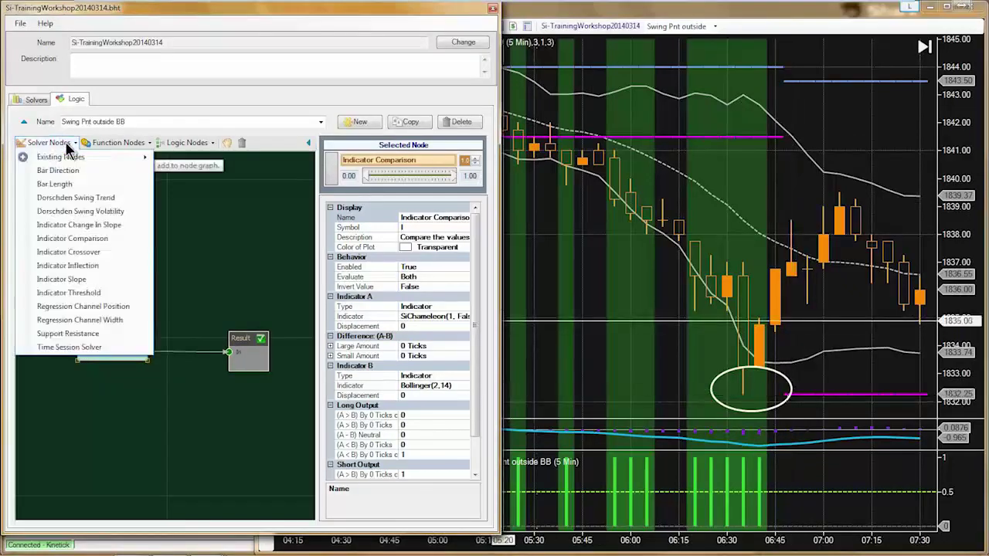
# Step: Add an Indicator Comparison solver node and position it just below the existing comparison
pyautogui.click(77, 238)
pyautogui.moveTo(175, 339); pyautogui.dragTo(97, 383)
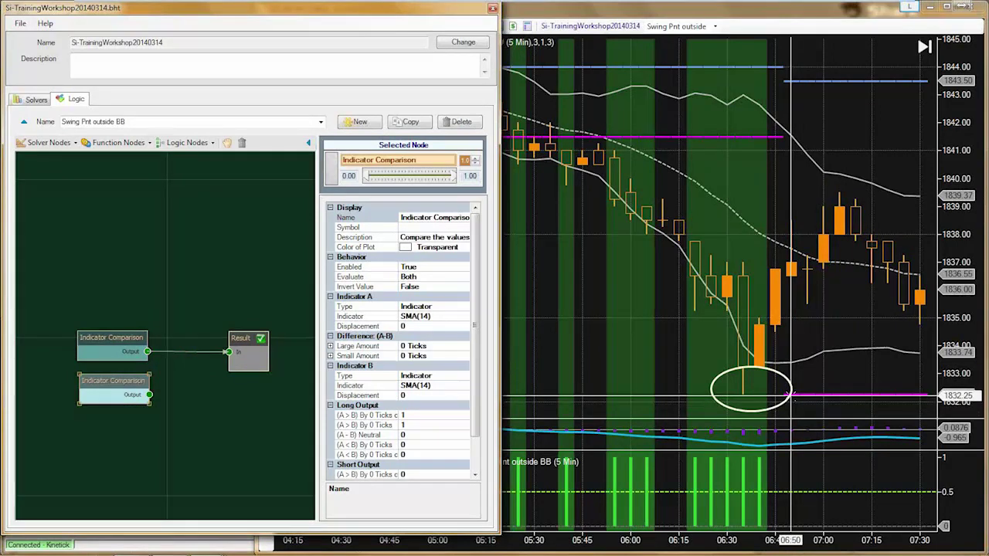
pyautogui.click(789, 395)
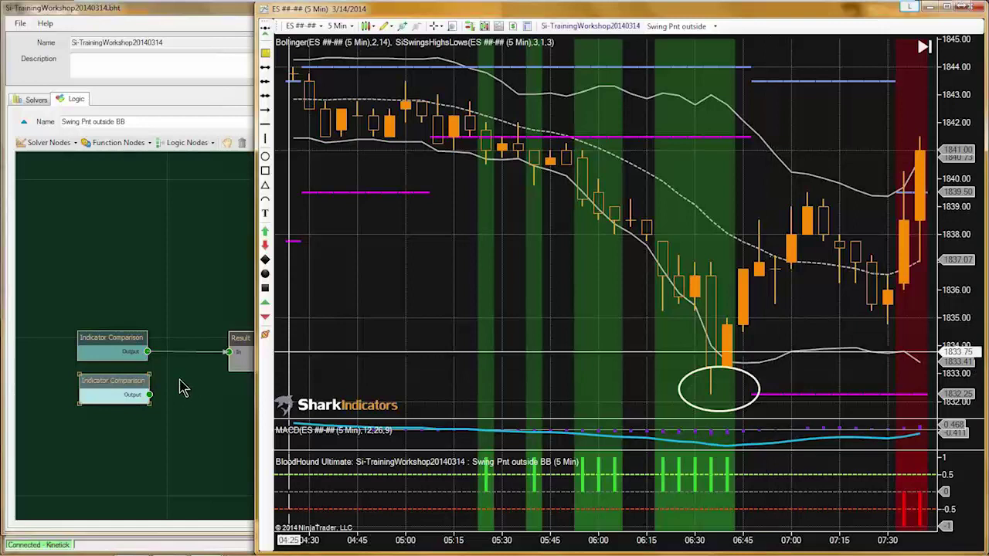
pyautogui.click(113, 383)
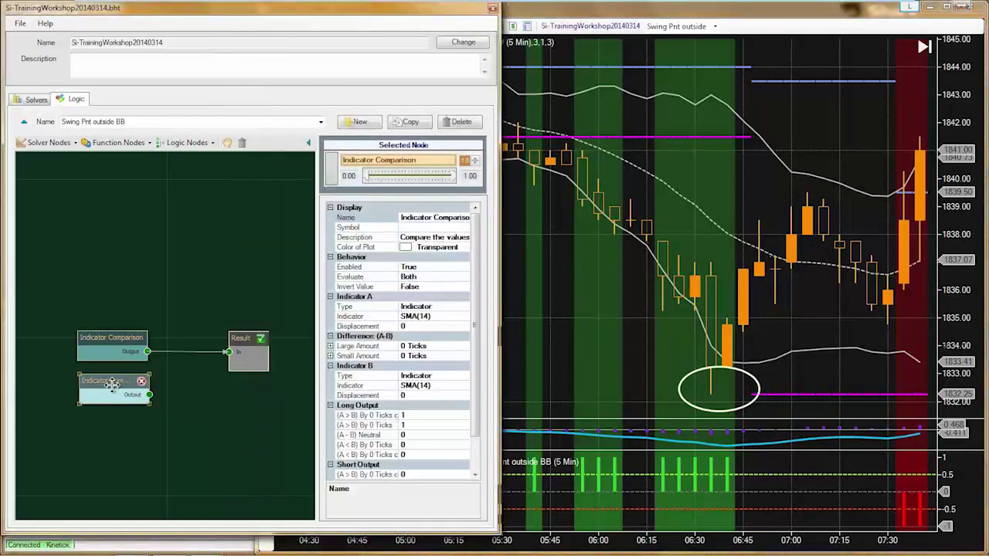
pyautogui.moveTo(113, 382); pyautogui.dragTo(113, 388)
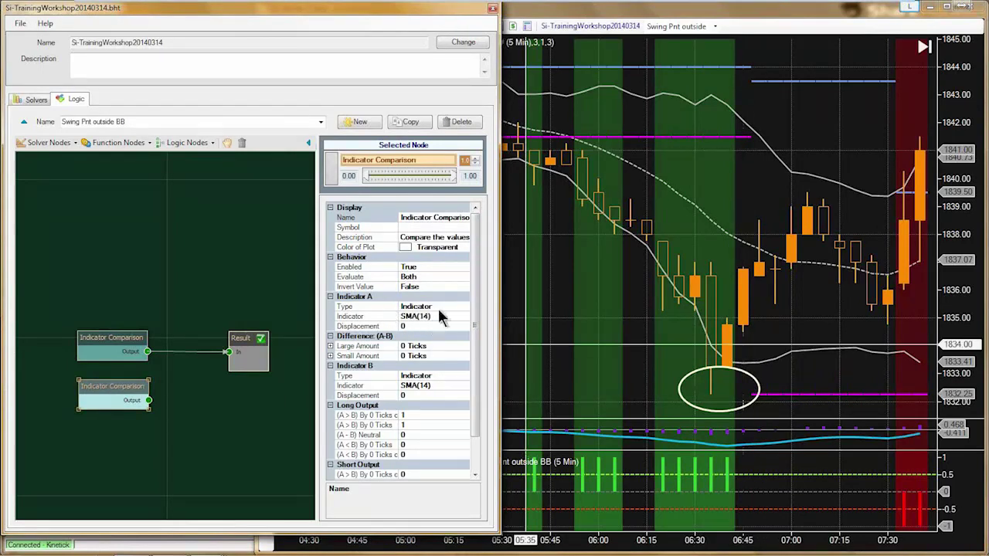
# Step: Set the new node's Indicator A data type to Closing Price
pyautogui.click(463, 304)
pyautogui.click(463, 306)
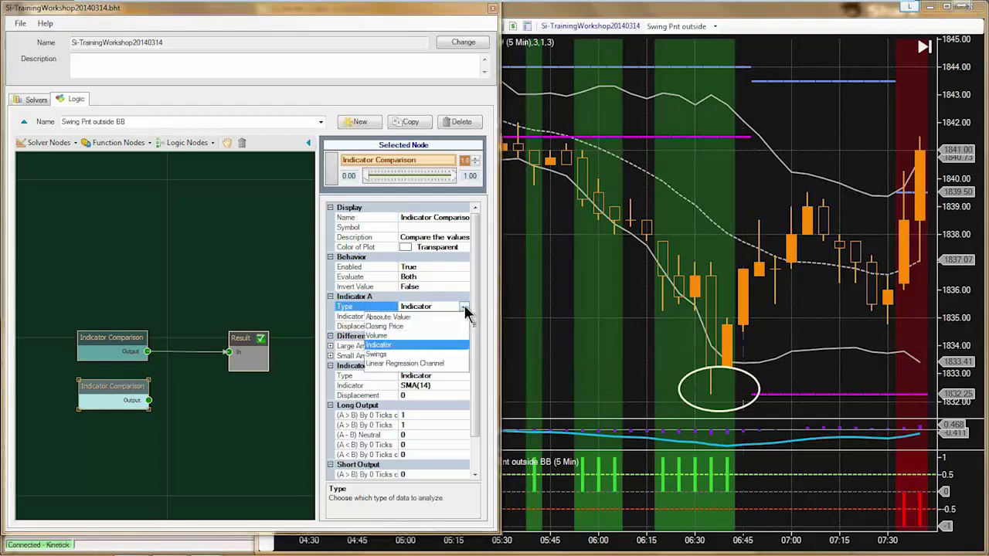
pyautogui.click(382, 326)
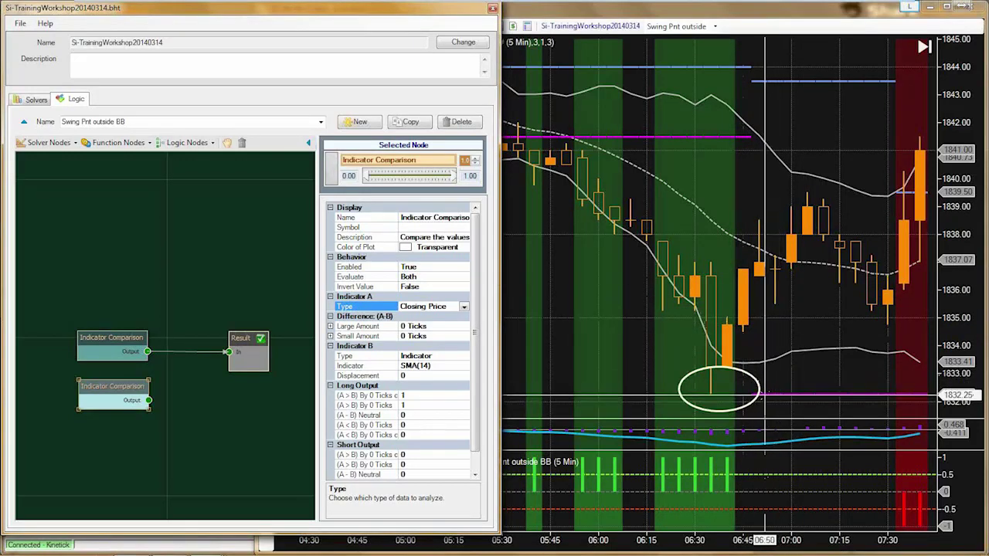
# Step: Set Indicator B to SiSwingsHighsLows(3,1,3) using Widest Bottoms for long and Widest Tops for short
pyautogui.click(414, 365)
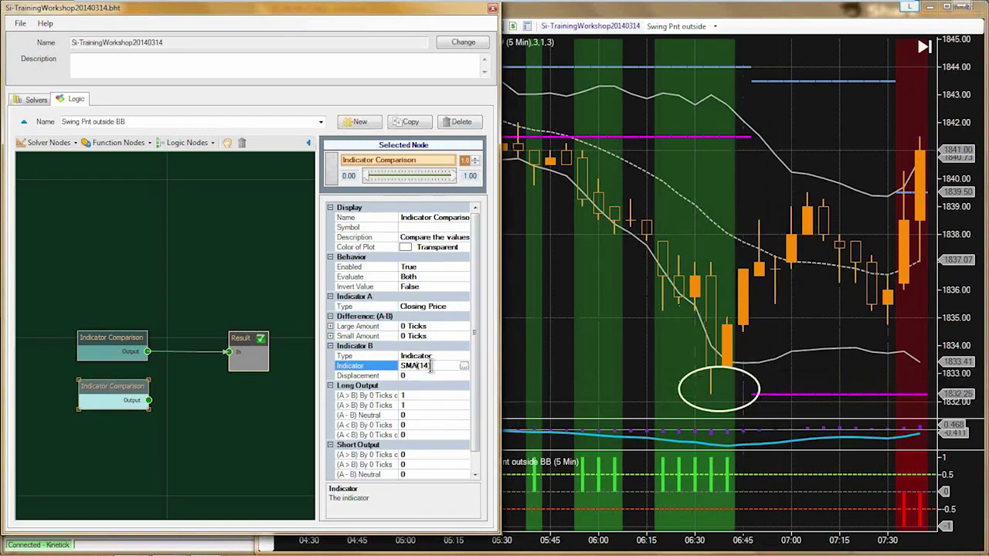
pyautogui.click(464, 367)
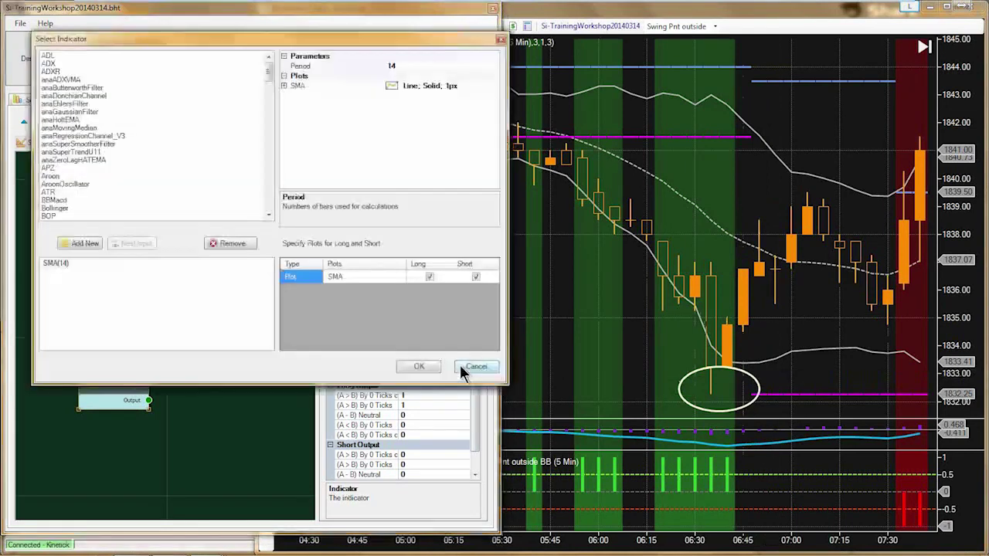
pyautogui.click(54, 209)
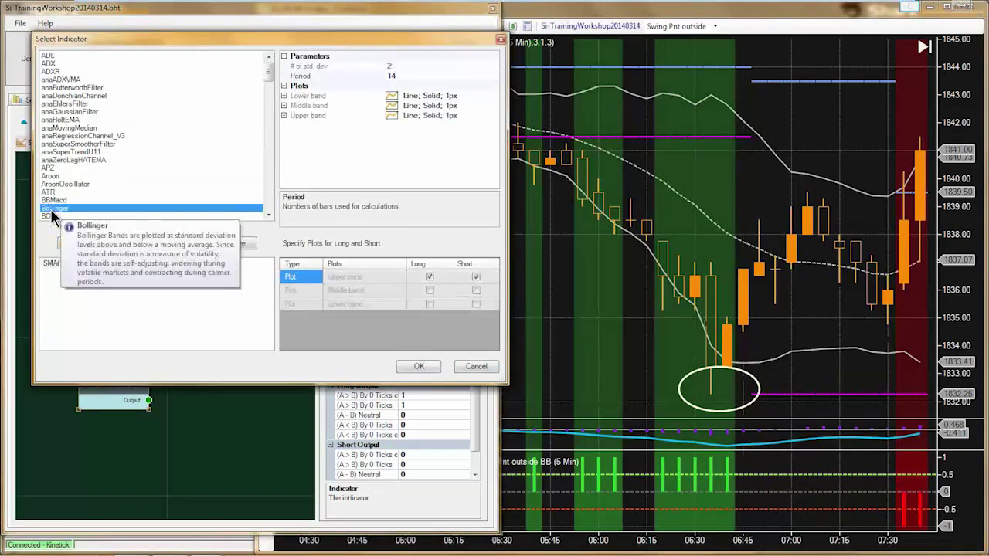
pyautogui.press('s')
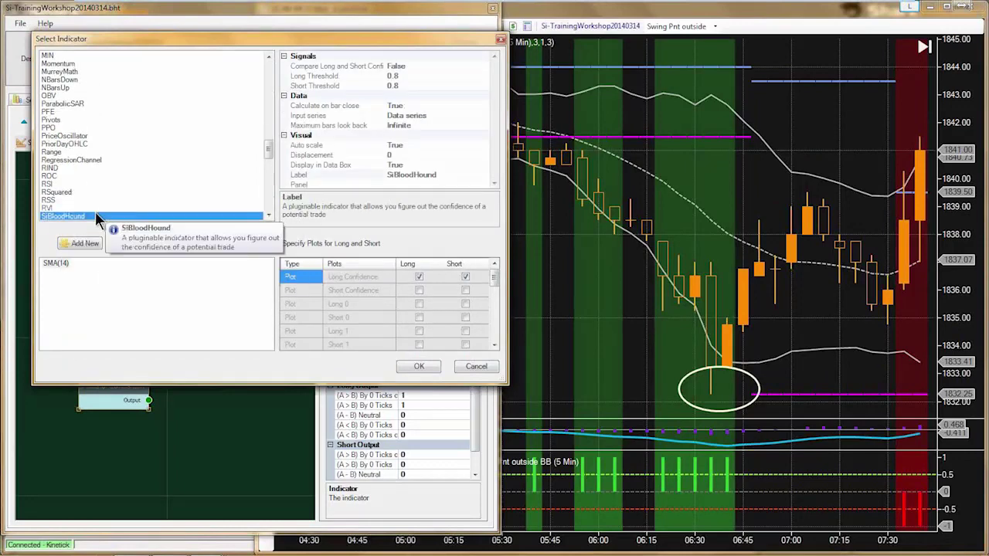
pyautogui.scroll(-2, 87, 219)
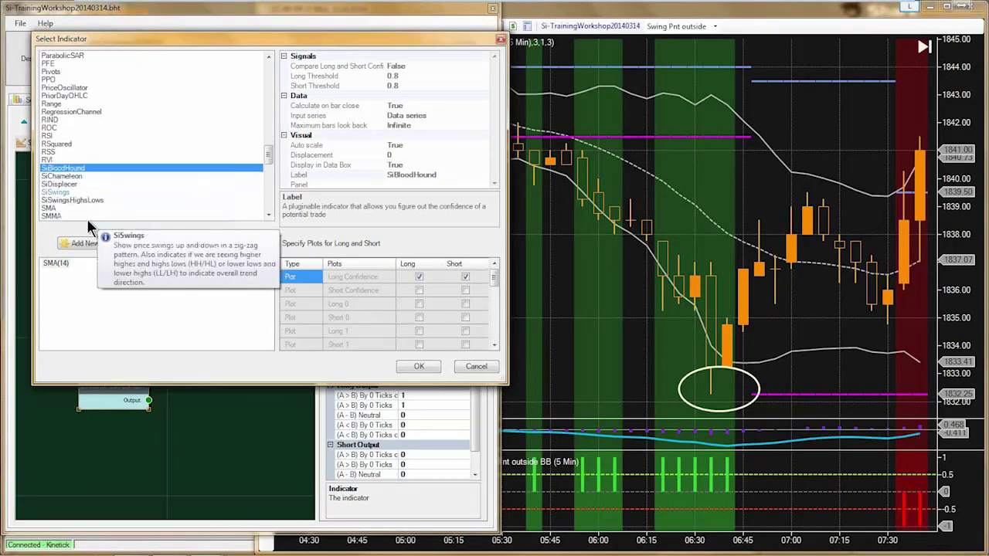
pyautogui.click(62, 202)
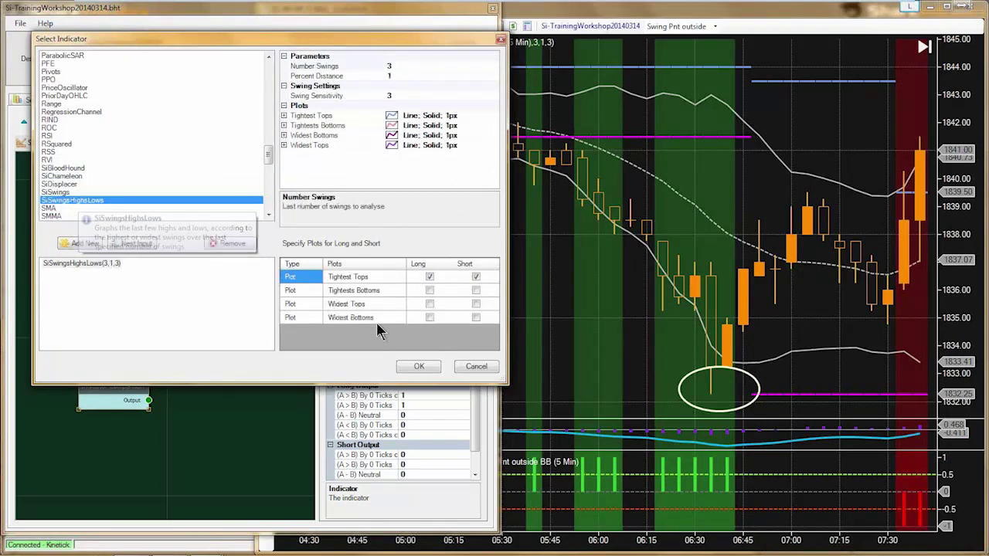
pyautogui.click(429, 319)
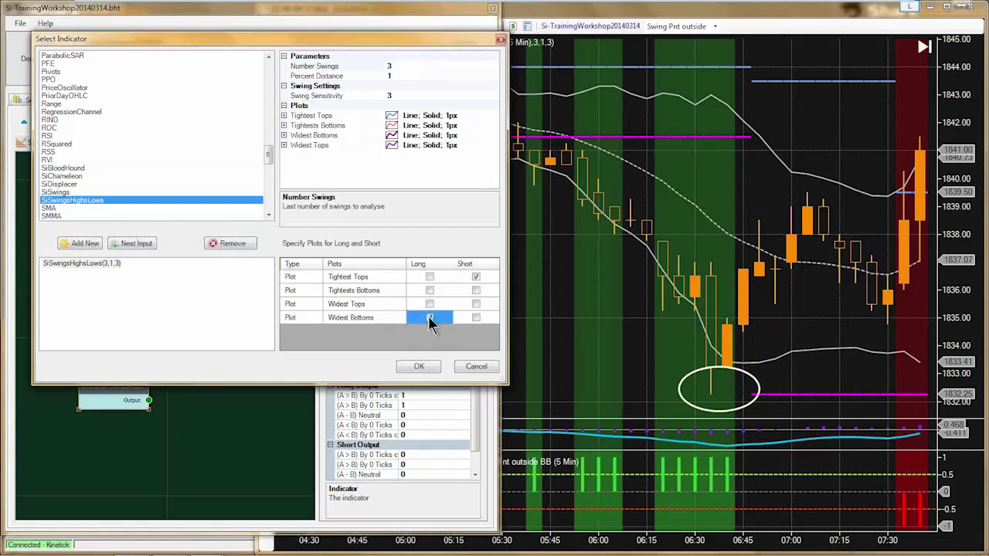
pyautogui.click(476, 305)
pyautogui.click(419, 366)
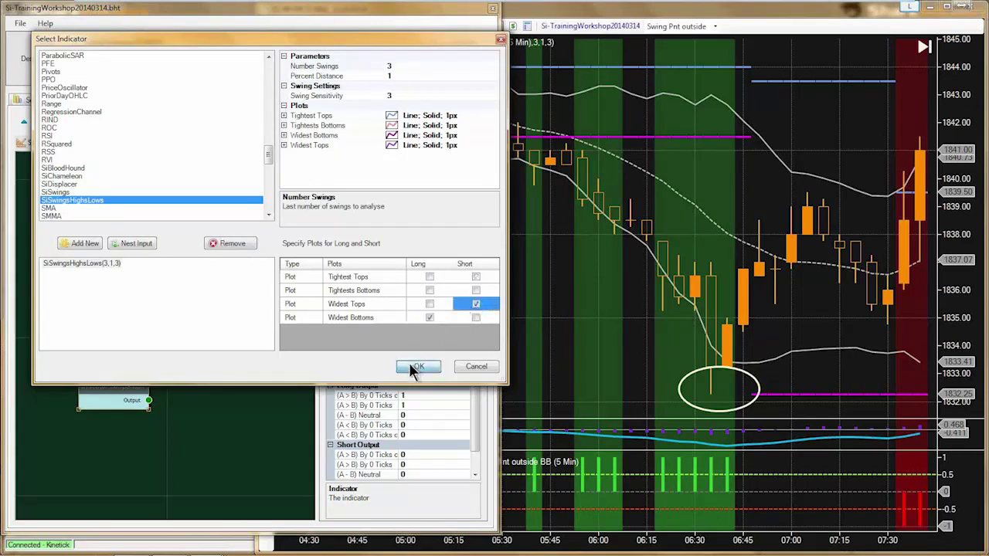
# Step: Wire the second comparison node's Output to Result's In port, then return to the chart
pyautogui.moveTo(148, 399); pyautogui.dragTo(227, 353)
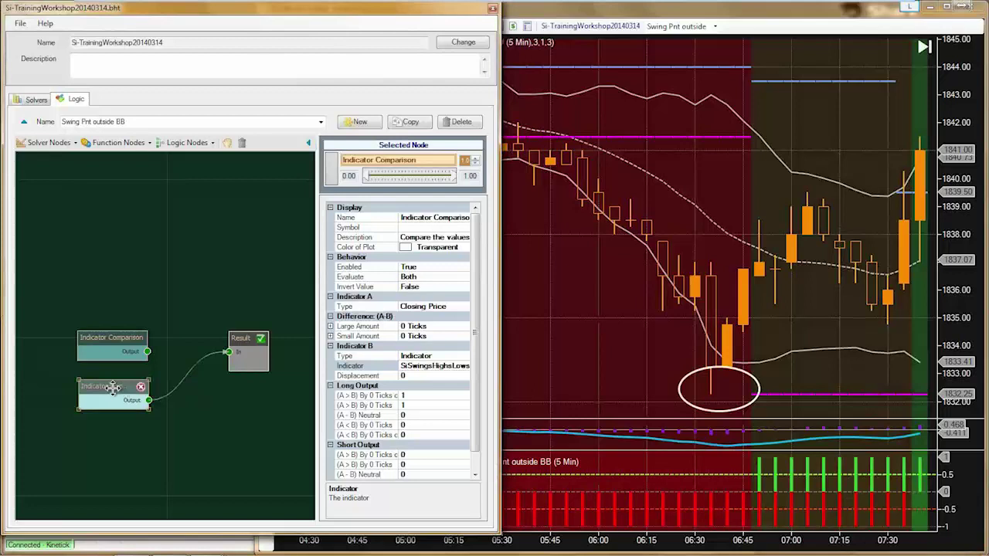
pyautogui.moveTo(112, 388); pyautogui.dragTo(114, 385)
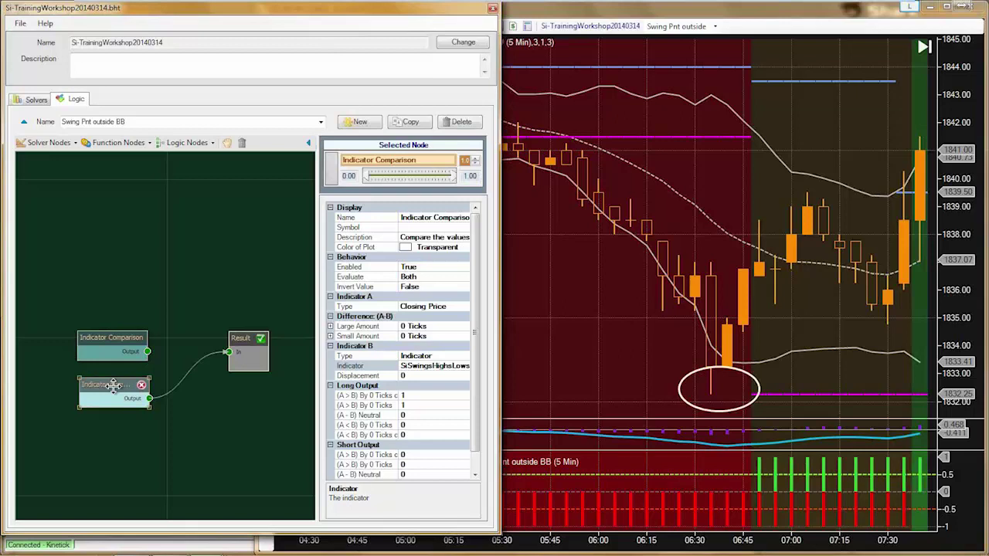
pyautogui.moveTo(114, 384); pyautogui.dragTo(112, 383)
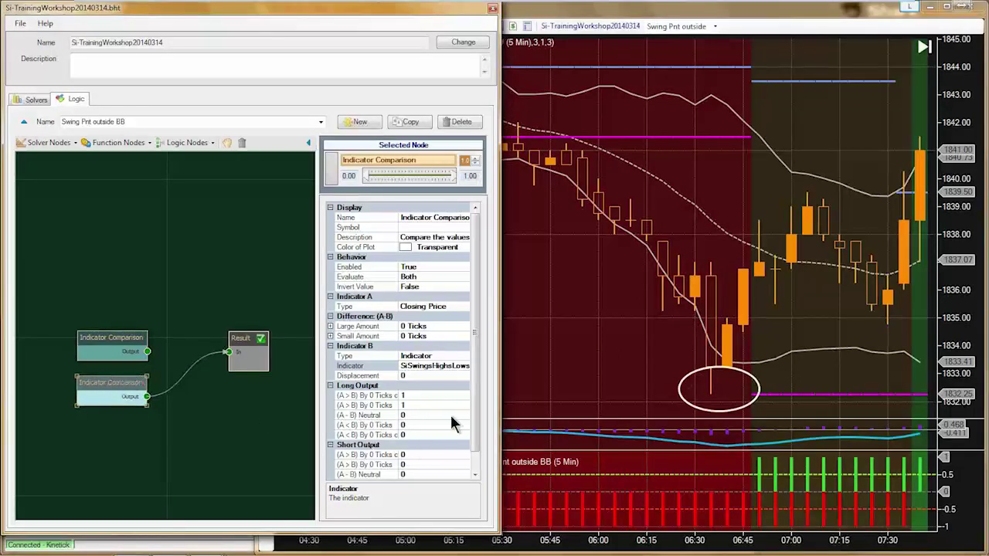
pyautogui.scroll(-1, 471, 380)
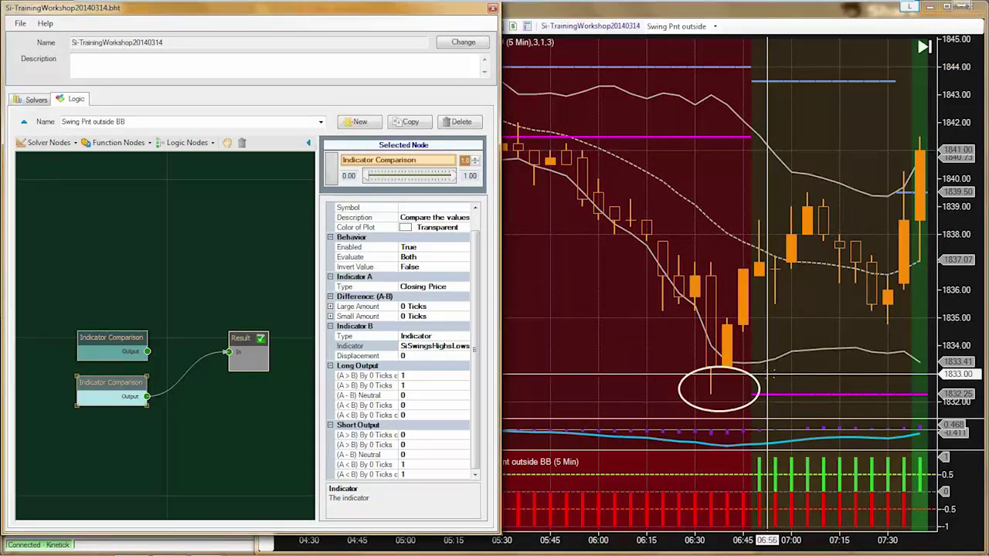
pyautogui.click(767, 374)
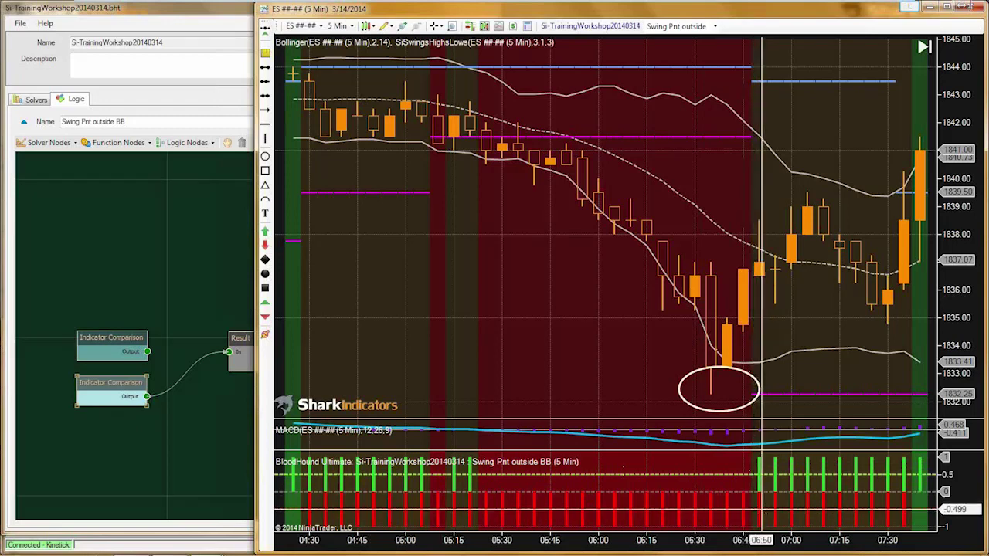
# Step: Shift both Indicator Comparison nodes left and move Result right to make room
pyautogui.click(99, 452)
pyautogui.moveTo(106, 390); pyautogui.dragTo(96, 400)
pyautogui.moveTo(106, 360); pyautogui.dragTo(93, 352)
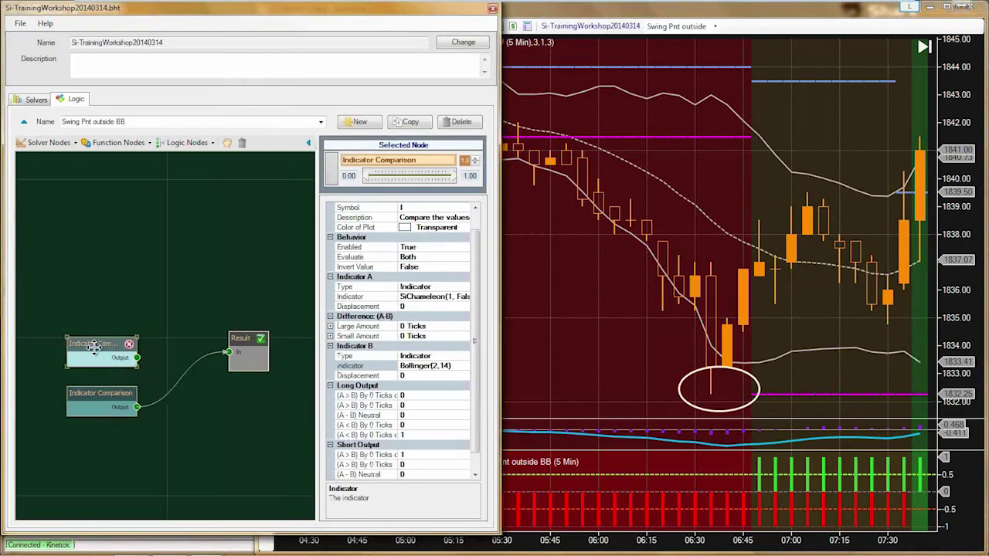
pyautogui.moveTo(115, 451); pyautogui.dragTo(58, 330)
pyautogui.moveTo(238, 342); pyautogui.dragTo(249, 348)
# Step: Add an And (Min) logic node and place it between the comparisons and Result
pyautogui.click(183, 144)
pyautogui.click(195, 184)
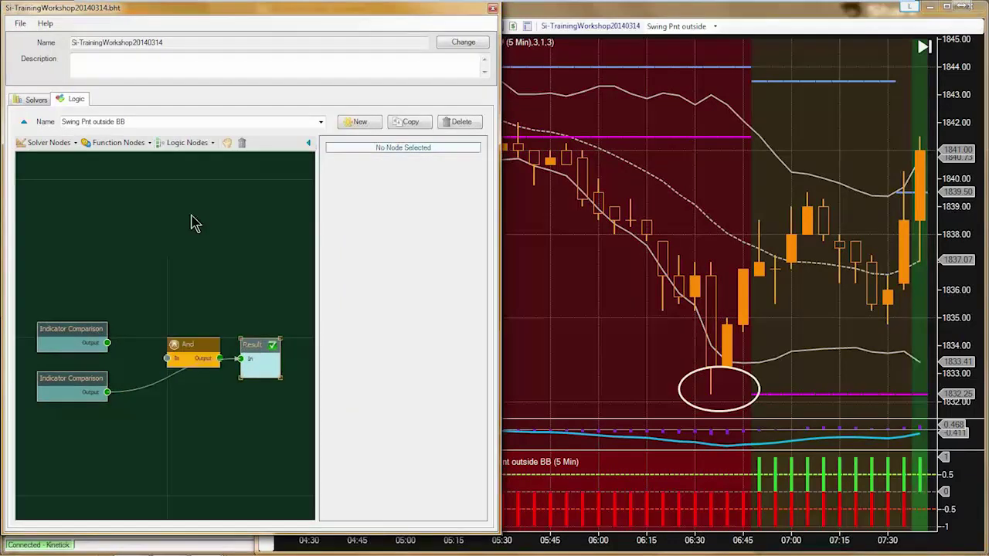
pyautogui.click(191, 352)
pyautogui.moveTo(191, 352); pyautogui.dragTo(193, 361)
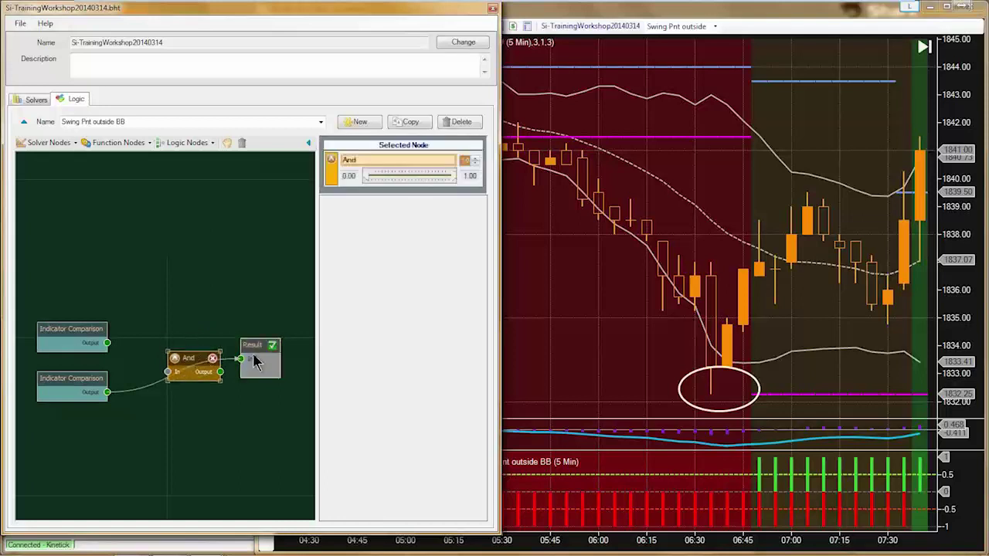
pyautogui.moveTo(255, 354); pyautogui.dragTo(266, 384)
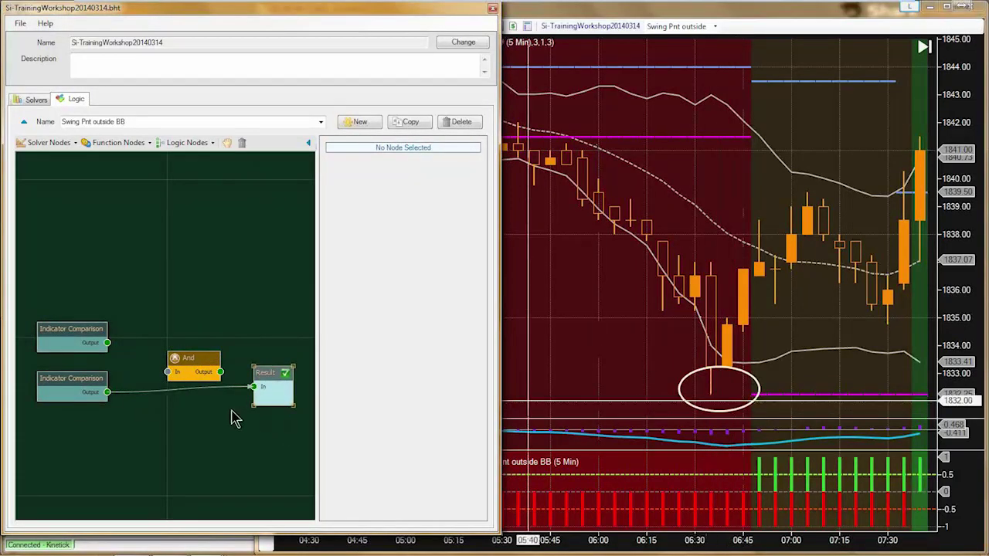
pyautogui.moveTo(193, 359); pyautogui.dragTo(193, 330)
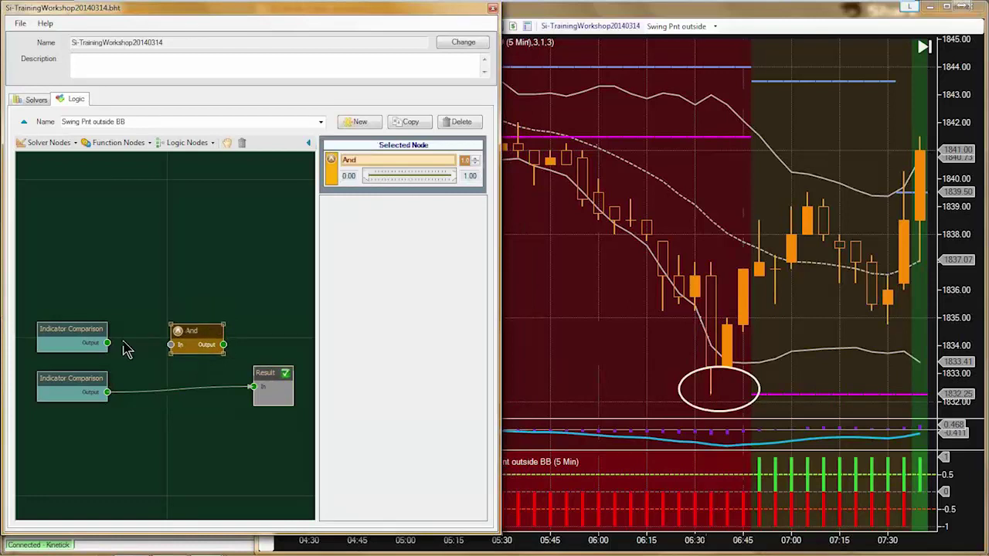
# Step: Wire both comparison Outputs into the And node's In ports and the And Output into Result
pyautogui.moveTo(108, 342); pyautogui.dragTo(171, 345)
pyautogui.moveTo(108, 392); pyautogui.dragTo(171, 354)
pyautogui.moveTo(267, 394); pyautogui.dragTo(269, 417)
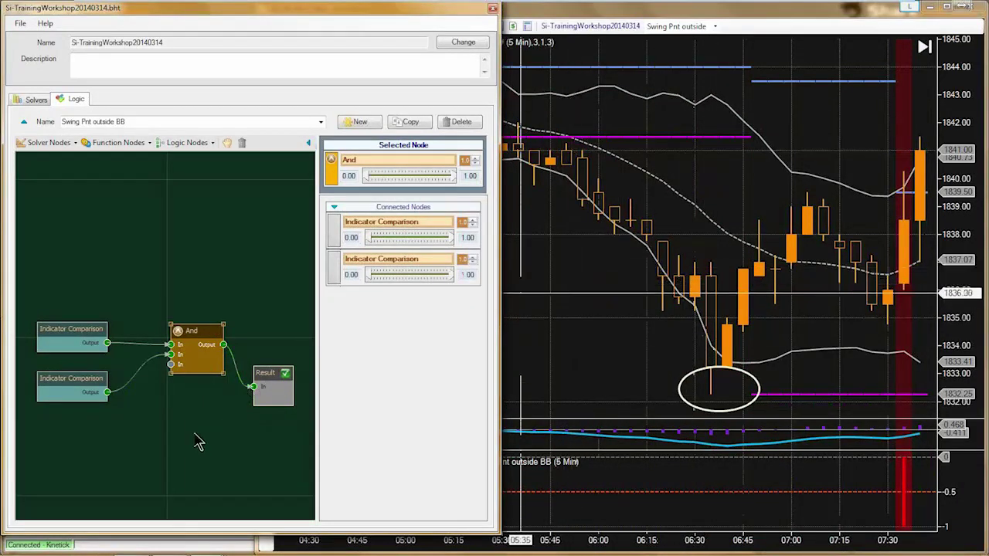
pyautogui.moveTo(273, 377); pyautogui.dragTo(263, 401)
# Step: Replace 'Indicator' in the upper comparison node's Name so it reads 'HiLo BBand Comp'
pyautogui.click(77, 340)
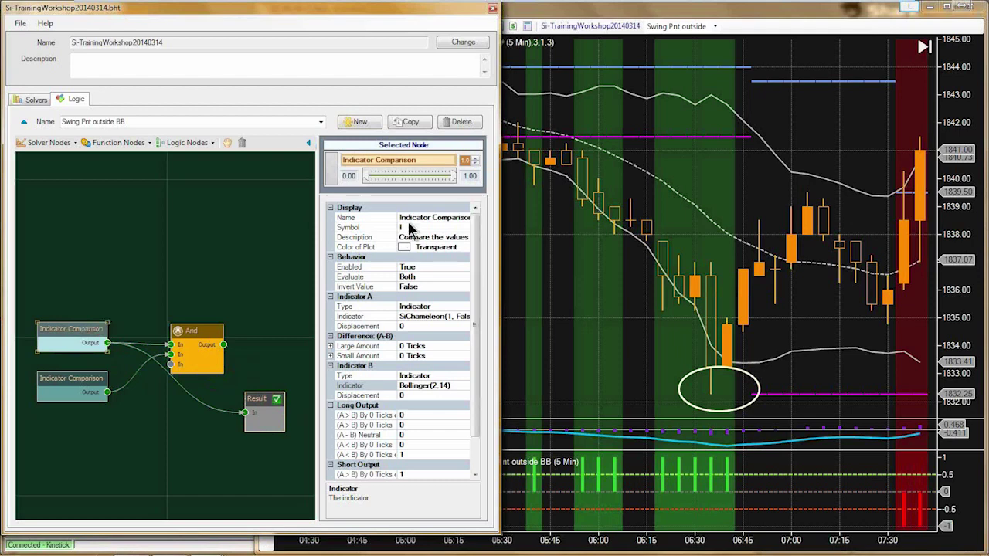
pyautogui.click(418, 218)
pyautogui.moveTo(430, 220); pyautogui.dragTo(395, 223)
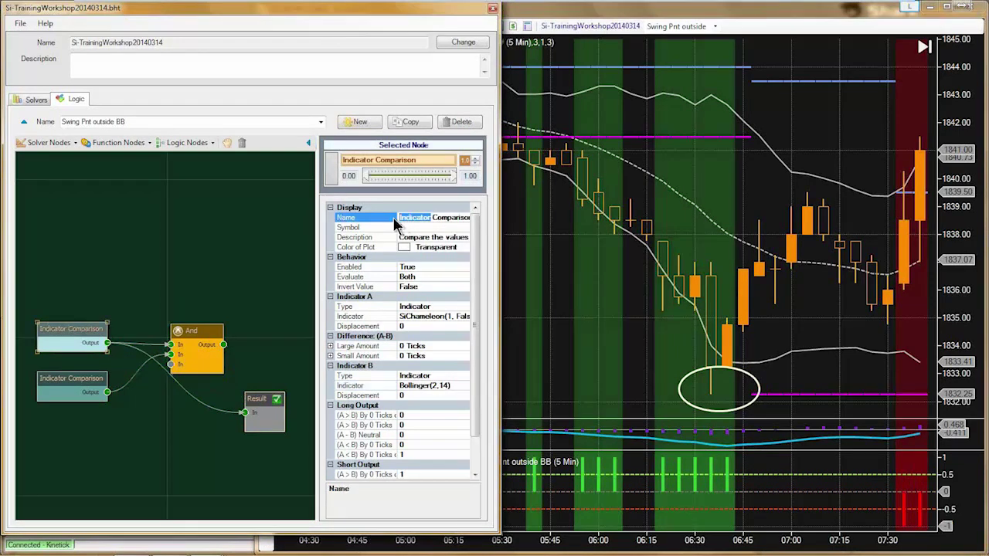
pyautogui.write('Lo')
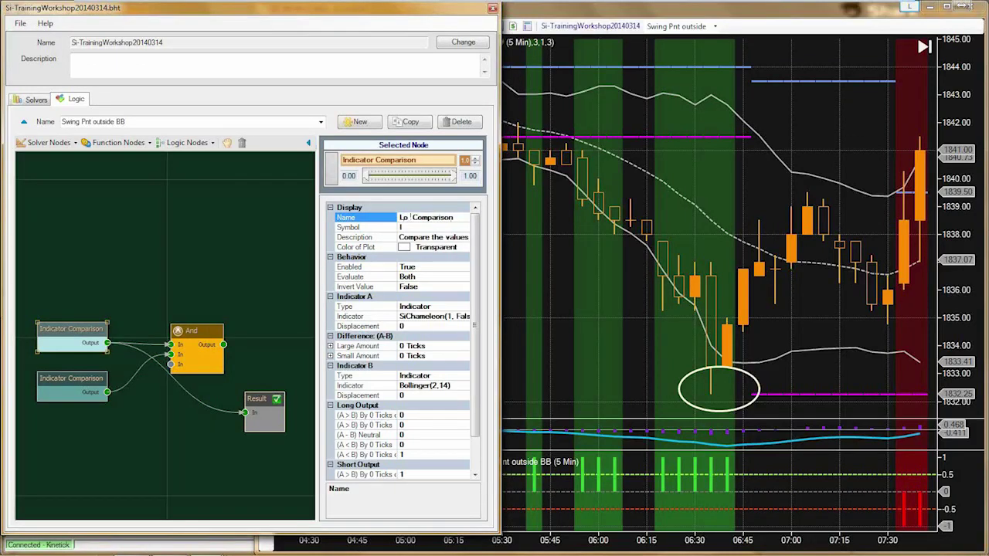
pyautogui.press('BackSpace')
pyautogui.press('BackSpace')
pyautogui.write('Hi')
pyautogui.press('BackSpace')
pyautogui.write('iLo BBand')
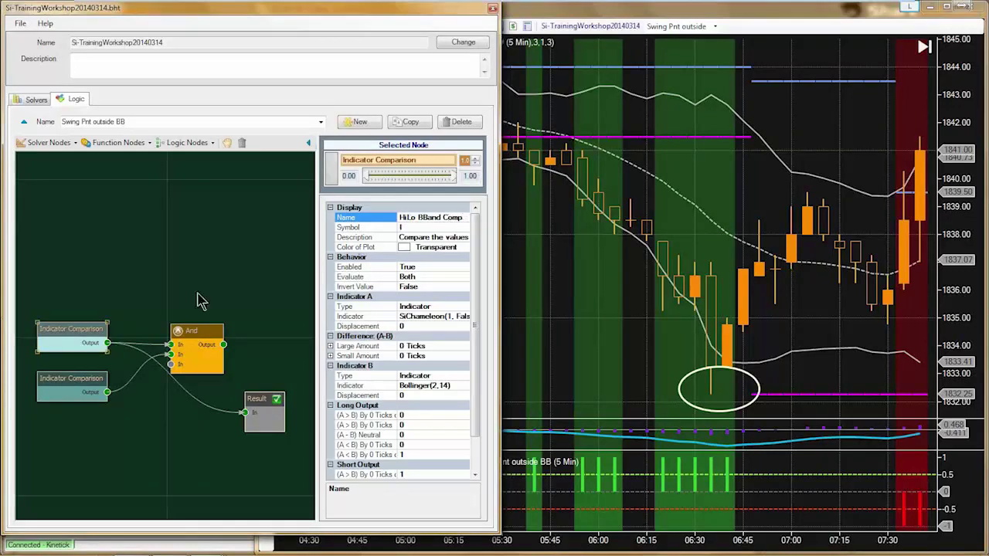
pyautogui.click(73, 380)
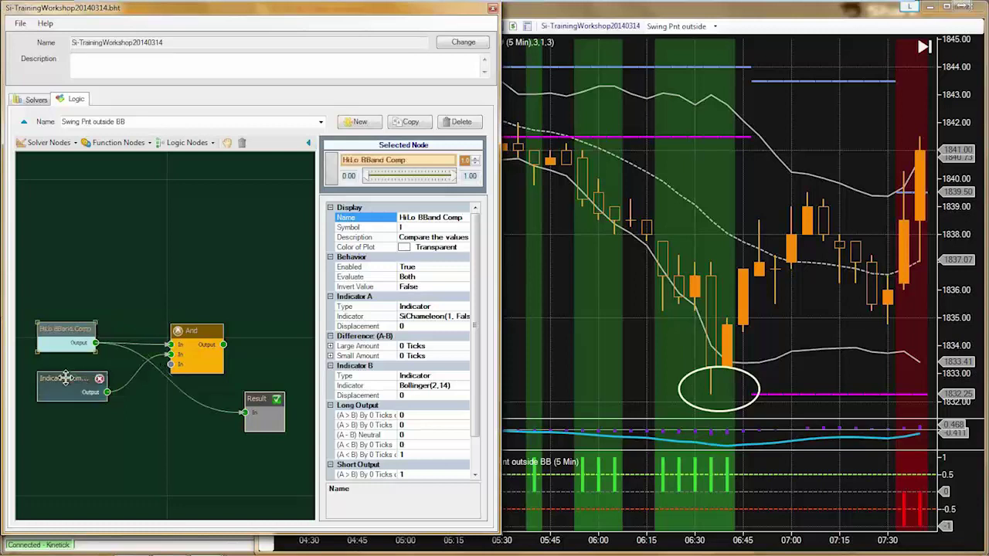
# Step: Replace 'Indicator' in the lower comparison node's Name with 'Close Swing' toward 'Close Swing Pvt Comp'
pyautogui.click(423, 217)
pyautogui.moveTo(429, 218); pyautogui.dragTo(377, 219)
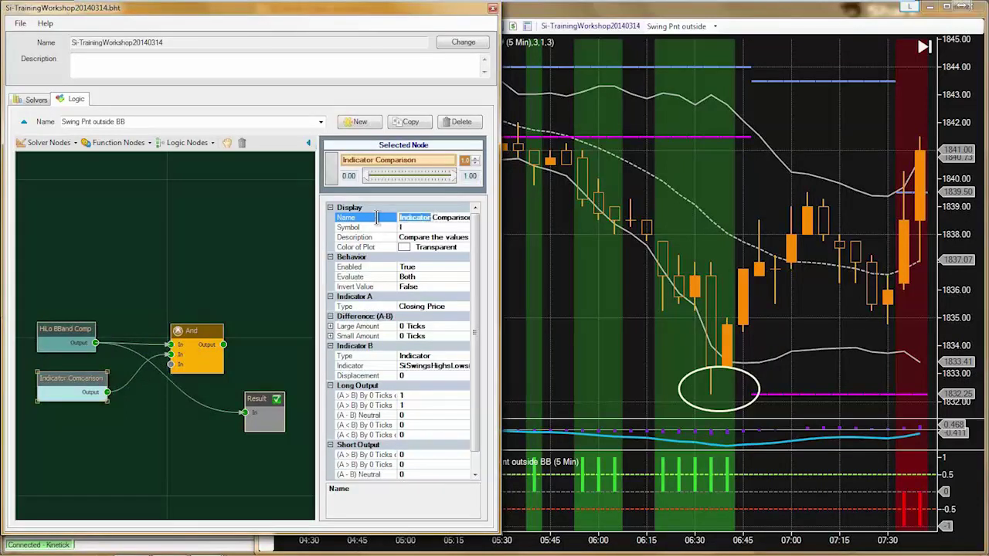
pyautogui.write('Close')
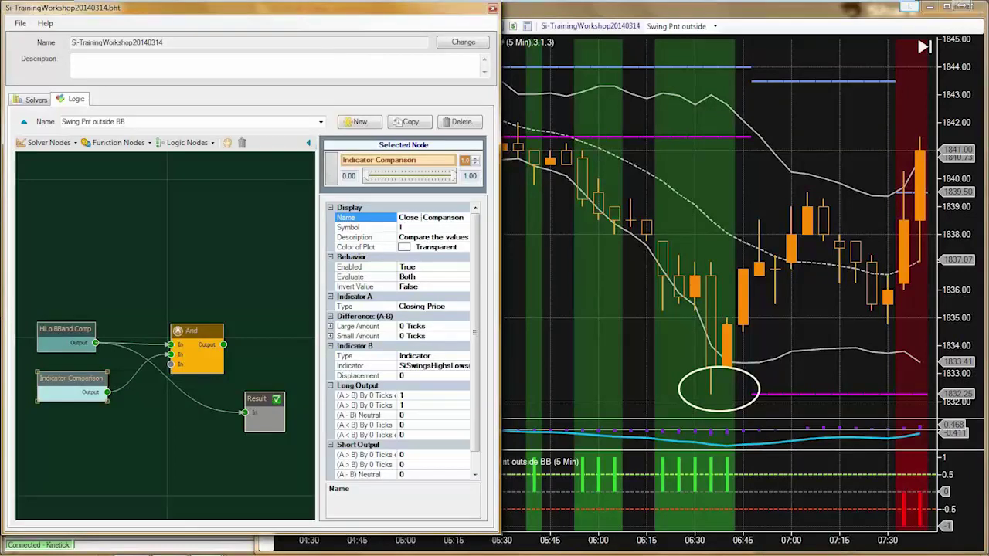
pyautogui.write(' Swing Pvt')
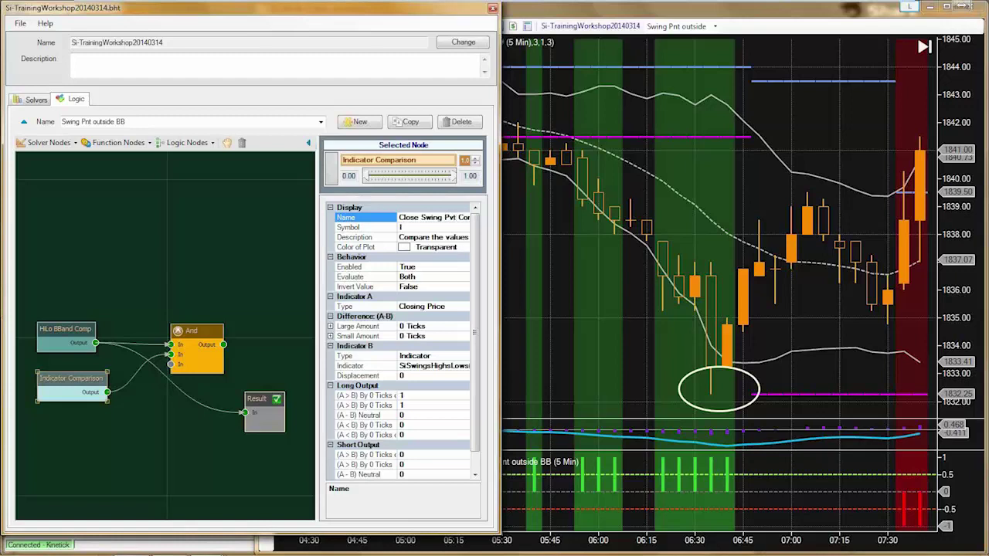
pyautogui.press('Home')
pyautogui.press('Delete')
pyautogui.press('Delete')
pyautogui.press('Delete')
pyautogui.press('Delete')
pyautogui.press('Delete')
pyautogui.press('Delete')
pyautogui.hotkey('ctrl', 'z')
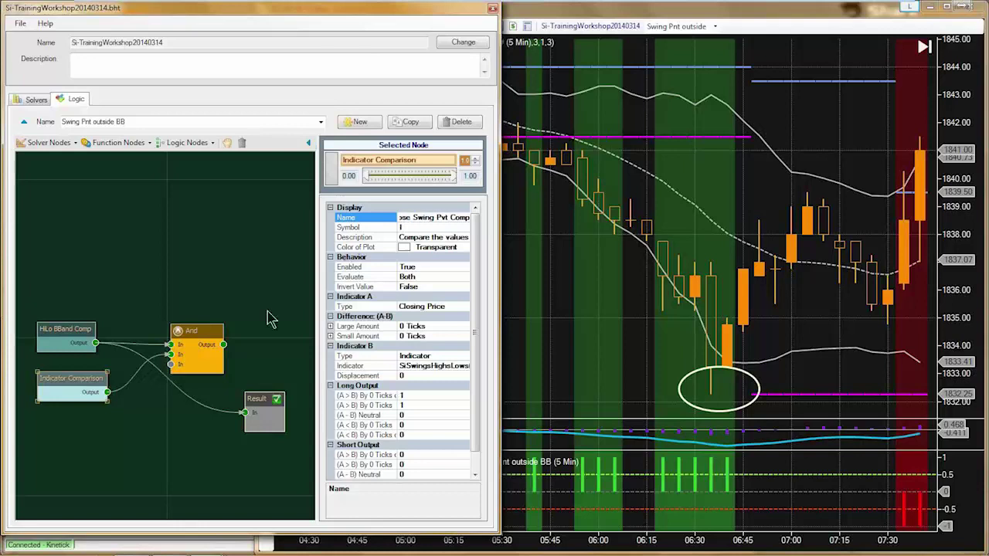
# Step: Commit the 'Close Swing Pvt Comp' name, route the And Output into Result, and tidy the nodes
pyautogui.click(60, 329)
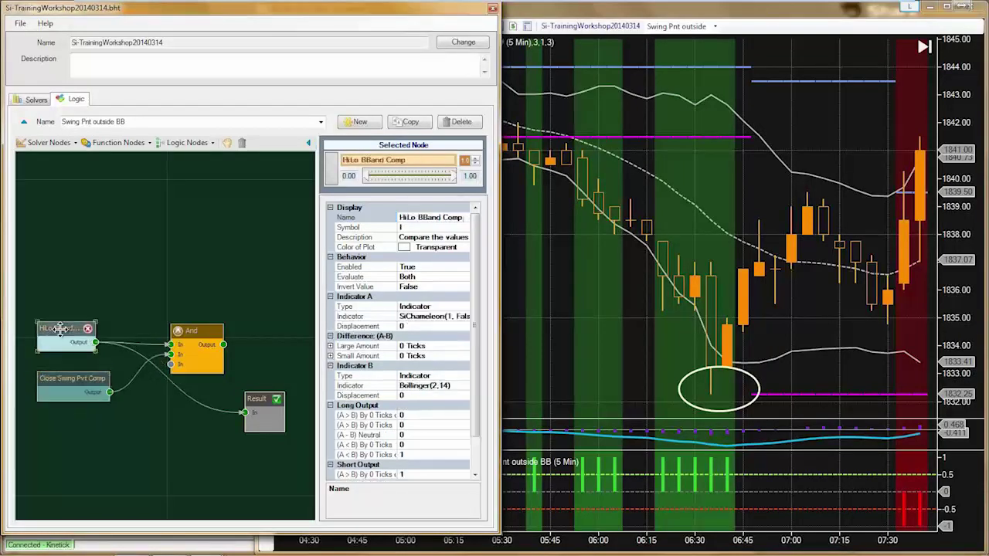
pyautogui.moveTo(68, 330); pyautogui.dragTo(74, 331)
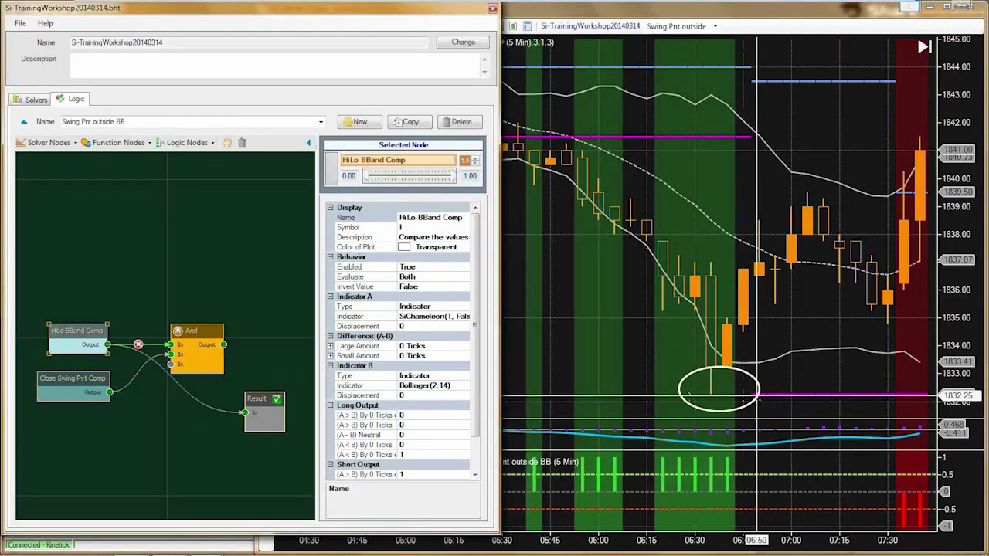
pyautogui.moveTo(110, 393); pyautogui.dragTo(246, 406)
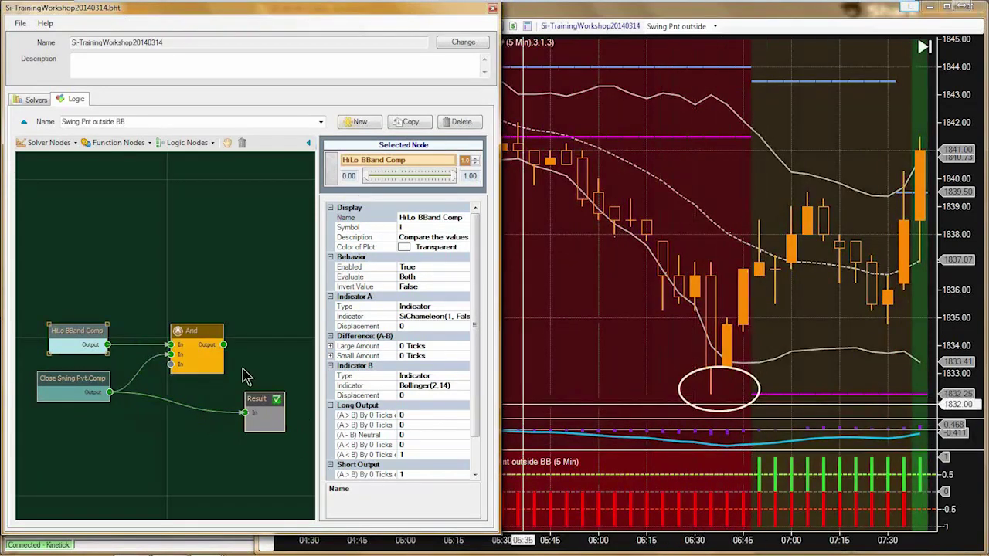
pyautogui.moveTo(223, 345); pyautogui.dragTo(245, 412)
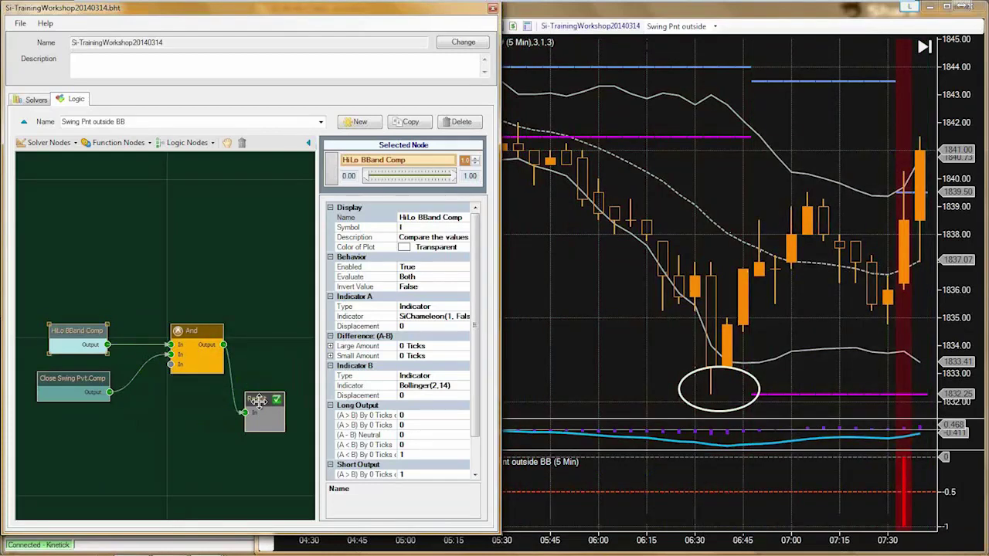
pyautogui.click(98, 338)
pyautogui.moveTo(68, 334); pyautogui.dragTo(71, 329)
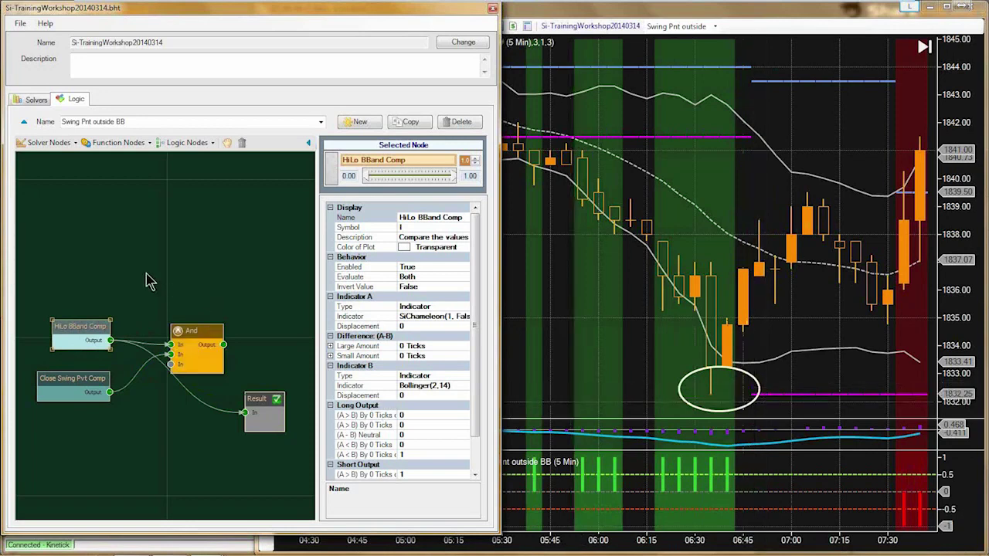
pyautogui.click(117, 246)
pyautogui.click(137, 144)
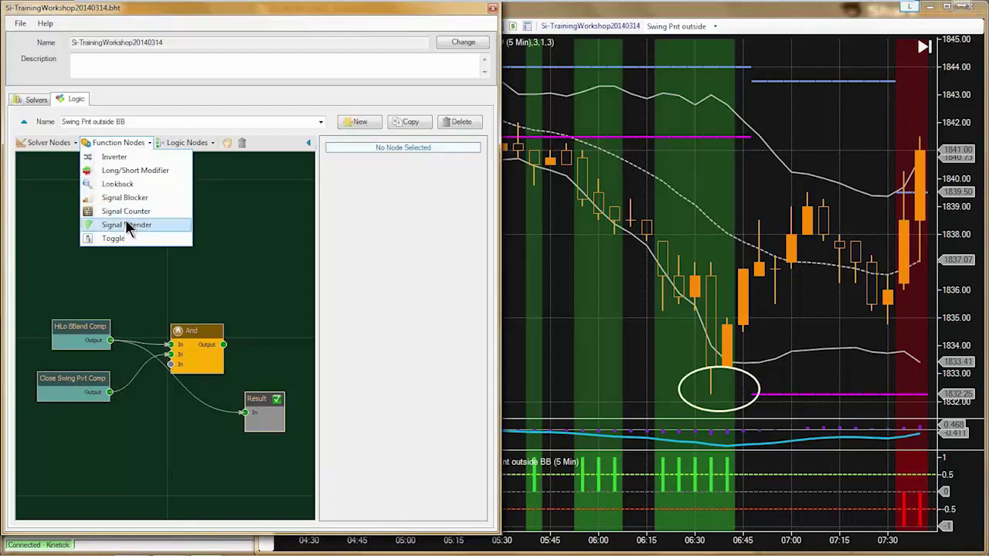
# Step: Add a Lookback node, arrange it beside And and HiLo BBand Comp, and feed it HiLo BBand Comp's output
pyautogui.click(116, 185)
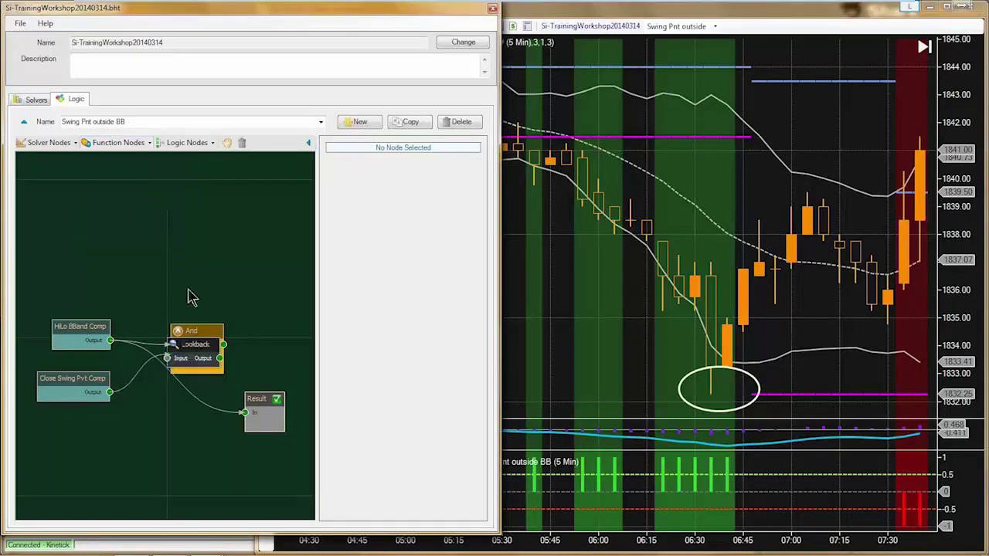
pyautogui.moveTo(195, 340); pyautogui.dragTo(137, 275)
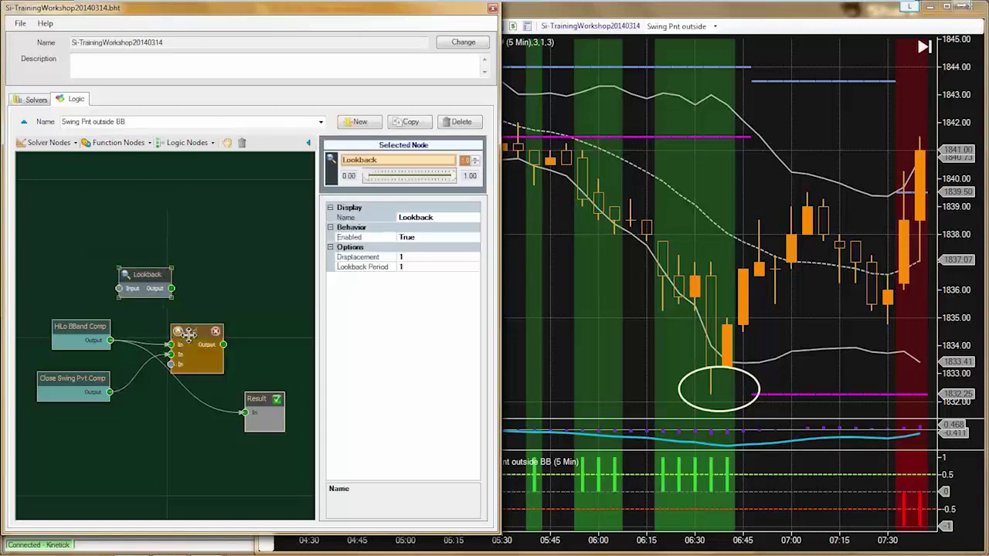
pyautogui.moveTo(189, 334); pyautogui.dragTo(223, 345)
pyautogui.moveTo(87, 325); pyautogui.dragTo(75, 326)
pyautogui.moveTo(144, 282); pyautogui.dragTo(150, 320)
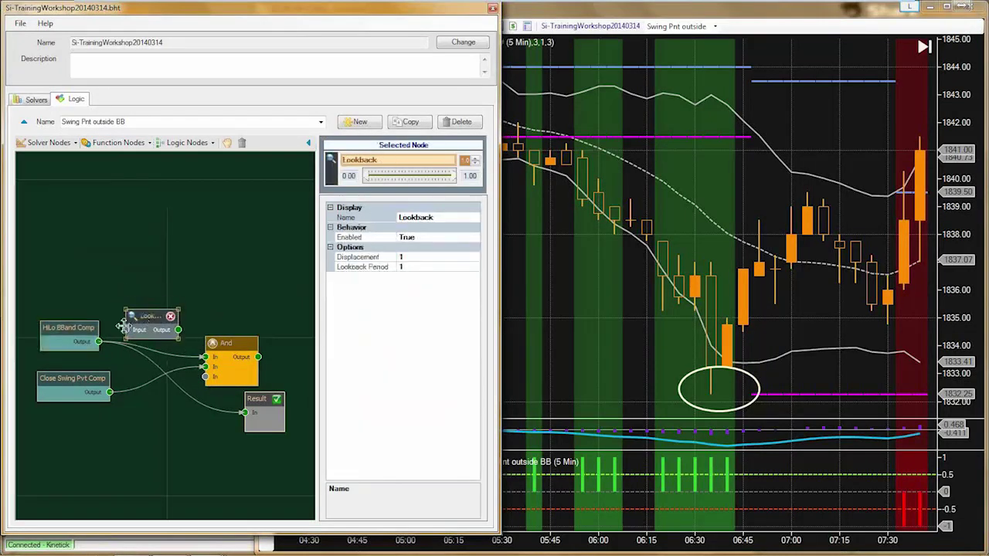
pyautogui.moveTo(98, 341); pyautogui.dragTo(236, 288)
pyautogui.moveTo(152, 311); pyautogui.dragTo(152, 307)
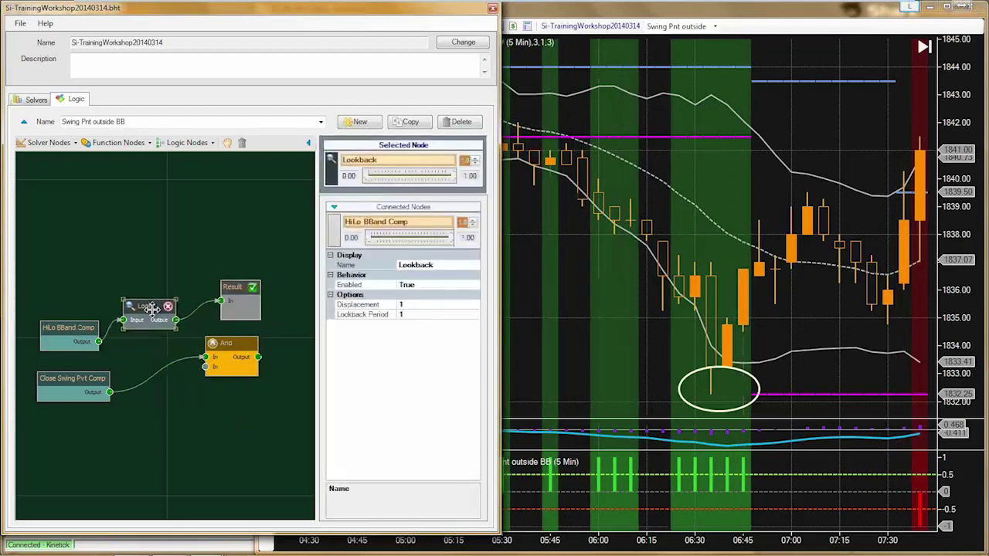
# Step: Set the Lookback node to Displacement 0, Lookback Period 5 and Average mode after trying other periods
pyautogui.click(406, 315)
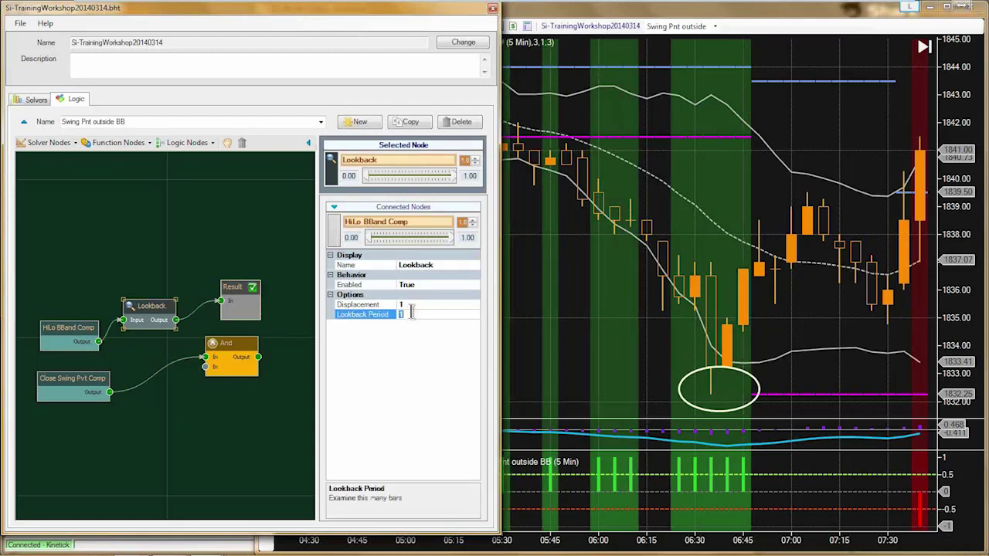
pyautogui.click(405, 304)
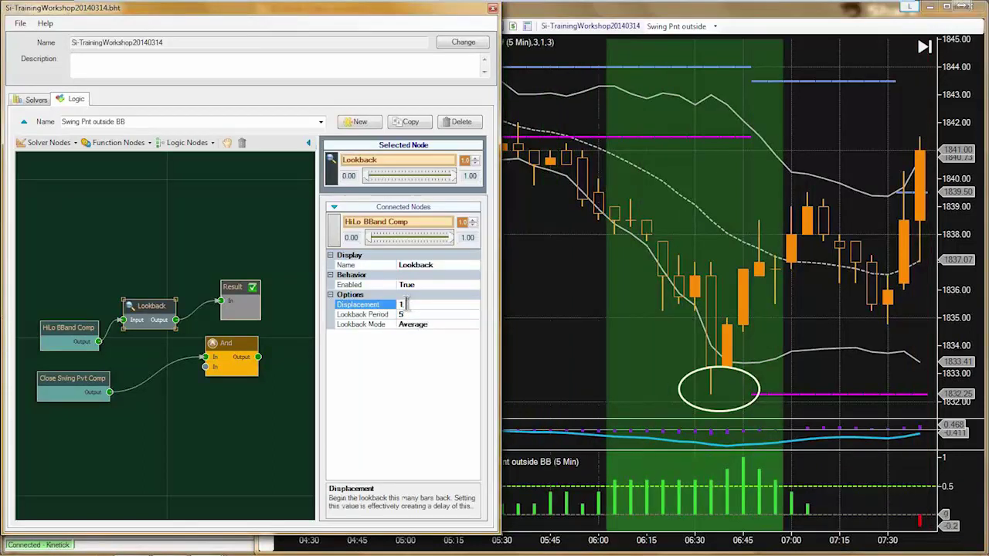
pyautogui.doubleClick(405, 304)
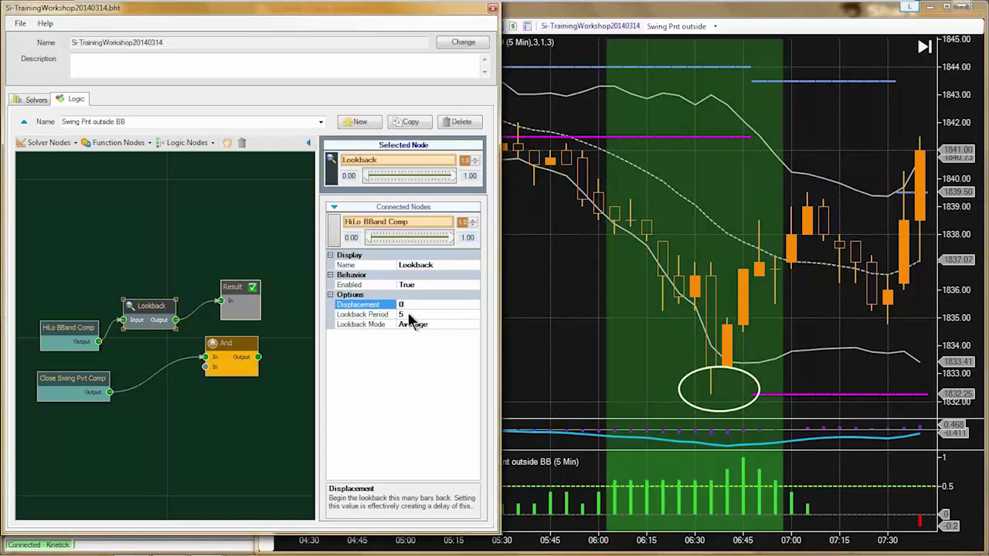
pyautogui.click(409, 315)
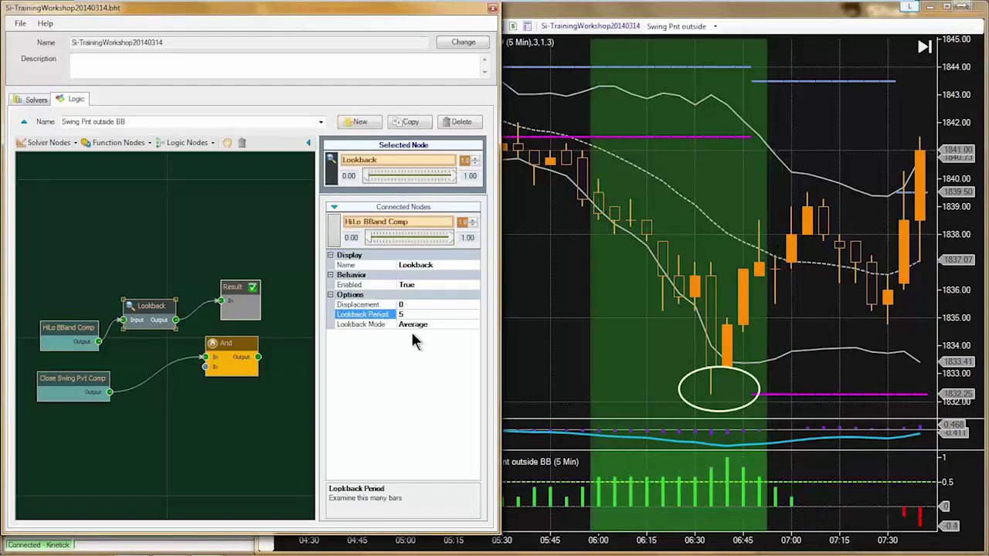
pyautogui.click(416, 324)
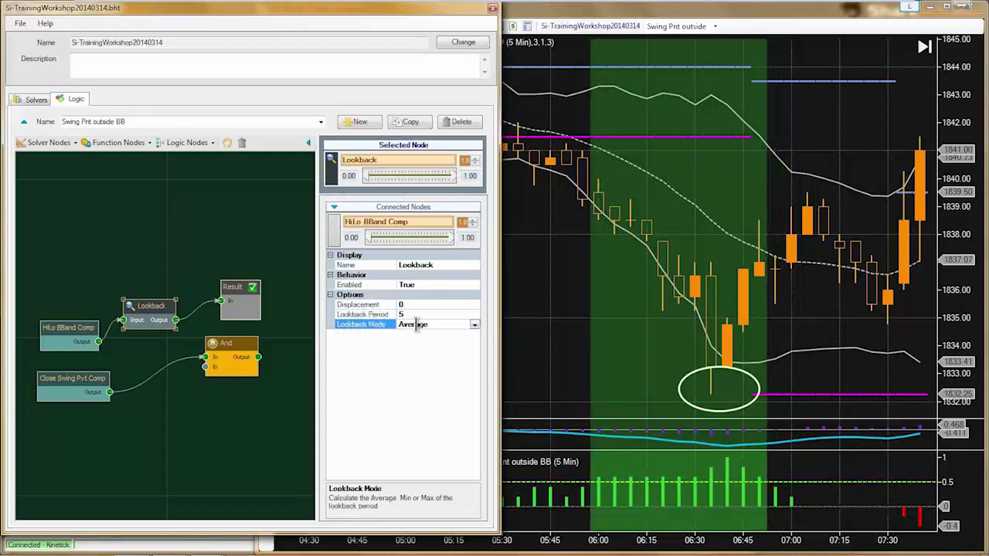
pyautogui.click(402, 314)
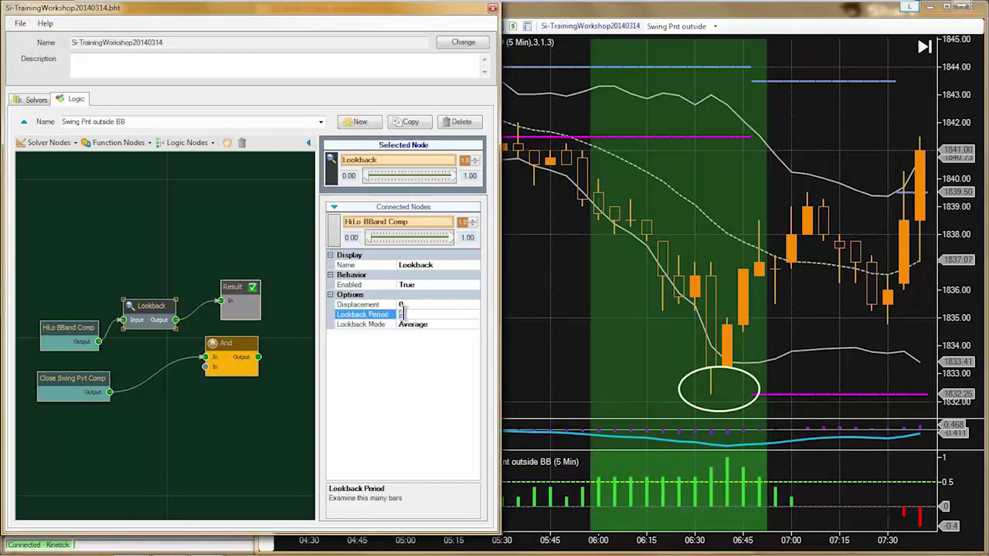
pyautogui.click(410, 308)
pyautogui.click(405, 315)
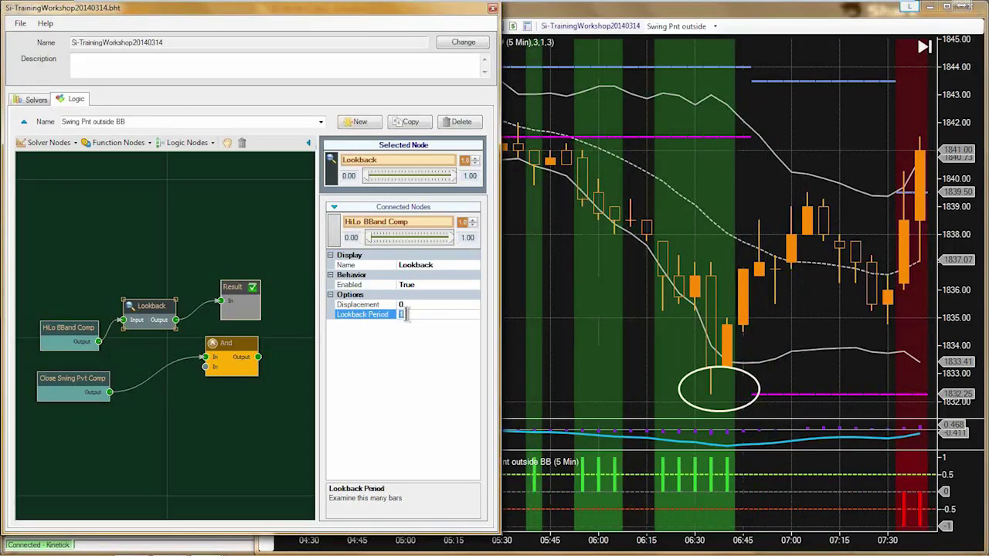
pyautogui.click(413, 305)
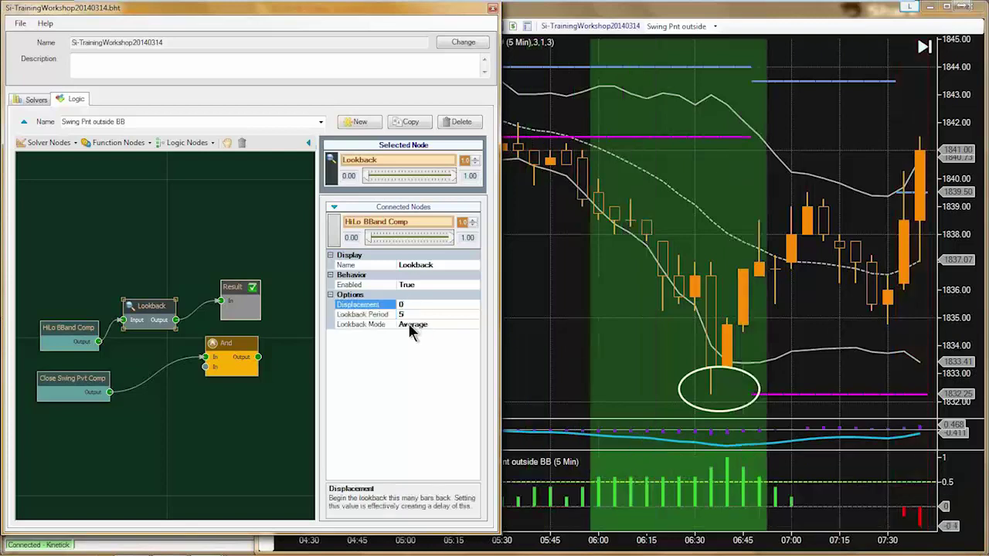
pyautogui.click(366, 325)
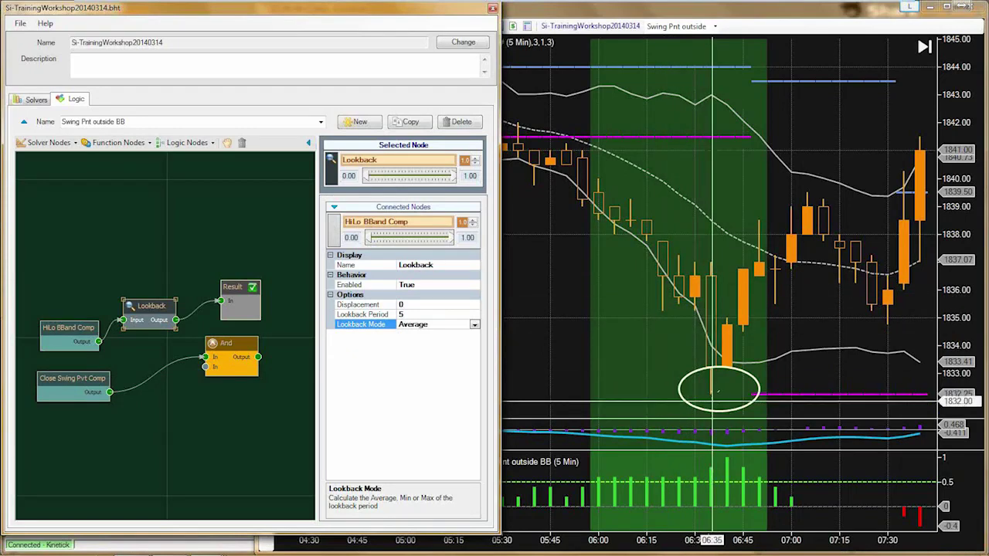
pyautogui.click(411, 315)
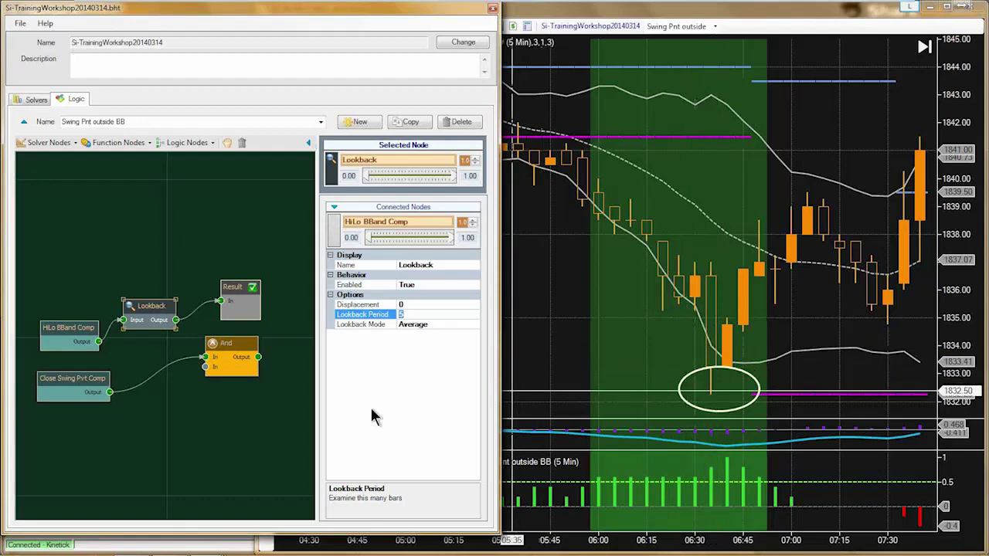
pyautogui.moveTo(135, 309)
pyautogui.moveTo(135, 309); pyautogui.dragTo(135, 292)
pyautogui.moveTo(100, 340); pyautogui.dragTo(220, 301)
pyautogui.click(71, 328)
pyautogui.moveTo(71, 328); pyautogui.dragTo(77, 337)
pyautogui.moveTo(156, 374)
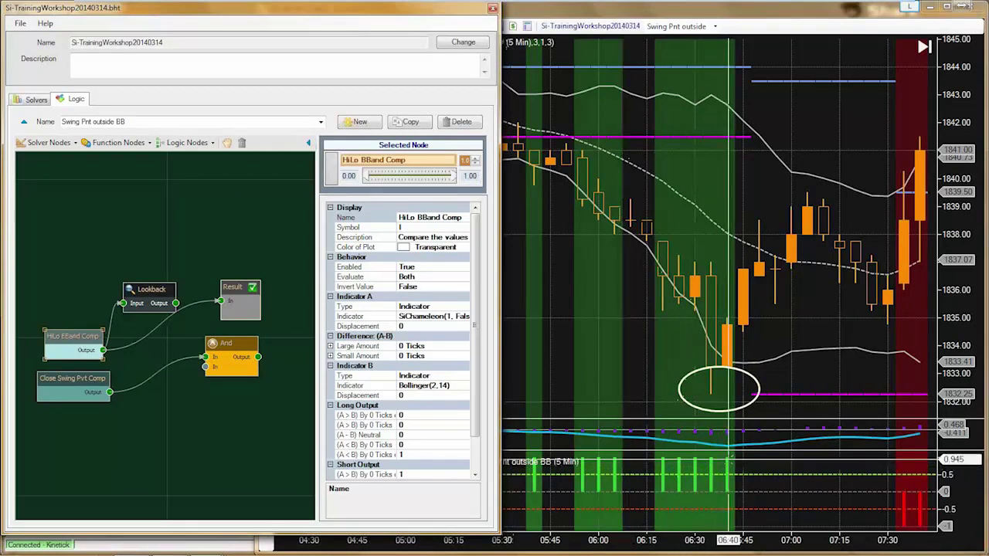
pyautogui.moveTo(176, 303); pyautogui.dragTo(221, 302)
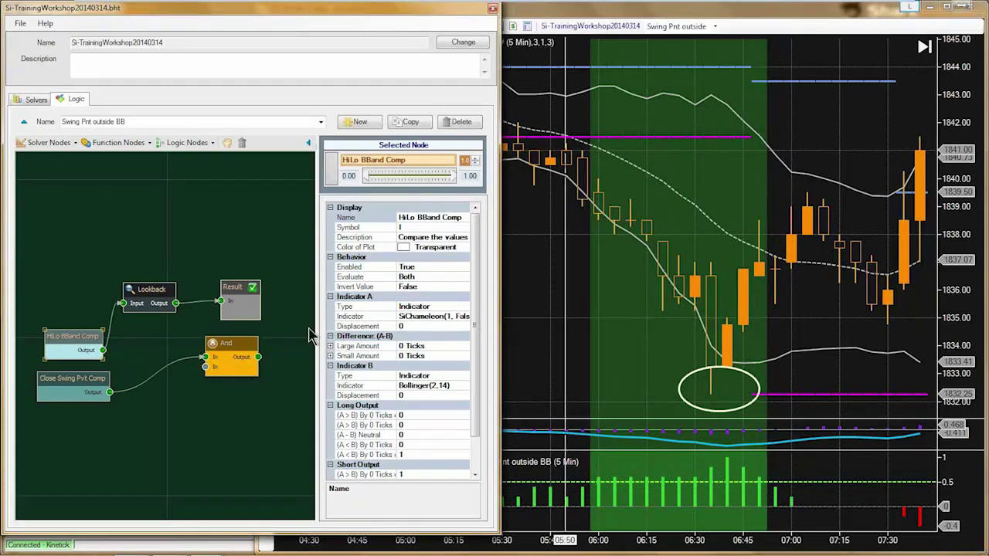
# Step: Switch the Lookback node's mode from Average to Max and nudge the HiLo BBand Comp and Lookback nodes
pyautogui.click(151, 292)
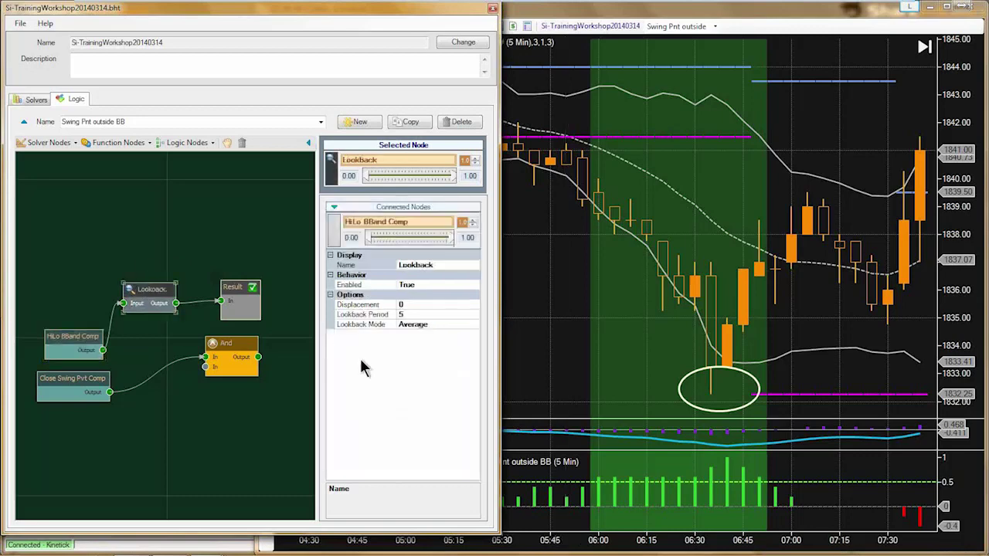
pyautogui.click(439, 324)
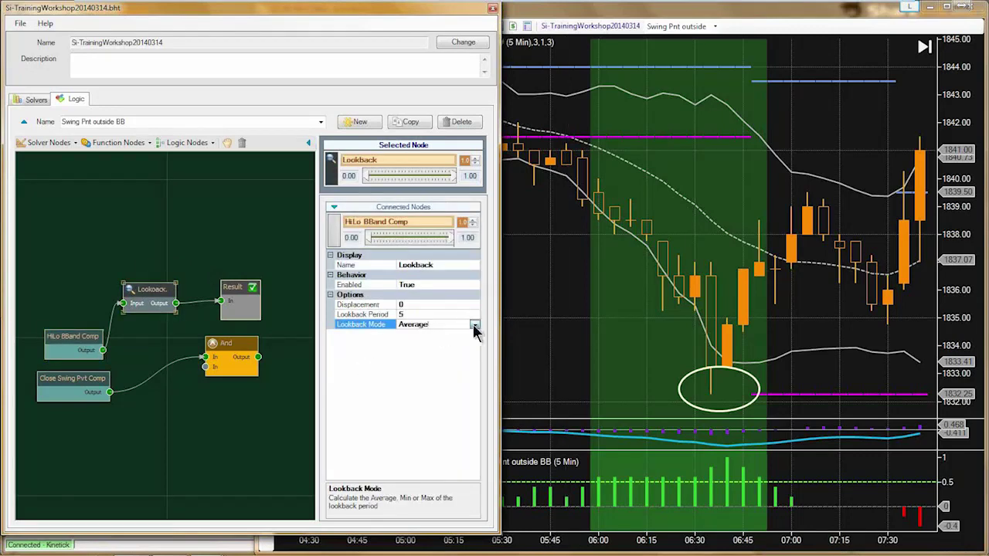
pyautogui.click(474, 325)
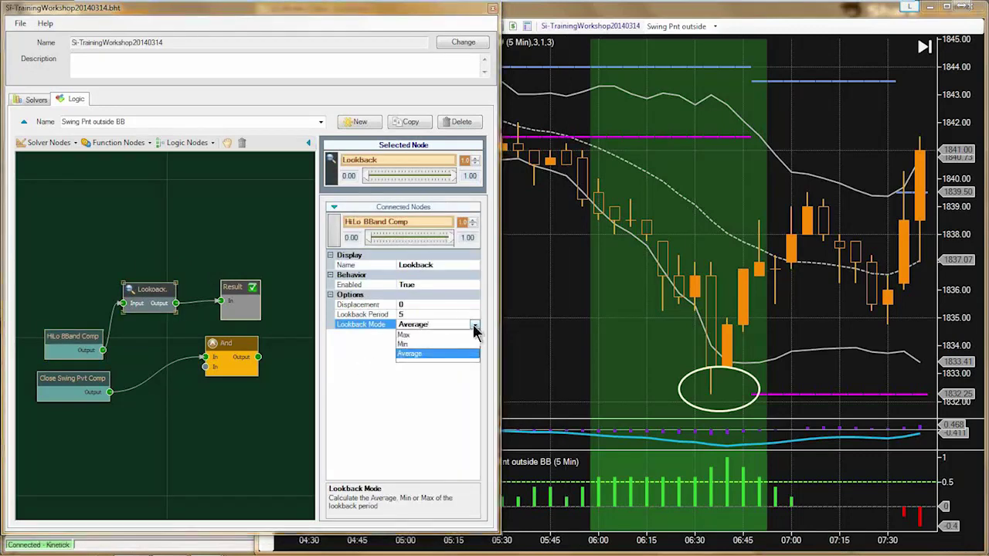
pyautogui.click(411, 334)
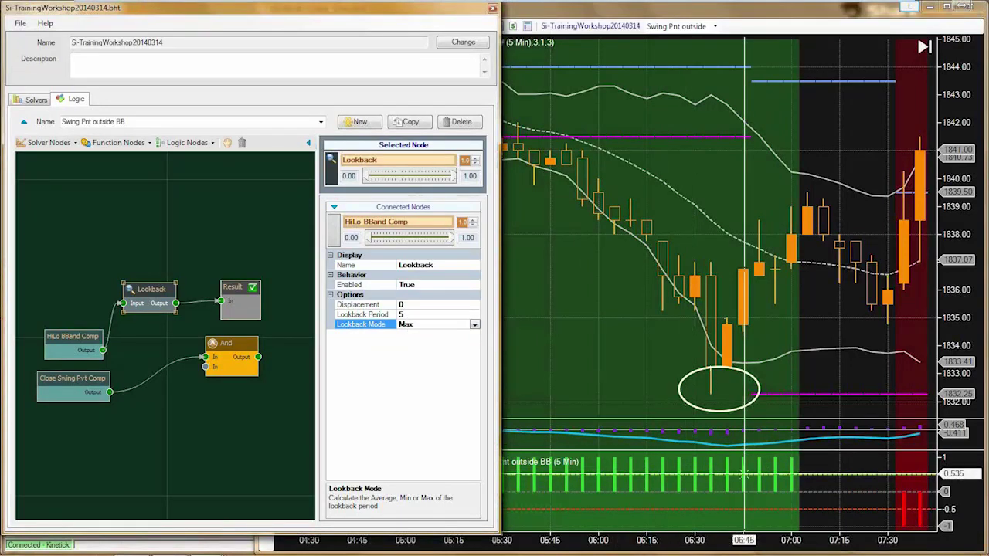
pyautogui.moveTo(73, 337); pyautogui.dragTo(70, 334)
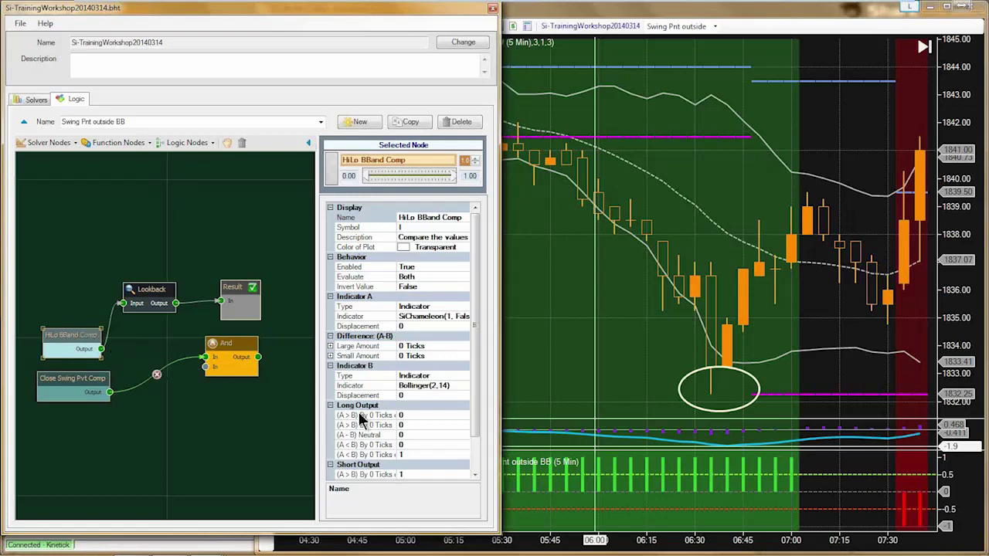
pyautogui.click(144, 290)
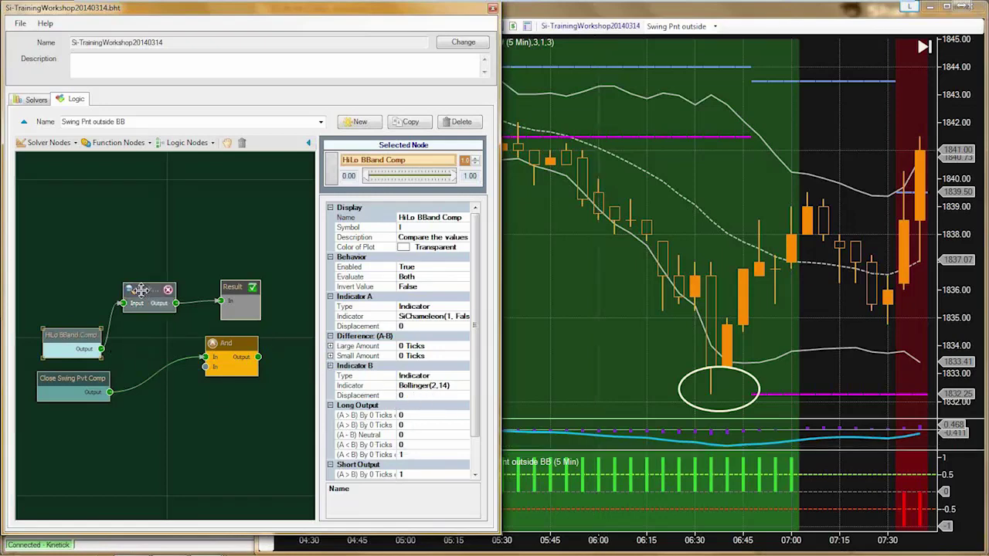
pyautogui.moveTo(144, 291); pyautogui.dragTo(147, 295)
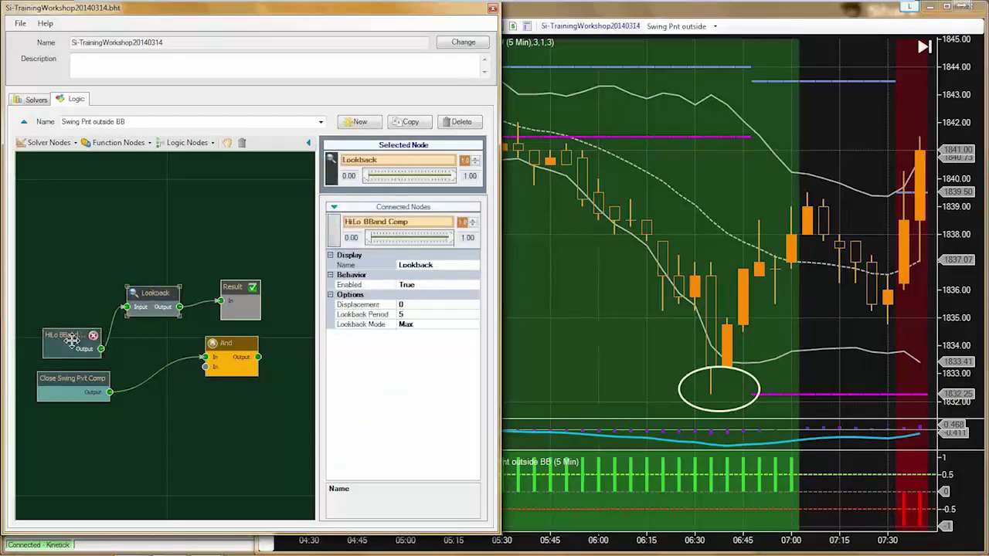
# Step: Lower Lookback beside And, wire Lookback into And, and place Result after And
pyautogui.moveTo(68, 338); pyautogui.dragTo(71, 333)
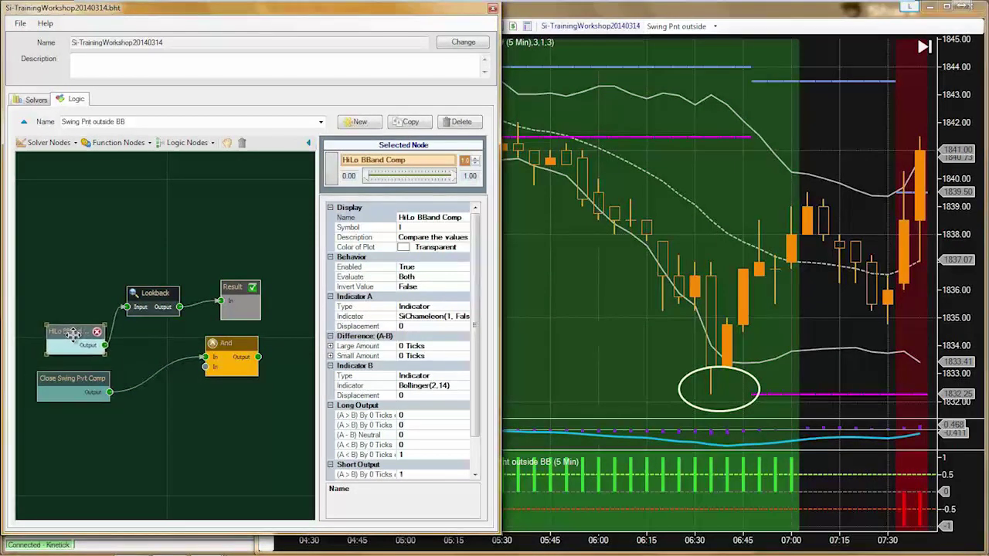
pyautogui.click(155, 294)
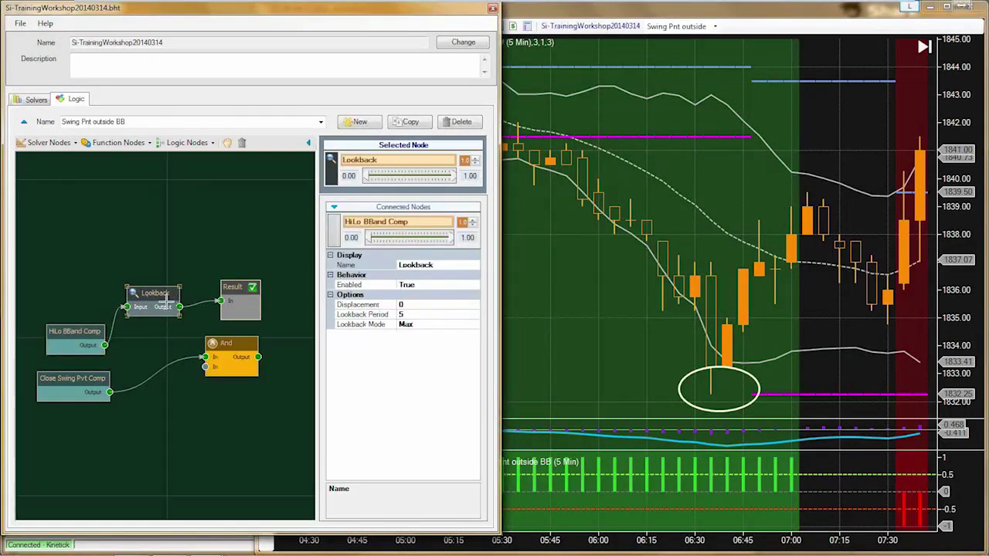
pyautogui.moveTo(149, 296); pyautogui.dragTo(145, 310)
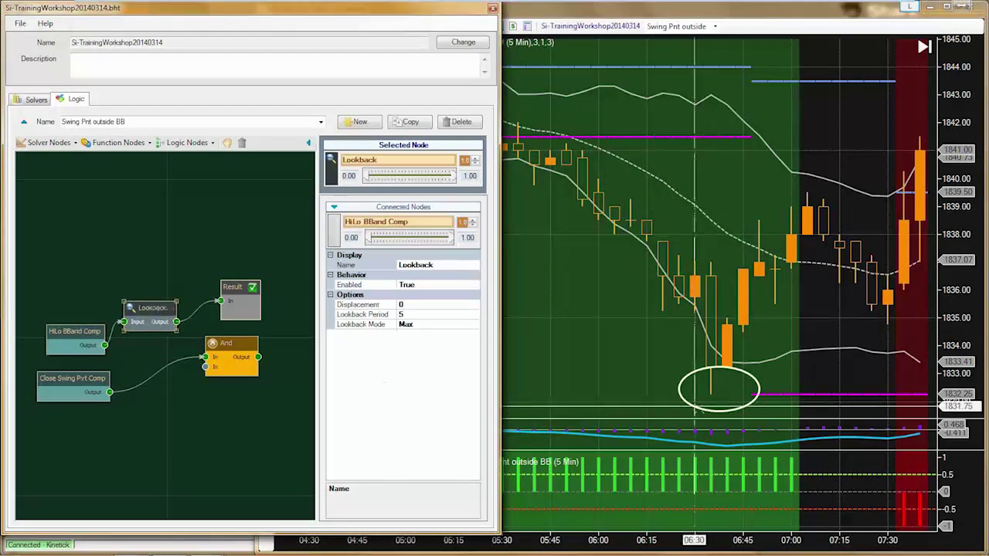
pyautogui.moveTo(154, 317); pyautogui.dragTo(157, 338)
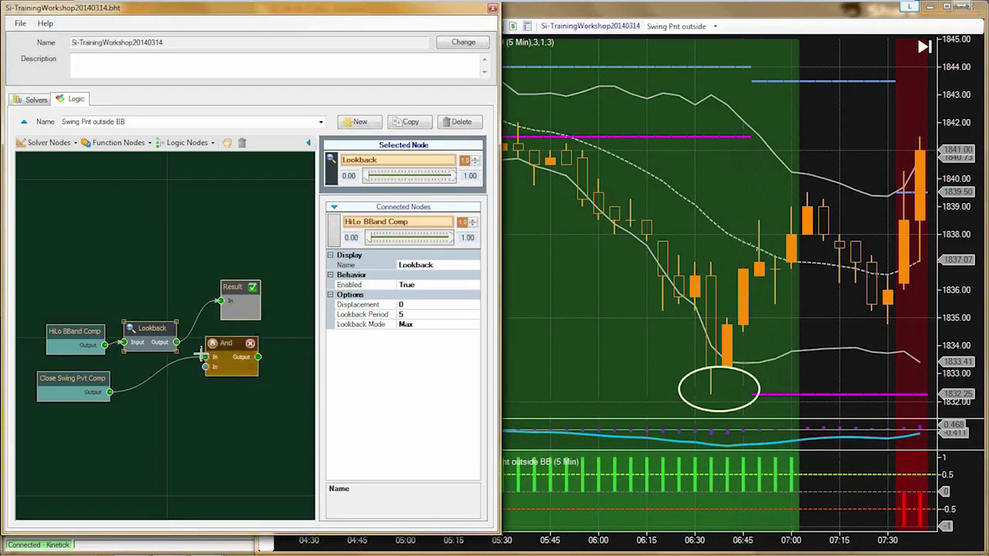
pyautogui.moveTo(177, 342); pyautogui.dragTo(224, 309)
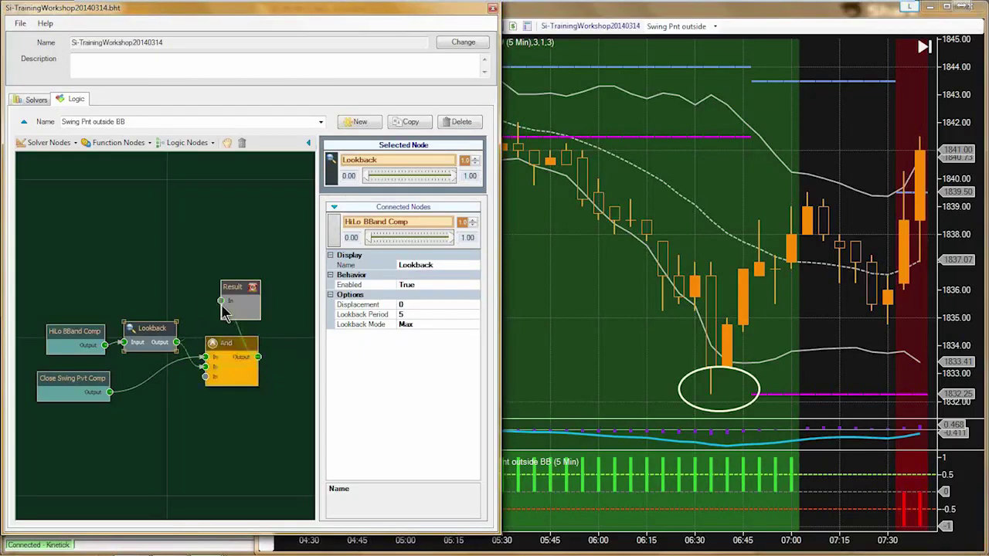
pyautogui.moveTo(222, 345); pyautogui.dragTo(212, 359)
pyautogui.moveTo(230, 289); pyautogui.dragTo(275, 311)
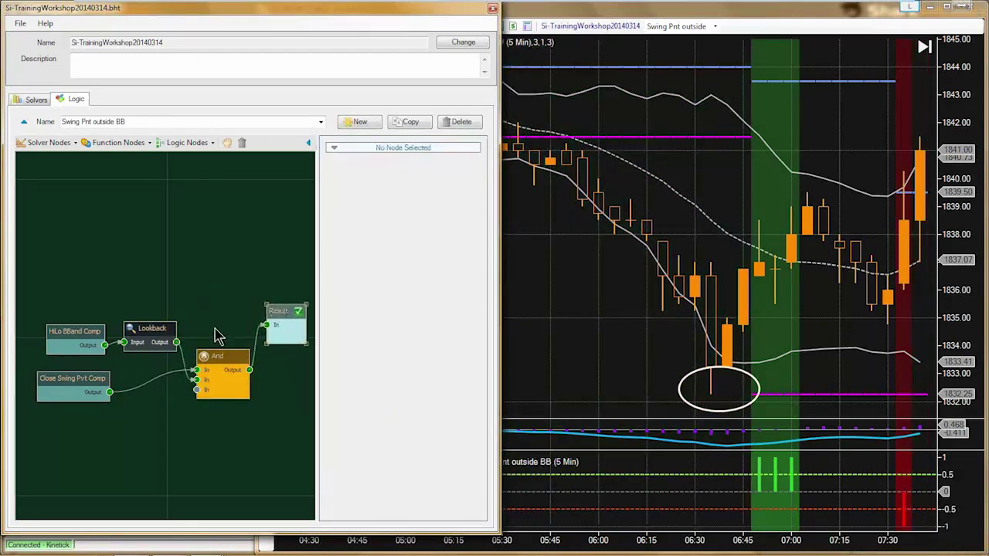
# Step: Scroll the chart to later bars, then move all four logic nodes up-left together
pyautogui.click(616, 355)
pyautogui.scroll(-5, 591, 362)
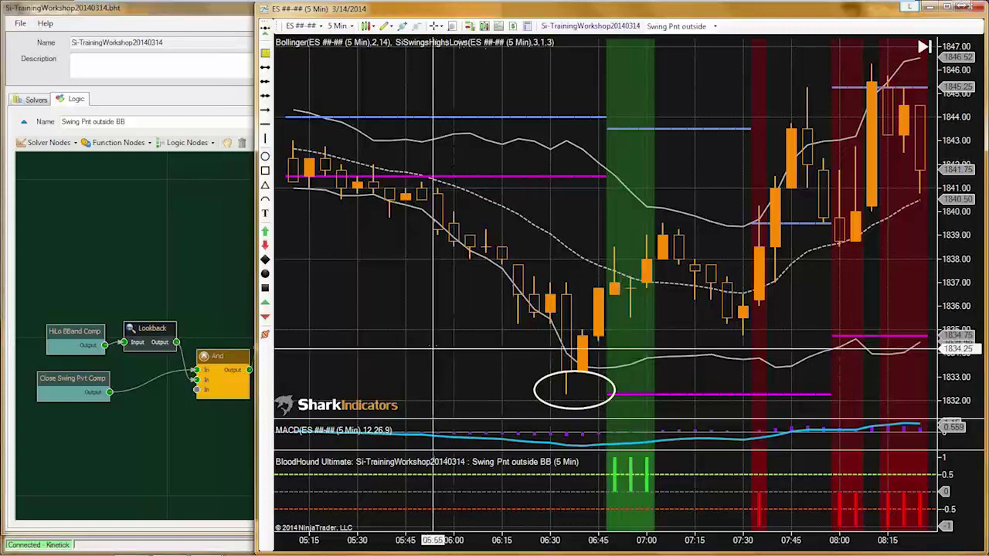
pyautogui.moveTo(224, 439); pyautogui.dragTo(34, 317)
pyautogui.moveTo(216, 358); pyautogui.dragTo(203, 340)
pyautogui.moveTo(59, 322); pyautogui.dragTo(61, 313)
pyautogui.click(120, 423)
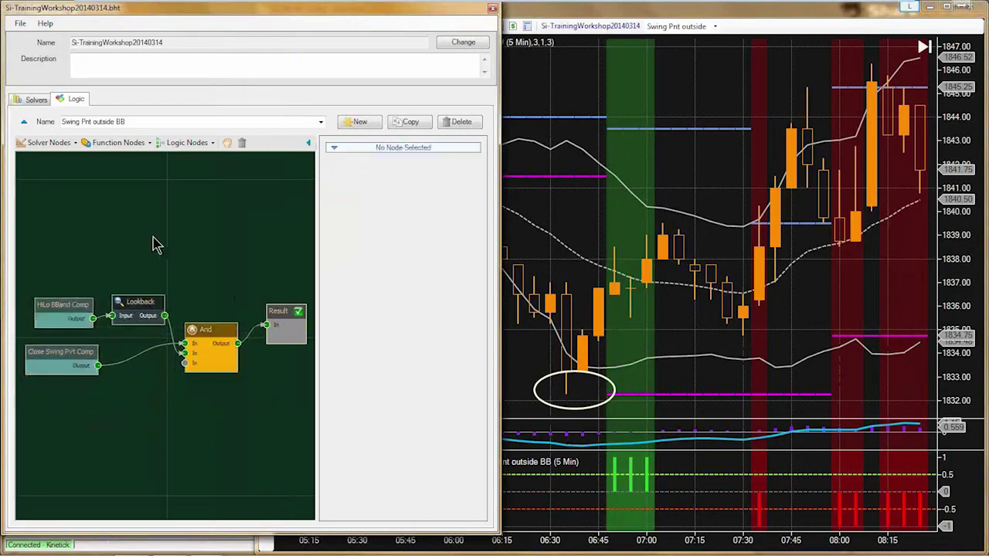
pyautogui.click(148, 145)
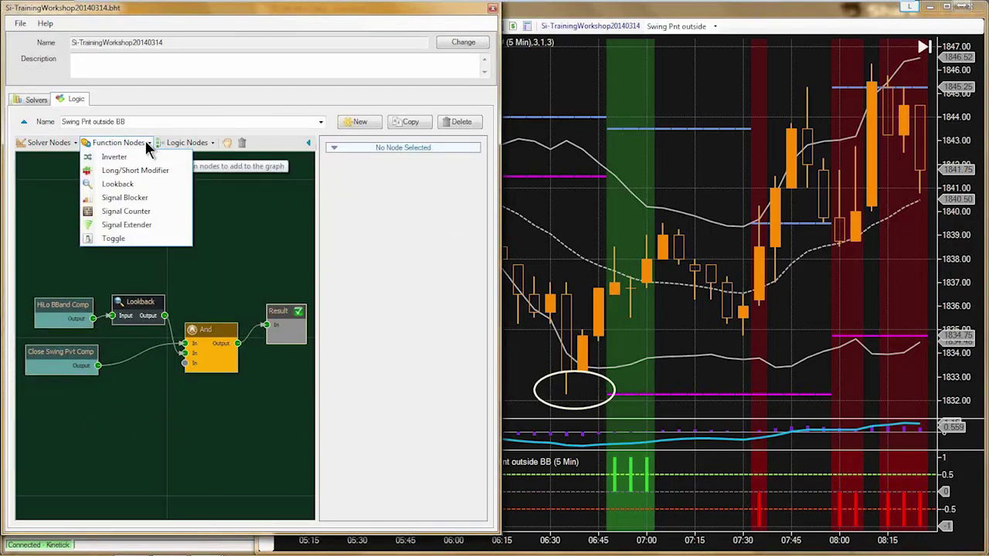
# Step: Add a Signal Extender node below And and connect And's output into it
pyautogui.click(123, 225)
pyautogui.click(185, 384)
pyautogui.moveTo(185, 384); pyautogui.dragTo(203, 415)
pyautogui.moveTo(229, 369); pyautogui.dragTo(276, 375)
# Step: Set the Signal Extender's Reset After to 20, then select Close Swing Pvt Comp
pyautogui.click(207, 419)
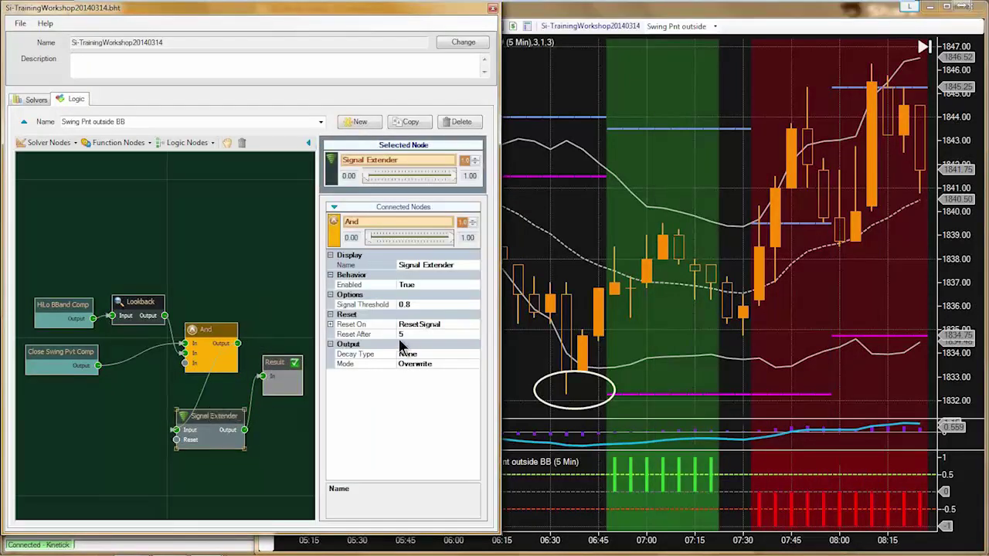
pyautogui.click(331, 328)
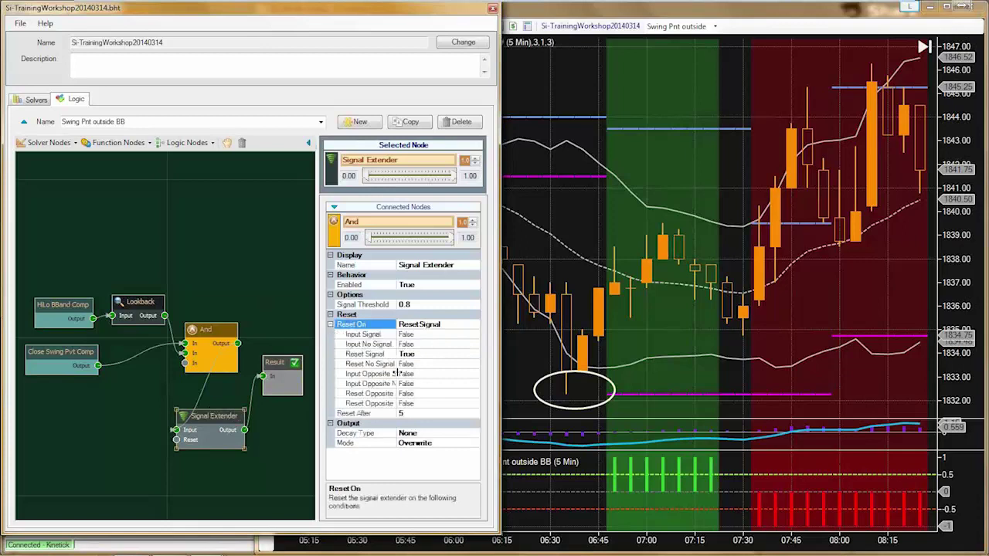
pyautogui.click(411, 412)
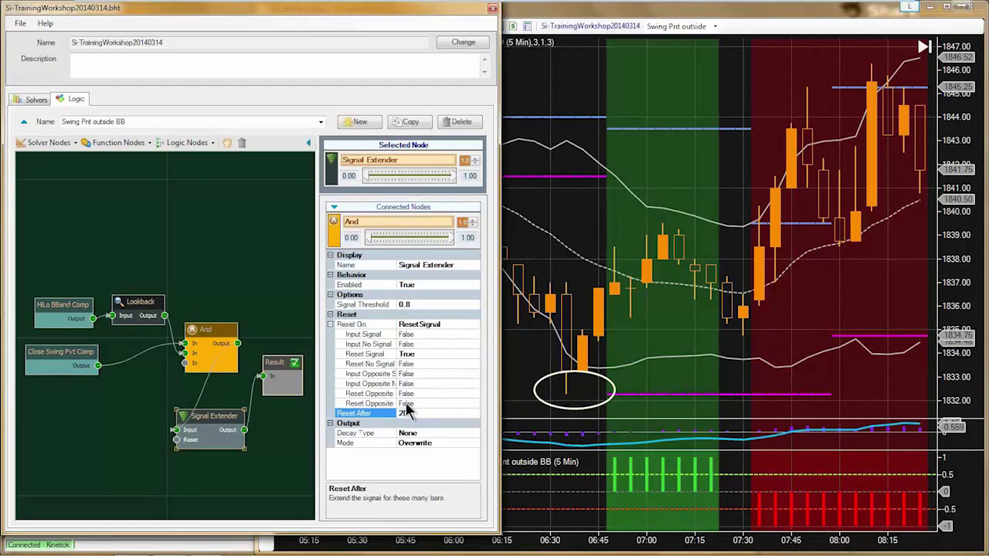
pyautogui.moveTo(220, 421)
pyautogui.moveTo(212, 422); pyautogui.dragTo(217, 418)
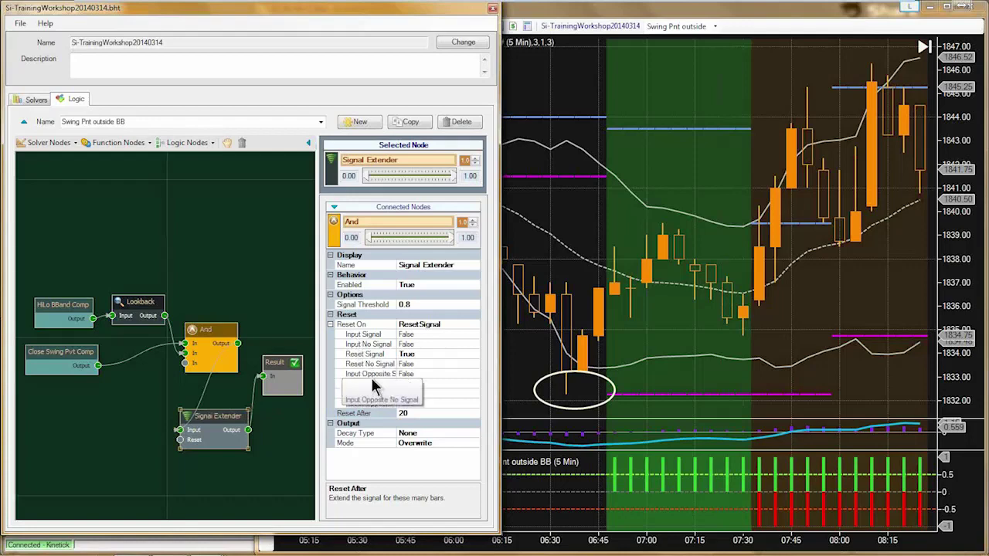
pyautogui.moveTo(62, 357); pyautogui.dragTo(66, 349)
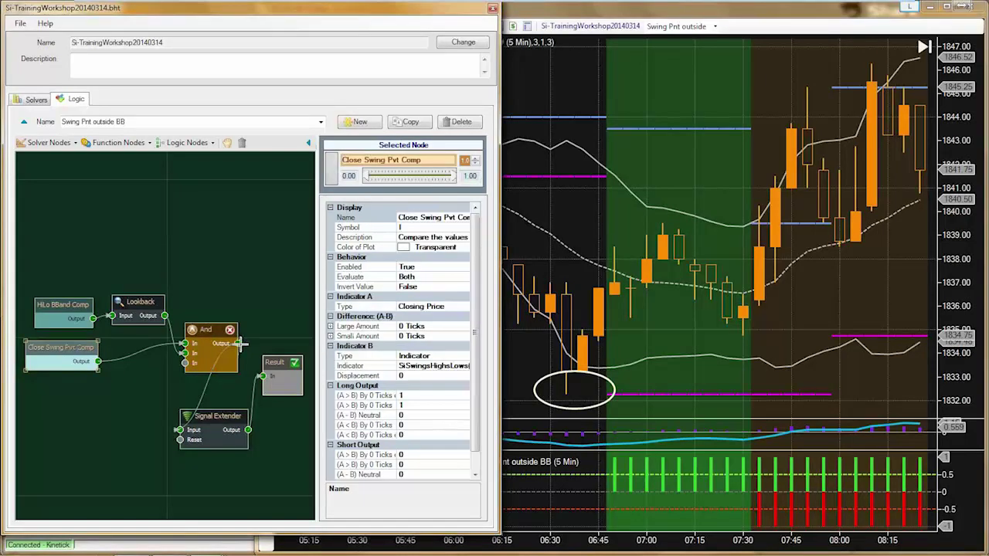
# Step: Wire And directly into Result and shift HiLo BBand Comp, Close Swing Pvt Comp and Lookback up-left
pyautogui.moveTo(240, 345); pyautogui.dragTo(266, 387)
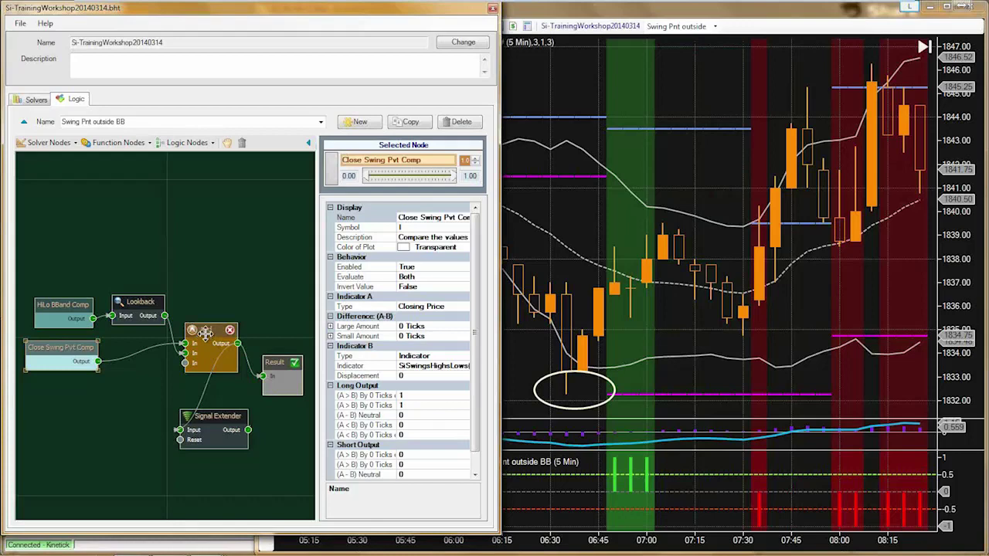
pyautogui.moveTo(158, 377); pyautogui.dragTo(23, 292)
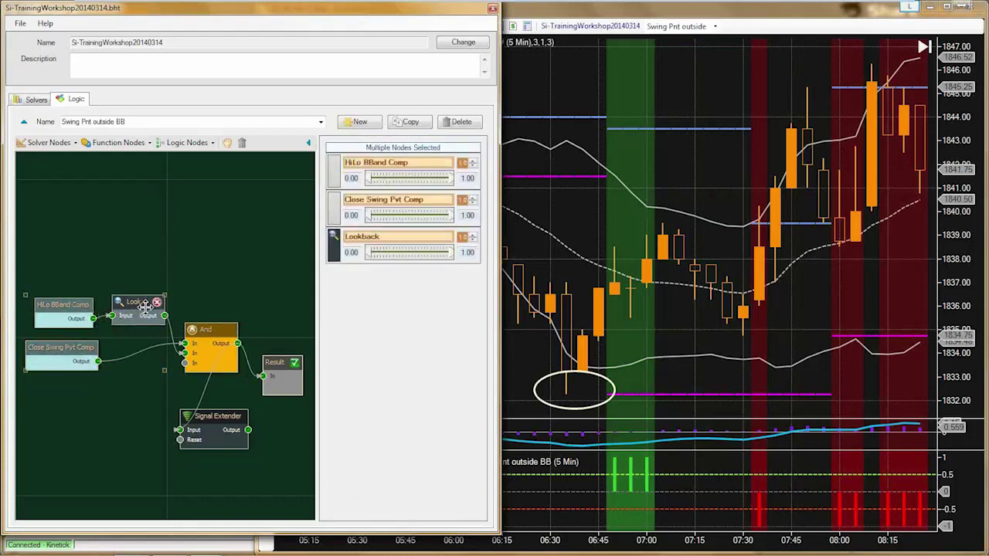
pyautogui.moveTo(146, 306); pyautogui.dragTo(140, 304)
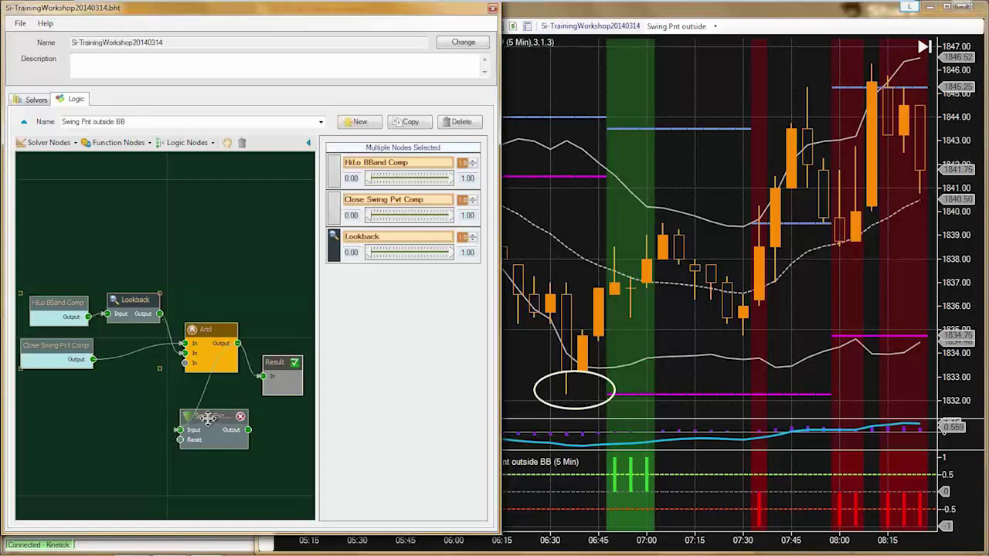
# Step: Feed the Signal Extender's output back into Result
pyautogui.moveTo(247, 430); pyautogui.dragTo(280, 377)
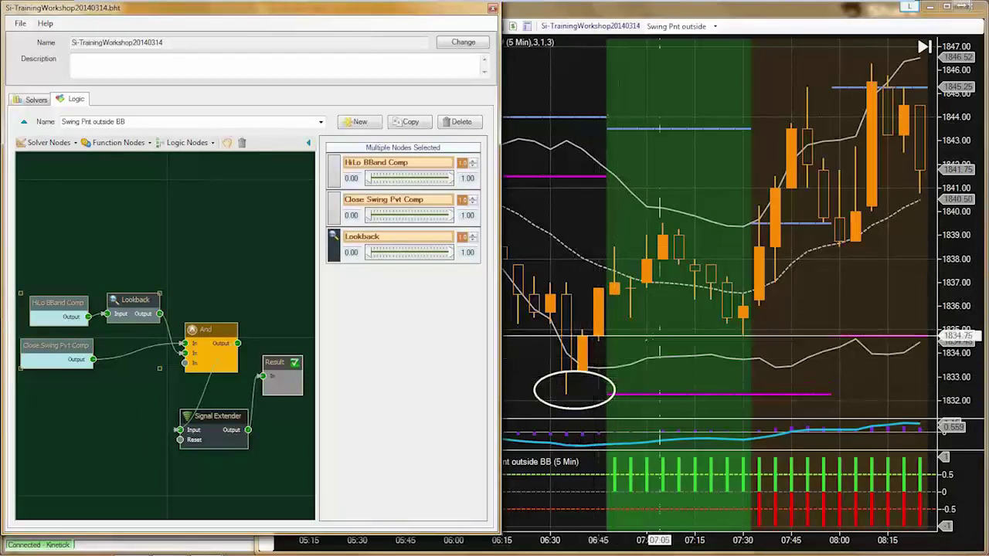
pyautogui.moveTo(212, 416)
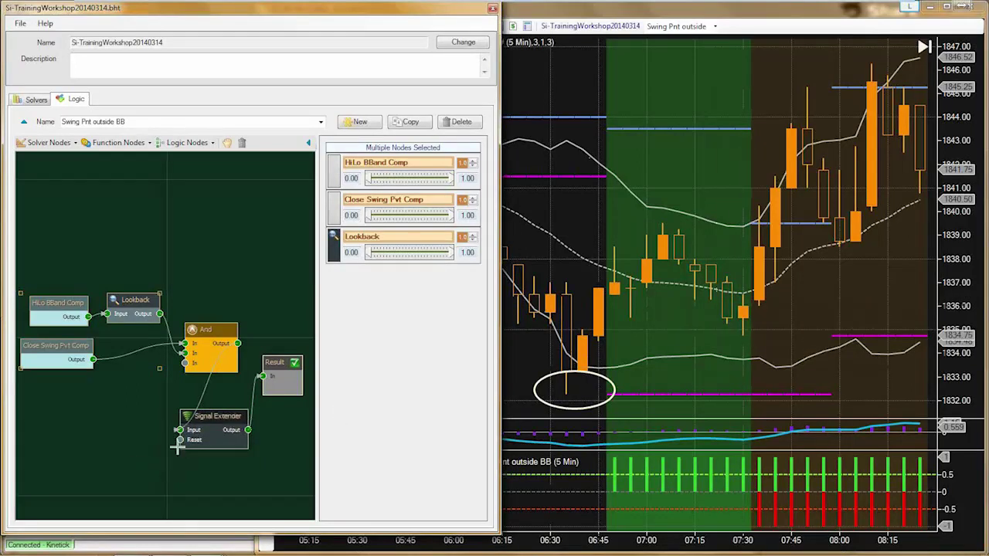
pyautogui.moveTo(189, 440)
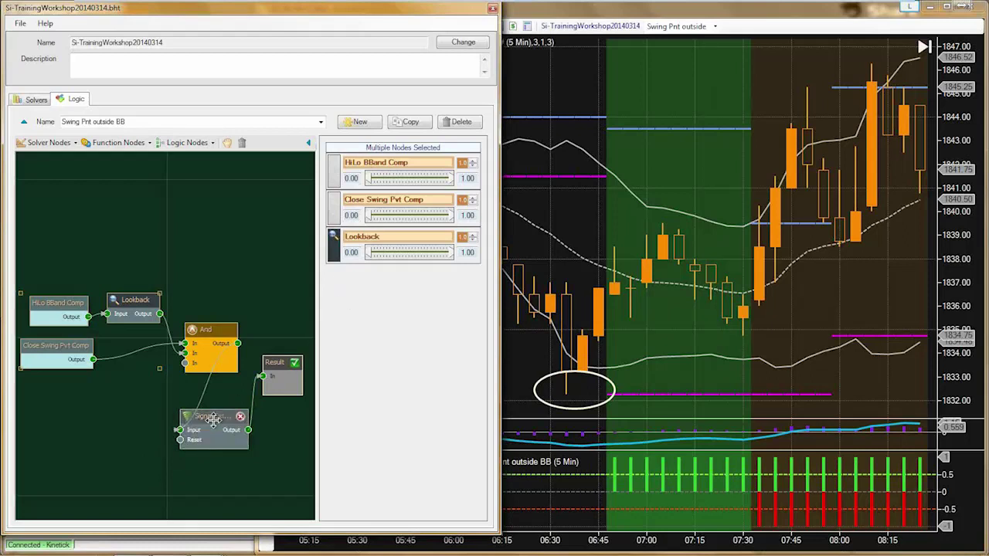
# Step: Nudge the Signal Extender node slightly into a new position
pyautogui.click(214, 501)
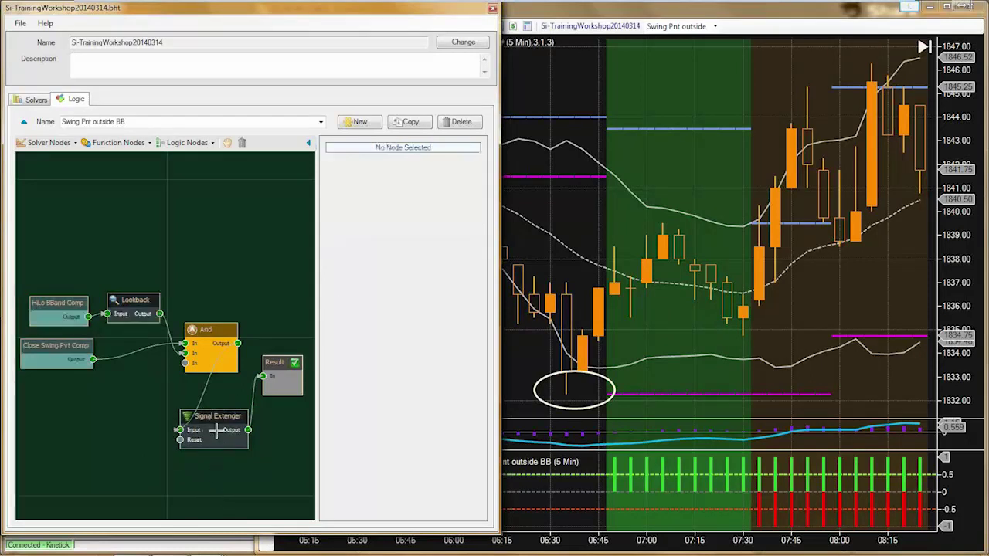
pyautogui.click(214, 418)
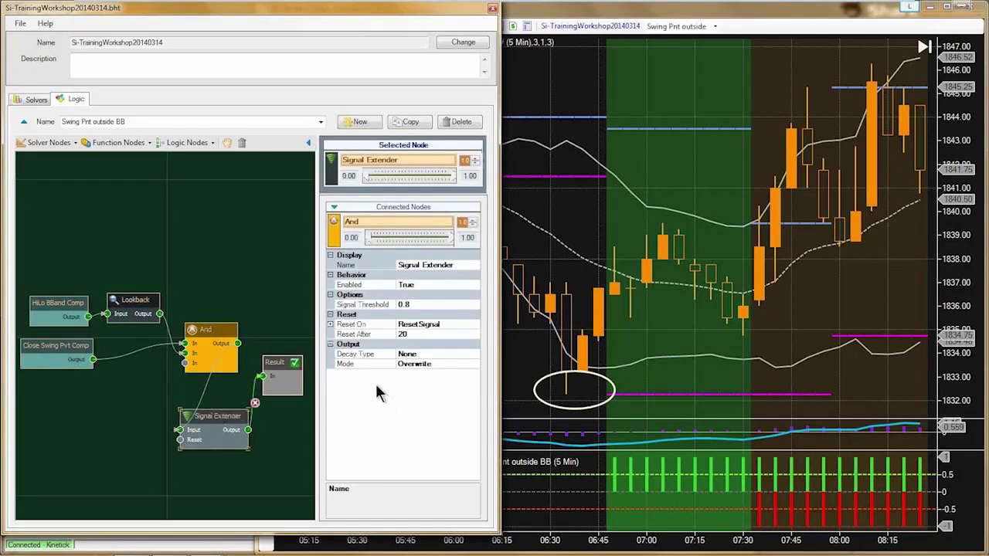
pyautogui.moveTo(215, 412); pyautogui.dragTo(223, 407)
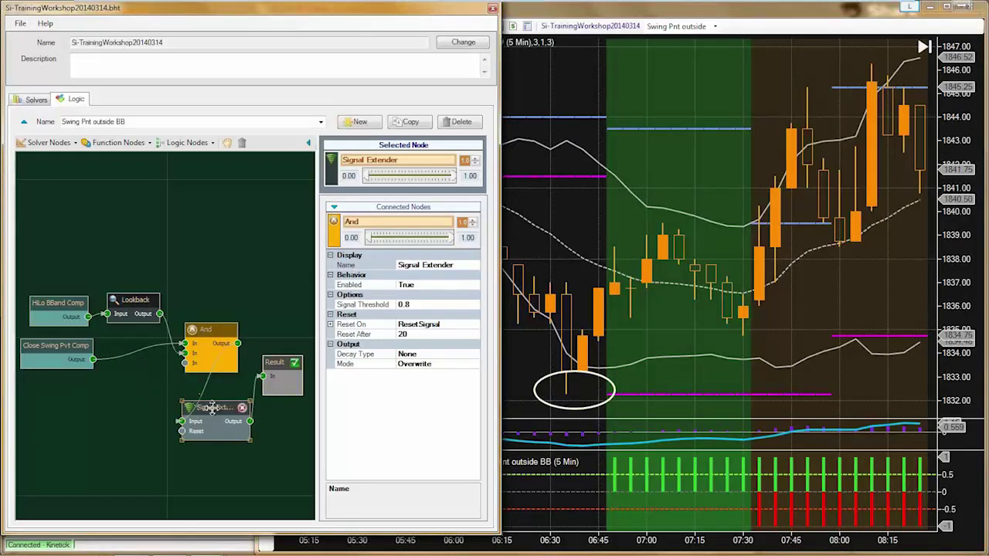
pyautogui.moveTo(213, 409); pyautogui.dragTo(216, 407)
# Step: Move the upper four nodes up together and place the Signal Extender beside Result
pyautogui.moveTo(211, 272); pyautogui.dragTo(90, 375)
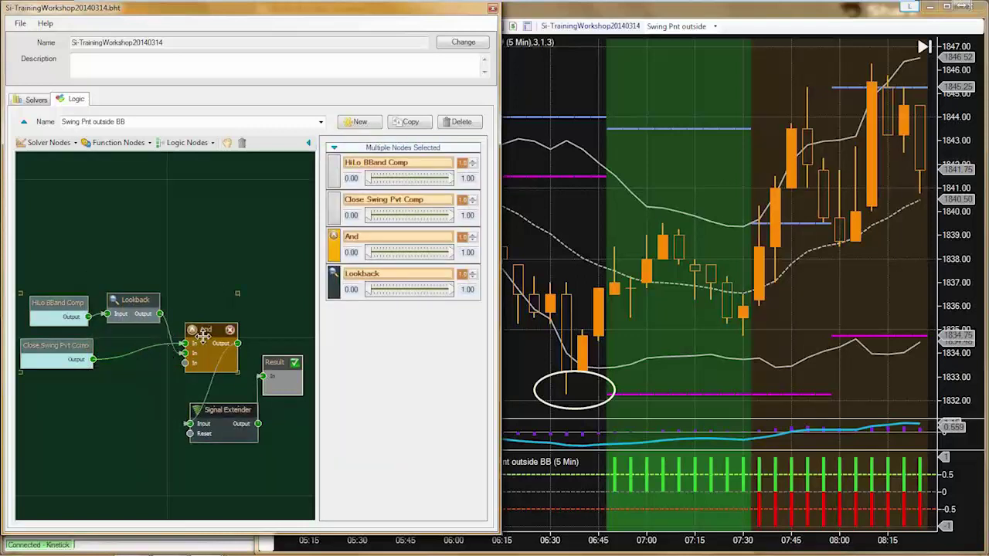
pyautogui.moveTo(202, 335); pyautogui.dragTo(200, 275)
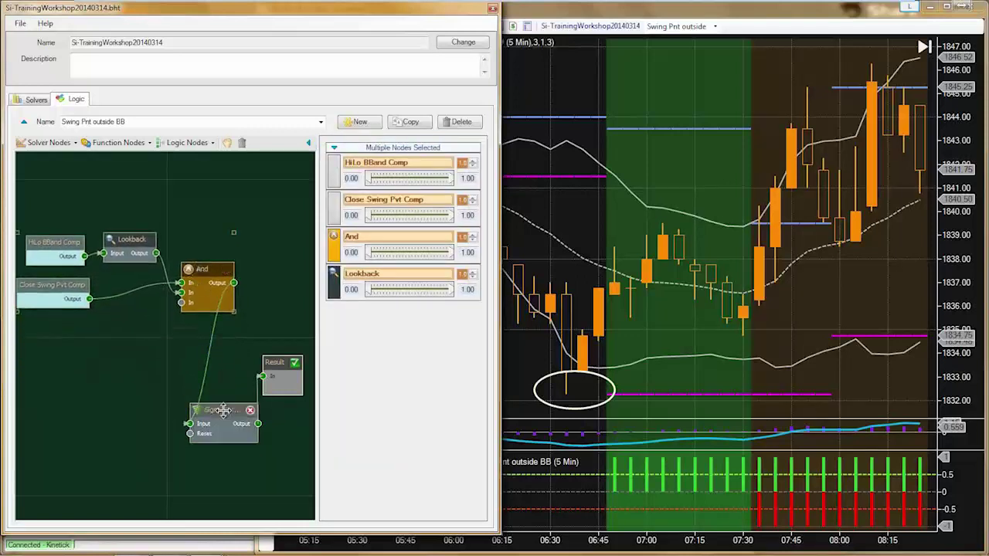
pyautogui.click(234, 480)
pyautogui.click(222, 412)
pyautogui.moveTo(222, 386); pyautogui.dragTo(217, 361)
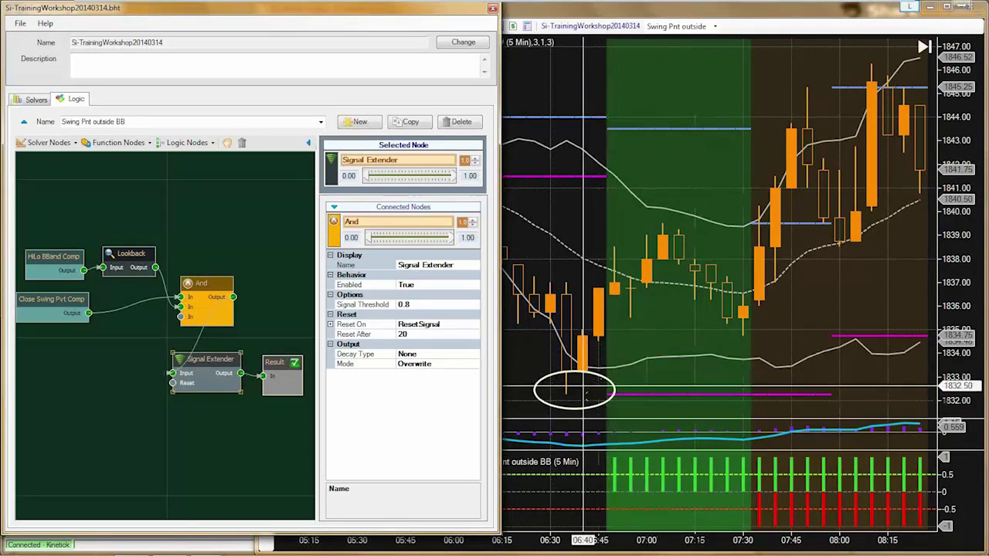
# Step: Pan the chart to show the 06:00–09:00 bars, then select the Signal Extender node in the editor
pyautogui.click(659, 341)
pyautogui.moveTo(661, 341); pyautogui.dragTo(535, 329)
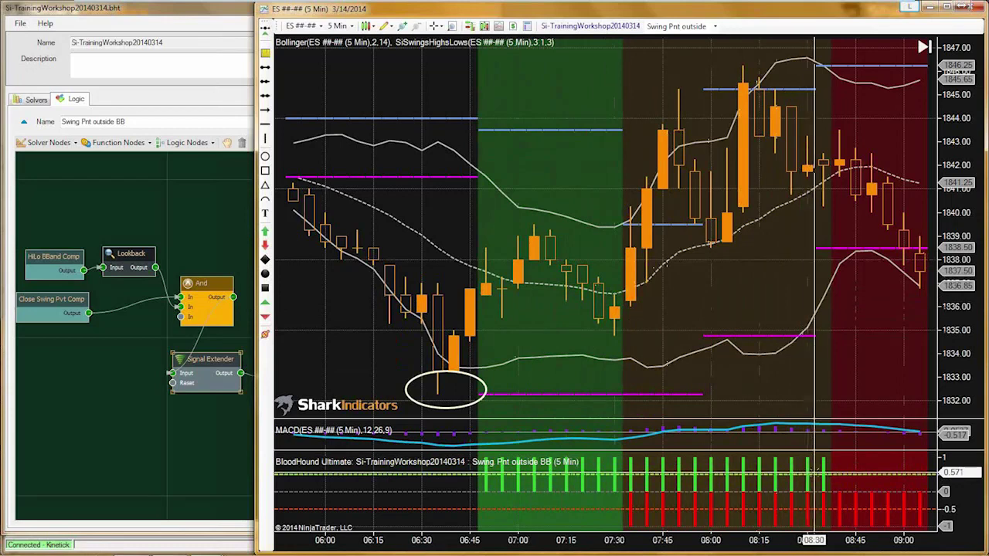
pyautogui.moveTo(205, 359)
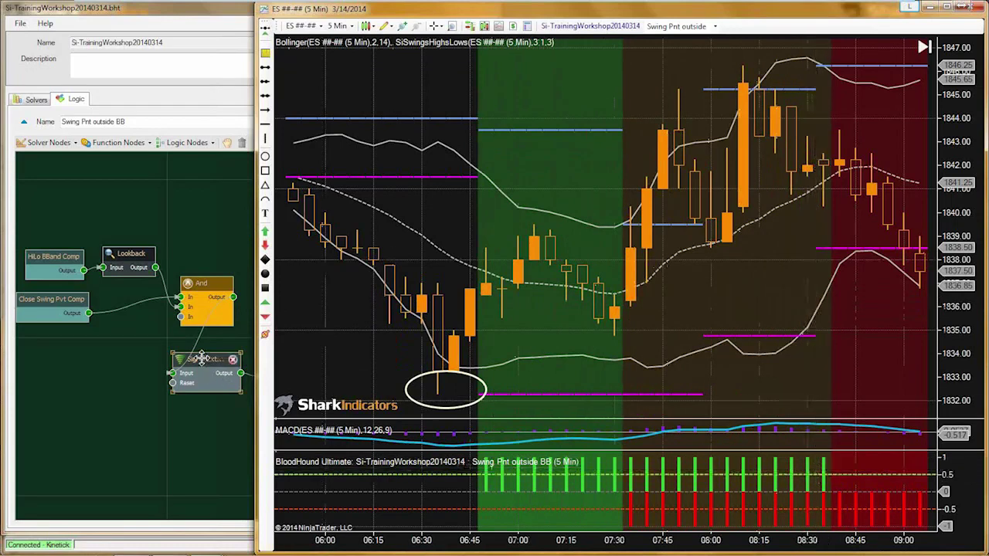
pyautogui.click(205, 360)
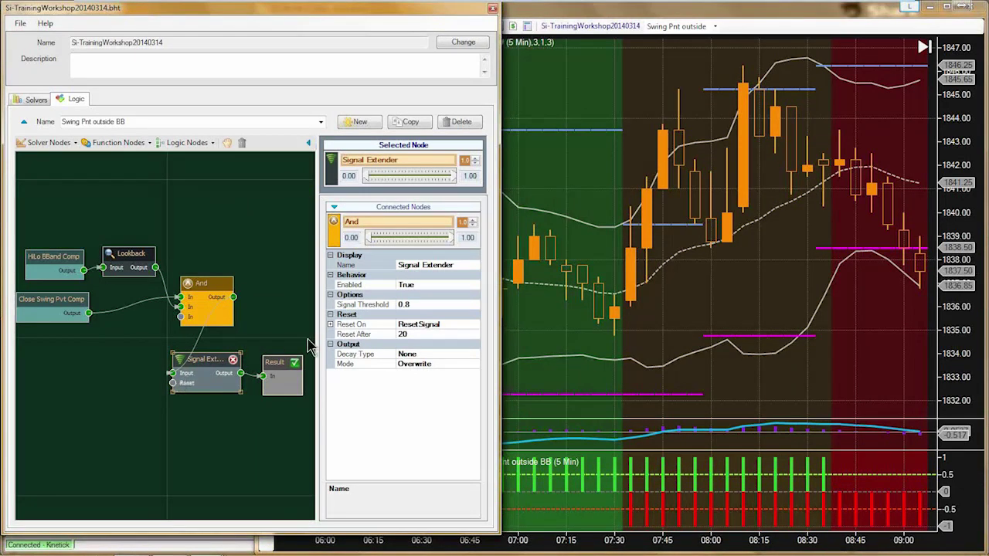
# Step: Under Reset On, set Reset Opposite Signal to True and Reset Signal to False
pyautogui.click(330, 324)
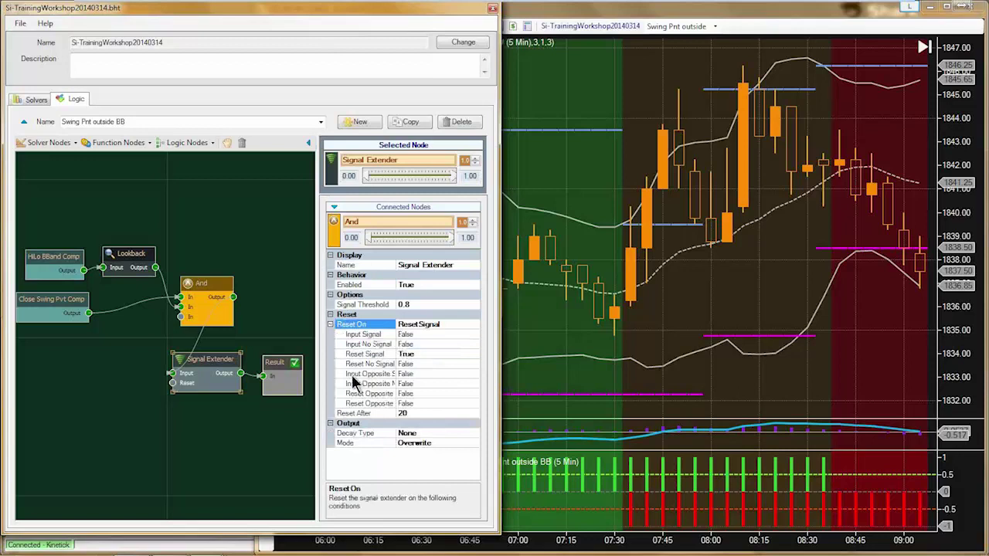
pyautogui.moveTo(397, 317); pyautogui.dragTo(425, 319)
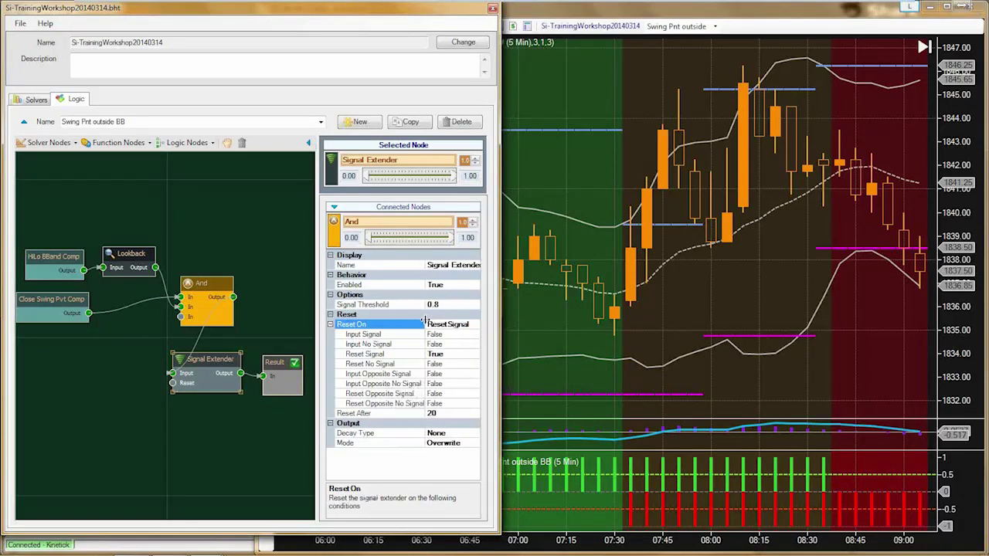
pyautogui.click(359, 355)
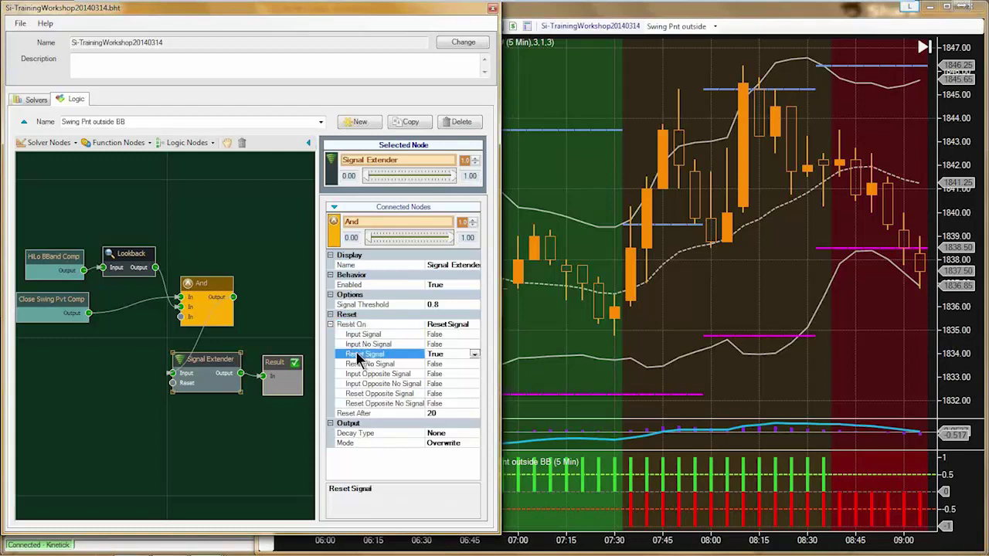
pyautogui.click(363, 392)
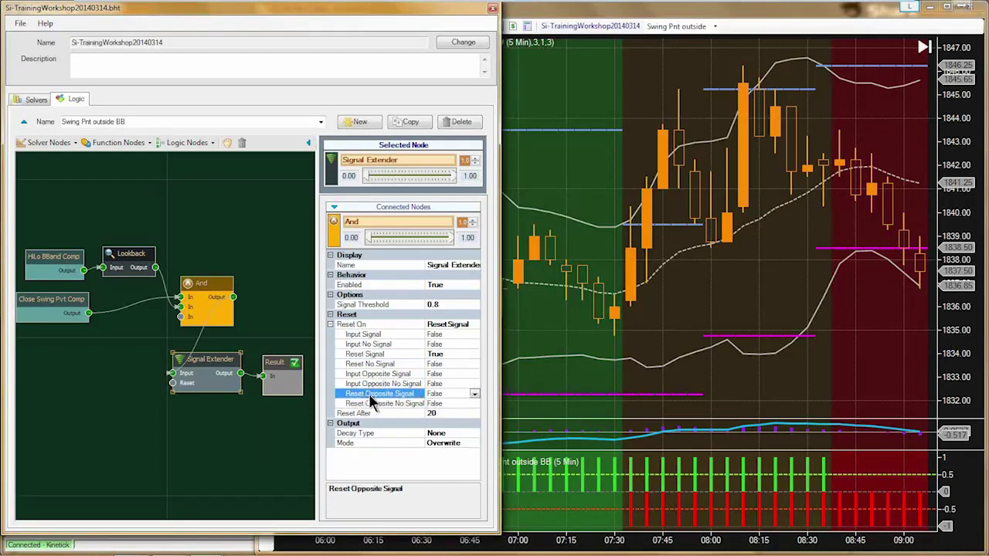
pyautogui.doubleClick(445, 394)
pyautogui.doubleClick(444, 353)
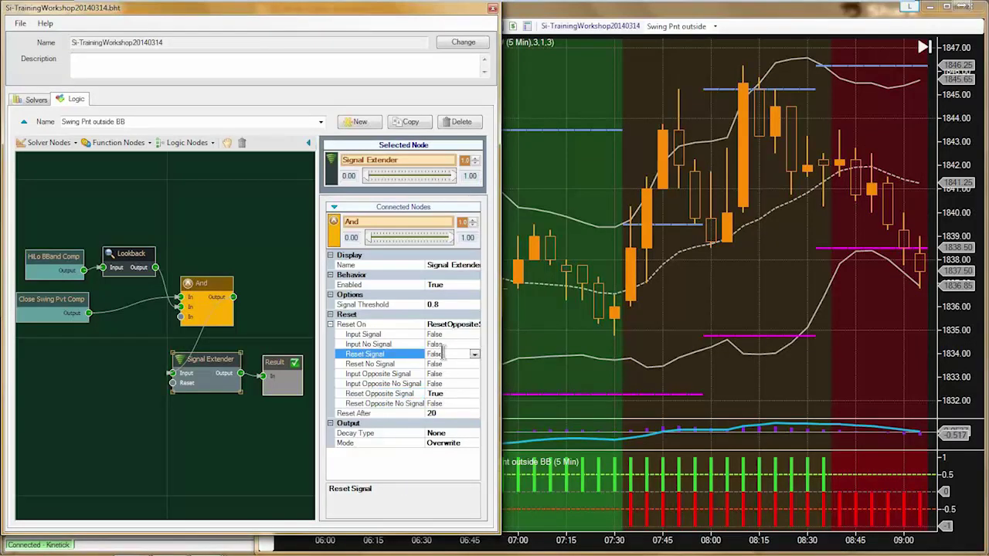
pyautogui.click(382, 394)
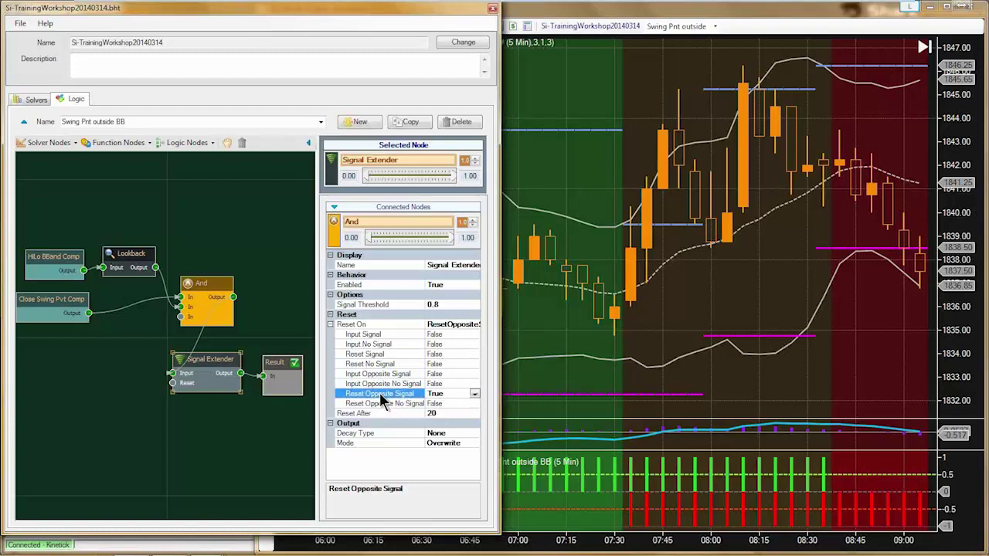
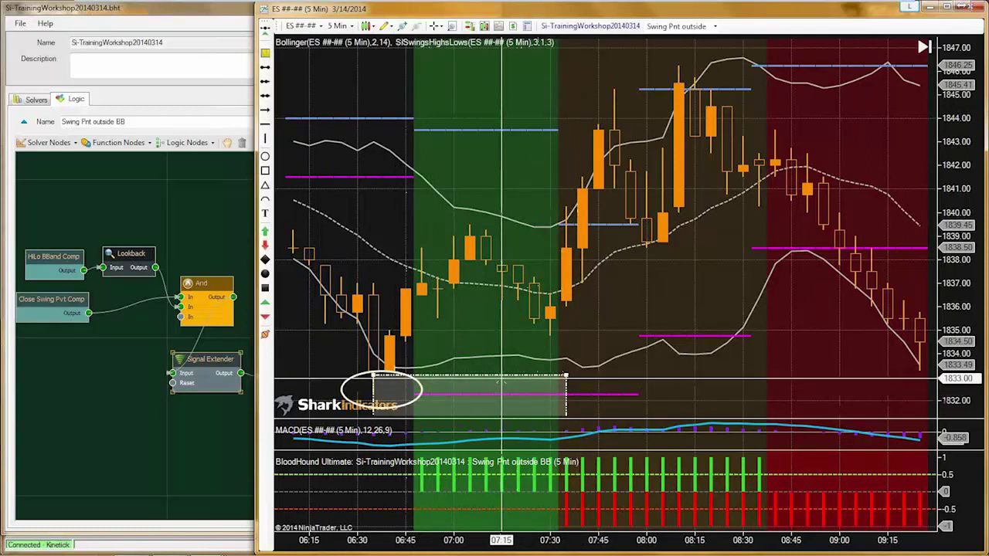
# Step: Move the shaded box up to the 1844 level and pan back to the 04:00–07:00 bars
pyautogui.moveTo(500, 378); pyautogui.dragTo(510, 62)
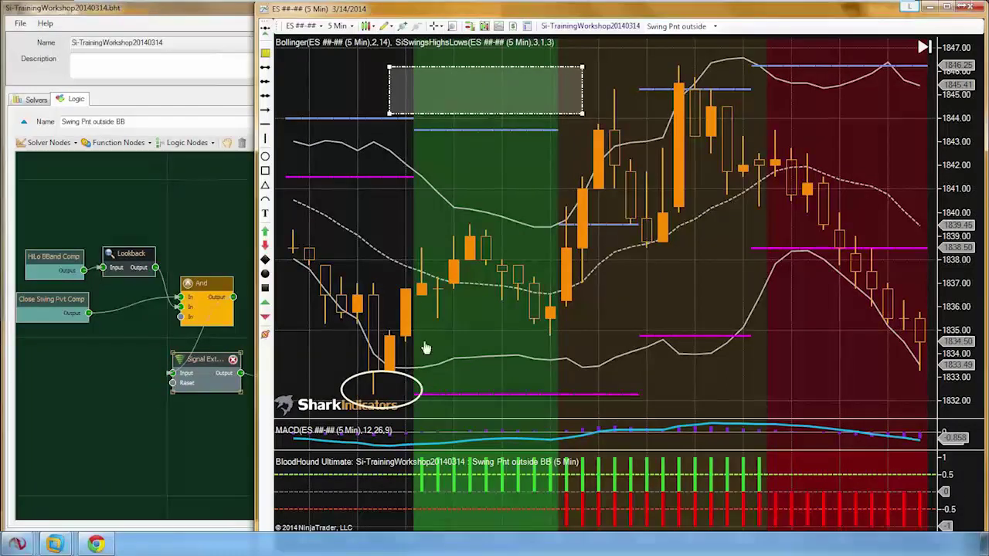
pyautogui.middleClick(406, 228)
pyautogui.moveTo(405, 229); pyautogui.dragTo(860, 241)
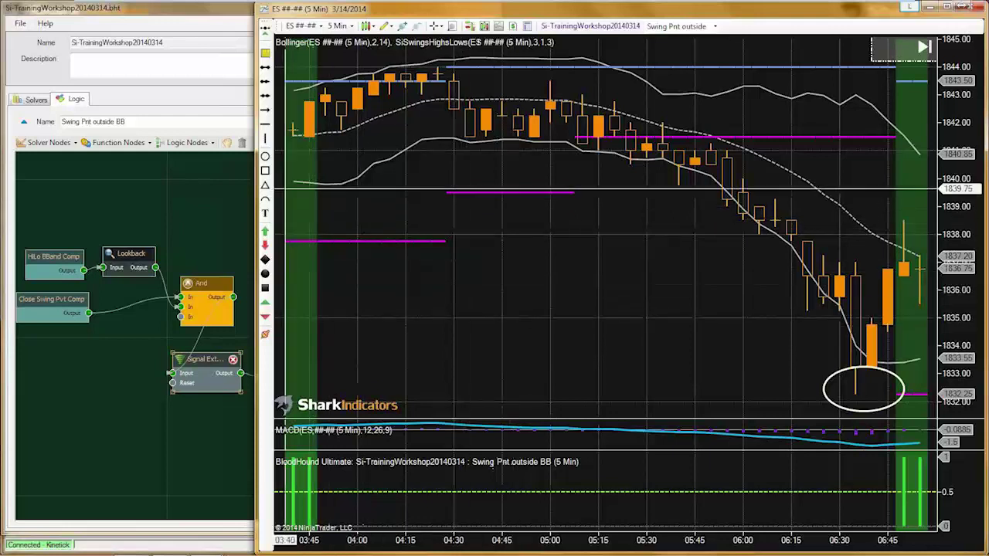
# Step: Place two green up-arrow markers beside the 06:45 bar
pyautogui.click(265, 259)
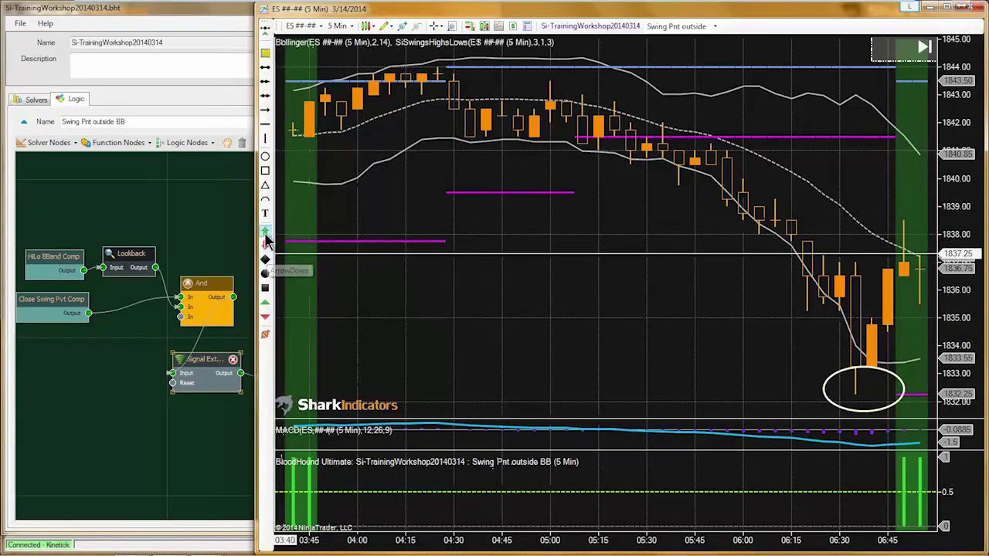
pyautogui.click(888, 349)
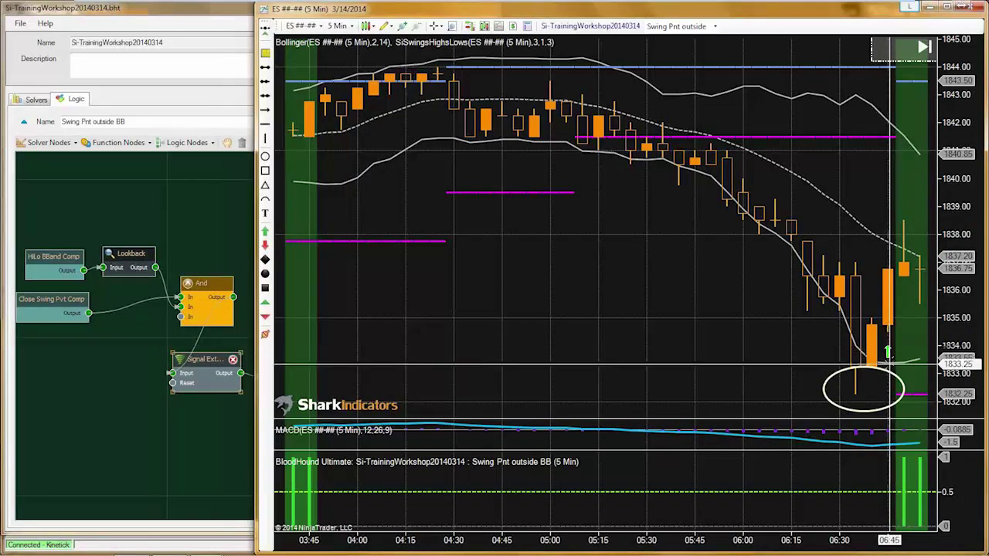
pyautogui.click(265, 232)
pyautogui.click(904, 348)
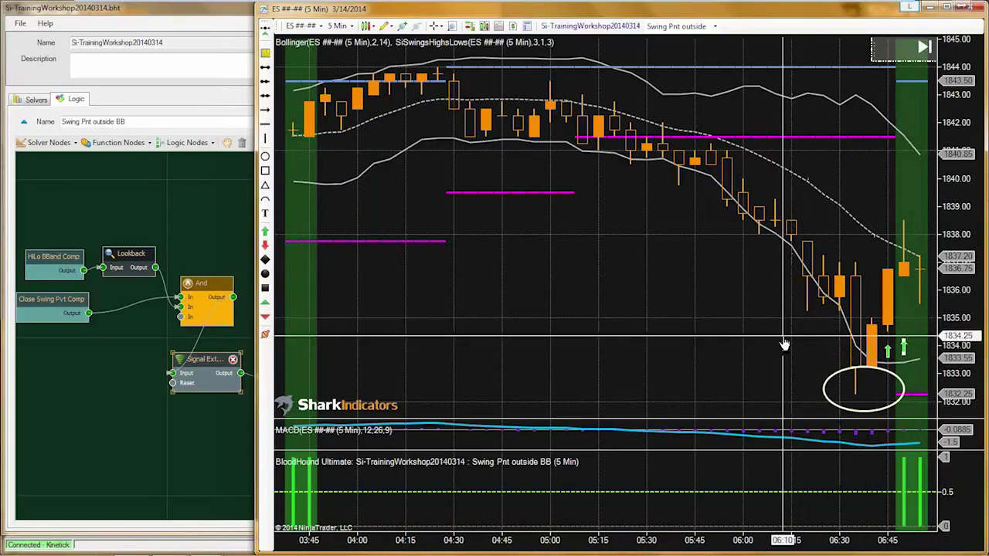
# Step: Pan forward past 07:30 and move both green arrows onto the 07:35 and 07:40 bars
pyautogui.scroll(1, 784, 344)
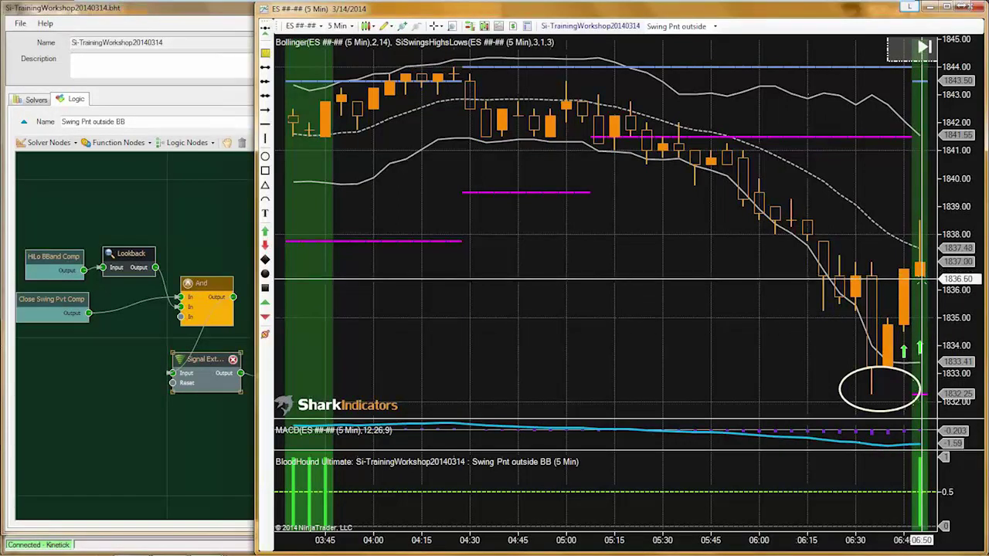
pyautogui.moveTo(922, 280); pyautogui.dragTo(646, 361)
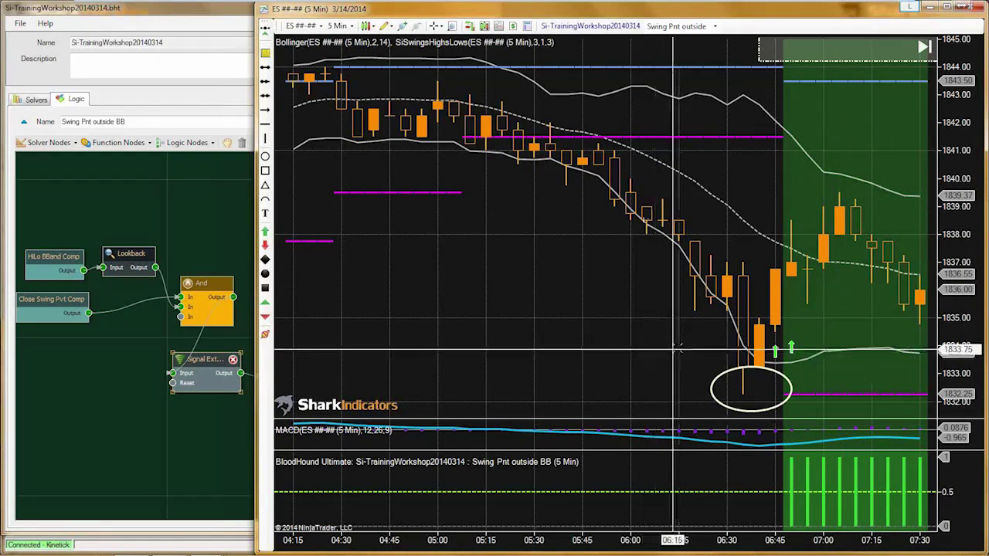
pyautogui.moveTo(653, 351); pyautogui.dragTo(587, 353)
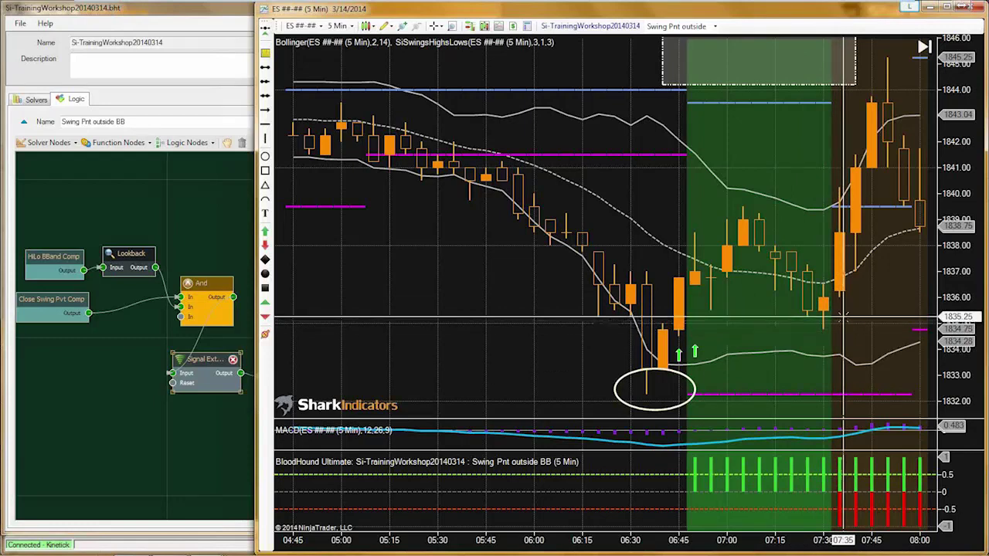
pyautogui.moveTo(679, 354)
pyautogui.mouseDown()
pyautogui.moveTo(830, 310)
pyautogui.moveTo(843, 317)
pyautogui.mouseUp()
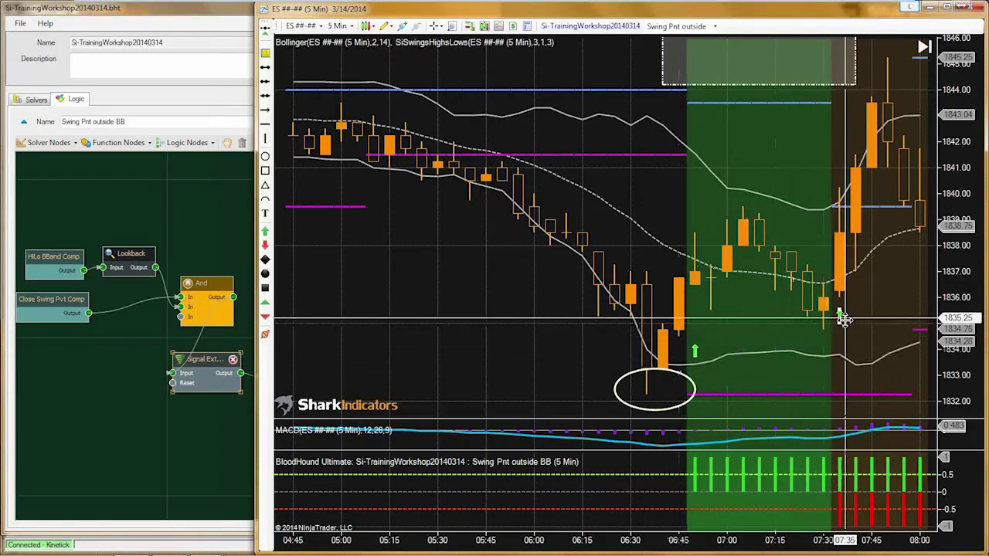
pyautogui.moveTo(694, 351); pyautogui.dragTo(839, 318)
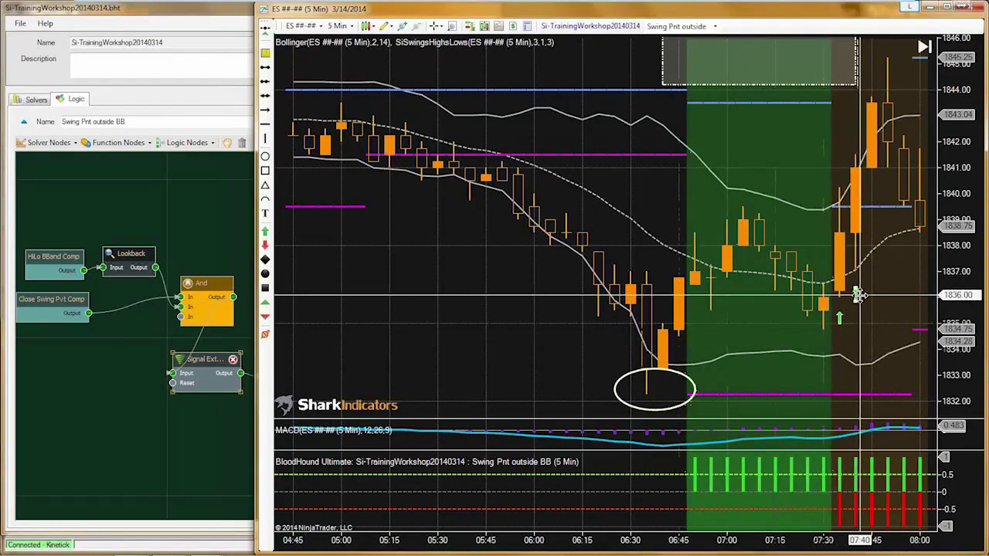
pyautogui.scroll(4, 850, 309)
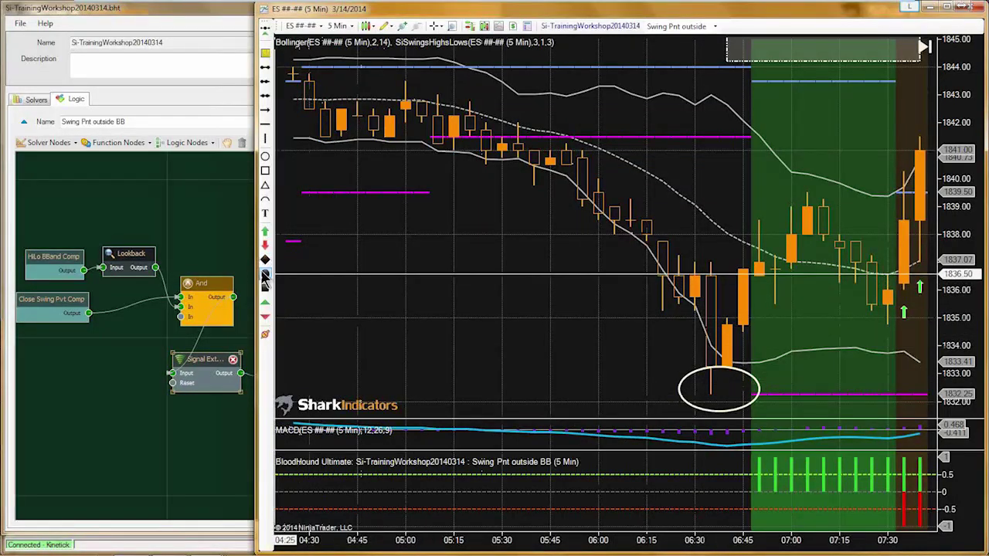
# Step: Mark the 06:35 swing low and the 07:30 low with red squares, then show bars through 08:00
pyautogui.click(710, 392)
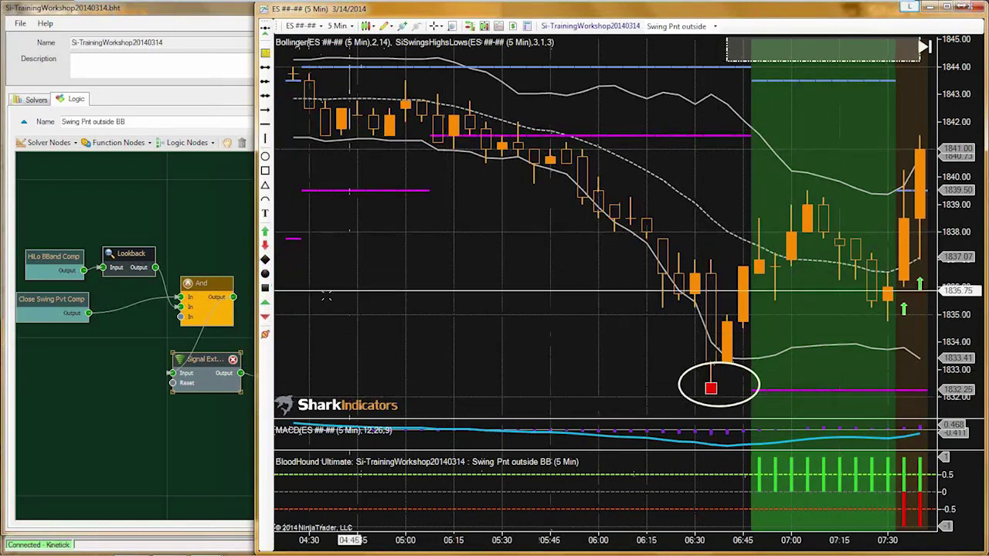
pyautogui.click(266, 290)
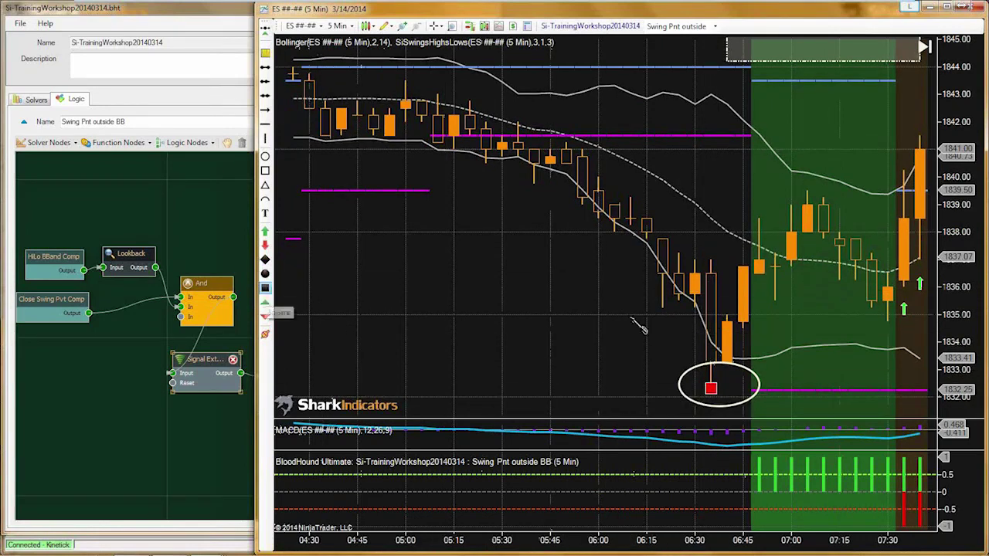
pyautogui.click(888, 322)
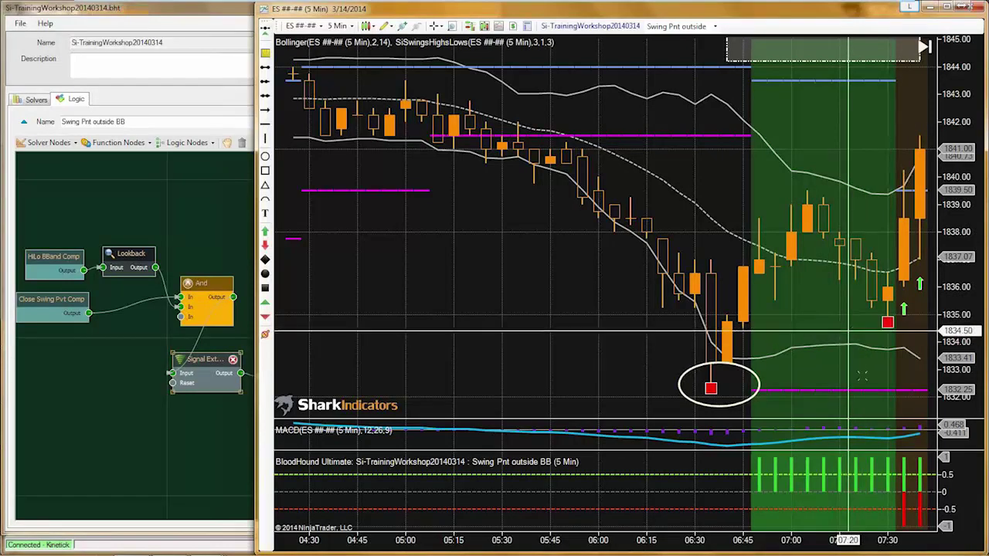
pyautogui.moveTo(826, 329); pyautogui.dragTo(784, 333)
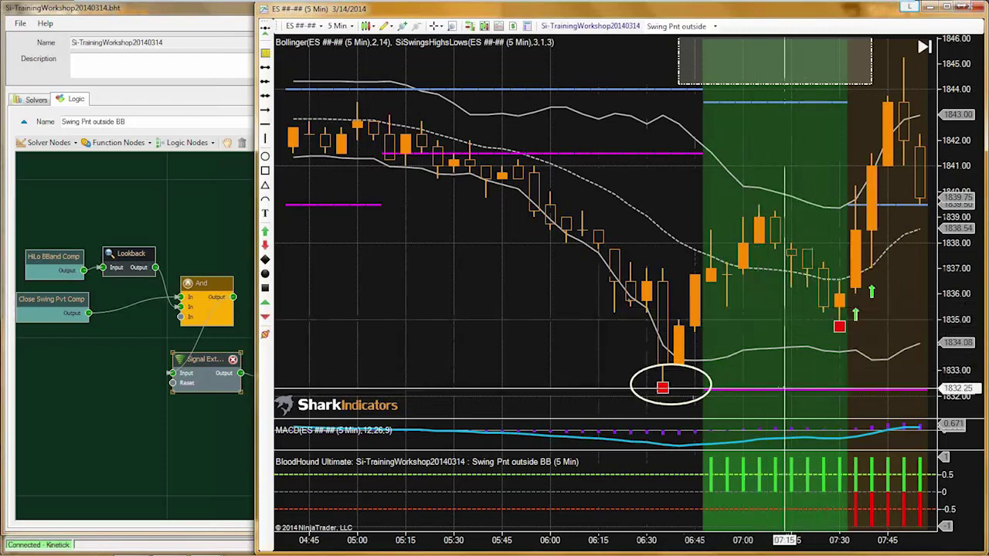
pyautogui.click(770, 389)
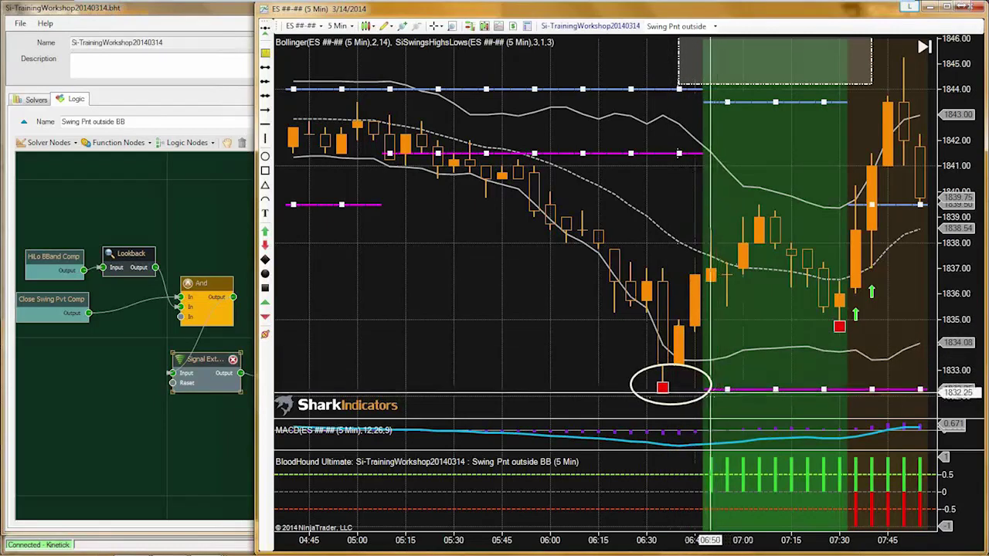
pyautogui.moveTo(750, 327); pyautogui.dragTo(773, 378)
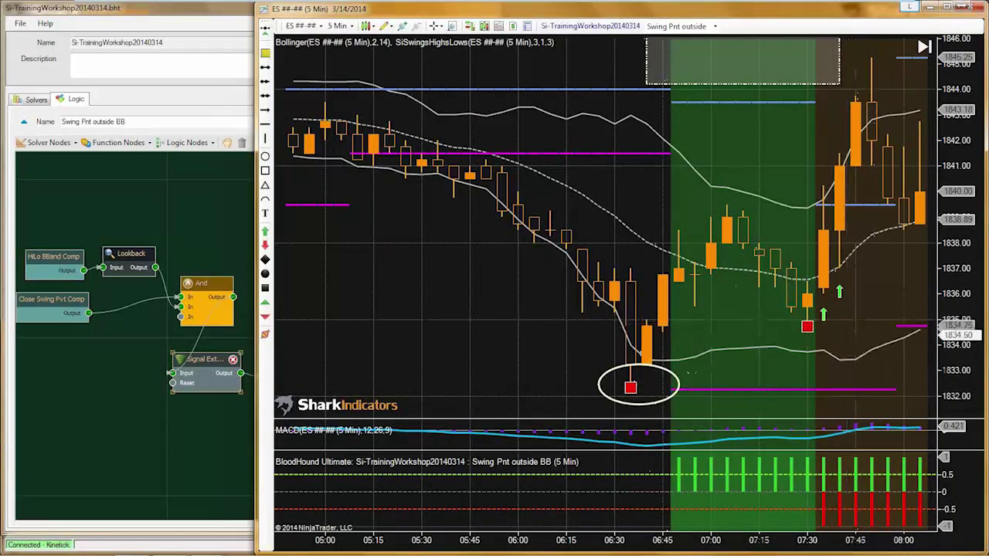
# Step: Make SiSwingsHighsLows' Tightest Tops and Bottoms plots Dots in DarkSlateBlue and Crimson
pyautogui.doubleClick(523, 154)
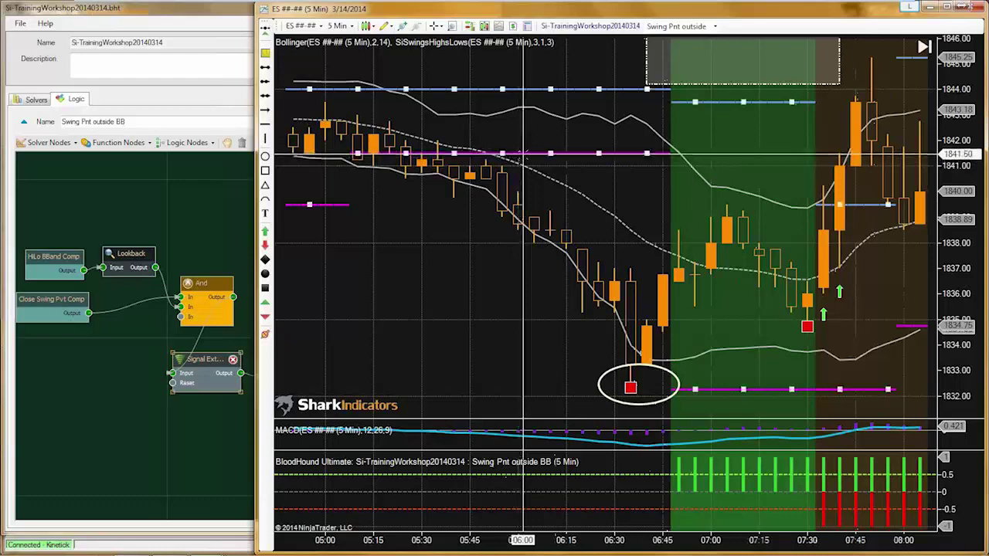
pyautogui.moveTo(534, 137); pyautogui.dragTo(175, 39)
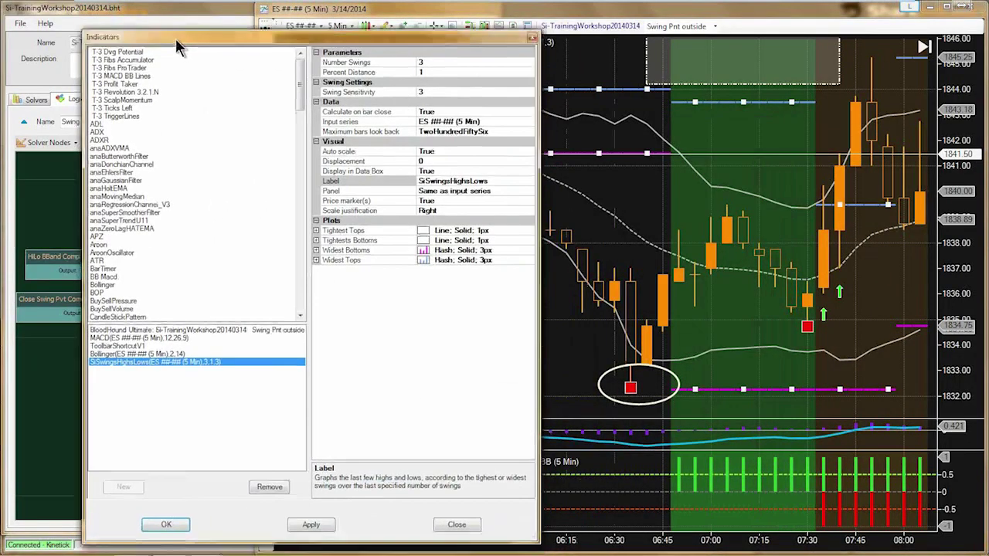
pyautogui.click(330, 230)
pyautogui.click(321, 239)
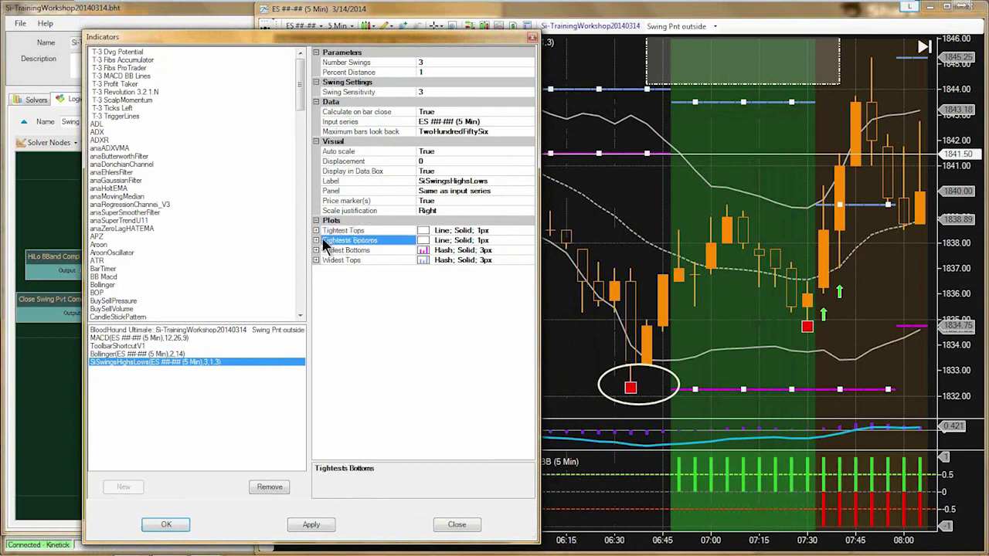
pyautogui.click(316, 240)
pyautogui.click(315, 230)
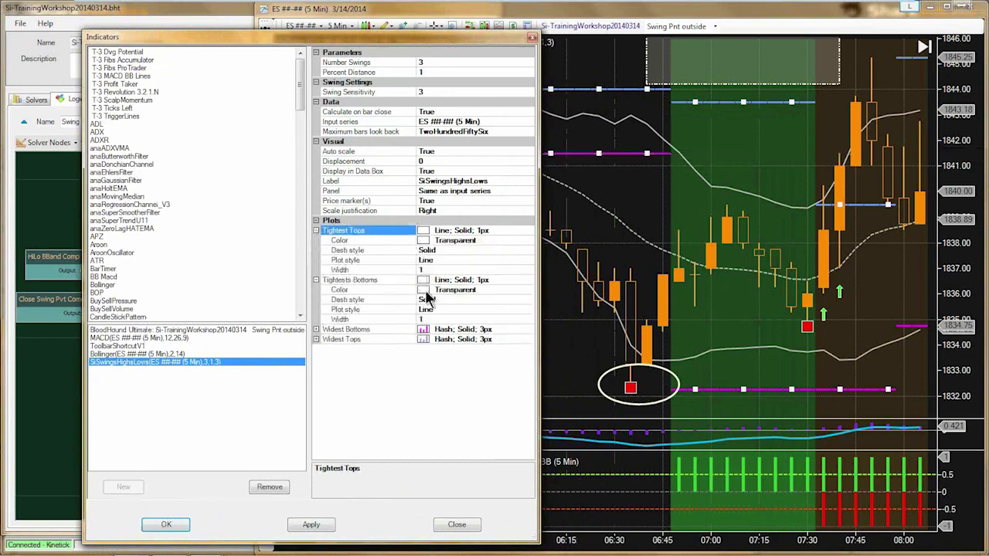
pyautogui.click(359, 280)
pyautogui.click(480, 289)
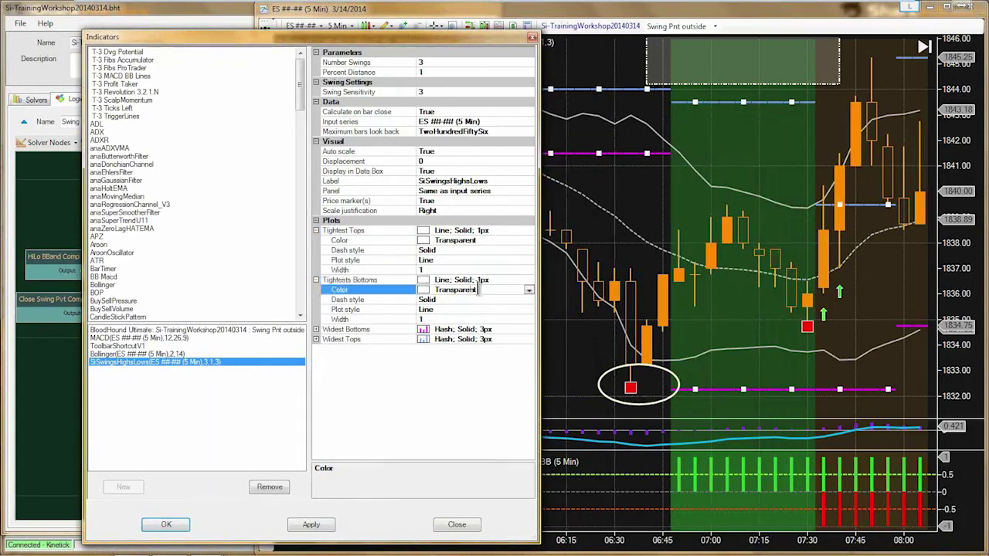
pyautogui.click(528, 291)
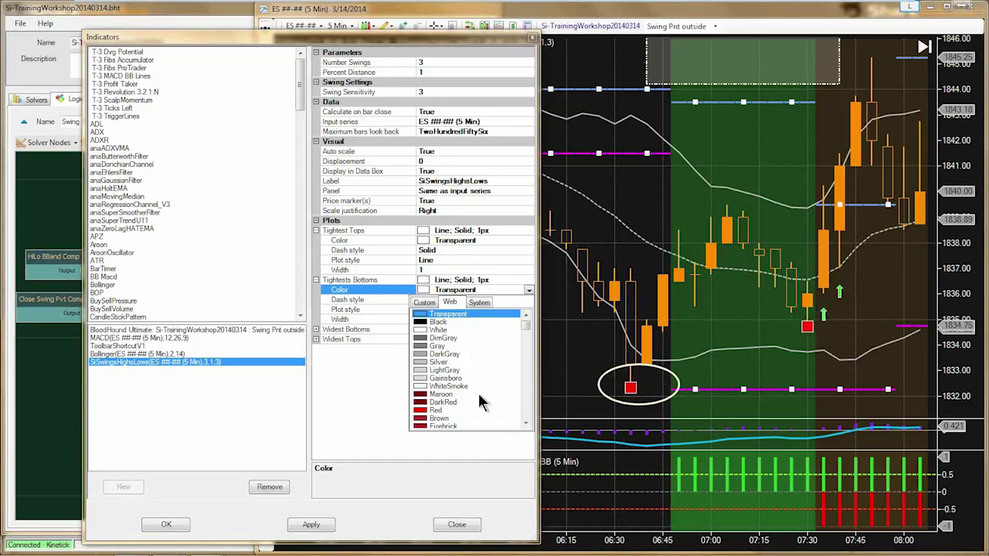
pyautogui.moveTo(524, 323); pyautogui.dragTo(526, 346)
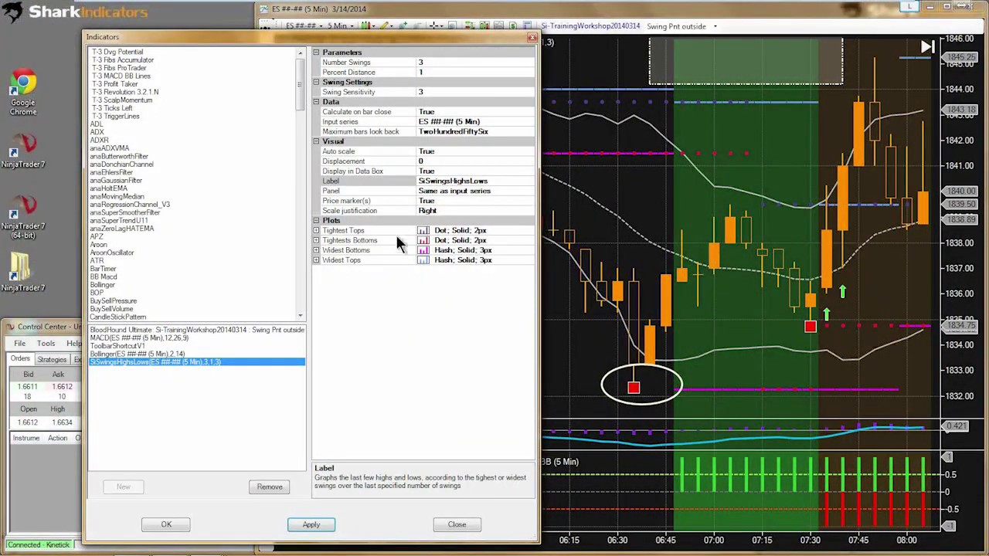
# Step: Set both Tightest Tops and Tightests Bottoms widths to 3 and apply the changes
pyautogui.doubleClick(396, 232)
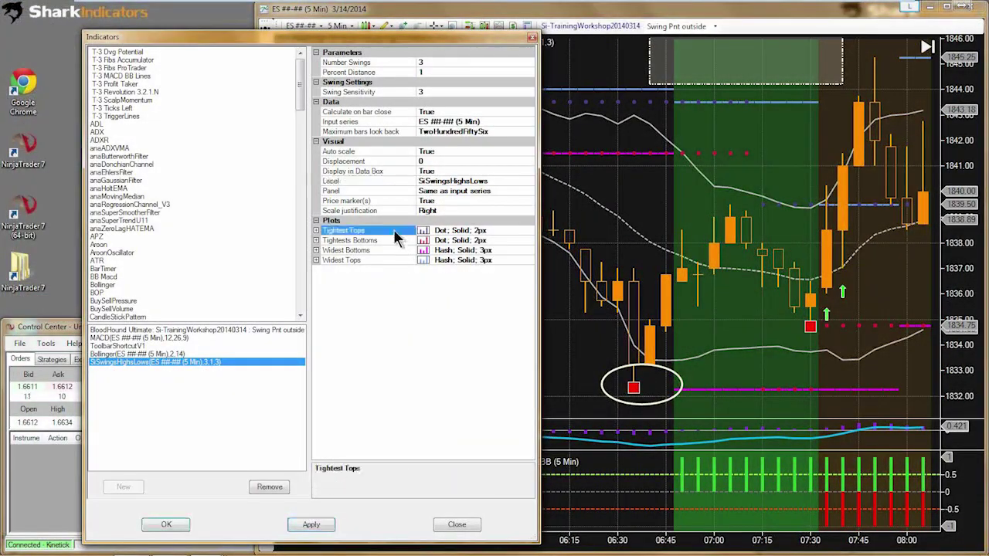
pyautogui.click(426, 269)
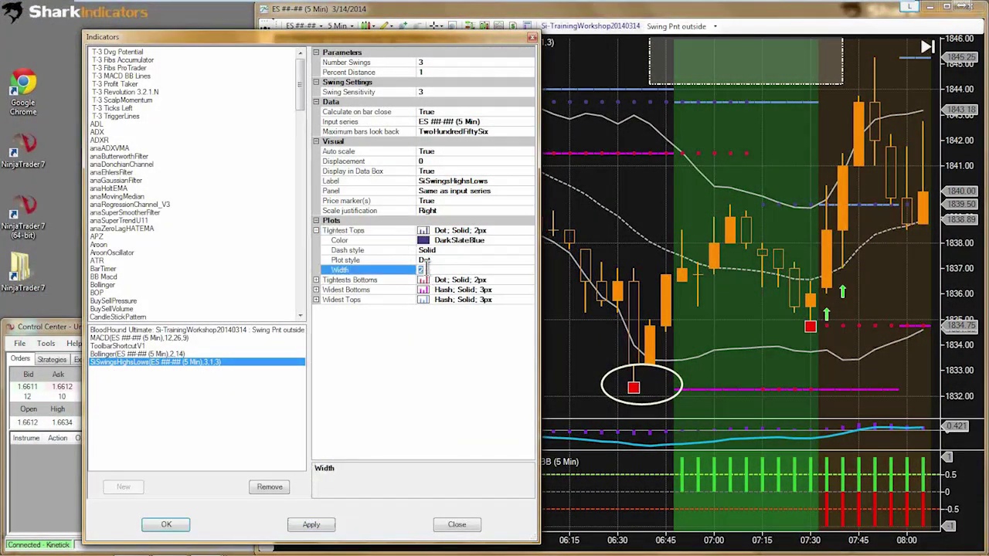
pyautogui.write('3')
pyautogui.doubleClick(402, 280)
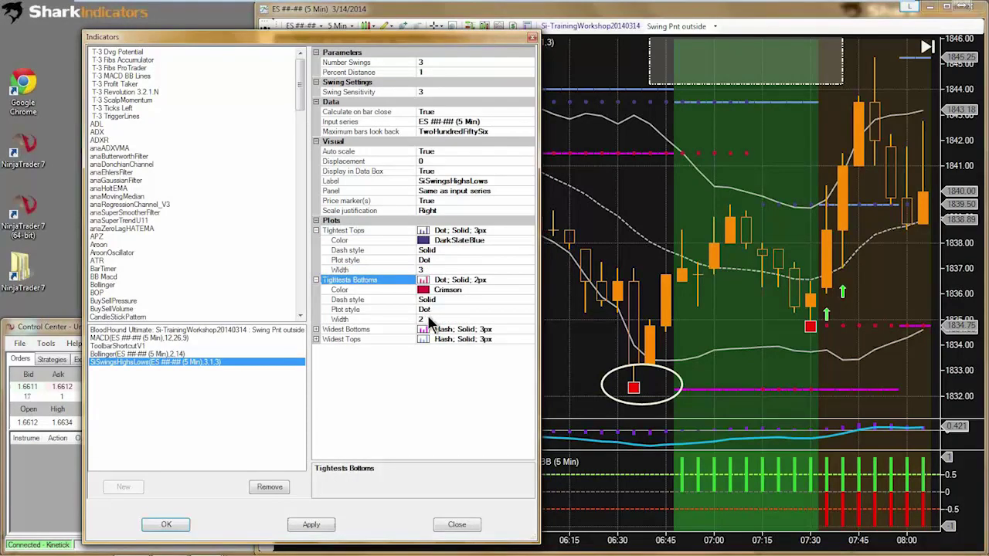
pyautogui.click(426, 319)
pyautogui.write('3')
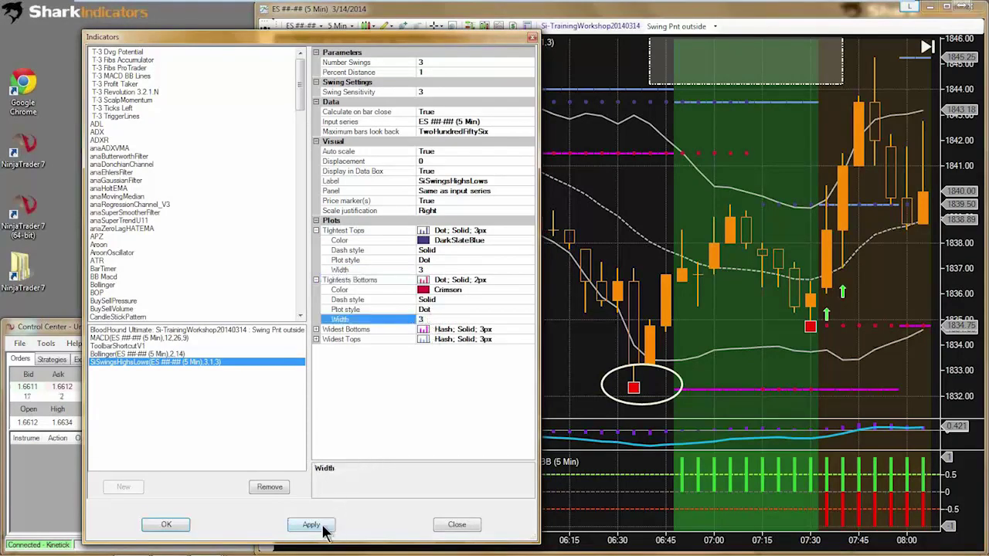
pyautogui.click(310, 524)
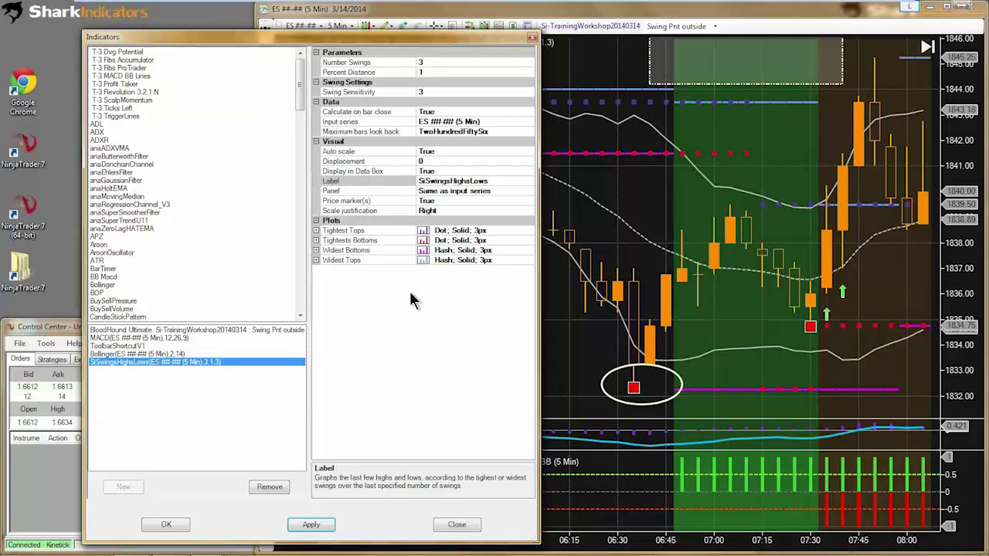
pyautogui.click(457, 525)
# Step: Place a green up arrow on the latest ES 5-minute bar at 07:35
pyautogui.middleClick(514, 387)
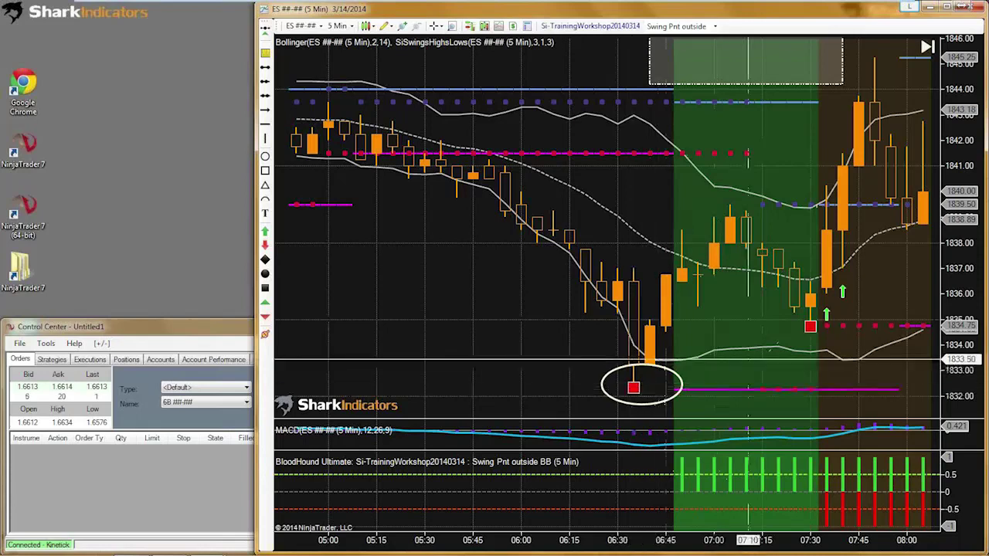
pyautogui.click(844, 326)
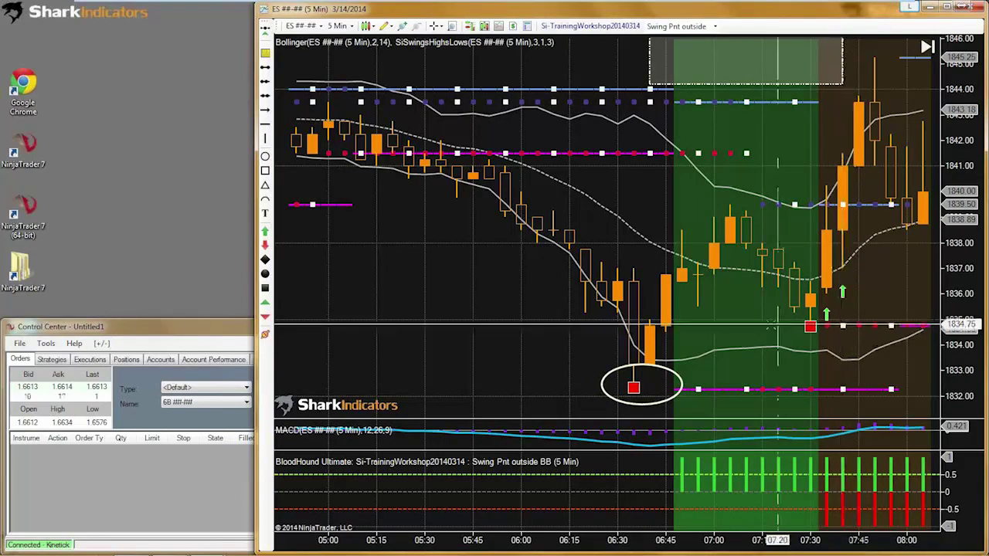
pyautogui.scroll(3, 834, 324)
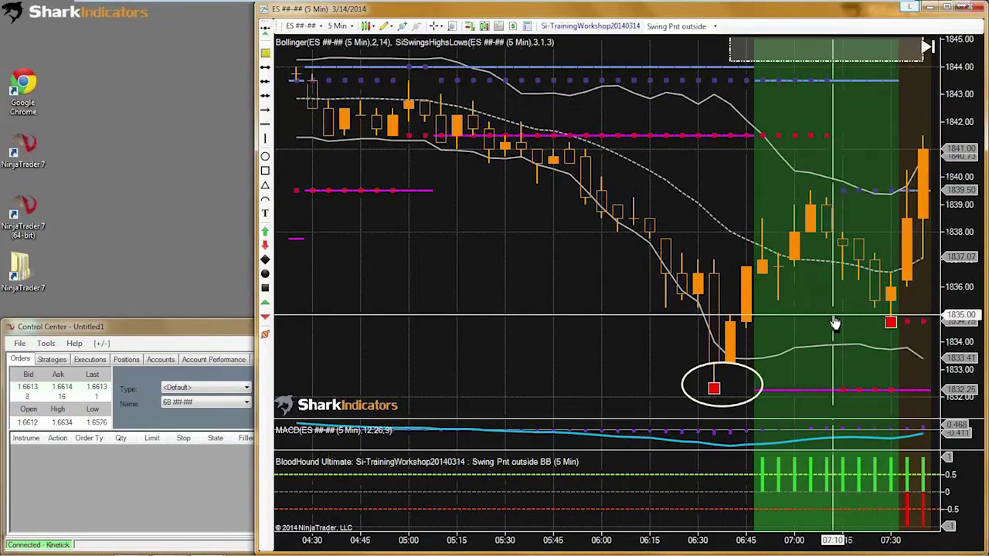
pyautogui.scroll(1, 833, 324)
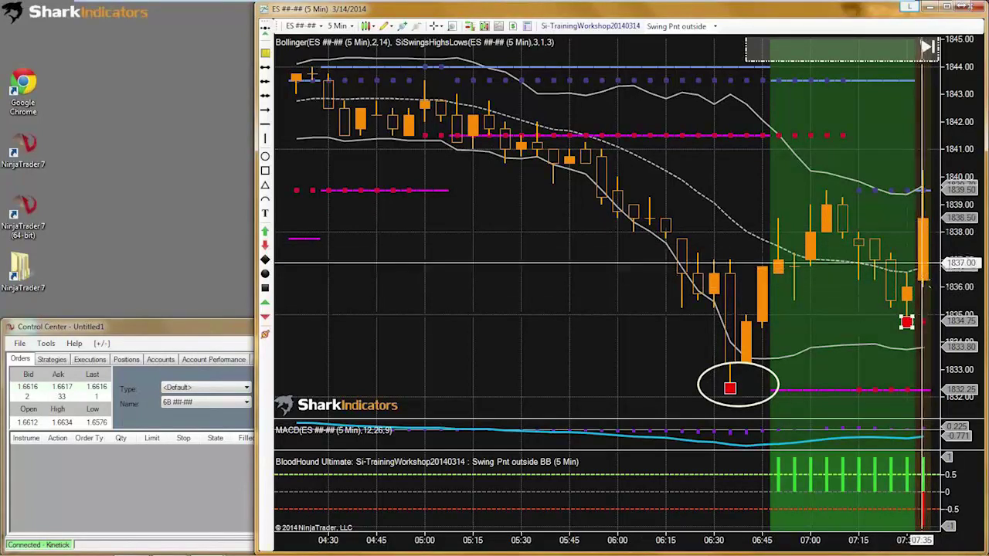
pyautogui.click(267, 233)
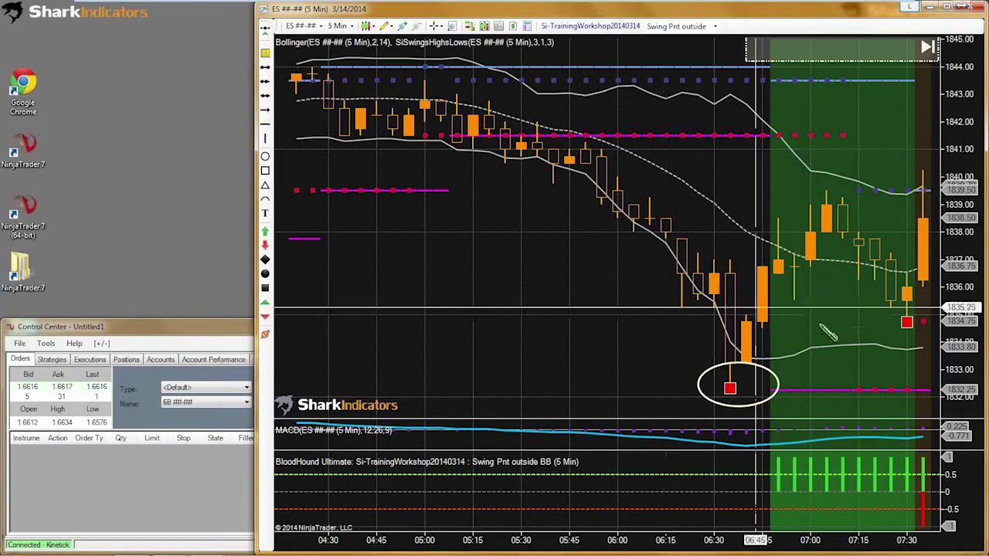
pyautogui.click(923, 301)
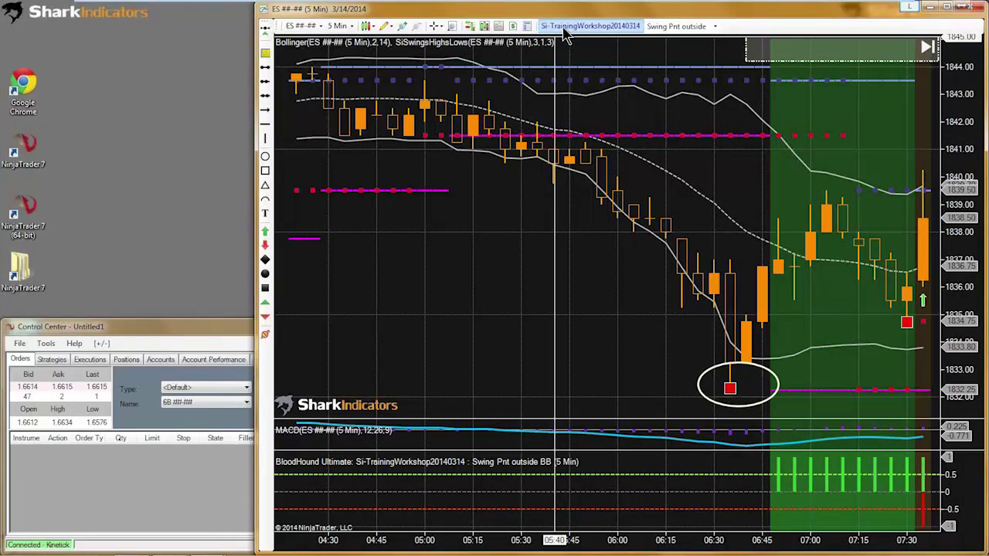
# Step: Bring up the Swing Pnt outside BB strategy's Logic graph in an enlarged editor window
pyautogui.click(588, 26)
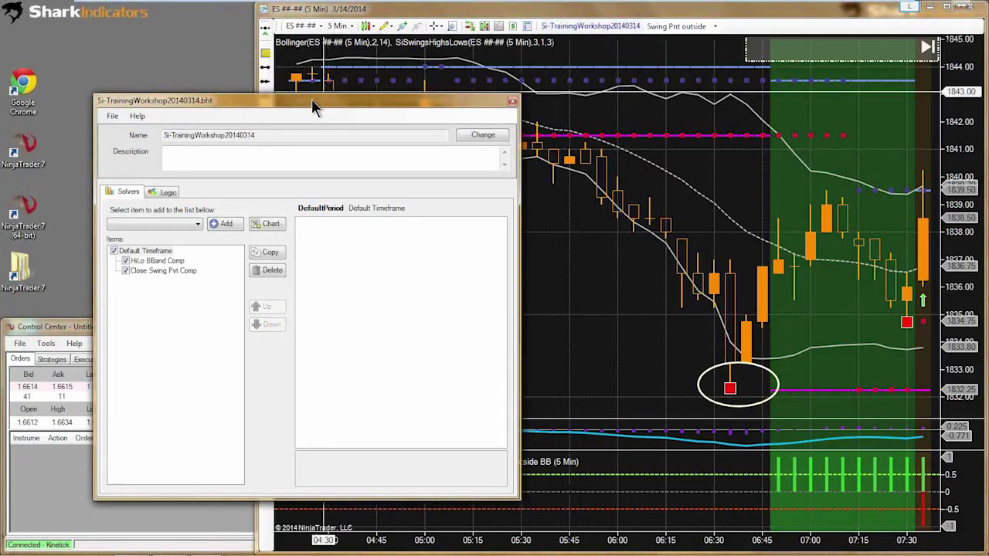
pyautogui.moveTo(313, 100); pyautogui.dragTo(222, 31)
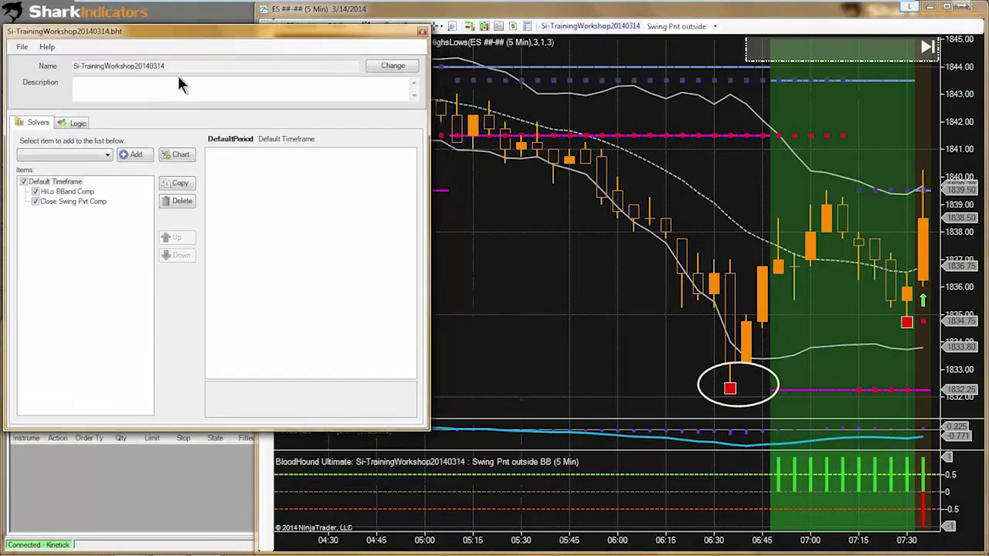
pyautogui.click(78, 124)
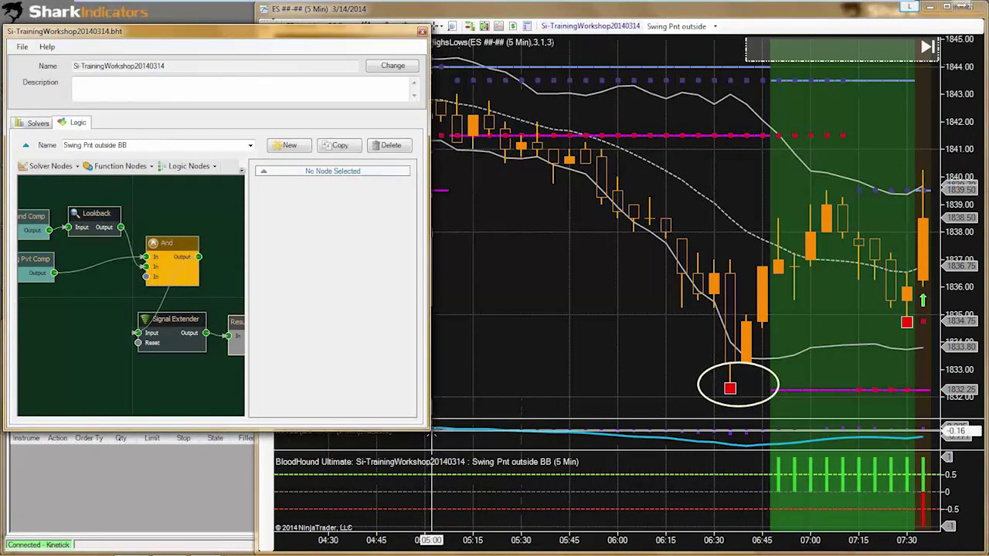
pyautogui.moveTo(430, 426); pyautogui.dragTo(574, 525)
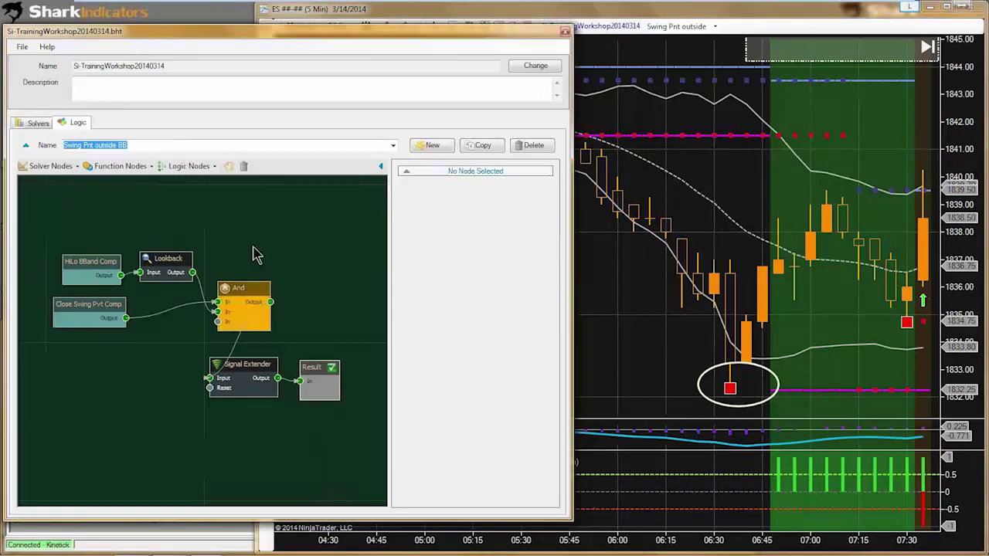
# Step: Arrange the logic nodes in a row with Signal Extender beside And and Result below
pyautogui.moveTo(318, 380); pyautogui.dragTo(352, 385)
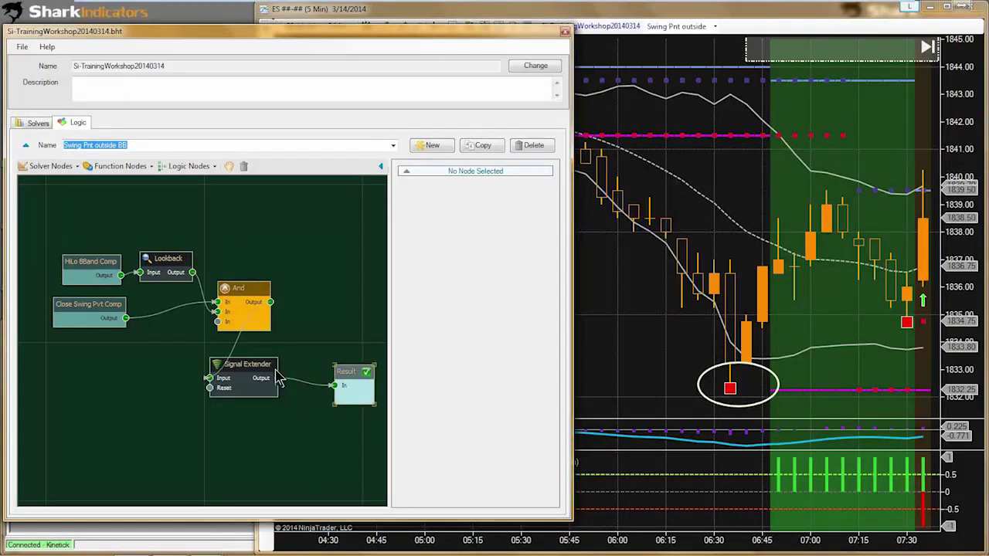
pyautogui.moveTo(244, 307)
pyautogui.moveTo(247, 295); pyautogui.dragTo(234, 295)
pyautogui.moveTo(243, 365); pyautogui.dragTo(304, 286)
pyautogui.moveTo(341, 365); pyautogui.dragTo(342, 373)
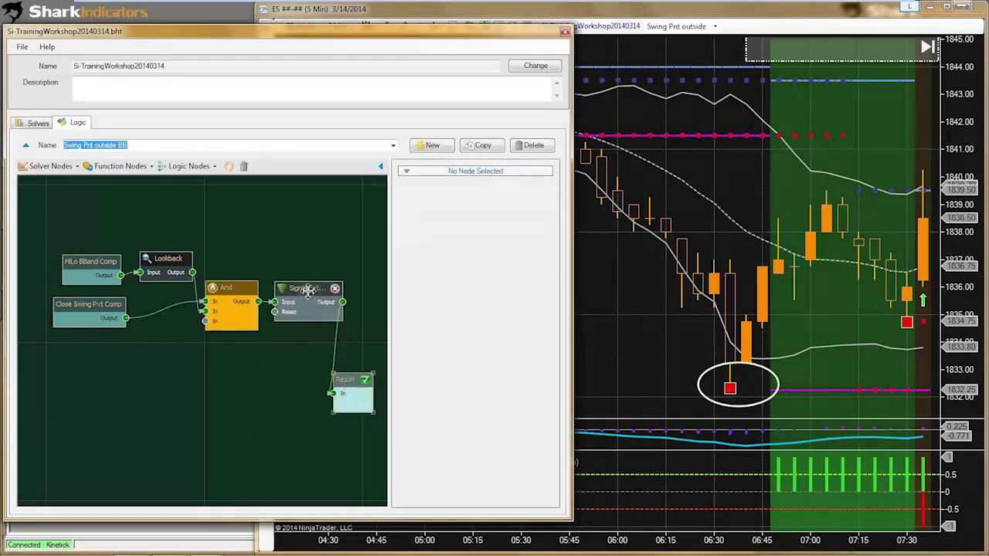
pyautogui.moveTo(319, 311); pyautogui.dragTo(316, 311)
pyautogui.click(155, 292)
pyautogui.moveTo(35, 241); pyautogui.dragTo(348, 344)
pyautogui.moveTo(231, 306); pyautogui.dragTo(212, 300)
pyautogui.click(177, 389)
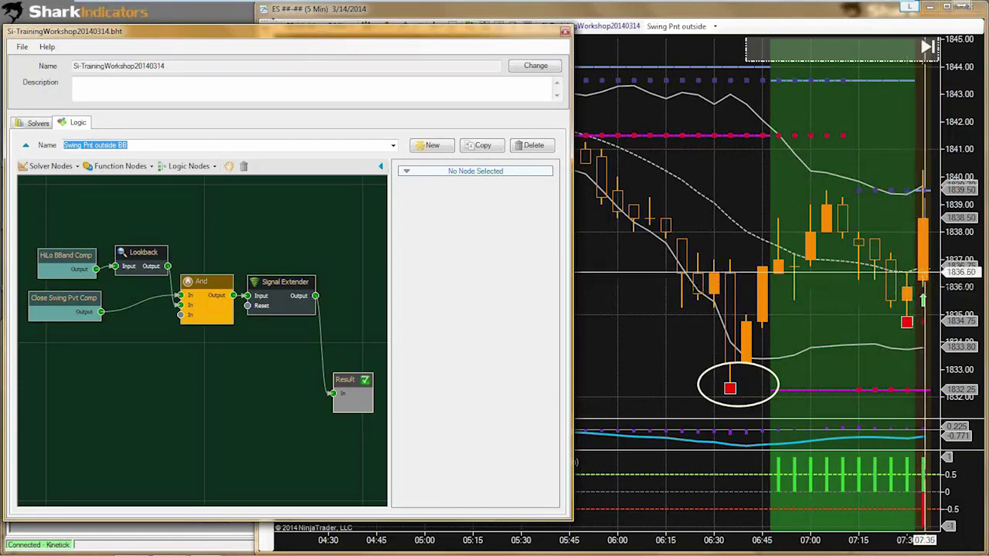
pyautogui.moveTo(315, 360); pyautogui.dragTo(28, 245)
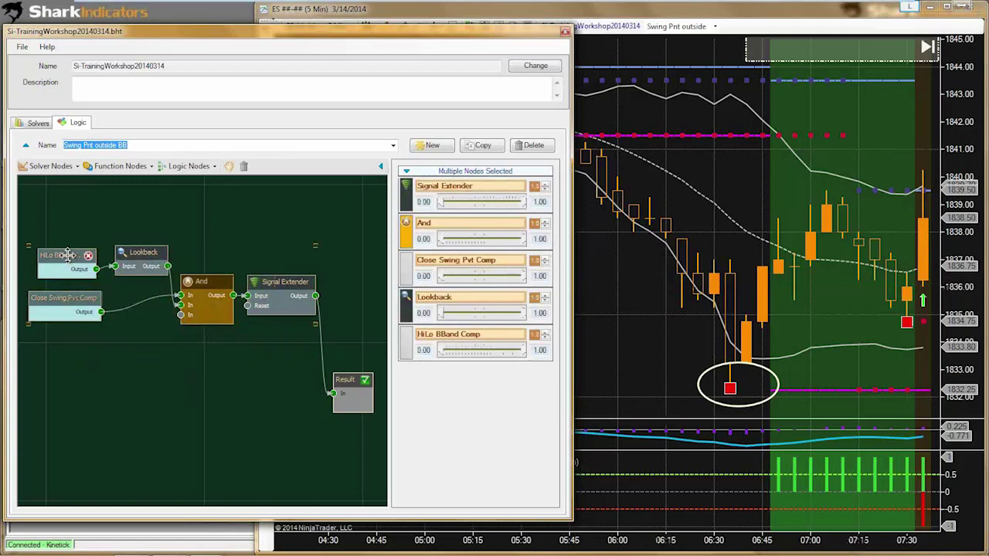
pyautogui.moveTo(68, 256)
pyautogui.mouseDown()
pyautogui.moveTo(77, 260)
pyautogui.moveTo(66, 255)
pyautogui.mouseUp()
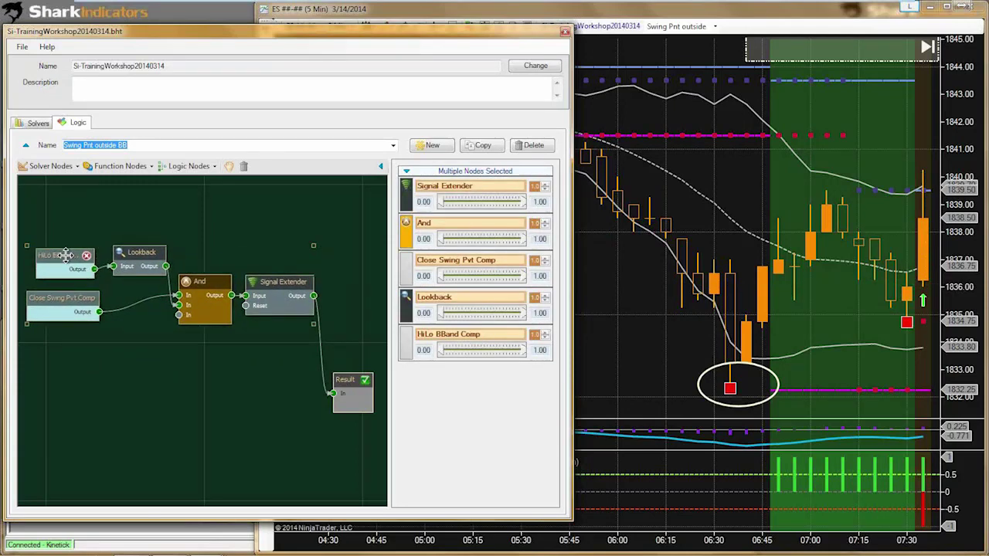
pyautogui.moveTo(65, 255); pyautogui.dragTo(62, 255)
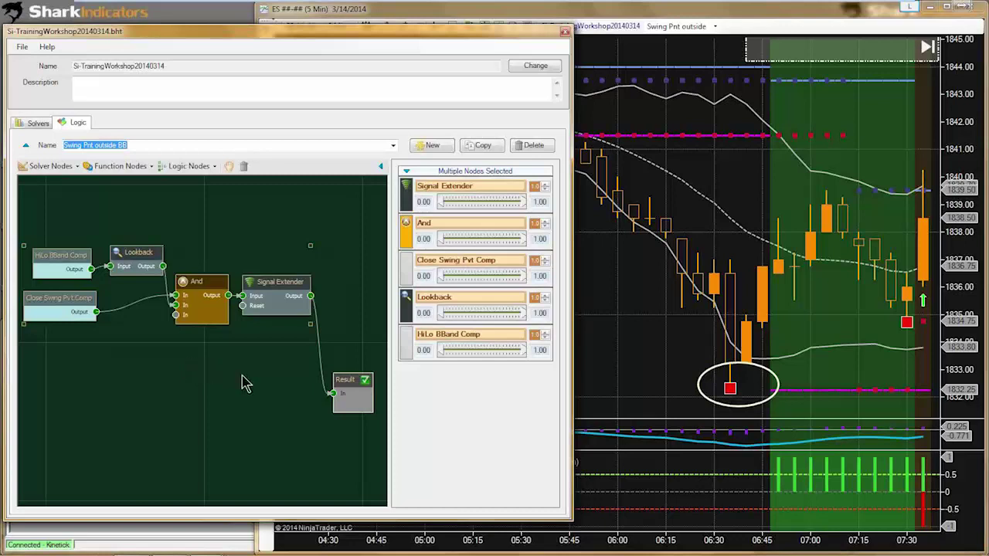
# Step: Check the ES chart, then bring up the Solver Nodes list in the editor
pyautogui.click(875, 325)
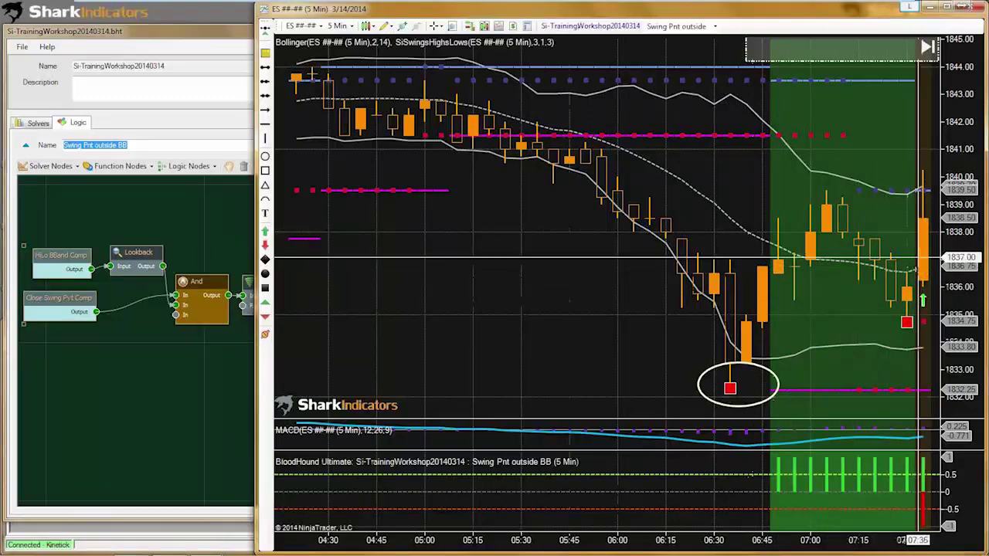
pyautogui.click(65, 171)
pyautogui.click(66, 167)
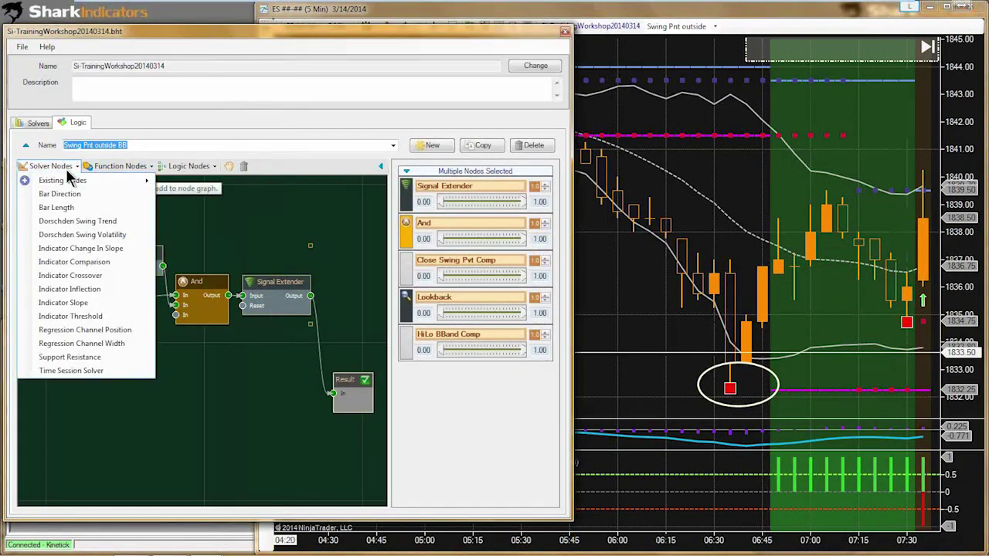
# Step: Add an Indicator Comparison node below the And node, then bring the ES chart forward
pyautogui.click(74, 262)
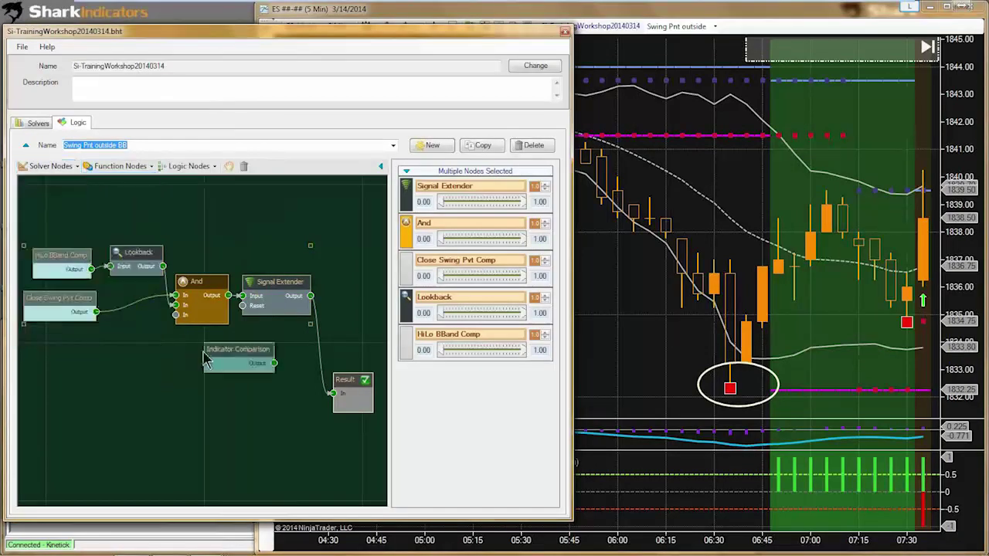
pyautogui.click(160, 367)
pyautogui.moveTo(217, 355); pyautogui.dragTo(138, 379)
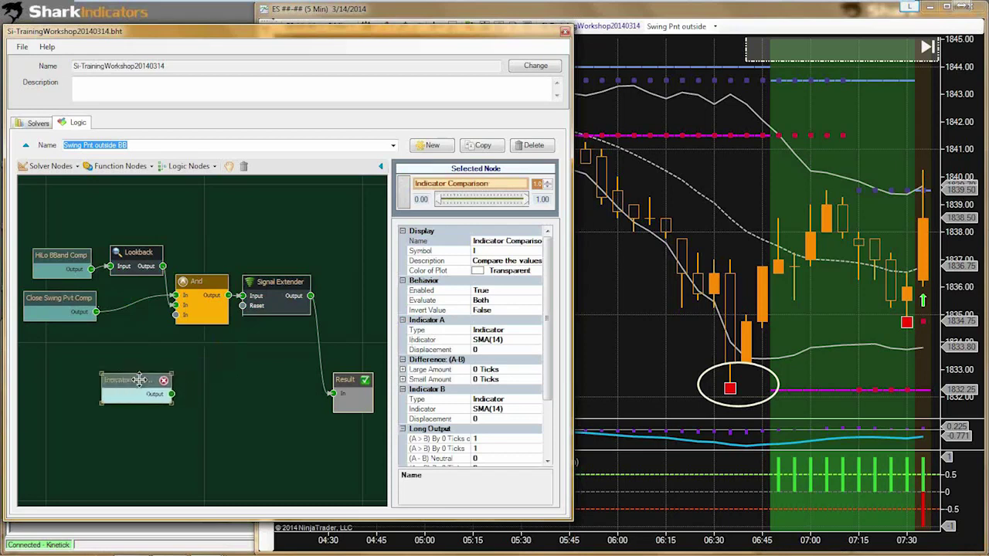
pyautogui.moveTo(138, 383); pyautogui.dragTo(190, 377)
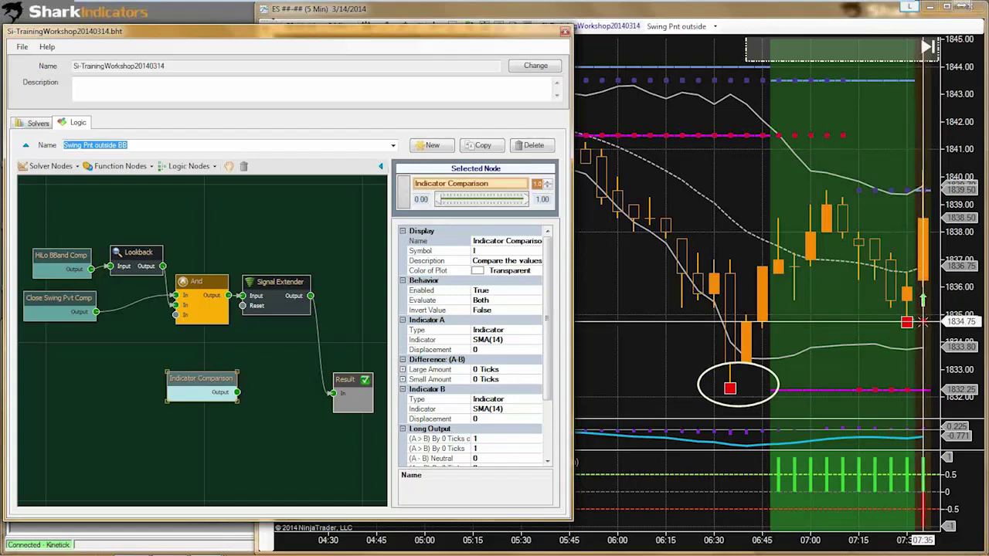
pyautogui.click(924, 321)
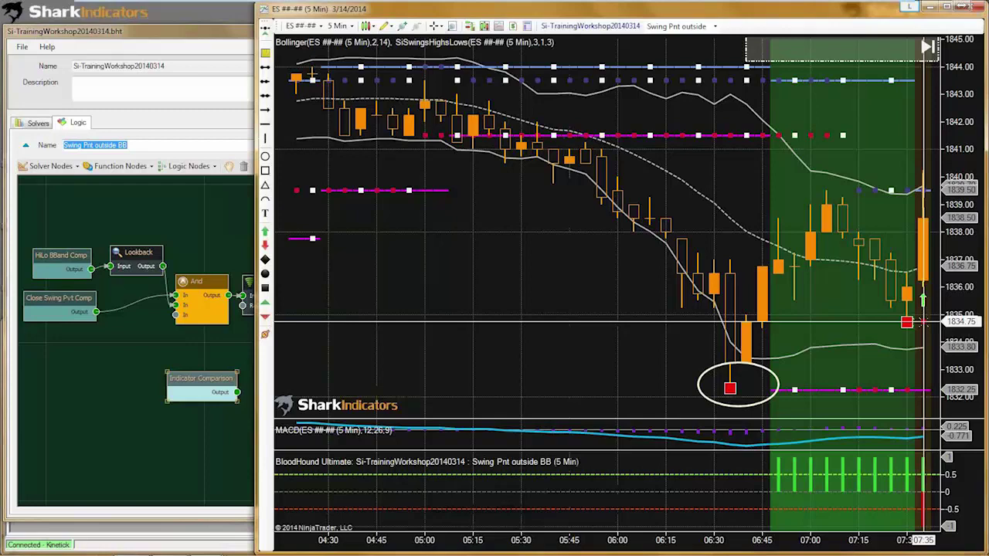
pyautogui.hotkey('ctrl', 'i')
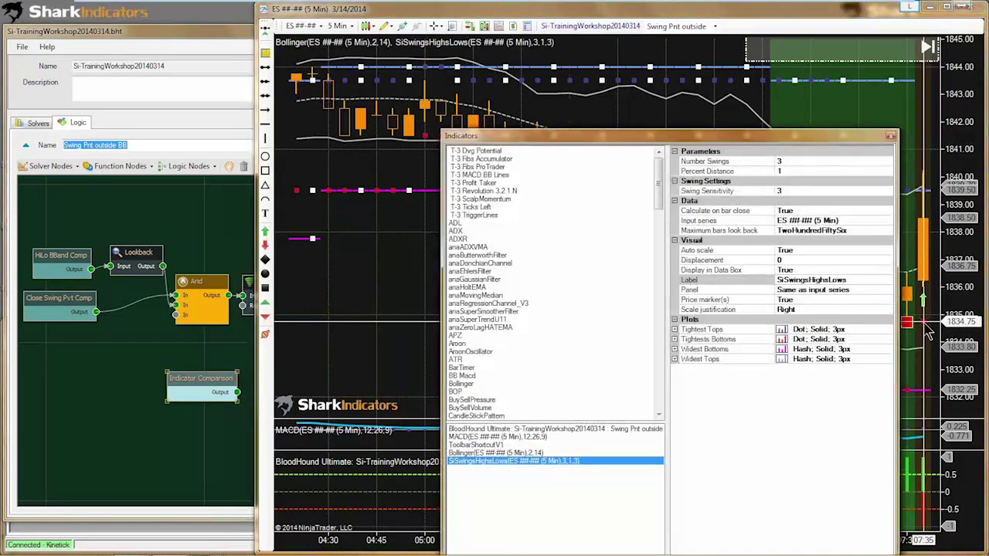
pyautogui.doubleClick(717, 341)
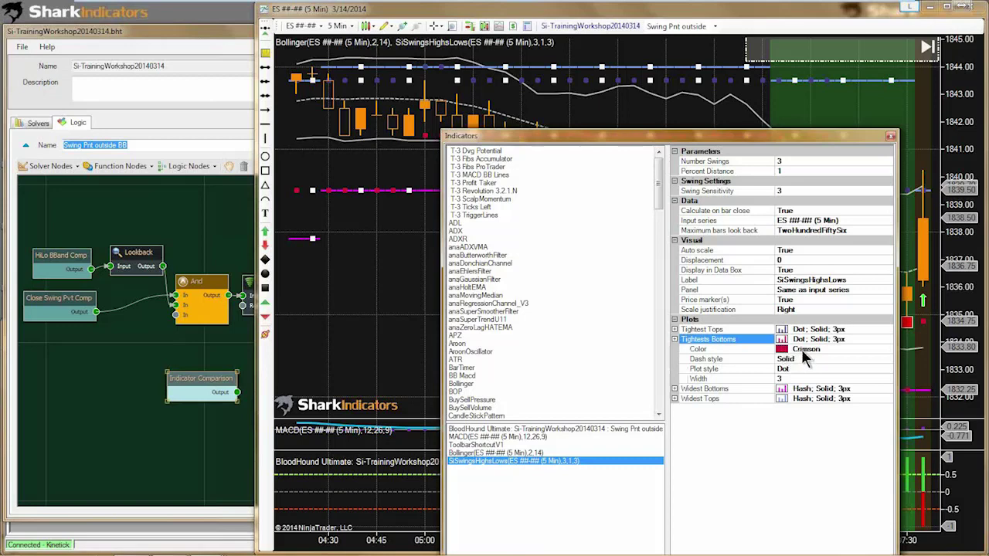
pyautogui.click(780, 370)
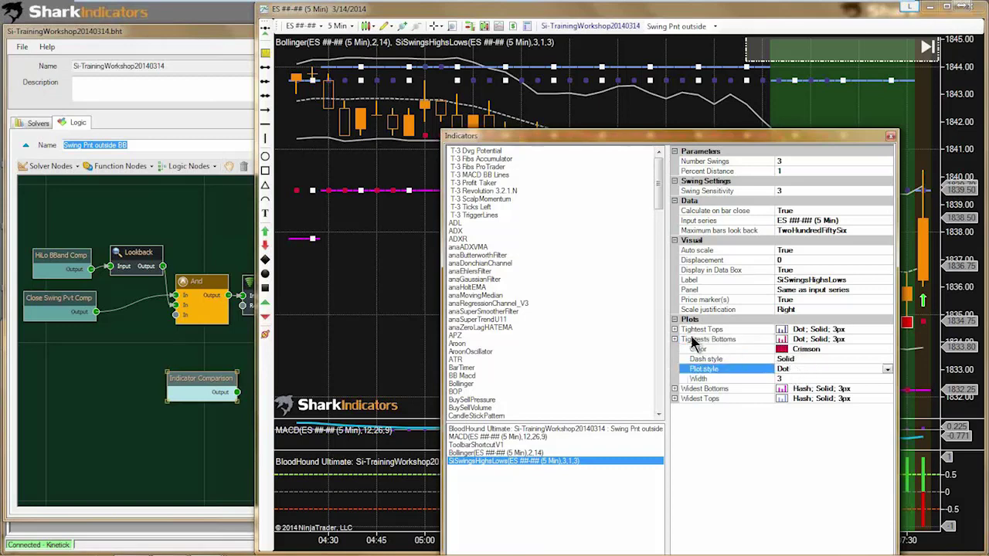
pyautogui.click(693, 341)
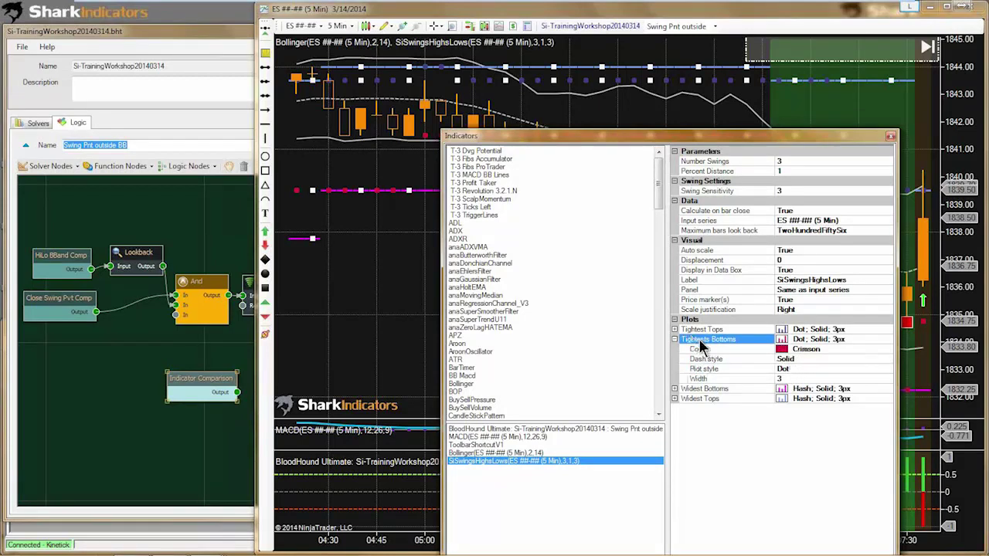
pyautogui.click(891, 139)
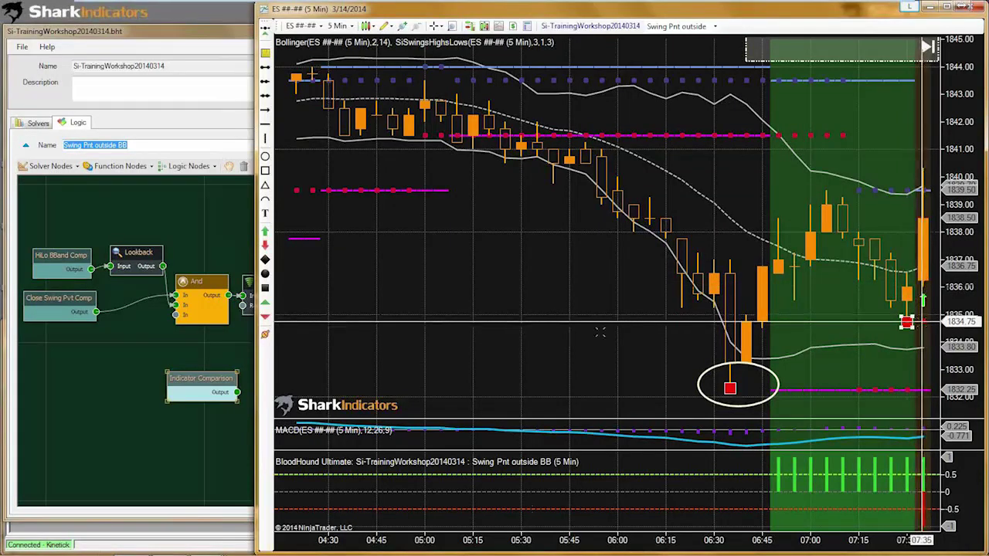
# Step: Wire Indicator Comparison into Result and choose SiChameleon as Indicator A
pyautogui.moveTo(202, 381); pyautogui.dragTo(191, 388)
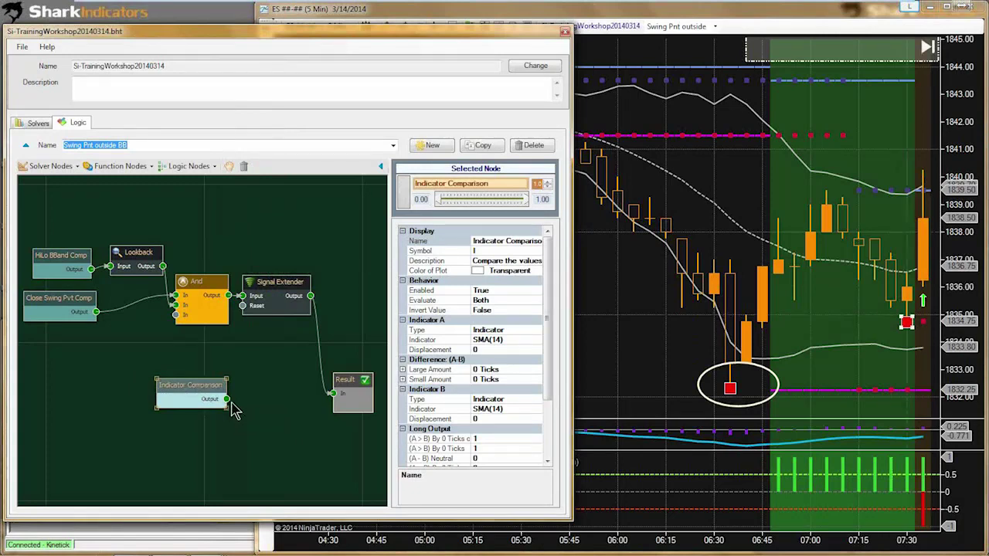
pyautogui.moveTo(226, 399); pyautogui.dragTo(333, 393)
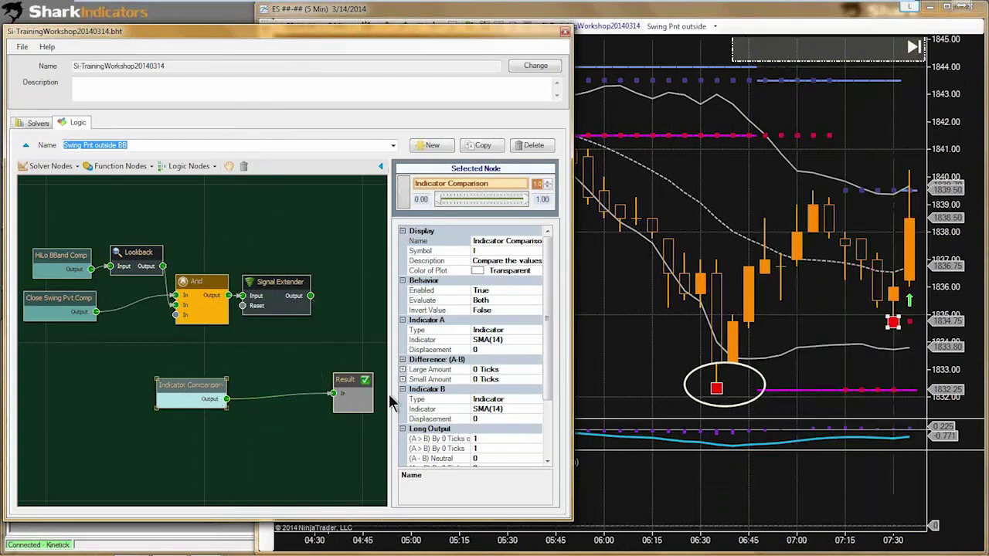
pyautogui.click(494, 340)
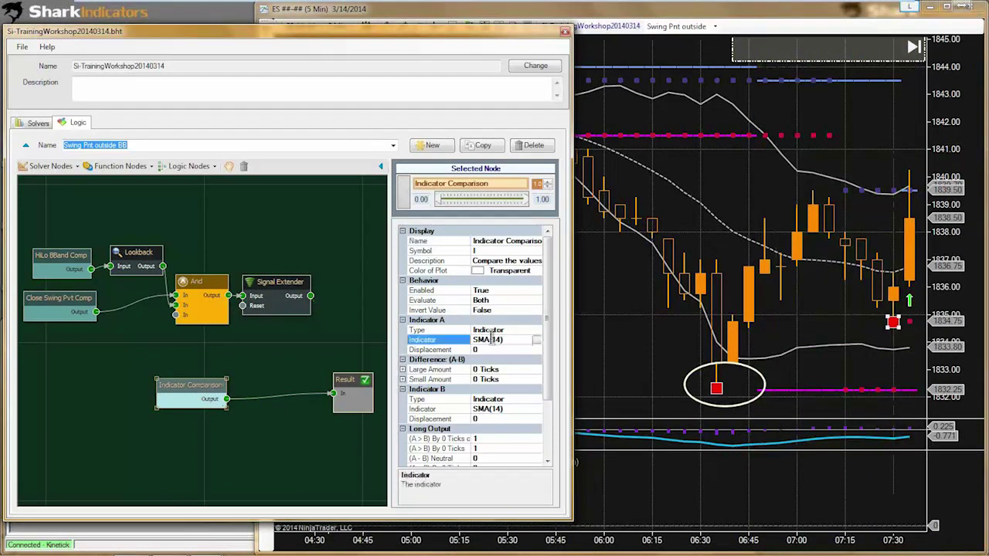
pyautogui.click(536, 340)
pyautogui.click(150, 278)
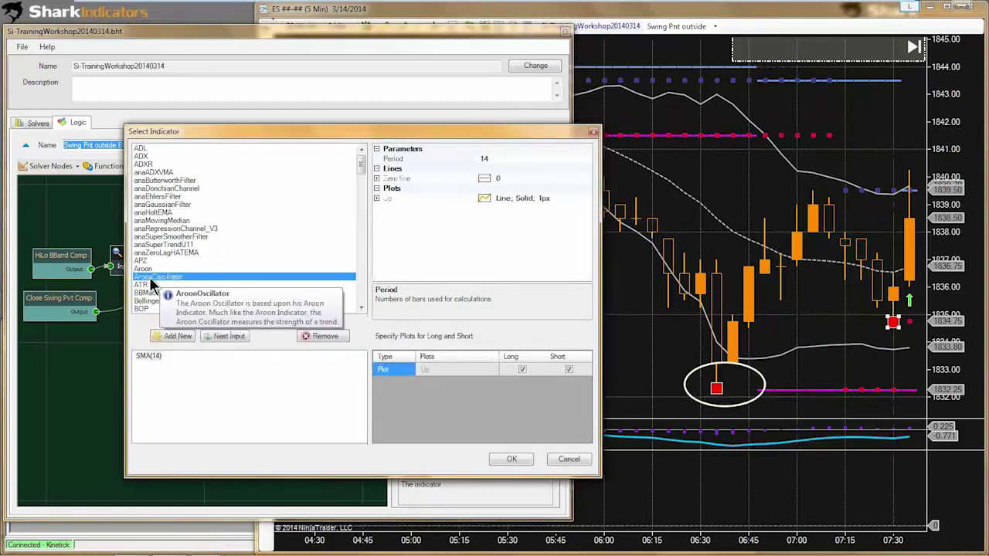
pyautogui.press('s')
pyautogui.scroll(-1, 166, 282)
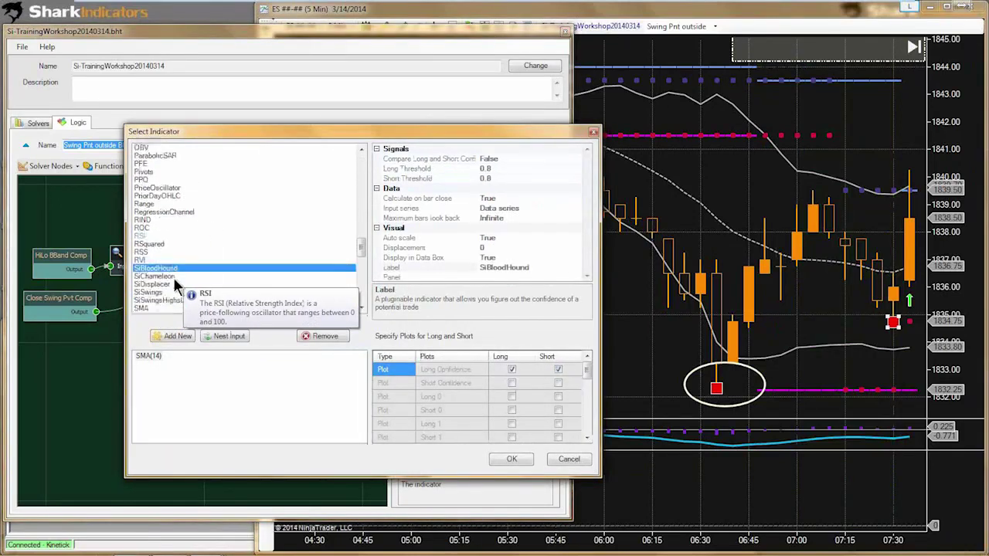
pyautogui.click(166, 268)
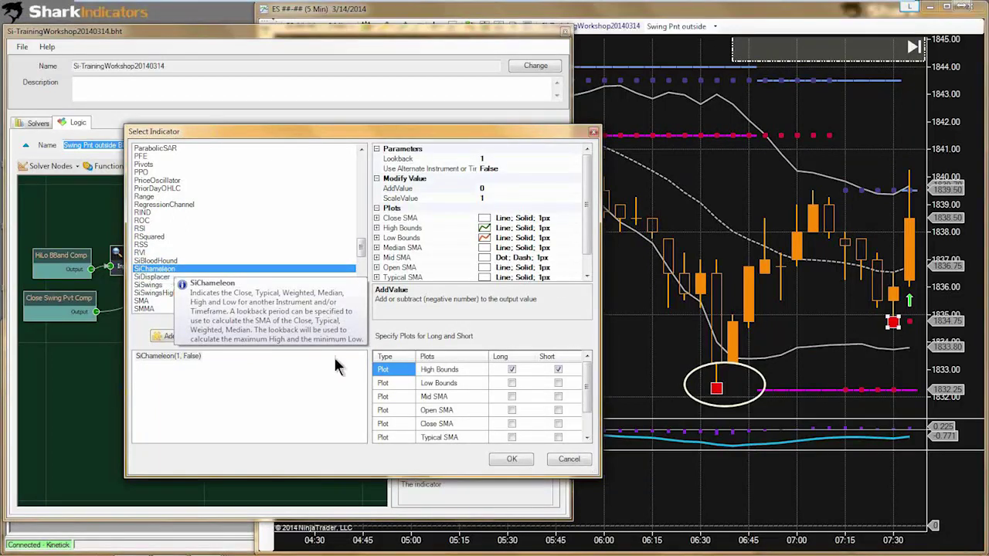
# Step: Set SiChameleon's Low Bounds as long and High Bounds as short, then bring up Indicator B's choices
pyautogui.click(497, 384)
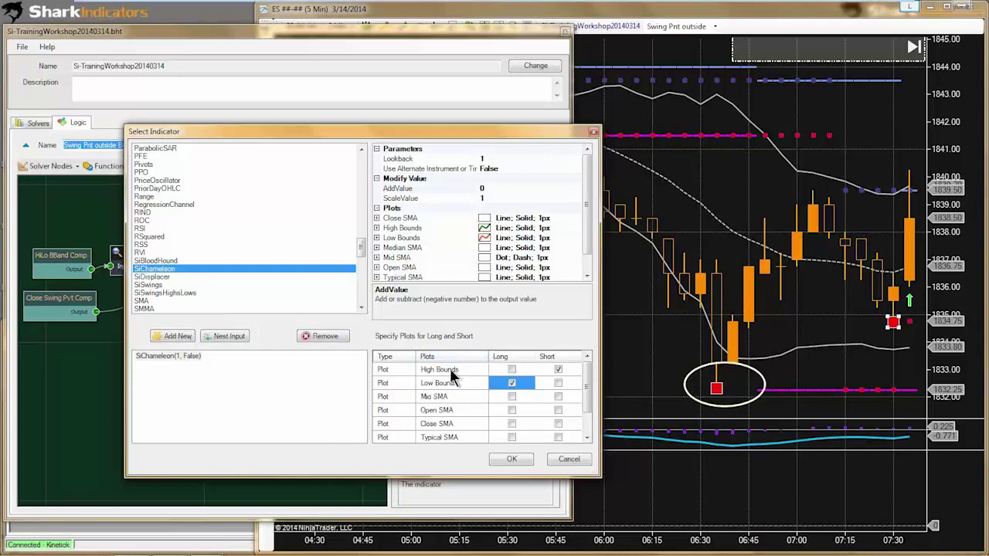
pyautogui.click(435, 371)
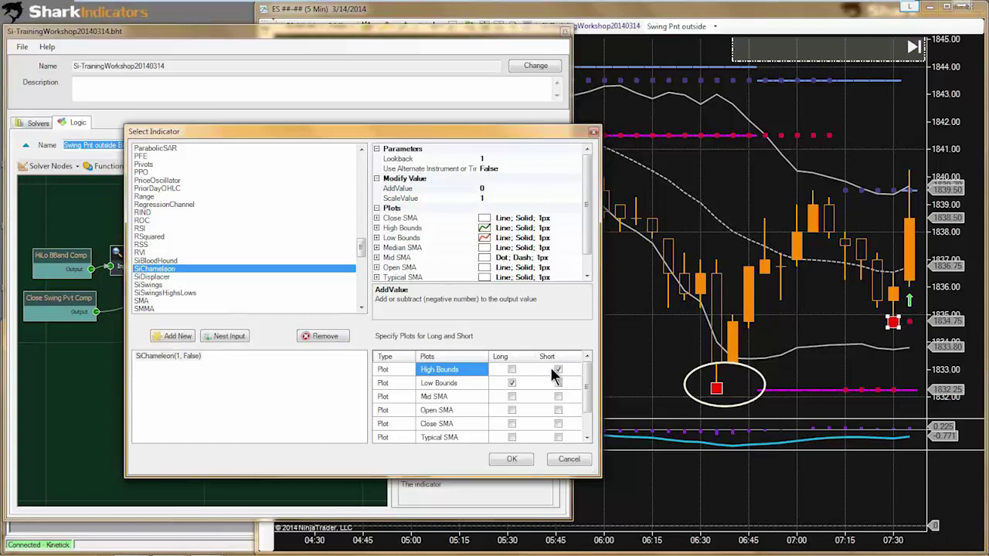
pyautogui.click(555, 370)
pyautogui.click(514, 459)
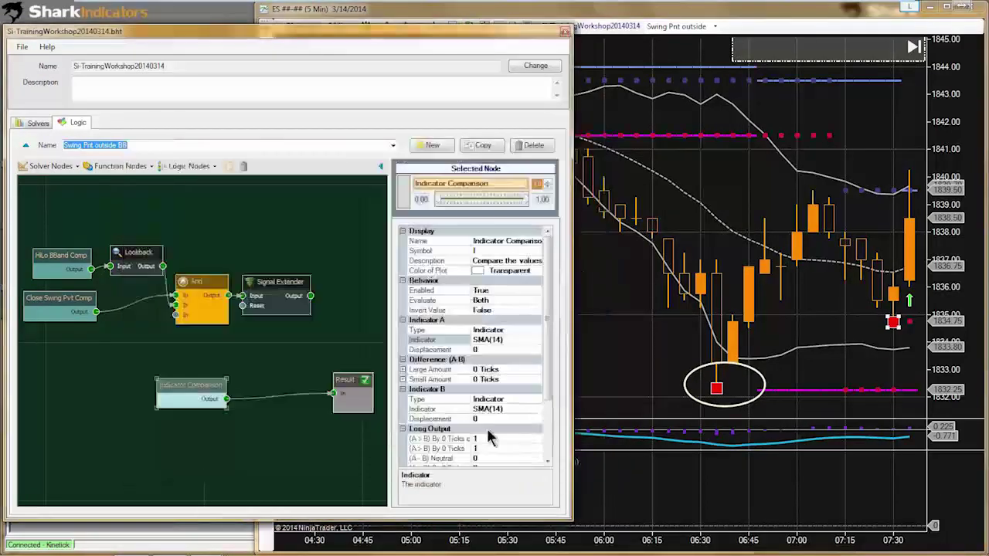
pyautogui.click(442, 409)
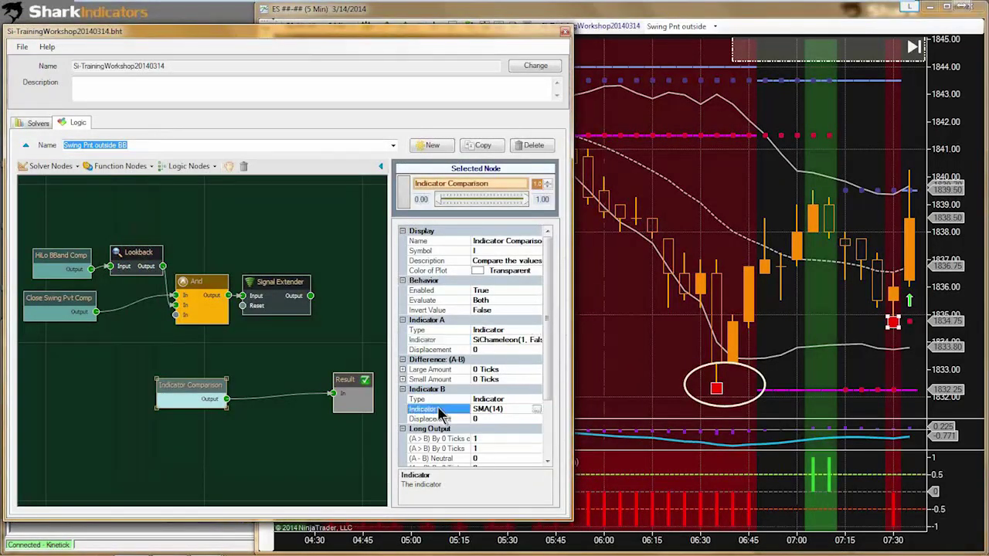
pyautogui.click(536, 410)
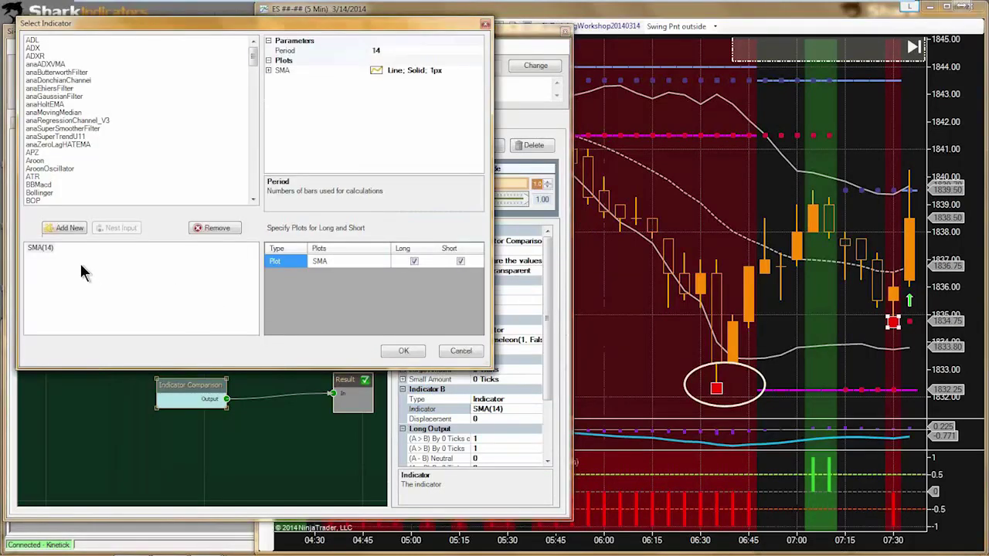
# Step: Choose SiSwingsHighsLows as Indicator B with Tightests Bottoms long and Tightest Tops short
pyautogui.click(43, 194)
pyautogui.press('s')
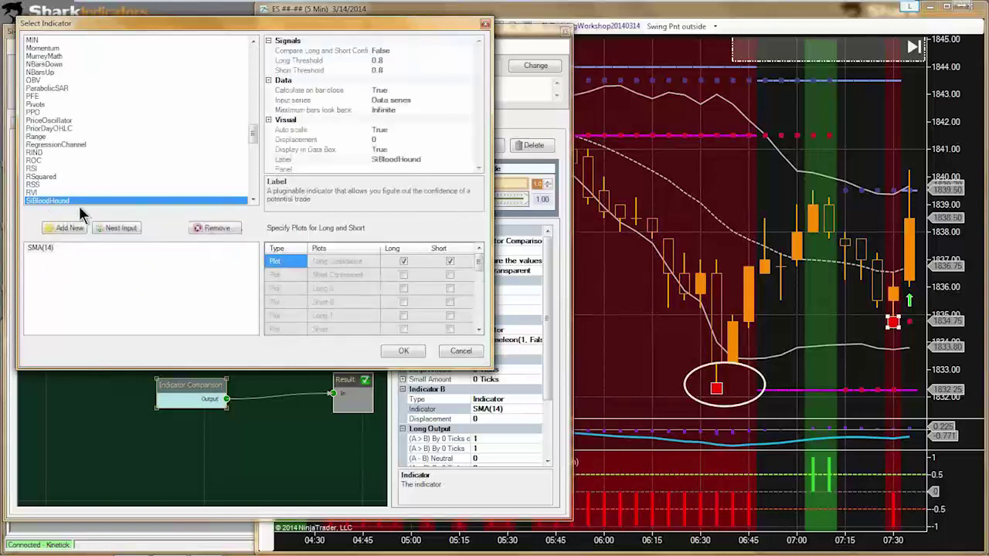
pyautogui.scroll(-1, 79, 203)
pyautogui.scroll(-1, 79, 205)
pyautogui.click(49, 182)
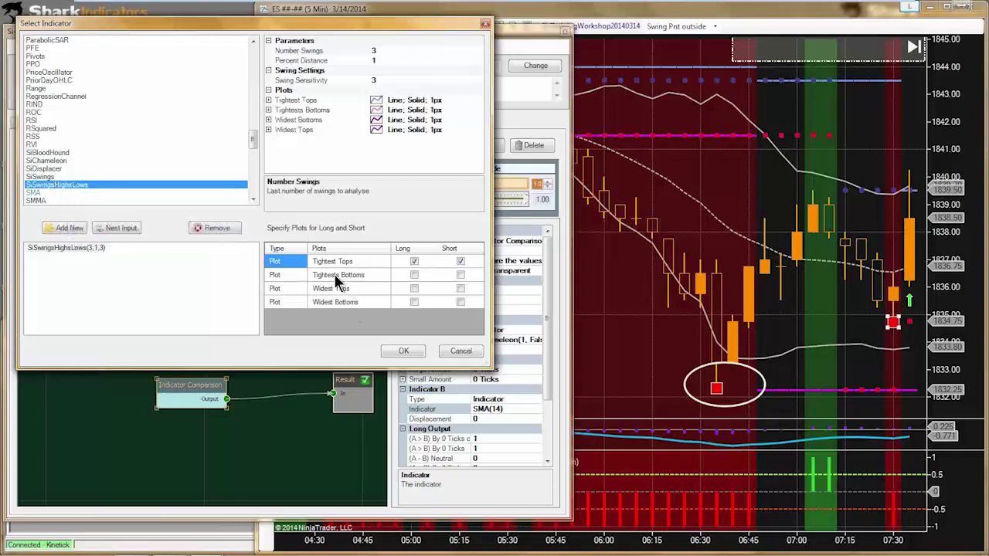
pyautogui.click(340, 277)
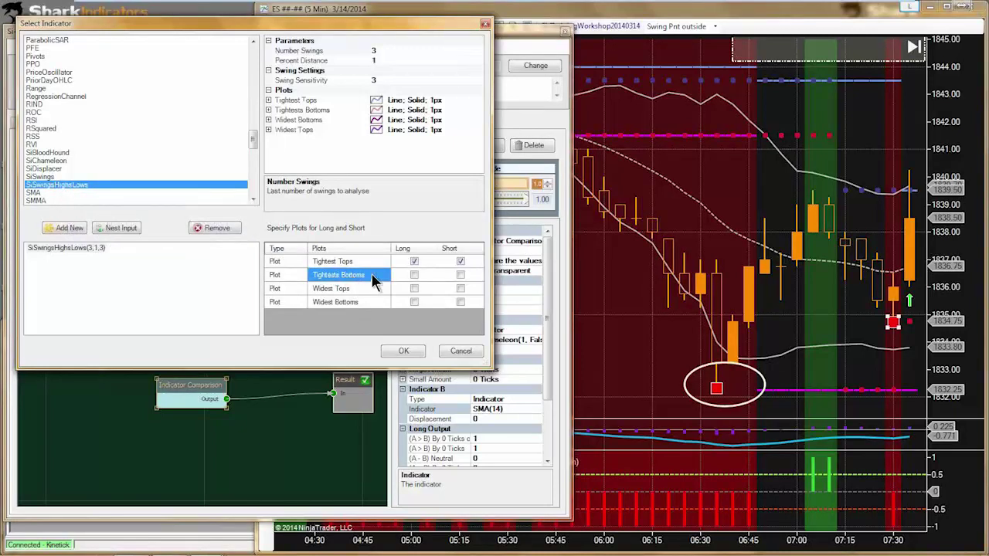
pyautogui.click(413, 277)
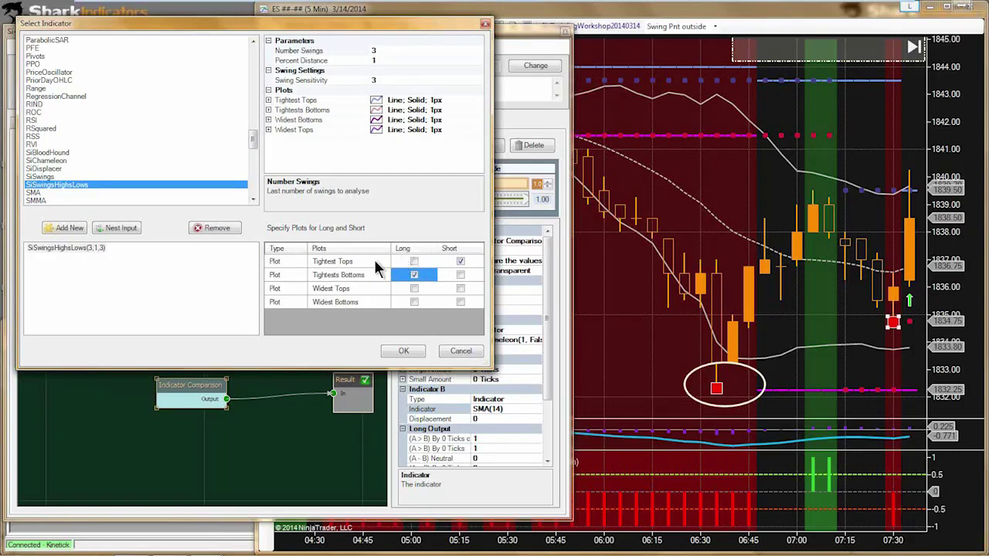
pyautogui.click(333, 261)
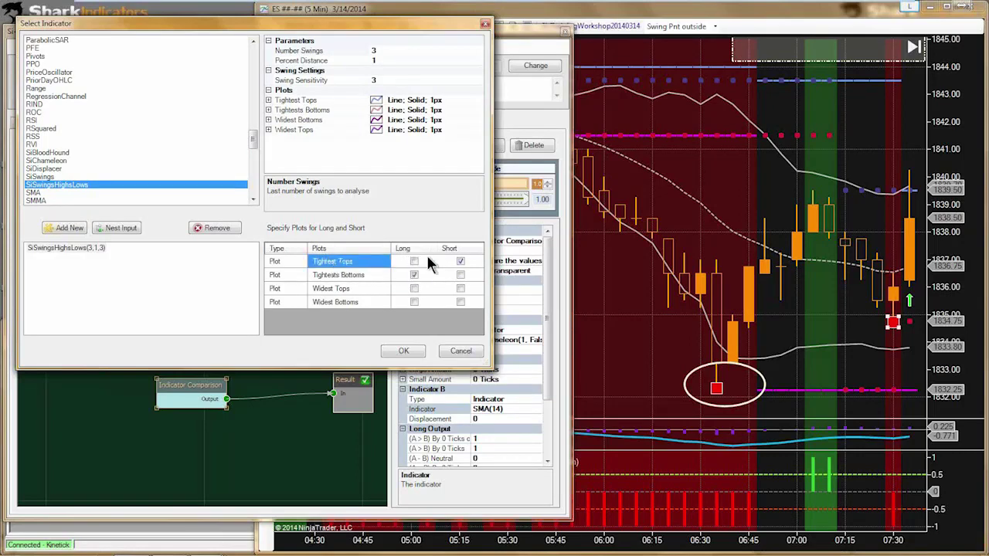
pyautogui.click(403, 352)
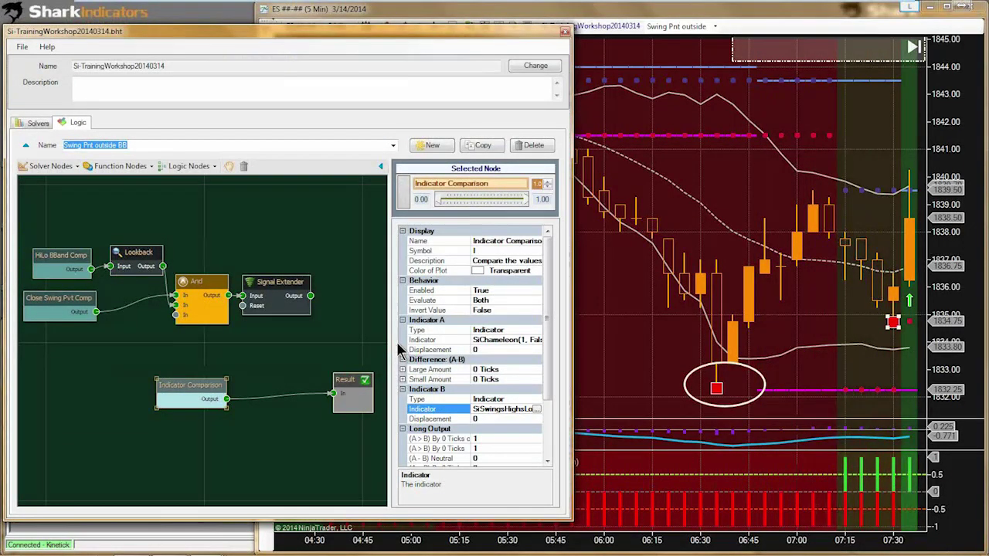
# Step: Shift the Indicator Comparison node slightly left in the graph
pyautogui.click(181, 385)
pyautogui.moveTo(182, 385); pyautogui.dragTo(185, 389)
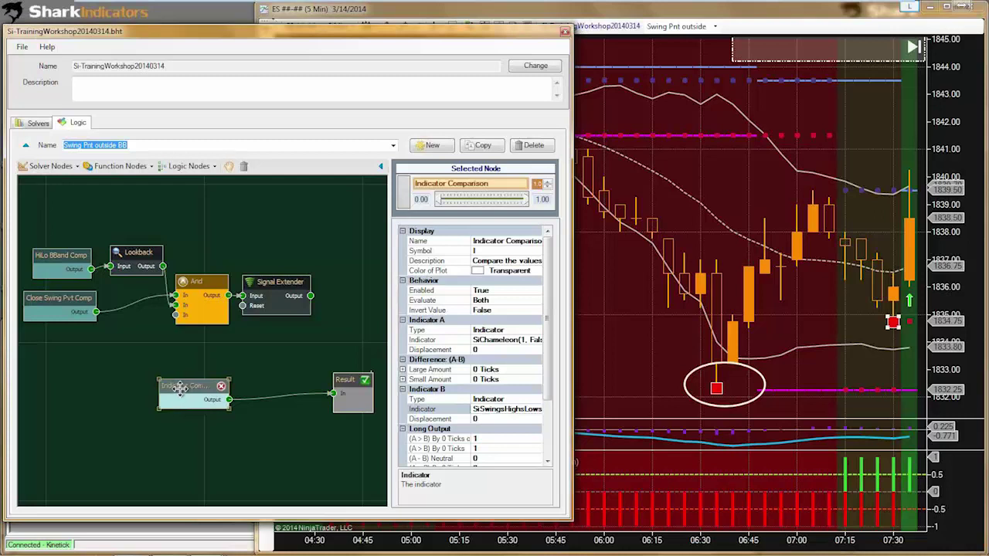
pyautogui.moveTo(196, 384); pyautogui.dragTo(177, 386)
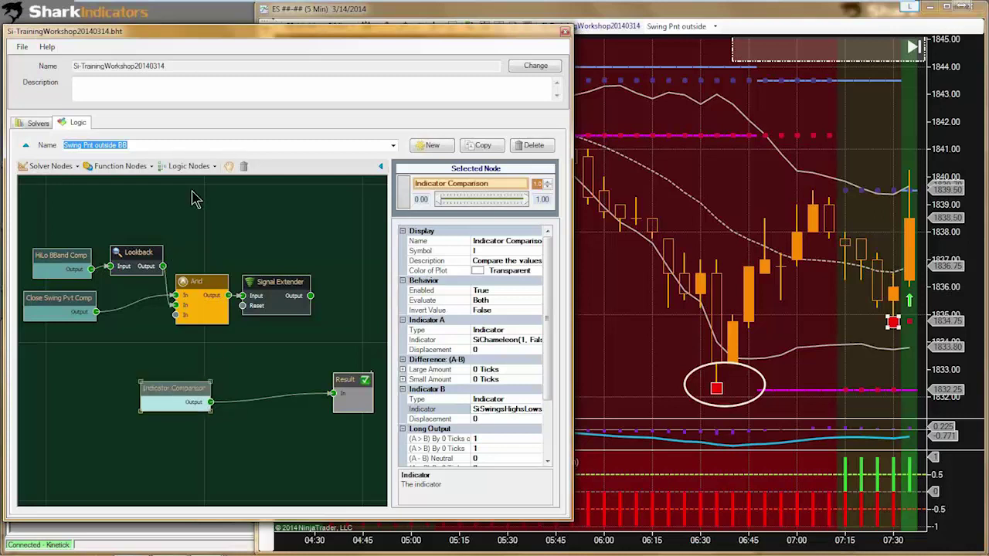
# Step: Add an And (Min) node taking Signal Extender and Indicator Comparison, outputting to Result
pyautogui.click(192, 167)
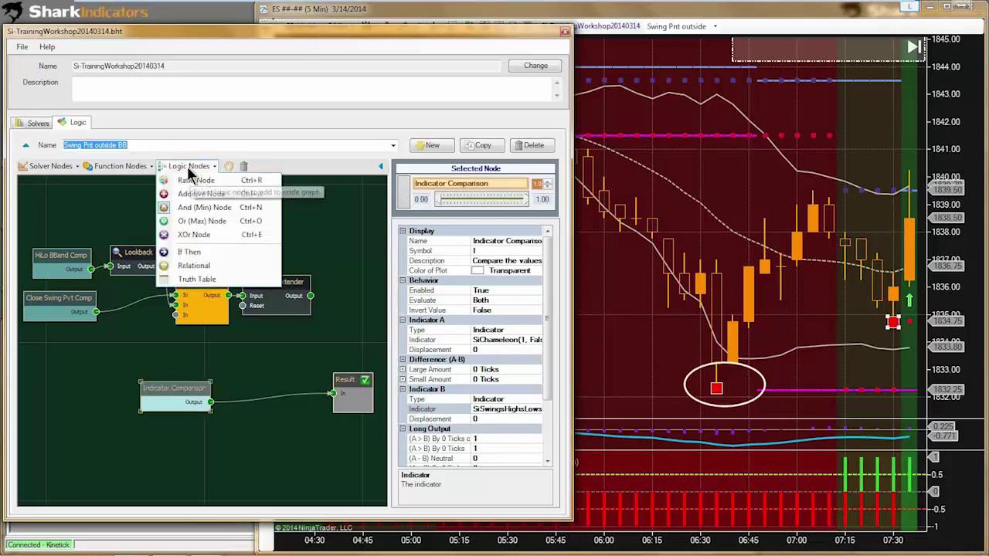
pyautogui.click(195, 206)
pyautogui.moveTo(244, 339); pyautogui.dragTo(353, 332)
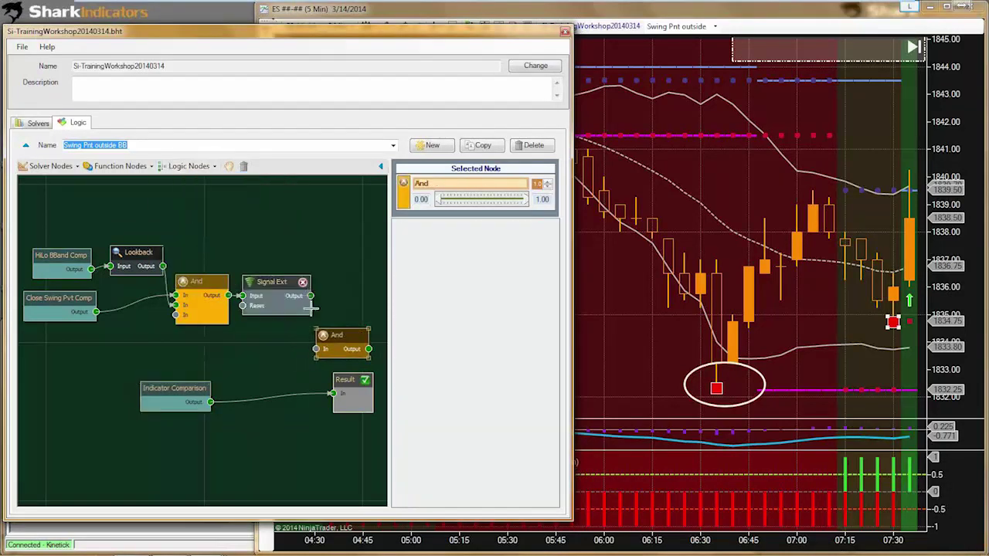
pyautogui.moveTo(309, 295); pyautogui.dragTo(316, 348)
pyautogui.moveTo(210, 401); pyautogui.dragTo(316, 357)
pyautogui.moveTo(347, 388); pyautogui.dragTo(348, 414)
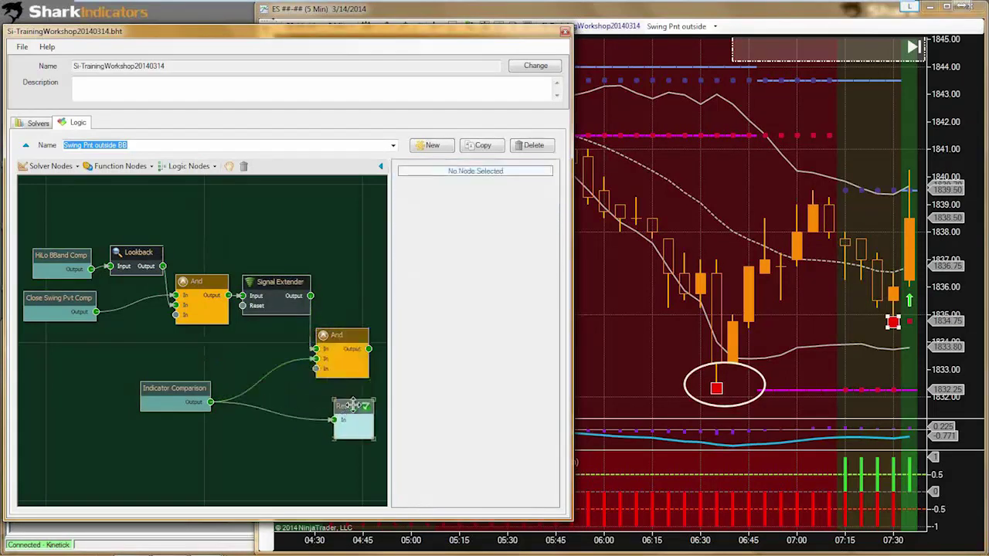
pyautogui.moveTo(369, 349); pyautogui.dragTo(334, 420)
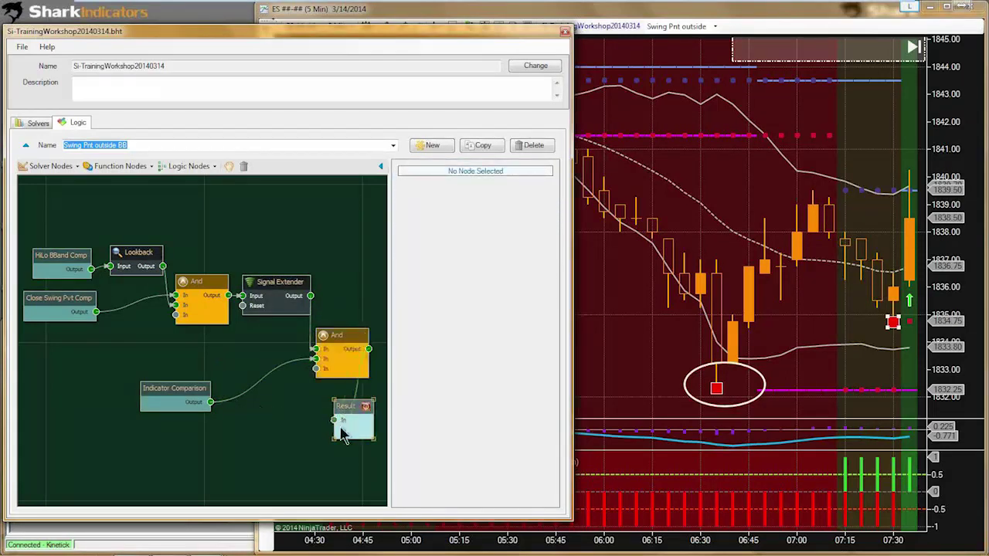
pyautogui.click(641, 360)
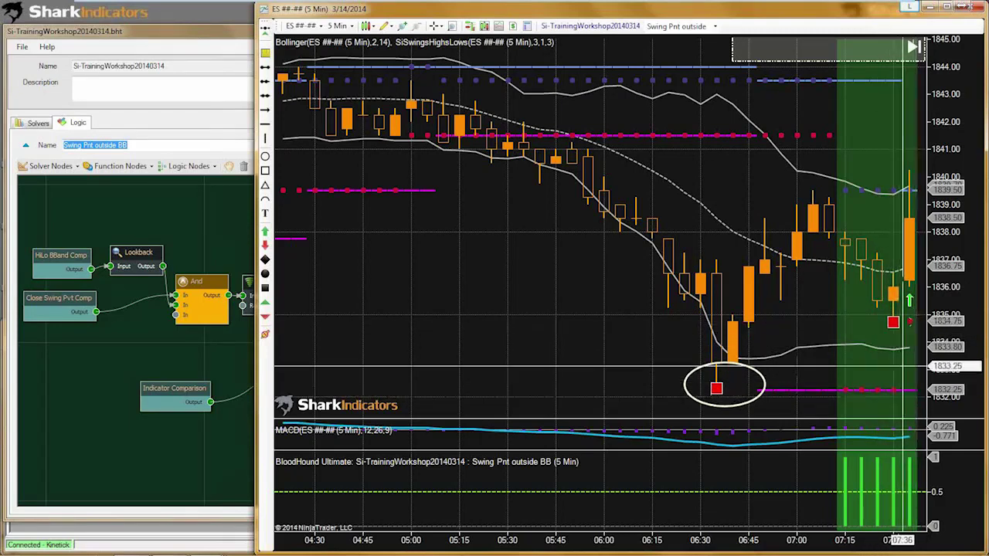
# Step: Add an Indicator Slope node to the logic canvas and place it at the lower left
pyautogui.moveTo(167, 388); pyautogui.dragTo(143, 375)
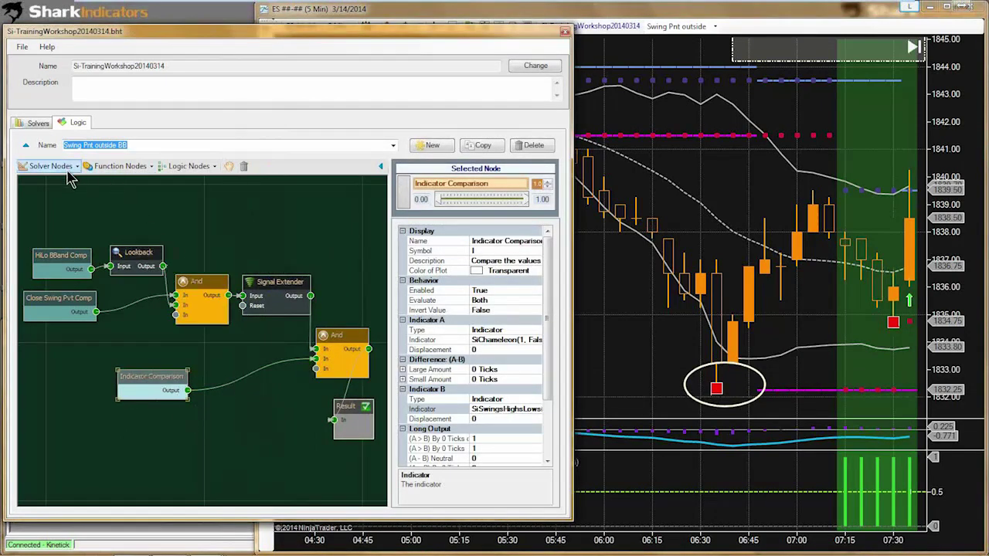
pyautogui.moveTo(244, 378)
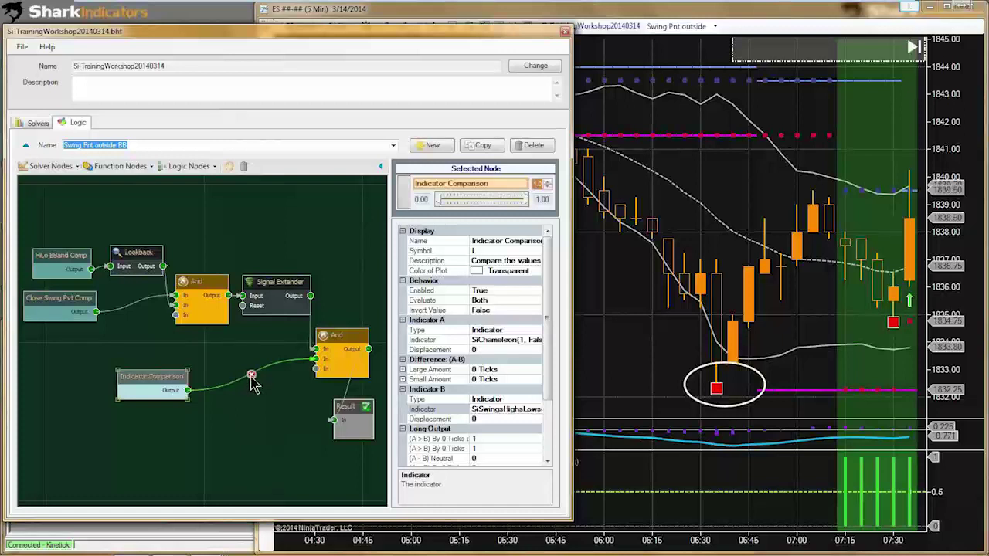
pyautogui.click(55, 166)
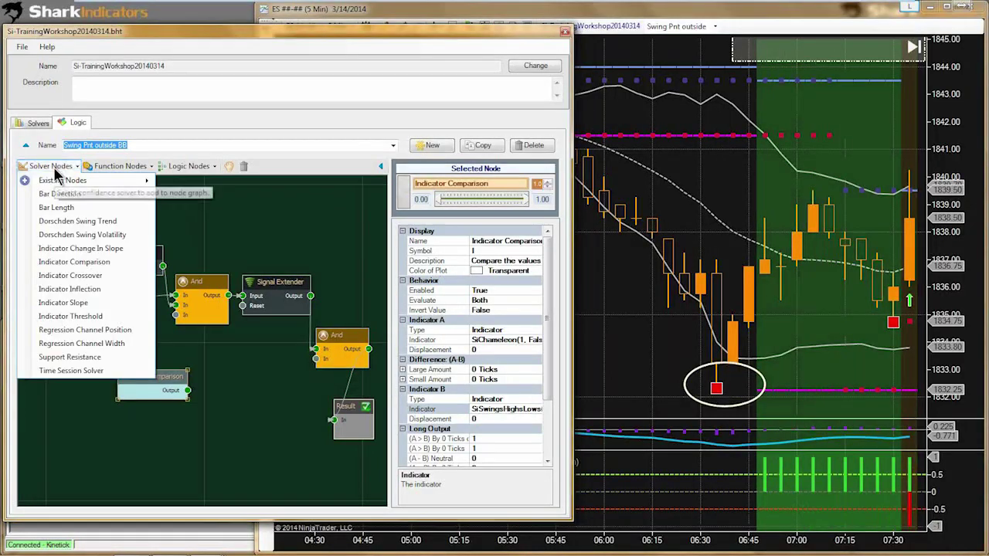
pyautogui.click(70, 304)
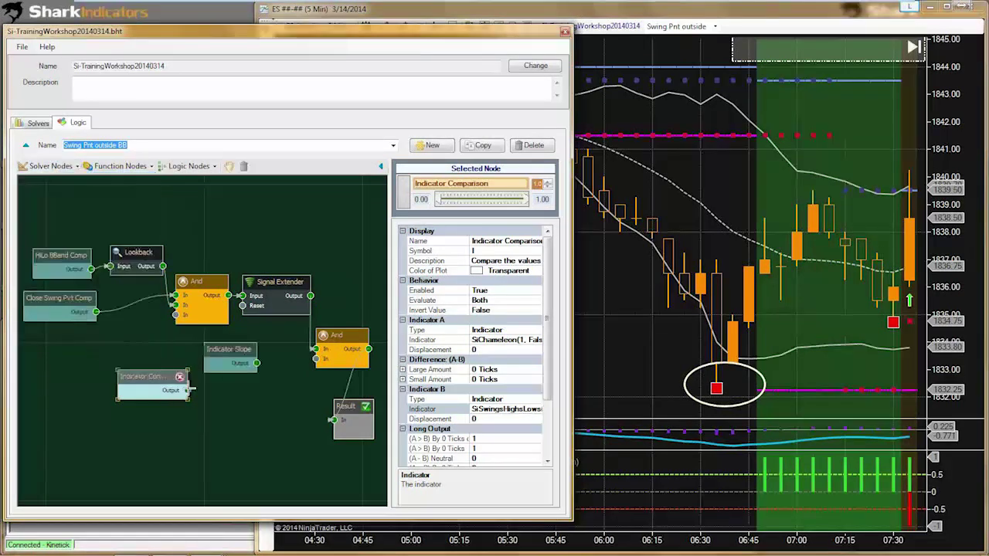
pyautogui.moveTo(230, 352); pyautogui.dragTo(337, 420)
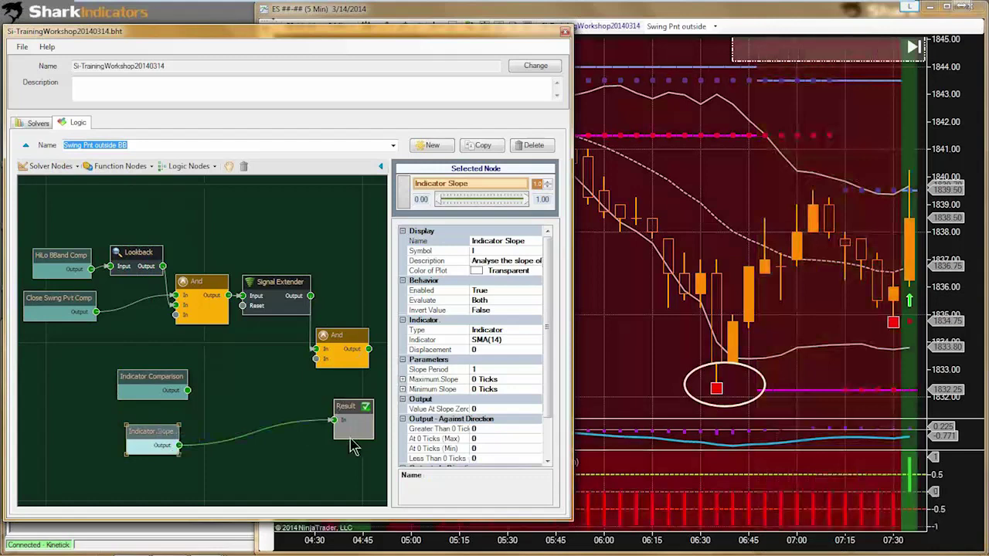
# Step: Set the slope node's indicator to SiSwingsHighsLows, with Tightests Bottoms long and Tightest Tops short
pyautogui.click(502, 341)
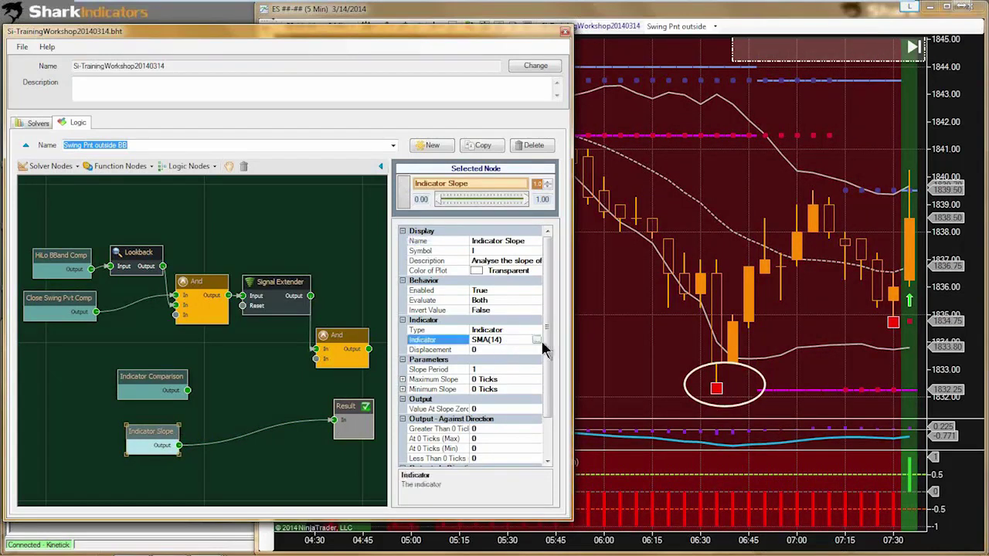
pyautogui.click(536, 340)
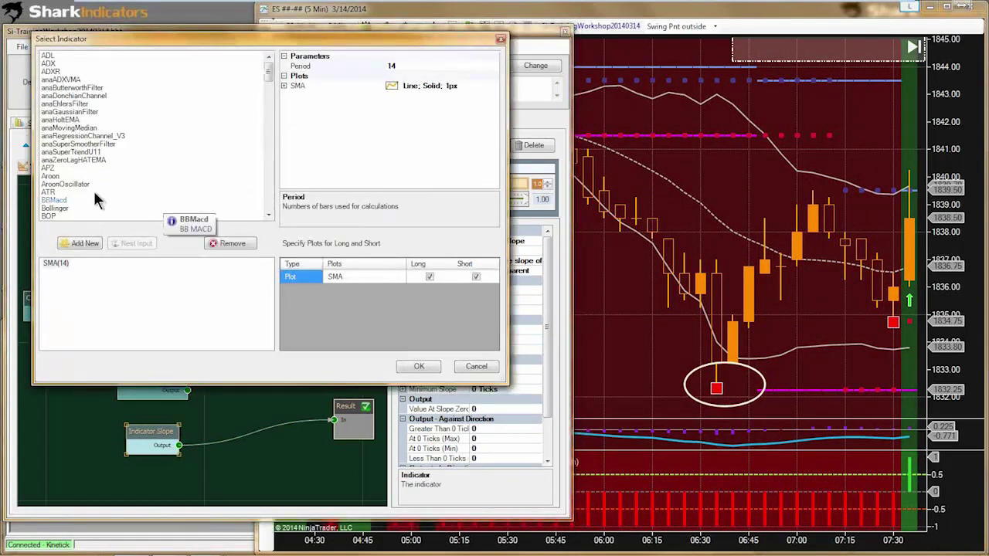
pyautogui.click(68, 185)
pyautogui.press('s')
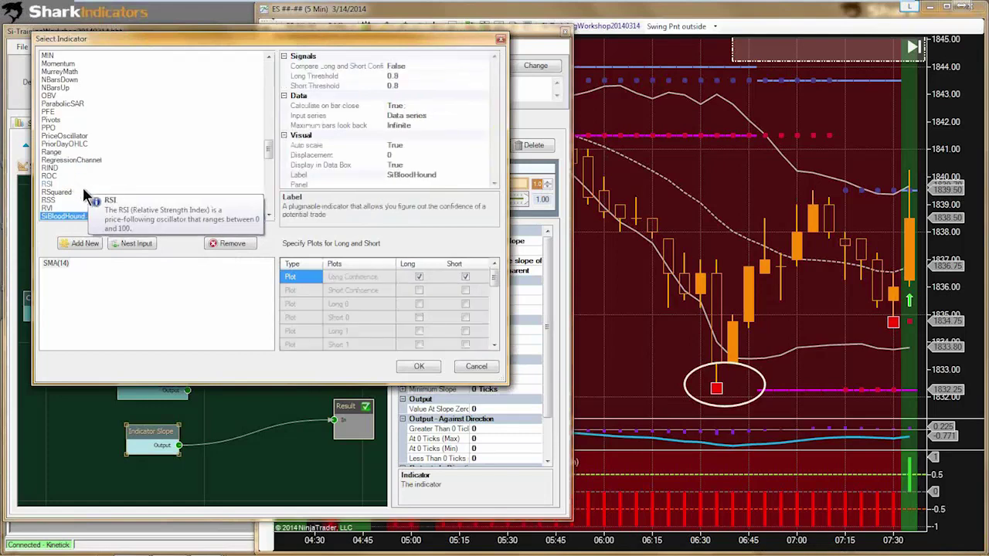
pyautogui.scroll(-2, 89, 199)
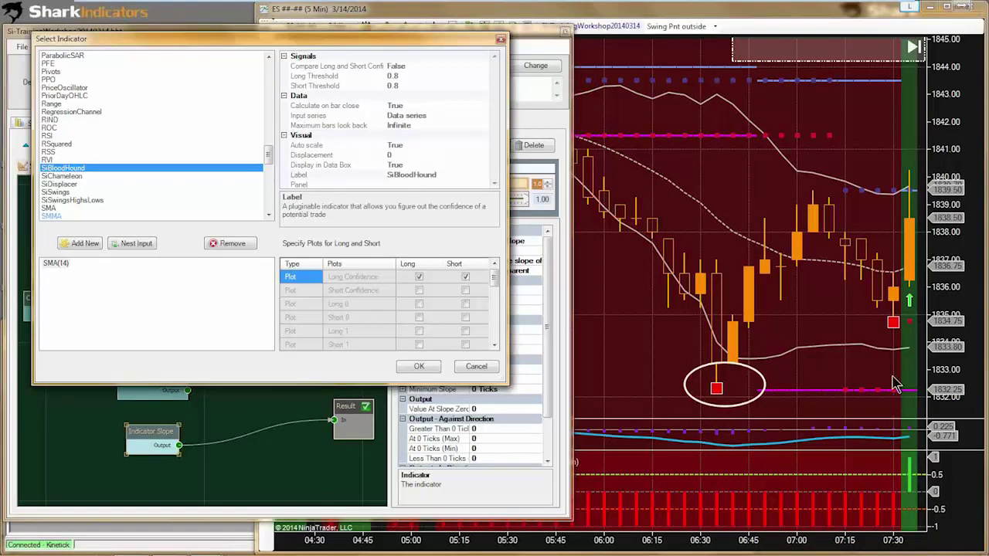
pyautogui.click(51, 263)
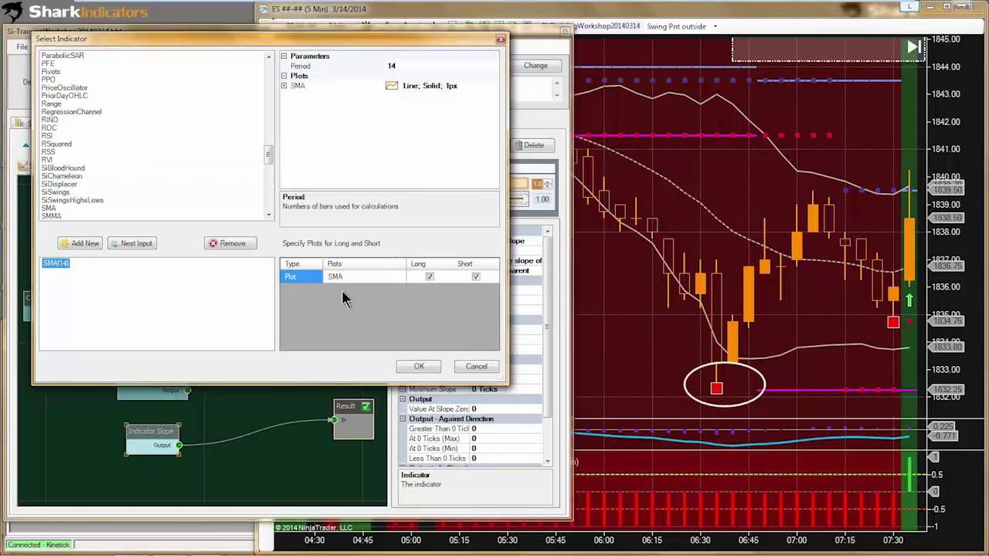
pyautogui.click(59, 201)
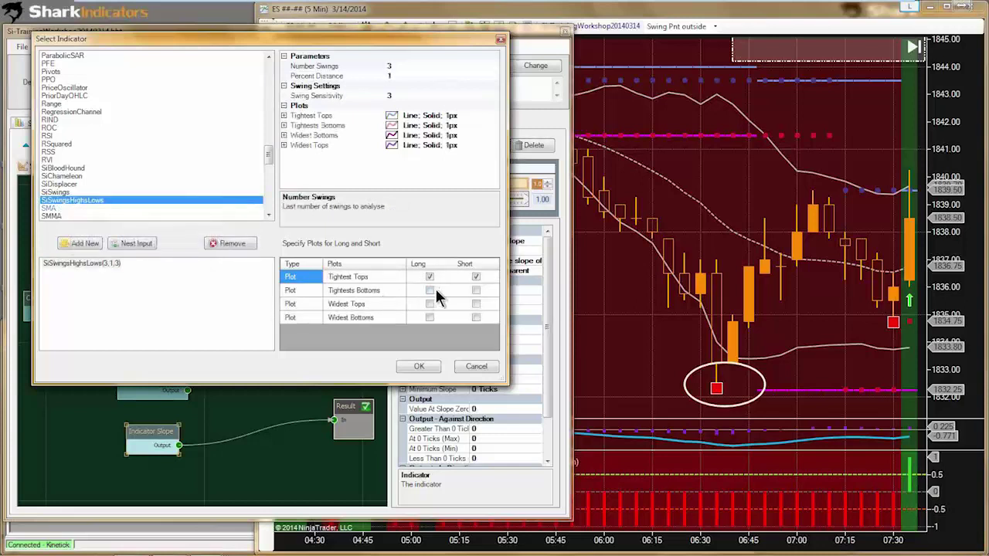
pyautogui.click(434, 291)
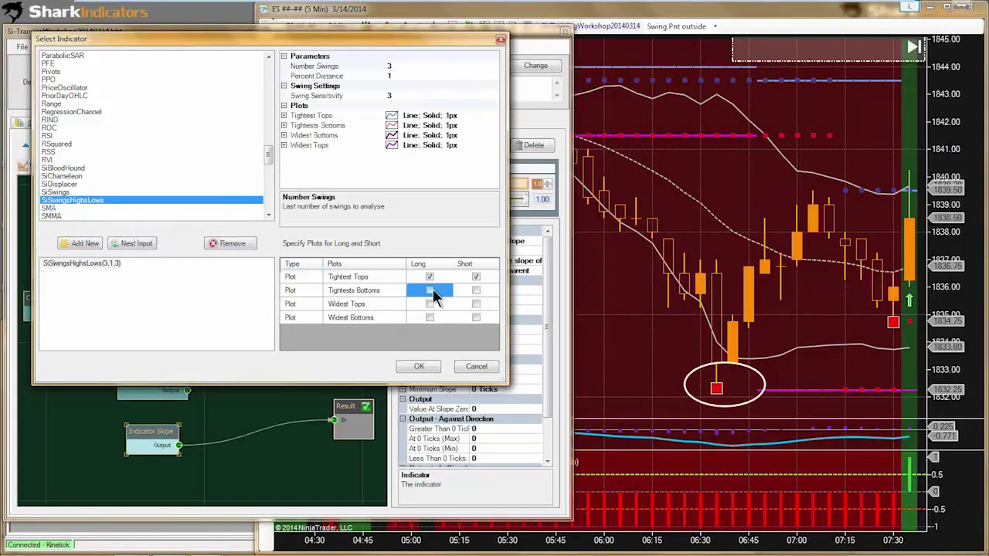
pyautogui.click(370, 293)
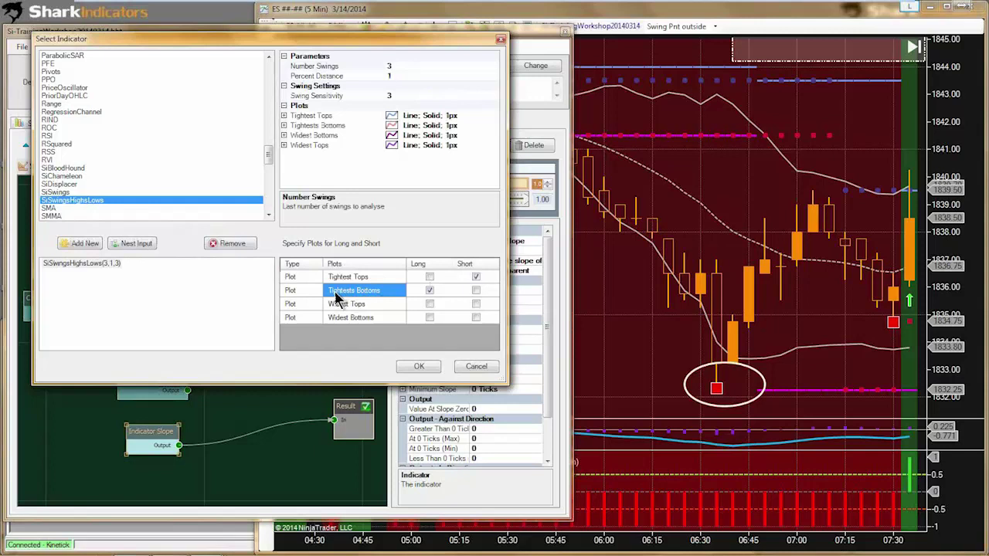
pyautogui.click(412, 293)
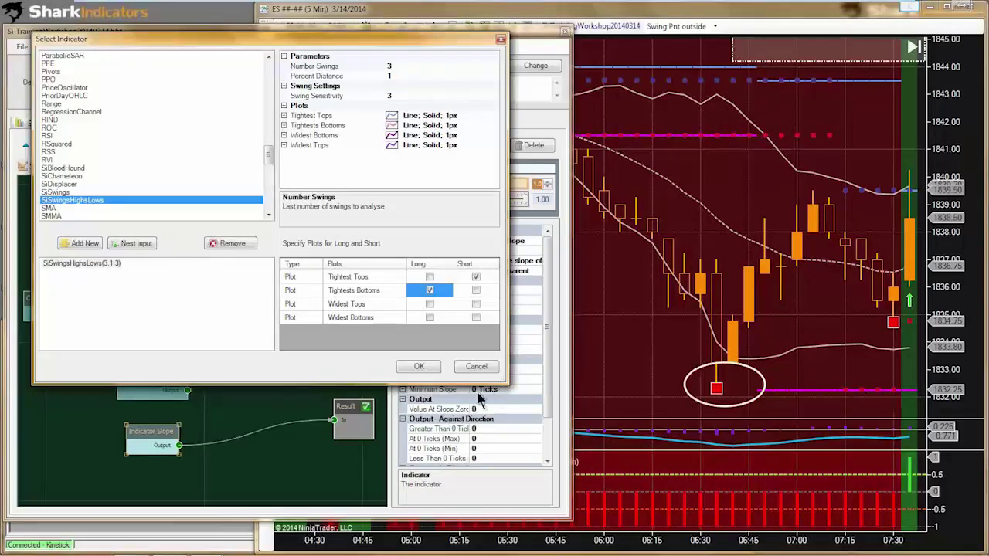
pyautogui.click(418, 367)
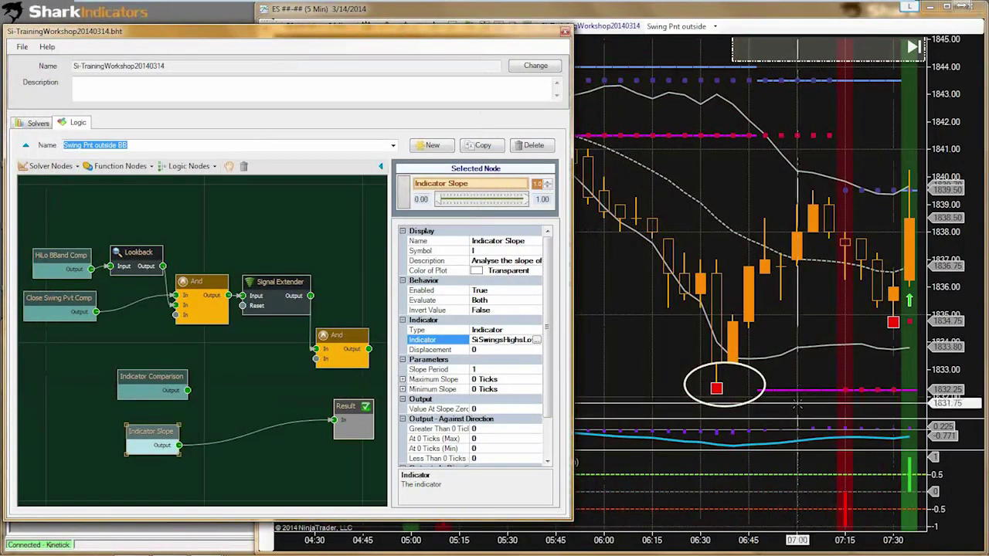
# Step: Pan the ES chart sideways to show earlier bars
pyautogui.click(776, 313)
pyautogui.moveTo(776, 313); pyautogui.dragTo(554, 313)
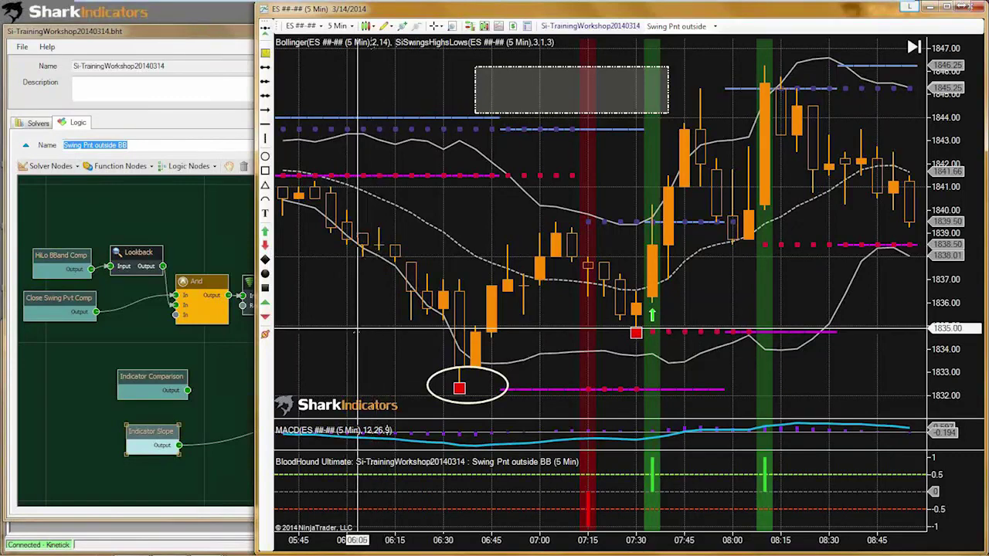
pyautogui.moveTo(371, 333); pyautogui.dragTo(458, 332)
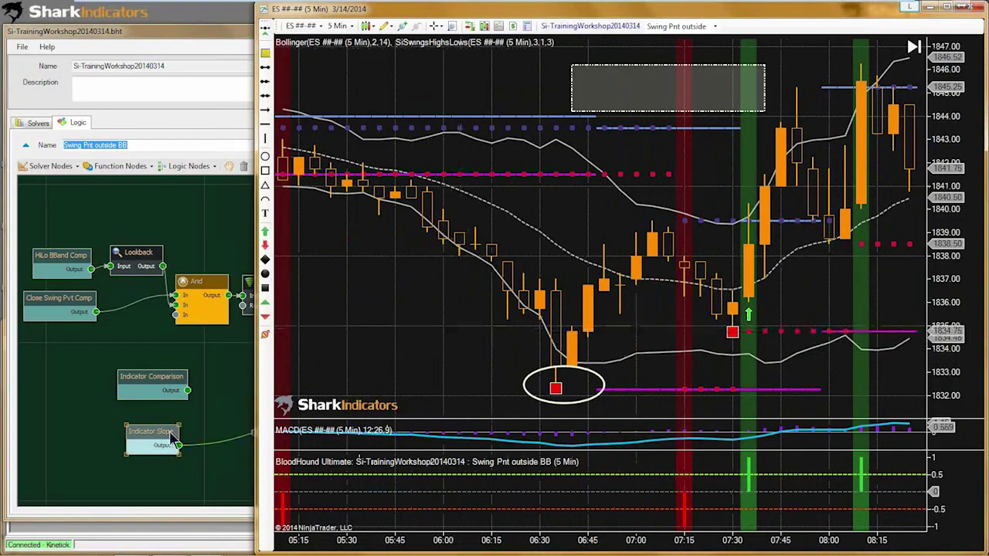
# Step: Move Indicator Comparison down above the Indicator Slope node at the lower left
pyautogui.moveTo(150, 431); pyautogui.dragTo(160, 427)
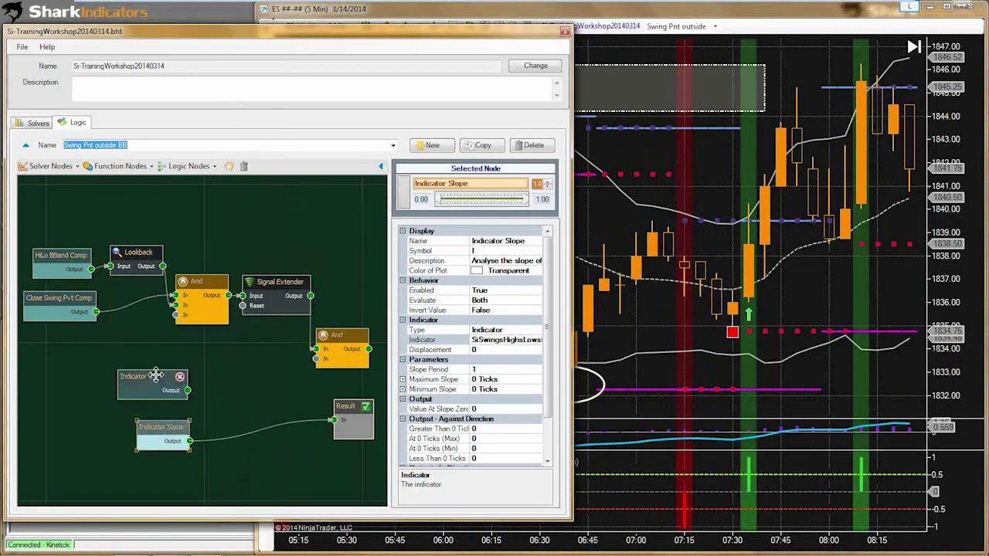
pyautogui.moveTo(159, 379); pyautogui.dragTo(150, 384)
pyautogui.moveTo(147, 427); pyautogui.dragTo(135, 422)
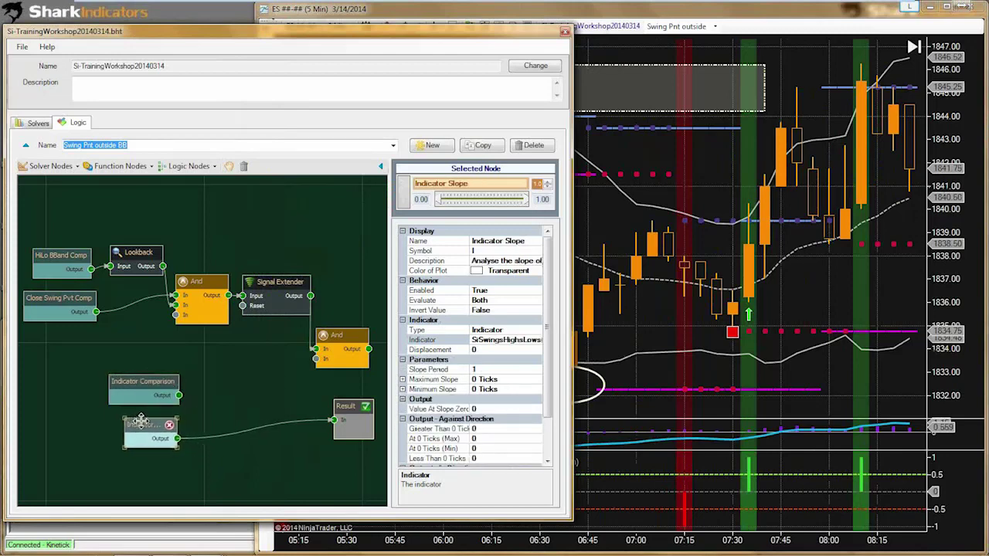
# Step: Add an And (Min) node and position it before the Result node
pyautogui.click(214, 167)
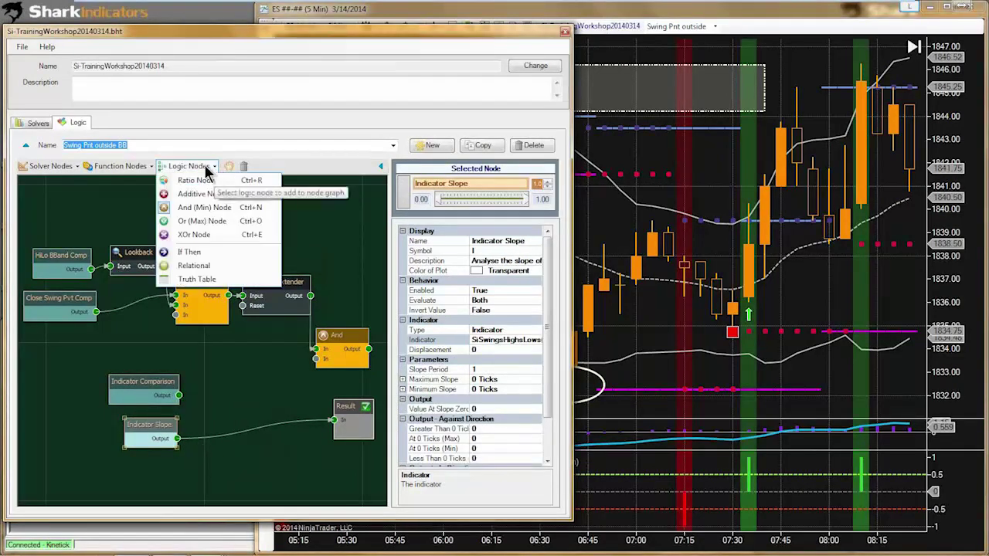
pyautogui.click(187, 207)
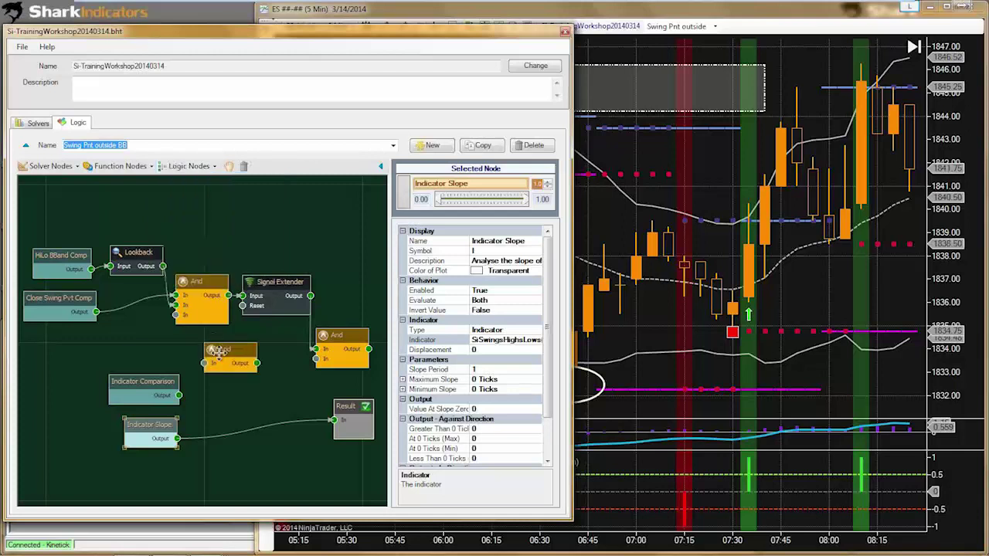
pyautogui.moveTo(218, 350)
pyautogui.mouseDown()
pyautogui.moveTo(219, 400)
pyautogui.moveTo(197, 407)
pyautogui.moveTo(202, 421)
pyautogui.moveTo(333, 420)
pyautogui.mouseUp()
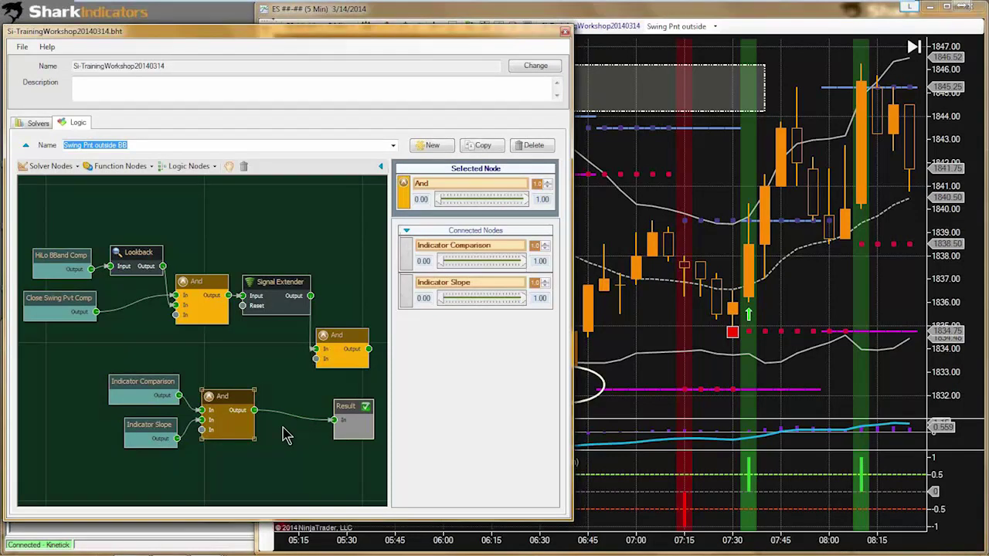
pyautogui.moveTo(225, 398); pyautogui.dragTo(236, 415)
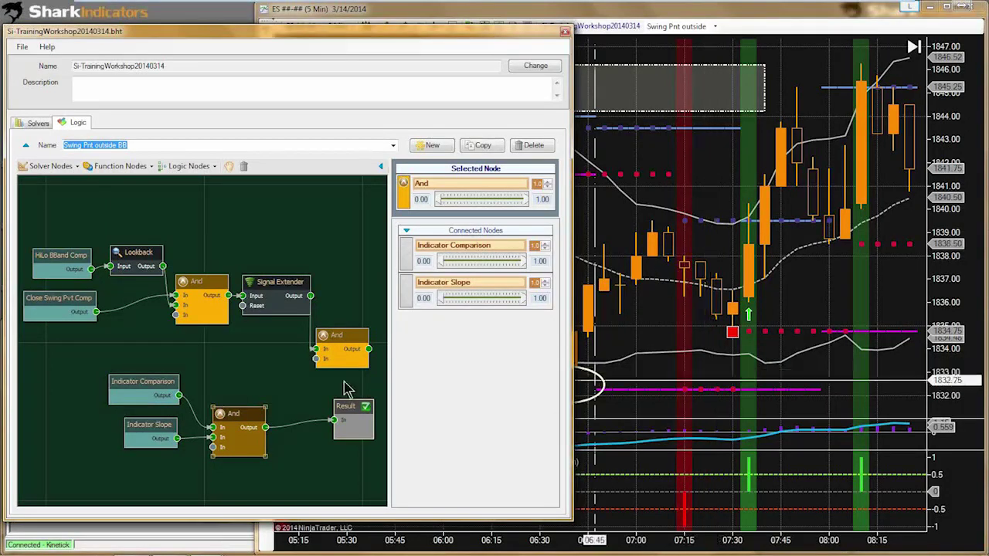
# Step: Wire Indicator Comparison and Indicator Slope through the And node into Result
pyautogui.moveTo(147, 382)
pyautogui.moveTo(147, 382)
pyautogui.mouseDown()
pyautogui.moveTo(147, 367)
pyautogui.moveTo(334, 420)
pyautogui.mouseUp()
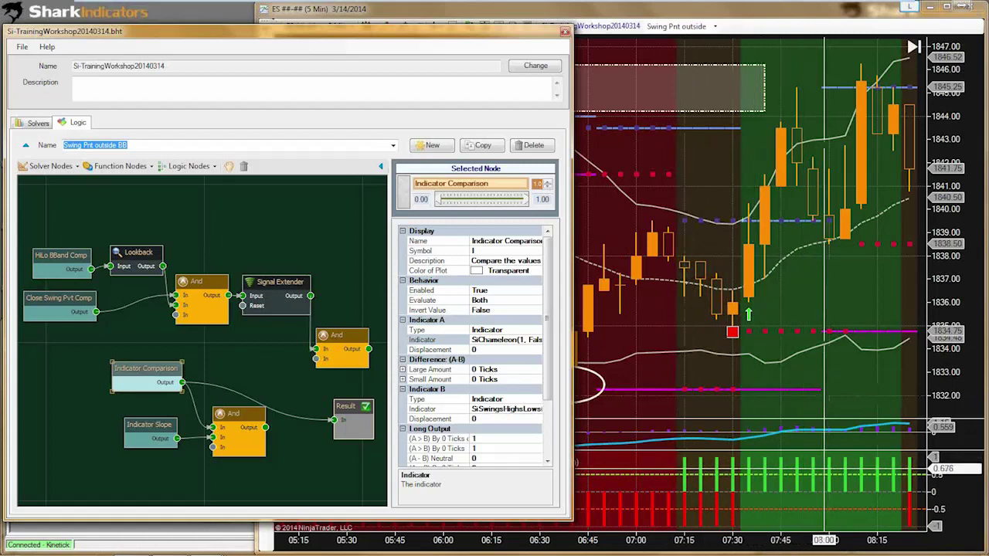
pyautogui.moveTo(158, 437); pyautogui.dragTo(146, 442)
pyautogui.moveTo(265, 427); pyautogui.dragTo(333, 419)
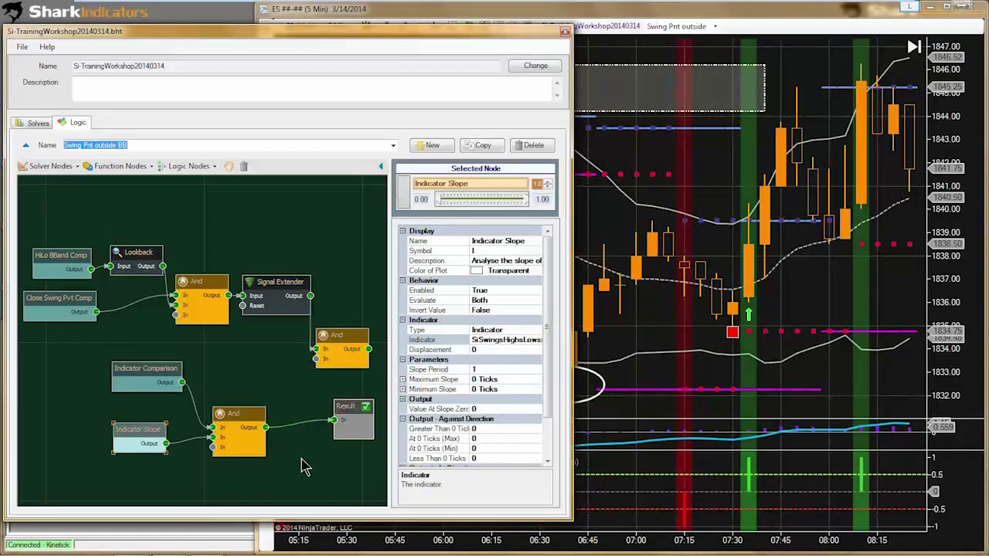
pyautogui.moveTo(137, 376); pyautogui.dragTo(126, 403)
# Step: Rename the Indicator Slope node to 'Swing Tightest Slope'
pyautogui.click(136, 435)
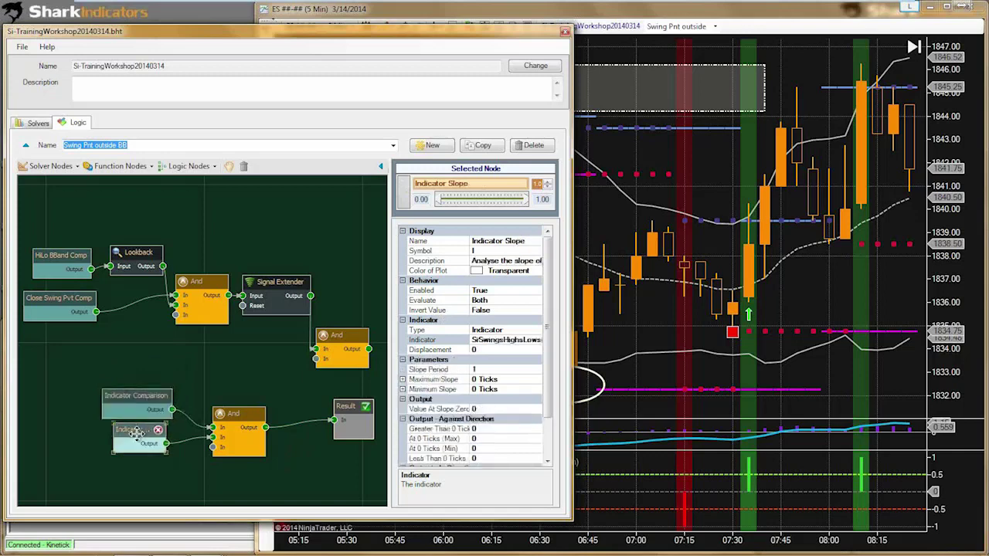
pyautogui.click(495, 241)
pyautogui.moveTo(505, 241); pyautogui.dragTo(462, 245)
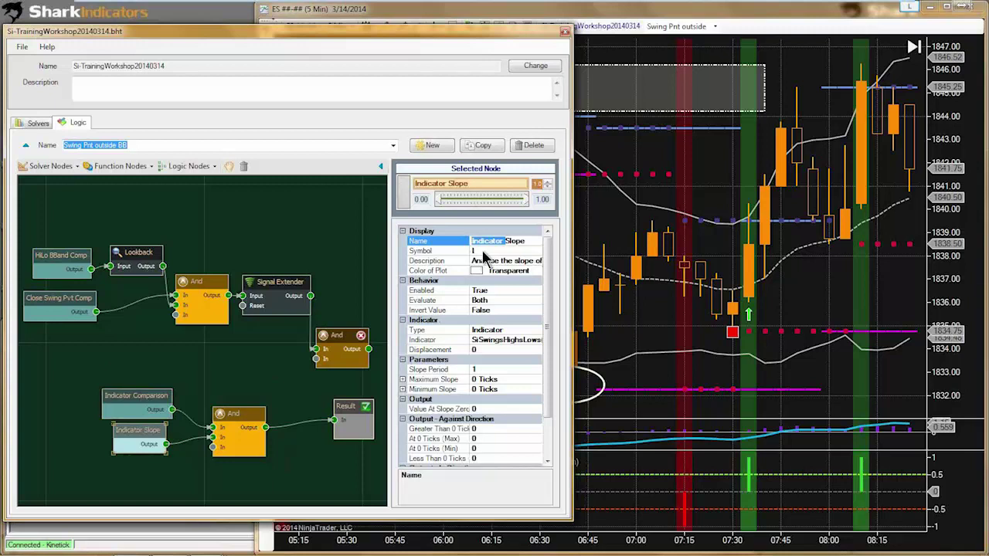
pyautogui.write('T')
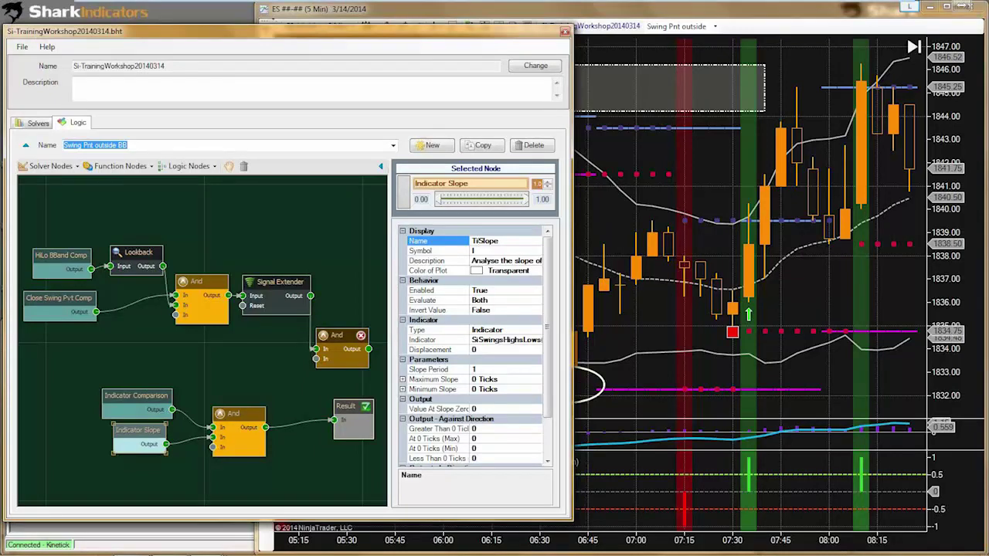
pyautogui.write('ightest')
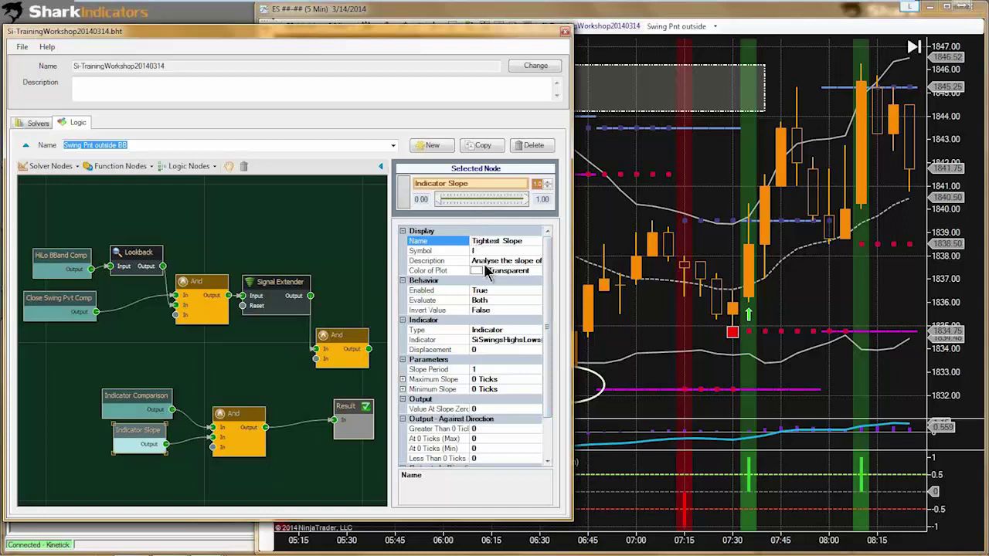
pyautogui.press('Home')
pyautogui.write('Si')
pyautogui.press('BackSpace')
pyautogui.write('wing')
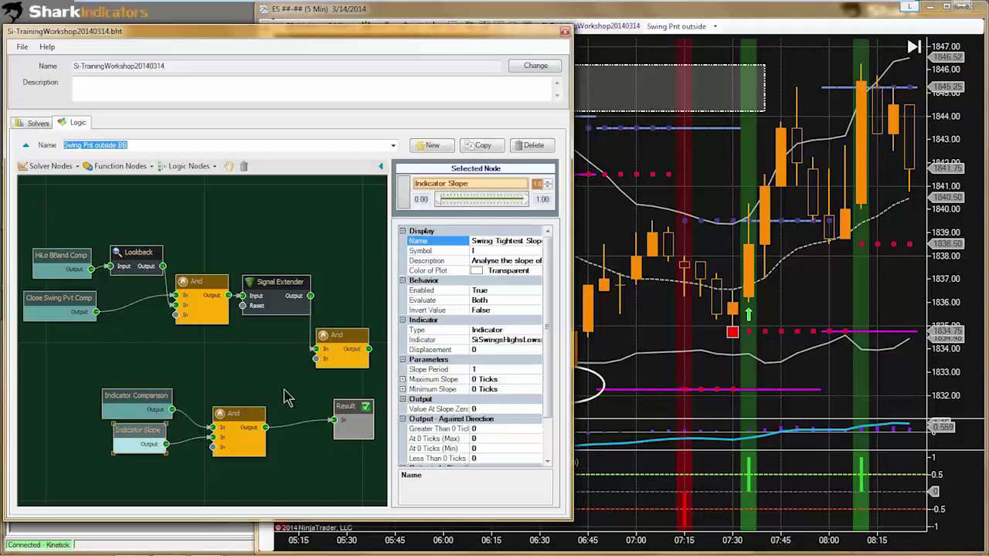
# Step: Rename the lower And node 'Cond #2' and the upper one 'Lo Pvt Cont #1'
pyautogui.click(230, 415)
pyautogui.moveTo(230, 415); pyautogui.dragTo(224, 410)
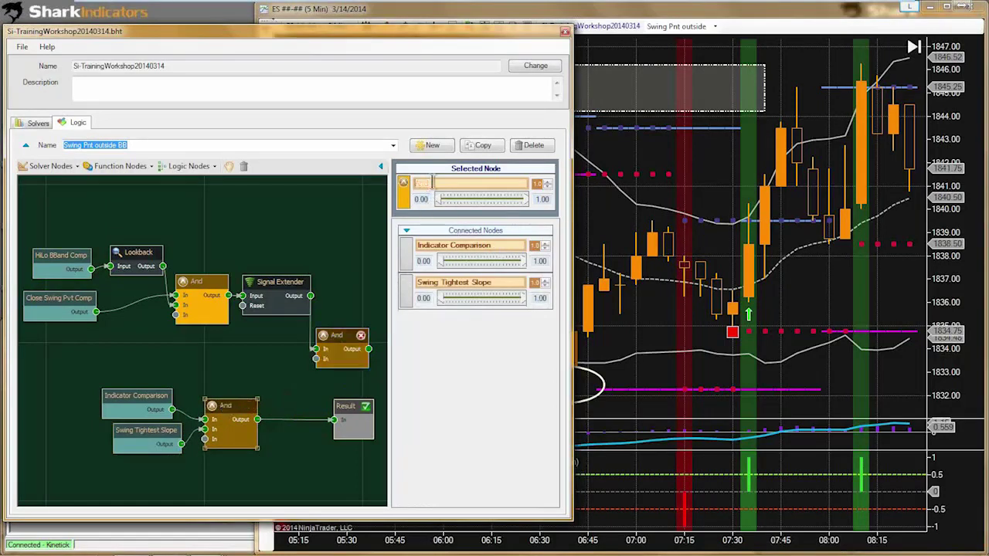
pyautogui.write('Cond #2')
pyautogui.click(198, 292)
pyautogui.doubleClick(437, 183)
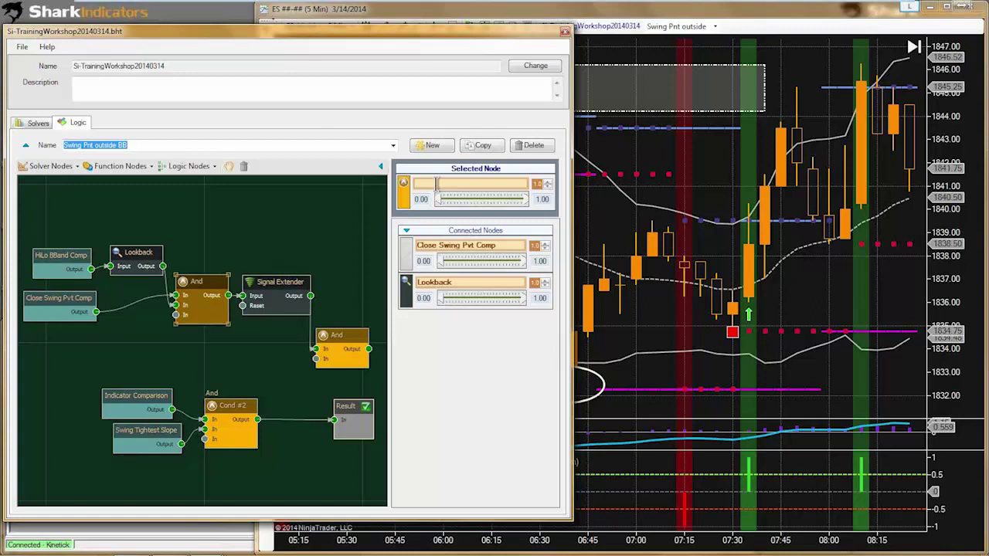
pyautogui.write('Lo Pvt C')
pyautogui.write('ont')
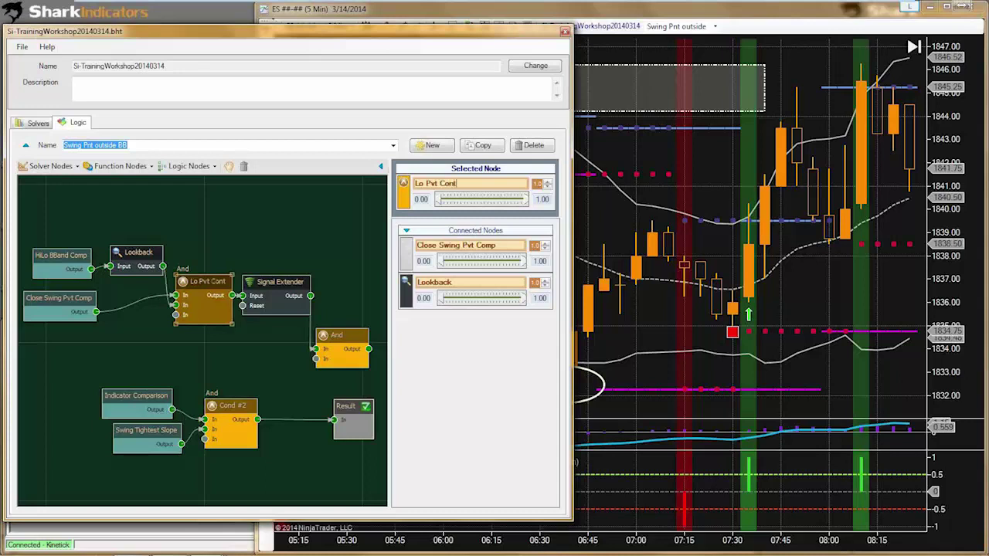
pyautogui.write(' #1')
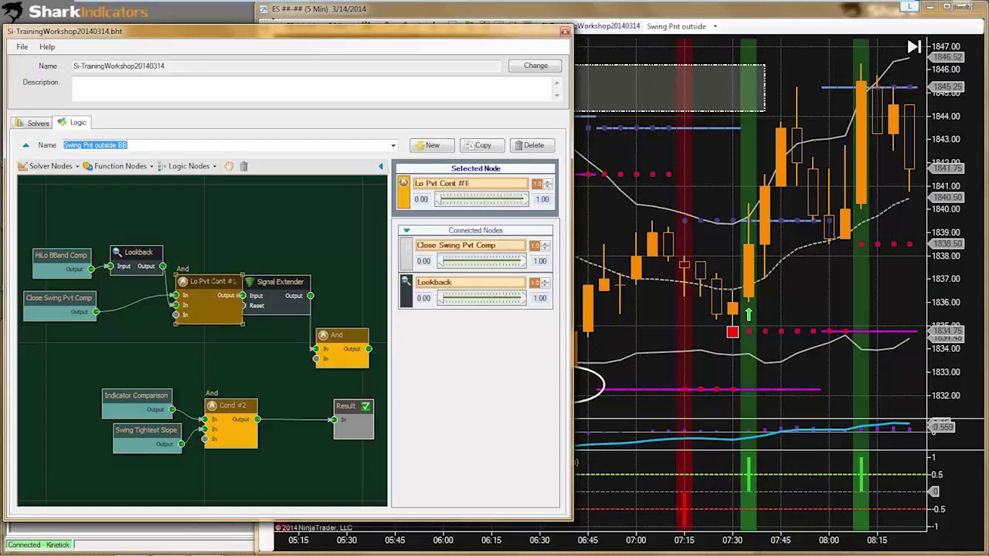
# Step: Wire Cond #2's output into the And node's second input, then view the ES chart
pyautogui.moveTo(271, 282); pyautogui.dragTo(289, 284)
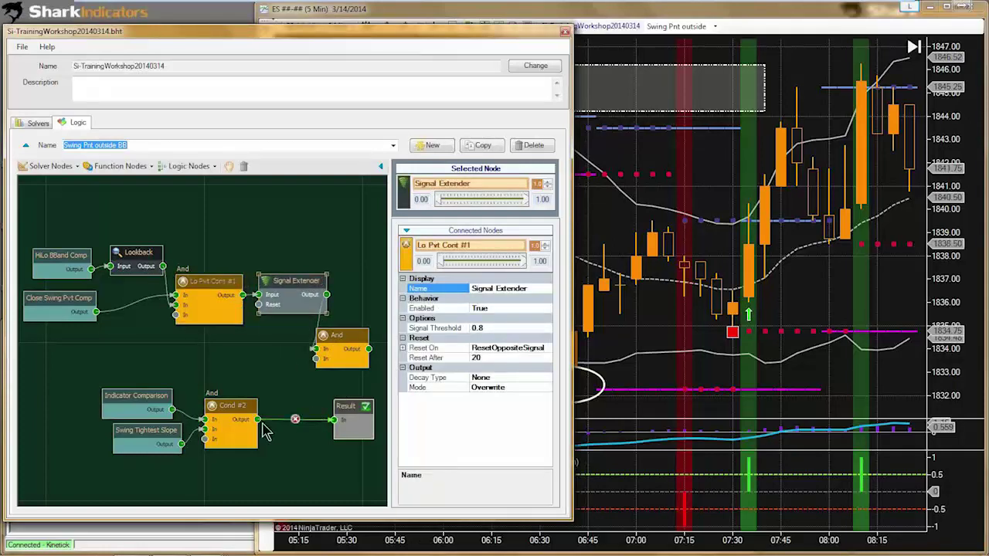
pyautogui.moveTo(257, 419); pyautogui.dragTo(313, 360)
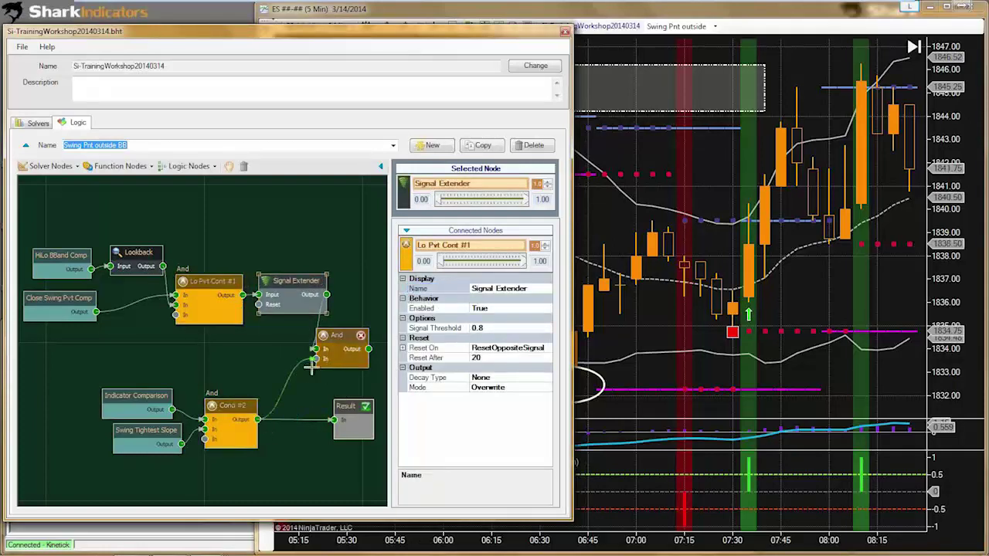
pyautogui.moveTo(312, 365); pyautogui.dragTo(340, 445)
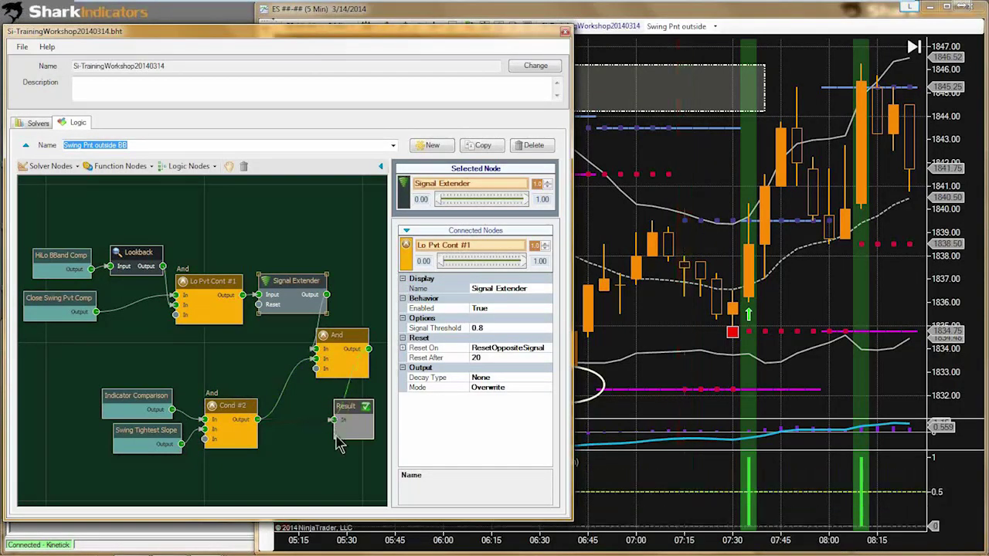
pyautogui.click(337, 345)
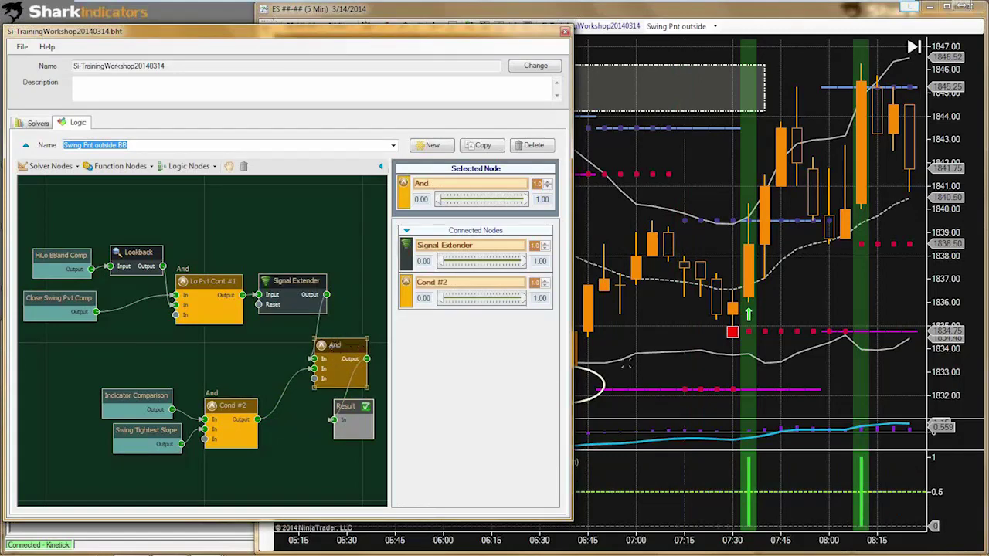
pyautogui.click(669, 331)
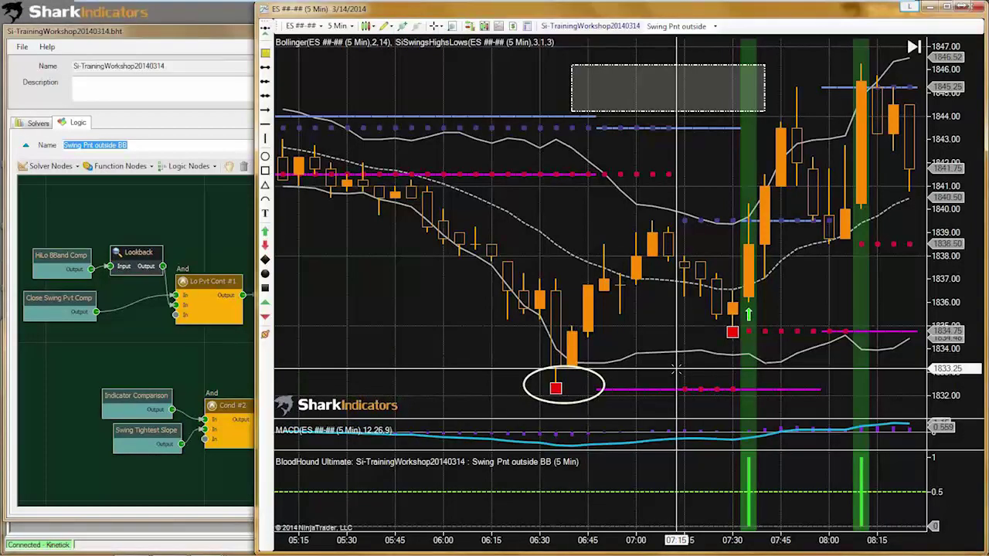
# Step: Draw an ellipse around the signal bar near 08:10 on the ES chart
pyautogui.scroll(-10, 676, 371)
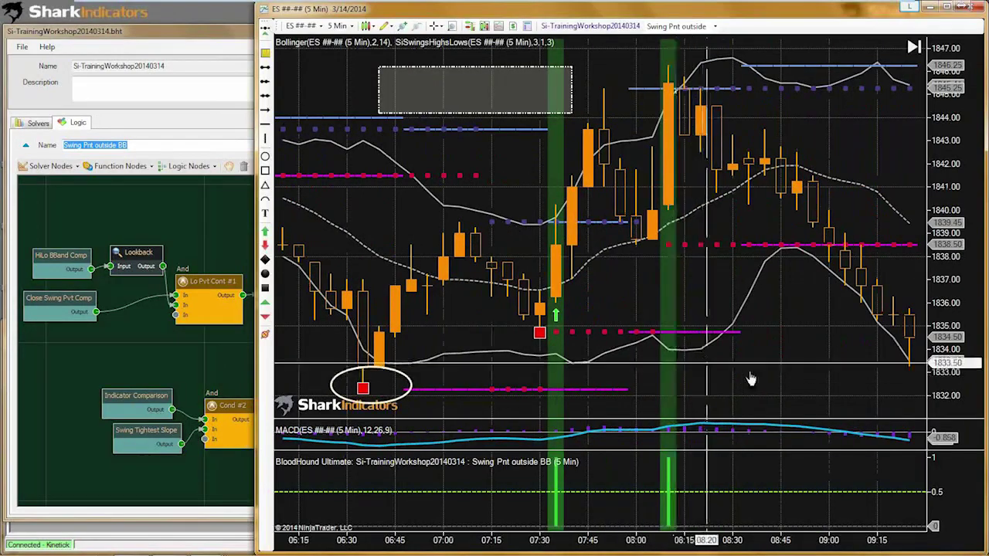
pyautogui.scroll(3, 761, 379)
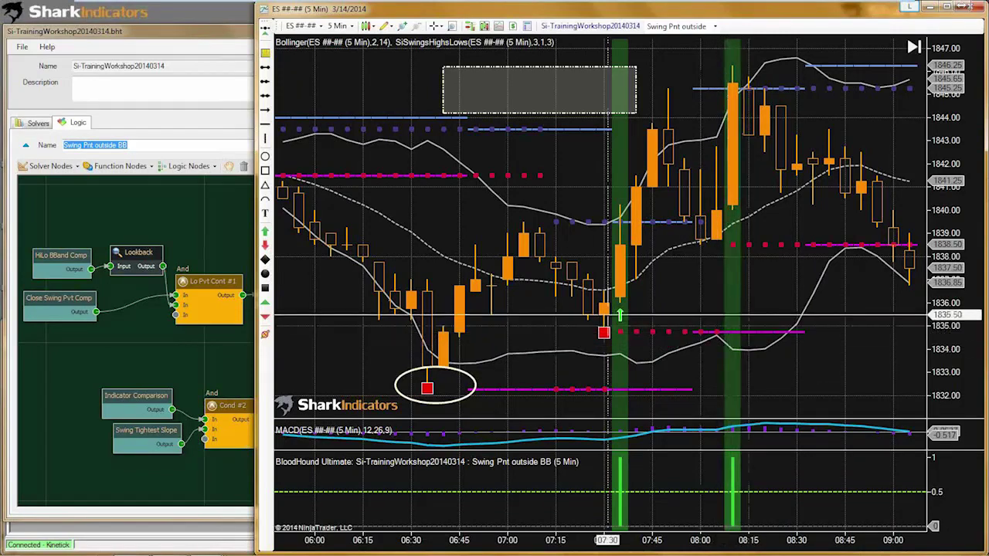
pyautogui.click(265, 157)
pyautogui.moveTo(719, 269); pyautogui.dragTo(750, 365)
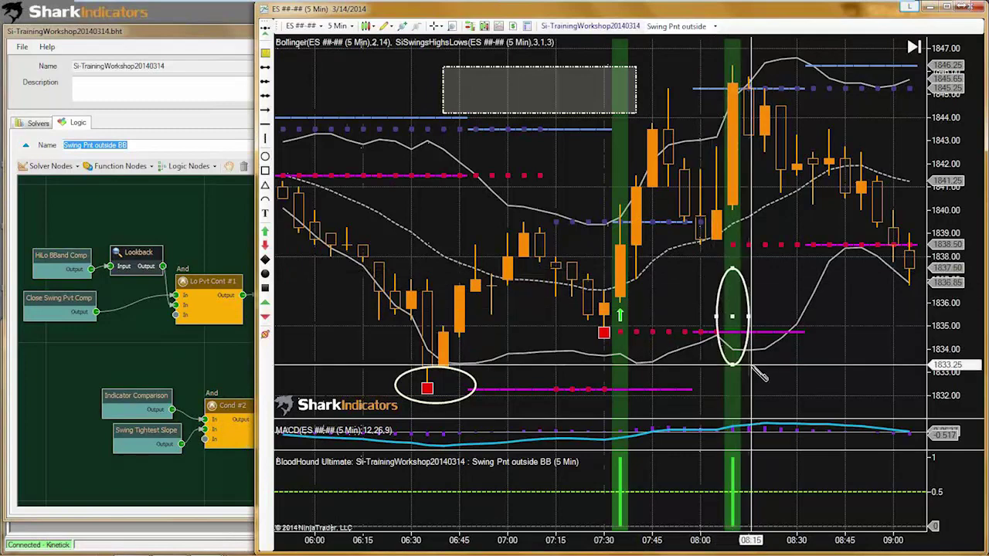
pyautogui.click(751, 365)
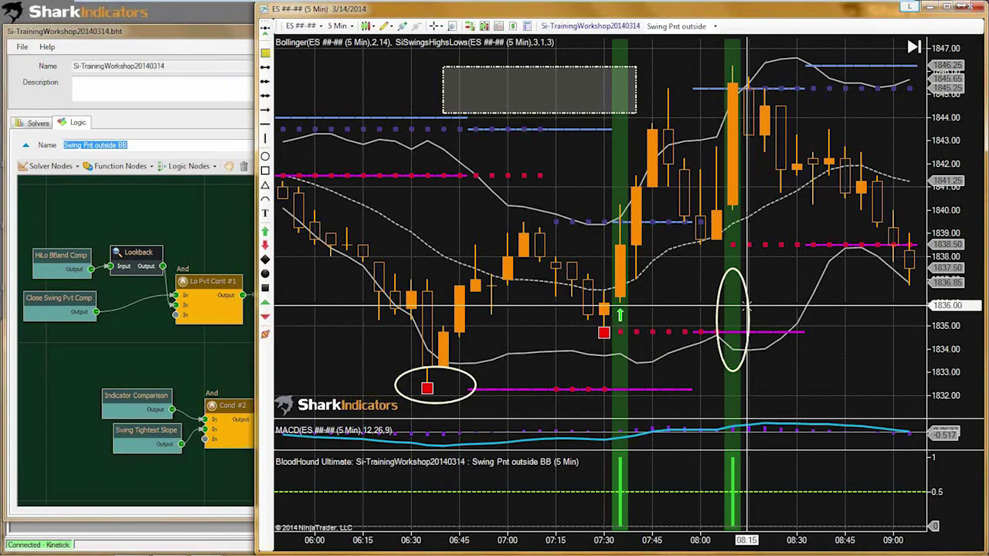
# Step: Show the Result node's signal on the chart and adjust the ellipse to compare them
pyautogui.click(131, 366)
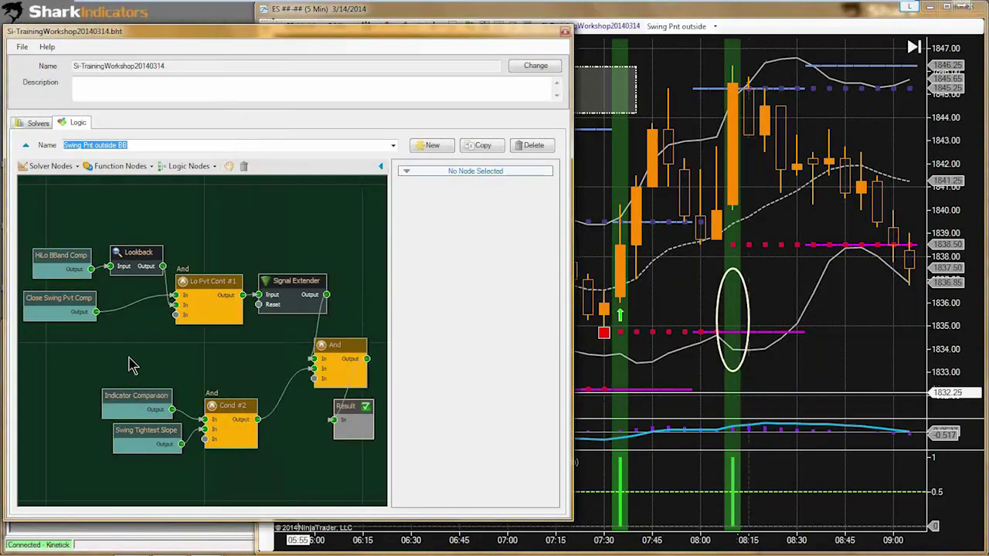
pyautogui.click(359, 425)
pyautogui.click(765, 417)
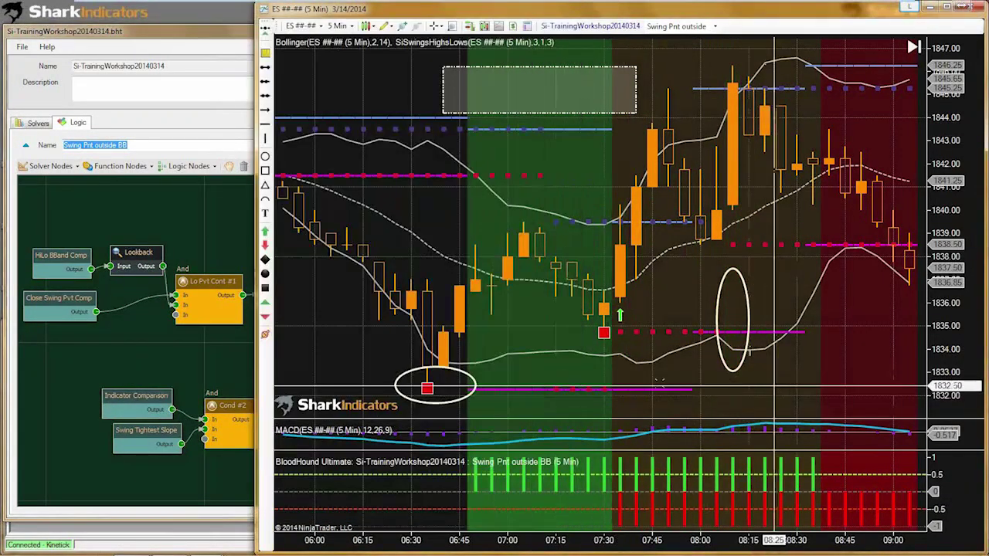
pyautogui.click(746, 292)
pyautogui.moveTo(747, 291); pyautogui.dragTo(748, 293)
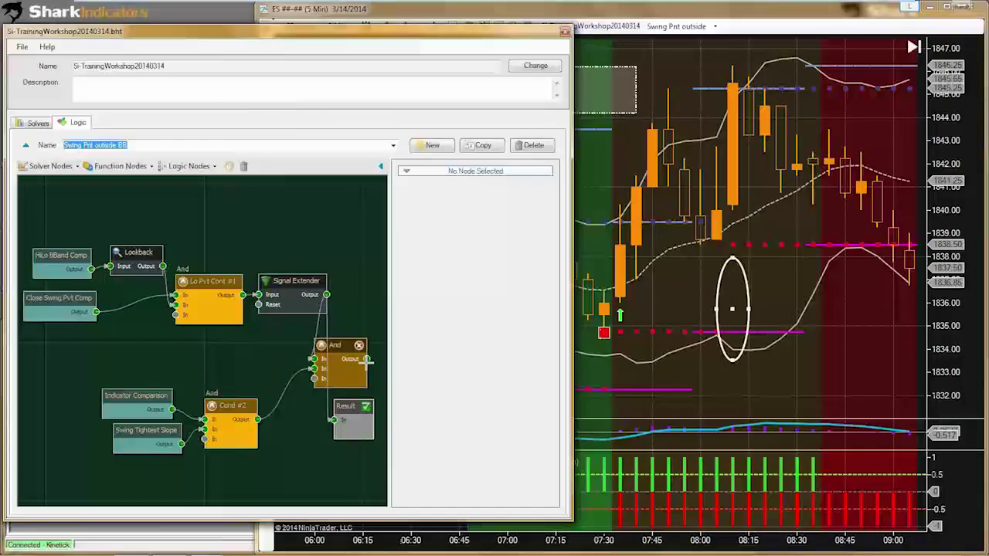
pyautogui.moveTo(367, 358)
pyautogui.mouseDown()
pyautogui.moveTo(352, 410)
pyautogui.moveTo(334, 419)
pyautogui.mouseUp()
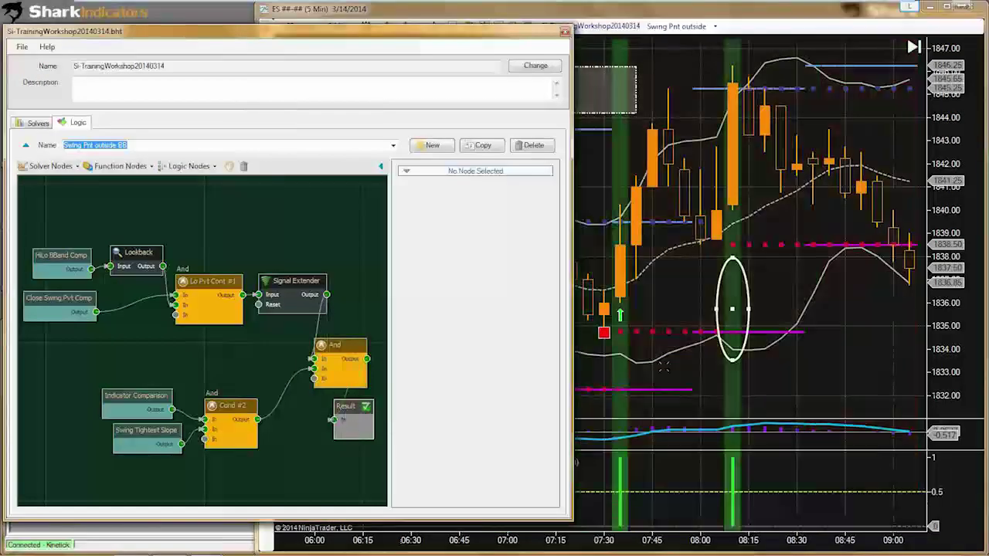
pyautogui.click(663, 367)
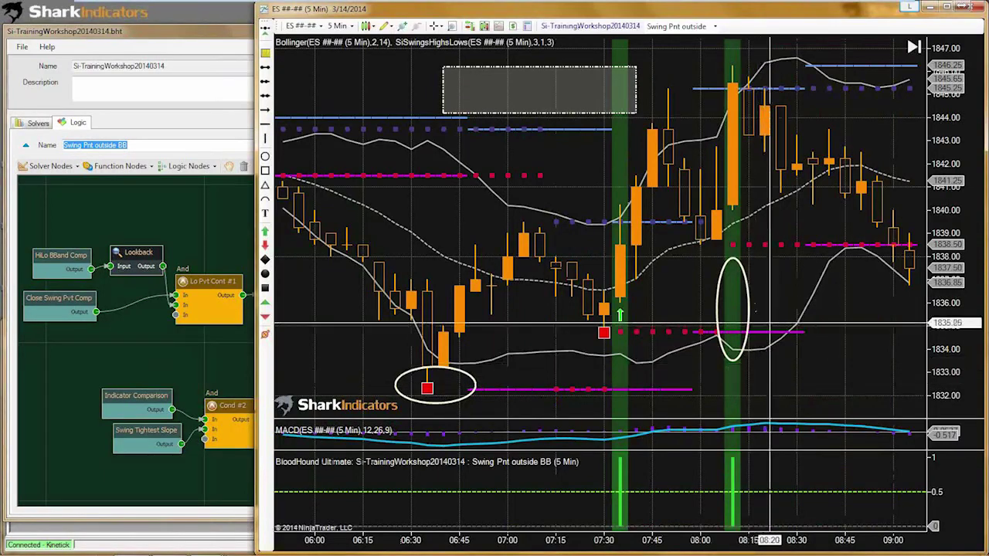
pyautogui.click(746, 298)
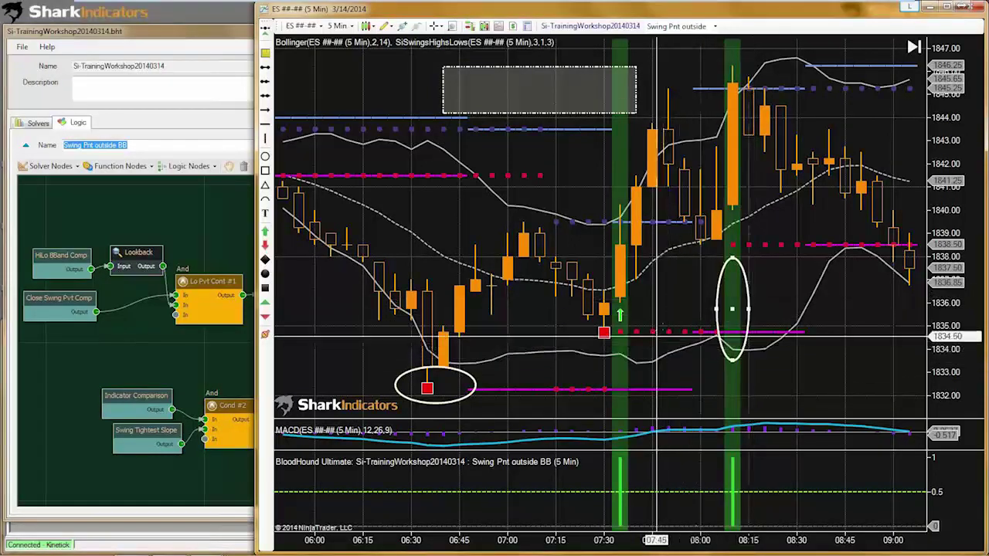
pyautogui.click(680, 308)
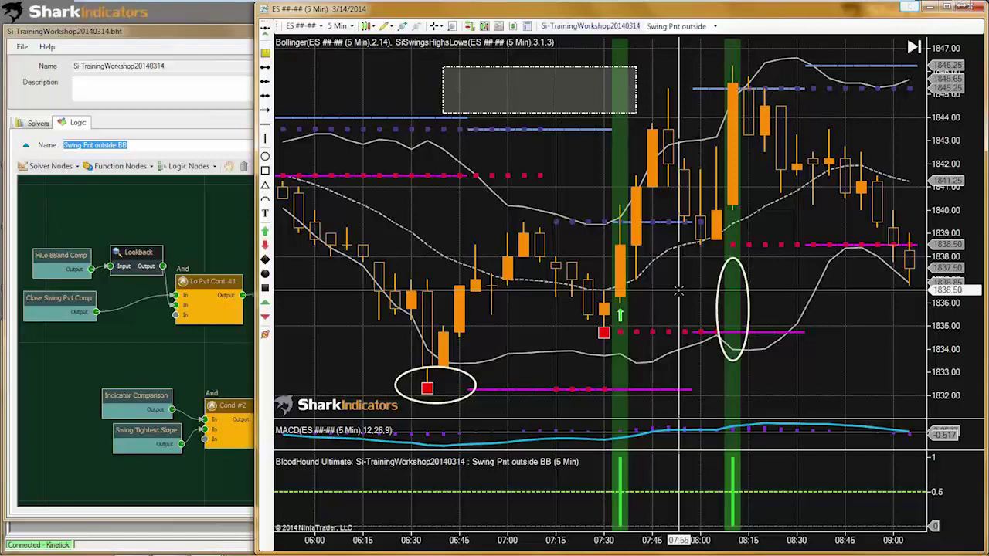
# Step: Return to the BloodHound logic editor and open the Function Nodes list
pyautogui.click(154, 360)
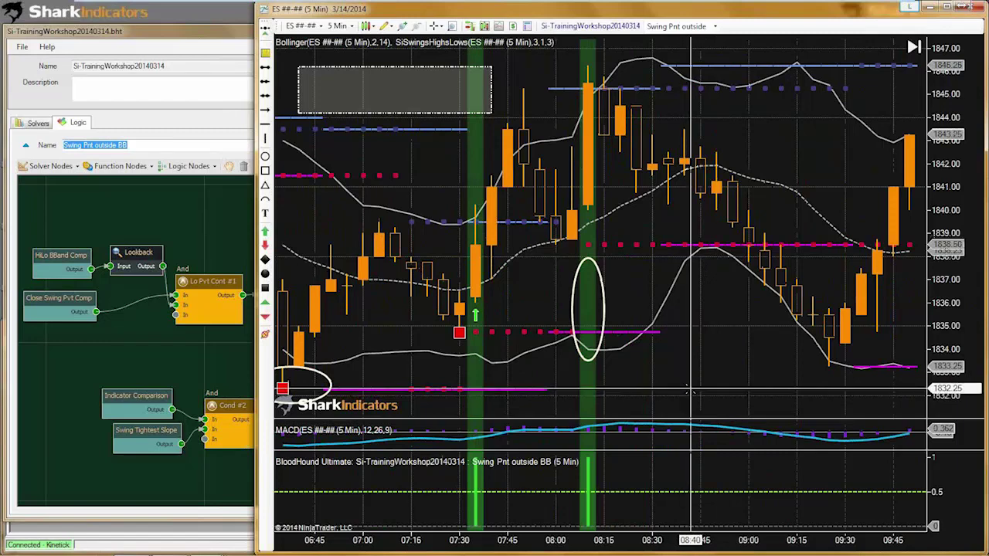
pyautogui.click(177, 357)
pyautogui.moveTo(303, 456); pyautogui.dragTo(287, 437)
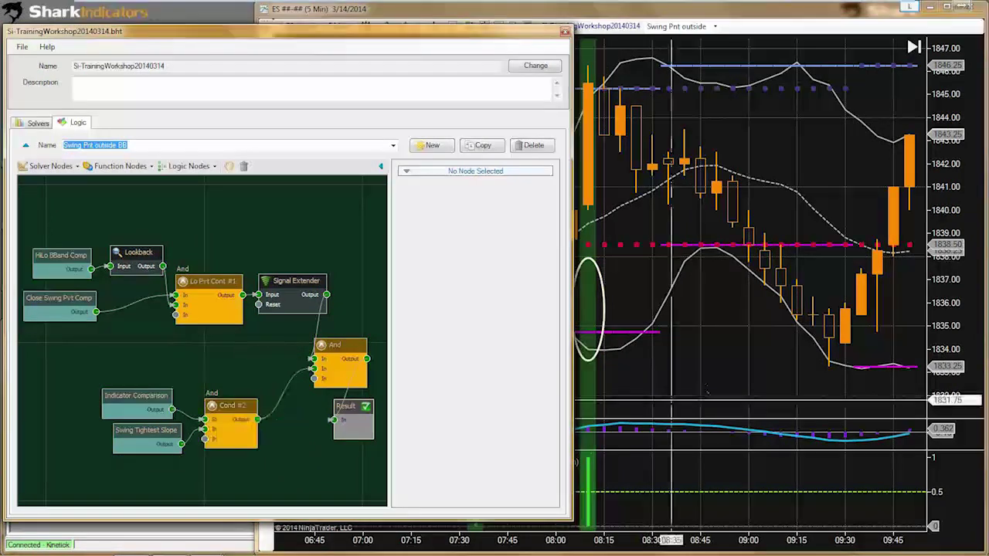
pyautogui.click(705, 392)
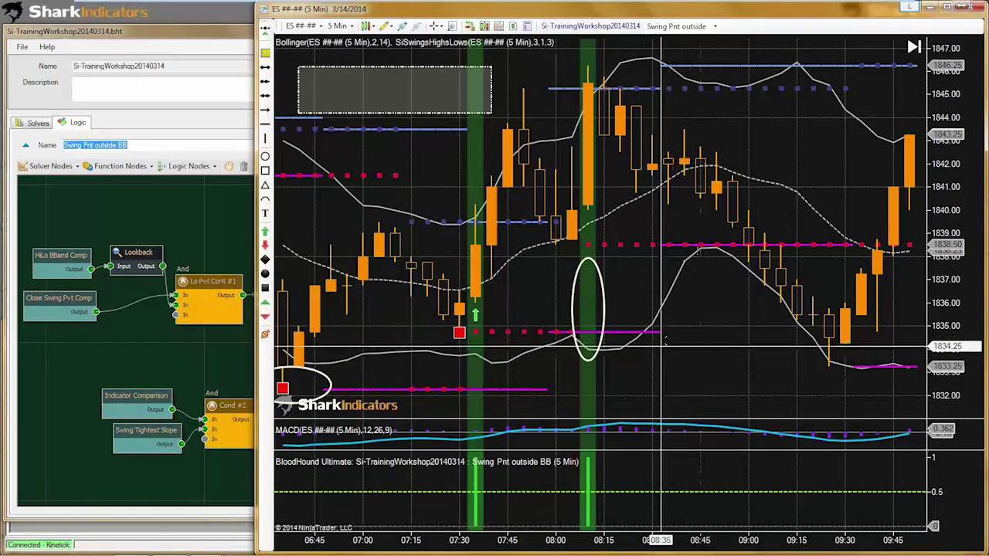
pyautogui.click(164, 204)
pyautogui.click(149, 168)
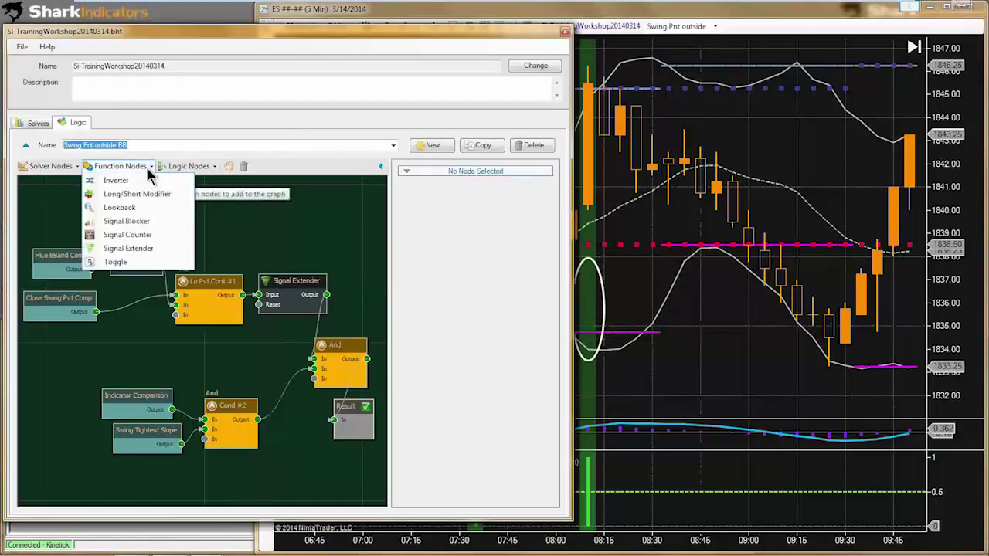
# Step: Add a Signal Blocker node and move it to the right of the canvas
pyautogui.click(140, 222)
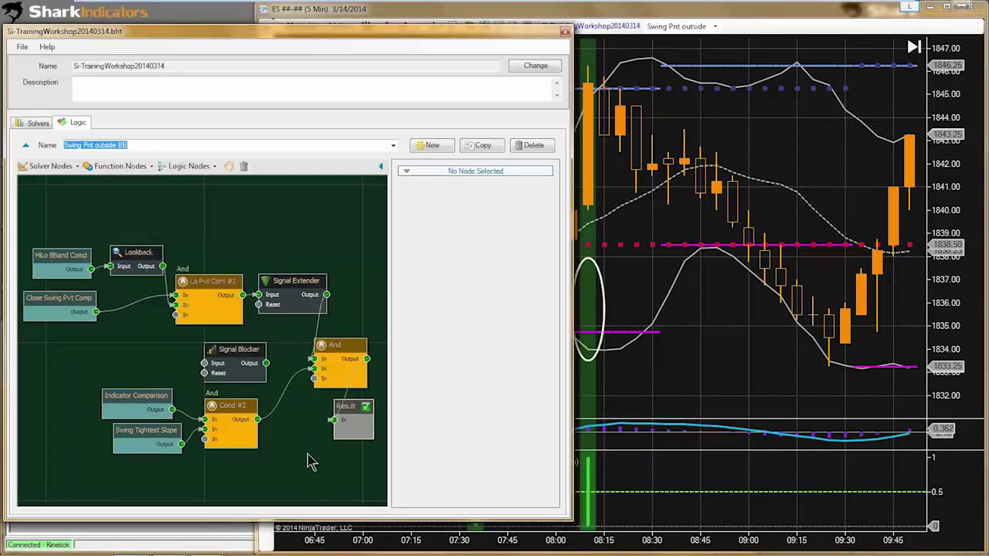
pyautogui.moveTo(272, 461); pyautogui.dragTo(147, 456)
pyautogui.moveTo(108, 349); pyautogui.dragTo(289, 317)
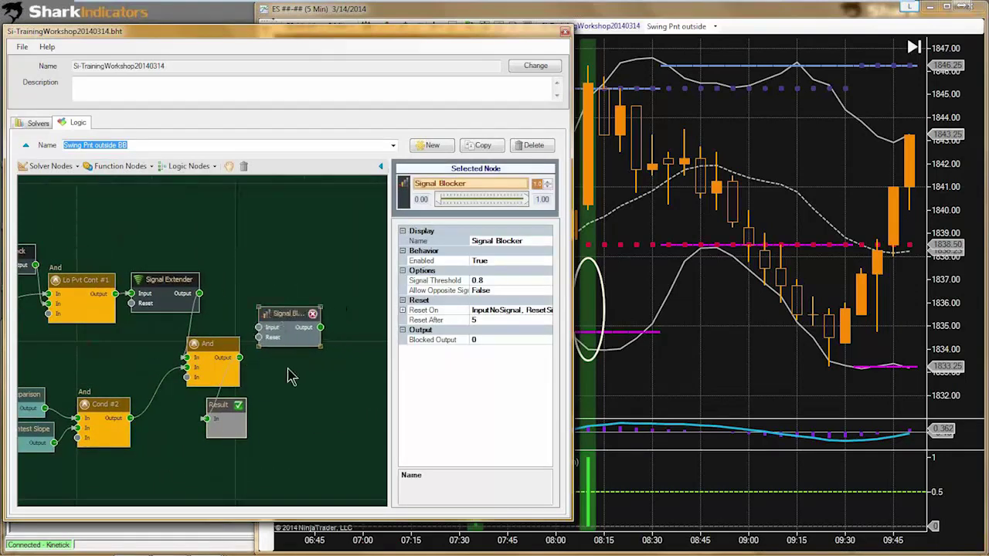
pyautogui.click(639, 382)
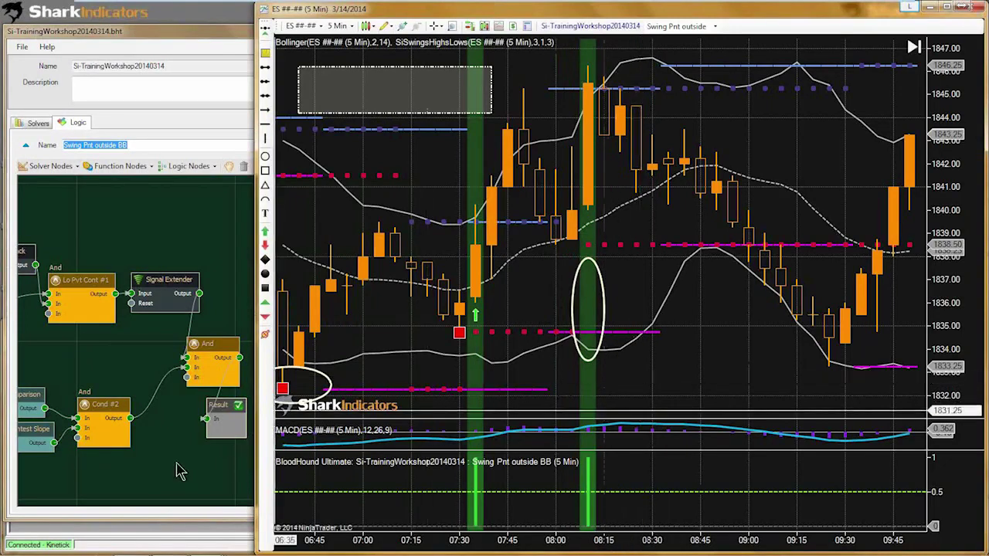
# Step: Spread Signal Extender, And and Result apart and delete the Signal Blocker node
pyautogui.click(158, 285)
pyautogui.moveTo(158, 285); pyautogui.dragTo(160, 308)
pyautogui.moveTo(209, 343); pyautogui.dragTo(216, 358)
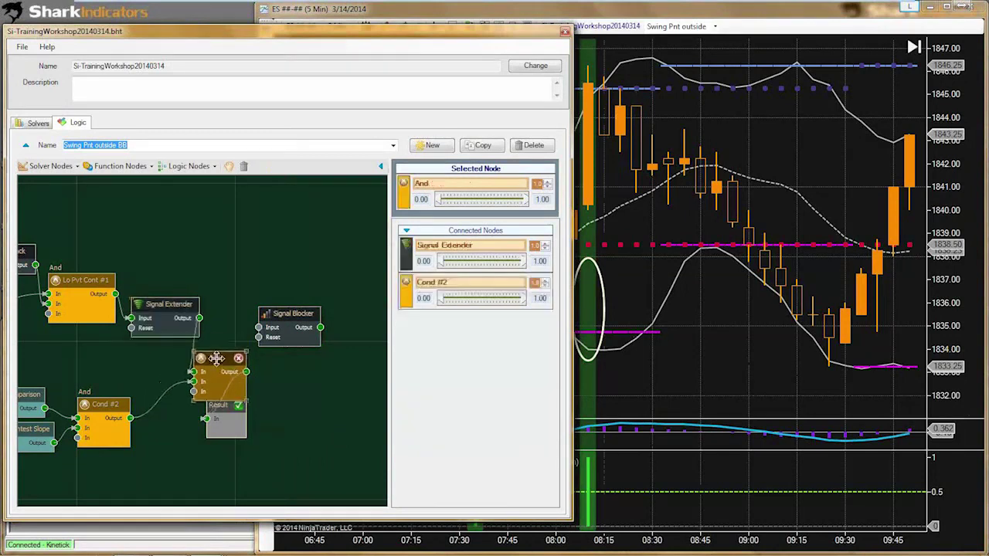
pyautogui.moveTo(220, 408); pyautogui.dragTo(295, 384)
pyautogui.moveTo(317, 324)
pyautogui.click(313, 315)
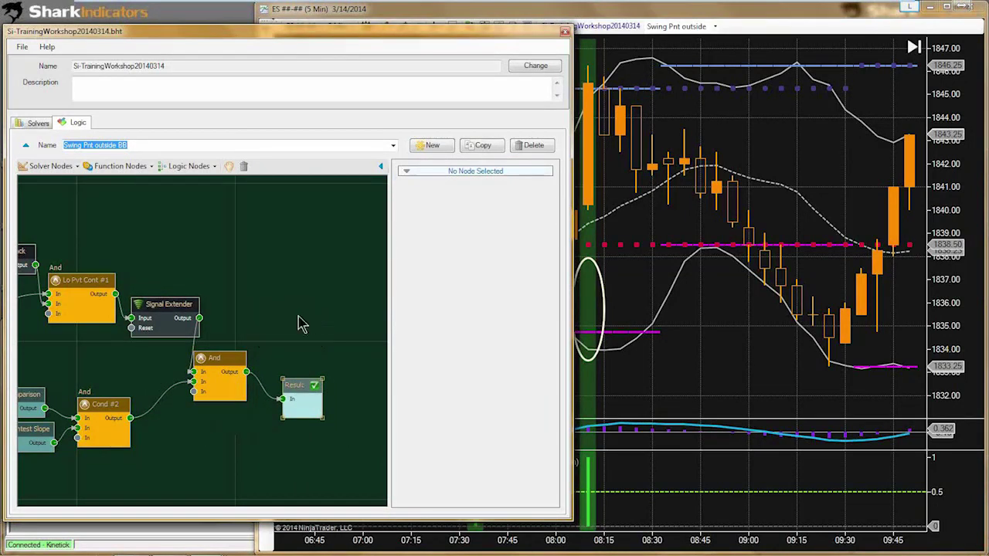
pyautogui.moveTo(194, 445); pyautogui.dragTo(240, 444)
pyautogui.click(227, 317)
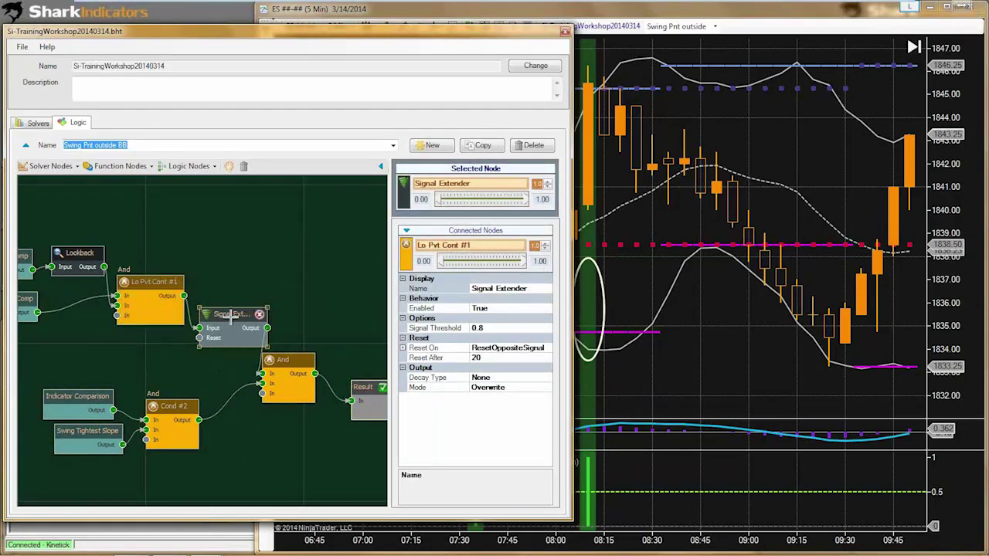
# Step: Move the Signal Extender right and review the extended signal zones on the ES chart
pyautogui.moveTo(230, 314); pyautogui.dragTo(226, 314)
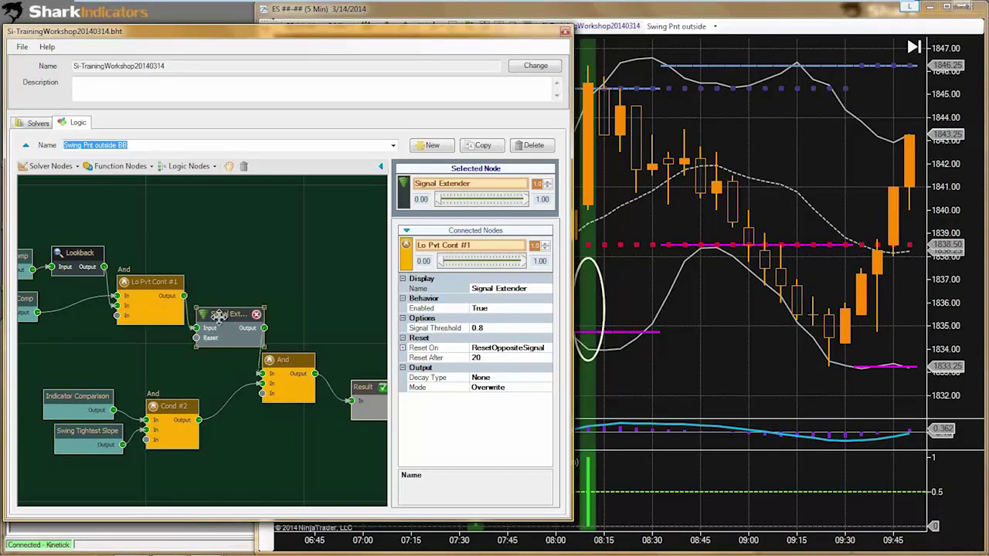
pyautogui.moveTo(219, 316); pyautogui.dragTo(353, 322)
pyautogui.click(615, 375)
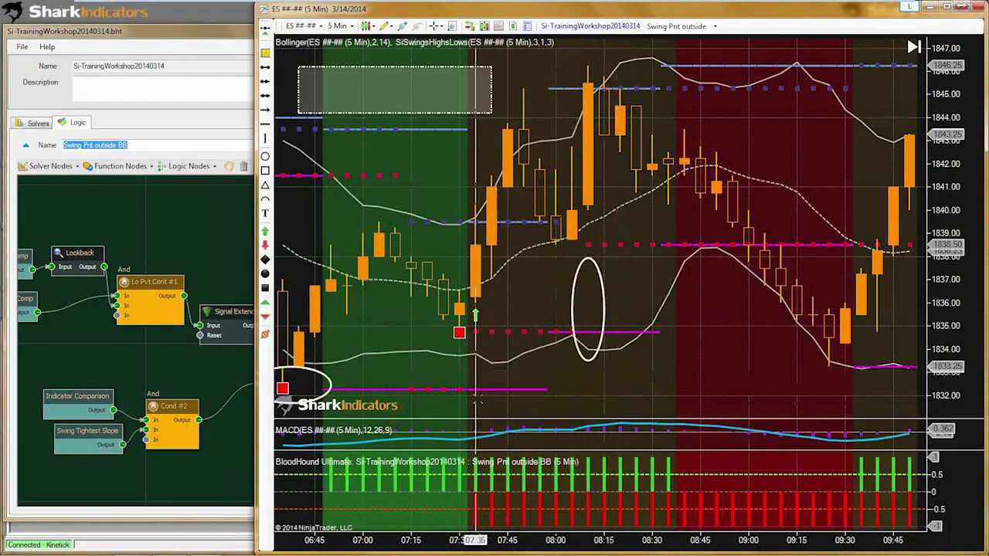
pyautogui.moveTo(446, 386); pyautogui.dragTo(533, 386)
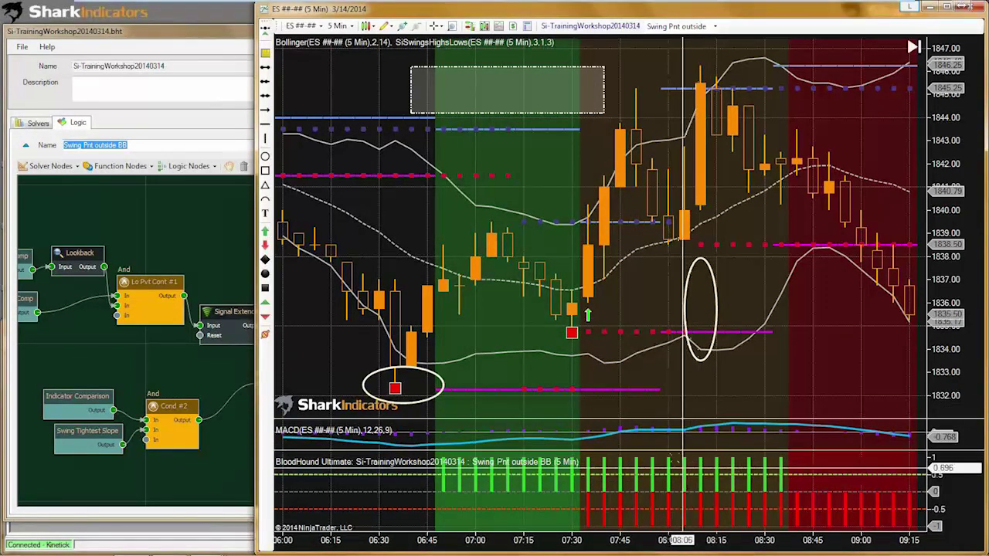
# Step: Raise the white ellipse near 08:05, then select Indicator Comparison, Swing Tightest Slope and Cond #2
pyautogui.click(716, 316)
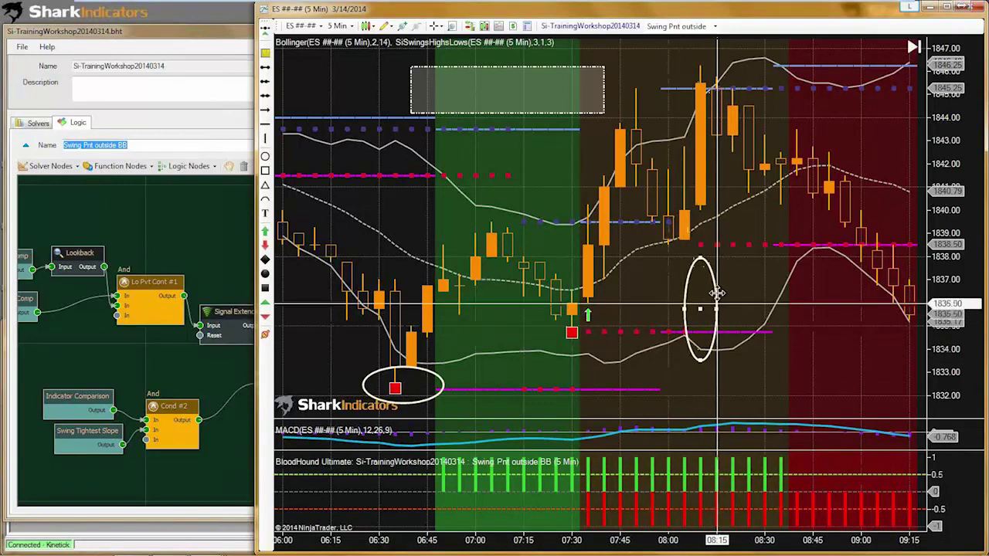
pyautogui.moveTo(717, 317); pyautogui.dragTo(716, 303)
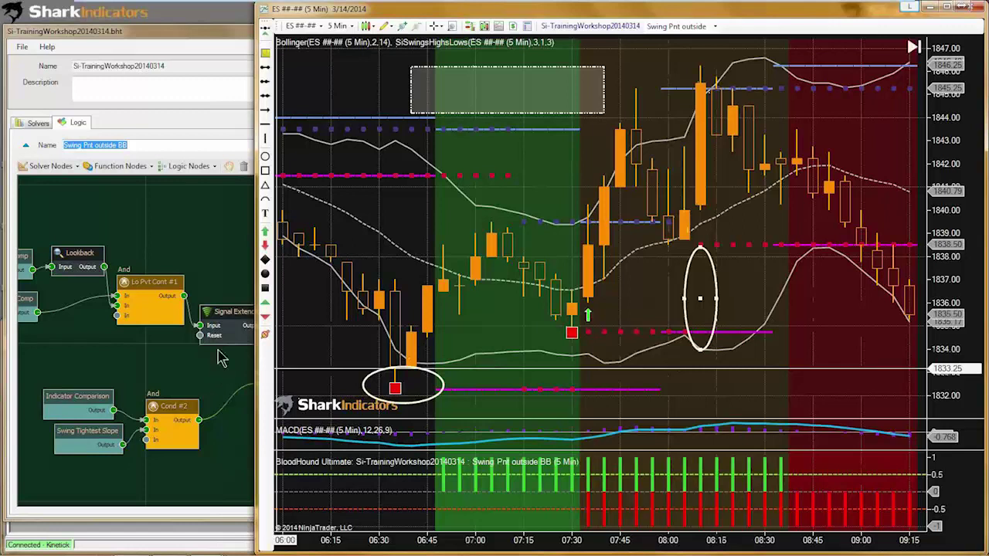
pyautogui.moveTo(167, 408)
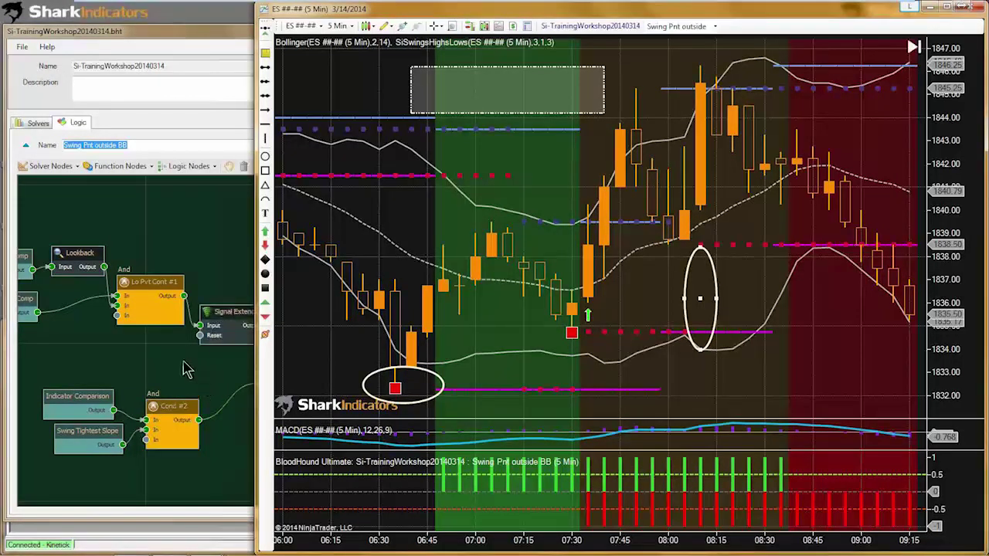
pyautogui.moveTo(166, 478); pyautogui.dragTo(50, 394)
# Step: Shift the Cond #2 group left and wire Cond #2 into Signal Extender Reset
pyautogui.moveTo(169, 403); pyautogui.dragTo(120, 402)
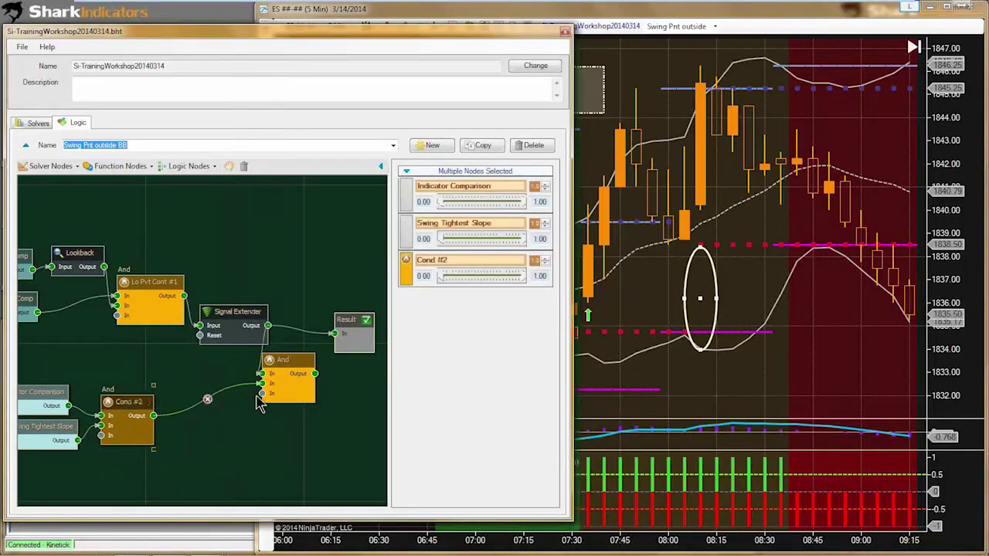
pyautogui.moveTo(282, 363); pyautogui.dragTo(307, 377)
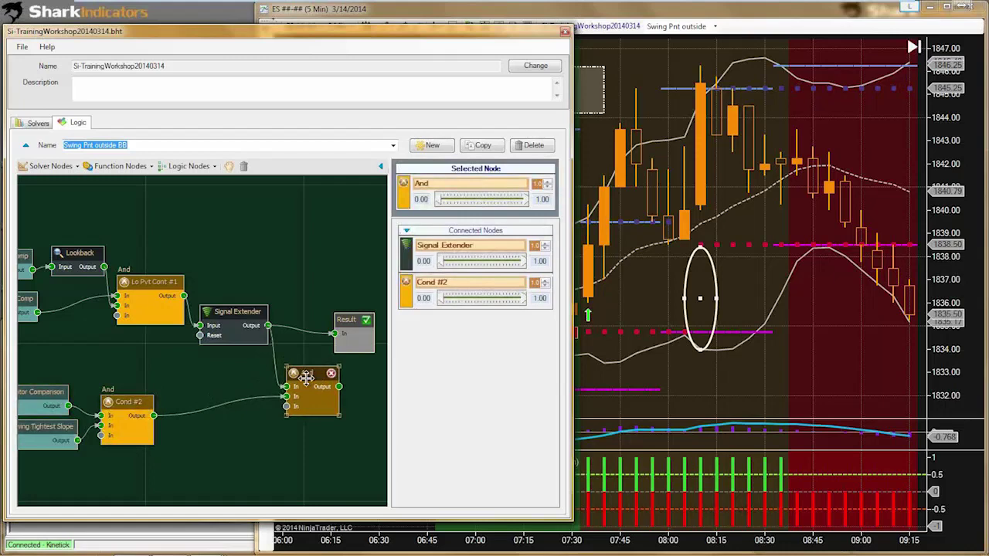
pyautogui.moveTo(130, 404); pyautogui.dragTo(123, 395)
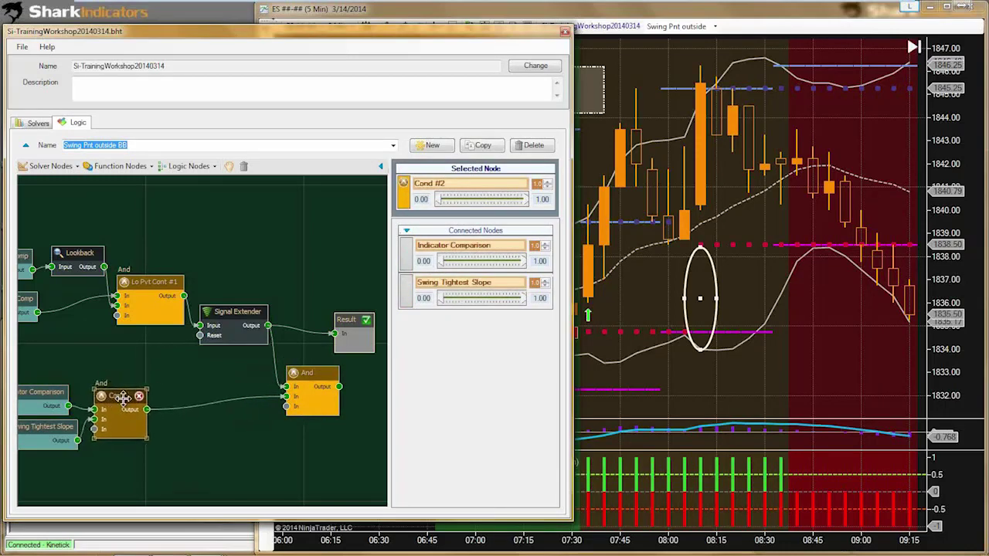
pyautogui.moveTo(123, 397); pyautogui.dragTo(125, 401)
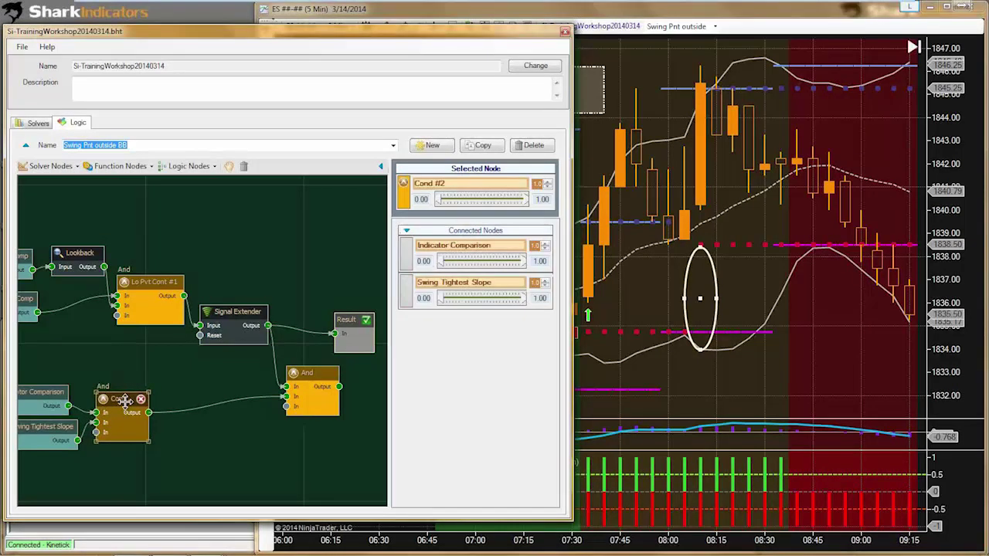
pyautogui.moveTo(189, 406)
pyautogui.moveTo(150, 412); pyautogui.dragTo(214, 337)
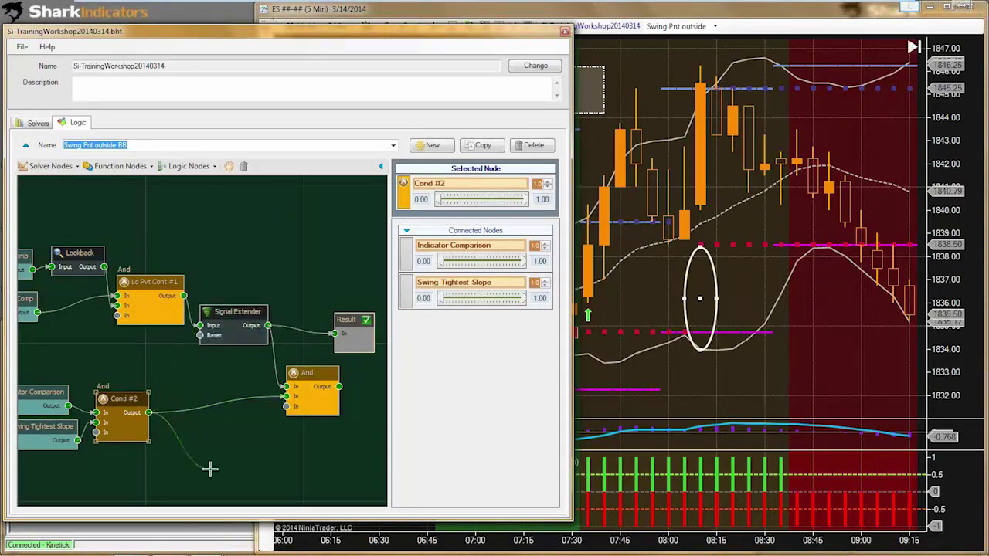
pyautogui.moveTo(339, 386)
pyautogui.mouseDown()
pyautogui.moveTo(333, 335)
pyautogui.moveTo(353, 324)
pyautogui.mouseUp()
pyautogui.moveTo(309, 390); pyautogui.dragTo(301, 385)
# Step: Rewire Cond #2 into the Signal Extender Reset and check the updated ES chart signal
pyautogui.click(761, 373)
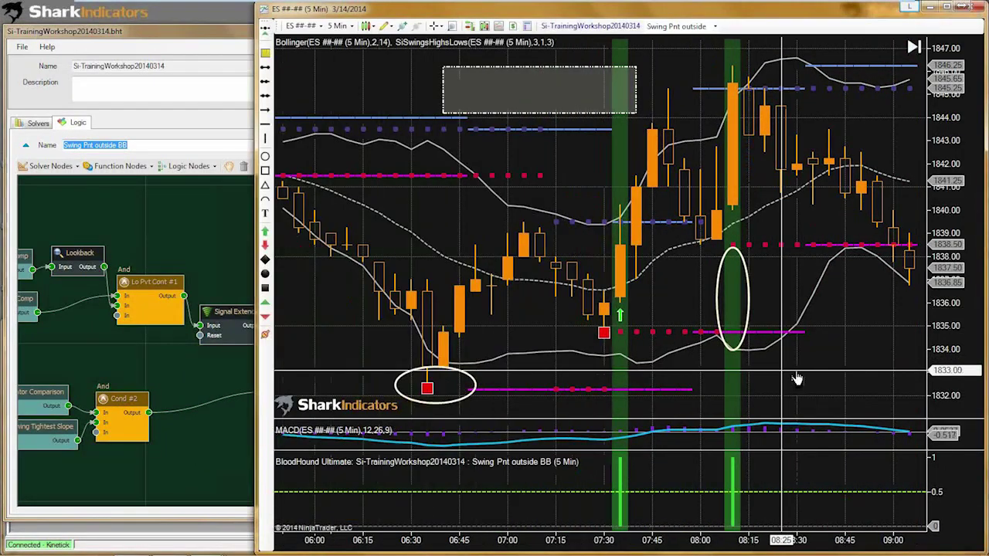
pyautogui.click(186, 457)
pyautogui.moveTo(148, 413); pyautogui.dragTo(200, 335)
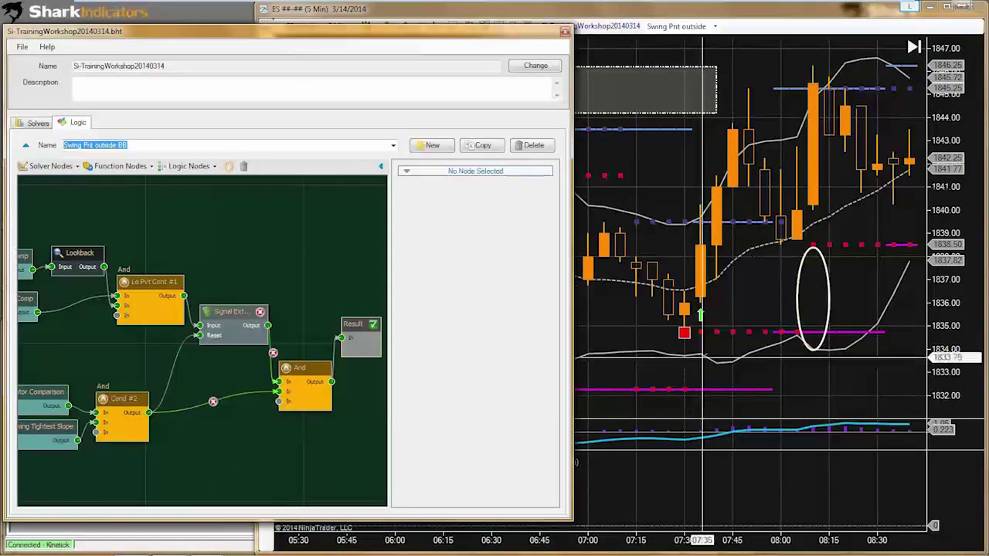
pyautogui.click(742, 360)
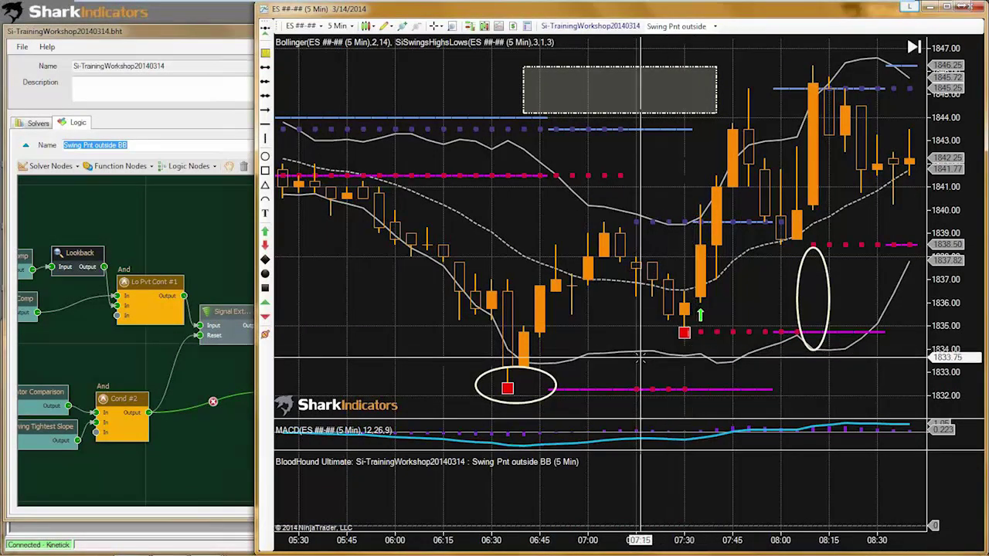
pyautogui.click(116, 399)
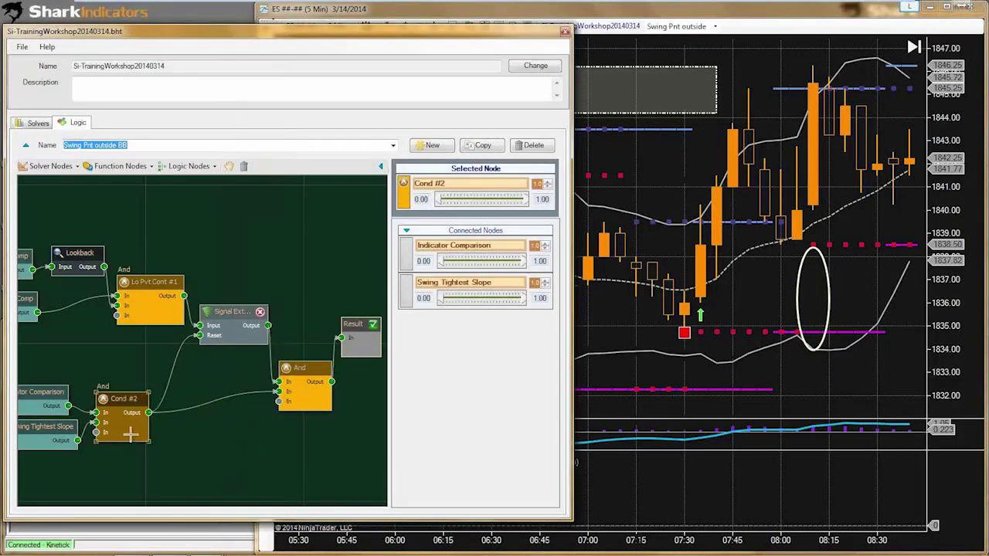
# Step: Try Cond #2 straight into Result, then feed Result from the Signal Extender output
pyautogui.moveTo(242, 376); pyautogui.dragTo(279, 392)
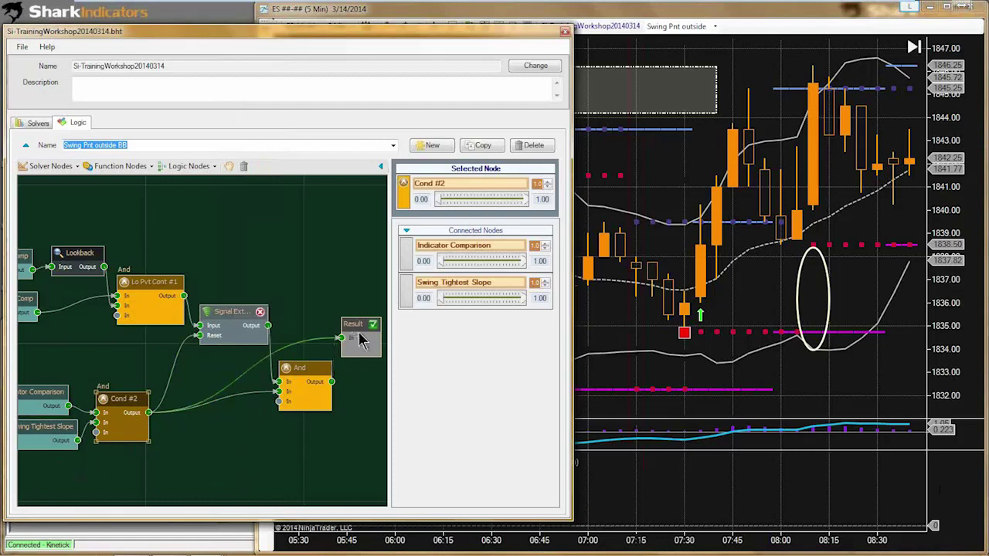
pyautogui.moveTo(352, 340); pyautogui.dragTo(340, 442)
pyautogui.click(122, 408)
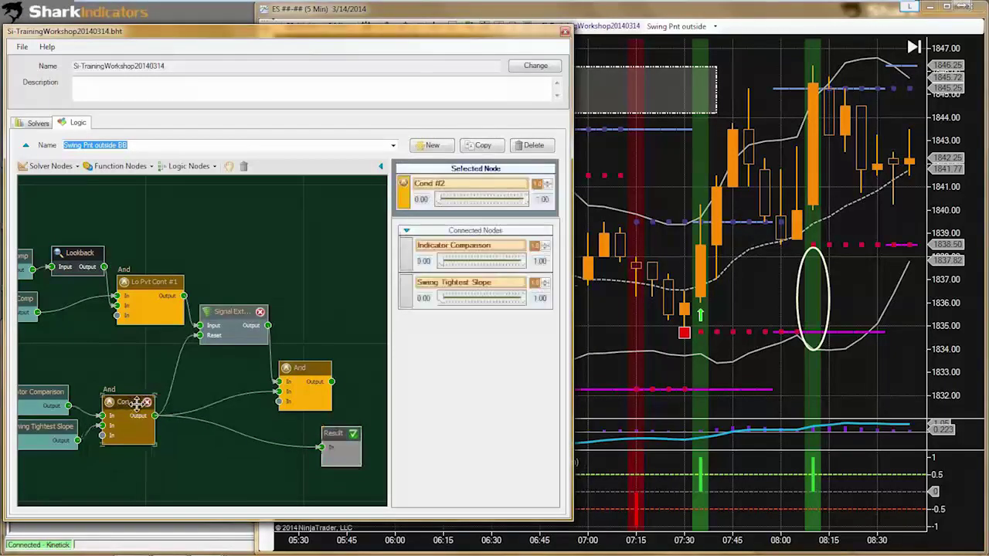
pyautogui.moveTo(124, 408); pyautogui.dragTo(130, 400)
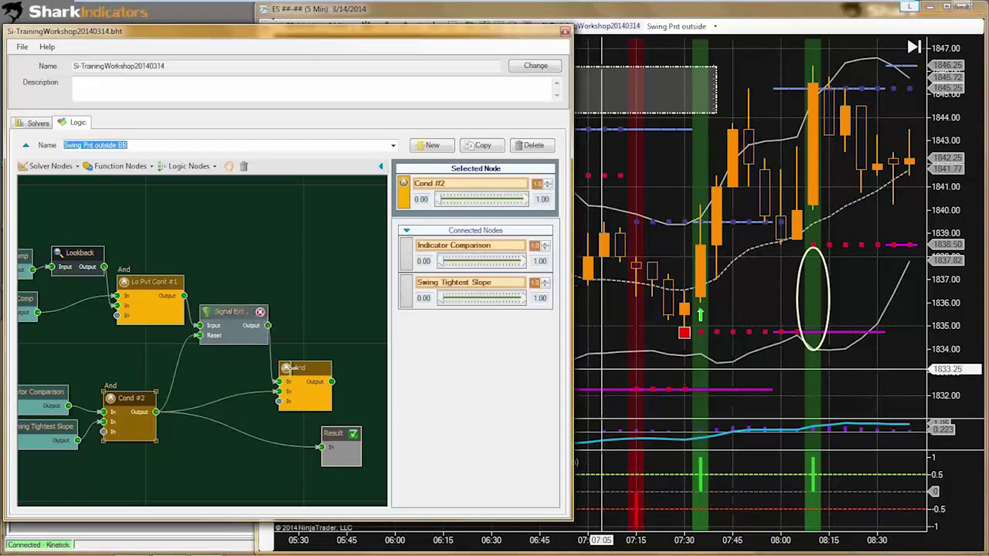
pyautogui.moveTo(331, 381); pyautogui.dragTo(340, 355)
pyautogui.moveTo(339, 411); pyautogui.dragTo(339, 307)
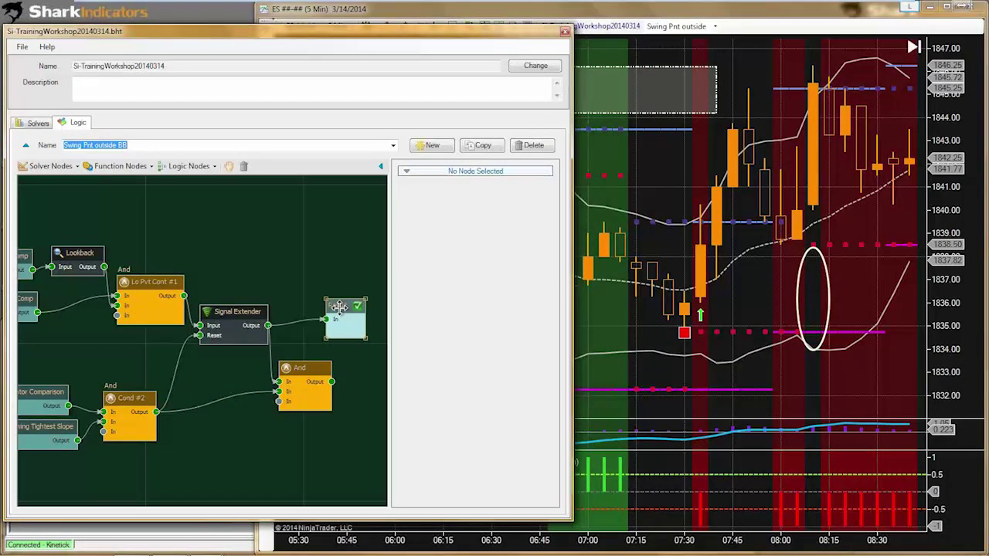
# Step: Compare the ES chart signals again and select the Signal Extender to show its settings
pyautogui.click(645, 332)
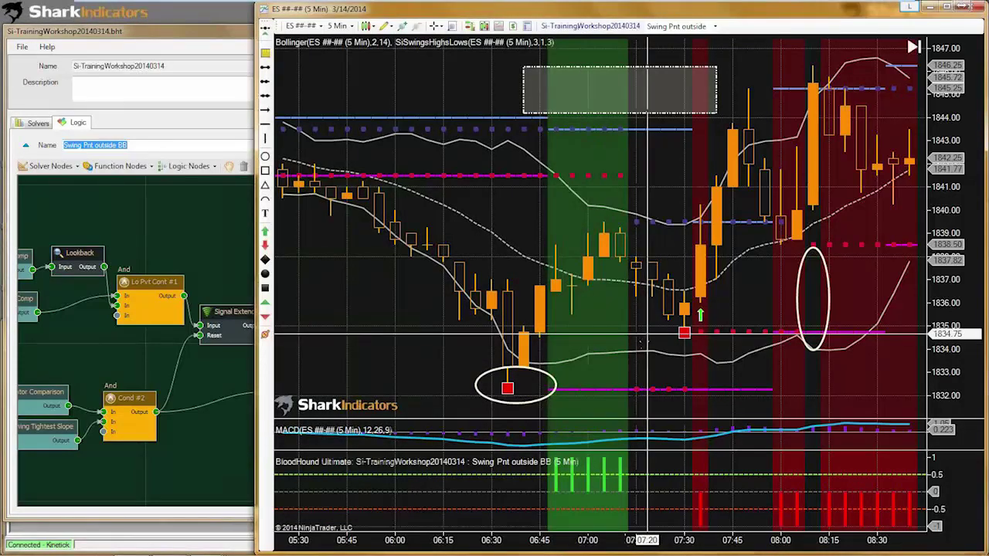
pyautogui.click(199, 468)
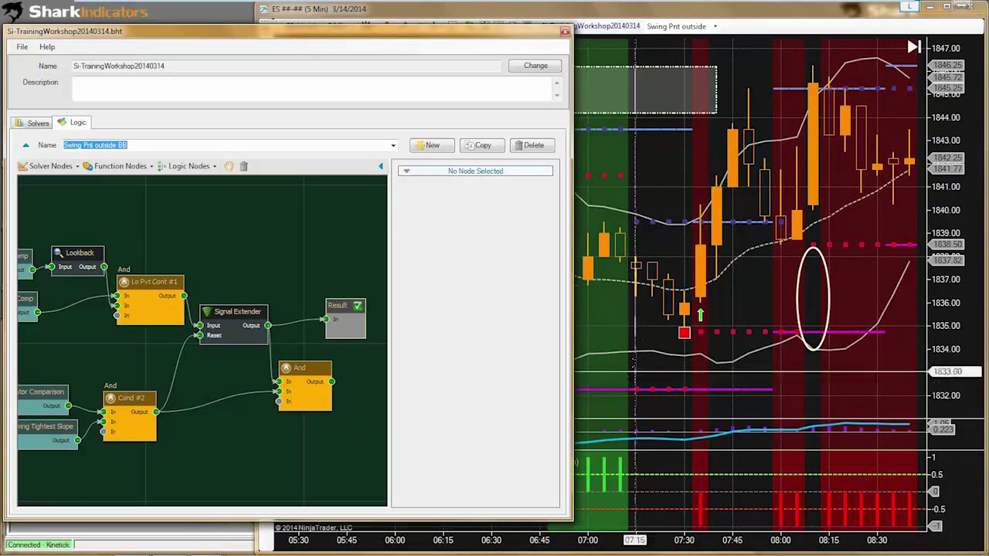
pyautogui.click(649, 326)
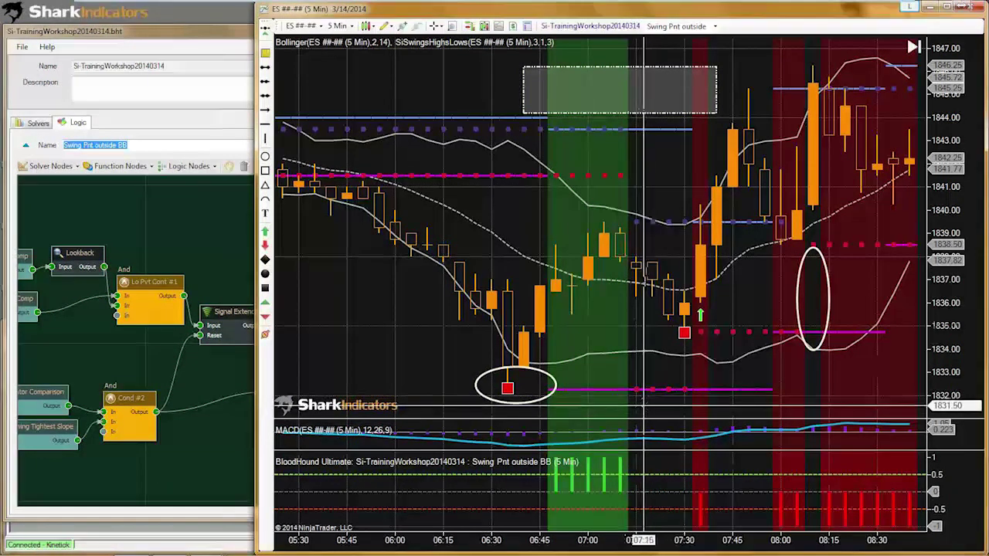
pyautogui.click(247, 398)
pyautogui.moveTo(234, 313); pyautogui.dragTo(240, 319)
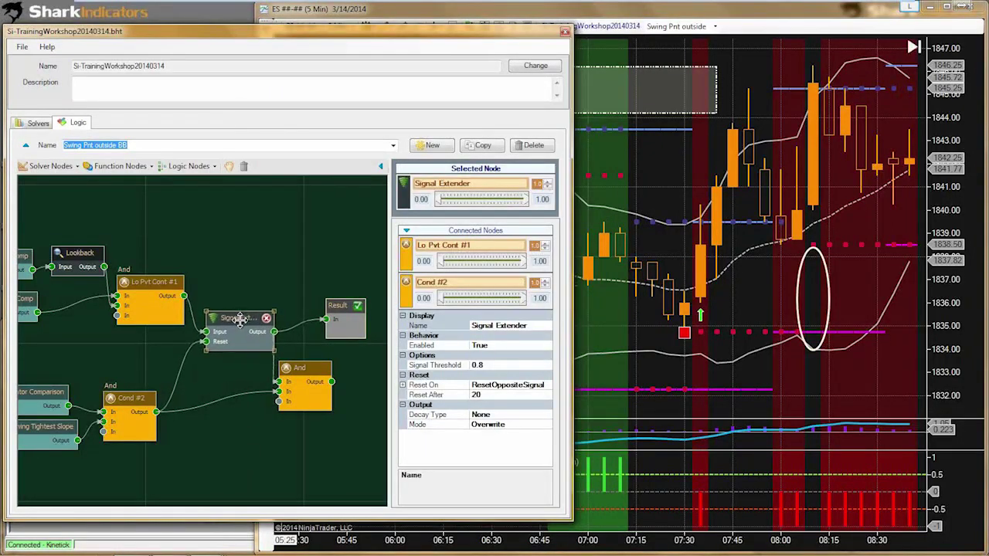
# Step: Reconnect Cond #2 to the Signal Extender Reset and expand its Reset On options
pyautogui.click(181, 378)
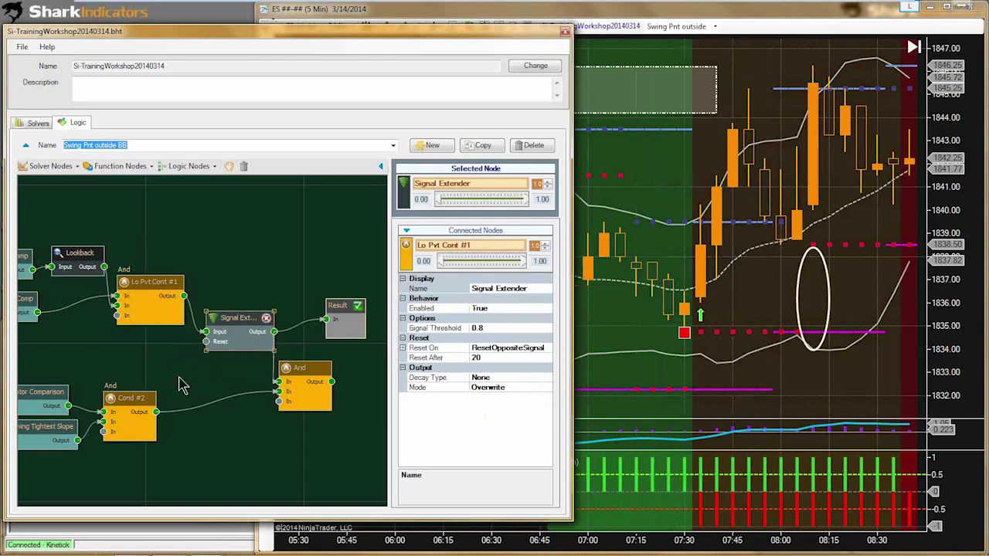
pyautogui.moveTo(208, 359); pyautogui.dragTo(207, 341)
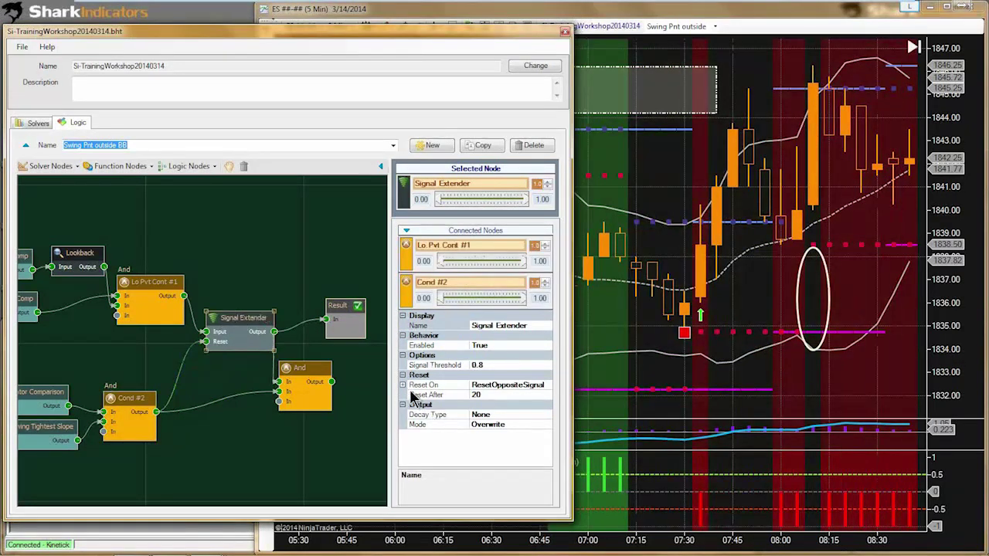
pyautogui.click(402, 385)
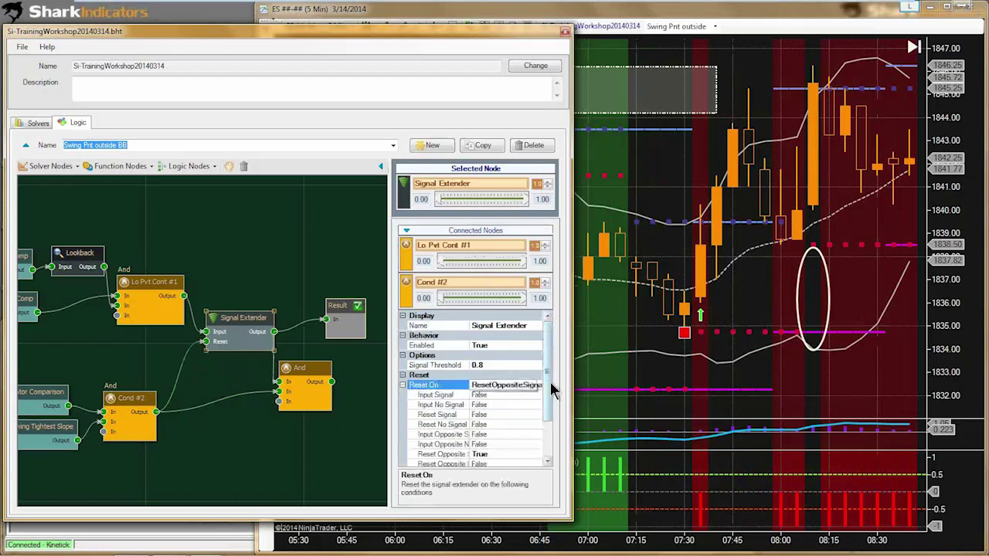
pyautogui.scroll(-1, 549, 425)
pyautogui.scroll(-1, 549, 425)
pyautogui.click(439, 406)
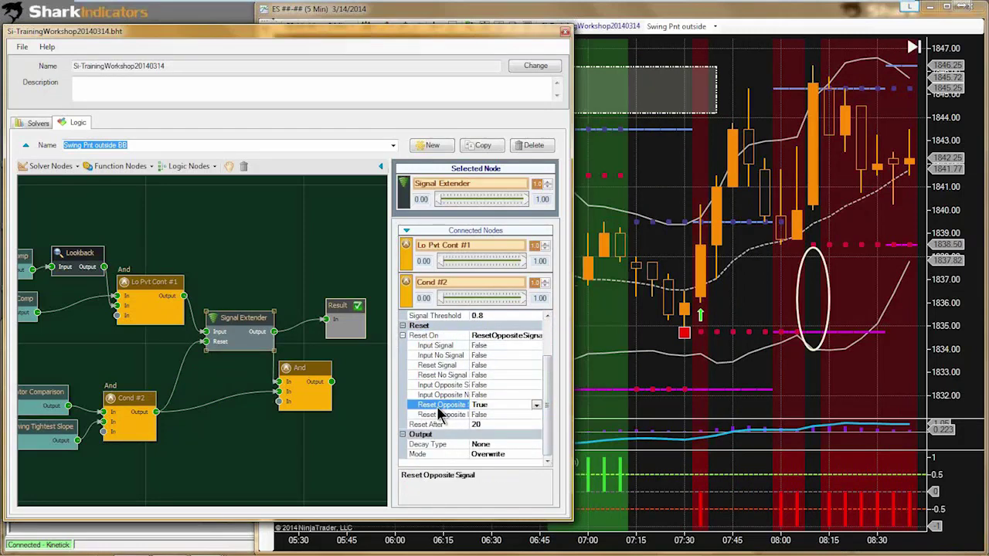
pyautogui.moveTo(469, 326); pyautogui.dragTo(493, 386)
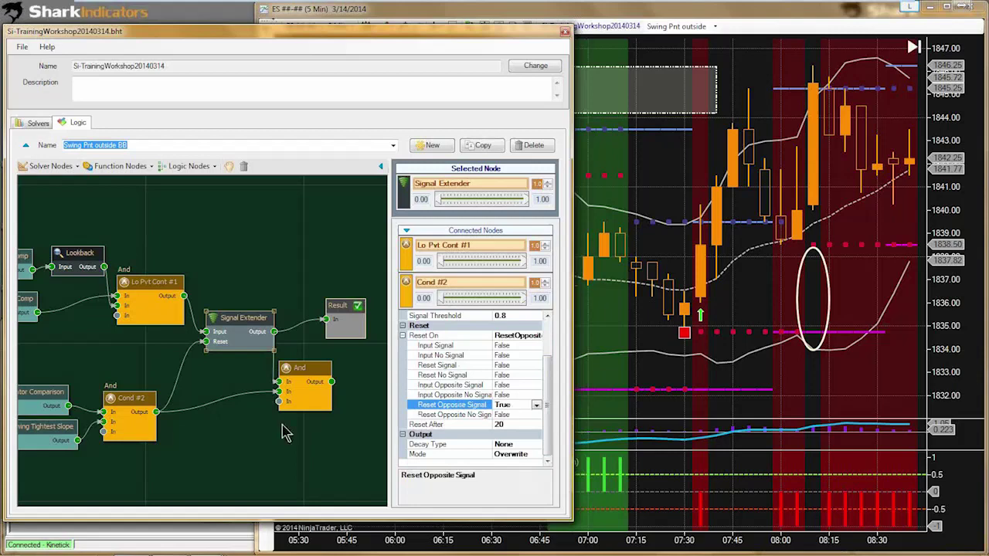
# Step: Temporarily feed Cond #2 straight into Result to view its raw signal on the ES chart
pyautogui.click(338, 307)
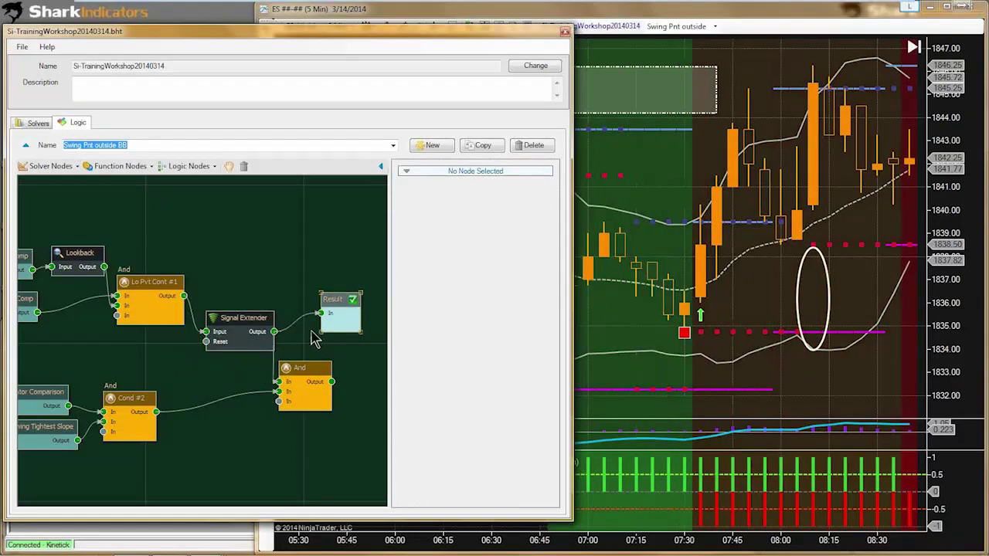
pyautogui.moveTo(332, 303); pyautogui.dragTo(330, 309)
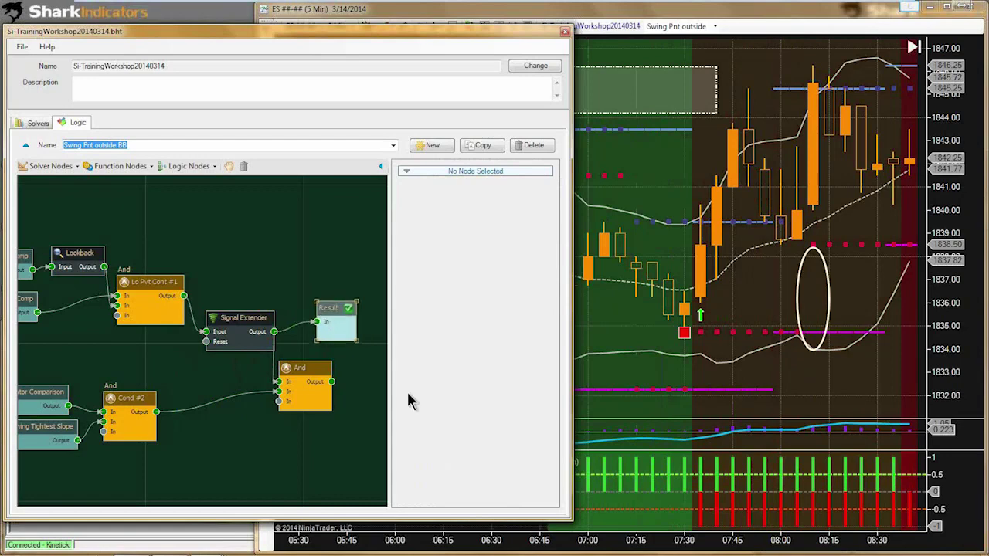
pyautogui.click(585, 468)
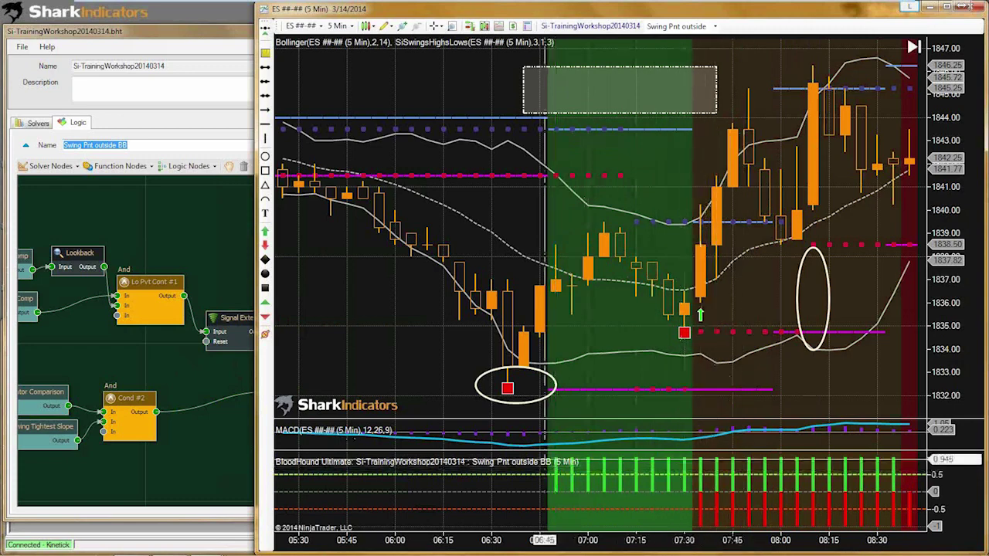
pyautogui.click(156, 412)
pyautogui.moveTo(156, 412); pyautogui.dragTo(236, 432)
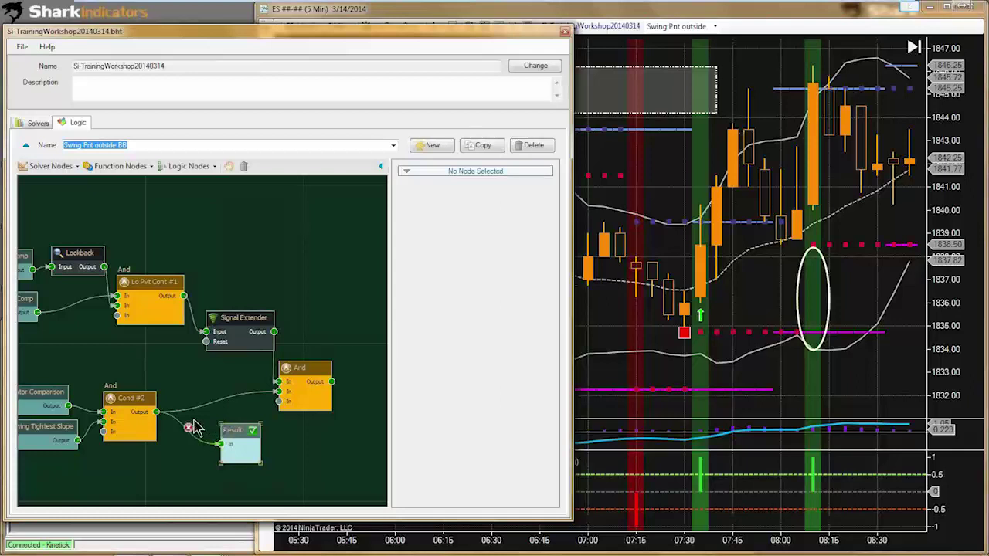
pyautogui.click(733, 468)
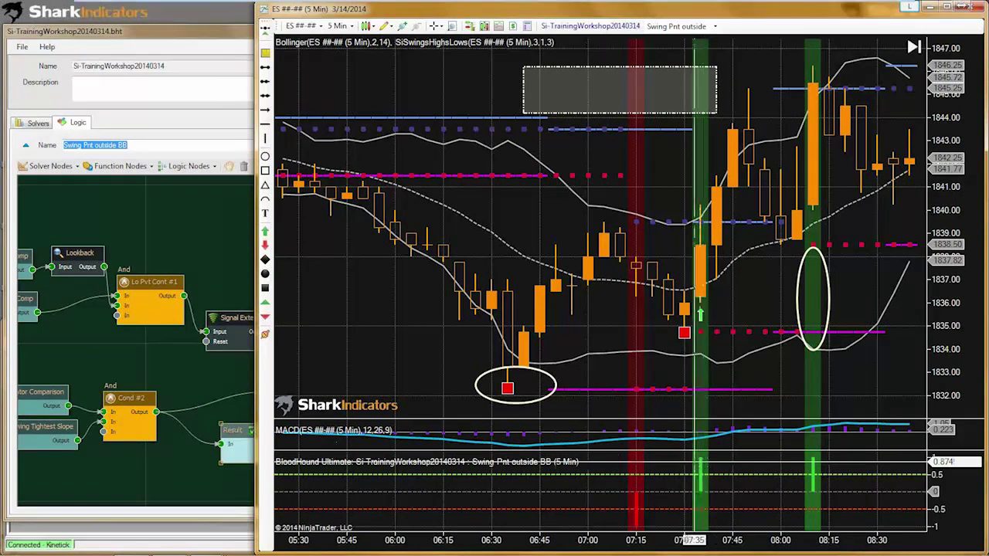
# Step: Move Result back beside Signal Extender and reconnect Cond #2 to its Reset input
pyautogui.click(235, 432)
pyautogui.moveTo(235, 432)
pyautogui.mouseDown()
pyautogui.moveTo(325, 324)
pyautogui.moveTo(313, 337)
pyautogui.mouseUp()
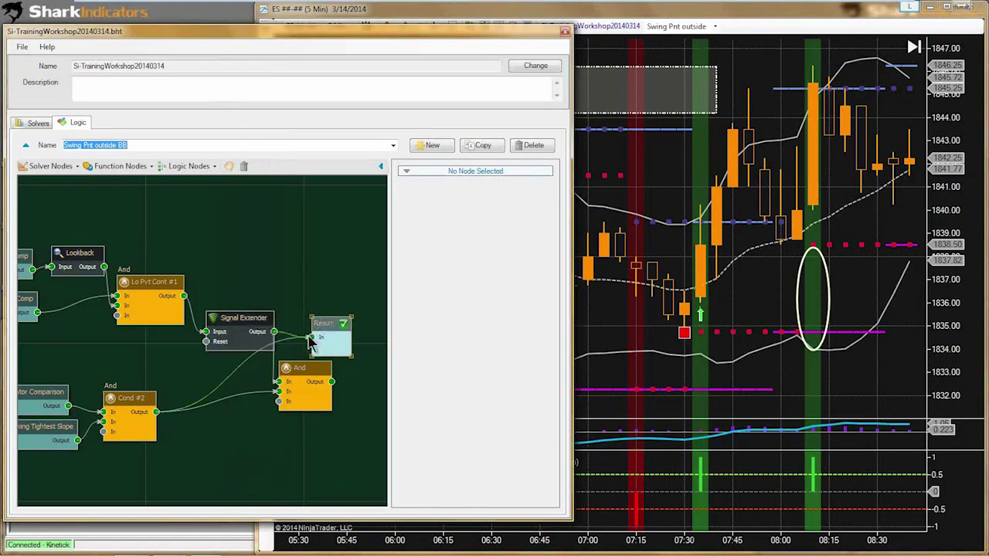
pyautogui.moveTo(157, 411)
pyautogui.mouseDown()
pyautogui.moveTo(194, 376)
pyautogui.moveTo(206, 340)
pyautogui.mouseUp()
pyautogui.click(235, 319)
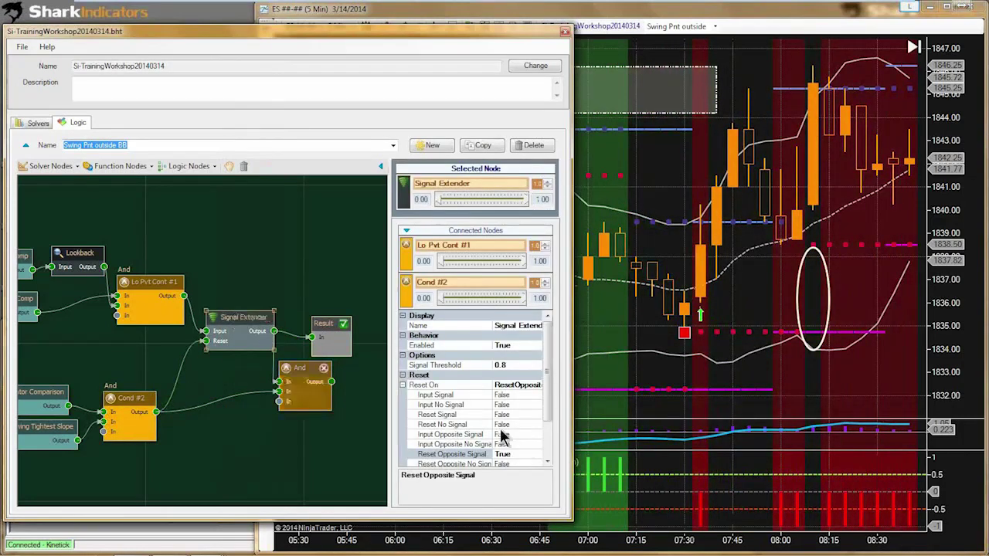
# Step: Set Reset Opposite Signal to False and Reset Signal to True, then check the ES chart
pyautogui.scroll(-2, 543, 406)
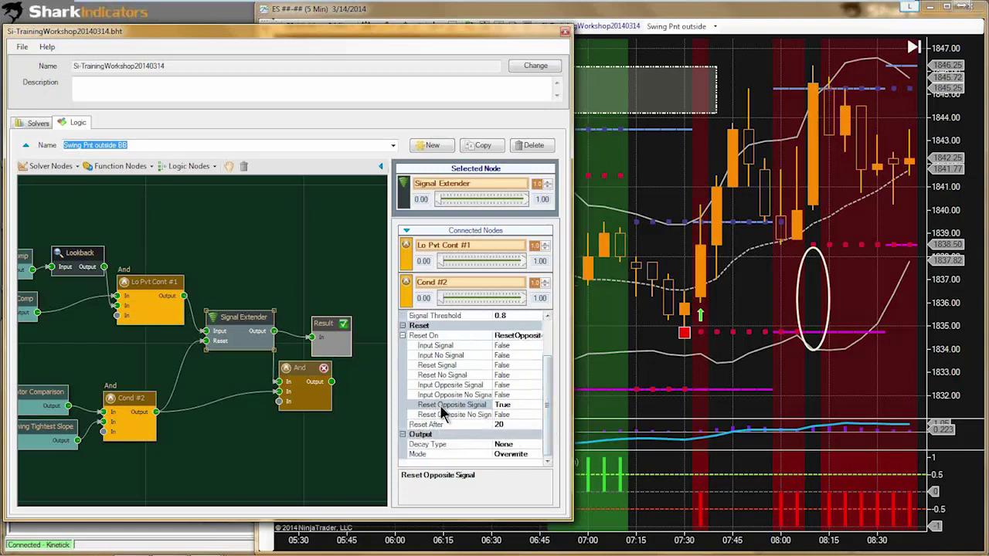
pyautogui.click(440, 405)
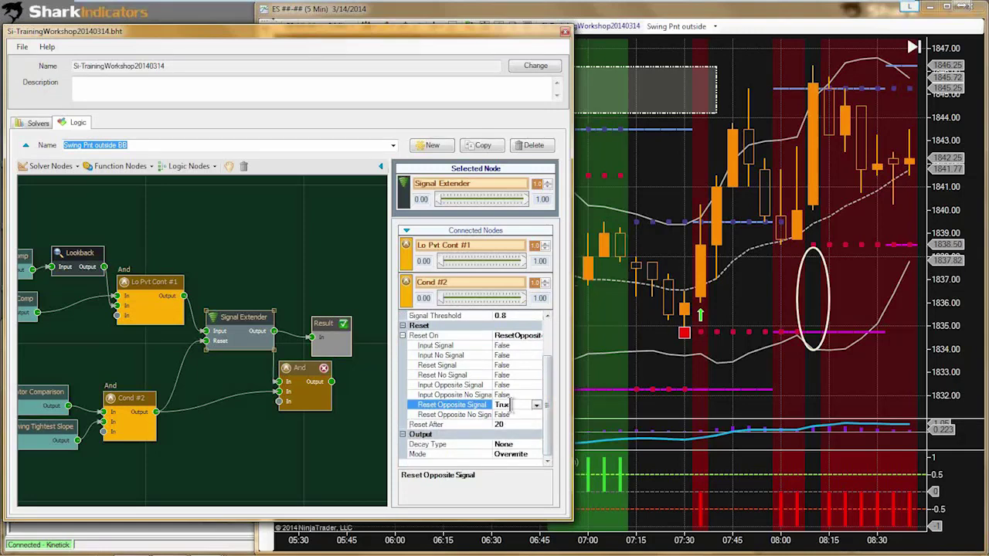
pyautogui.doubleClick(485, 405)
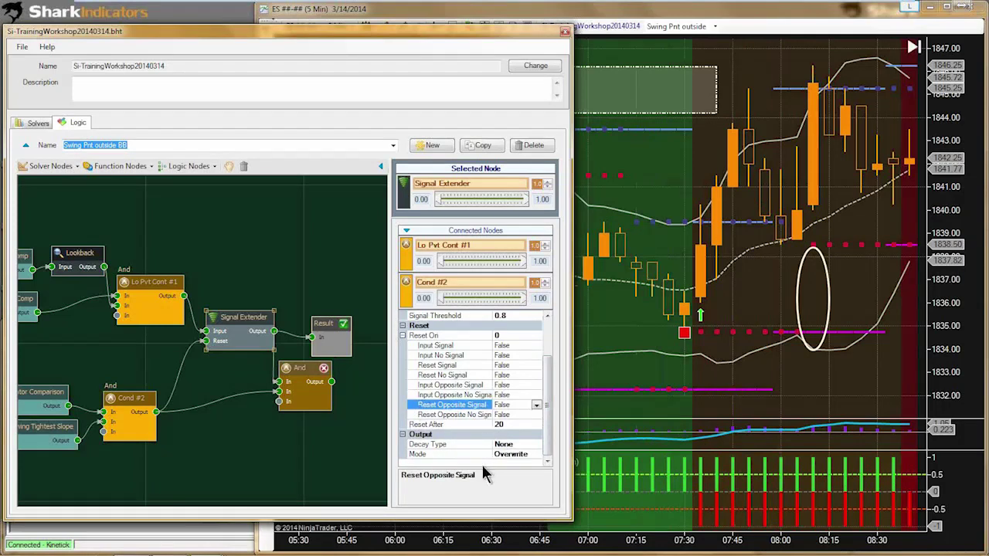
pyautogui.click(442, 365)
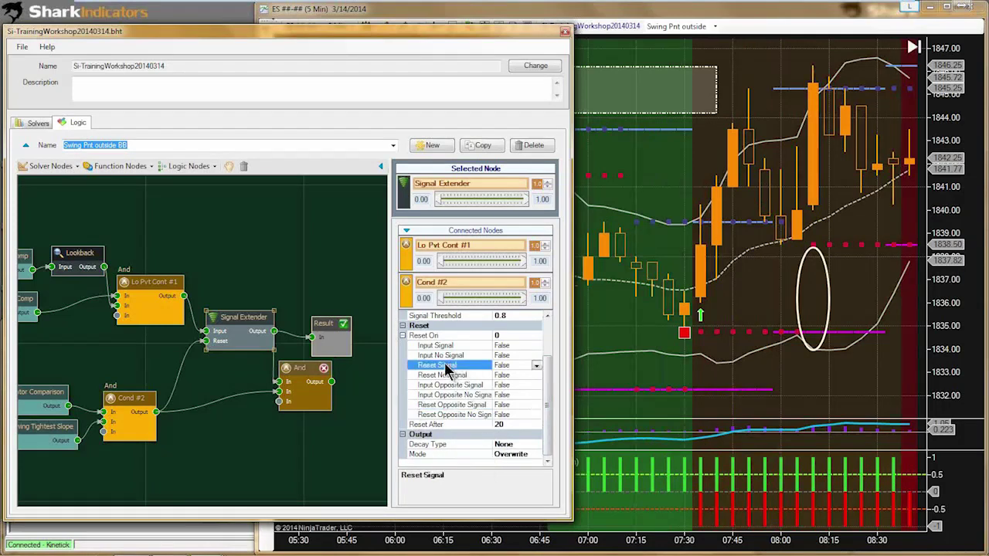
pyautogui.doubleClick(510, 366)
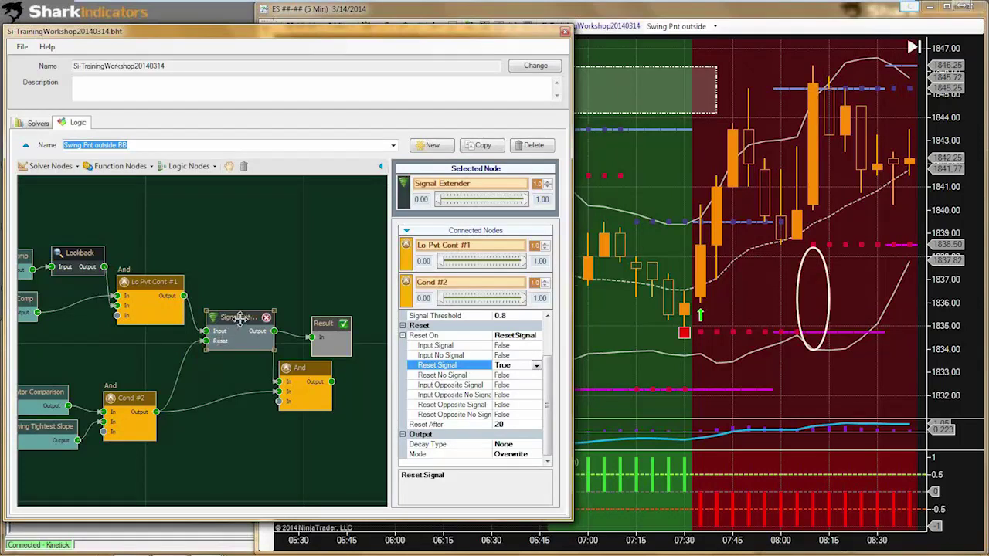
pyautogui.moveTo(241, 318); pyautogui.dragTo(237, 321)
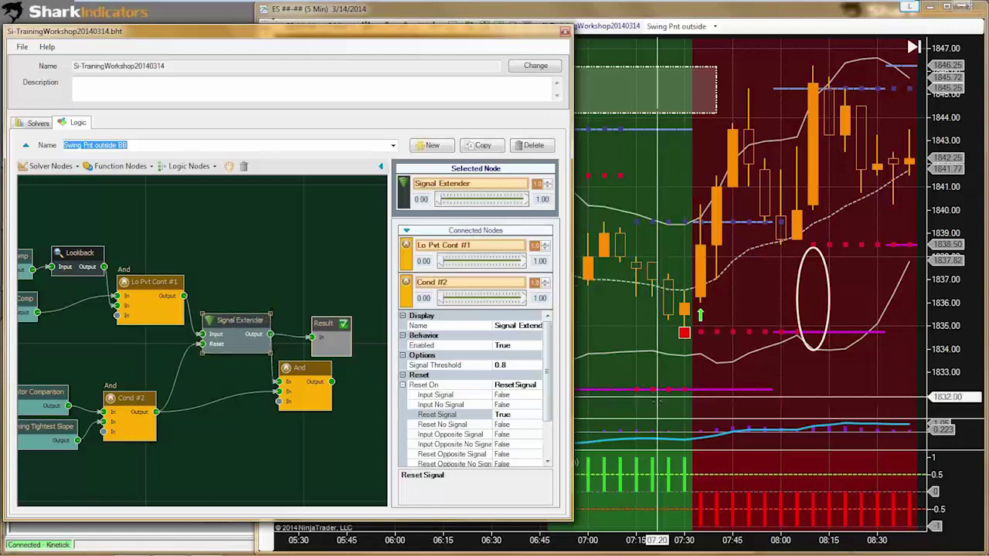
pyautogui.click(705, 377)
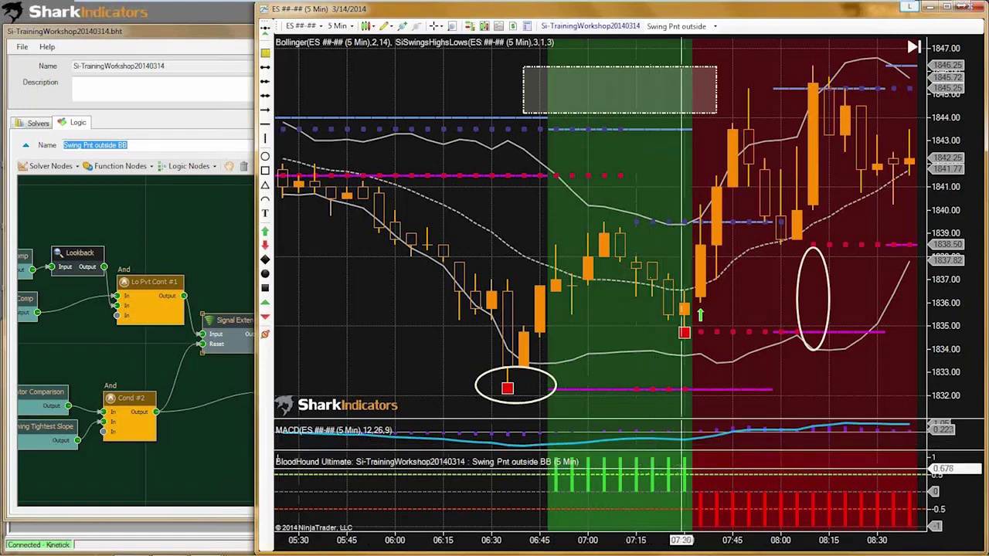
# Step: Pan the ES chart back to earlier bars and move the Result node up slightly
pyautogui.click(215, 474)
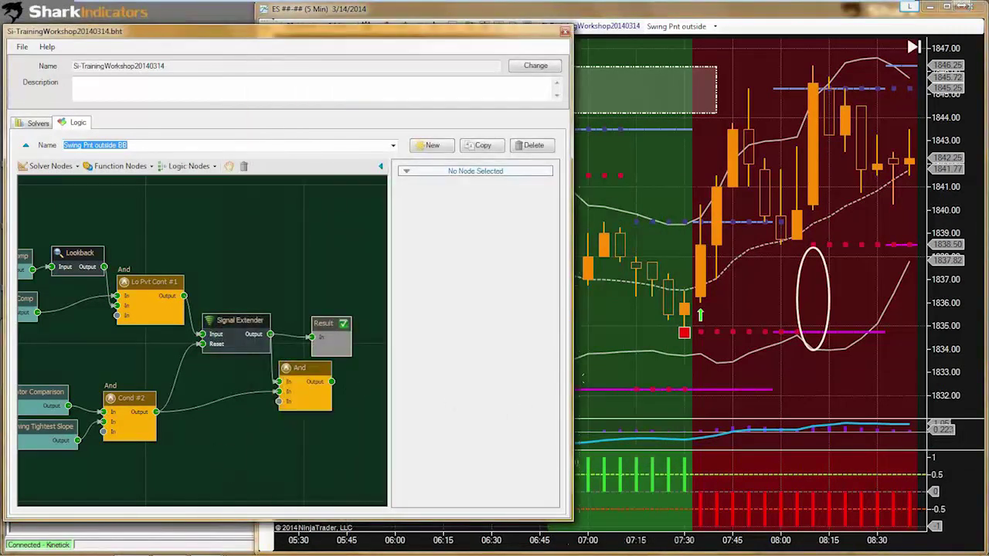
pyautogui.click(693, 388)
pyautogui.moveTo(693, 388); pyautogui.dragTo(782, 388)
pyautogui.click(179, 473)
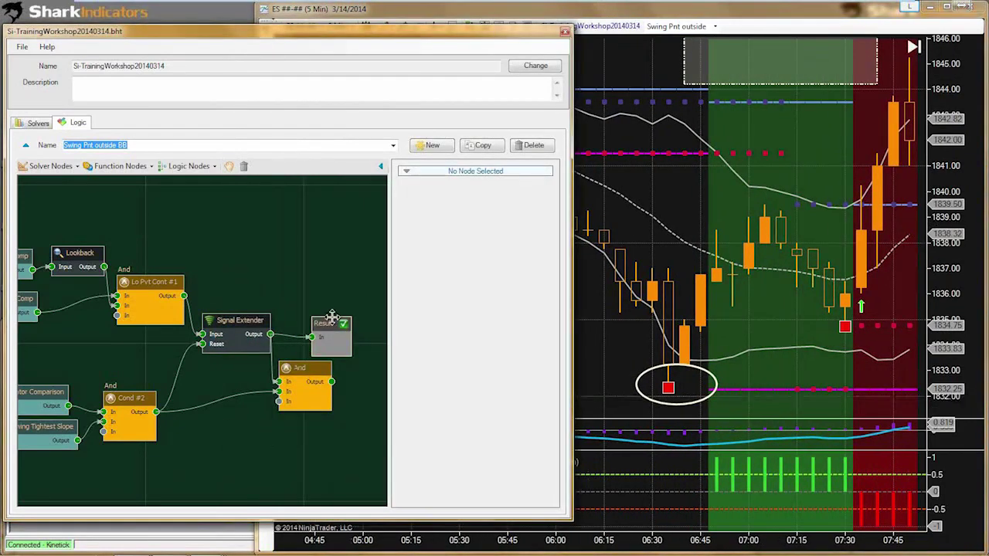
pyautogui.moveTo(330, 325); pyautogui.dragTo(324, 297)
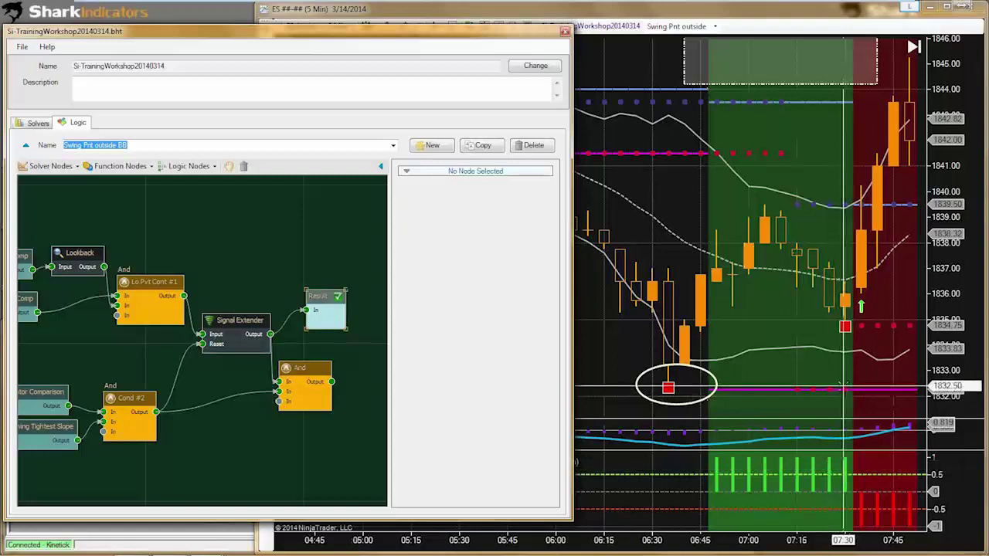
pyautogui.click(862, 306)
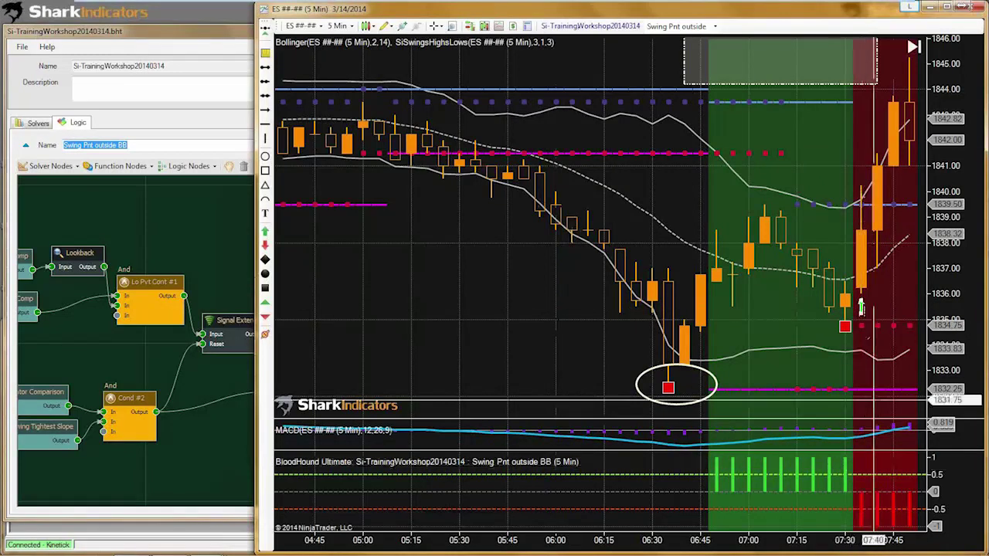
# Step: Wire the And node's output into Result and view its signal on the chart
pyautogui.click(227, 466)
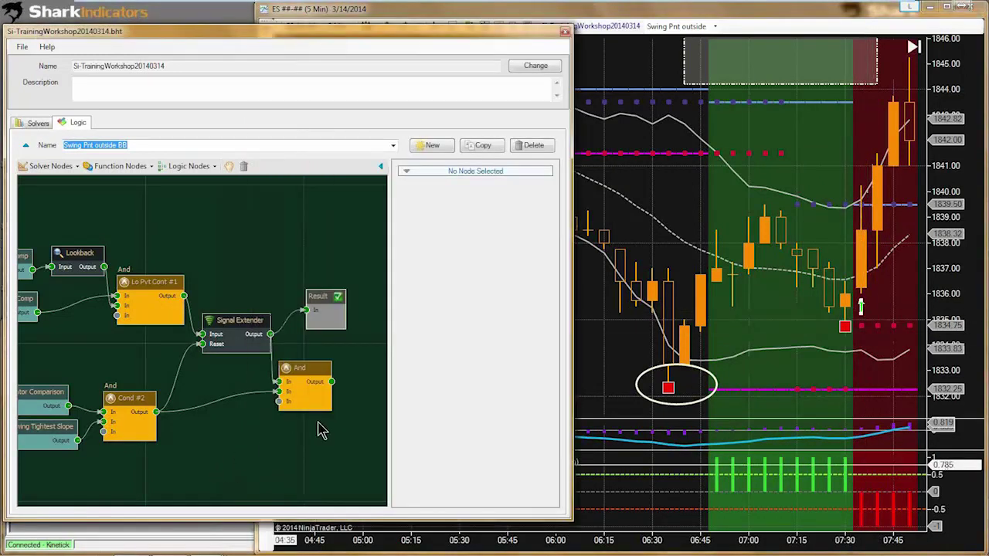
pyautogui.moveTo(331, 382); pyautogui.dragTo(350, 321)
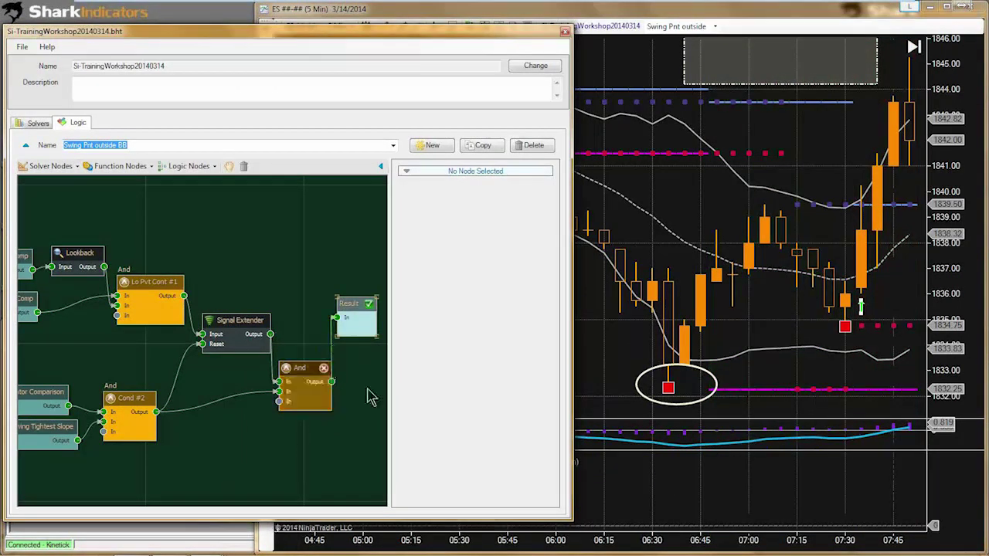
pyautogui.click(825, 375)
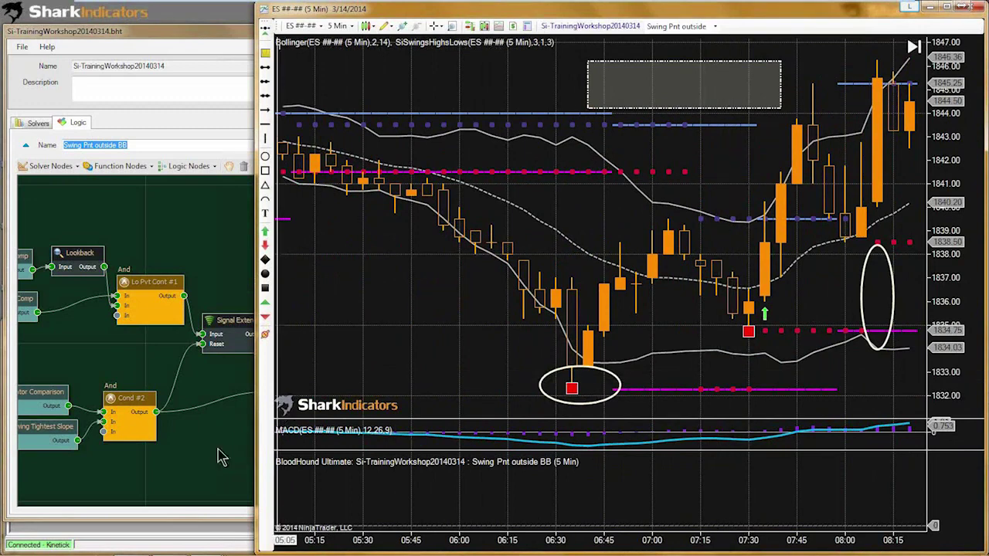
pyautogui.click(219, 457)
# Step: Nudge Cond #2, then wire the Signal Extender output into the And node and Result
pyautogui.moveTo(131, 402)
pyautogui.moveTo(126, 401)
pyautogui.mouseDown()
pyautogui.moveTo(140, 392)
pyautogui.moveTo(122, 403)
pyautogui.mouseUp()
pyautogui.moveTo(122, 403); pyautogui.dragTo(119, 399)
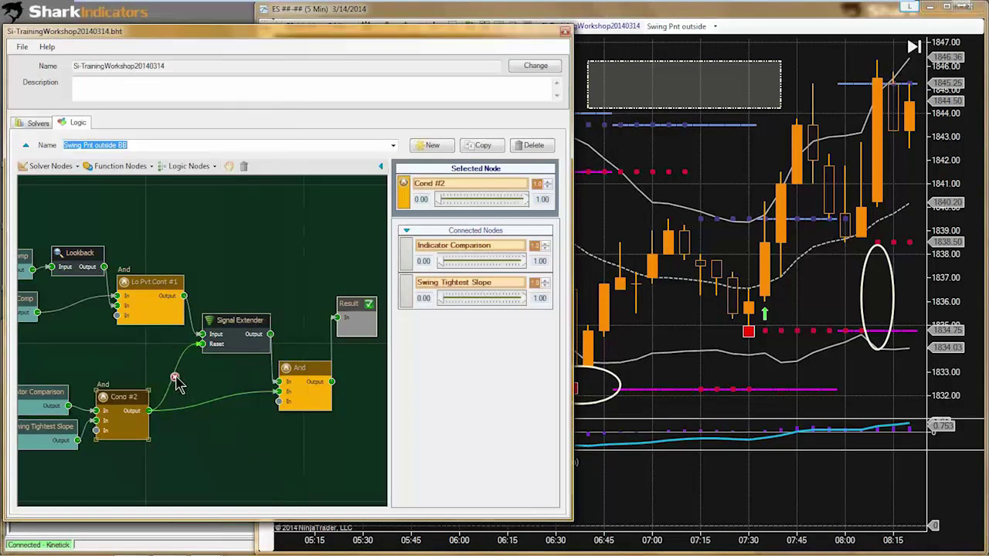
pyautogui.moveTo(269, 333); pyautogui.dragTo(279, 382)
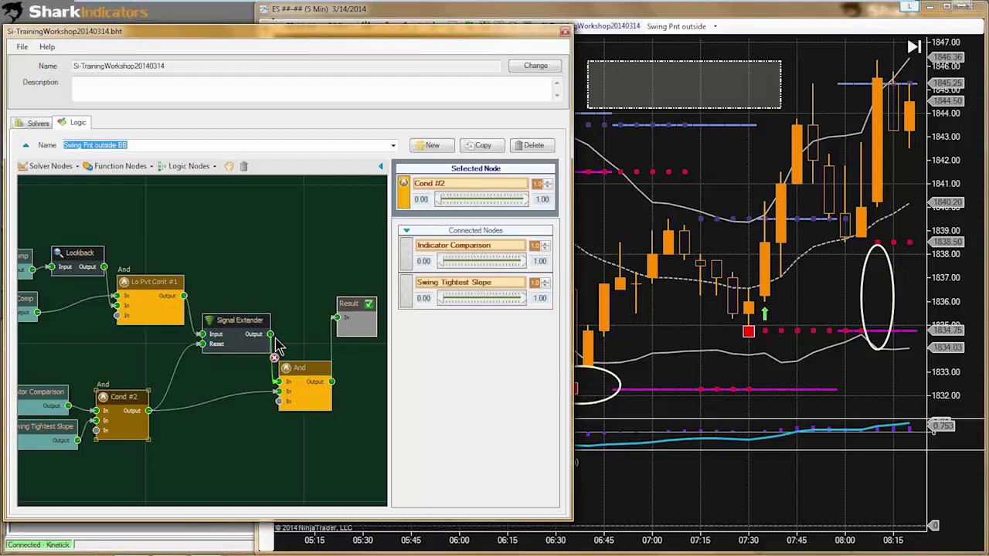
pyautogui.moveTo(270, 334); pyautogui.dragTo(336, 317)
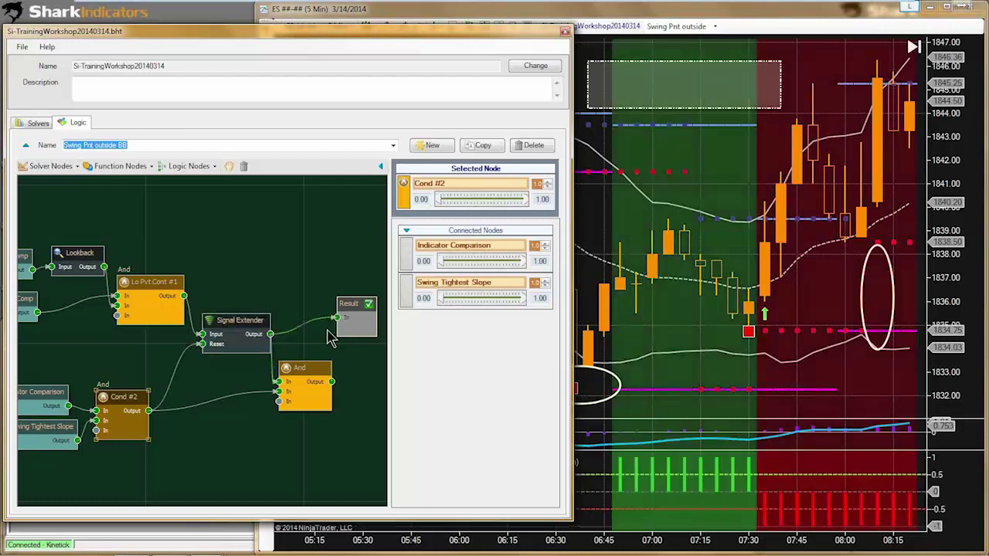
# Step: Add a Lookback node near Cond #2 and wire Cond #2's output into its input
pyautogui.click(117, 166)
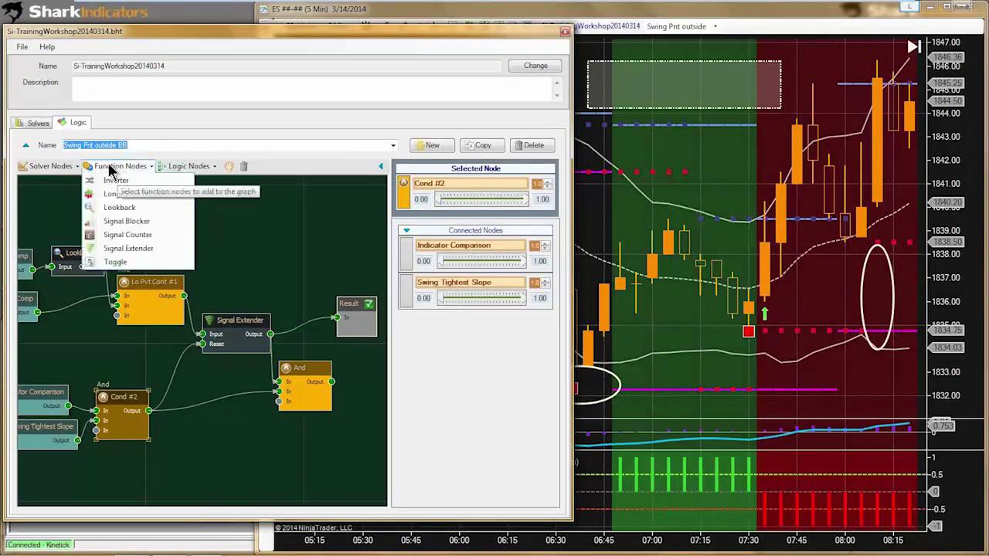
pyautogui.click(119, 207)
pyautogui.moveTo(219, 348); pyautogui.dragTo(195, 370)
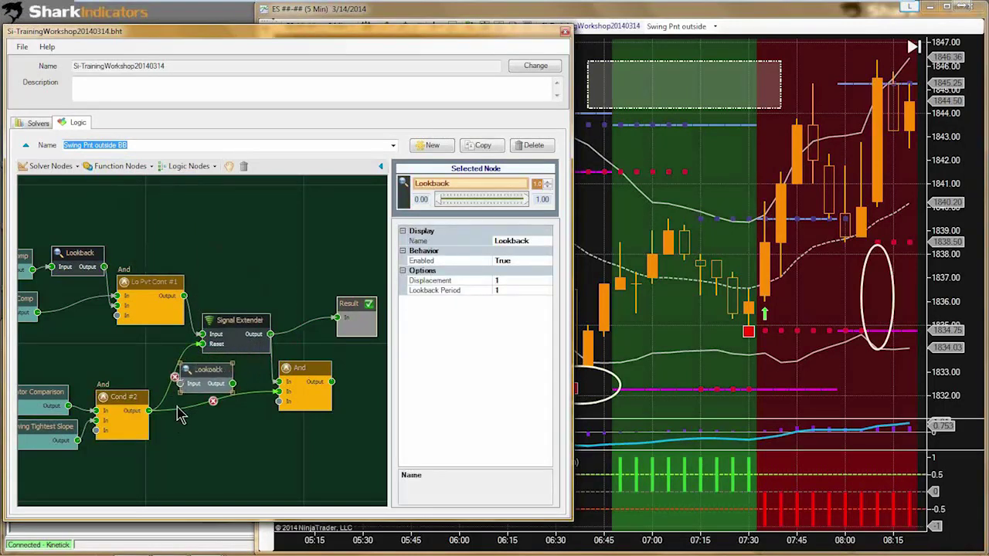
pyautogui.moveTo(220, 332); pyautogui.dragTo(229, 315)
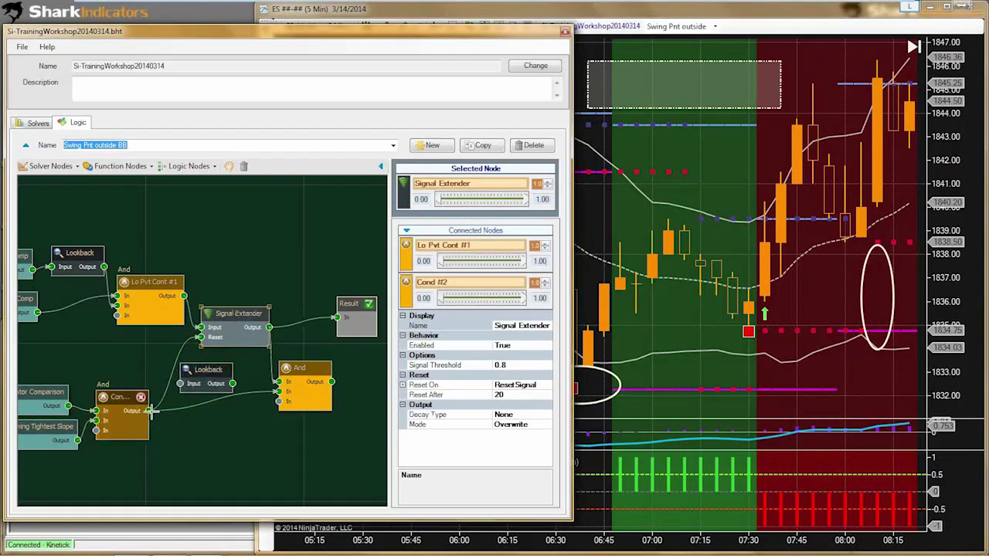
pyautogui.moveTo(149, 411); pyautogui.dragTo(191, 384)
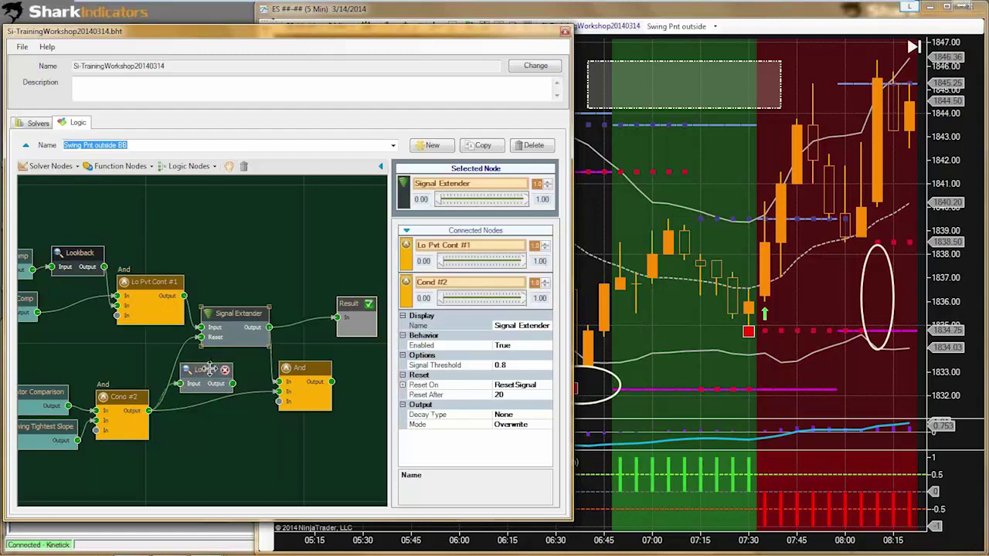
pyautogui.click(206, 370)
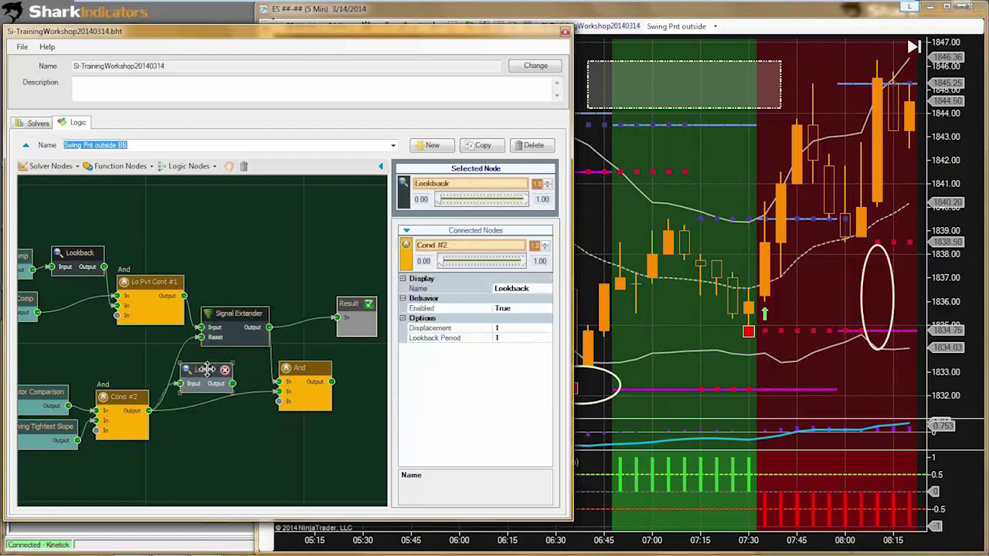
pyautogui.click(424, 328)
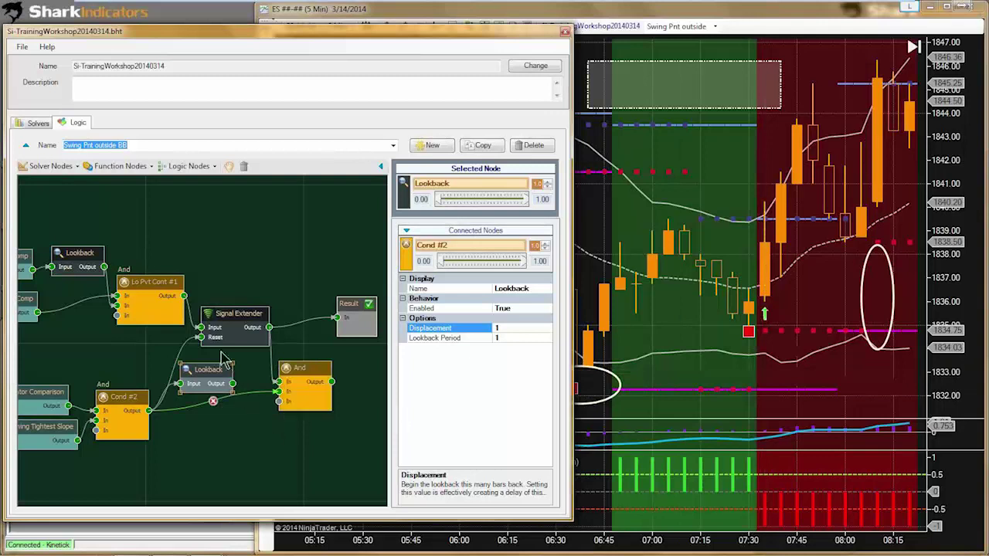
# Step: Remove the stray wire and connect the Lookback output to the Signal Extender's Reset
pyautogui.moveTo(202, 374); pyautogui.dragTo(214, 438)
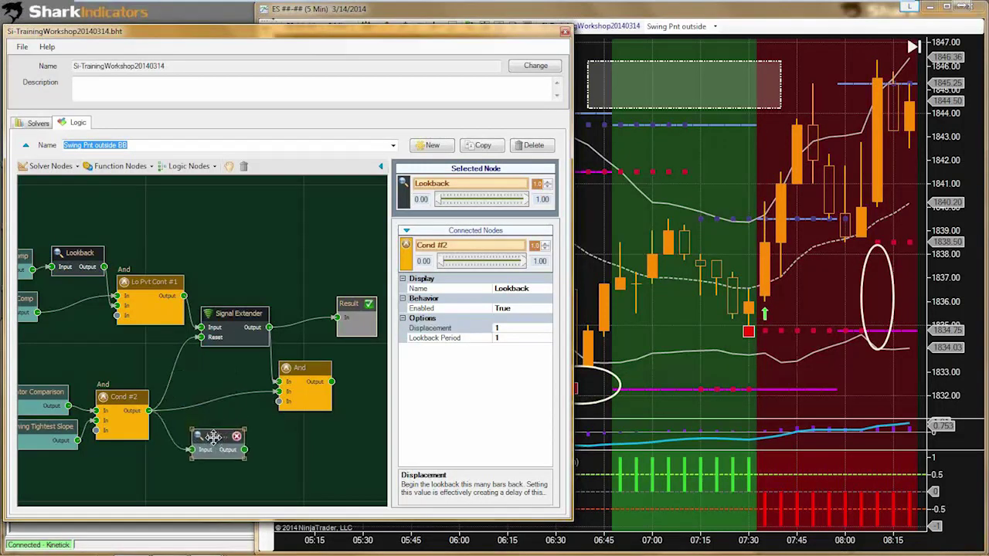
pyautogui.click(175, 377)
pyautogui.moveTo(210, 431); pyautogui.dragTo(133, 333)
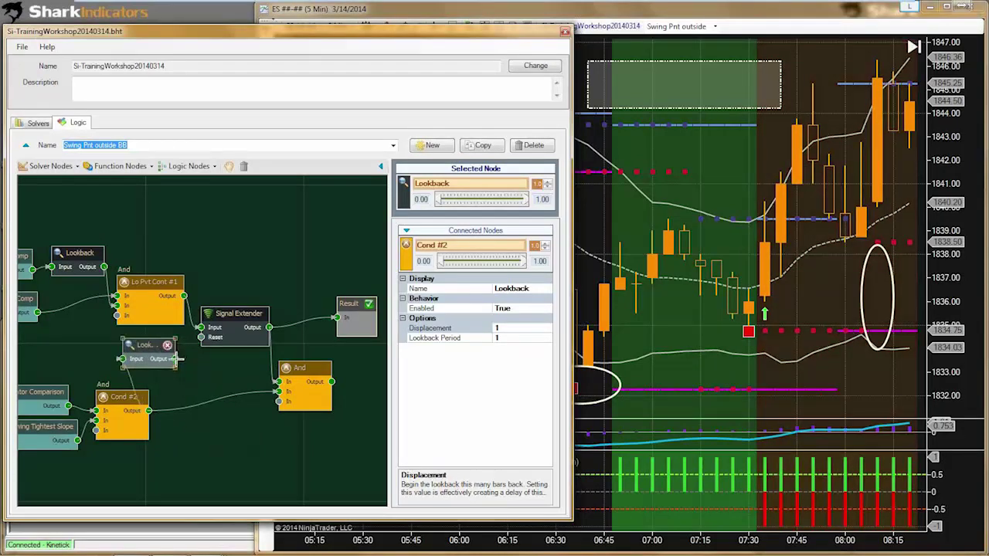
pyautogui.moveTo(176, 358); pyautogui.dragTo(205, 345)
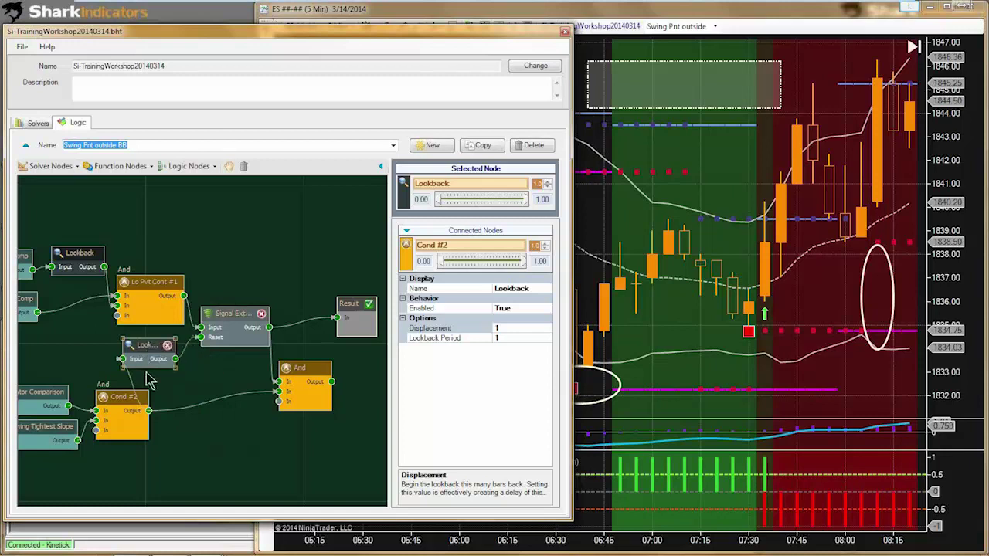
# Step: Tidy the positions of Cond #2, Lookback and Signal Extender nodes, then return to the ES chart
pyautogui.moveTo(124, 402); pyautogui.dragTo(120, 411)
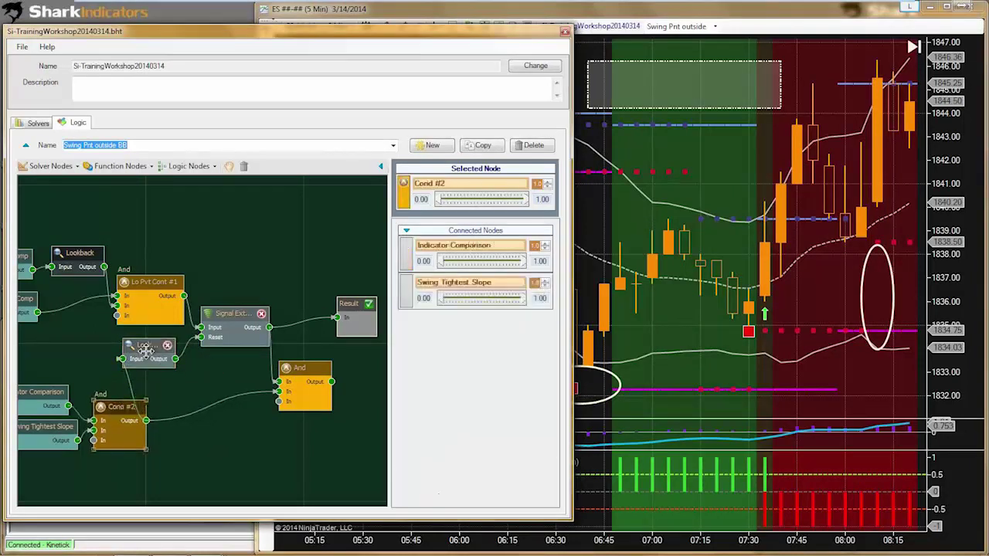
pyautogui.moveTo(145, 346); pyautogui.dragTo(152, 348)
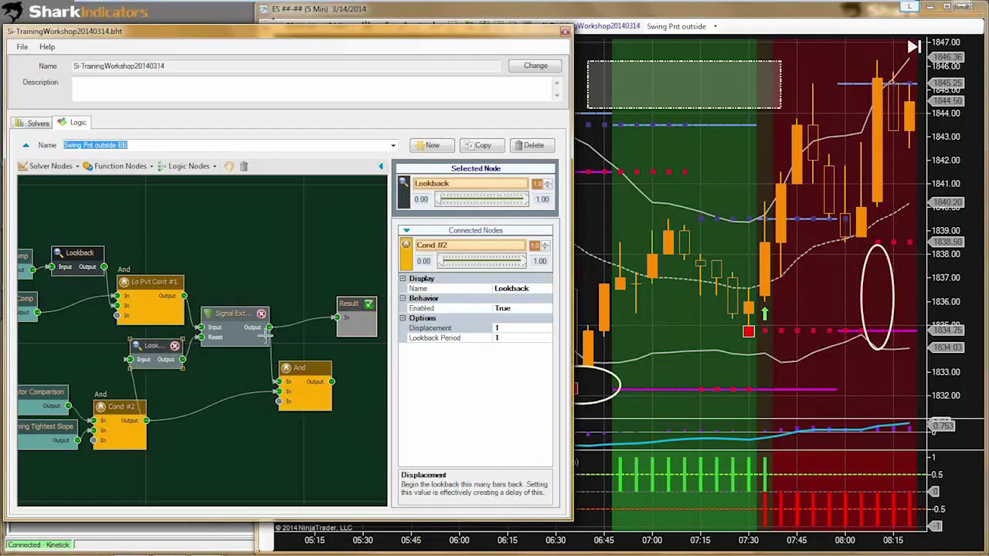
pyautogui.moveTo(160, 345); pyautogui.dragTo(164, 355)
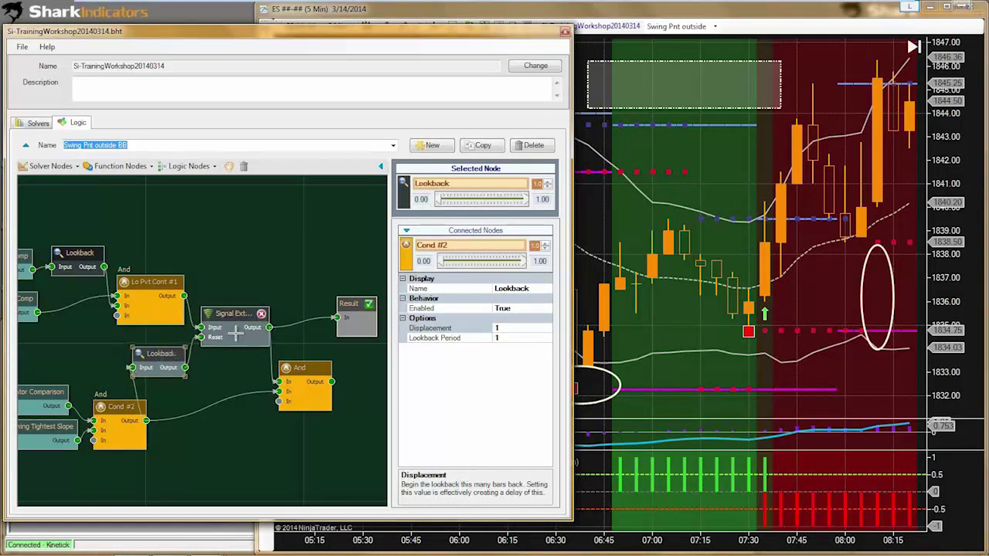
pyautogui.moveTo(234, 315); pyautogui.dragTo(237, 315)
pyautogui.click(162, 353)
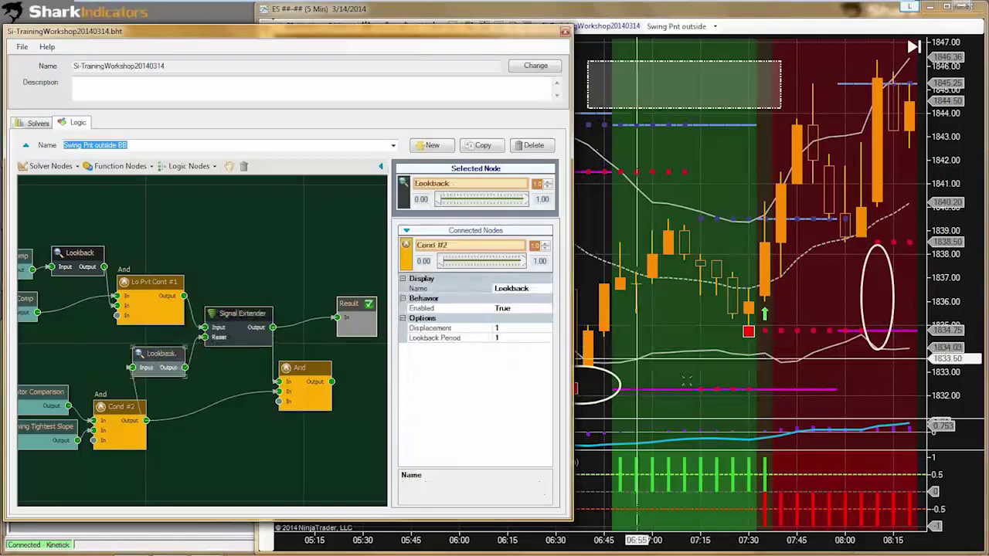
pyautogui.click(703, 363)
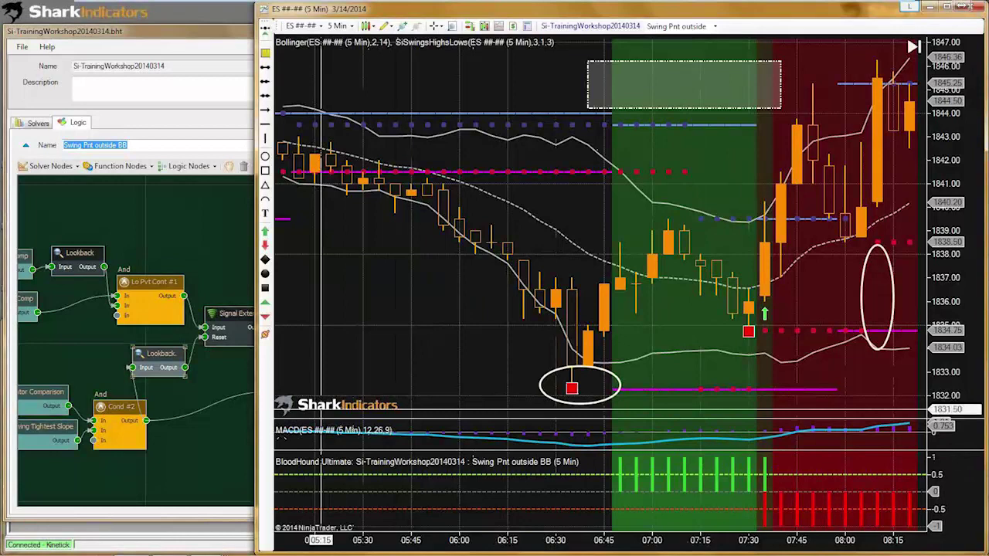
# Step: Send the And node's output to Result and inspect the resulting ES chart signal
pyautogui.click(251, 456)
pyautogui.moveTo(251, 331); pyautogui.dragTo(250, 335)
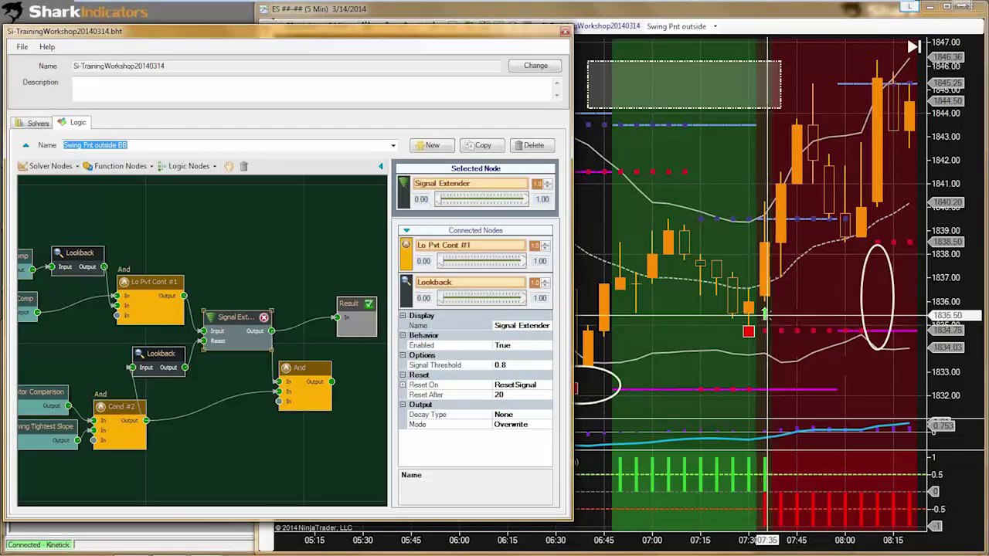
pyautogui.click(765, 315)
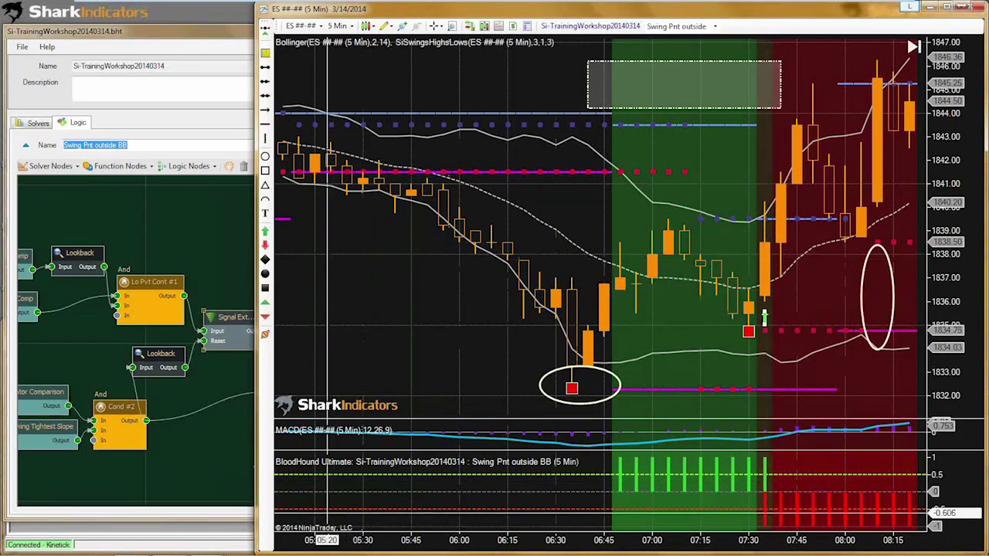
pyautogui.click(211, 450)
pyautogui.moveTo(332, 381); pyautogui.dragTo(339, 318)
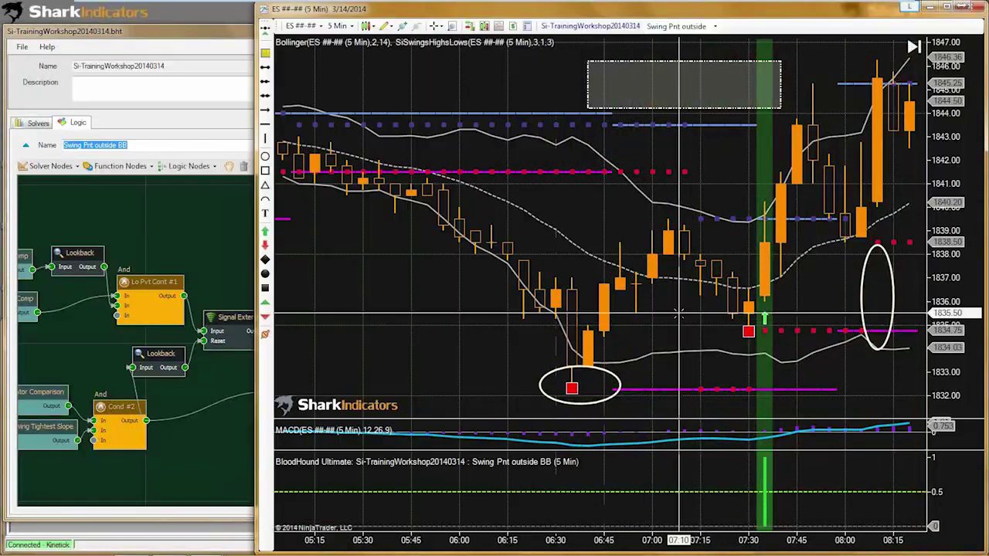
pyautogui.click(670, 357)
pyautogui.scroll(-5, 685, 352)
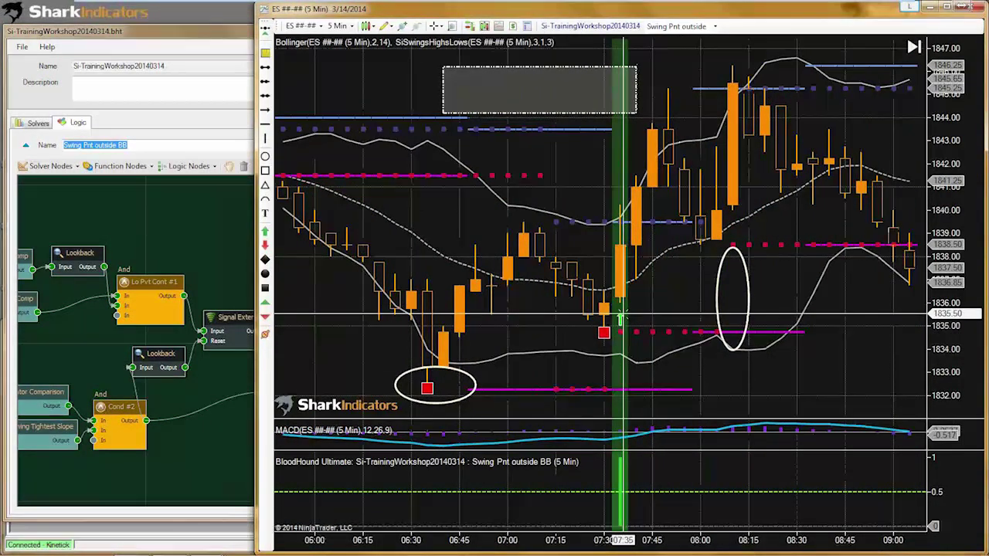
pyautogui.click(721, 288)
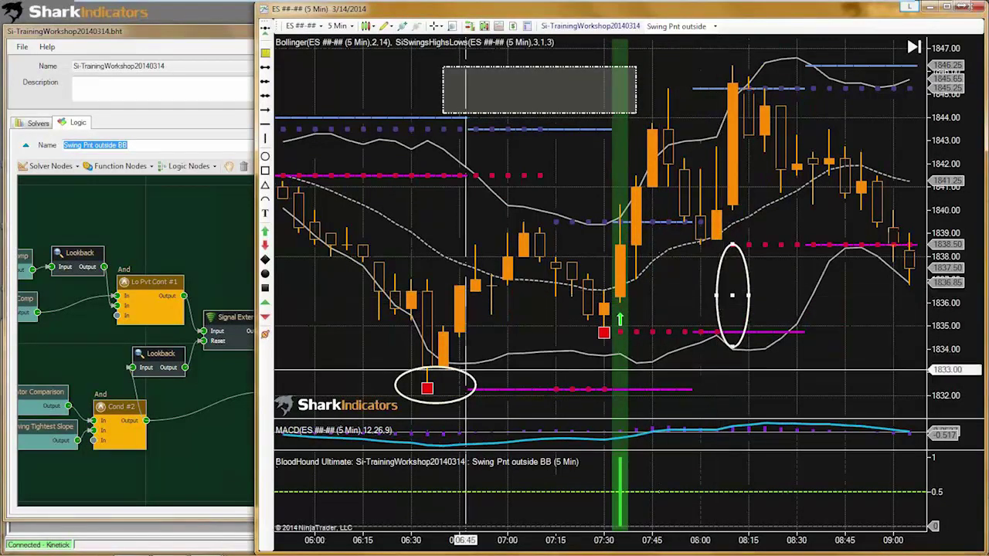
# Step: Review the Signal Extender node and reconnect the And node's output to Result
pyautogui.click(221, 469)
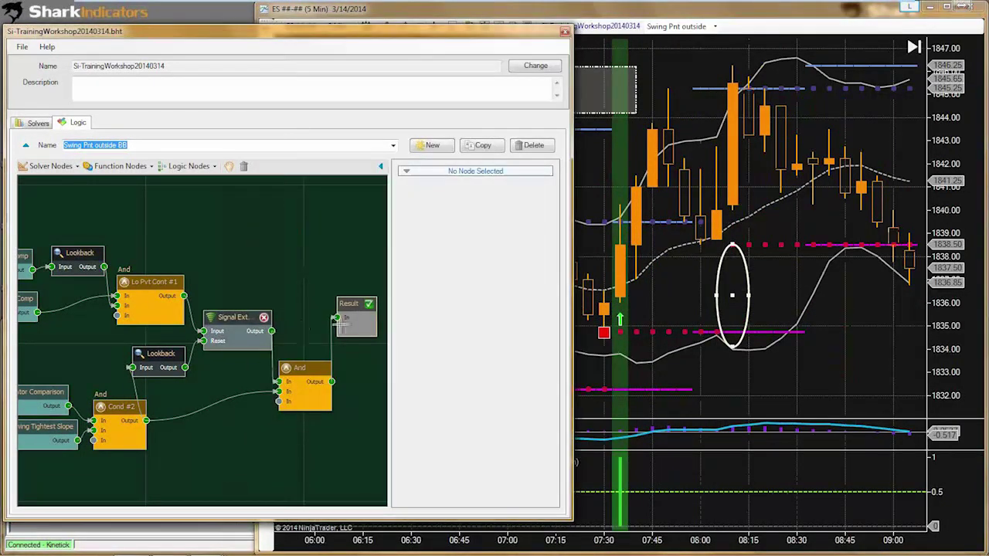
pyautogui.click(230, 324)
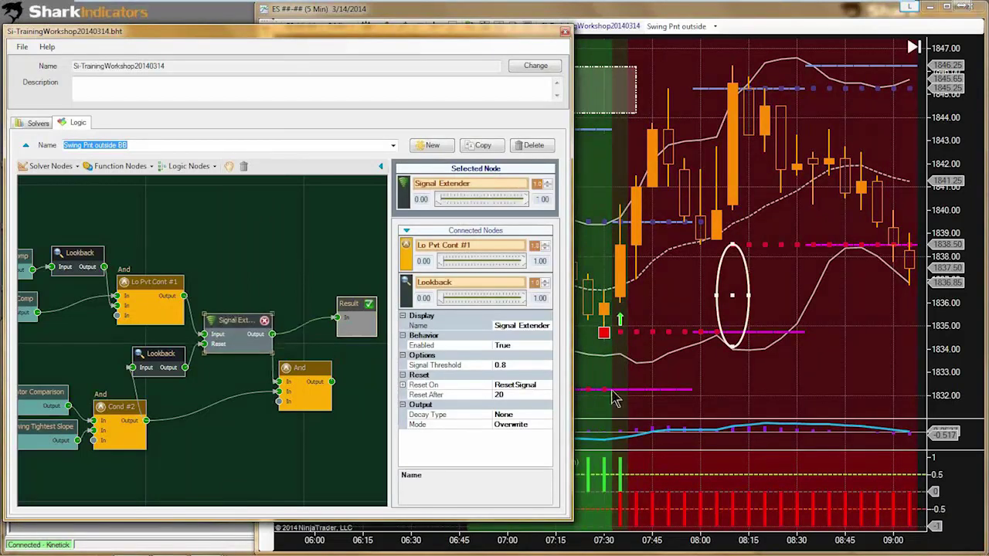
pyautogui.click(745, 328)
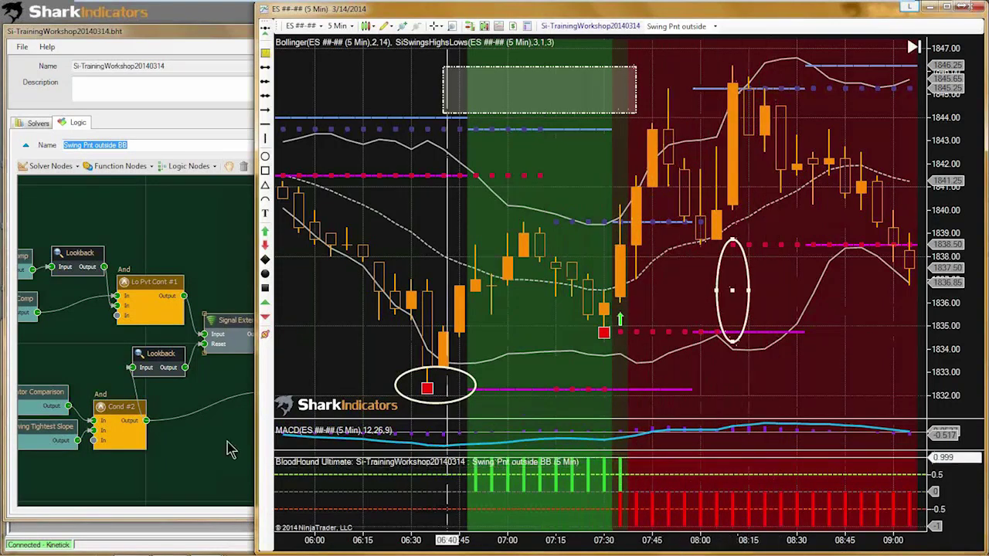
pyautogui.click(224, 329)
pyautogui.click(217, 479)
pyautogui.moveTo(331, 382); pyautogui.dragTo(337, 317)
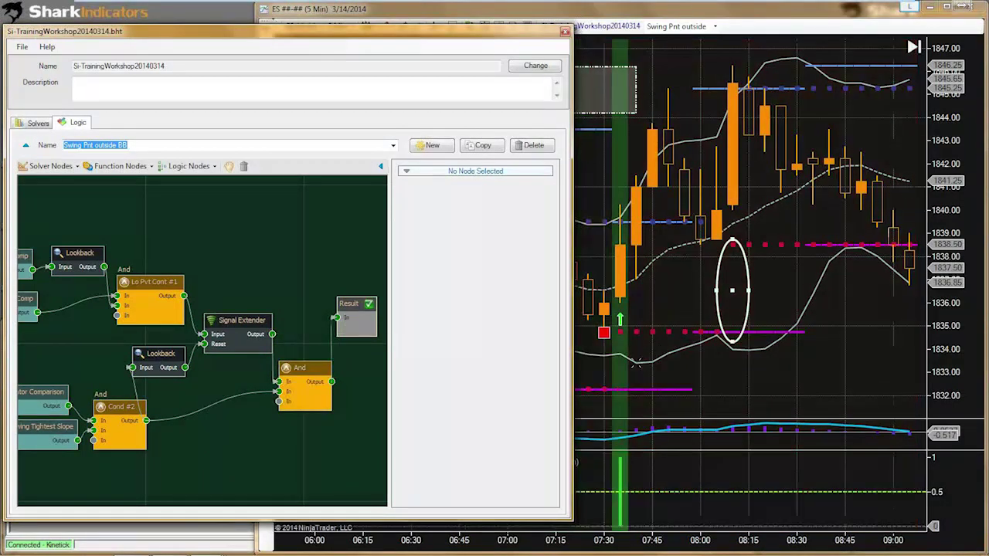
# Step: Delete the white ellipse drawing near 08:05 on the ES chart
pyautogui.click(720, 301)
pyautogui.moveTo(720, 302); pyautogui.dragTo(720, 307)
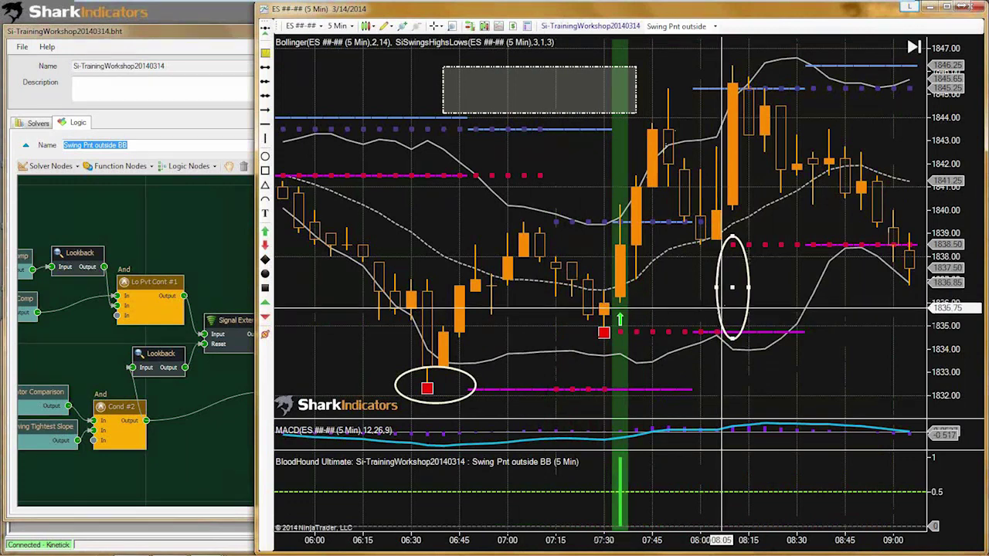
pyautogui.click(721, 309)
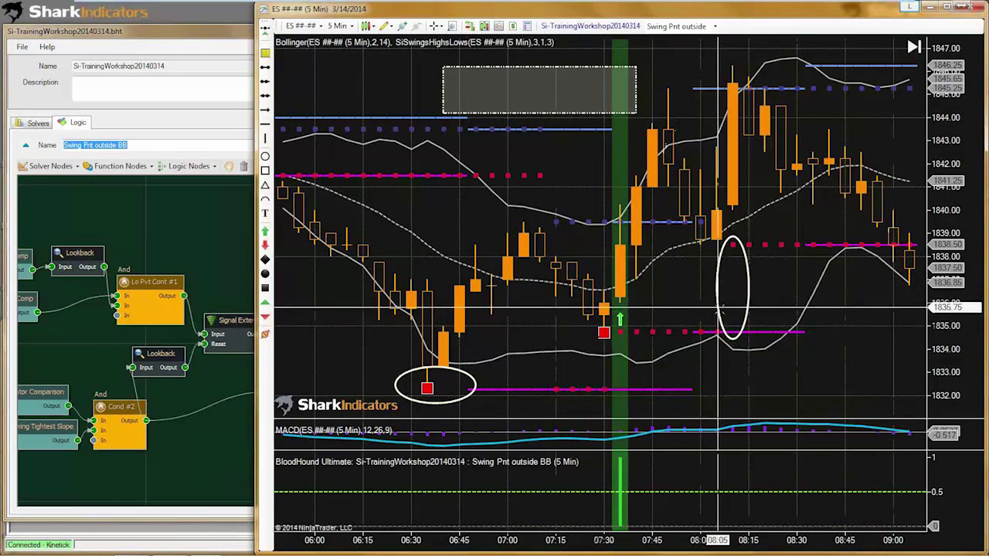
pyautogui.click(720, 310)
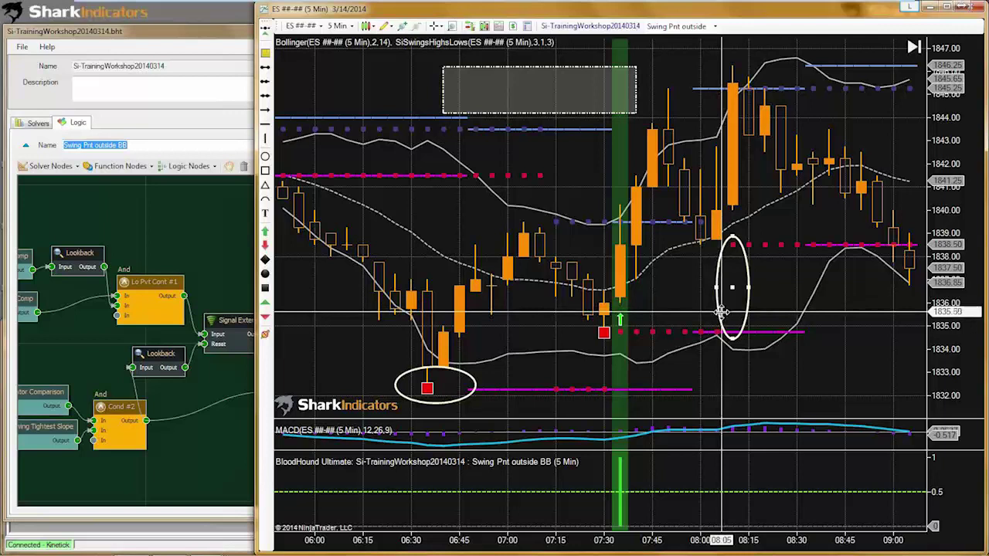
pyautogui.press('Delete')
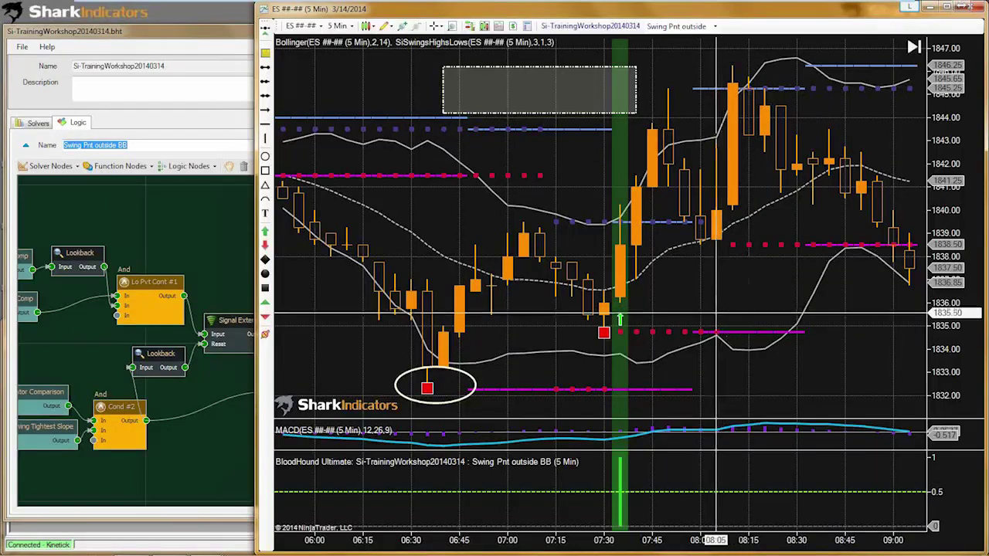
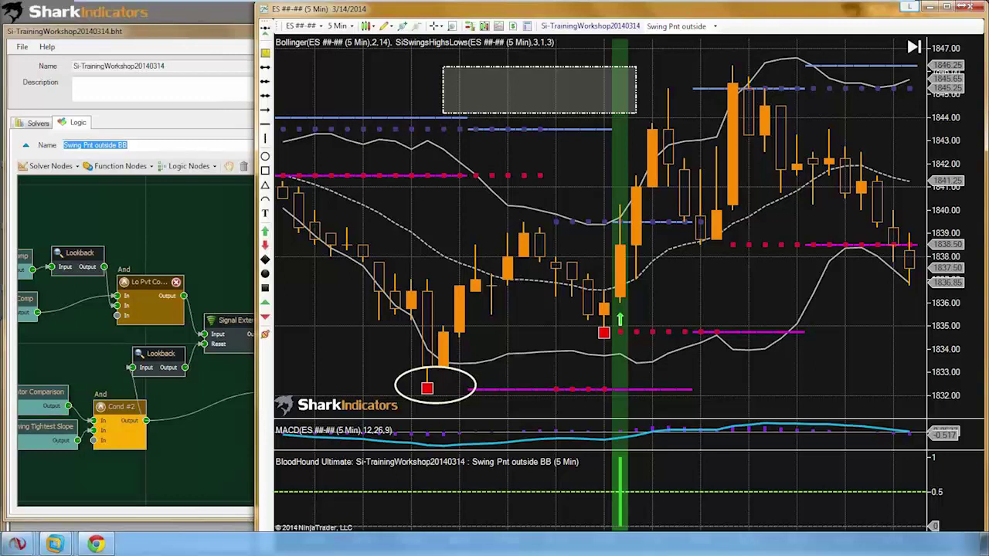
# Step: Bring the logic editor forward and create a blank 'New Logic' with only a Result node
pyautogui.click(170, 235)
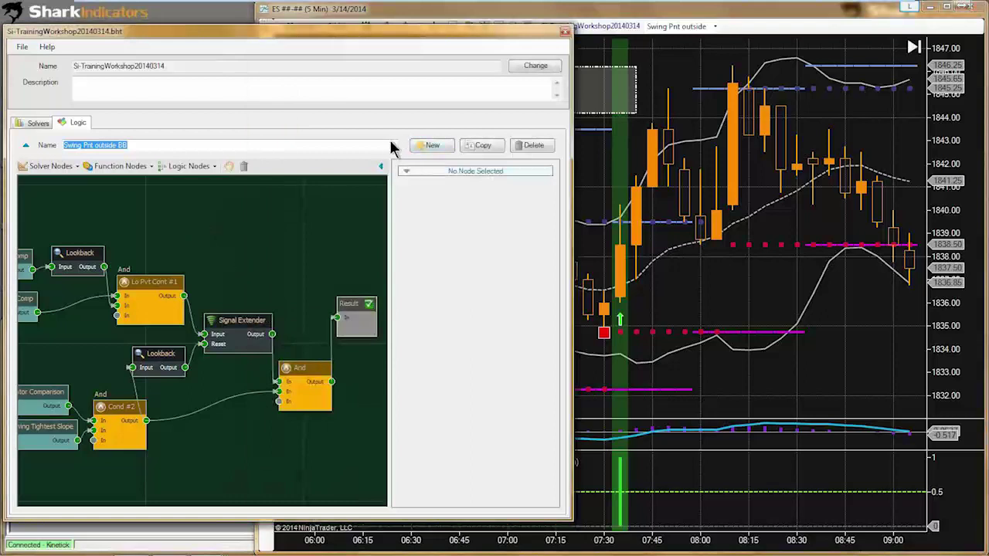
pyautogui.click(392, 148)
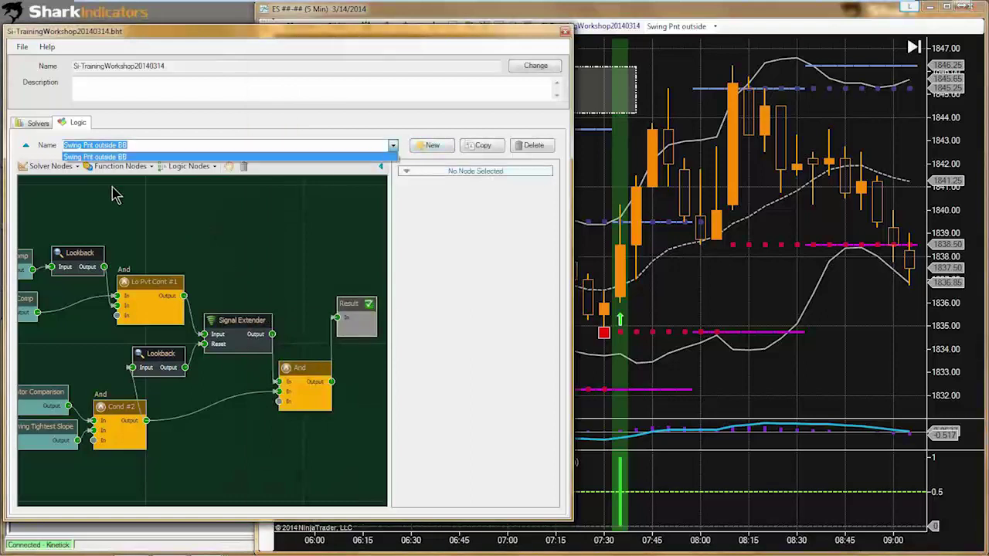
pyautogui.click(431, 148)
pyautogui.click(431, 148)
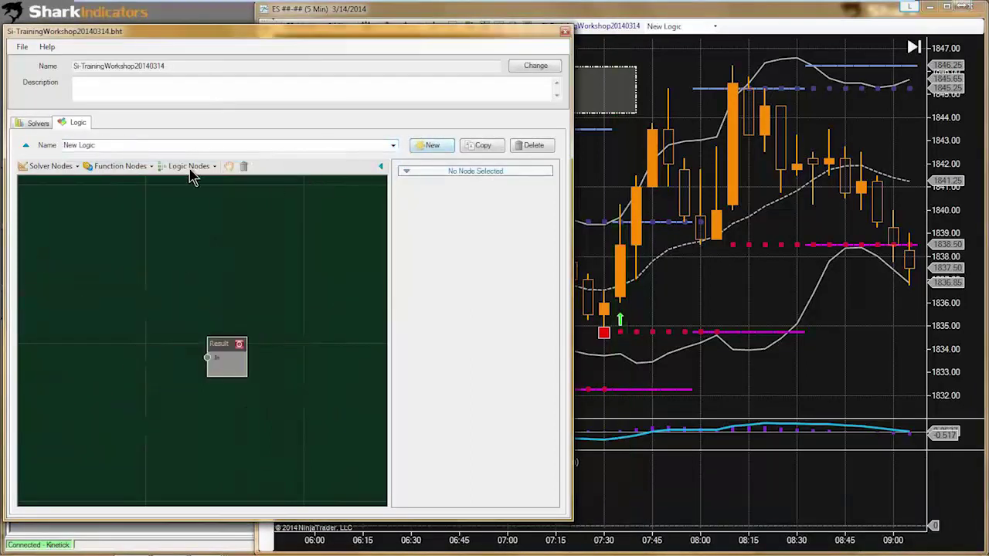
# Step: Rename the logic to 'Pivot w/ bar tail' and nudge the Result node up and right
pyautogui.click(99, 147)
pyautogui.click(100, 147)
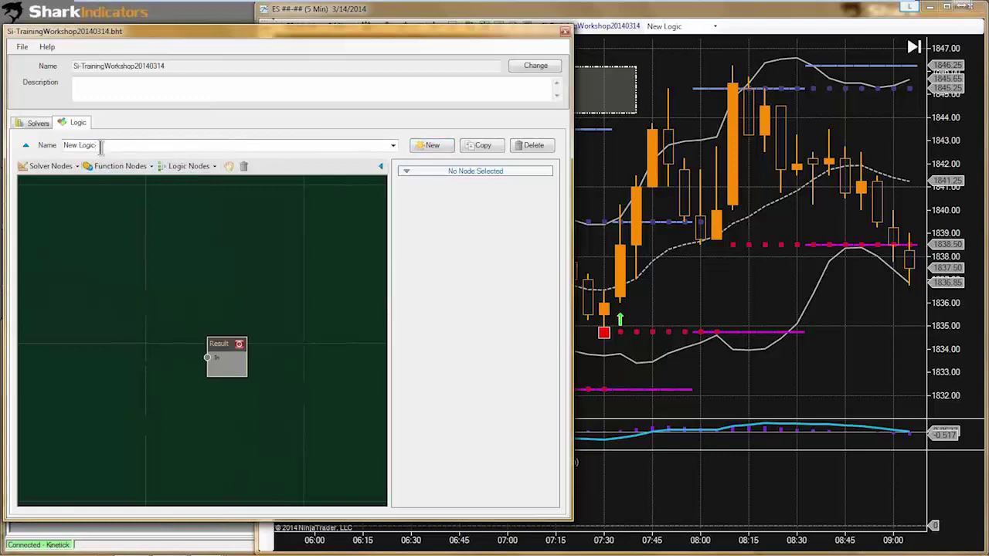
pyautogui.press('BackSpace')
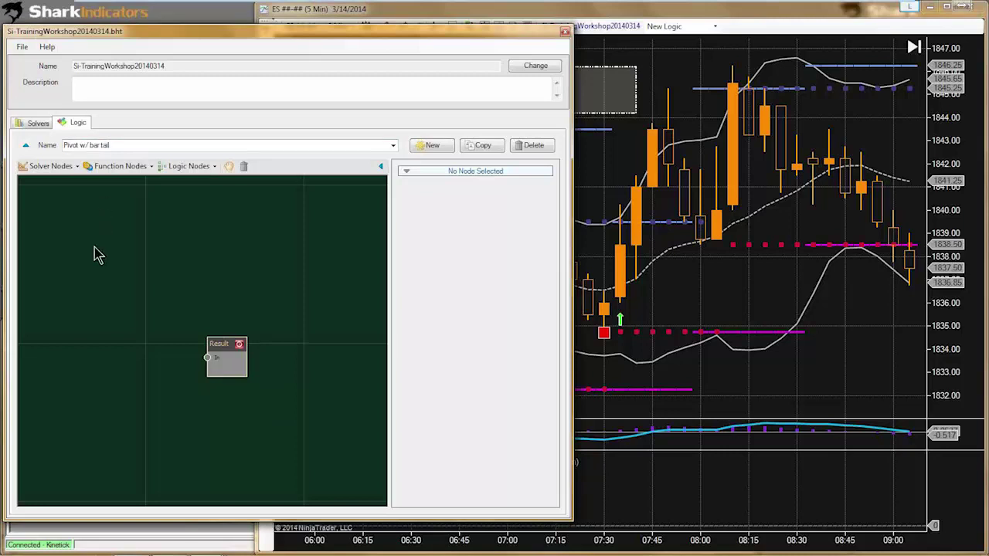
pyautogui.click(217, 345)
pyautogui.moveTo(216, 345); pyautogui.dragTo(235, 335)
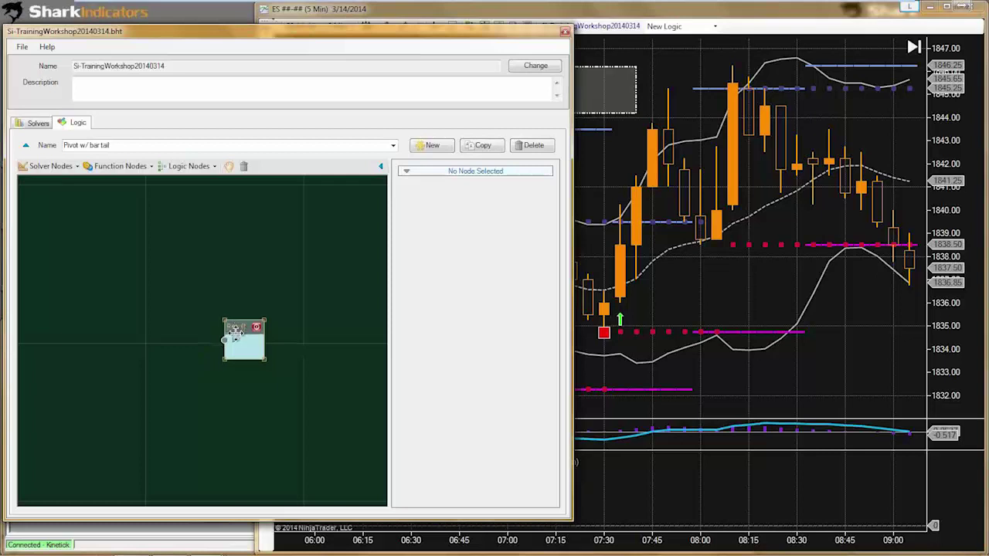
pyautogui.doubleClick(70, 146)
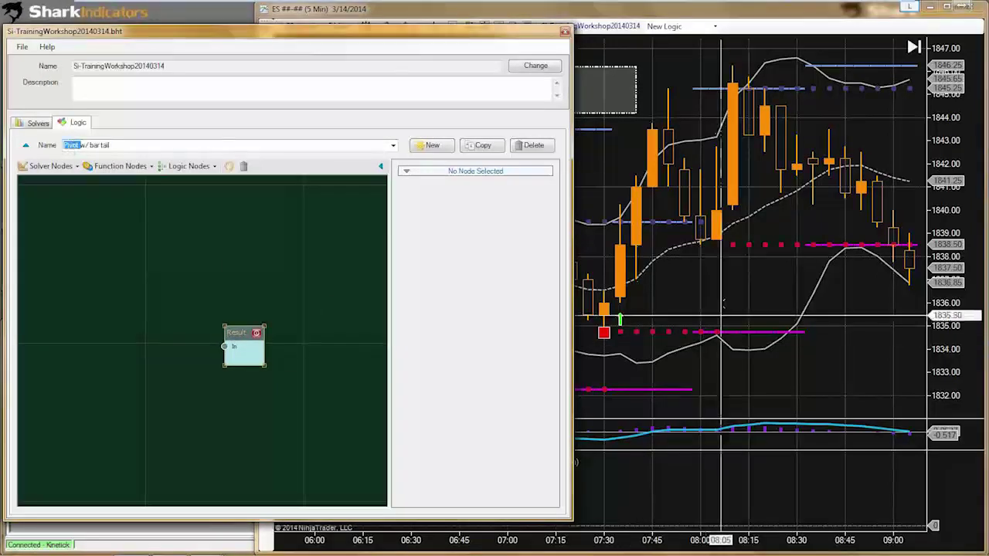
pyautogui.click(705, 332)
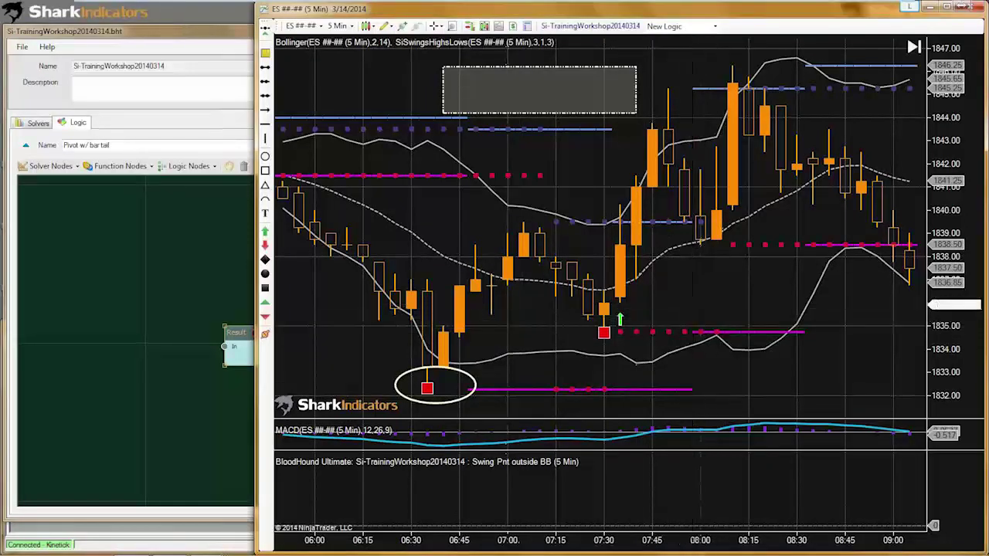
# Step: Zoom the chart and mark the 07:40 bar with a red square and a green circle
pyautogui.click(69, 306)
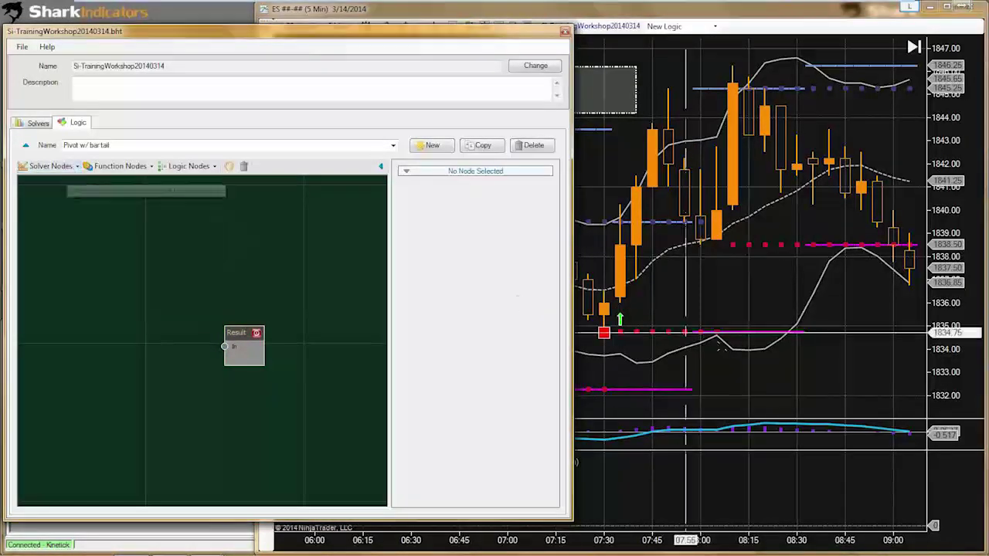
pyautogui.click(684, 301)
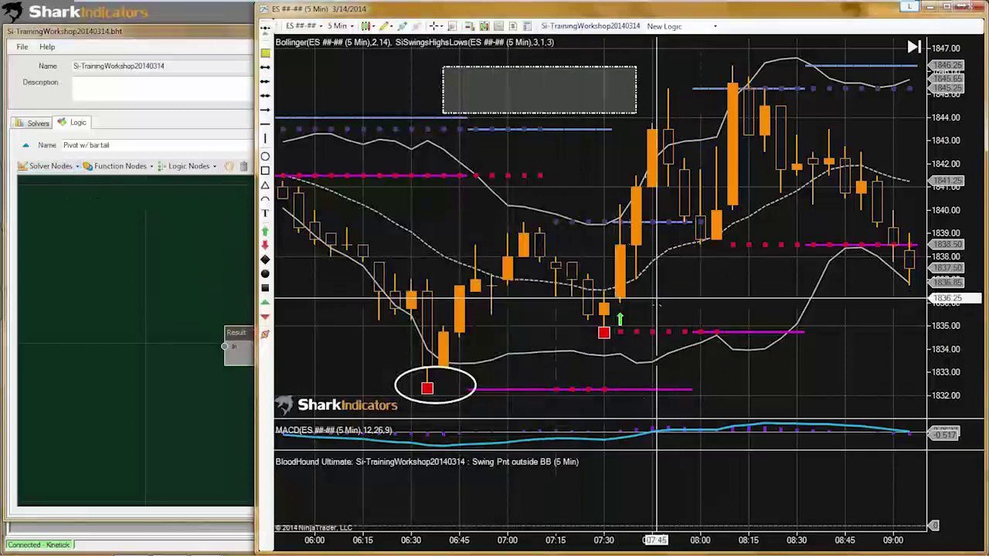
pyautogui.scroll(4, 664, 479)
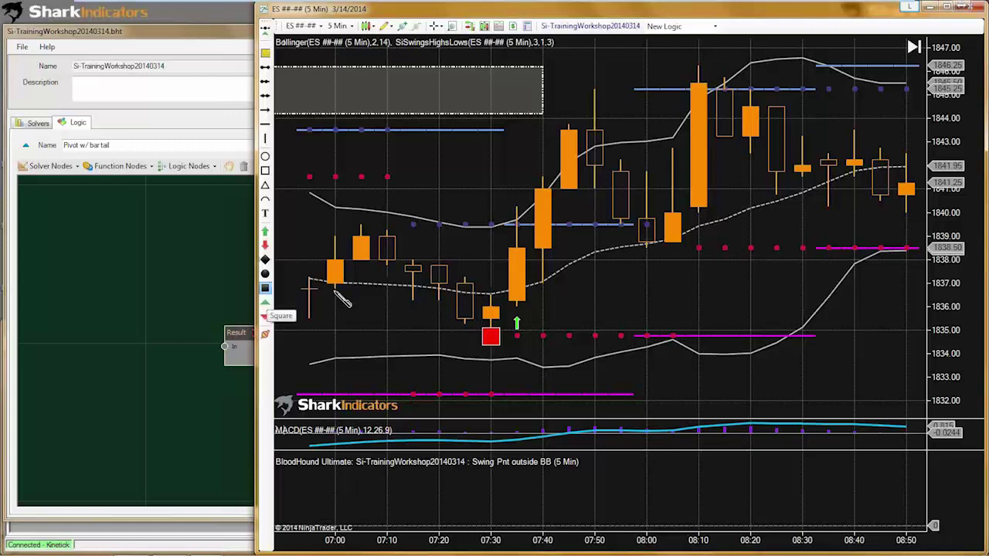
pyautogui.click(543, 283)
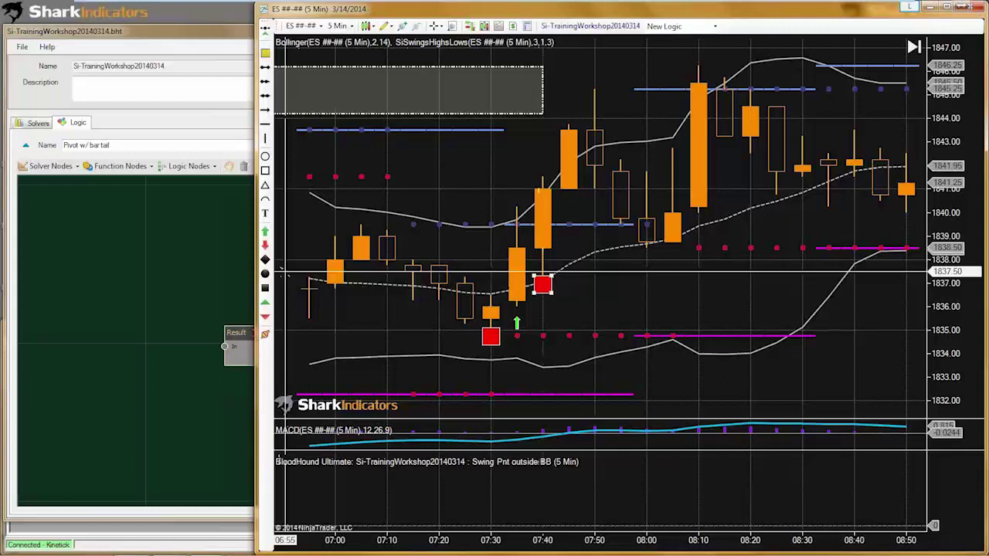
pyautogui.click(278, 288)
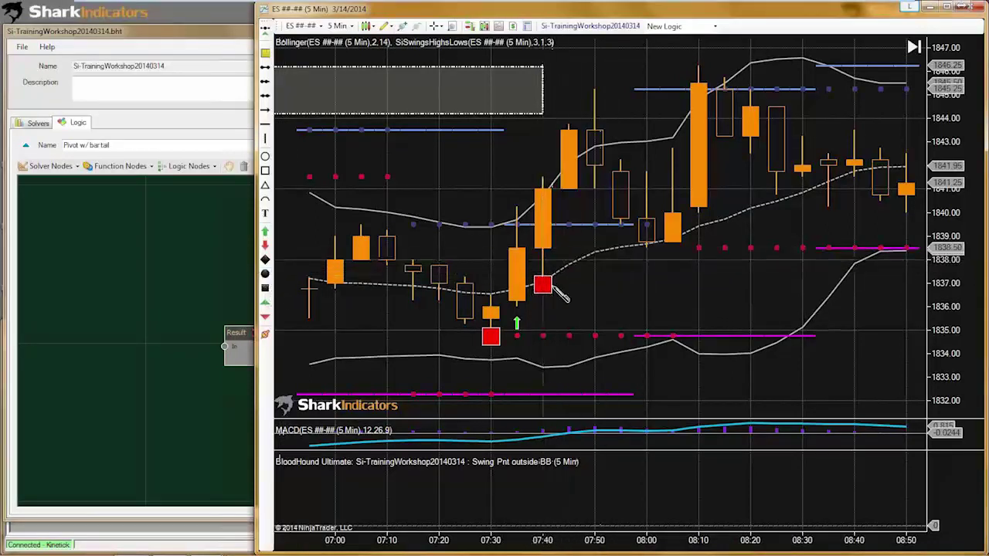
pyautogui.click(544, 248)
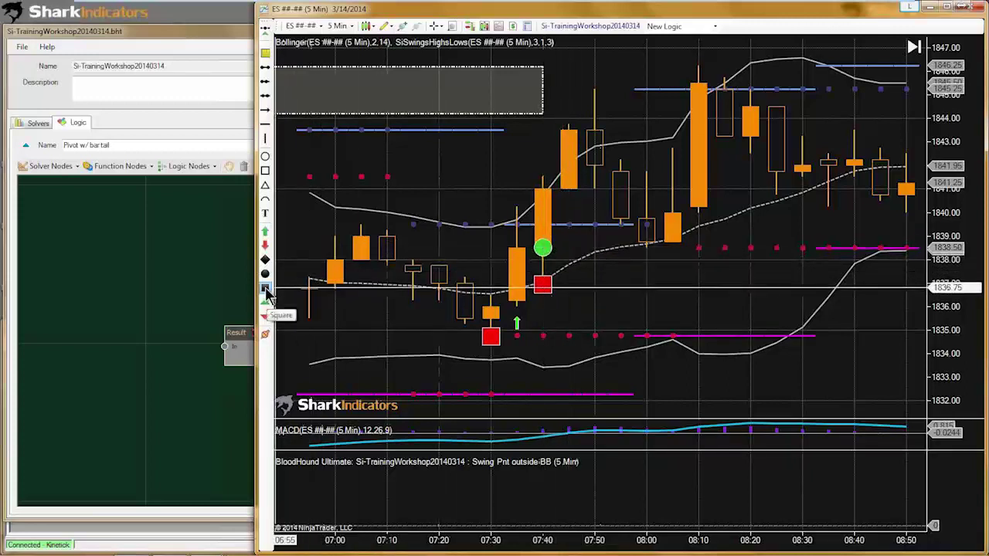
# Step: Mark the 07:50 bar's high with a red square and a green circle
pyautogui.click(594, 90)
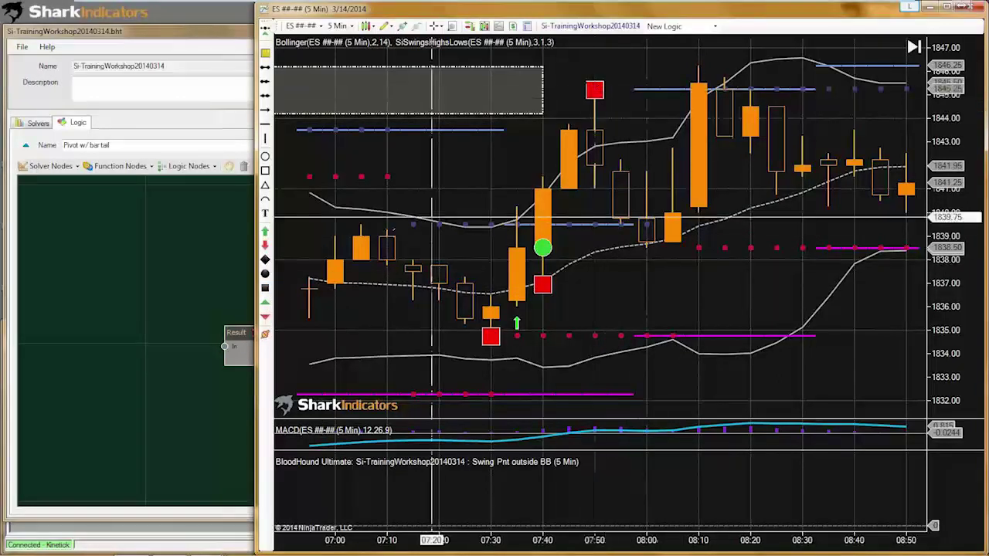
pyautogui.click(266, 263)
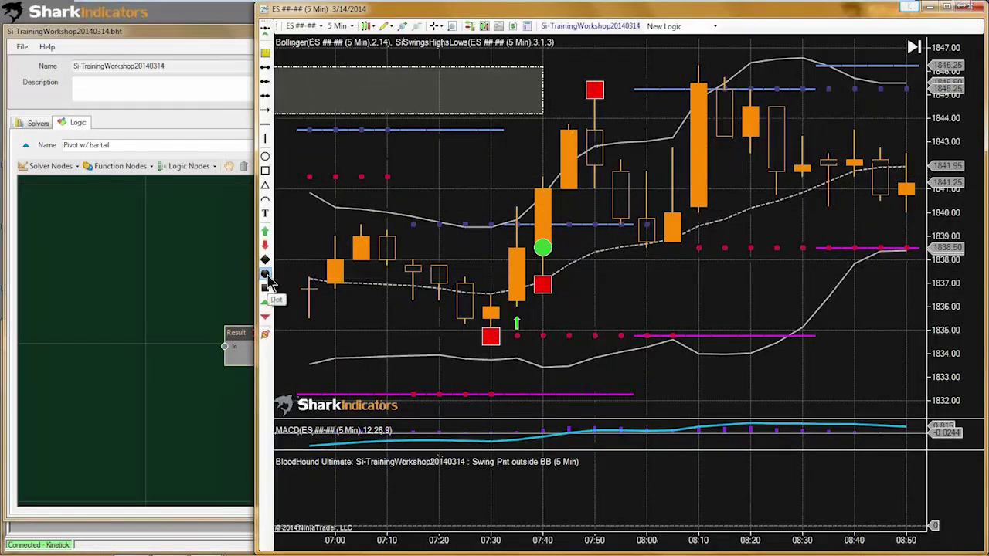
pyautogui.click(595, 132)
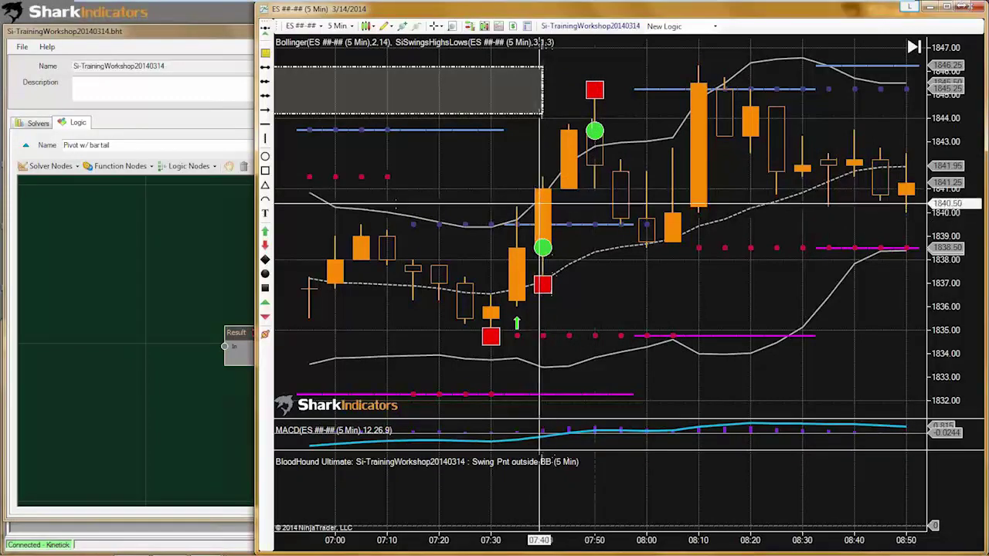
# Step: Add a green up arrow above the 07:40 bar and a red down arrow above the 07:50 high
pyautogui.click(542, 151)
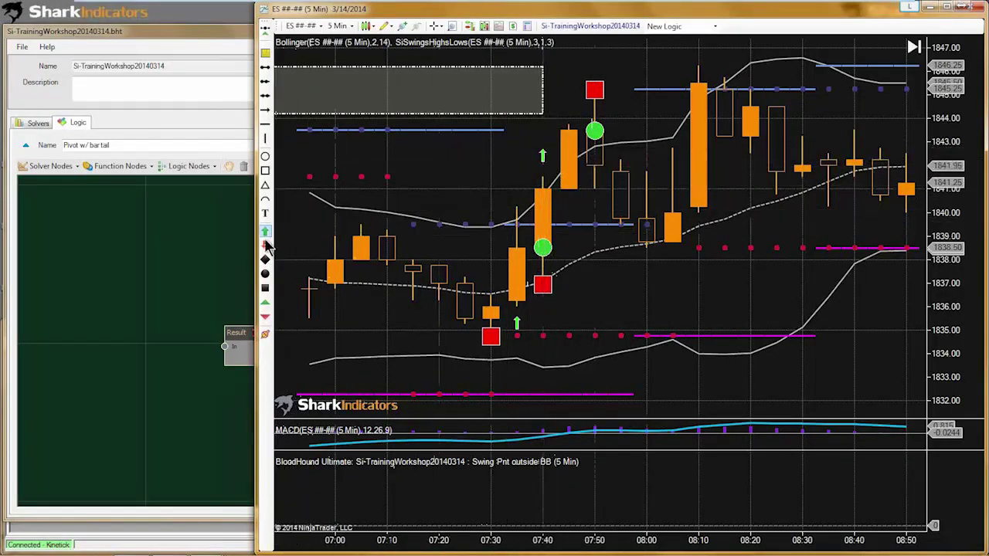
pyautogui.click(595, 70)
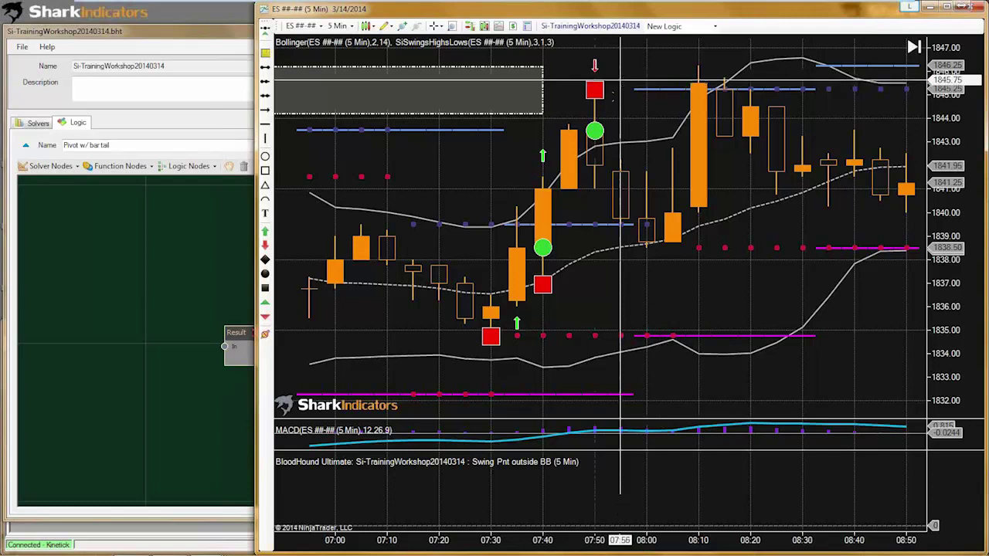
pyautogui.click(543, 285)
pyautogui.click(595, 90)
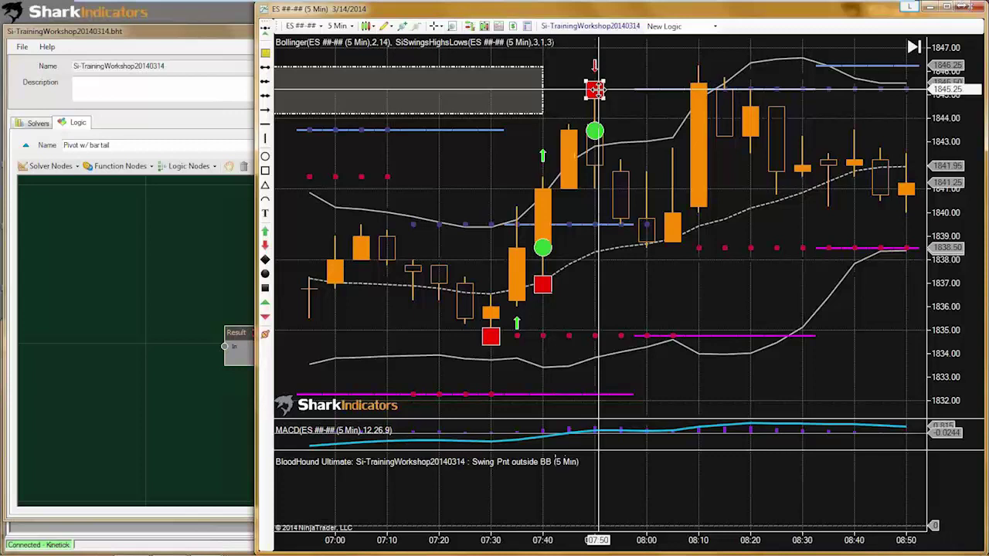
pyautogui.click(116, 275)
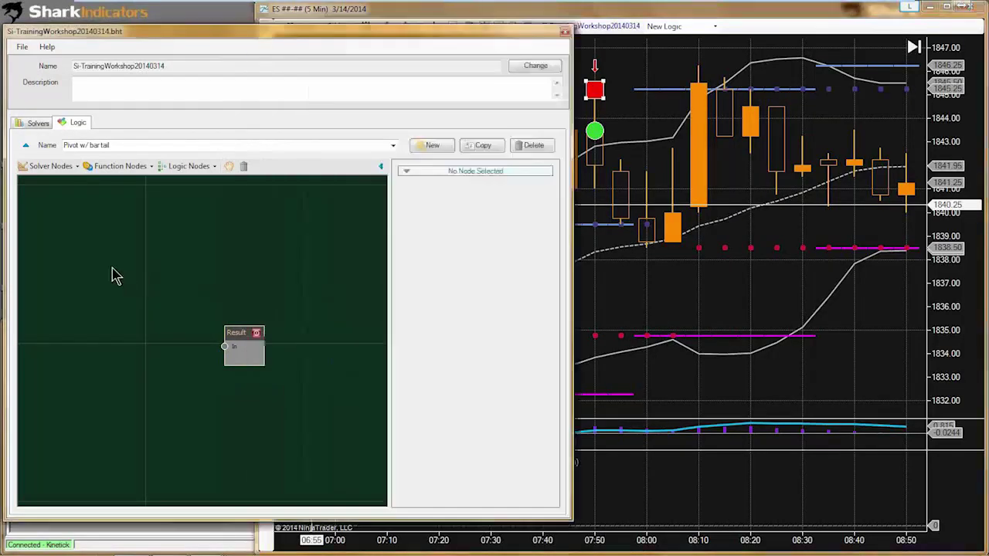
# Step: Add a Bar Direction solver node and move it to the left
pyautogui.click(48, 166)
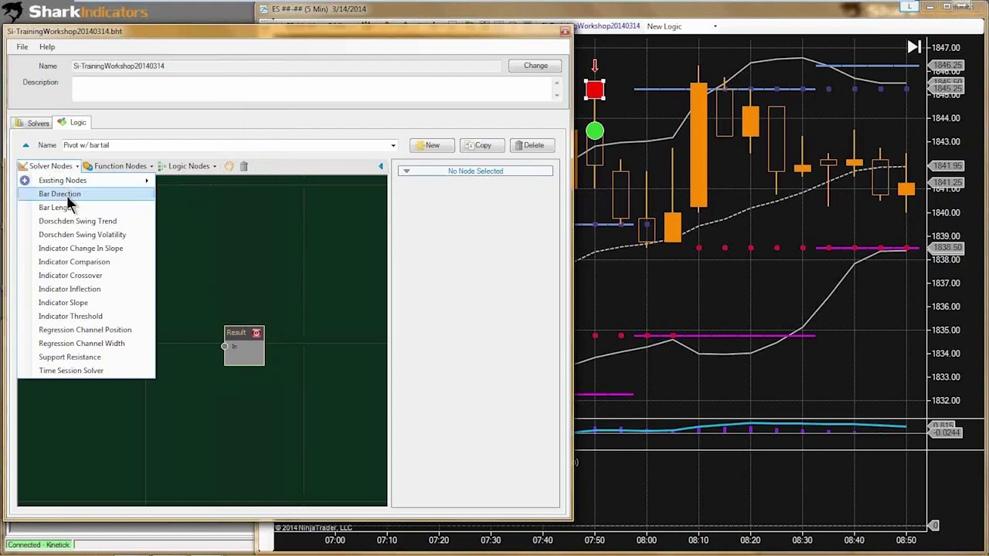
pyautogui.click(68, 197)
pyautogui.moveTo(221, 340); pyautogui.dragTo(73, 300)
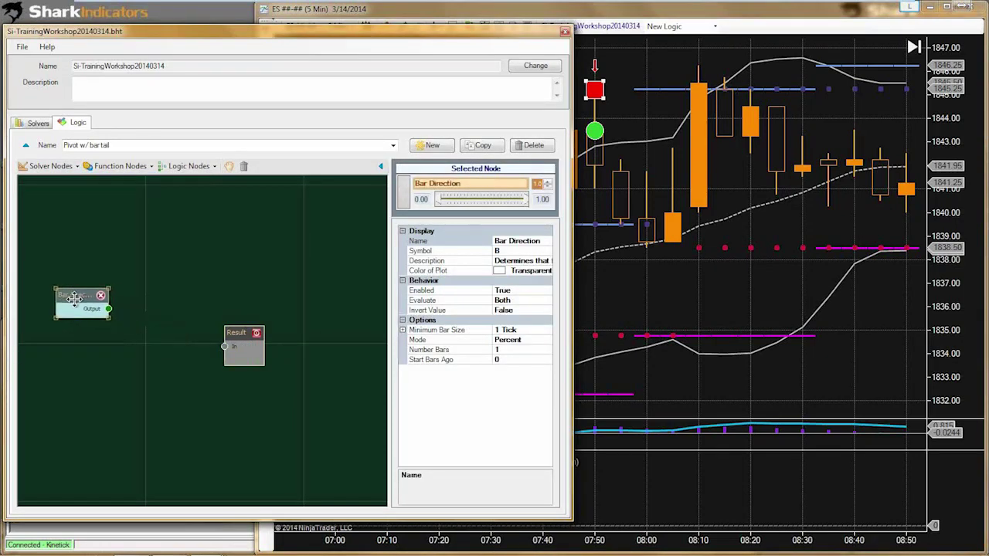
# Step: Add an And logic node and move it off the Result node
pyautogui.click(190, 167)
pyautogui.click(197, 207)
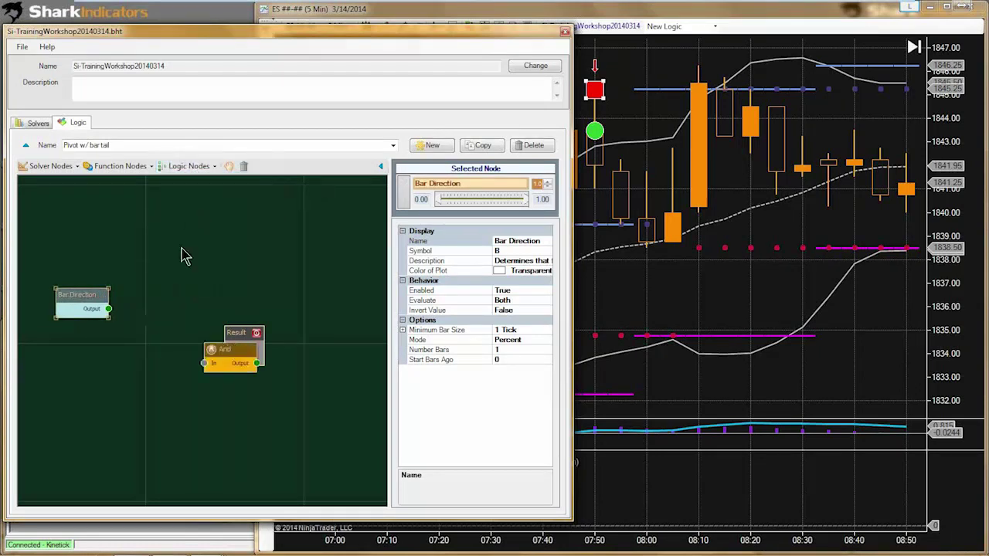
pyautogui.click(215, 350)
pyautogui.moveTo(214, 350); pyautogui.dragTo(141, 307)
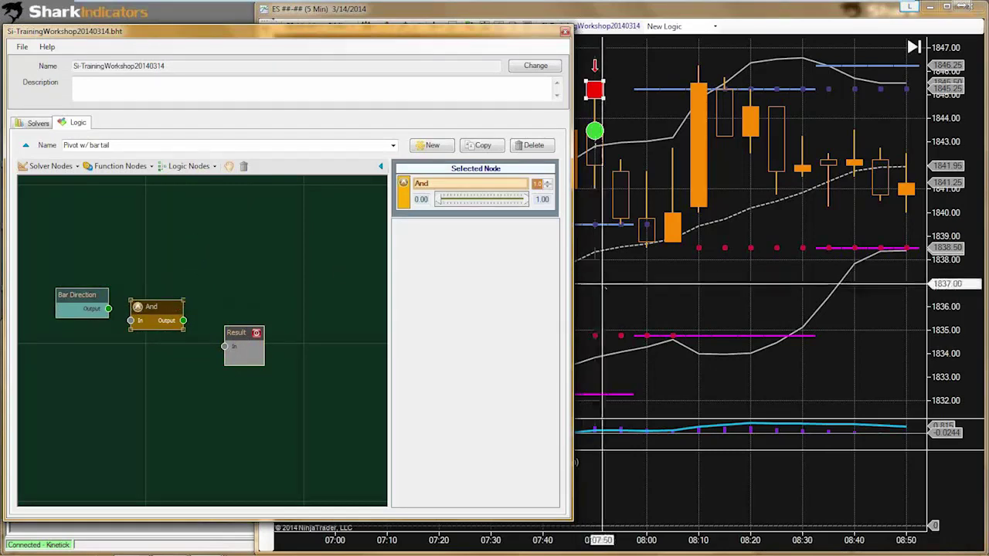
pyautogui.click(561, 269)
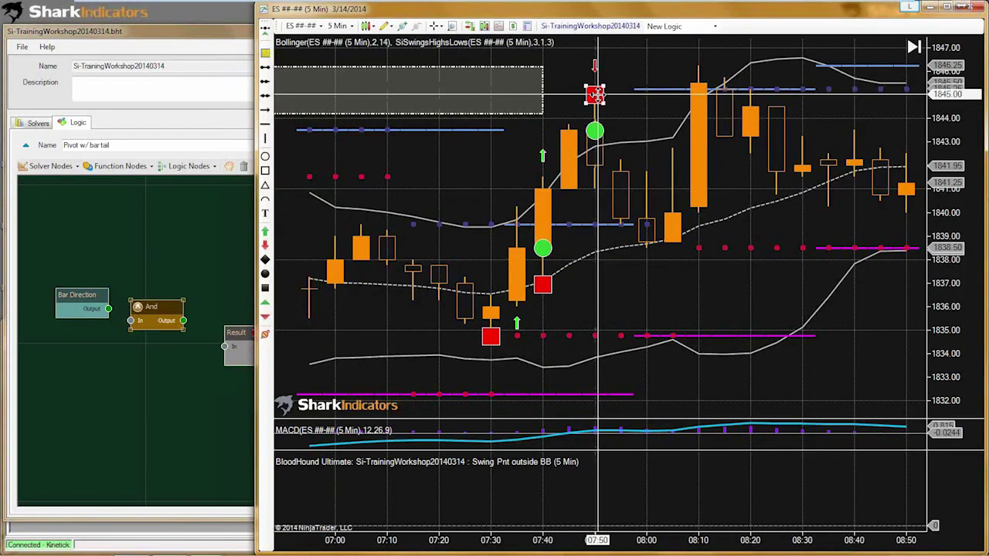
pyautogui.moveTo(153, 308); pyautogui.dragTo(157, 316)
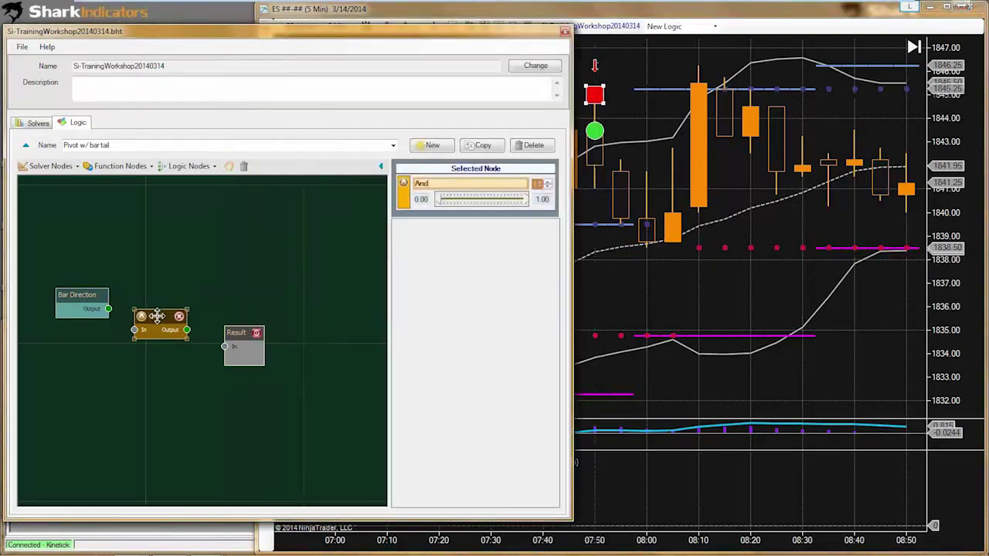
# Step: Add an Indicator Comparison node at lower left and wire its output into Result
pyautogui.click(69, 169)
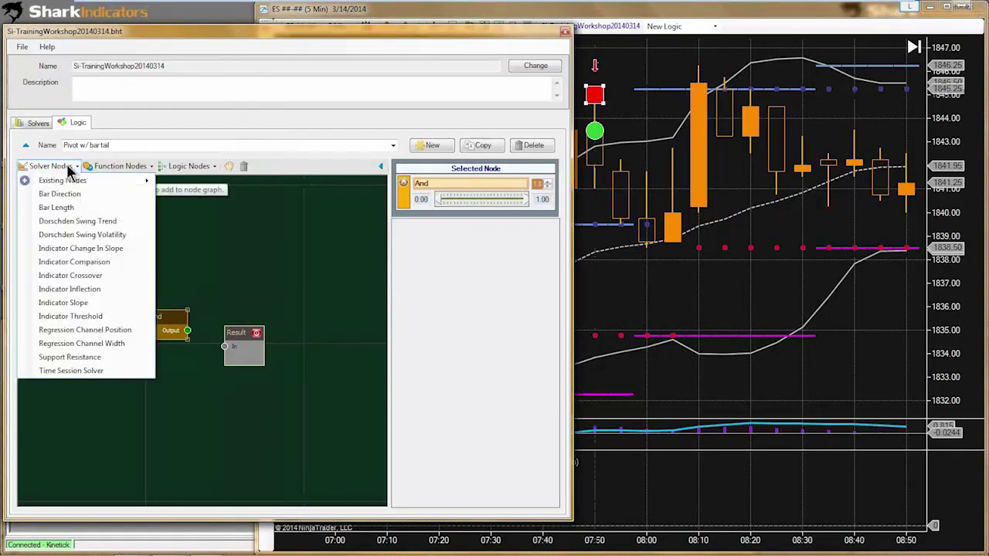
pyautogui.click(71, 261)
pyautogui.moveTo(215, 352); pyautogui.dragTo(79, 373)
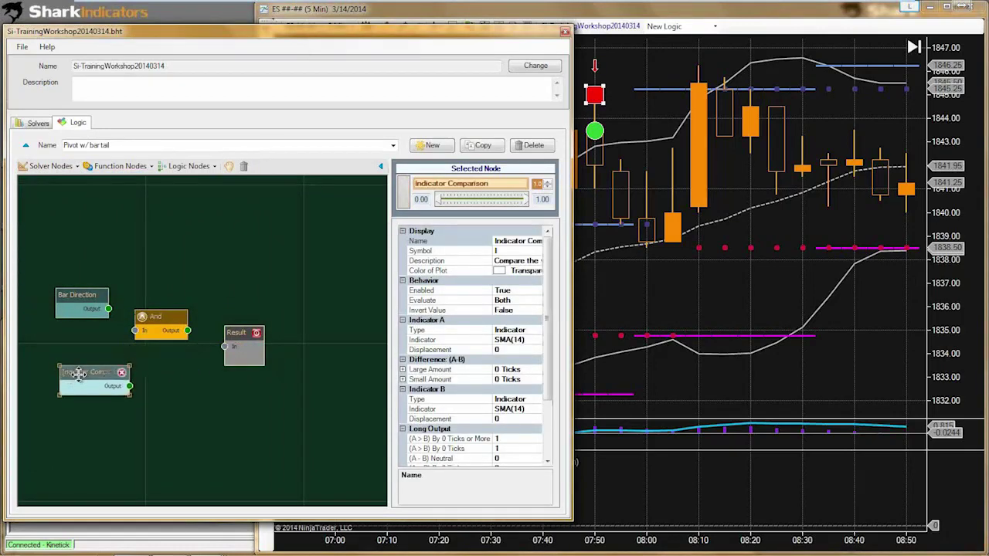
pyautogui.moveTo(133, 387); pyautogui.dragTo(236, 342)
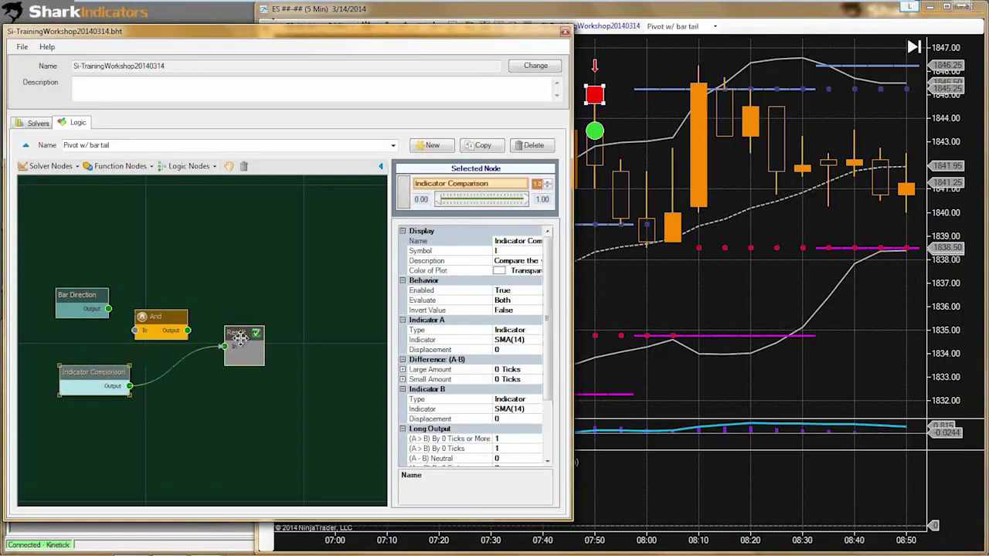
pyautogui.click(97, 388)
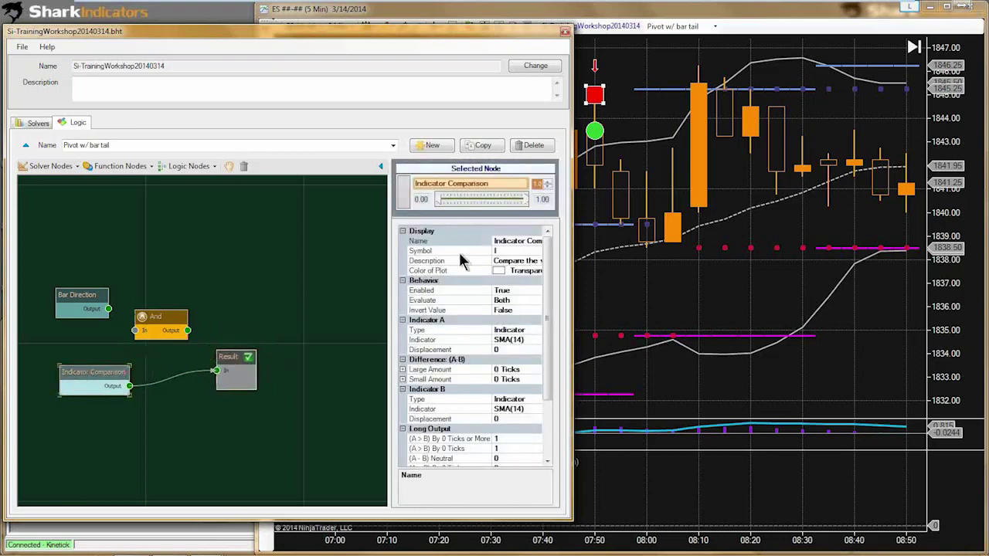
# Step: Rename the Indicator Comparison node to 'Find Tail Comp' and widen the properties grid
pyautogui.click(508, 240)
pyautogui.moveTo(523, 241); pyautogui.dragTo(478, 244)
pyautogui.press('Delete')
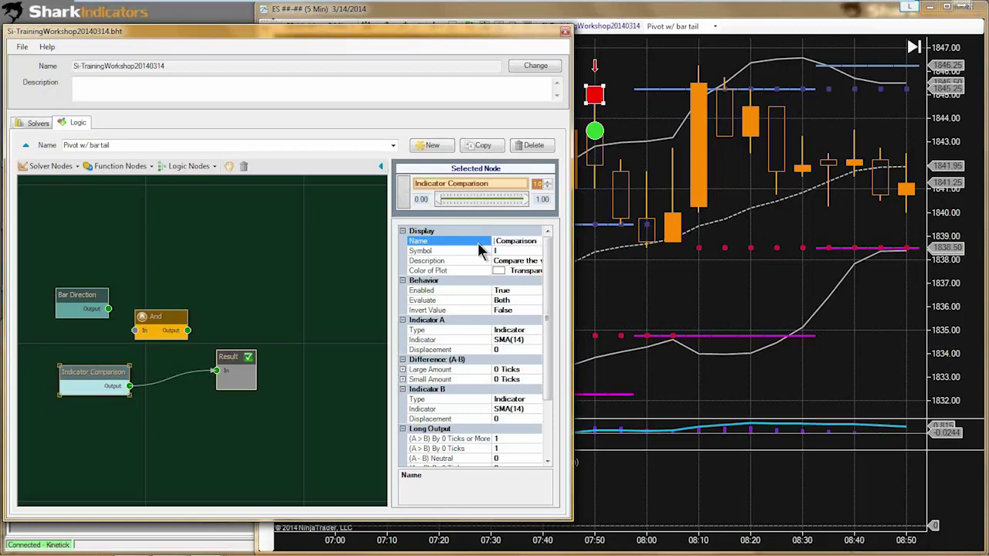
pyautogui.write('Find')
pyautogui.press('Right')
pyautogui.press('Right')
pyautogui.press('Right')
pyautogui.press('Right')
pyautogui.press('Right')
pyautogui.press('Right')
pyautogui.press('Right')
pyautogui.press('Right')
pyautogui.click(364, 343)
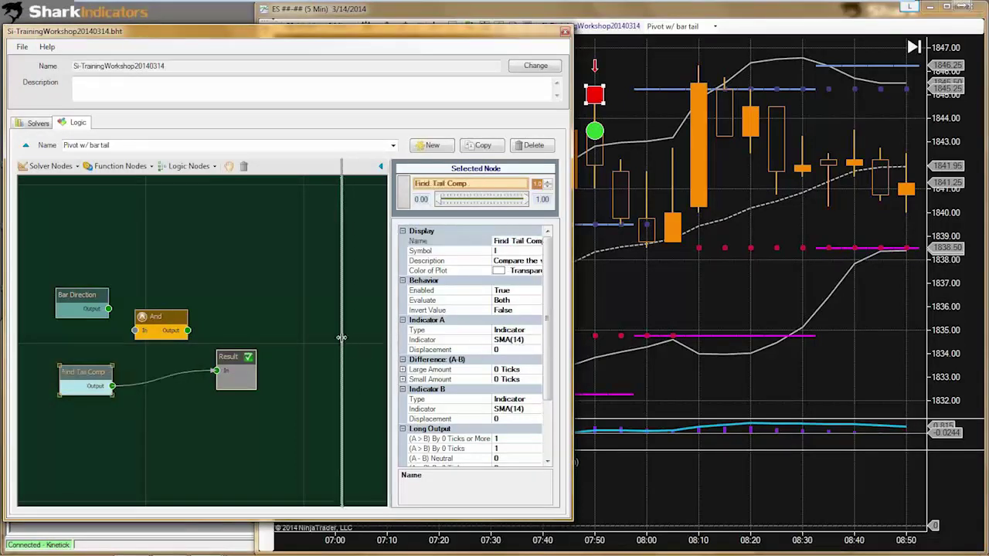
pyautogui.moveTo(346, 348); pyautogui.dragTo(344, 348)
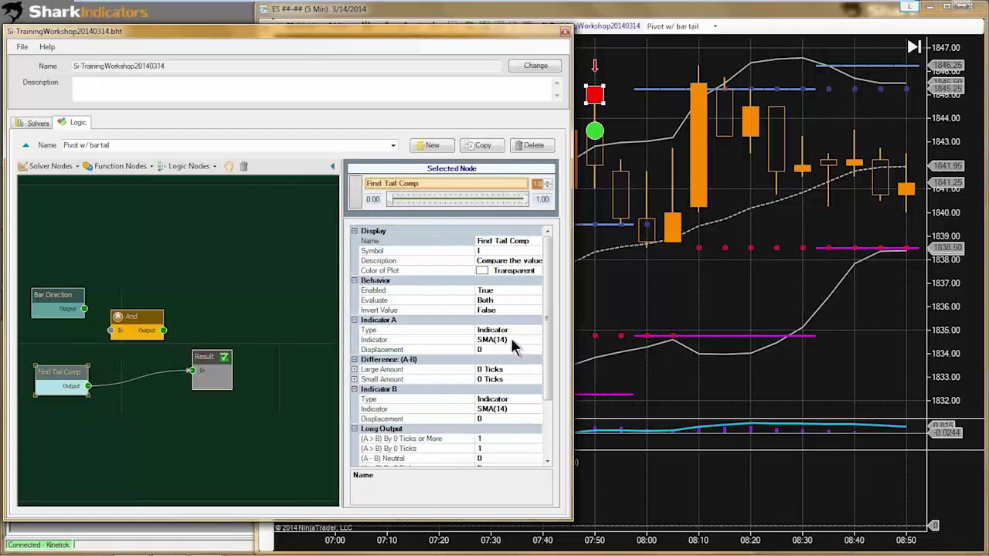
pyautogui.click(376, 343)
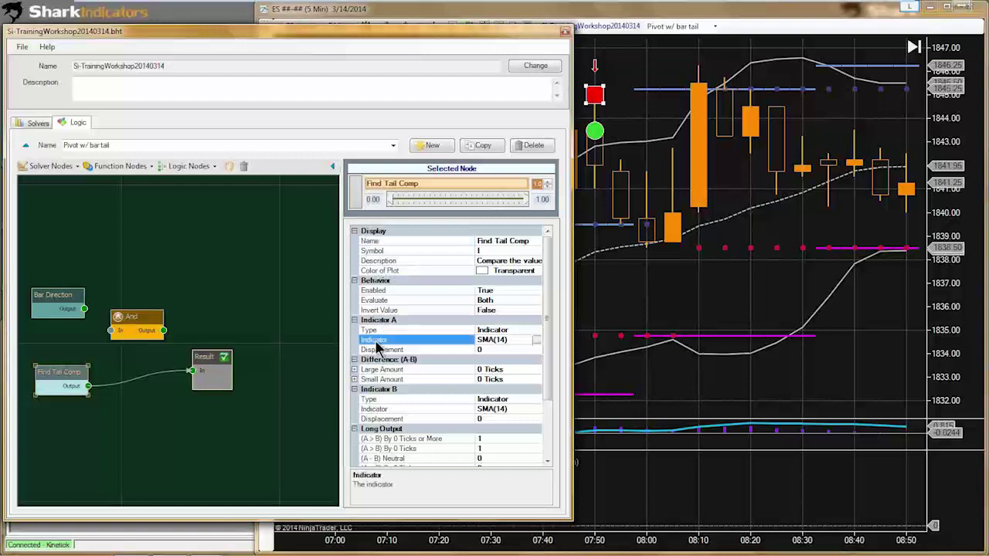
# Step: Inspect the red square signal at 07:40 and pan the chart back to earlier bars
pyautogui.click(632, 290)
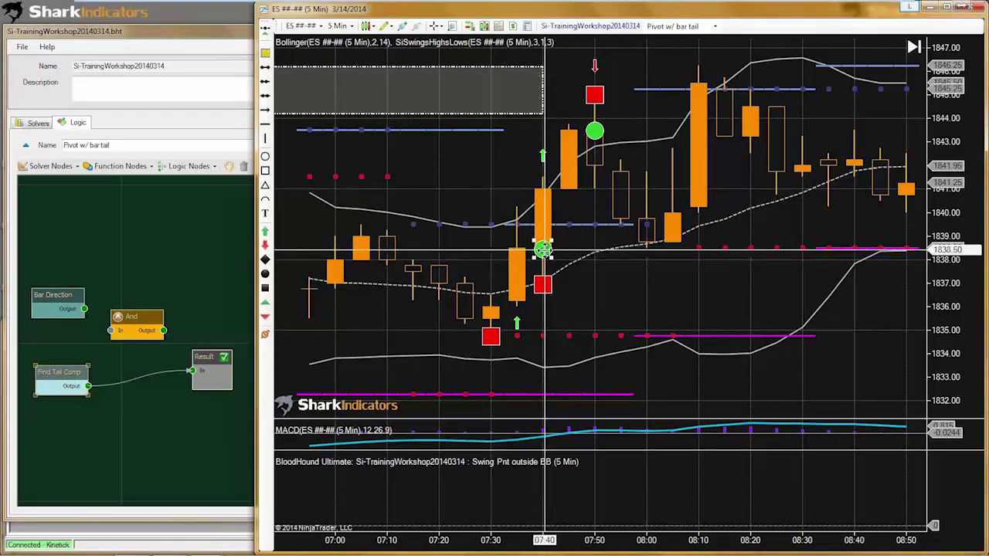
pyautogui.click(543, 282)
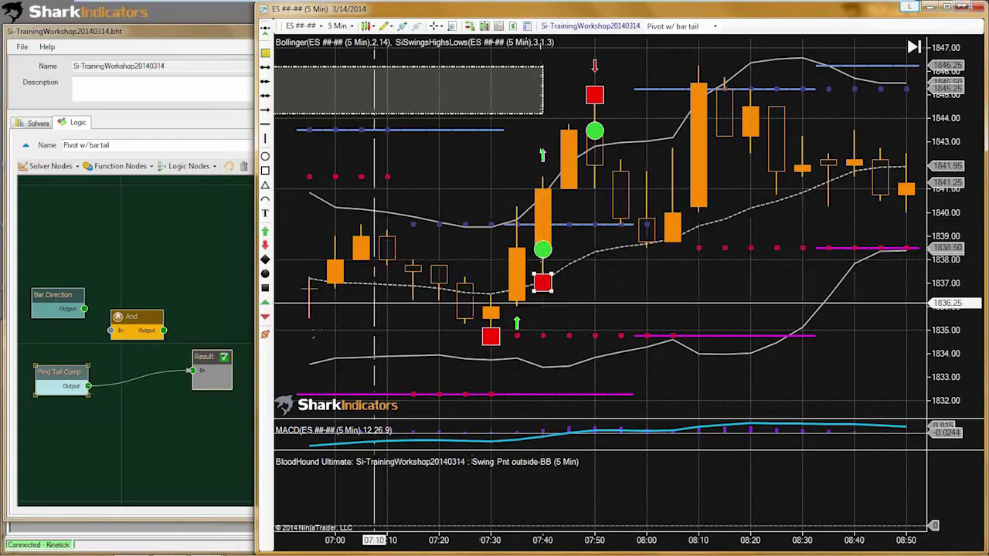
pyautogui.click(207, 391)
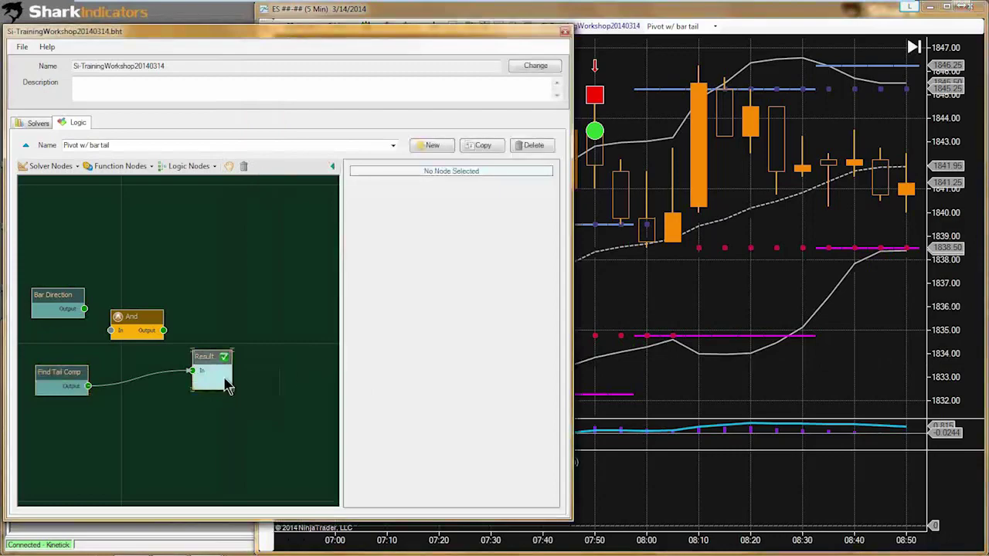
pyautogui.moveTo(590, 303); pyautogui.dragTo(873, 294)
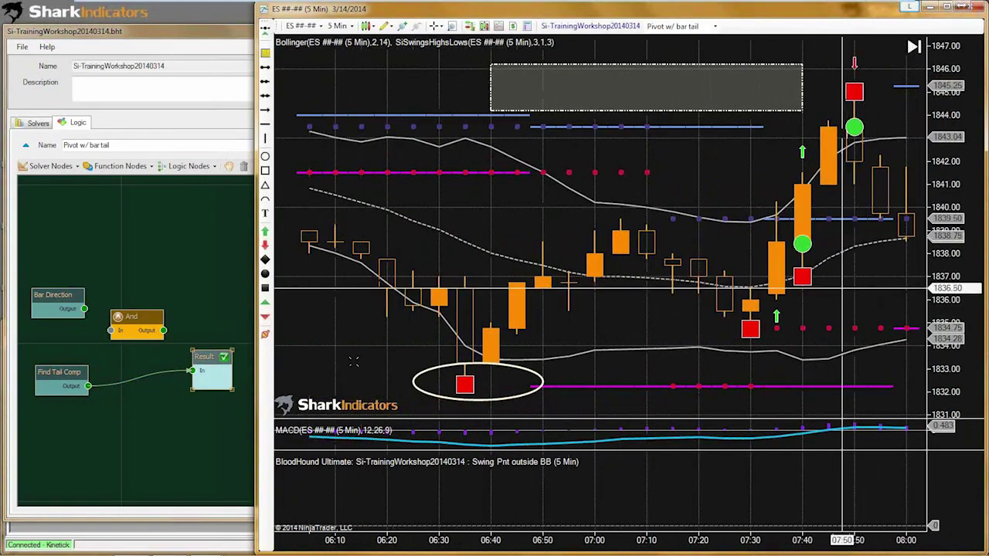
pyautogui.click(158, 431)
# Step: Set Find Tail Comp's Indicator A to SiChameleon, using Open SMA for long and short
pyautogui.click(66, 376)
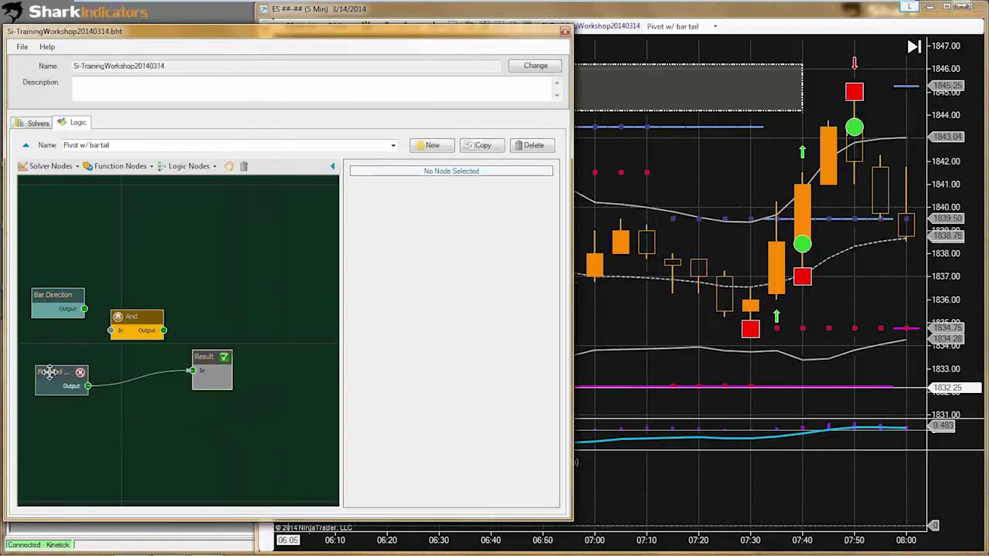
pyautogui.click(512, 340)
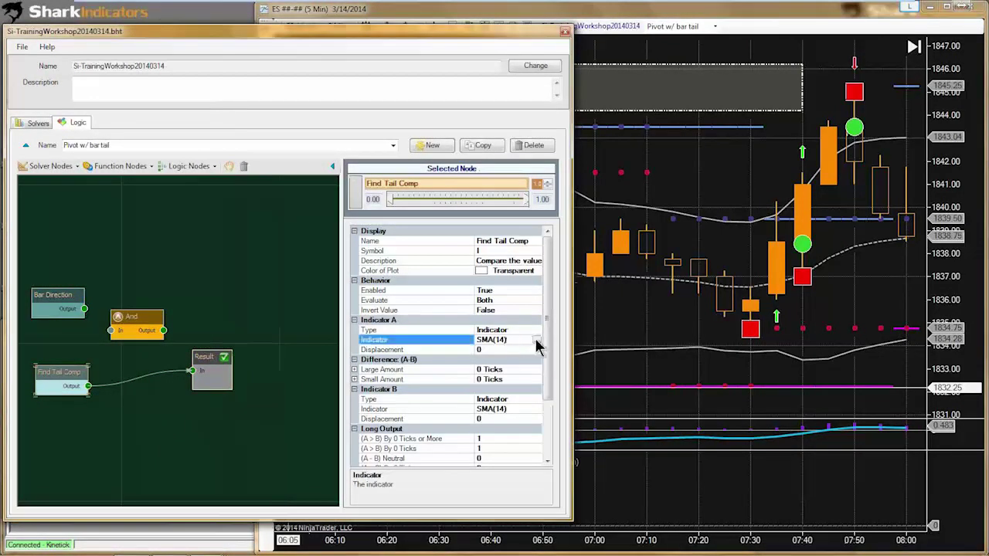
pyautogui.click(537, 341)
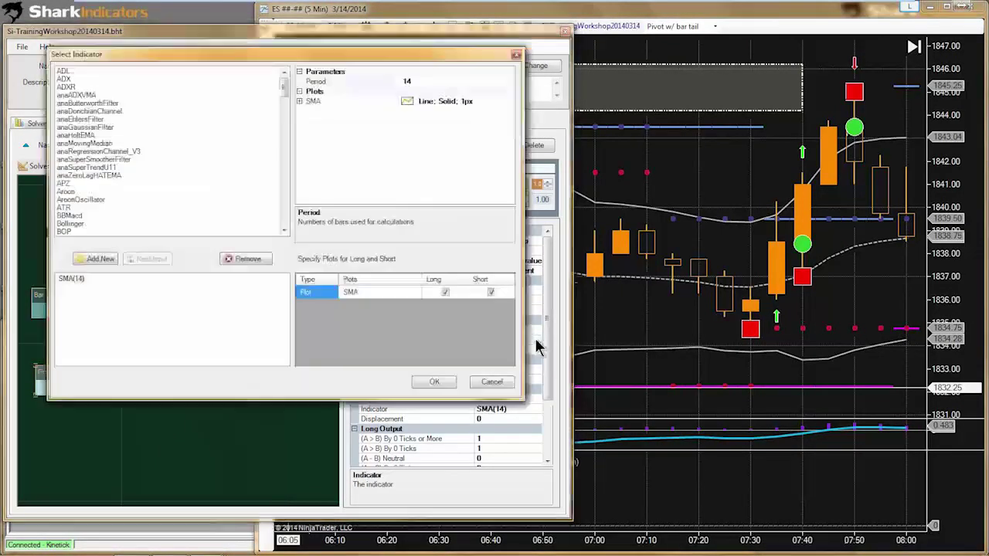
pyautogui.click(69, 216)
pyautogui.press('s')
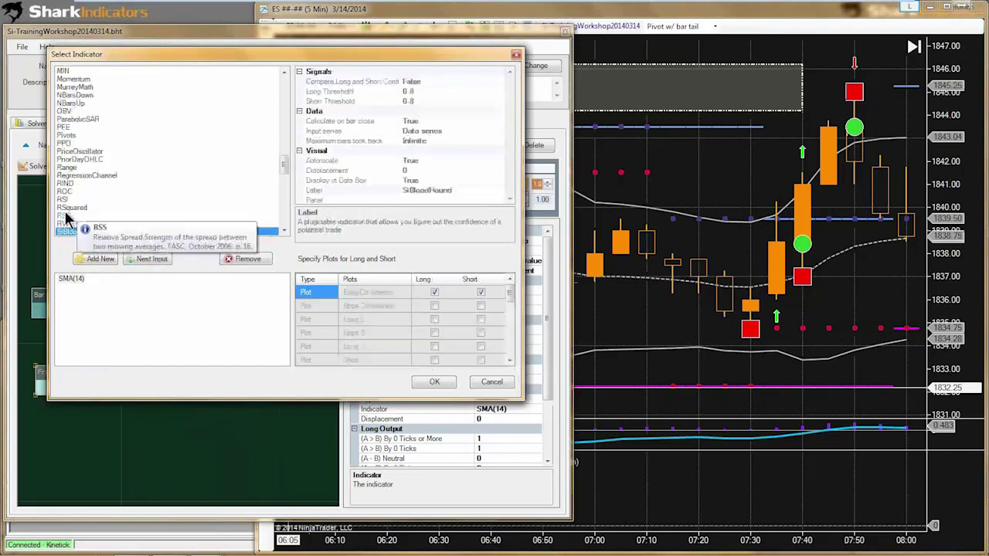
pyautogui.scroll(-1, 77, 222)
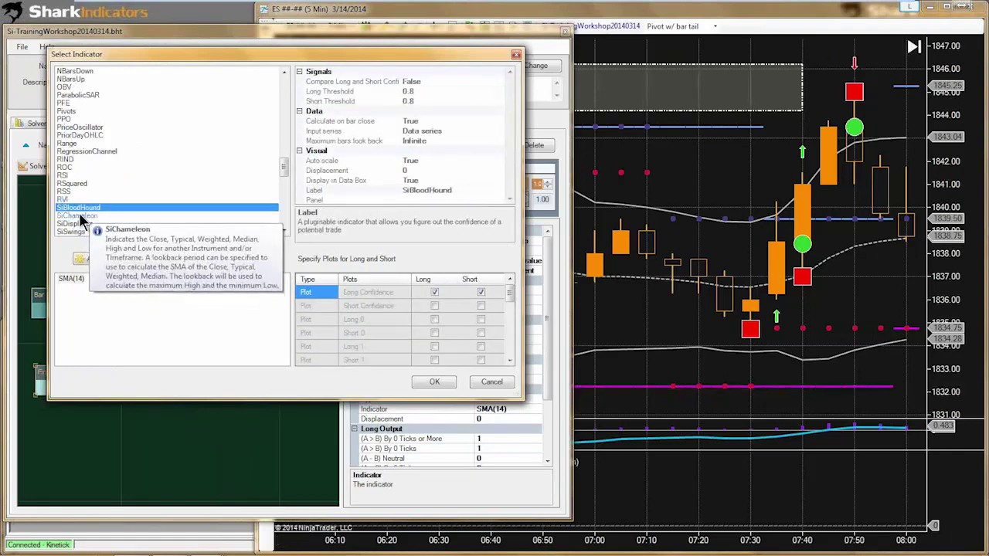
pyautogui.click(80, 217)
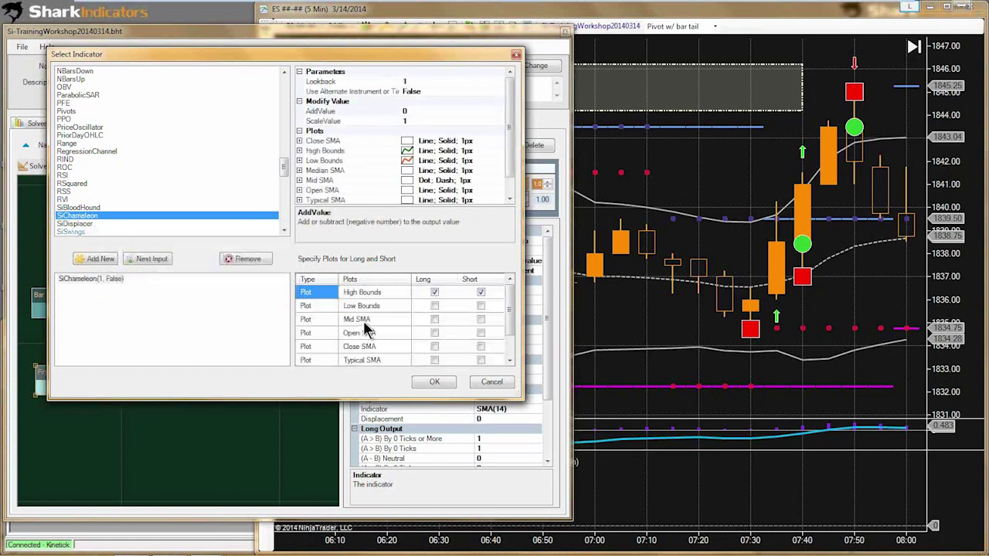
pyautogui.click(365, 336)
pyautogui.click(434, 333)
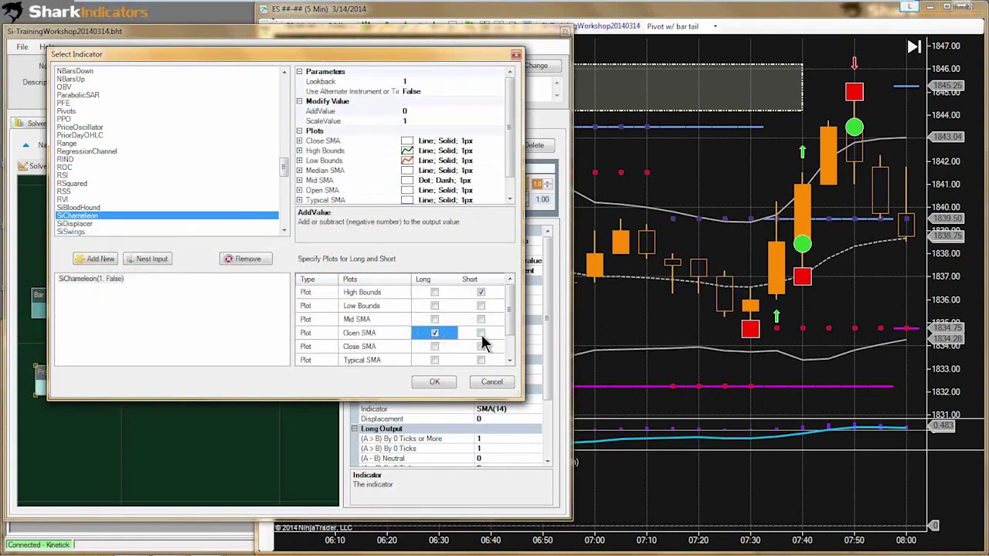
pyautogui.click(481, 335)
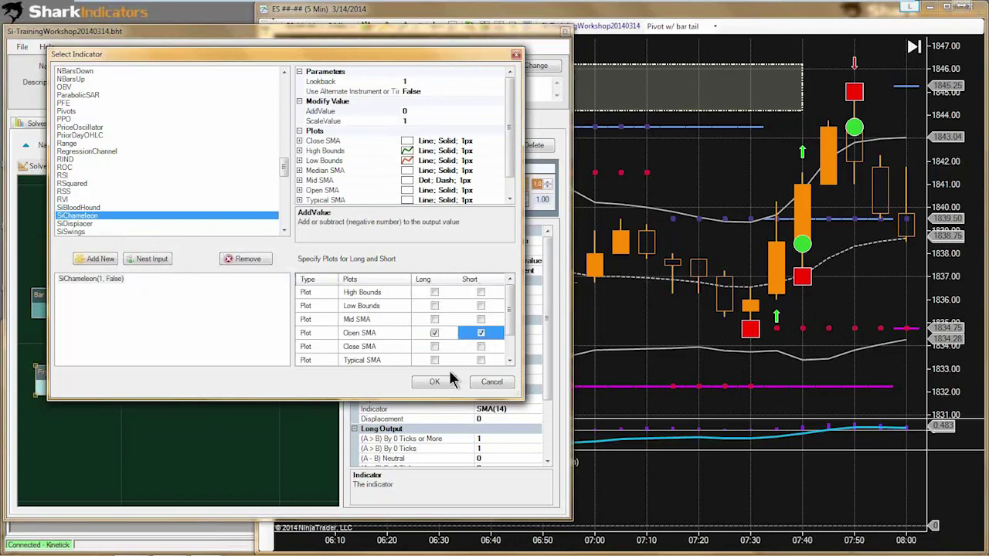
pyautogui.click(435, 382)
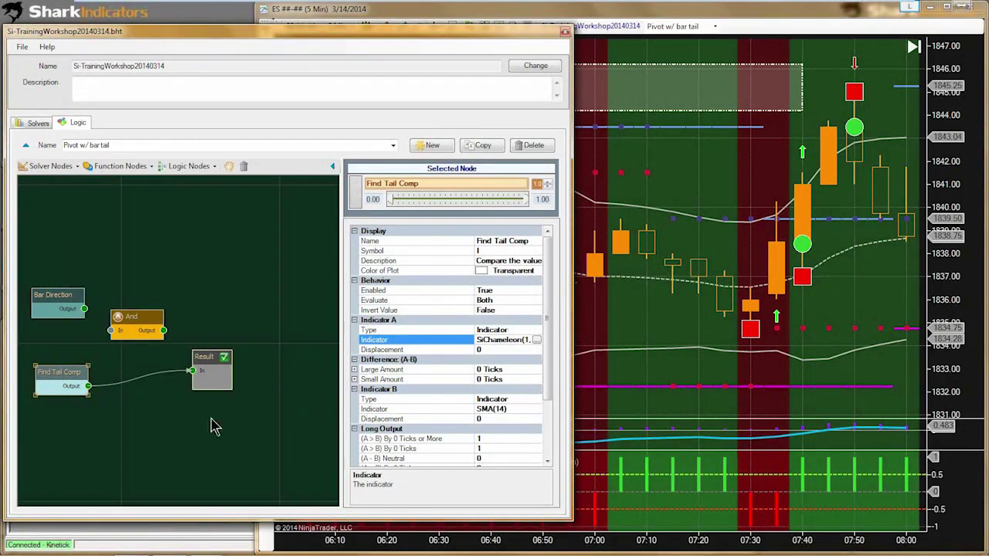
# Step: Set Indicator B to SiChameleon(1, False) with Low Bounds long and High Bounds short
pyautogui.click(487, 410)
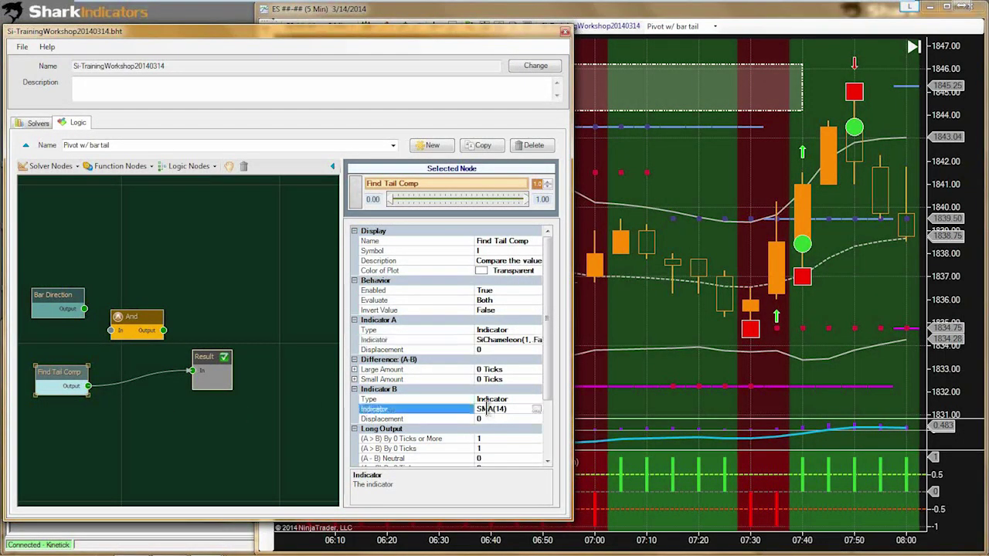
pyautogui.click(537, 409)
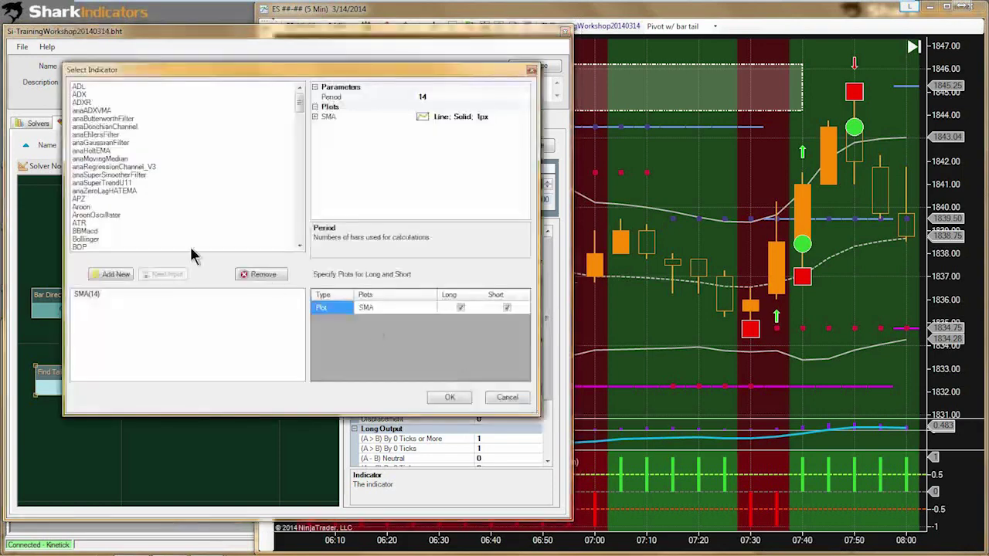
pyautogui.click(101, 215)
pyautogui.scroll(-10, 101, 224)
pyautogui.click(100, 241)
pyautogui.scroll(-1, 98, 235)
pyautogui.click(99, 231)
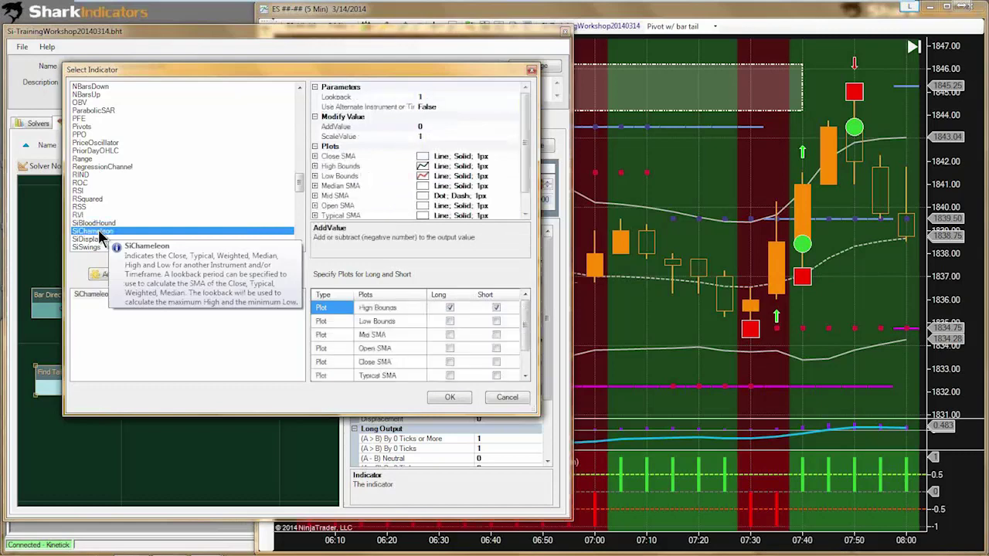
pyautogui.click(450, 323)
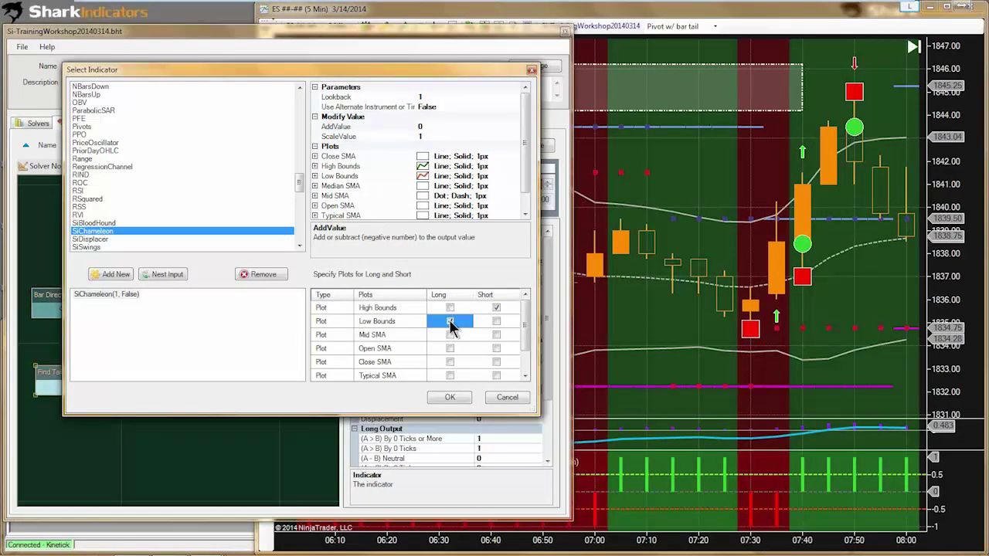
pyautogui.click(399, 312)
pyautogui.click(484, 306)
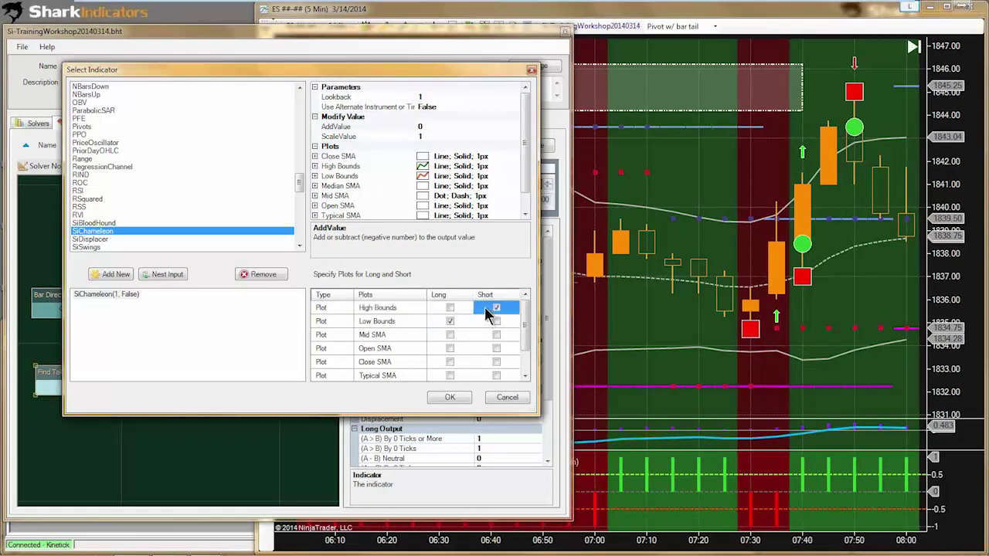
pyautogui.click(463, 393)
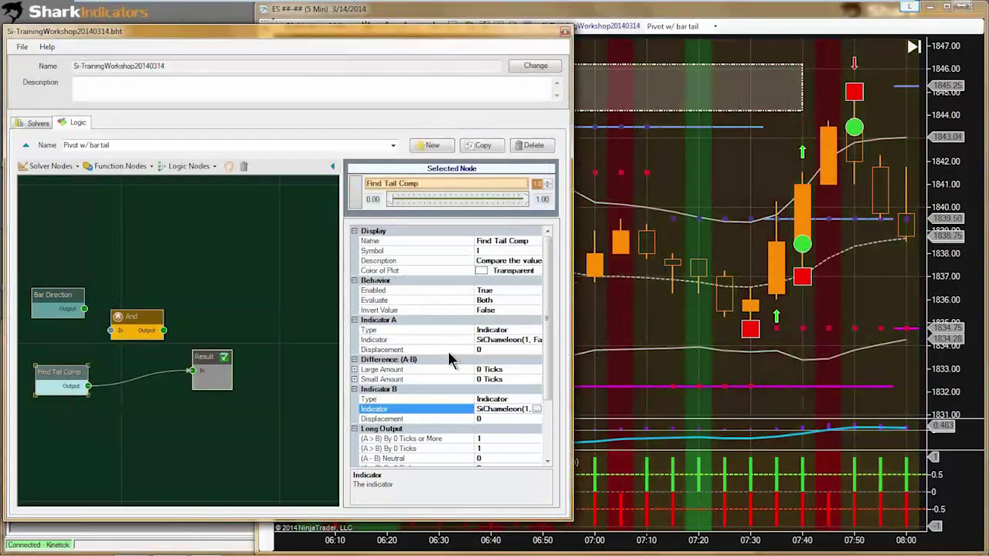
# Step: Bring the ES 5-minute chart forward and scroll to review the green and red signal bars
pyautogui.click(648, 321)
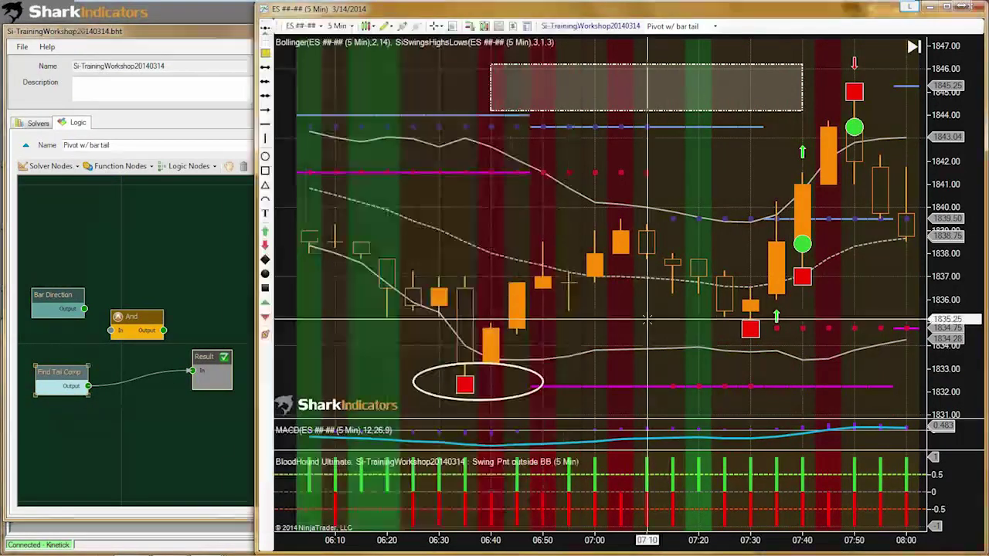
pyautogui.scroll(-3, 643, 347)
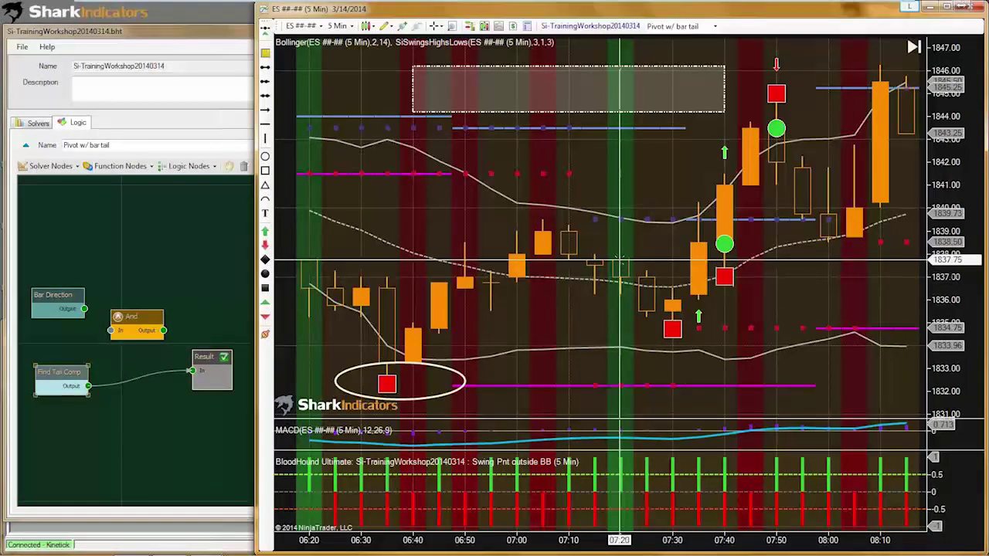
# Step: Reposition Bar Direction and And nodes, and wire Find Tail Comp into the And node
pyautogui.click(58, 302)
pyautogui.moveTo(58, 302); pyautogui.dragTo(62, 307)
pyautogui.moveTo(127, 319); pyautogui.dragTo(192, 370)
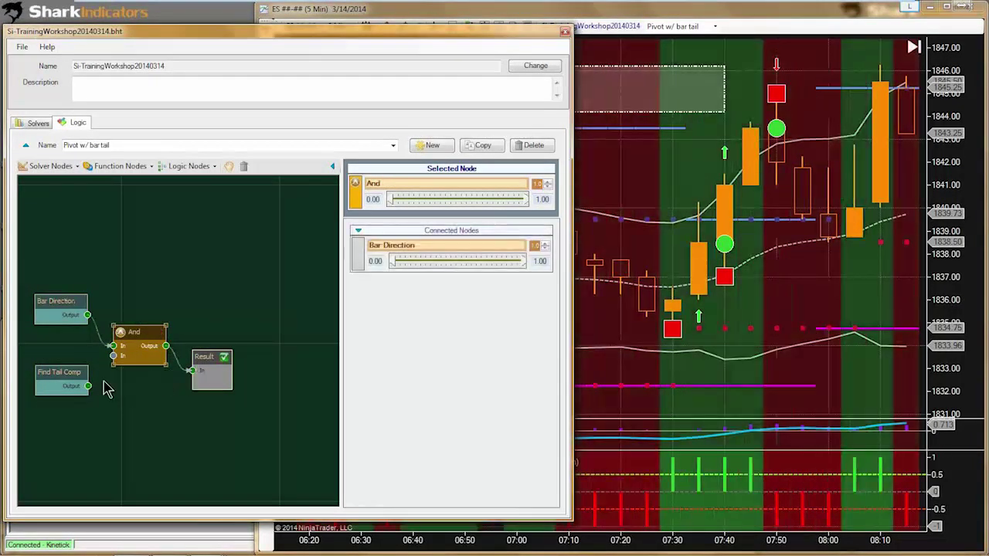
pyautogui.moveTo(88, 385); pyautogui.dragTo(114, 355)
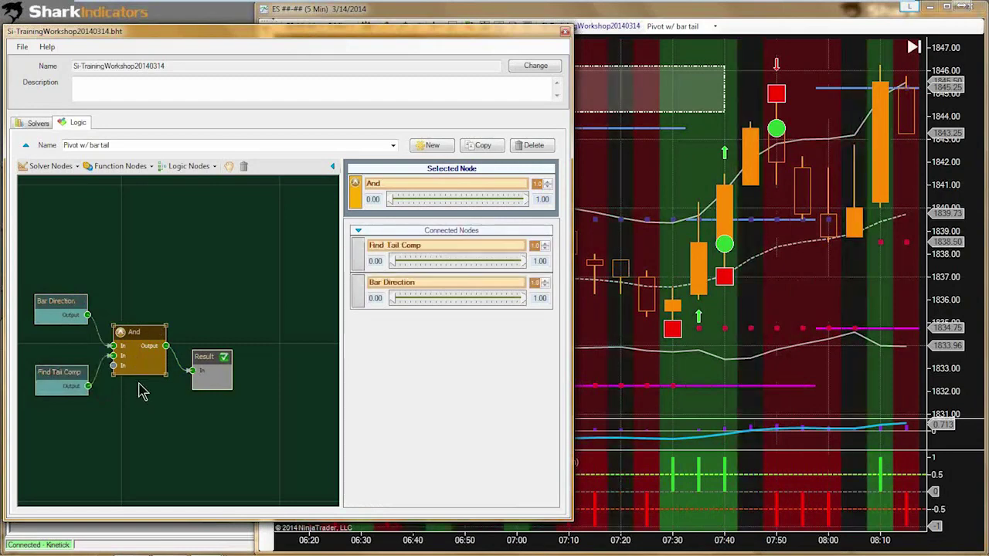
pyautogui.click(755, 377)
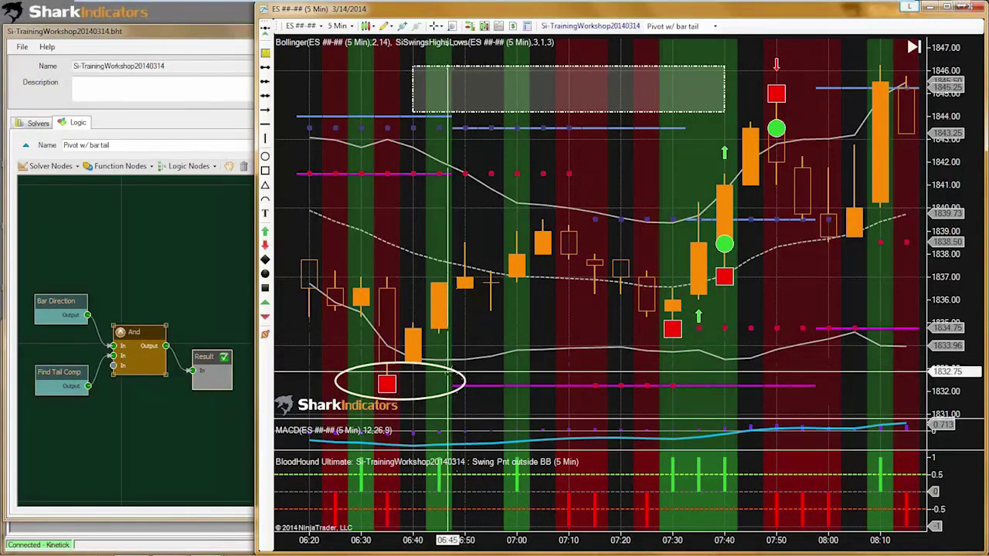
# Step: Delete the ellipse drawing and the red square marker beneath the 06:35 bar
pyautogui.click(448, 369)
pyautogui.press('Delete')
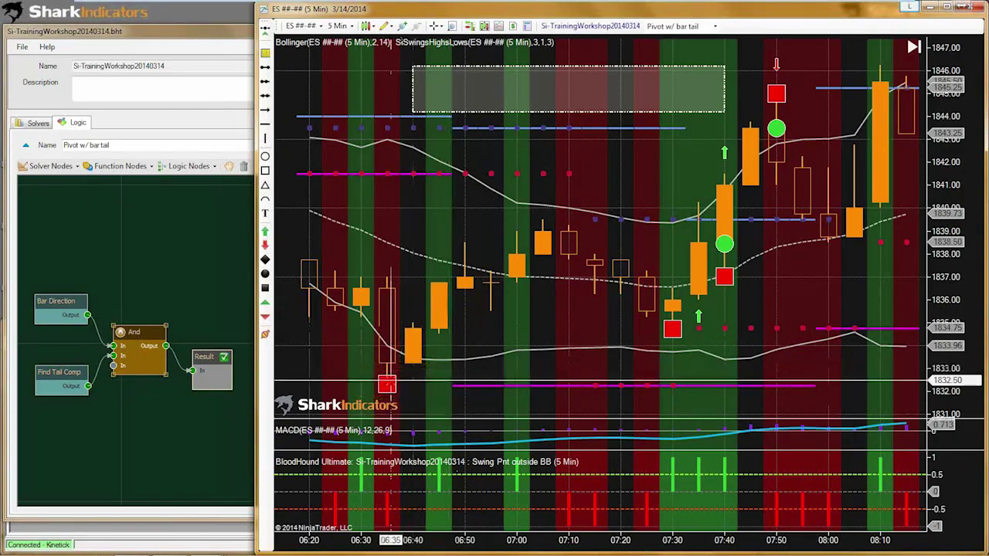
pyautogui.click(386, 384)
pyautogui.press('Delete')
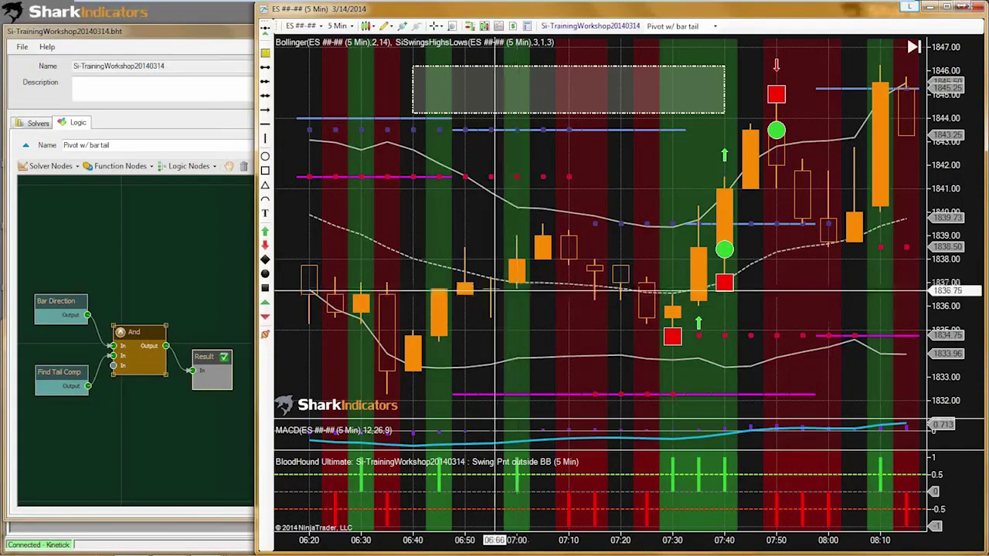
# Step: Set Find Tail Comp's Large Amount difference to 4 Ticks and return to the chart
pyautogui.click(62, 379)
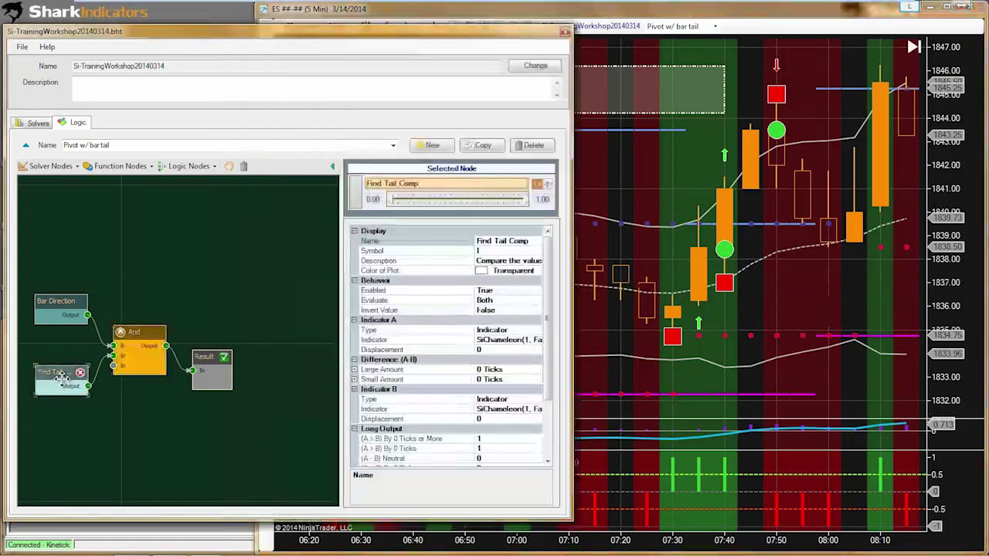
pyautogui.moveTo(62, 379); pyautogui.dragTo(60, 363)
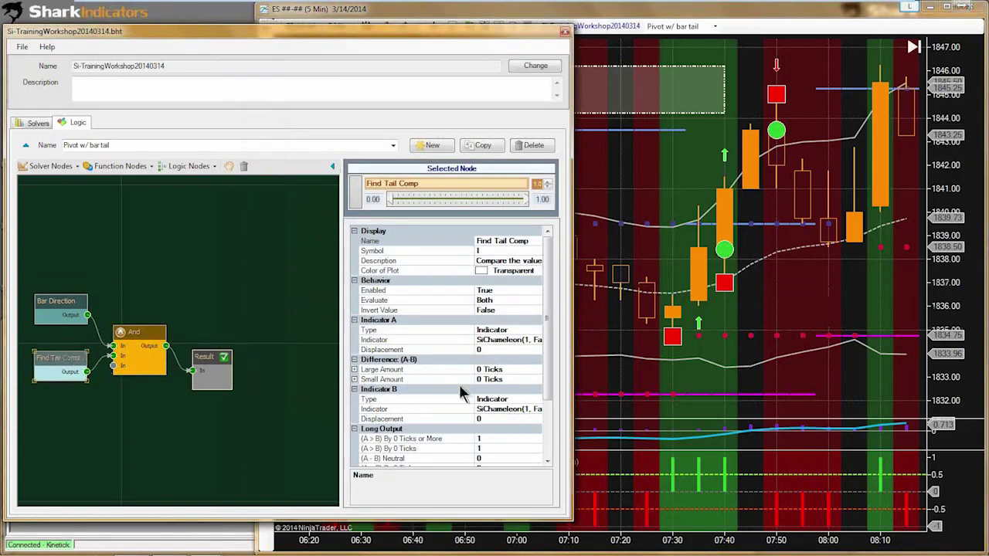
pyautogui.click(413, 368)
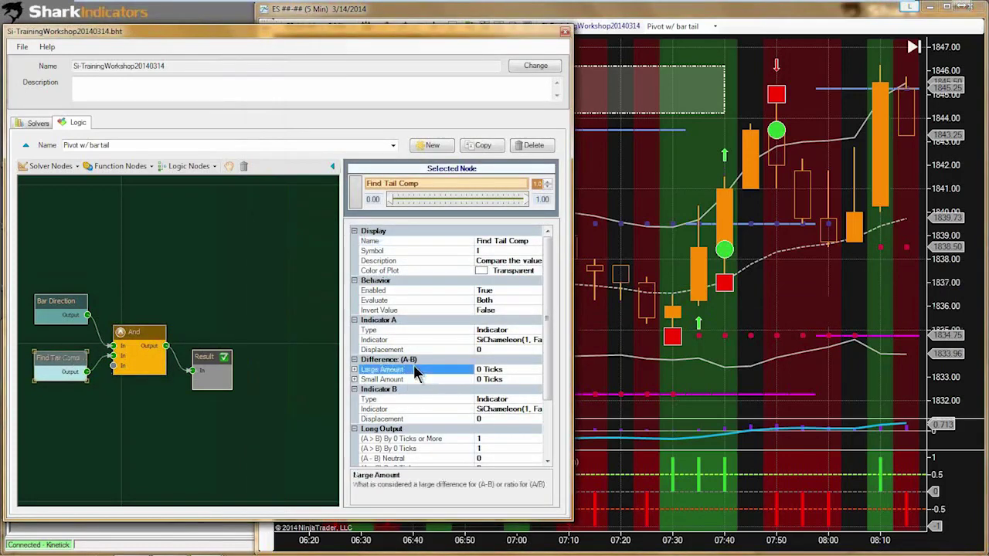
pyautogui.click(354, 369)
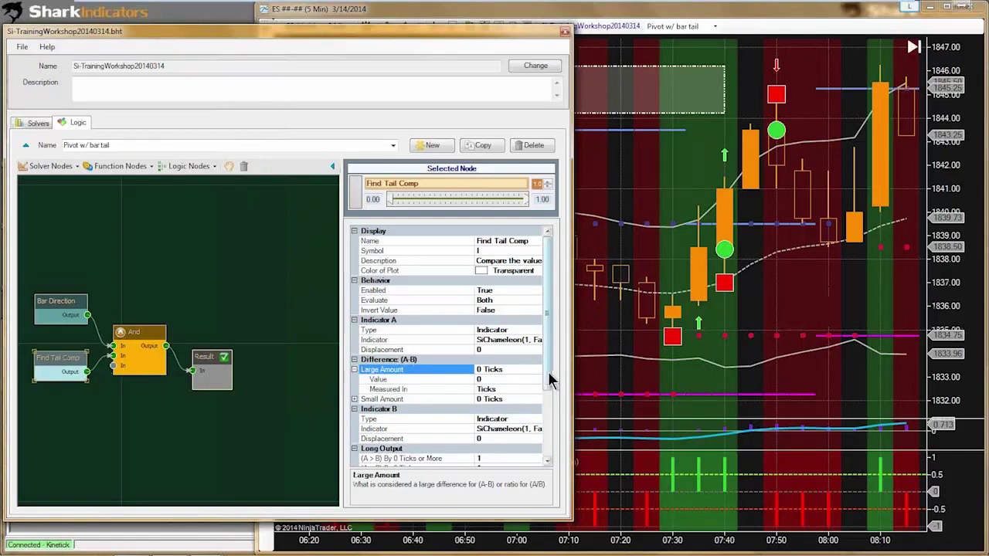
pyautogui.moveTo(548, 371); pyautogui.dragTo(549, 426)
pyautogui.click(485, 302)
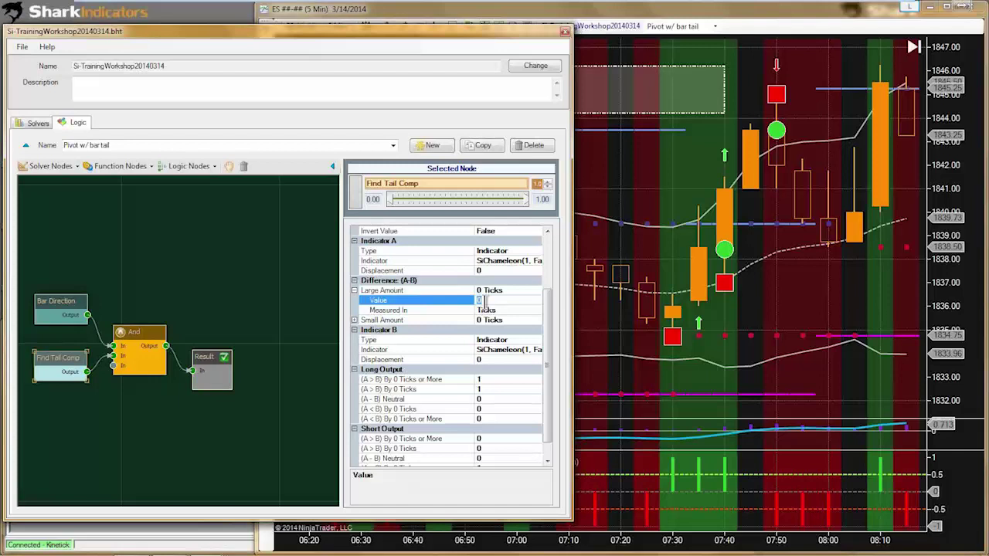
pyautogui.click(410, 291)
pyautogui.doubleClick(415, 291)
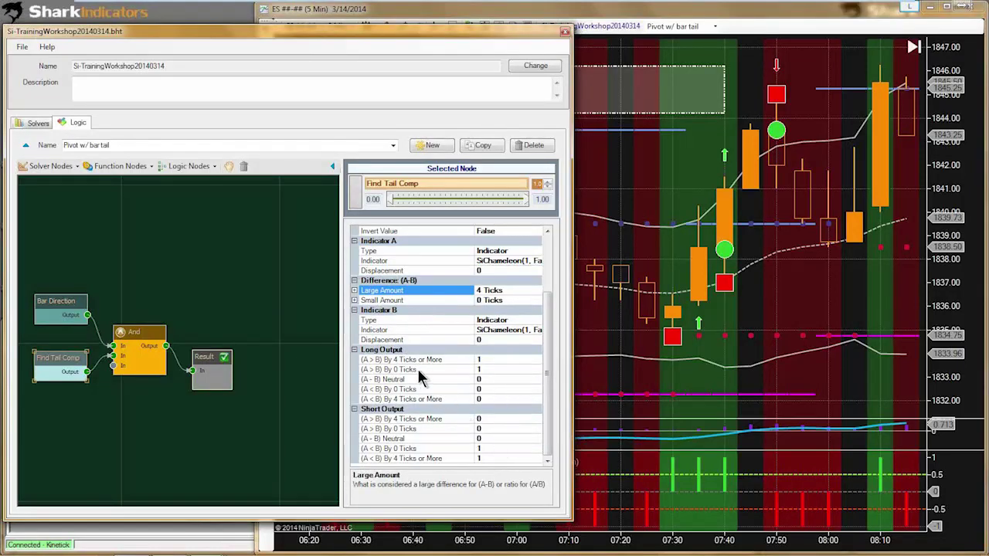
pyautogui.click(586, 334)
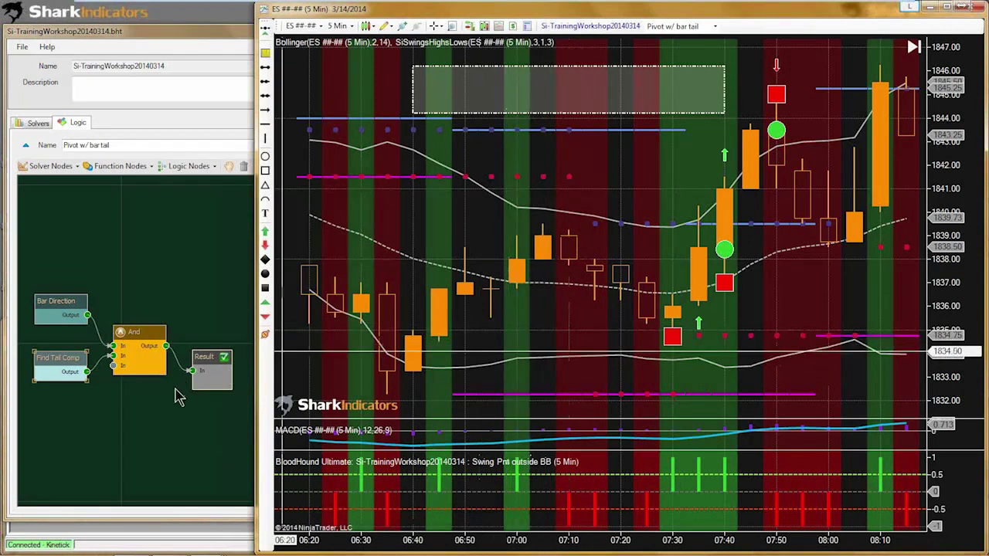
# Step: Review Find Tail Comp's Large Amount threshold, compared A/B indicators and long output settings
pyautogui.click(128, 409)
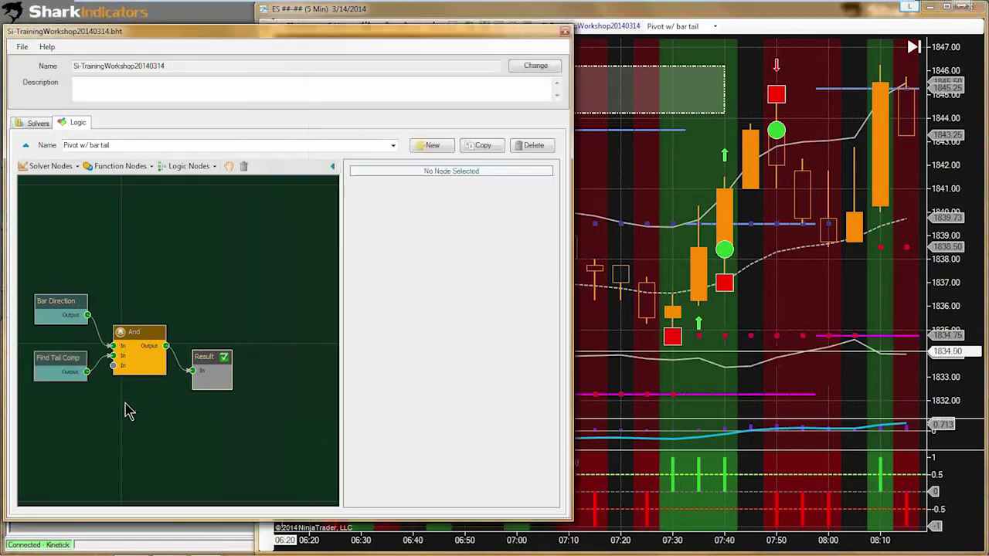
pyautogui.click(57, 358)
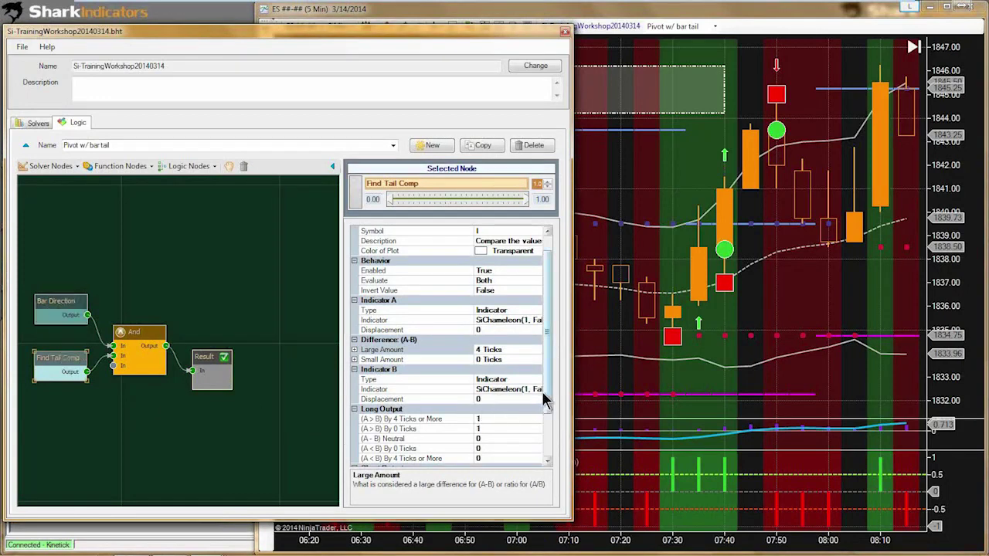
pyautogui.click(546, 421)
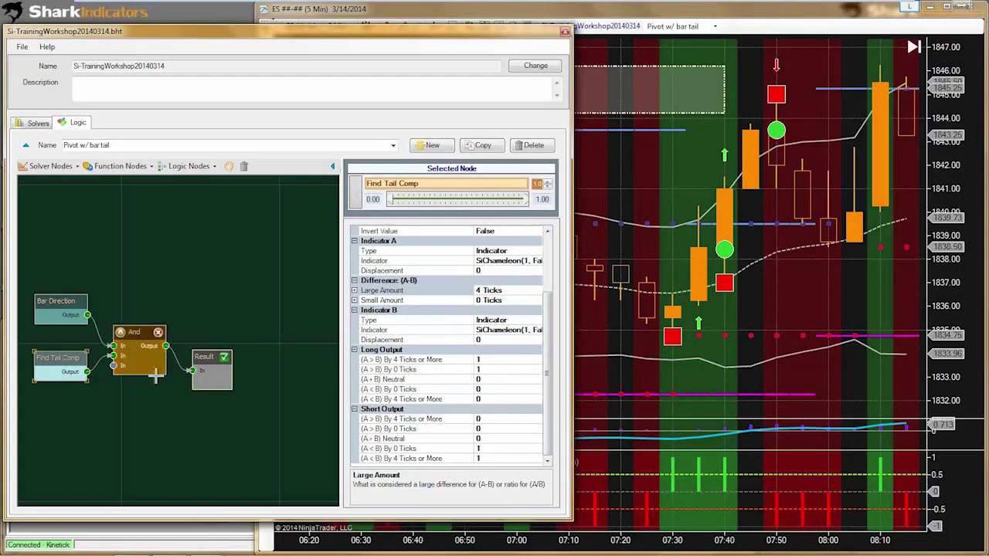
pyautogui.click(97, 366)
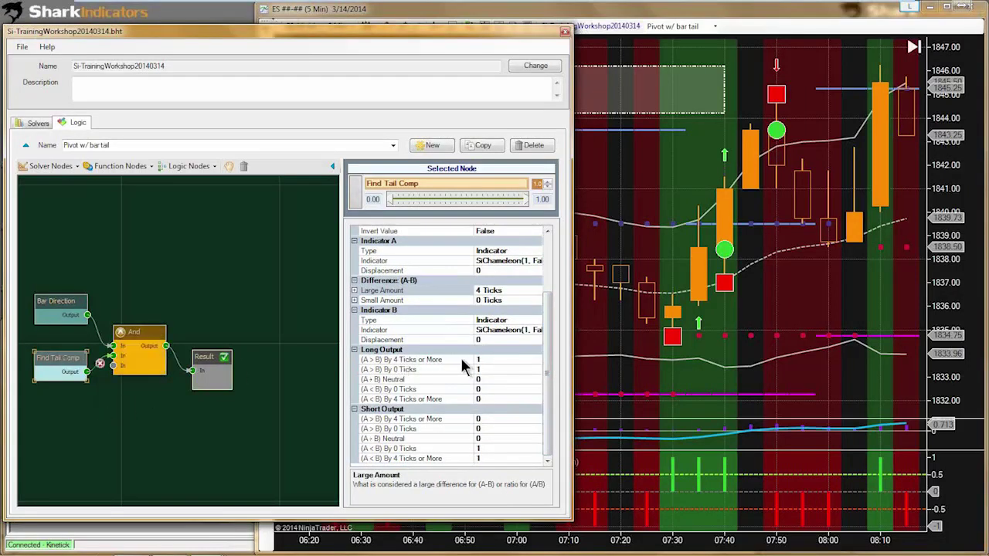
pyautogui.click(386, 291)
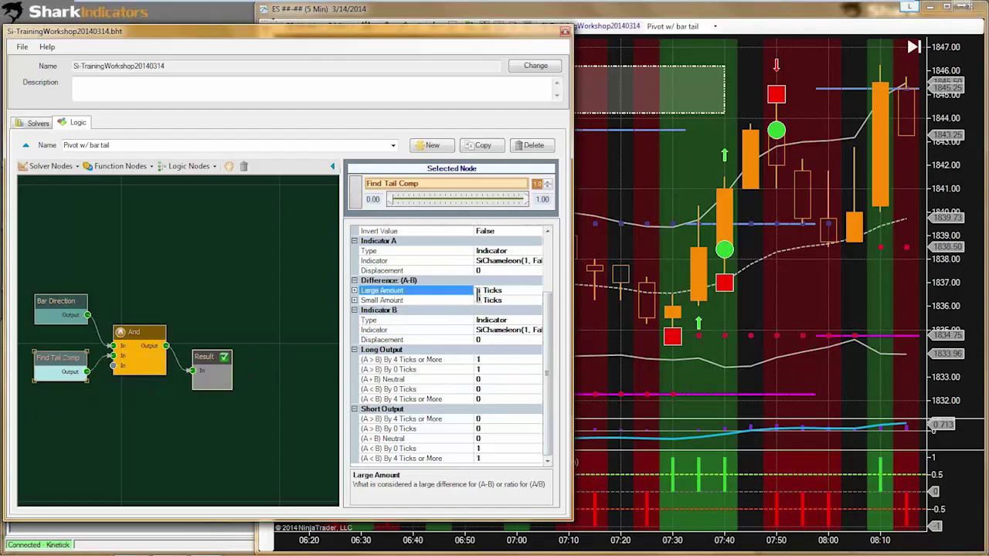
pyautogui.click(489, 369)
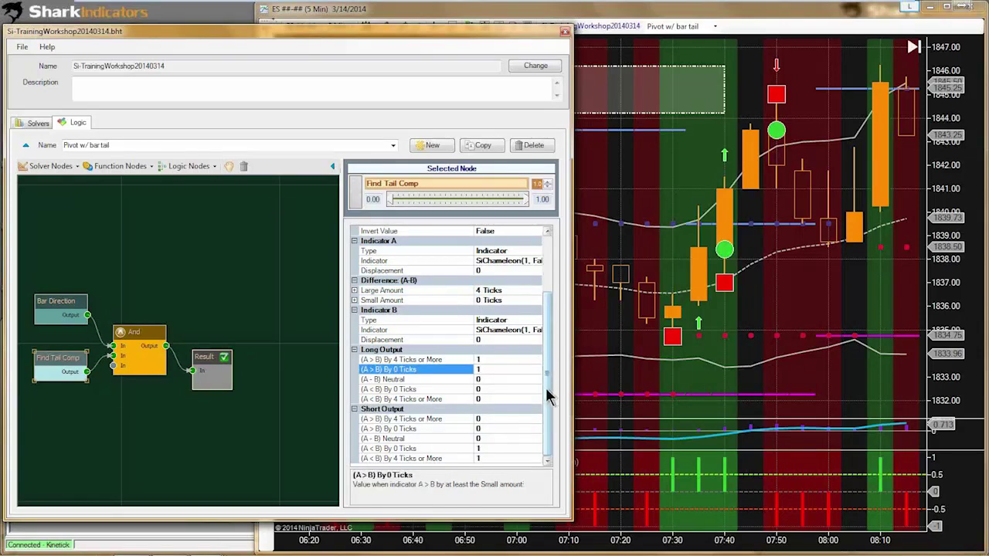
pyautogui.click(378, 360)
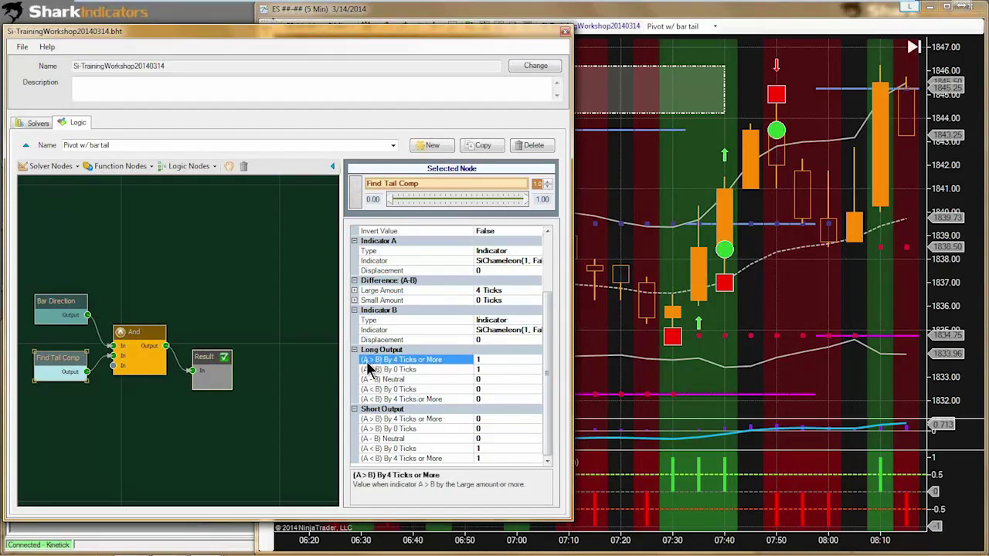
pyautogui.click(378, 261)
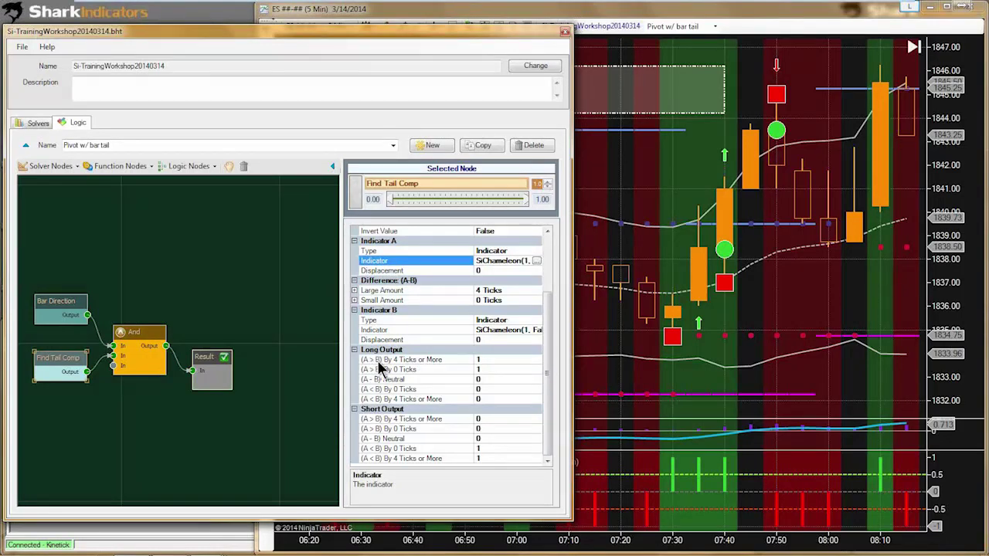
pyautogui.click(384, 330)
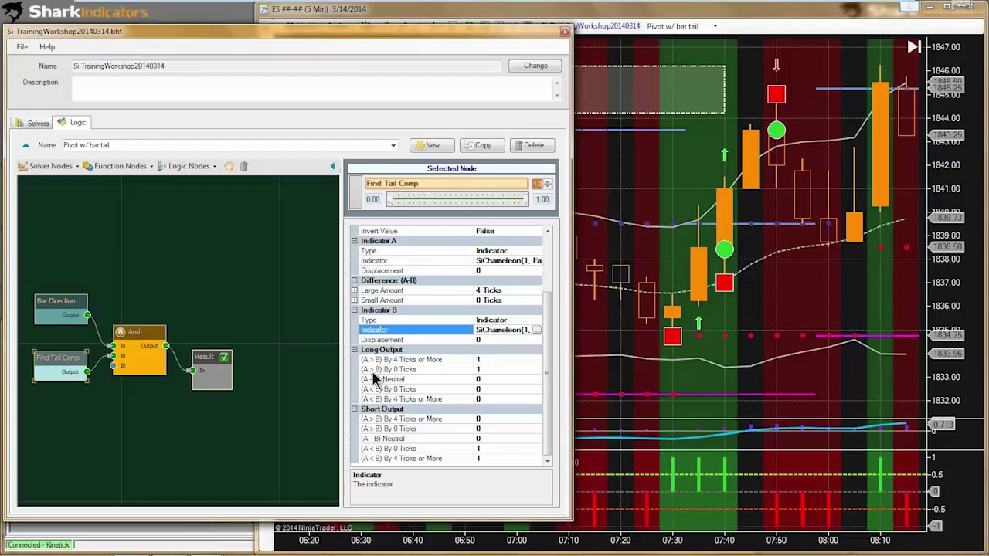
pyautogui.click(376, 371)
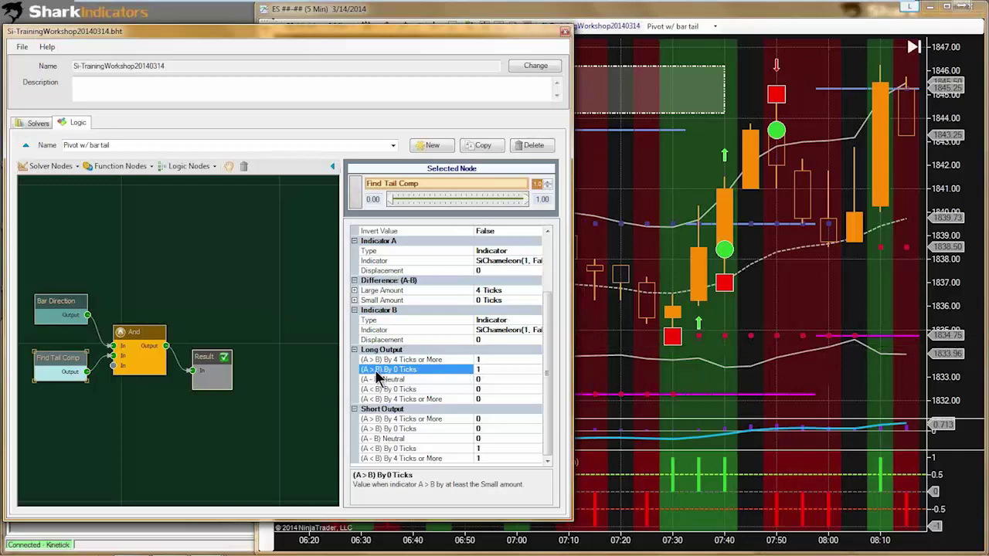
pyautogui.click(398, 360)
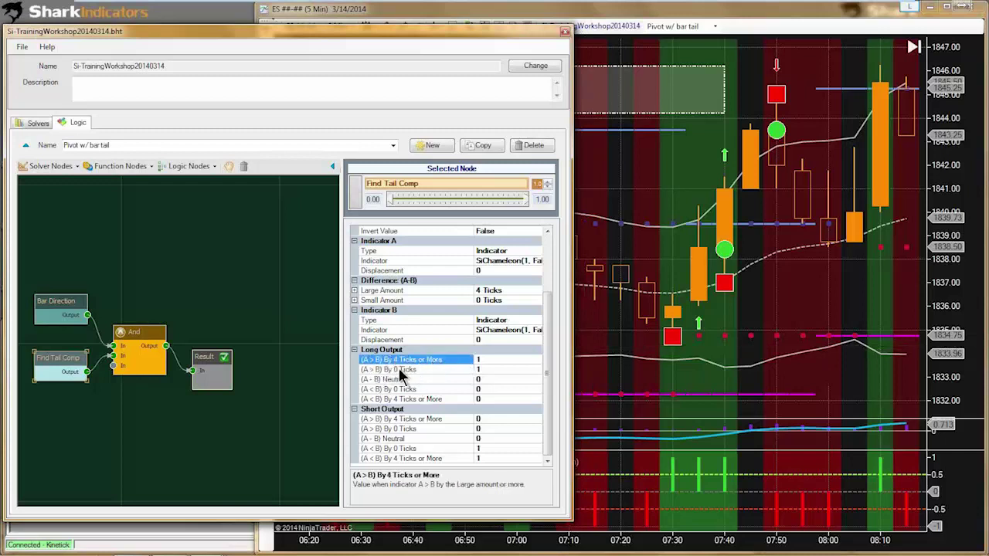
# Step: Set Find Tail Comp's 0-tick long and short outputs to 0, then view the chart
pyautogui.click(398, 370)
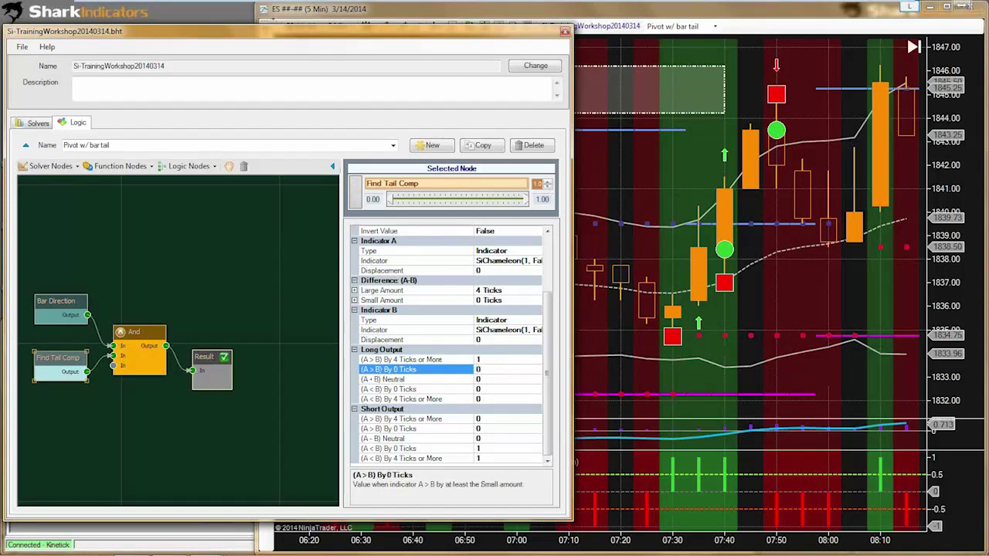
pyautogui.click(484, 446)
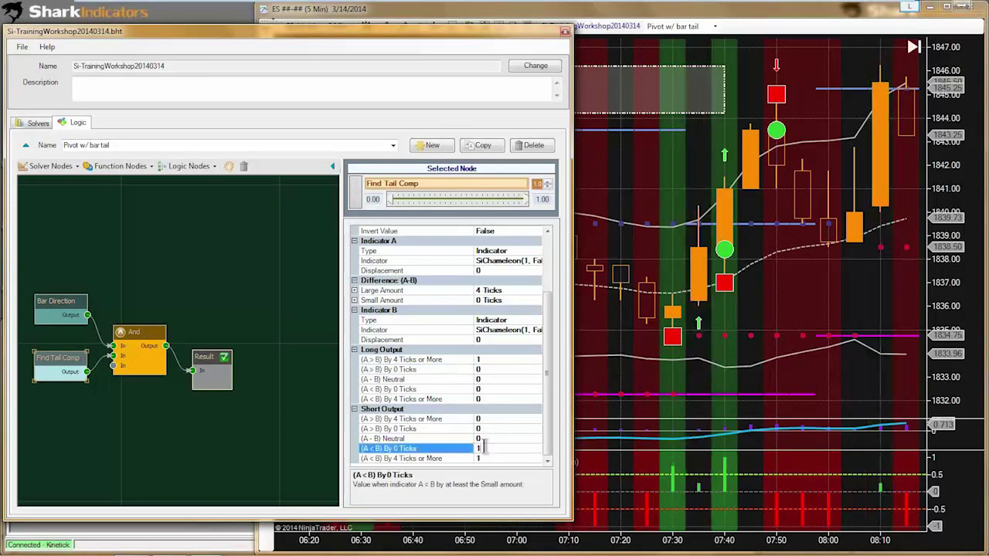
pyautogui.click(486, 438)
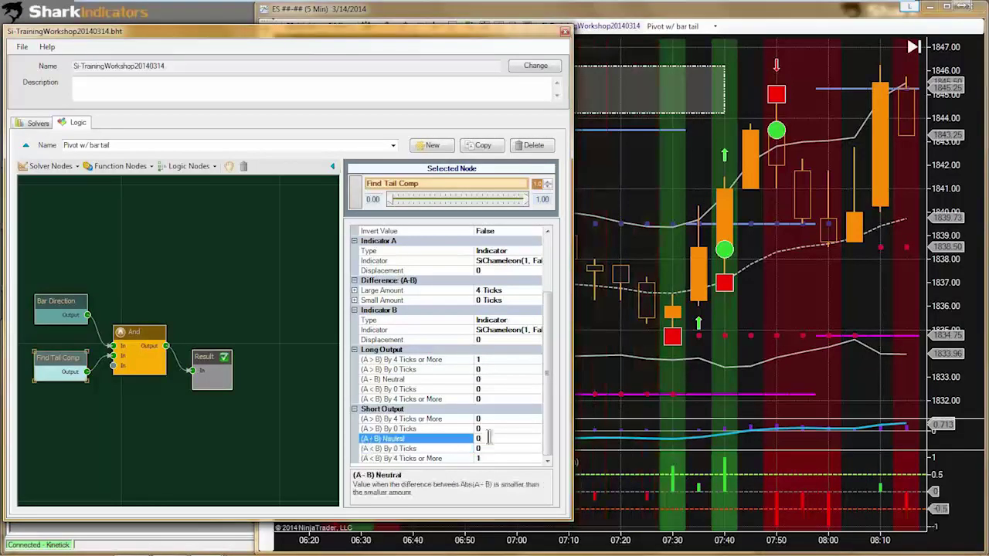
pyautogui.click(583, 335)
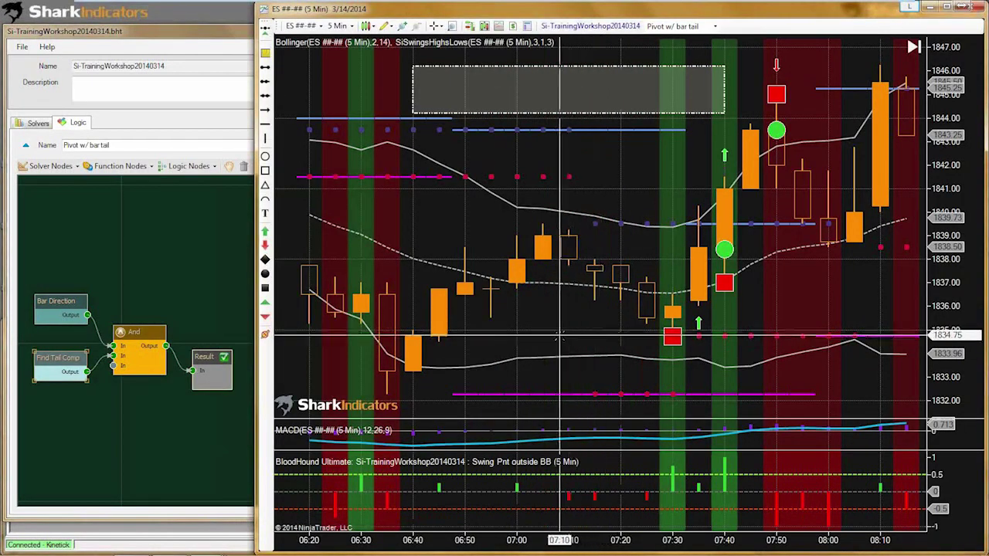
pyautogui.moveTo(558, 338); pyautogui.dragTo(452, 338)
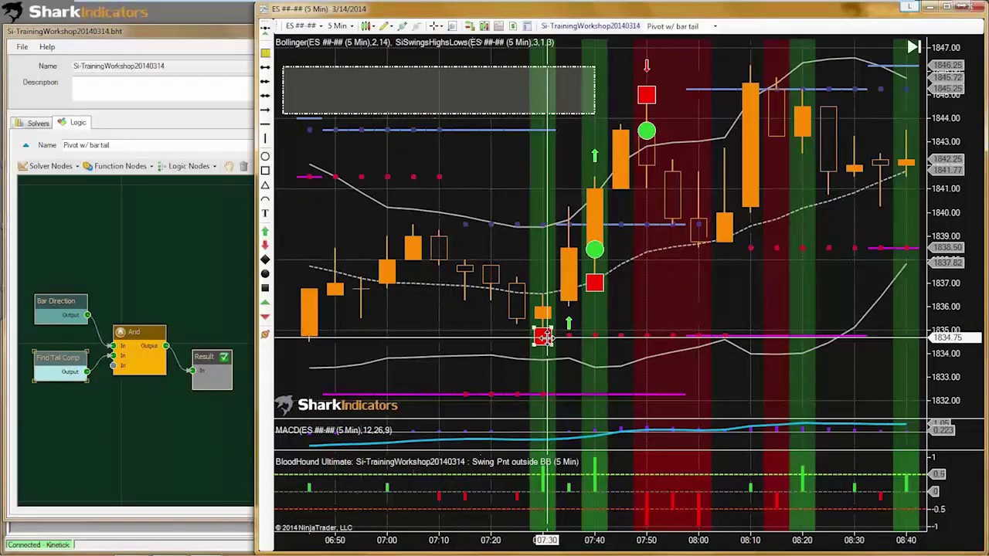
pyautogui.press('Delete')
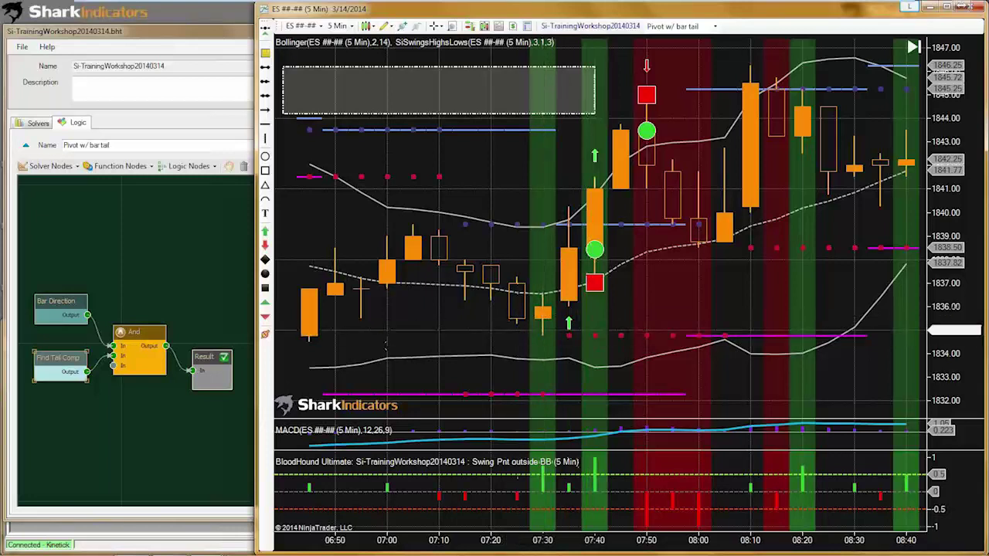
pyautogui.click(58, 357)
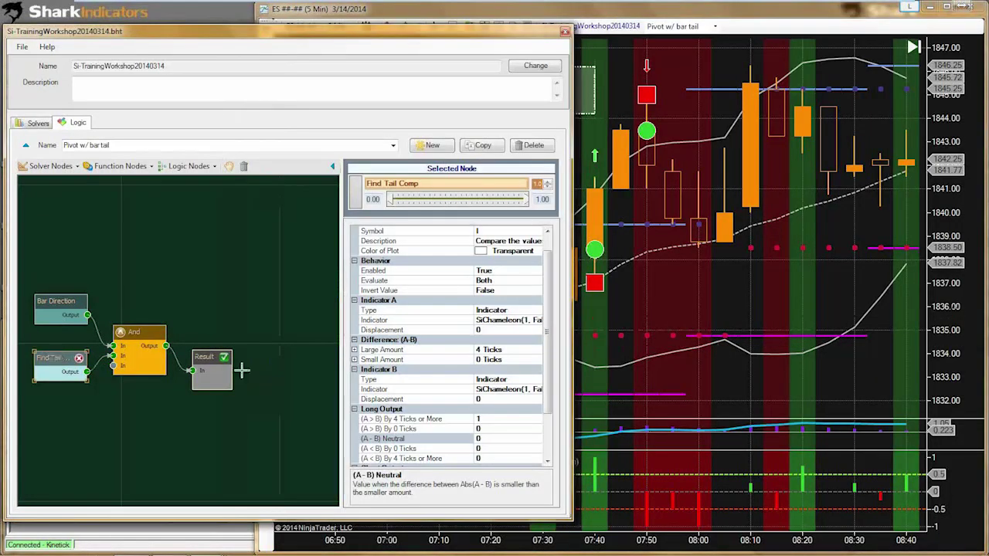
pyautogui.click(479, 349)
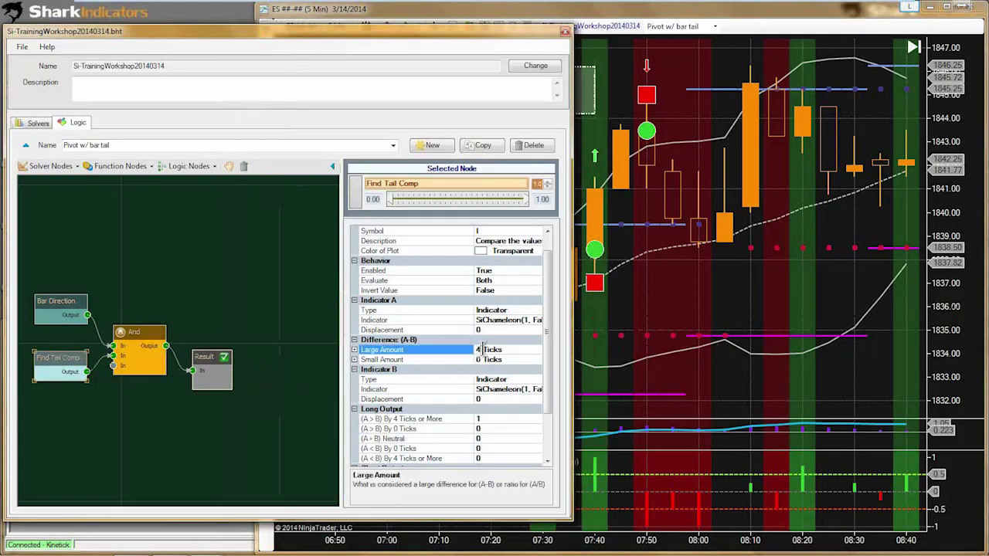
pyautogui.moveTo(545, 346); pyautogui.dragTo(550, 409)
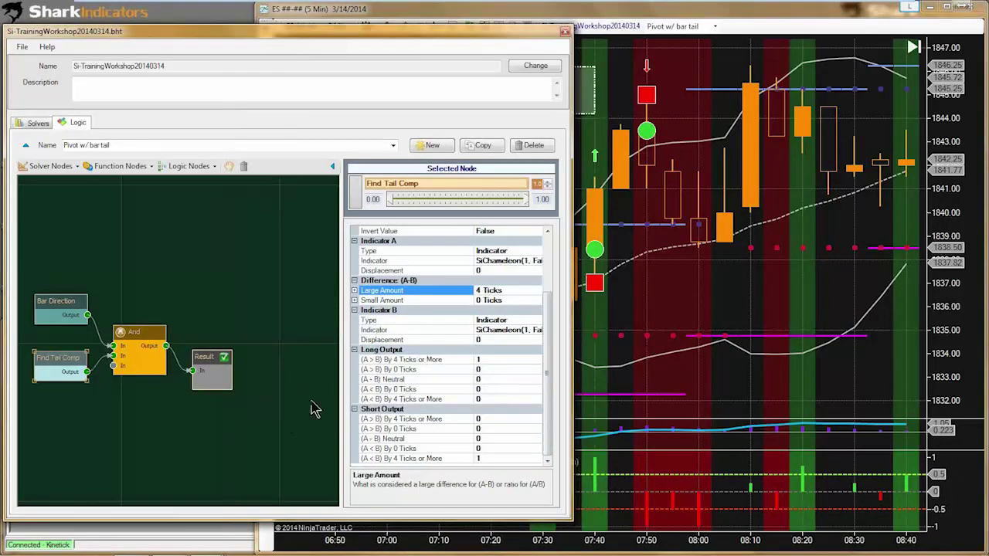
# Step: Nudge Bar Direction down and rename the And node to 'Bar w/ tail'
pyautogui.moveTo(62, 303); pyautogui.dragTo(61, 320)
pyautogui.click(137, 334)
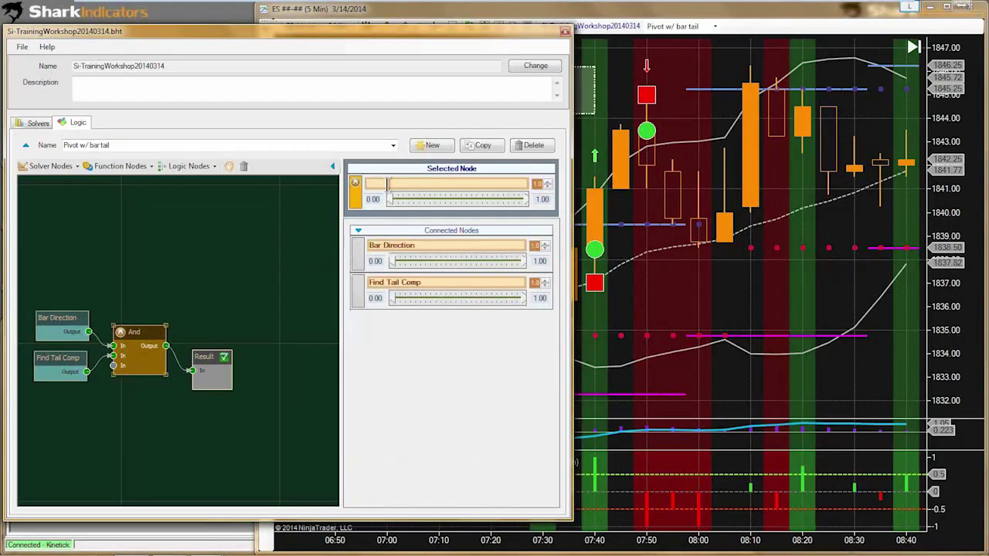
pyautogui.write('Bar w/ tail')
pyautogui.moveTo(144, 332)
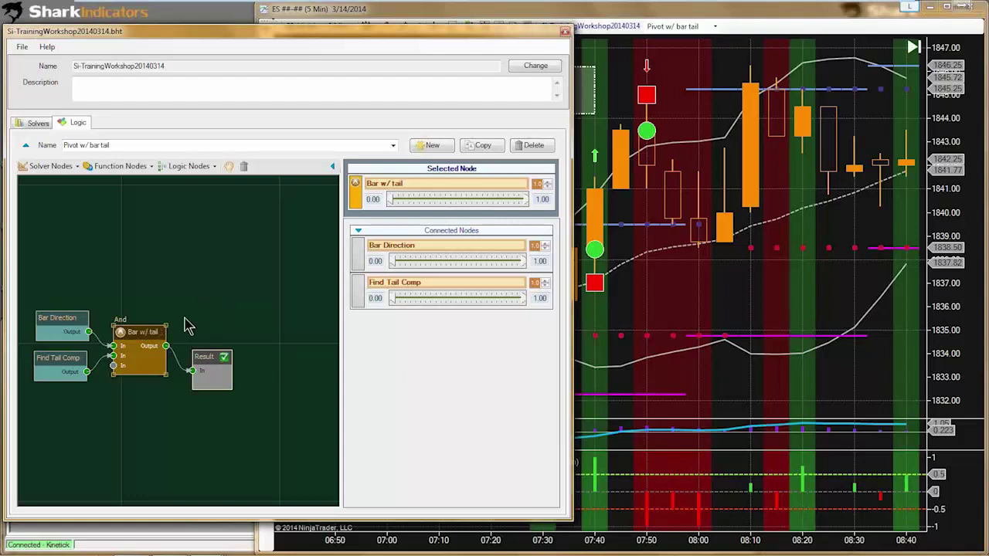
pyautogui.click(634, 159)
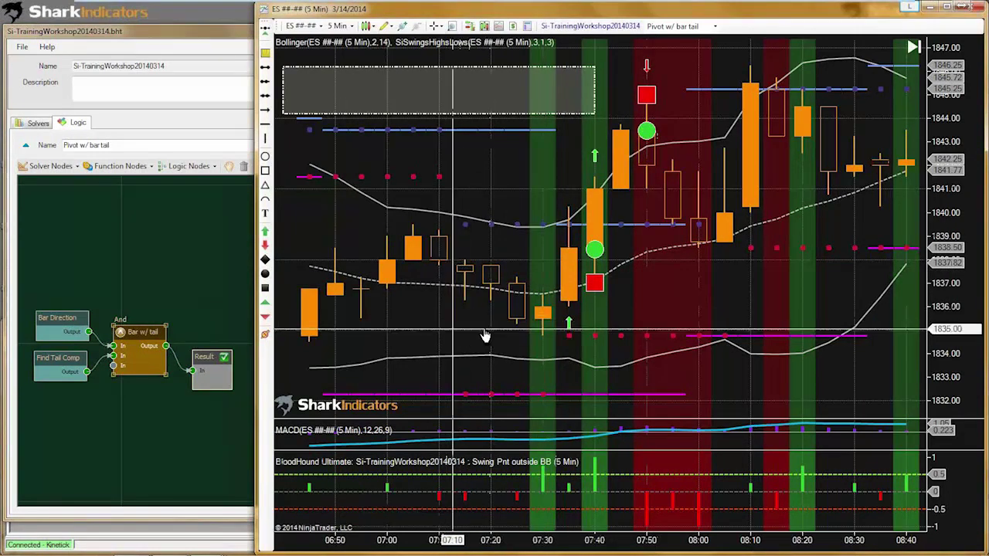
# Step: Pan the chart to earlier bars and shift the Result node right
pyautogui.moveTo(484, 334); pyautogui.dragTo(539, 334)
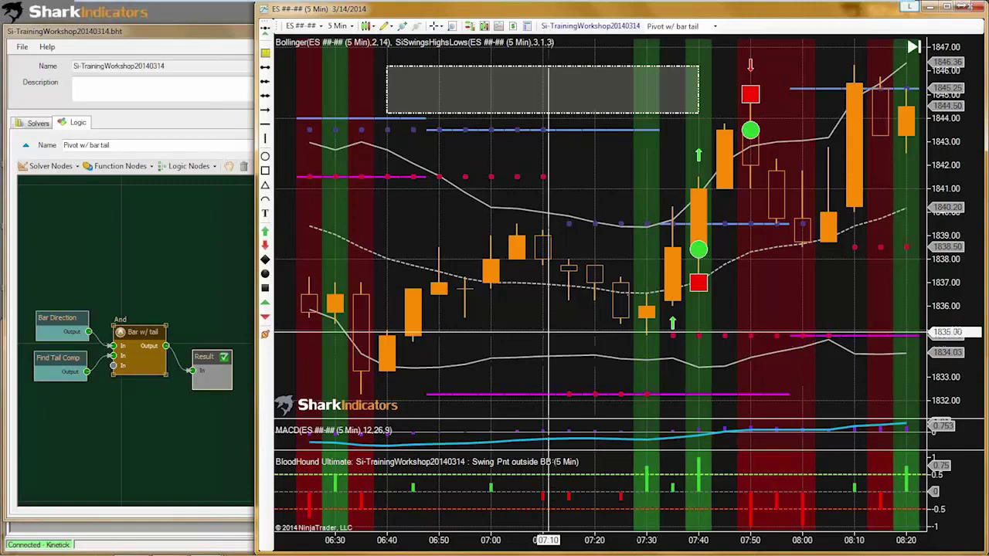
pyautogui.moveTo(202, 360); pyautogui.dragTo(218, 368)
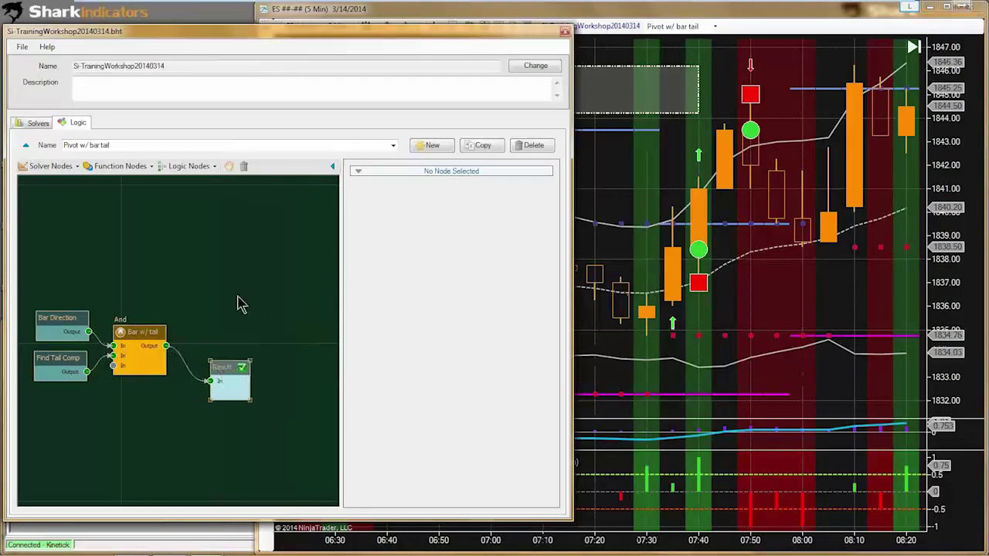
# Step: Add the existing Swing Tightest Slope solver and wire it into Bar w/ tail
pyautogui.click(68, 167)
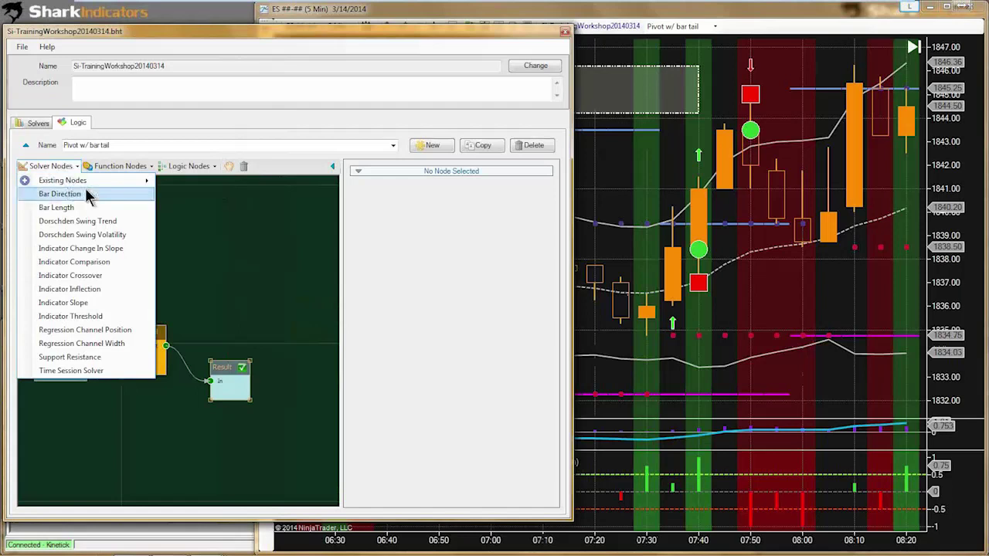
pyautogui.moveTo(83, 182)
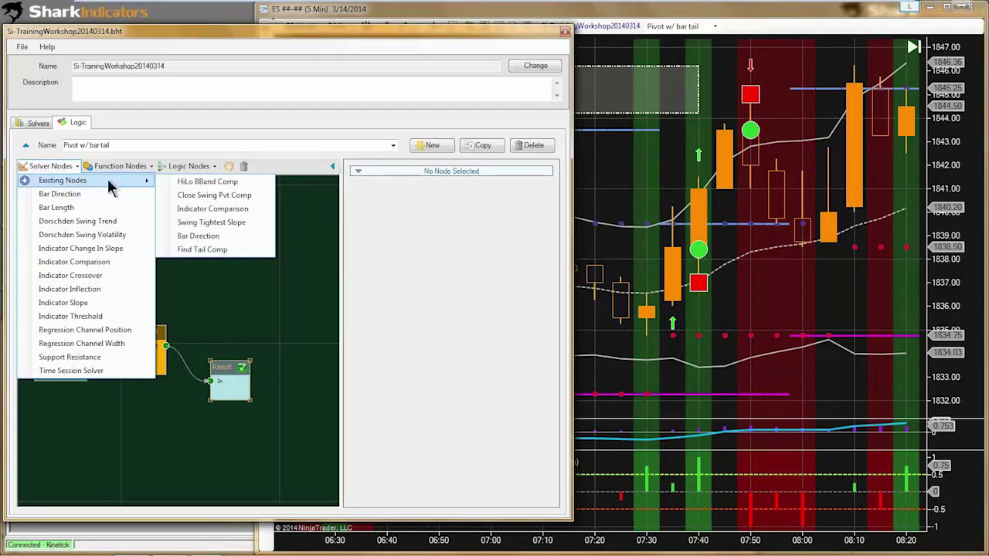
pyautogui.click(209, 222)
pyautogui.moveTo(212, 346); pyautogui.dragTo(126, 424)
pyautogui.moveTo(223, 367); pyautogui.dragTo(243, 371)
pyautogui.moveTo(115, 437); pyautogui.dragTo(119, 374)
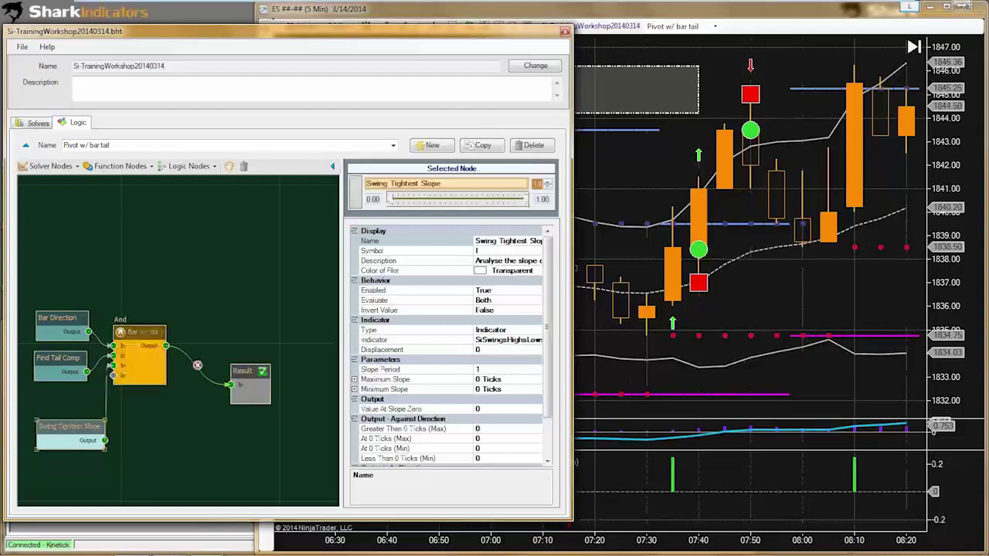
# Step: Check the thinned chart signals, then reselect Find Tail Comp in the editor
pyautogui.click(769, 333)
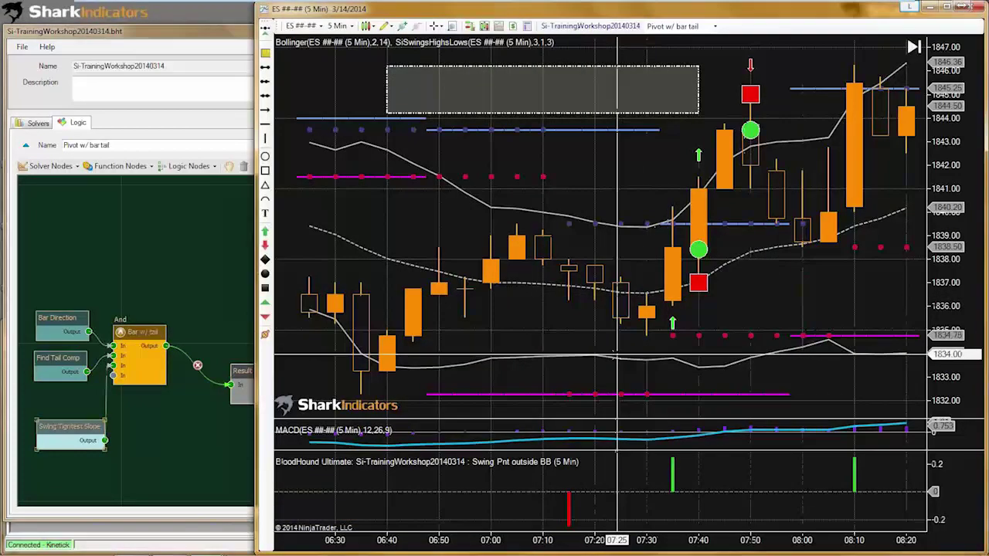
pyautogui.scroll(-3, 617, 354)
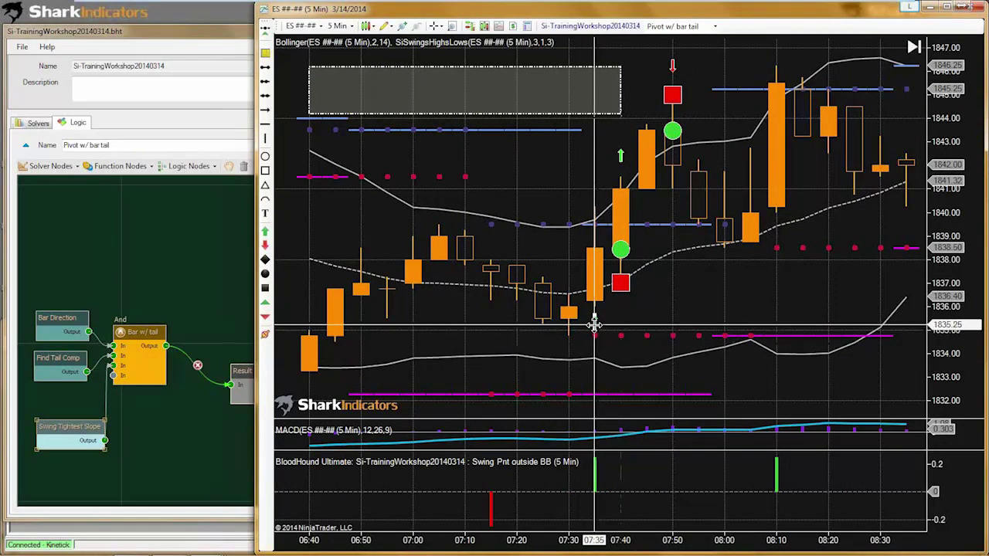
pyautogui.click(68, 359)
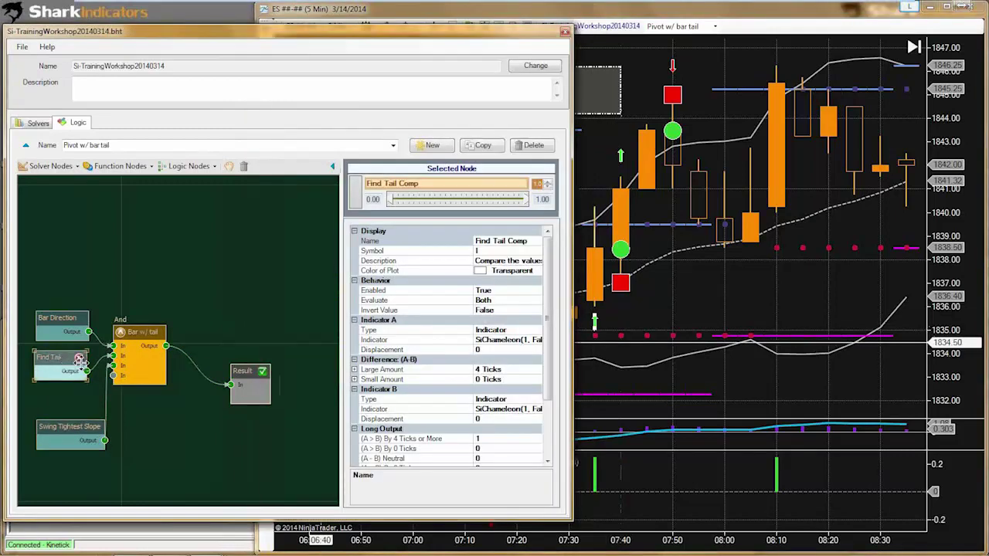
# Step: Set Find Tail Comp's Large Amount to 0 Ticks and check the chart
pyautogui.click(480, 370)
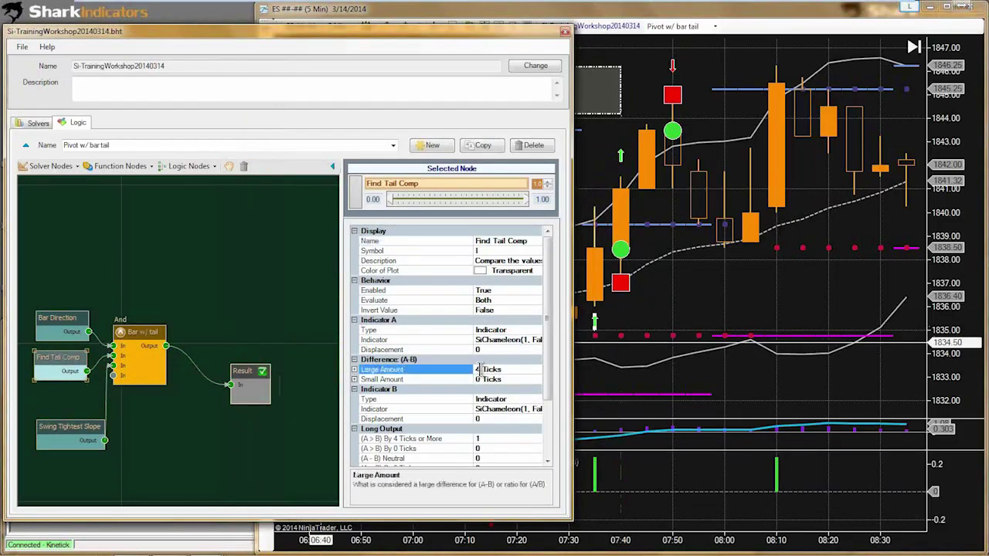
pyautogui.click(479, 370)
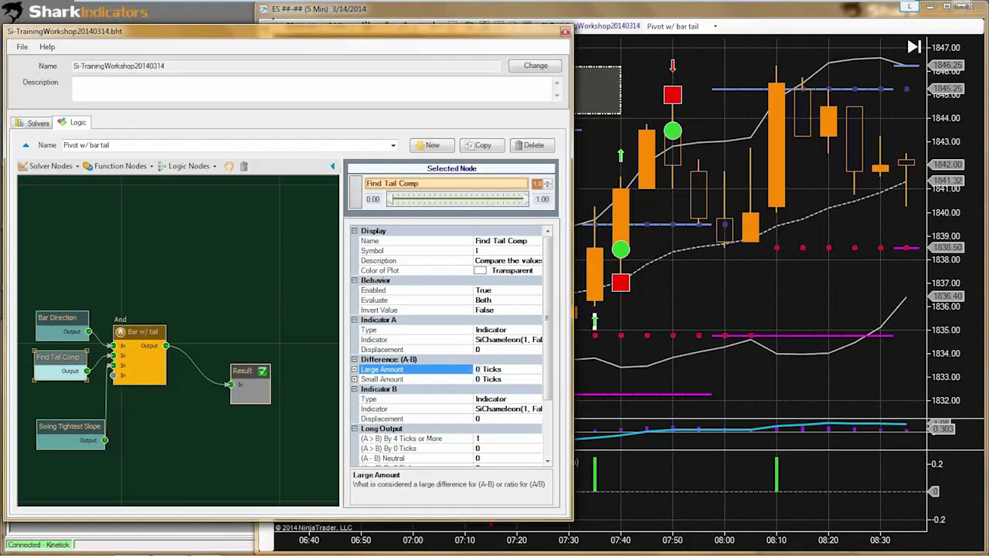
pyautogui.click(663, 313)
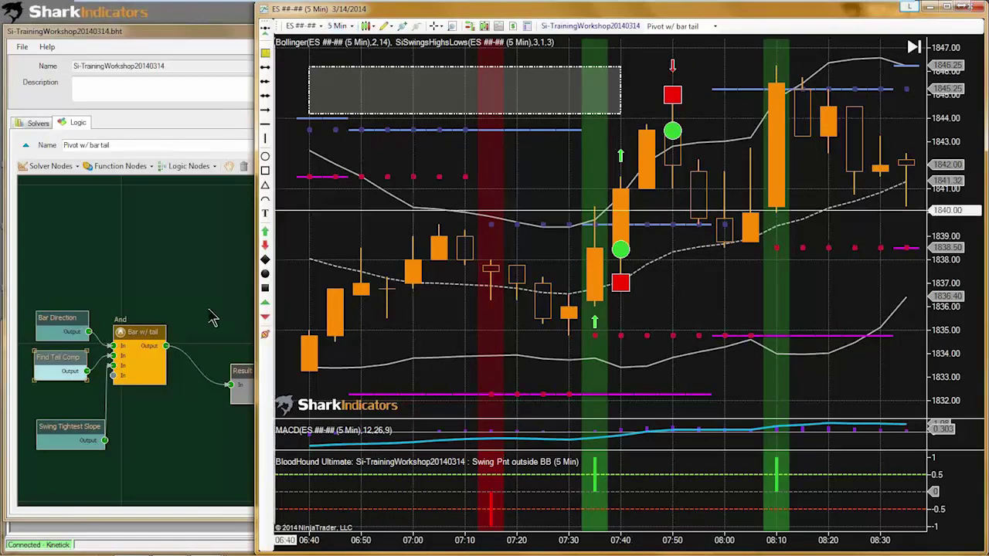
# Step: Delete the Swing Tightest Slope node and view the recalculated chart signals
pyautogui.click(71, 427)
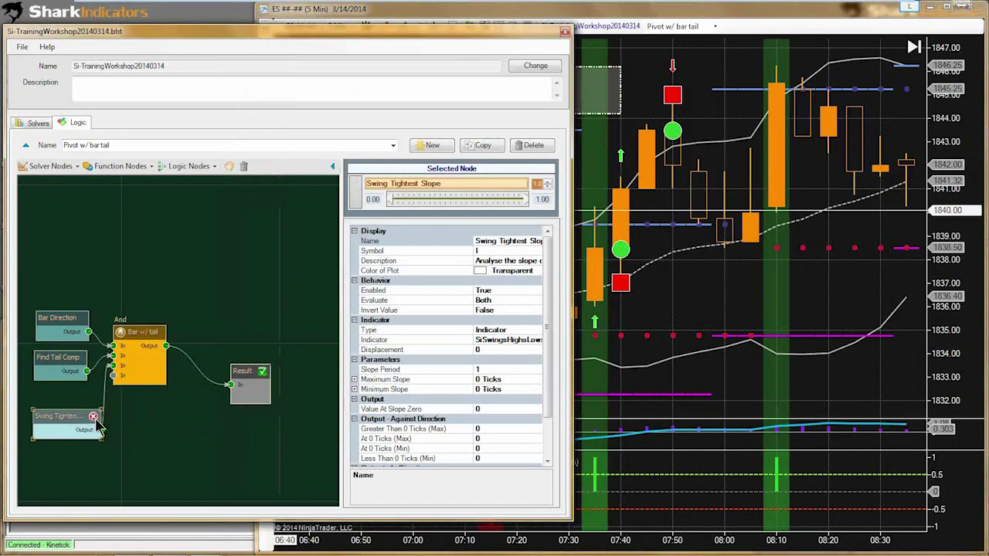
pyautogui.click(93, 417)
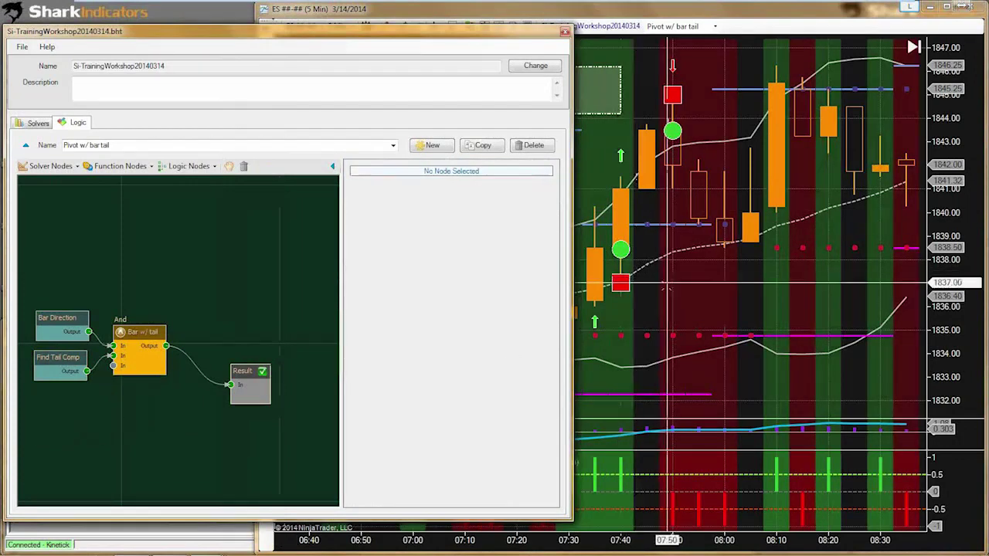
pyautogui.click(653, 292)
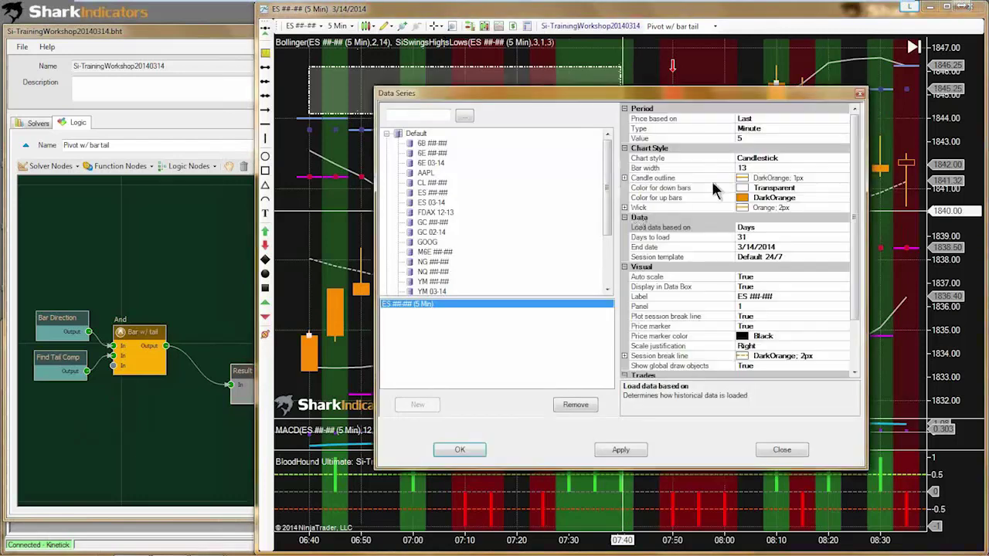
# Step: Change the ES chart's bar type to SiBacktestRenko in Data Series
pyautogui.doubleClick(623, 224)
pyautogui.moveTo(696, 97); pyautogui.dragTo(621, 97)
pyautogui.click(698, 125)
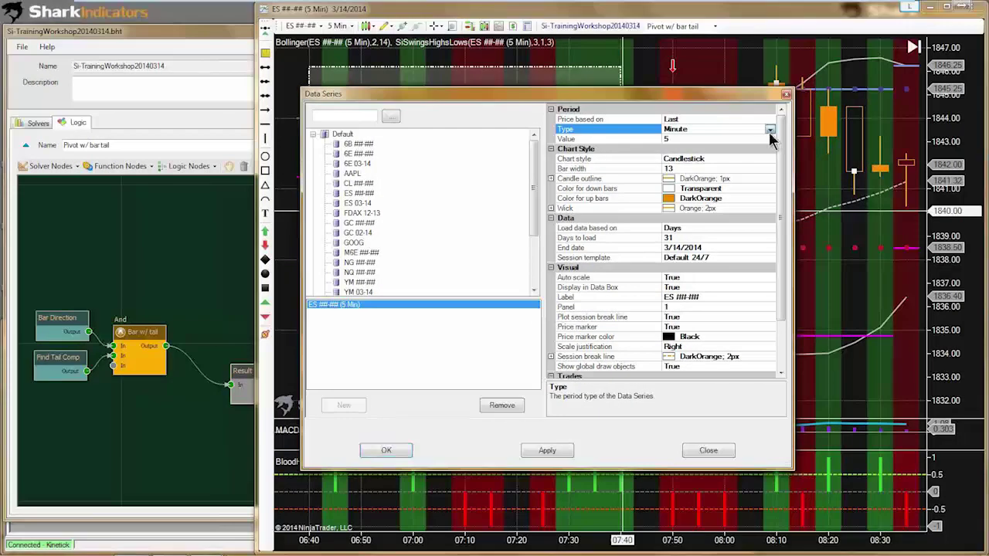
pyautogui.click(771, 129)
pyautogui.moveTo(769, 183); pyautogui.dragTo(767, 252)
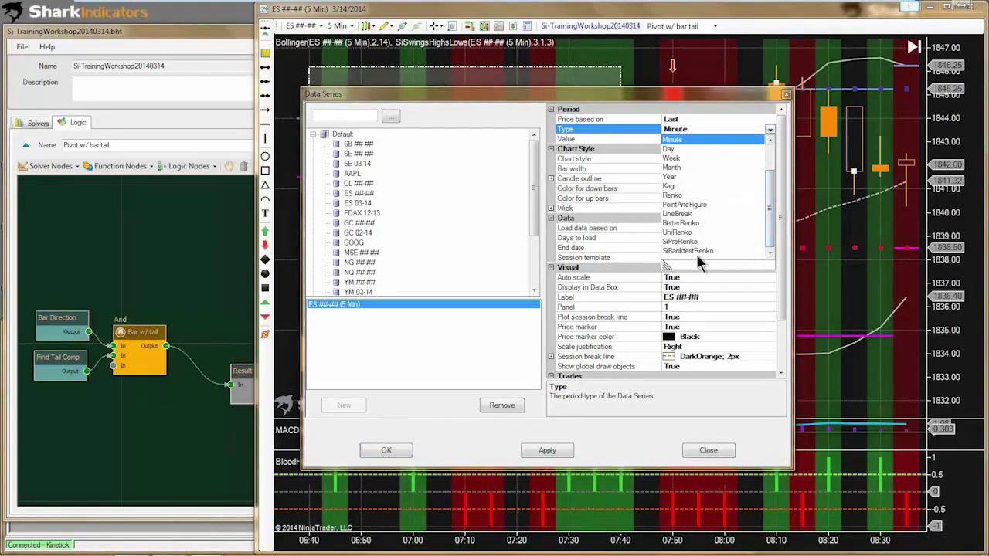
pyautogui.click(681, 251)
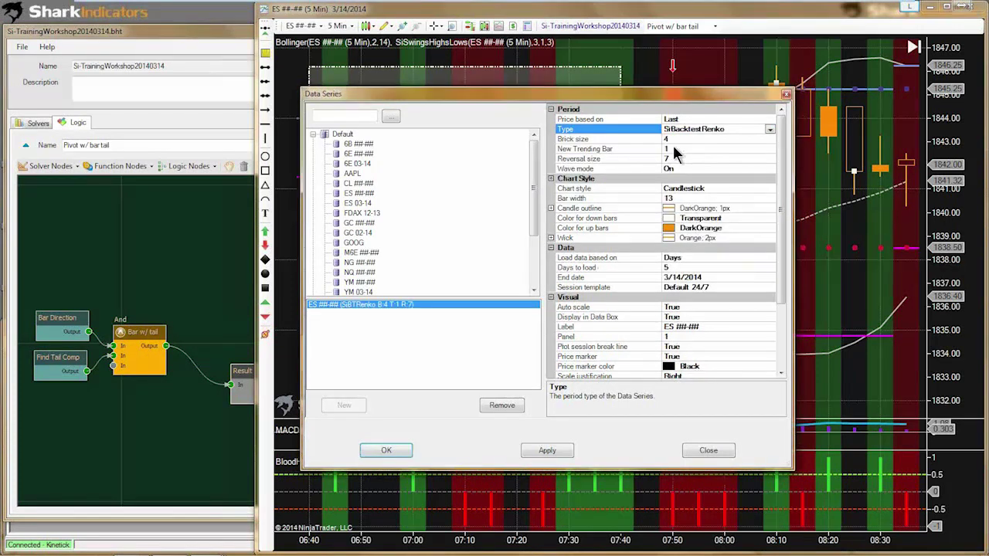
# Step: Set Renko brick size 4, new trending bar 2, reversal size 10, and apply
pyautogui.click(679, 150)
pyautogui.doubleClick(678, 169)
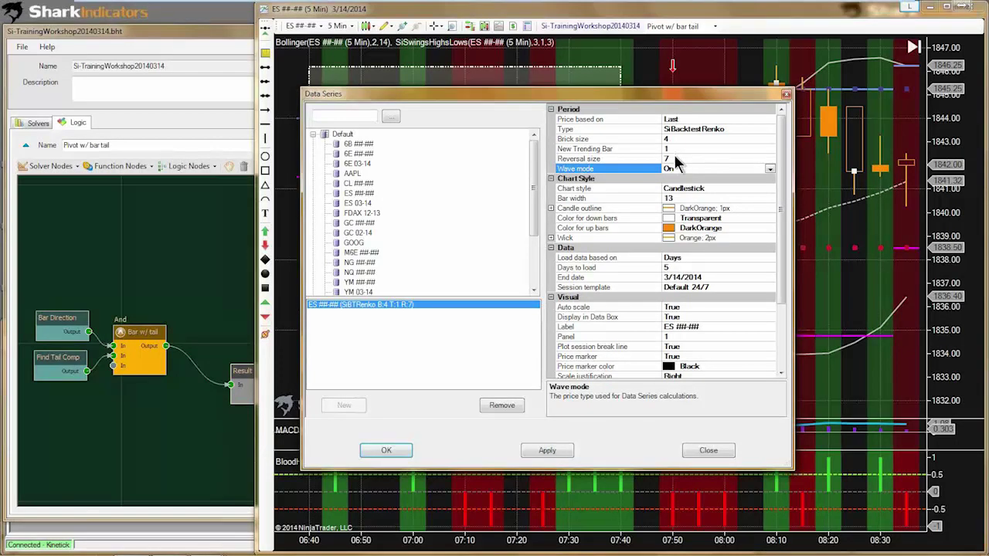
pyautogui.click(675, 159)
pyautogui.click(673, 148)
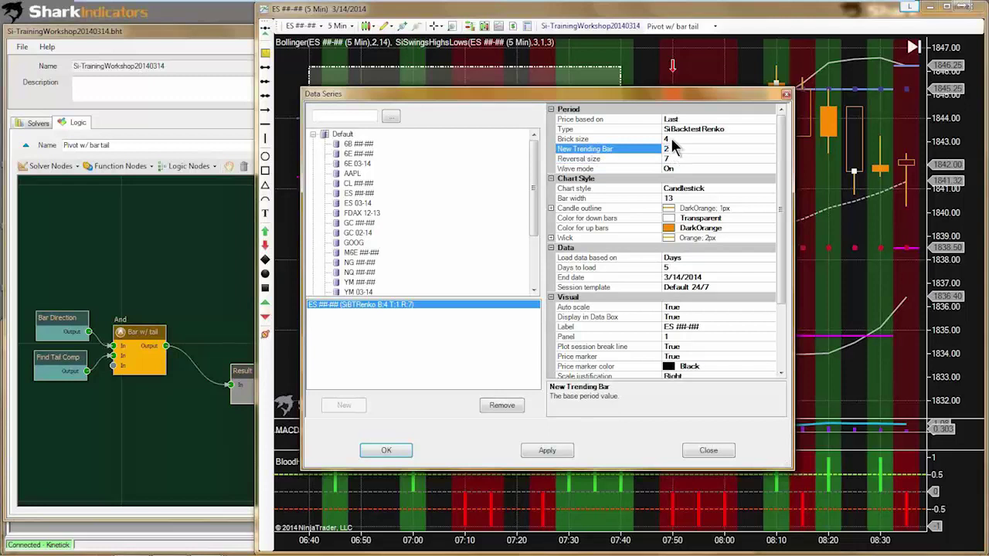
pyautogui.click(669, 138)
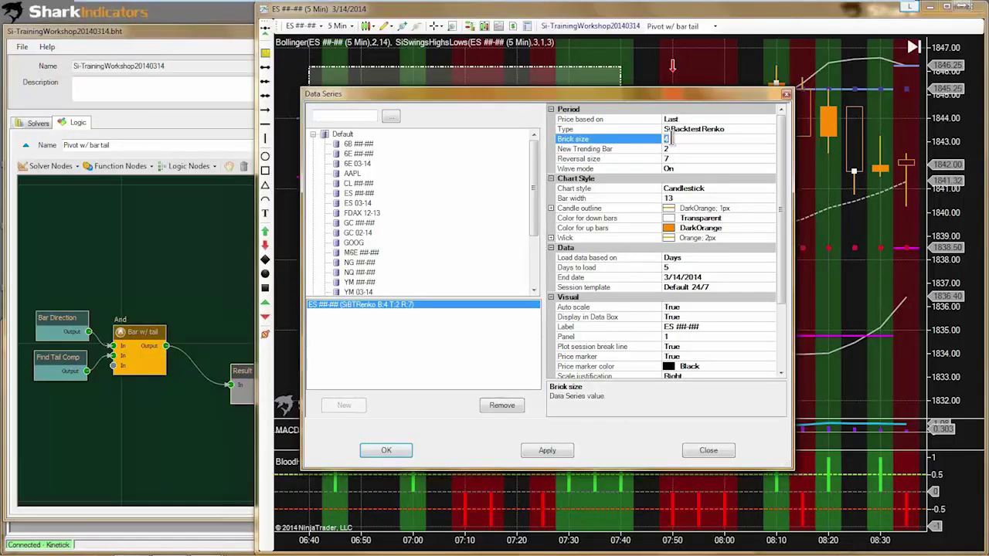
pyautogui.click(673, 158)
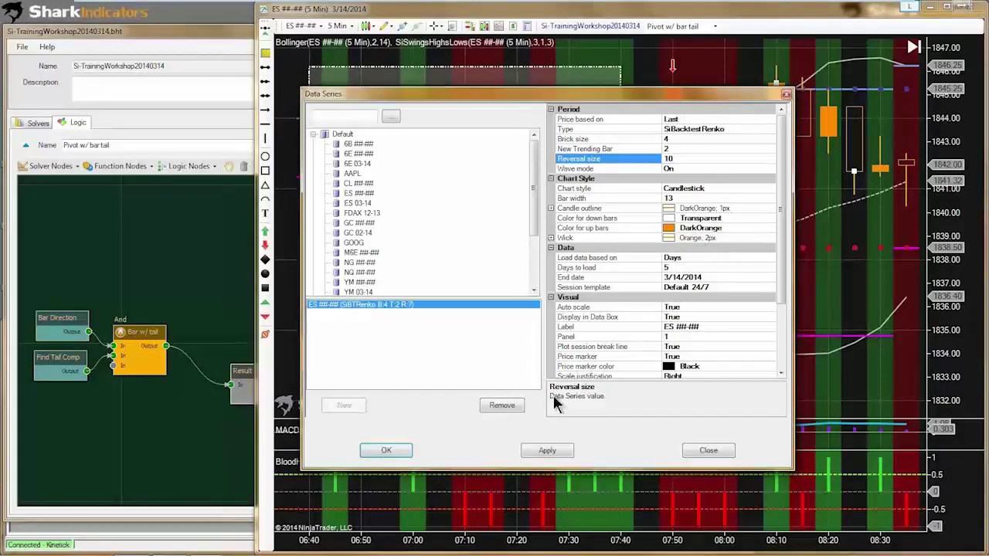
pyautogui.click(405, 453)
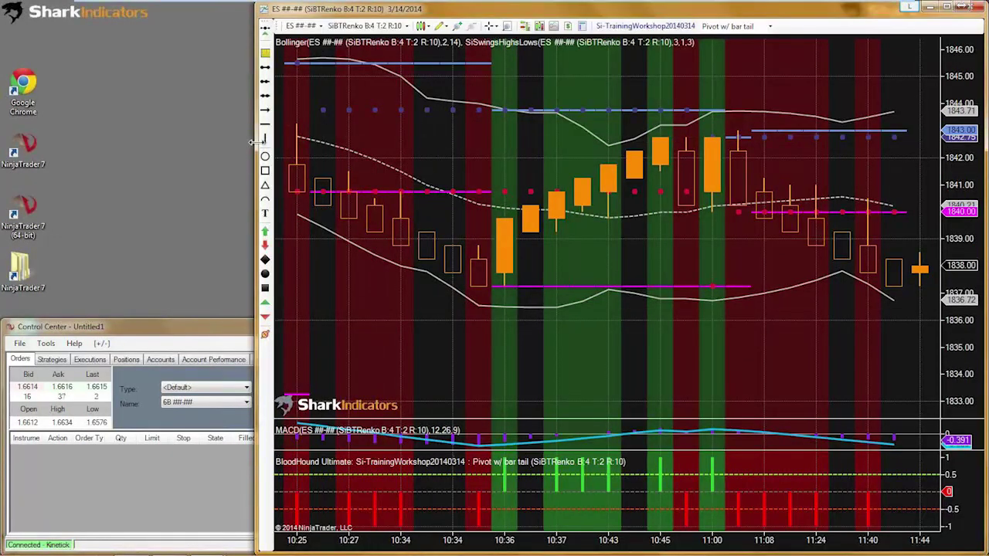
# Step: Narrow the chart, open and enlarge the BloodHound editor, and show its Logic graph
pyautogui.moveTo(255, 141); pyautogui.dragTo(359, 141)
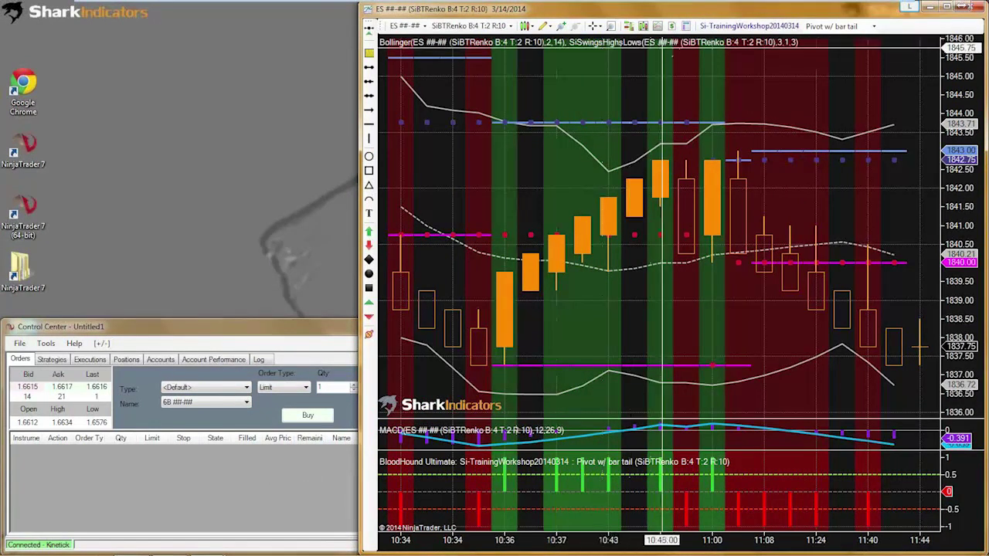
pyautogui.click(734, 26)
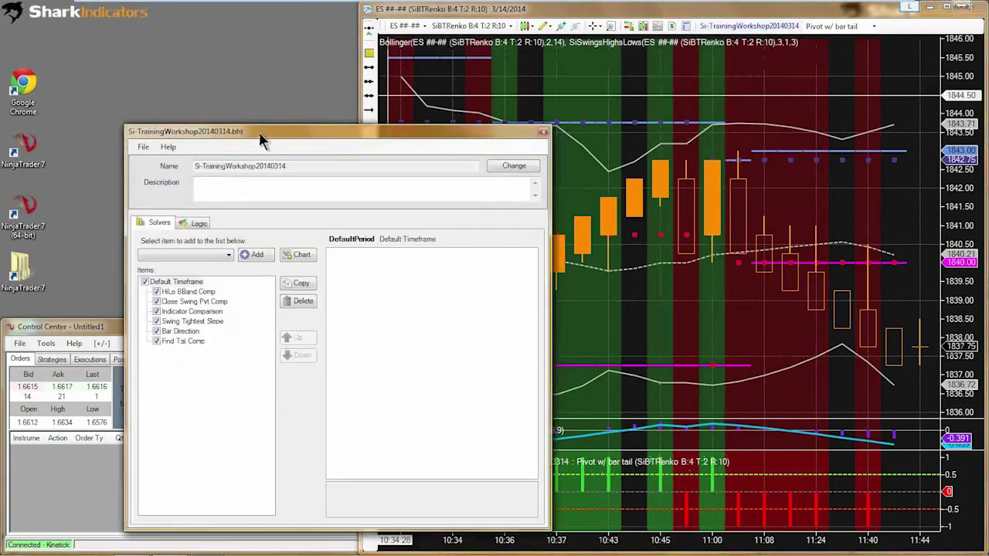
pyautogui.moveTo(258, 132); pyautogui.dragTo(137, 10)
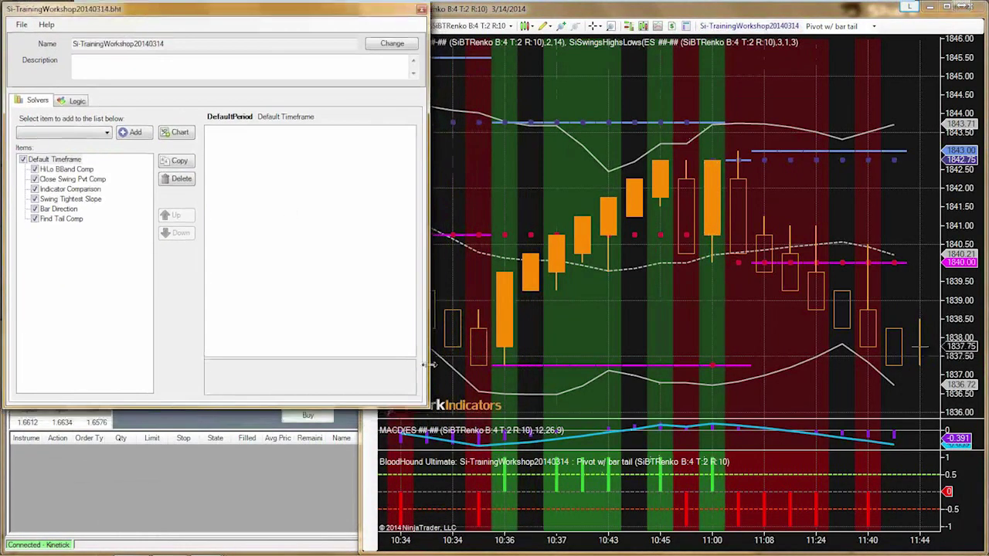
pyautogui.moveTo(429, 406); pyautogui.dragTo(506, 546)
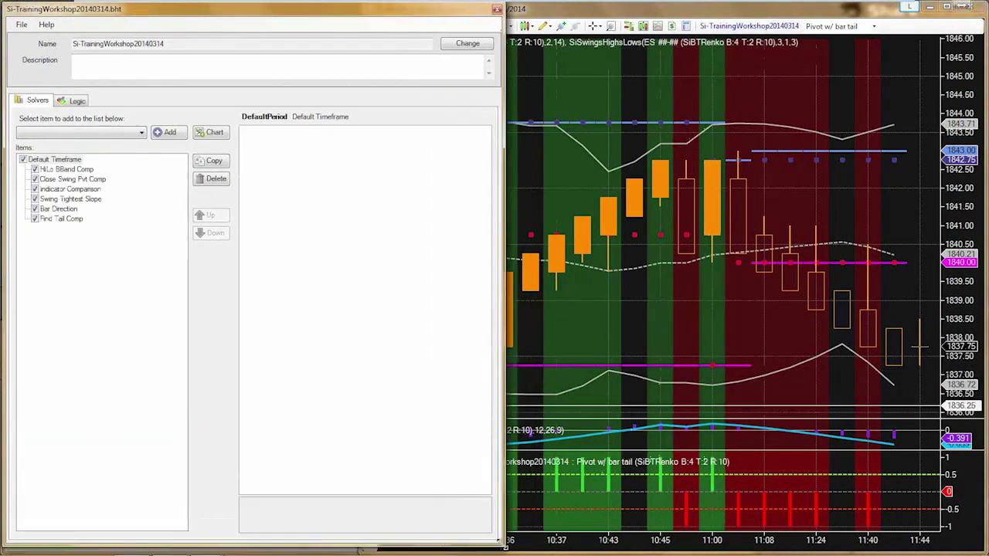
pyautogui.click(76, 101)
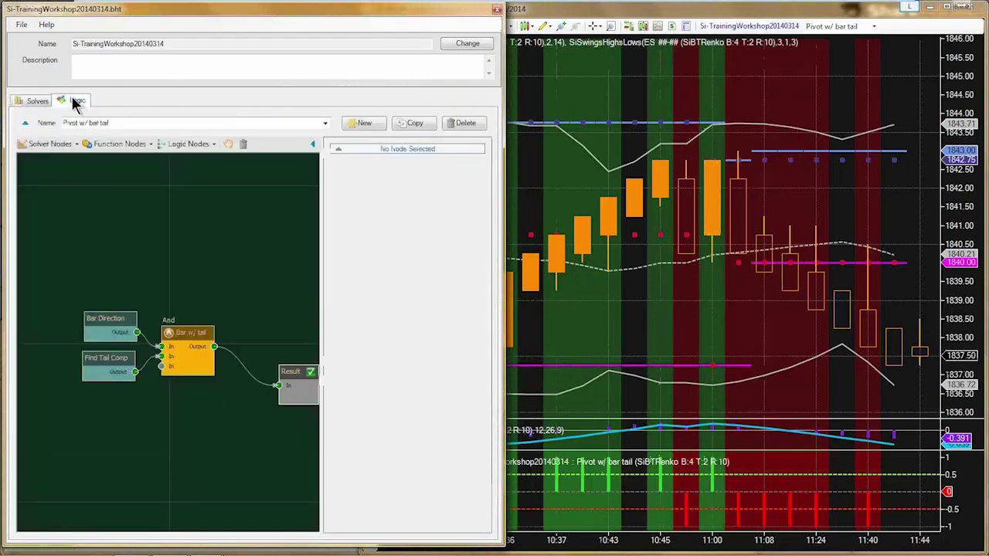
# Step: Add an Indicator Inflection solver node and position it in the graph
pyautogui.click(68, 146)
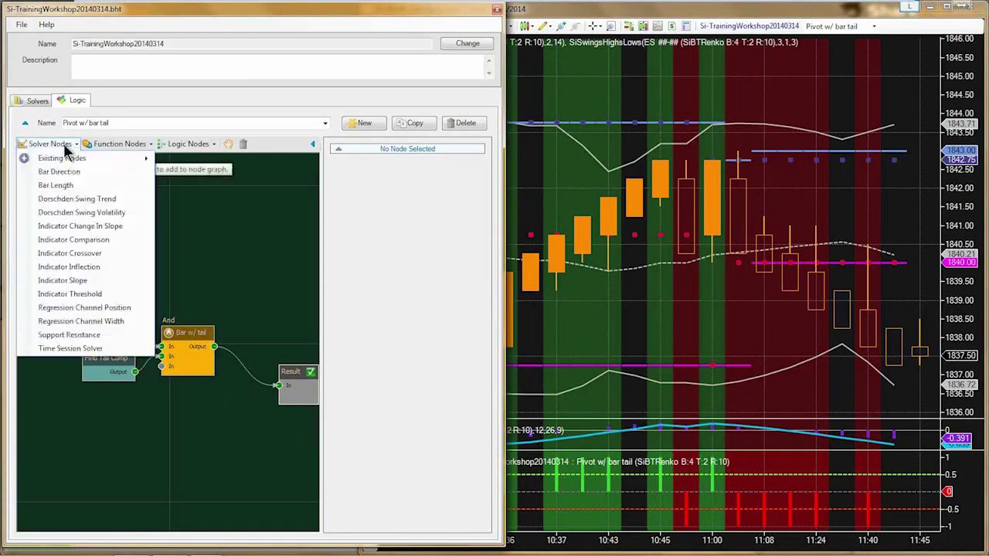
pyautogui.click(65, 267)
pyautogui.click(112, 432)
pyautogui.moveTo(112, 431); pyautogui.dragTo(278, 384)
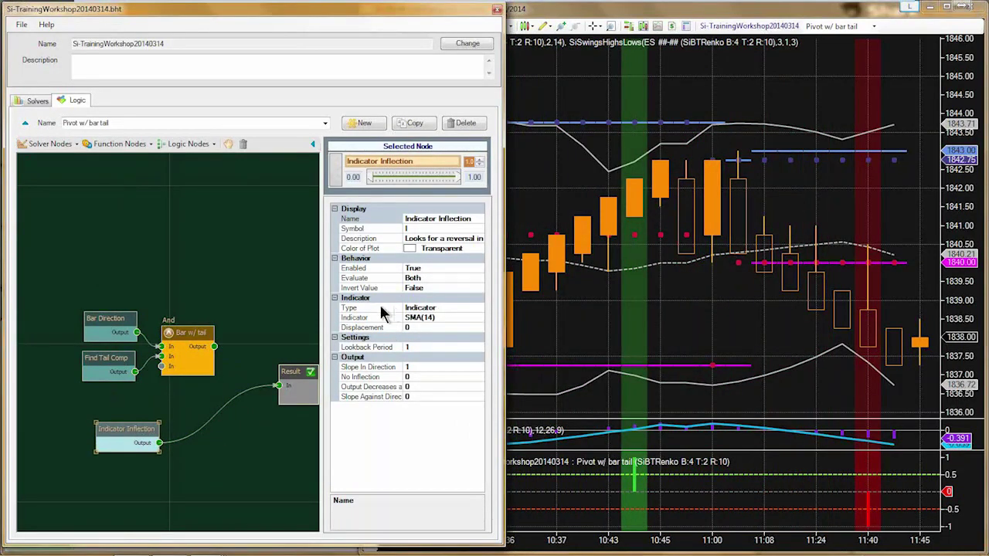
# Step: Set the inflection node's Type to Closing Price, reposition Result, and widen the properties panel
pyautogui.click(442, 307)
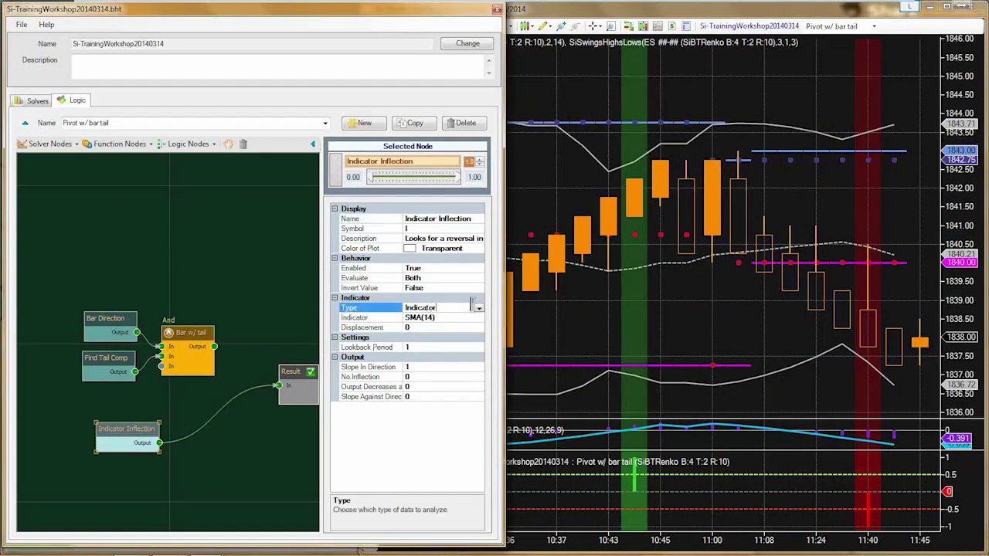
pyautogui.click(479, 309)
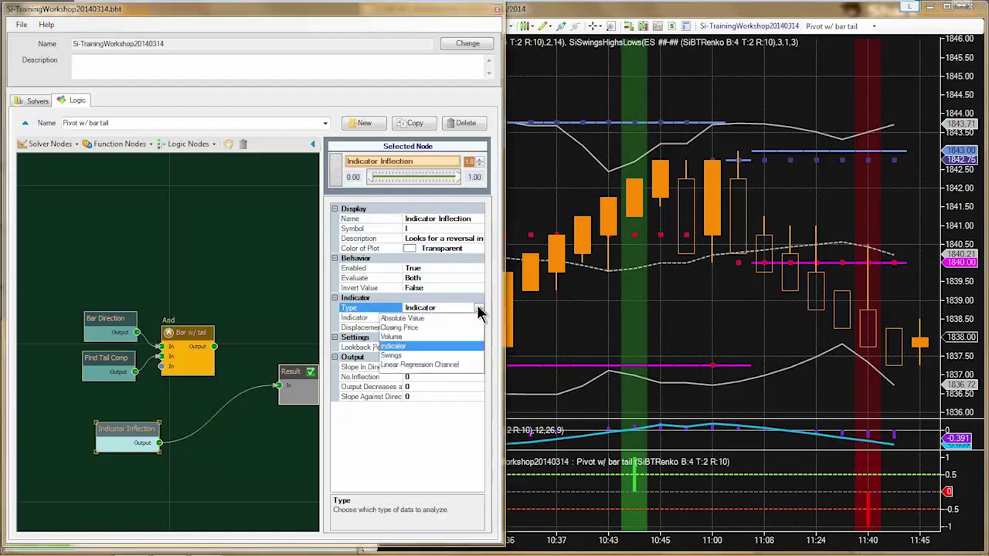
pyautogui.click(396, 328)
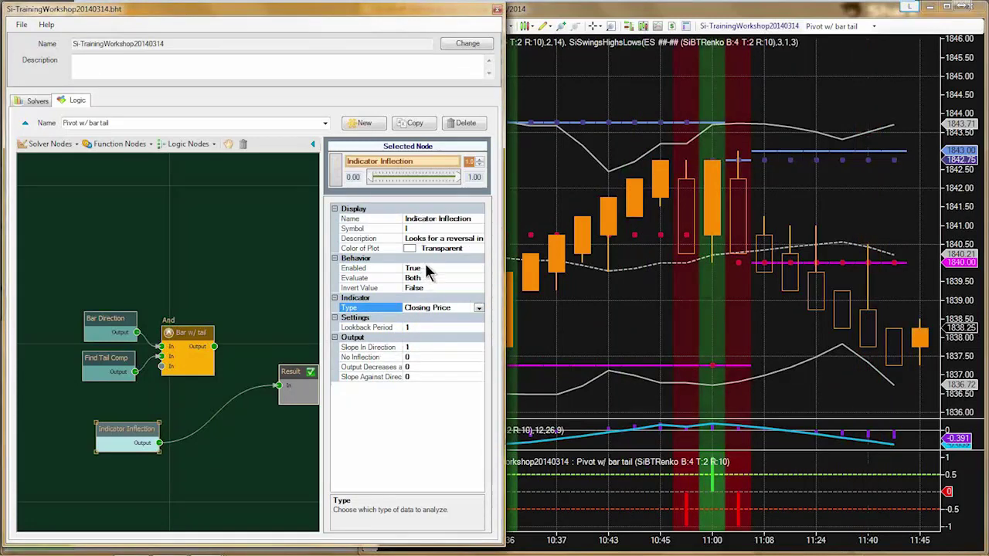
pyautogui.moveTo(300, 373); pyautogui.dragTo(263, 365)
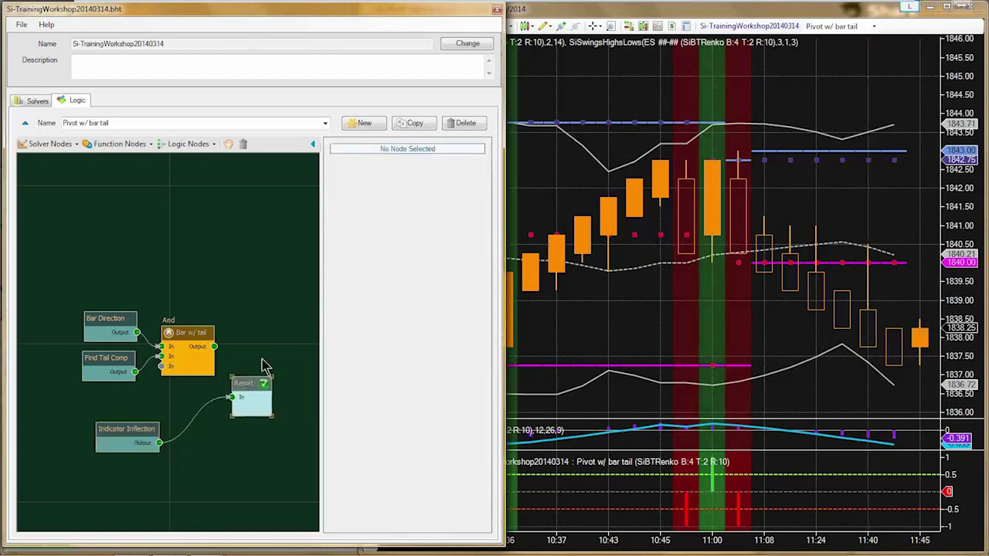
pyautogui.click(125, 431)
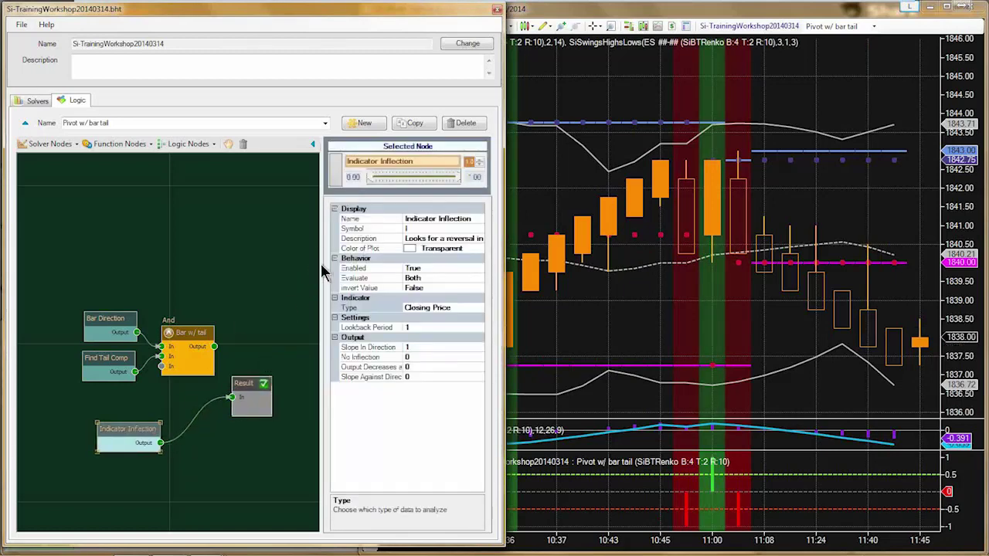
pyautogui.moveTo(323, 263); pyautogui.dragTo(292, 280)
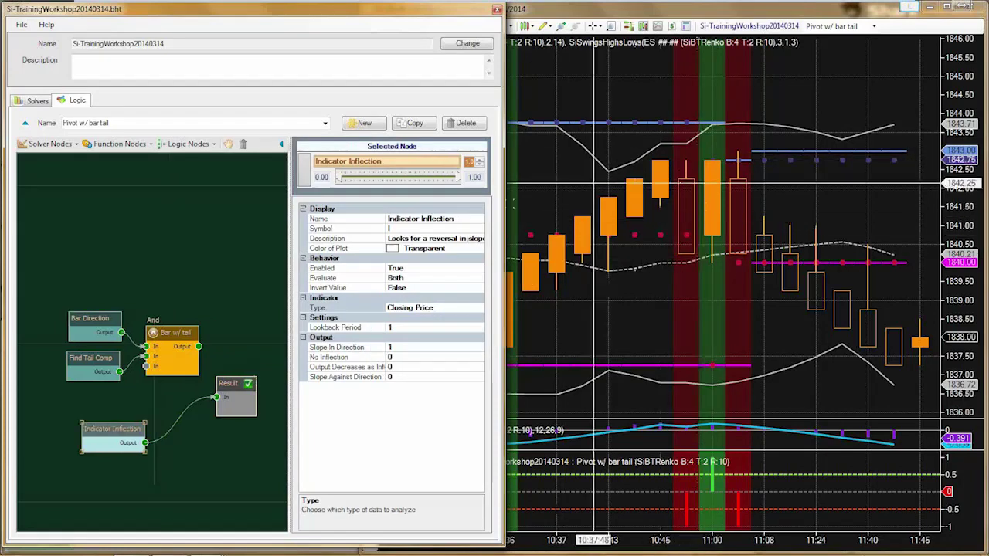
# Step: Rename the inflection node to 'Price Infl' and compress the chart to show more bars
pyautogui.click(418, 220)
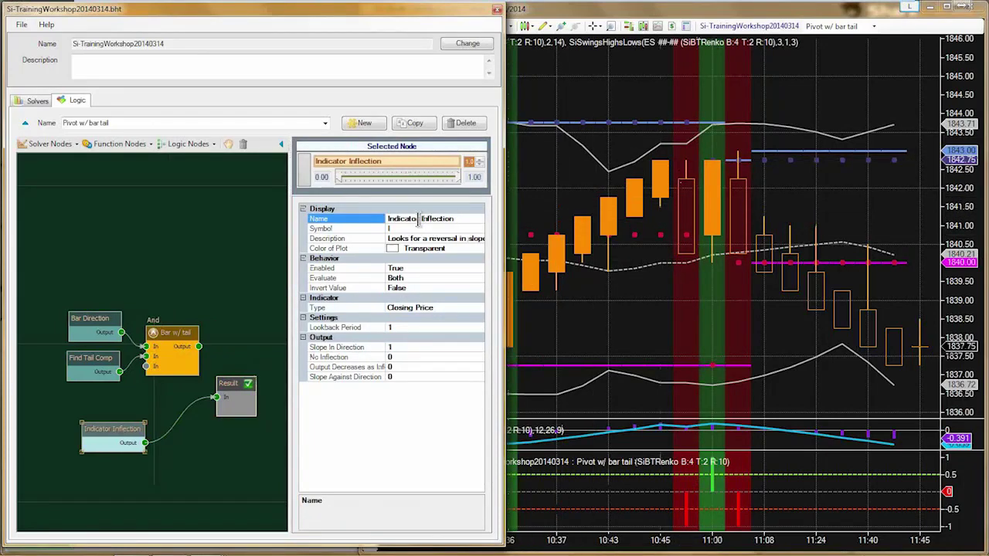
pyautogui.moveTo(417, 219); pyautogui.dragTo(384, 225)
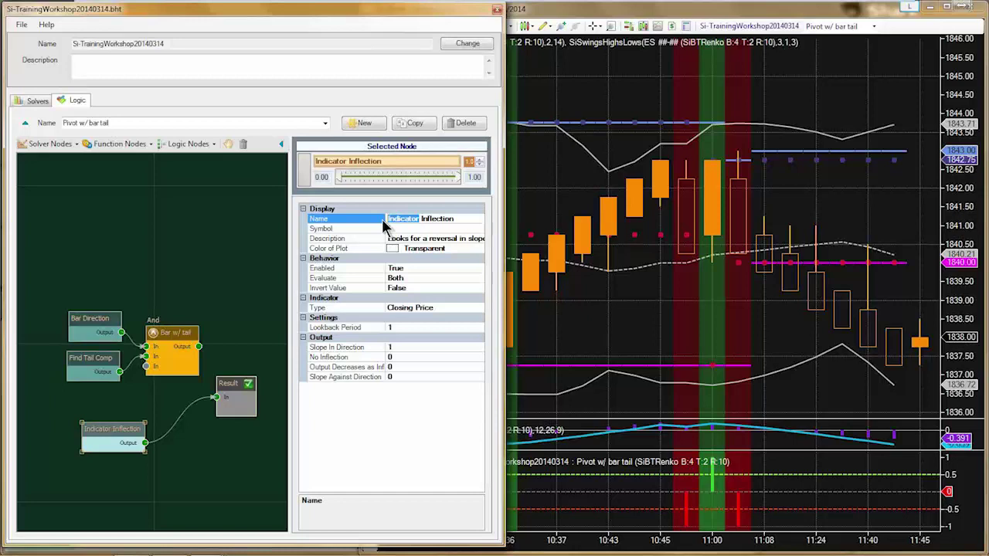
pyautogui.write('Price Infl')
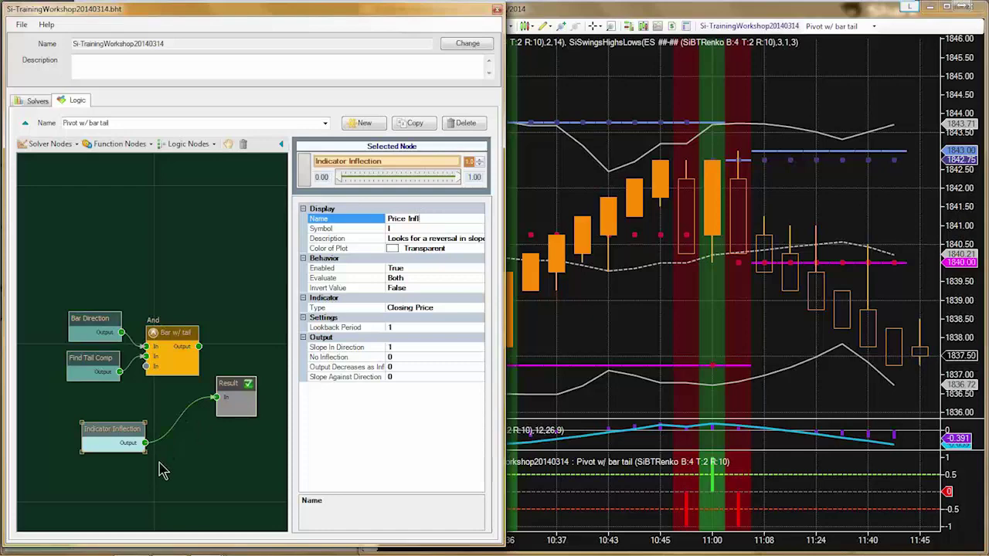
pyautogui.click(170, 473)
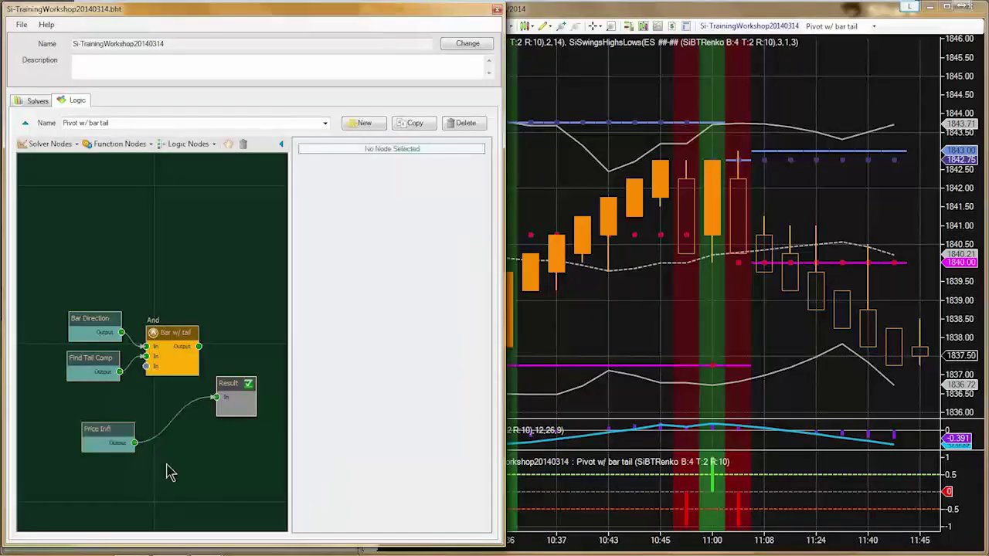
pyautogui.click(524, 376)
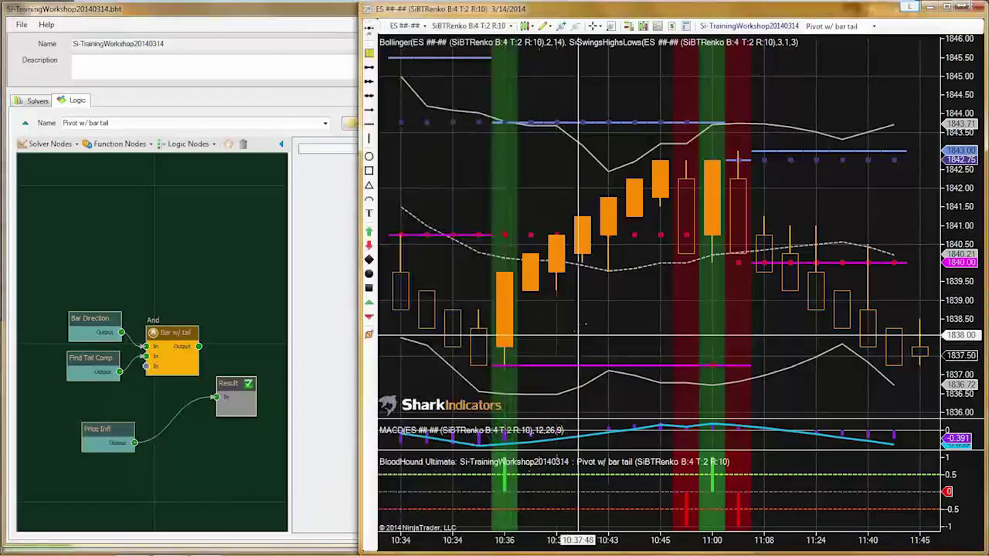
pyautogui.moveTo(565, 540); pyautogui.dragTo(662, 540)
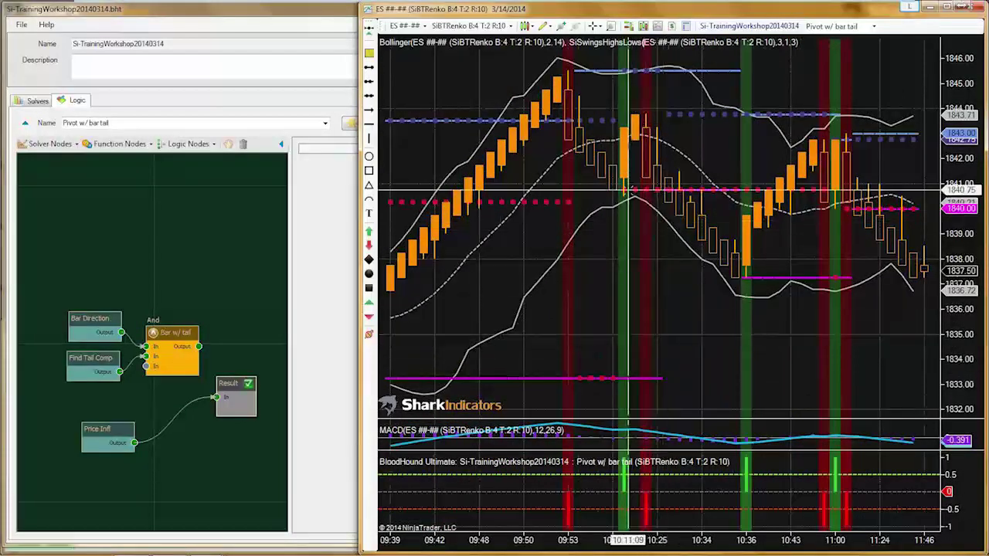
# Step: Wire Price Infl into the Bar w/ tail And node and connect the And output to Result
pyautogui.click(94, 432)
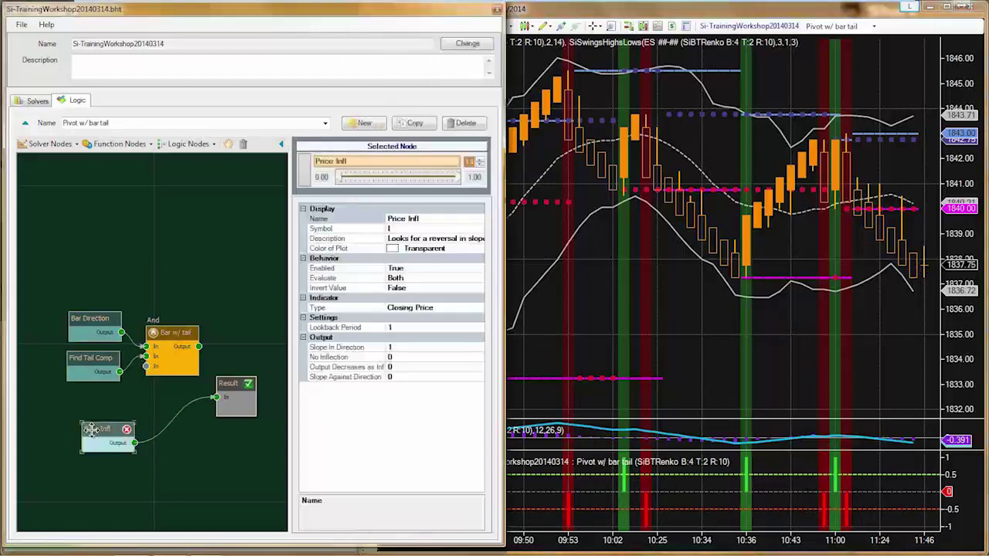
pyautogui.moveTo(93, 432); pyautogui.dragTo(77, 425)
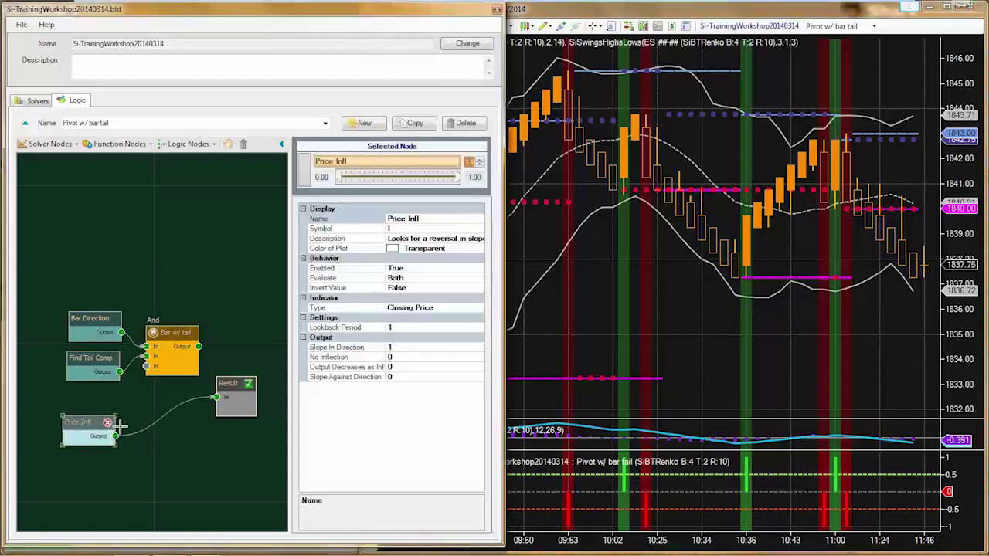
pyautogui.moveTo(136, 421); pyautogui.dragTo(156, 380)
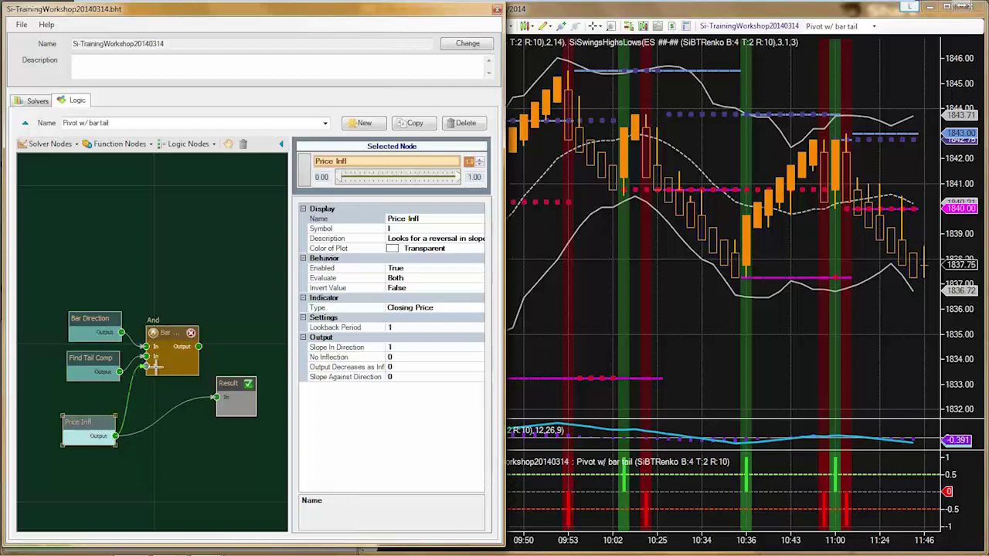
pyautogui.moveTo(199, 347); pyautogui.dragTo(218, 397)
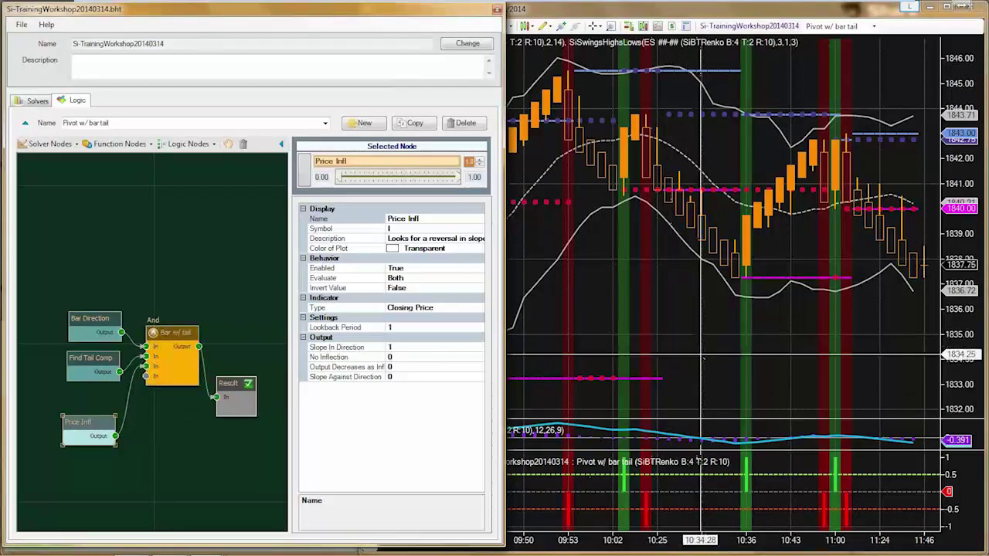
# Step: Check the new signals on the chart, then move the Price Infl node further left
pyautogui.click(704, 340)
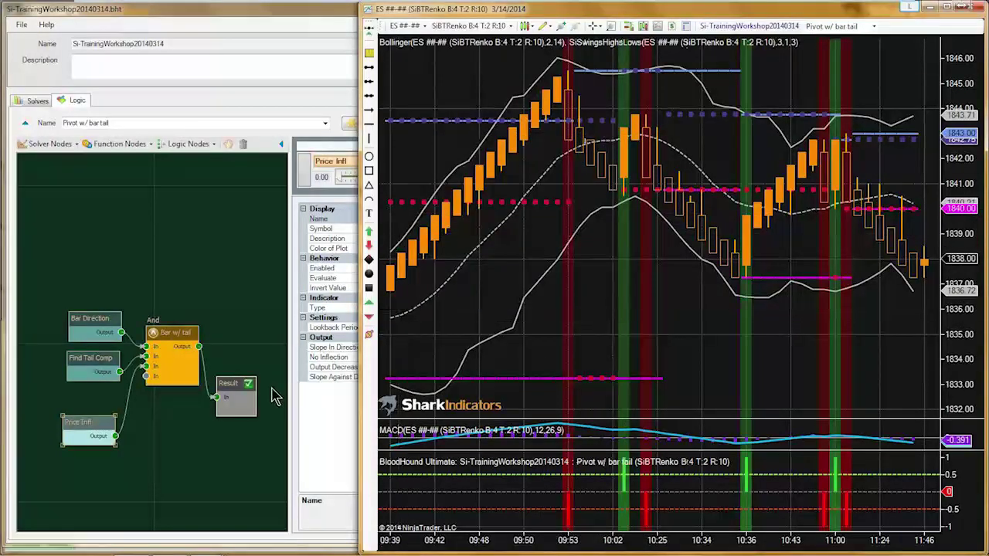
pyautogui.click(171, 450)
pyautogui.click(87, 429)
pyautogui.moveTo(87, 430)
pyautogui.mouseDown()
pyautogui.moveTo(57, 427)
pyautogui.moveTo(76, 442)
pyautogui.mouseUp()
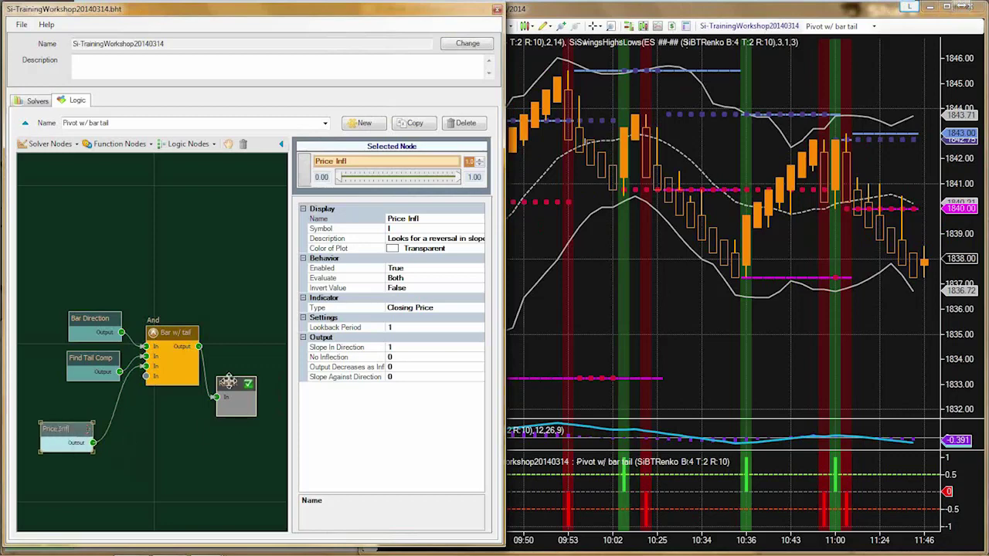
# Step: Wire Price Infl straight into Result and remove its link to the And node
pyautogui.moveTo(232, 384); pyautogui.dragTo(233, 405)
pyautogui.moveTo(93, 443); pyautogui.dragTo(218, 420)
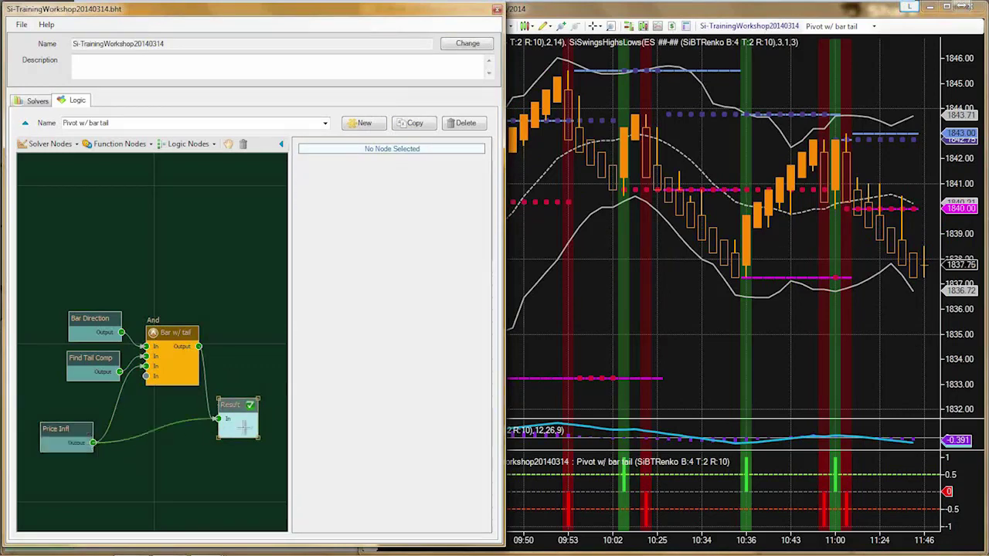
pyautogui.click(61, 433)
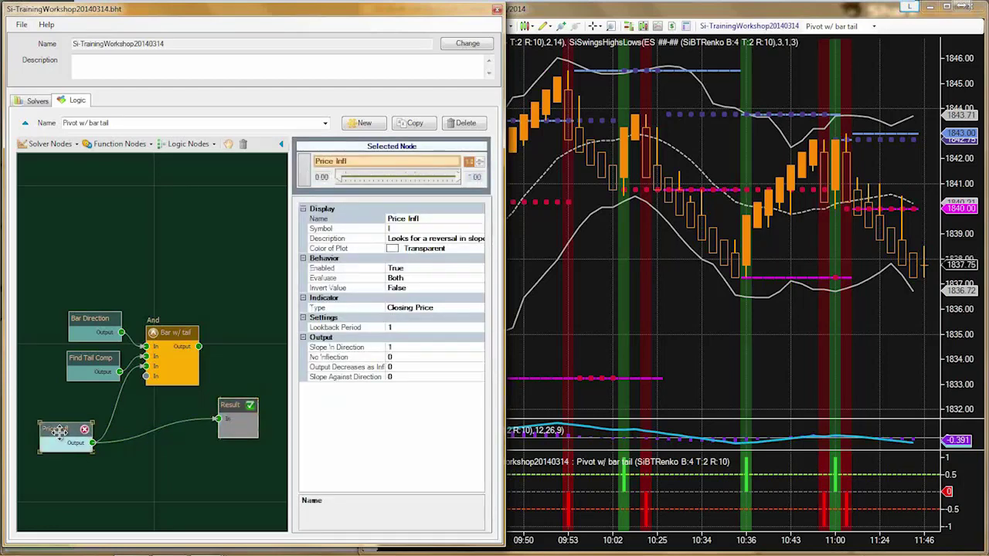
pyautogui.moveTo(61, 433); pyautogui.dragTo(60, 431)
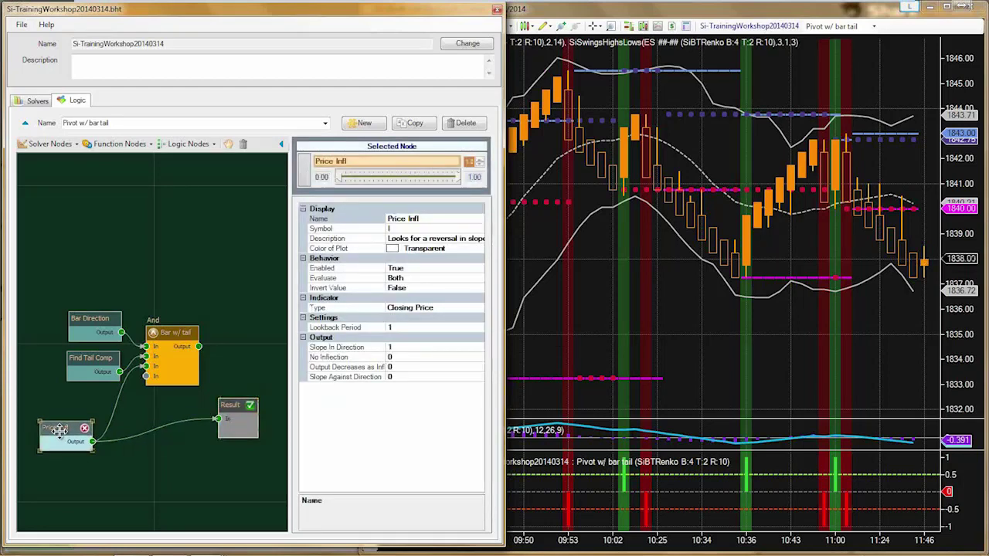
pyautogui.click(120, 410)
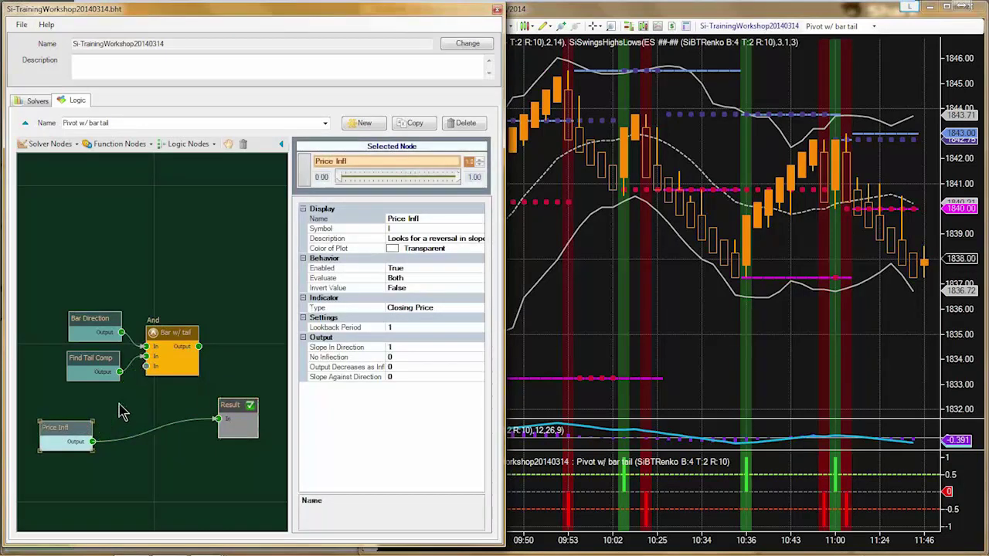
# Step: Add a Lookback node and feed Price Infl's output into it
pyautogui.click(115, 145)
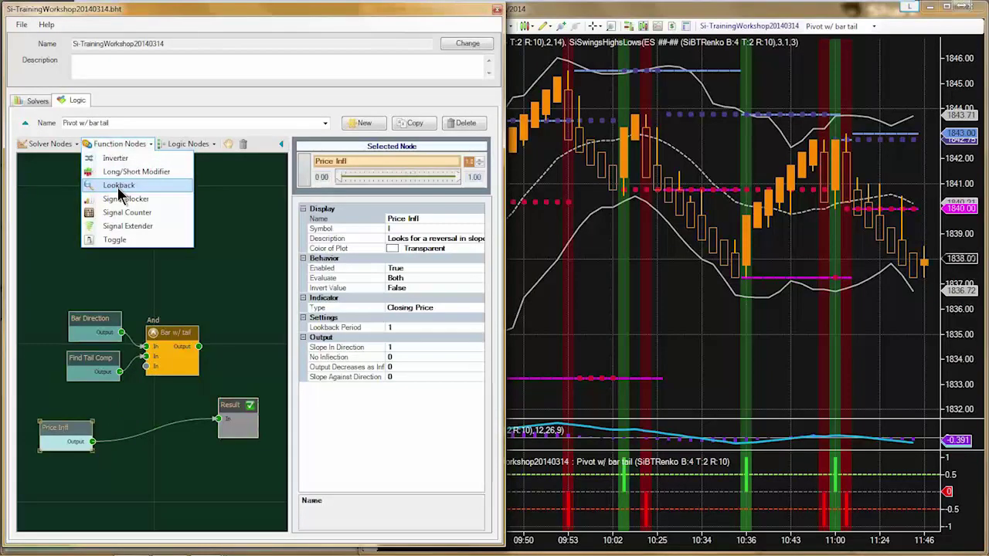
pyautogui.click(119, 192)
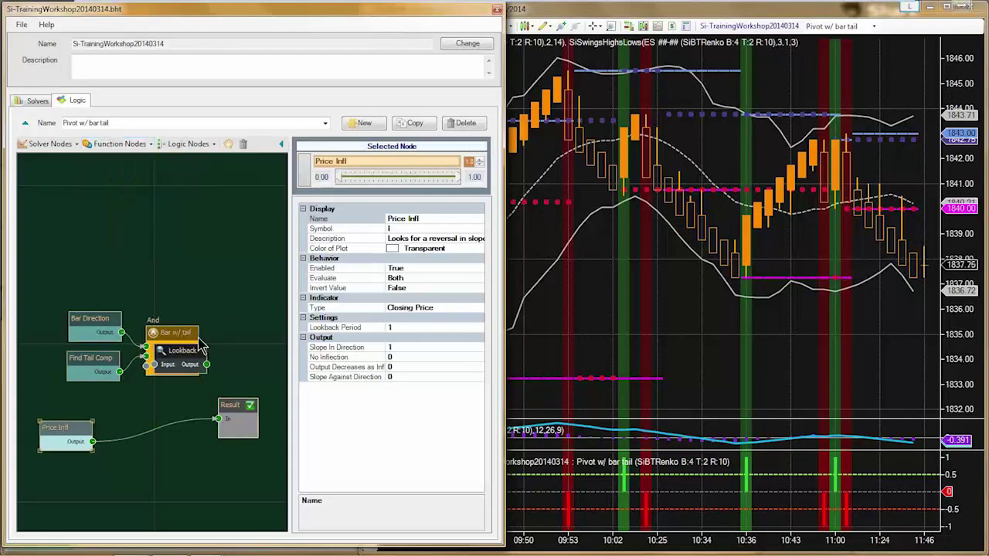
pyautogui.moveTo(200, 345); pyautogui.dragTo(169, 404)
pyautogui.moveTo(91, 441); pyautogui.dragTo(229, 415)
pyautogui.moveTo(151, 415); pyautogui.dragTo(149, 421)
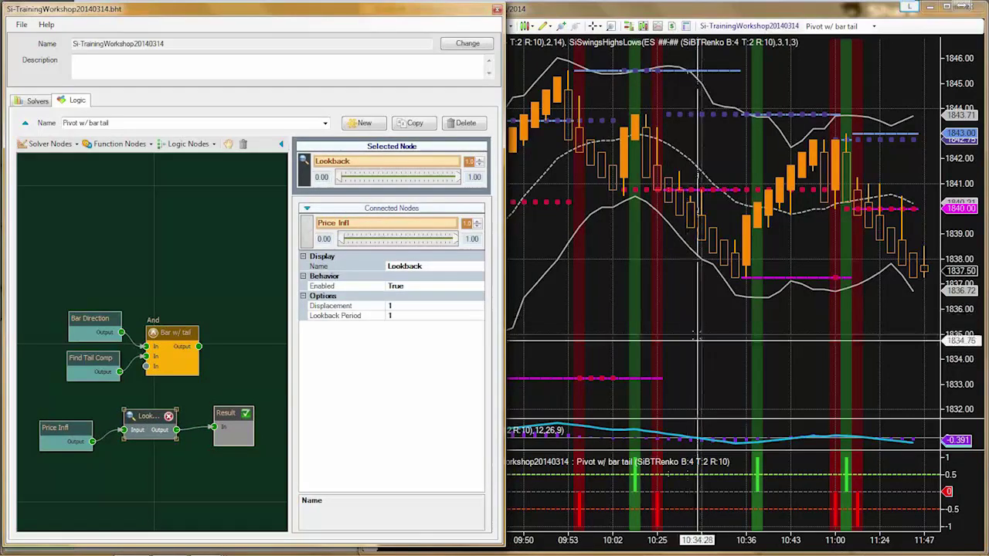
# Step: Review later bars on the chart, then reconnect the And output to the Result node
pyautogui.click(696, 331)
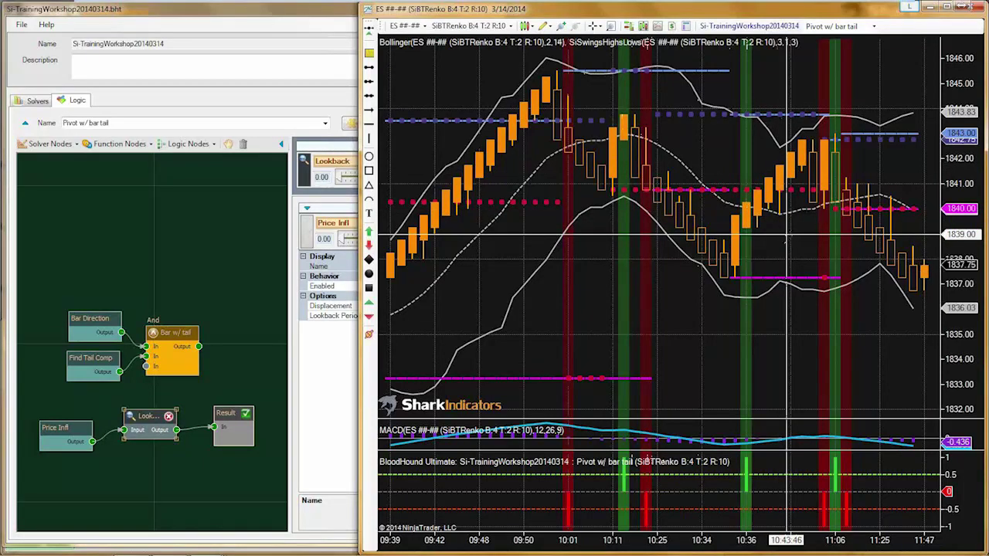
pyautogui.moveTo(788, 247); pyautogui.dragTo(769, 253)
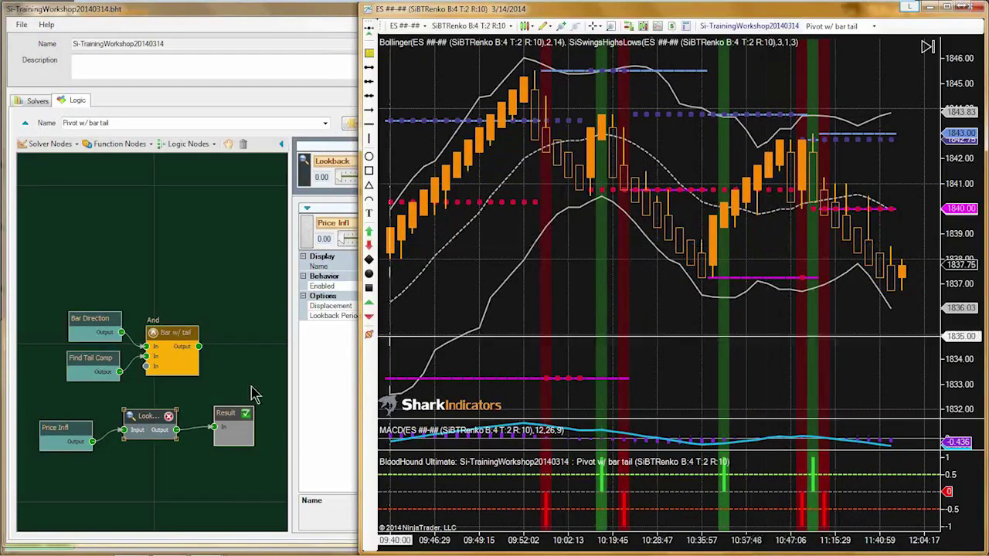
pyautogui.moveTo(147, 420); pyautogui.dragTo(157, 374)
pyautogui.moveTo(198, 346); pyautogui.dragTo(234, 359)
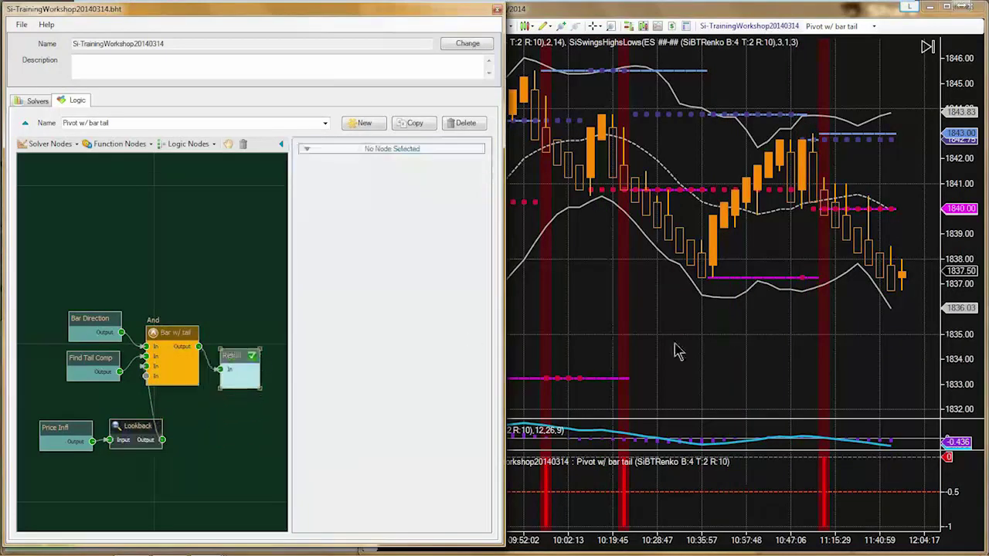
# Step: Place up-arrow markers under the signal bars, including the green 09:30 signal, then widen the chart window leftward
pyautogui.click(675, 352)
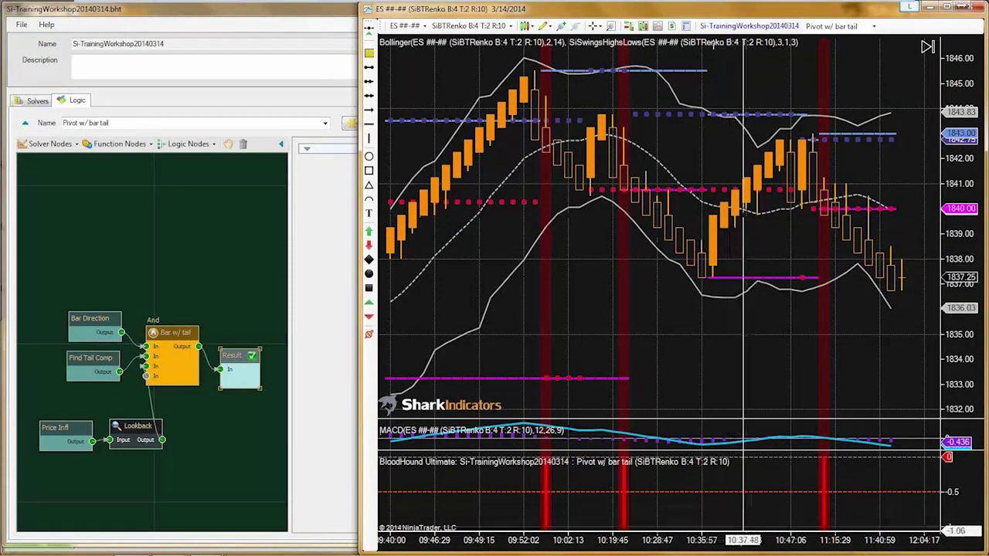
pyautogui.scroll(5, 740, 276)
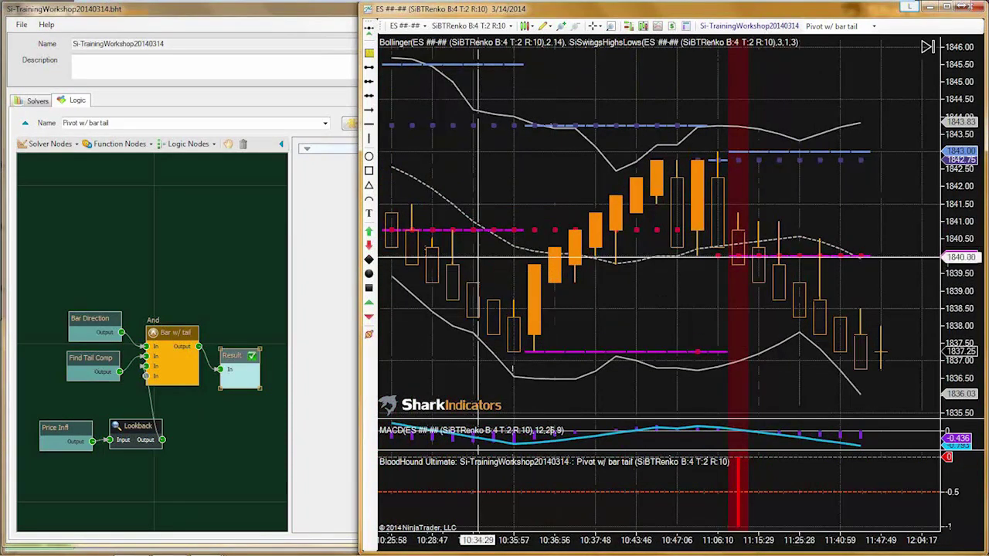
pyautogui.click(553, 300)
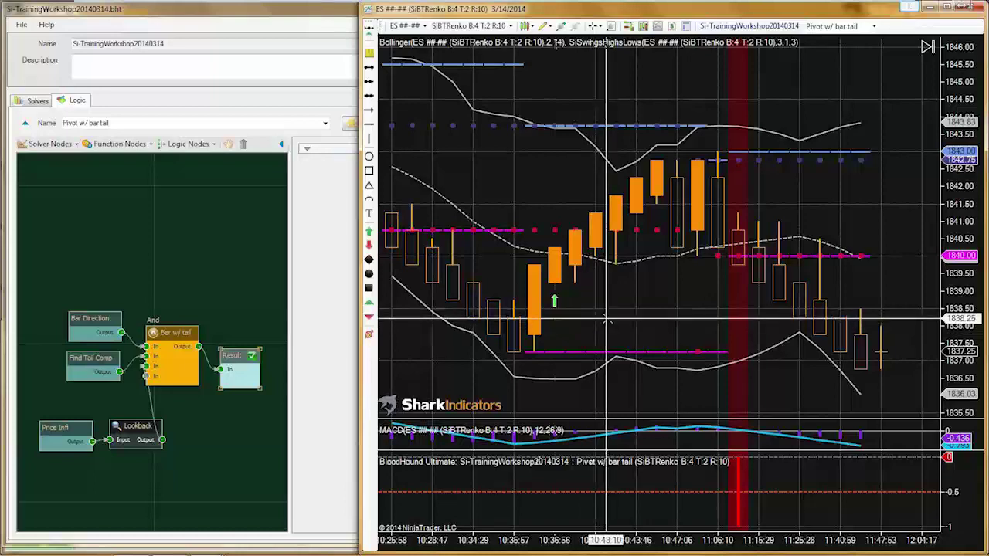
pyautogui.scroll(-5, 609, 328)
pyautogui.scroll(15, 611, 334)
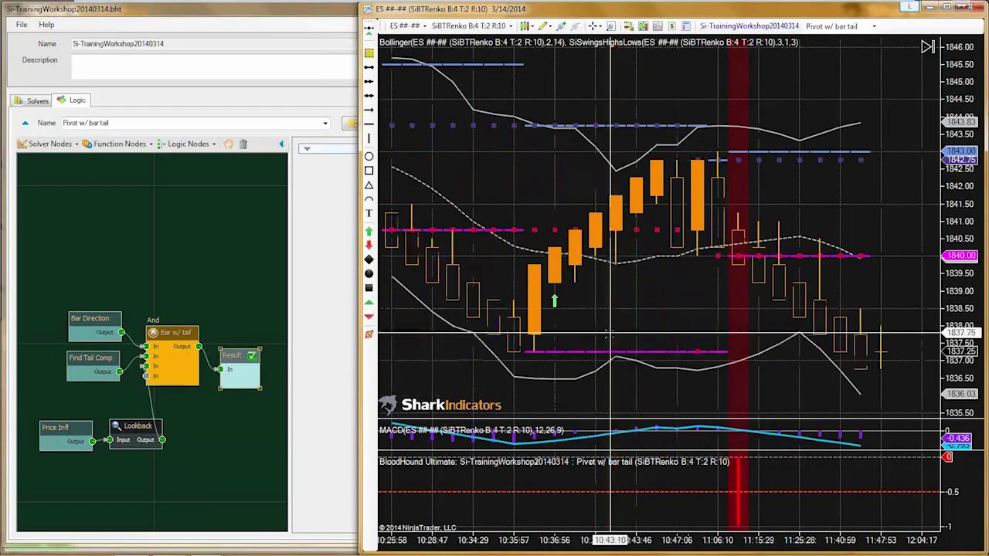
pyautogui.scroll(8, 628, 350)
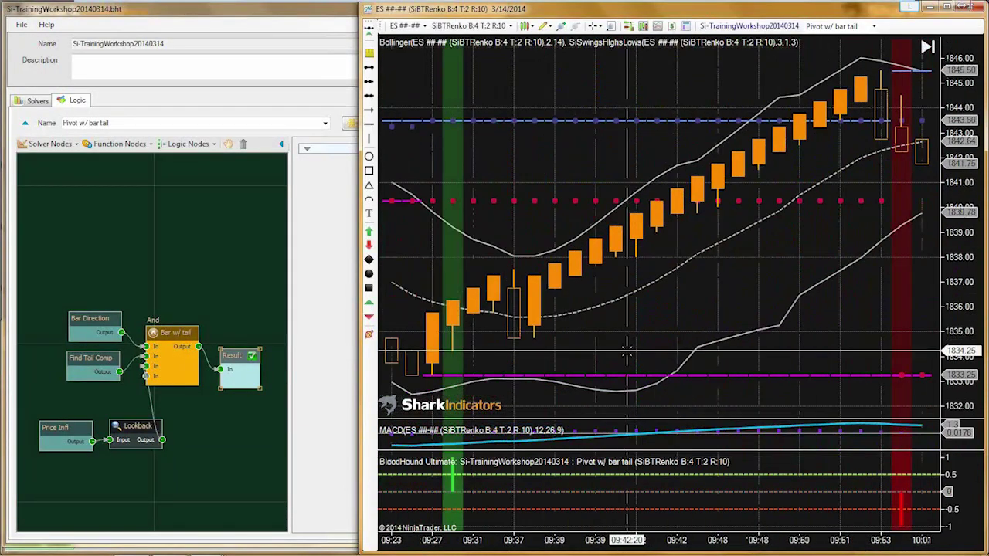
pyautogui.scroll(3, 628, 350)
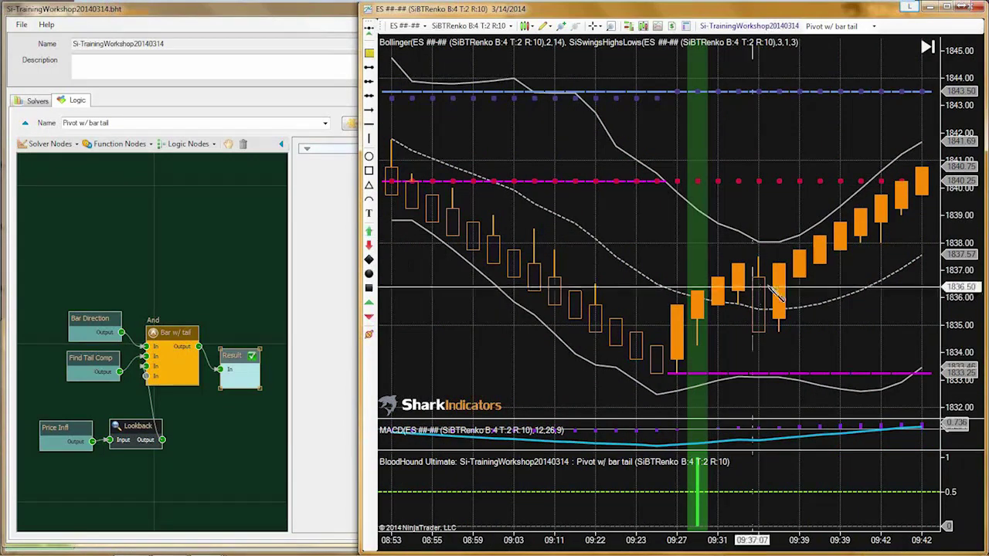
pyautogui.click(699, 279)
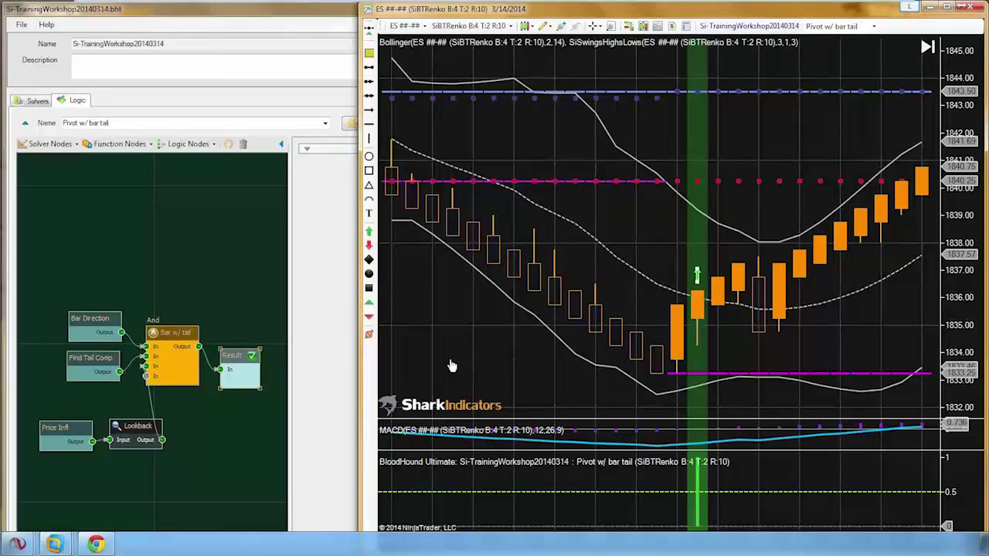
pyautogui.middleClick(473, 353)
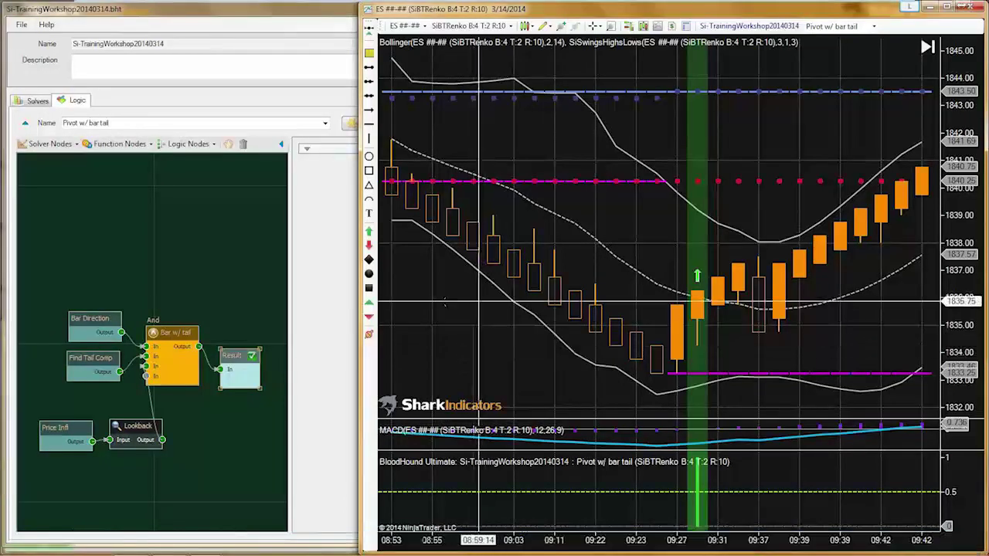
pyautogui.moveTo(357, 274); pyautogui.dragTo(245, 279)
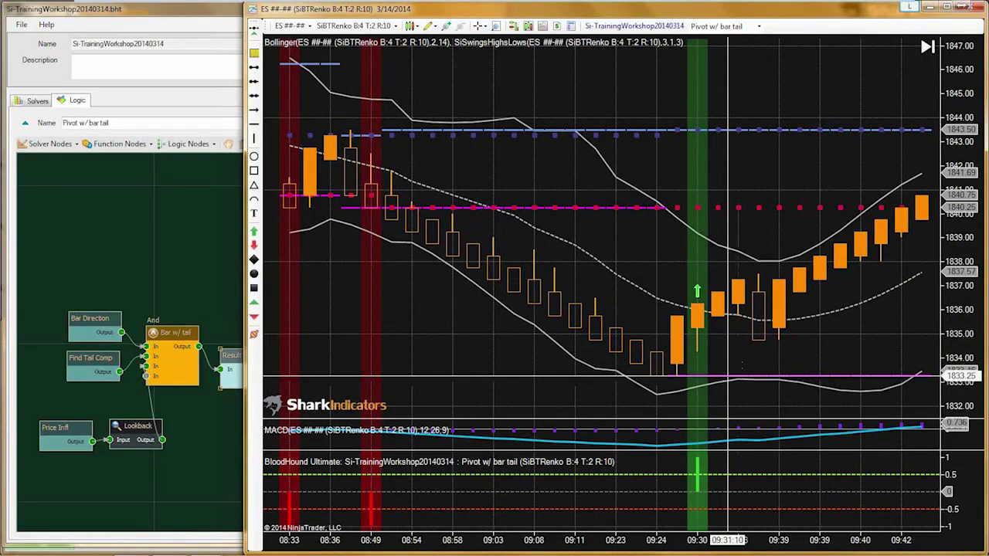
# Step: Inspect the SiSwingsHighsLows Widest Bottoms and Widest Tops plot settings, then close them
pyautogui.doubleClick(722, 383)
pyautogui.moveTo(571, 141); pyautogui.dragTo(400, 66)
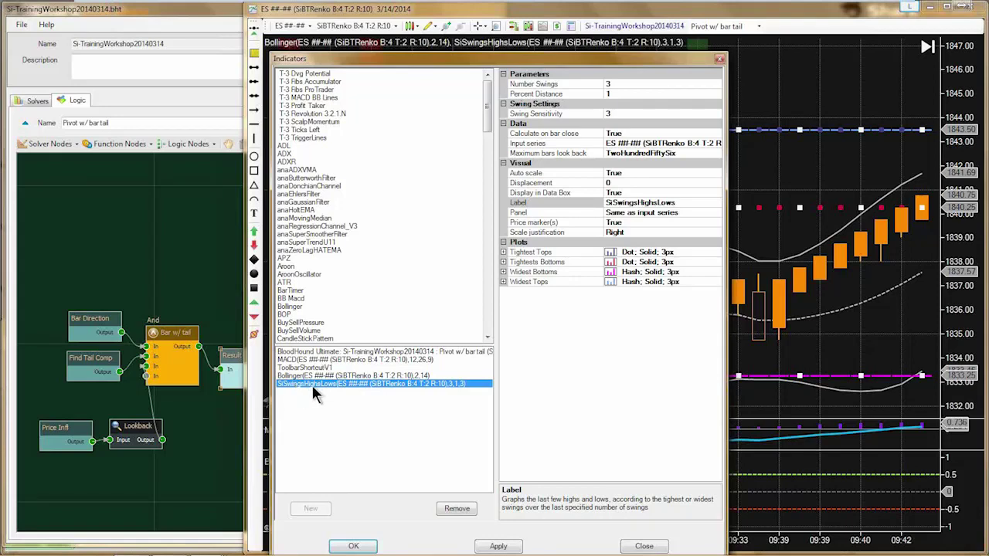
pyautogui.click(525, 274)
pyautogui.click(524, 282)
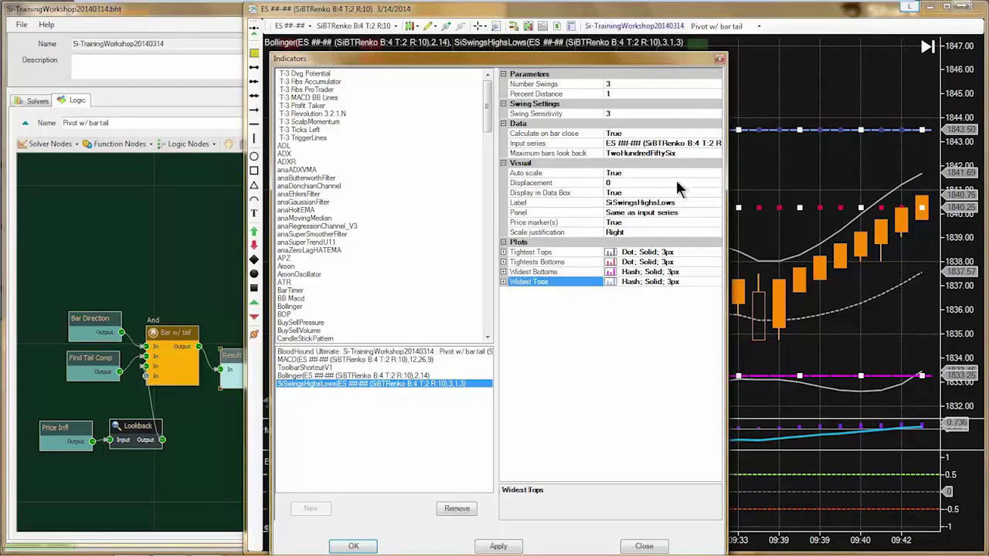
pyautogui.click(720, 60)
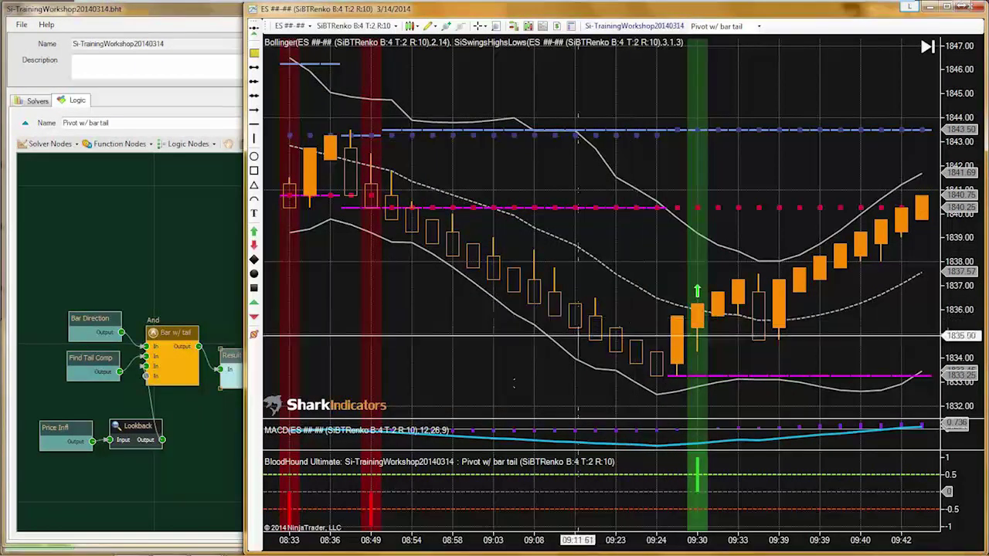
# Step: Scroll, widen the bars and pan the Renko chart to the later bars
pyautogui.hscroll(-10, 493, 381)
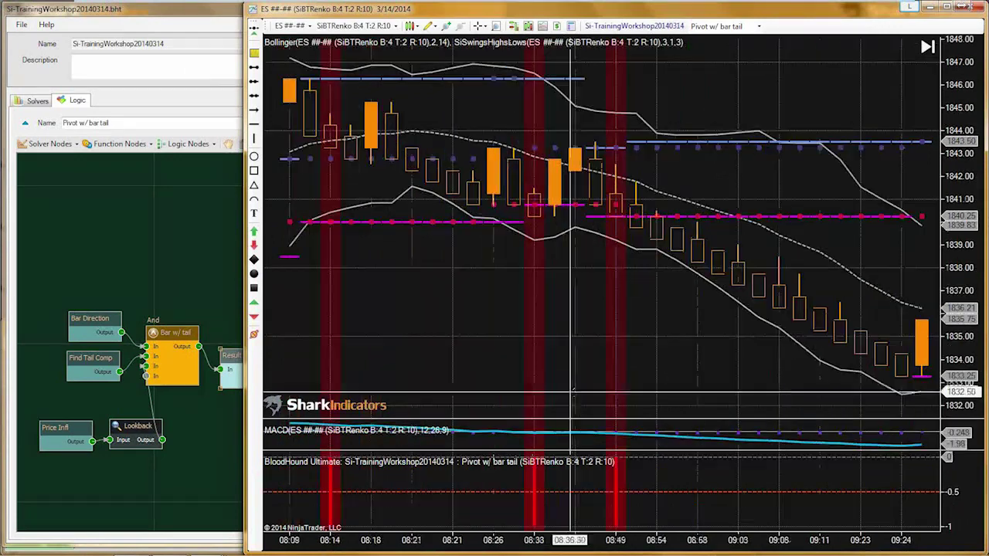
pyautogui.hscroll(-3, 599, 394)
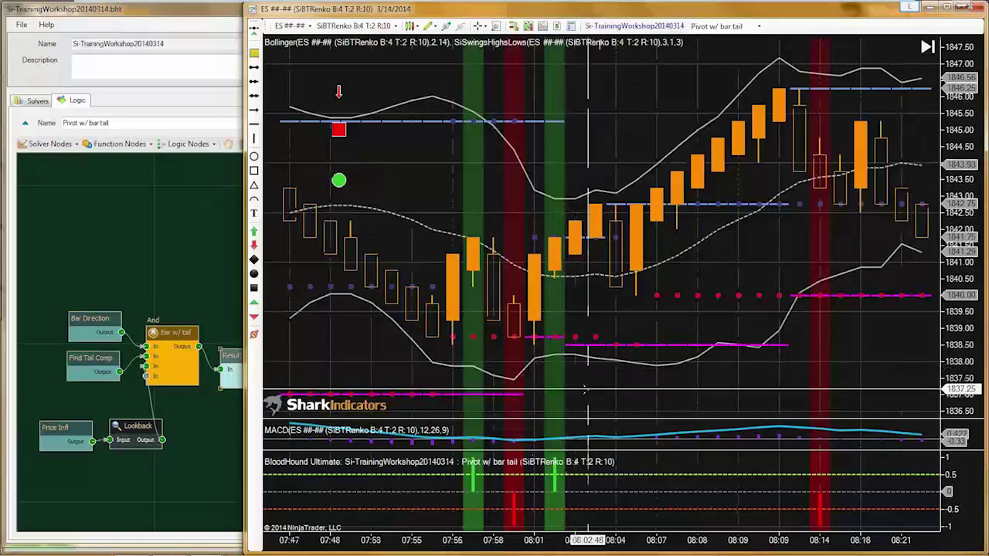
pyautogui.hscroll(13, 590, 409)
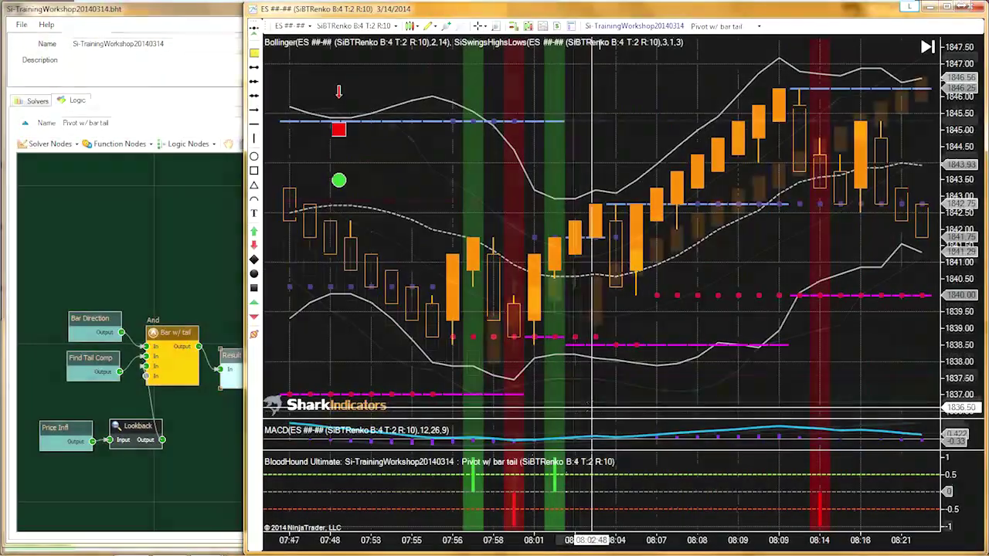
pyautogui.hscroll(-5, 587, 394)
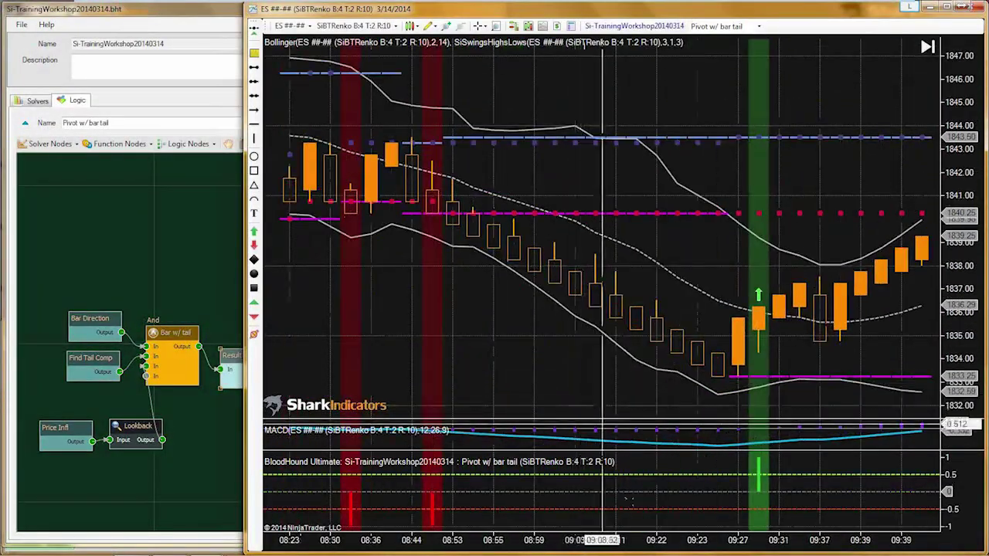
pyautogui.hscroll(-5, 699, 503)
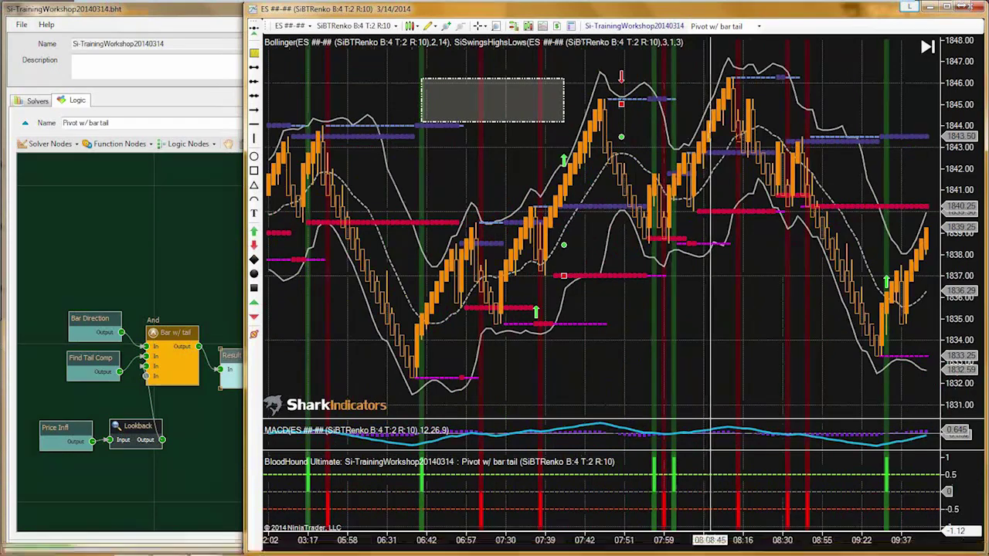
pyautogui.moveTo(708, 537); pyautogui.dragTo(530, 537)
pyautogui.moveTo(721, 386); pyautogui.dragTo(612, 369)
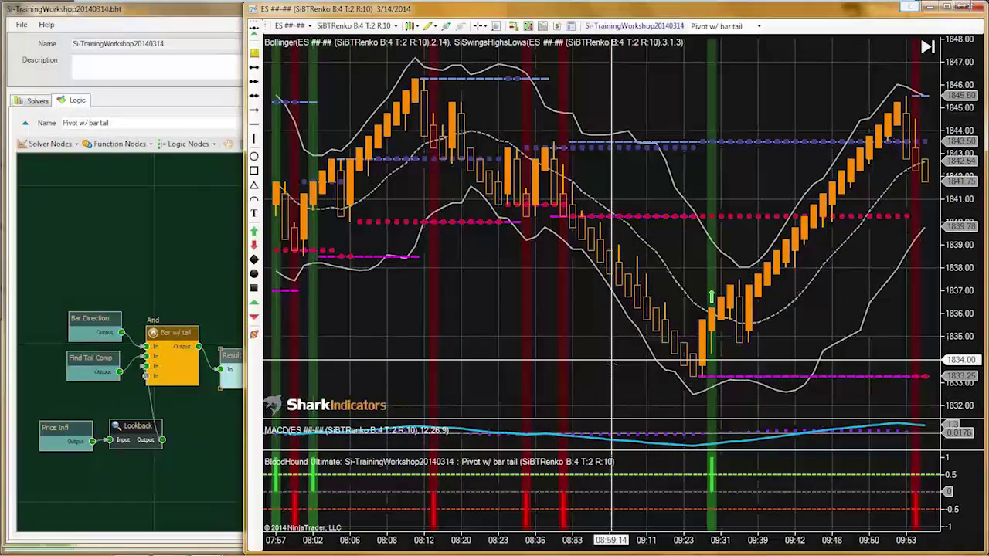
# Step: Set the SiSwingsHighsLows Tightest Tops and Tightest Bottoms plot widths to 1 and apply
pyautogui.click(751, 216)
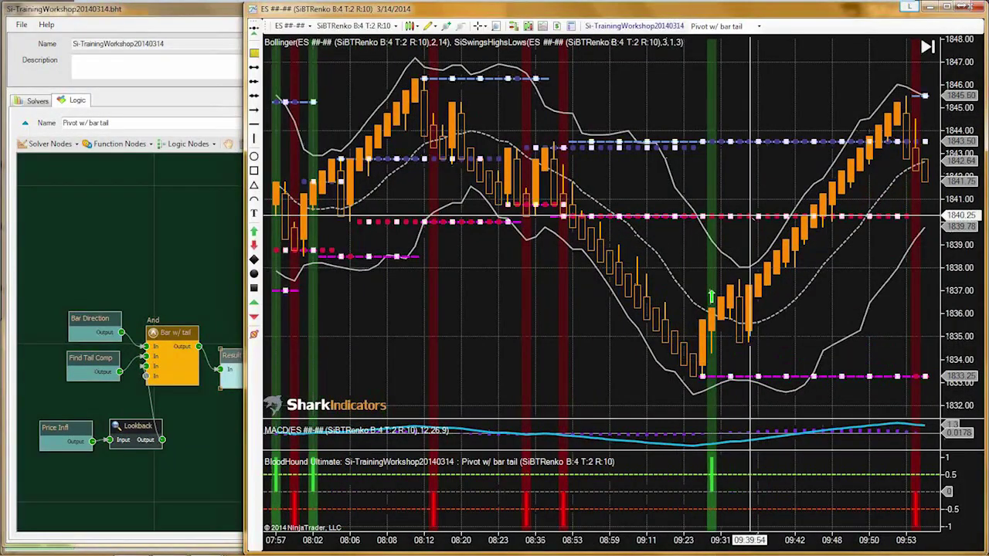
pyautogui.doubleClick(751, 217)
pyautogui.moveTo(628, 138); pyautogui.dragTo(398, 49)
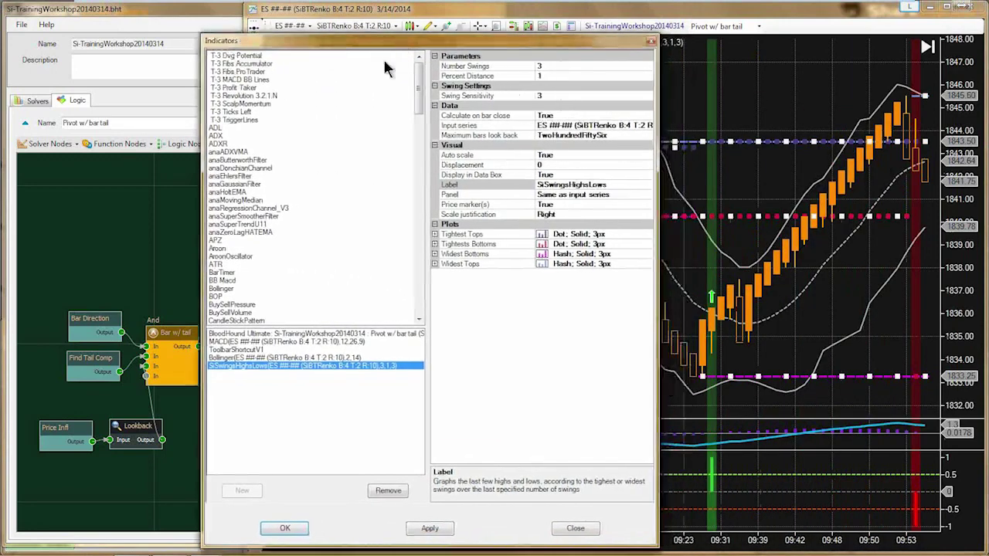
pyautogui.click(434, 245)
pyautogui.click(434, 234)
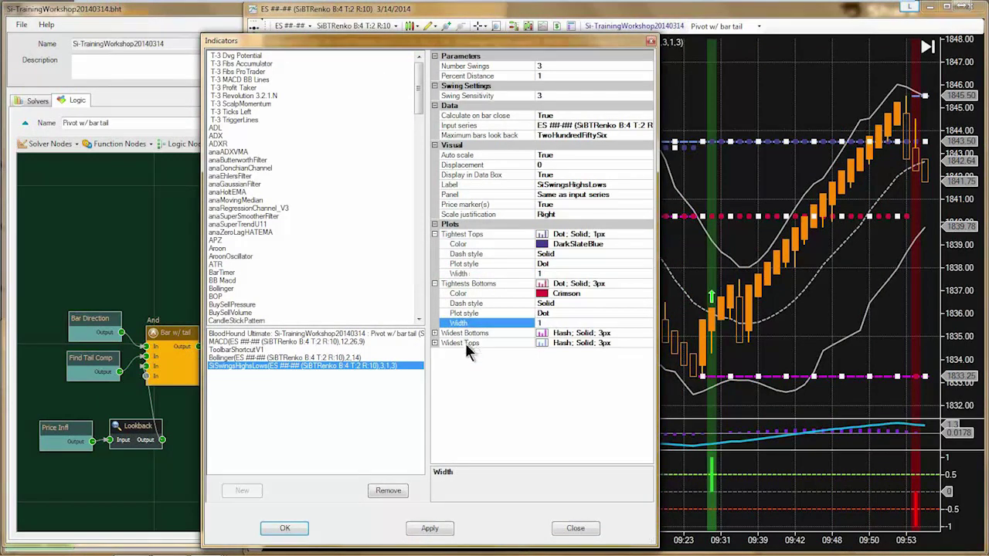
pyautogui.click(285, 528)
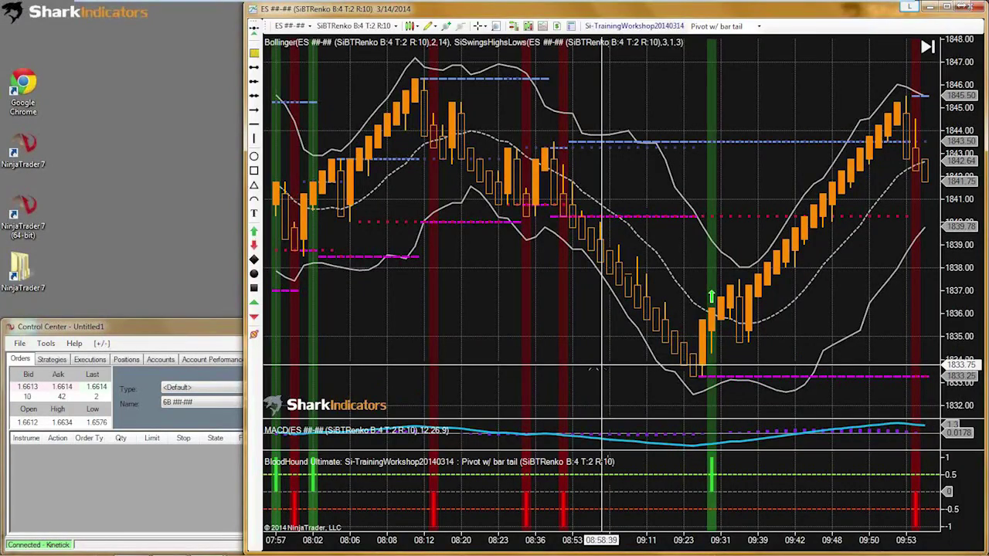
# Step: Draw an ellipse centred on the swing low bar
pyautogui.scroll(5, 610, 368)
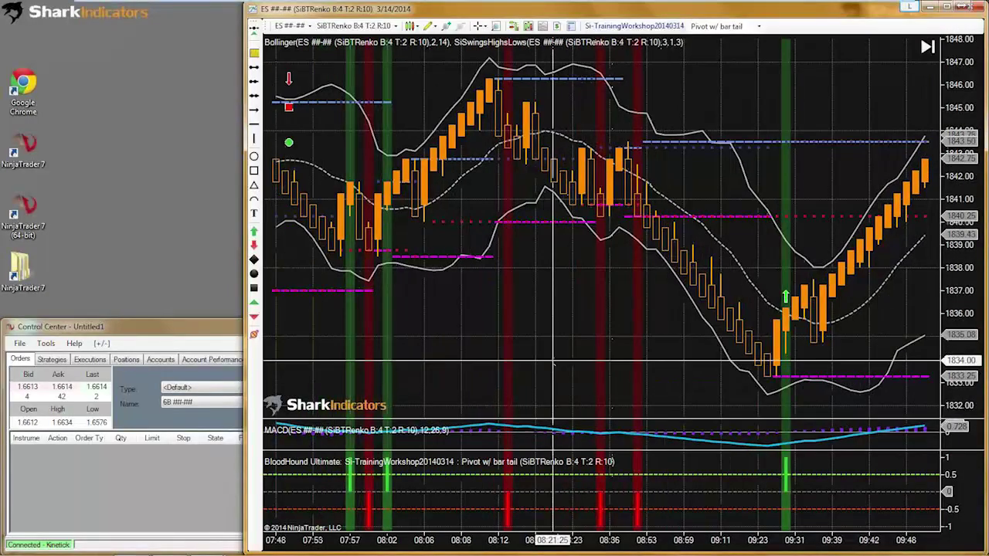
pyautogui.scroll(10, 553, 362)
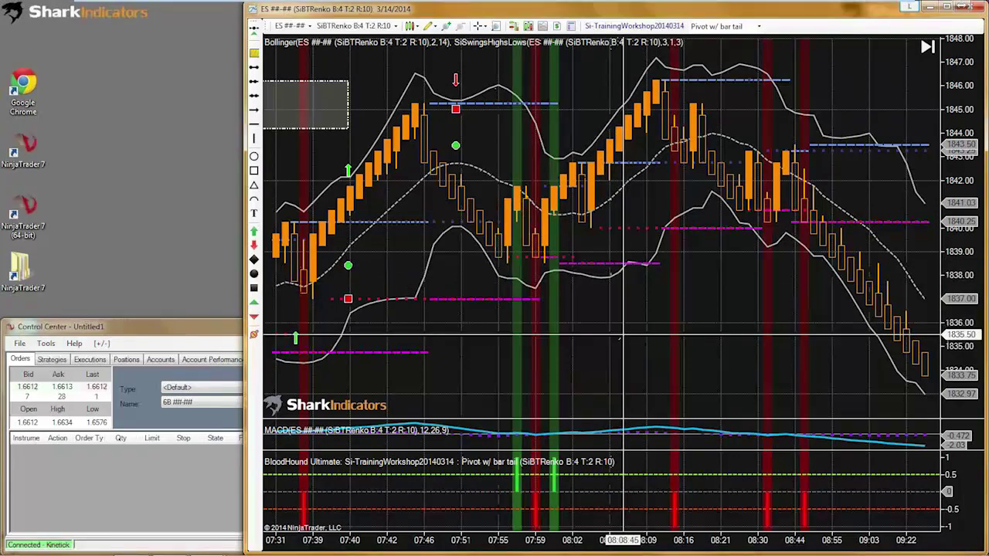
pyautogui.scroll(-10, 568, 346)
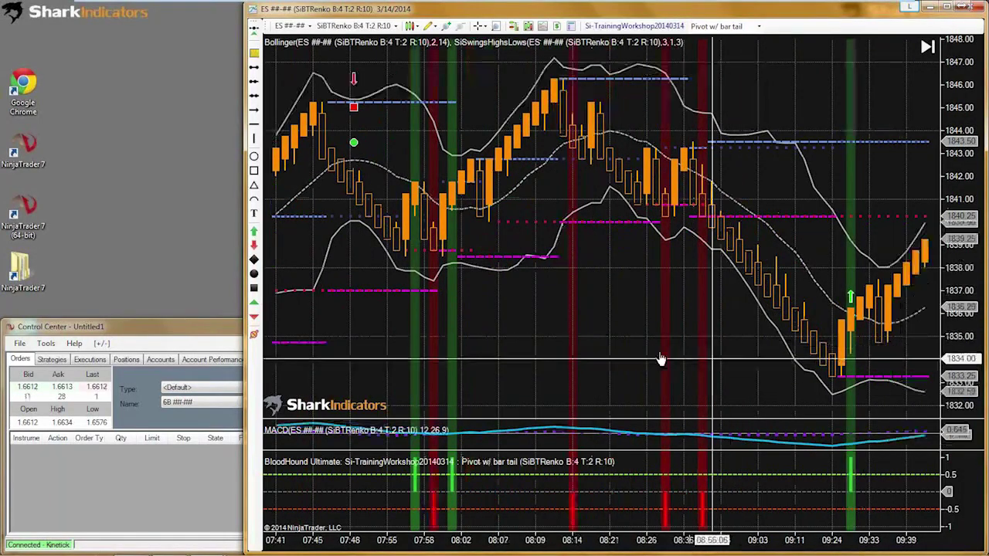
pyautogui.scroll(-1, 537, 338)
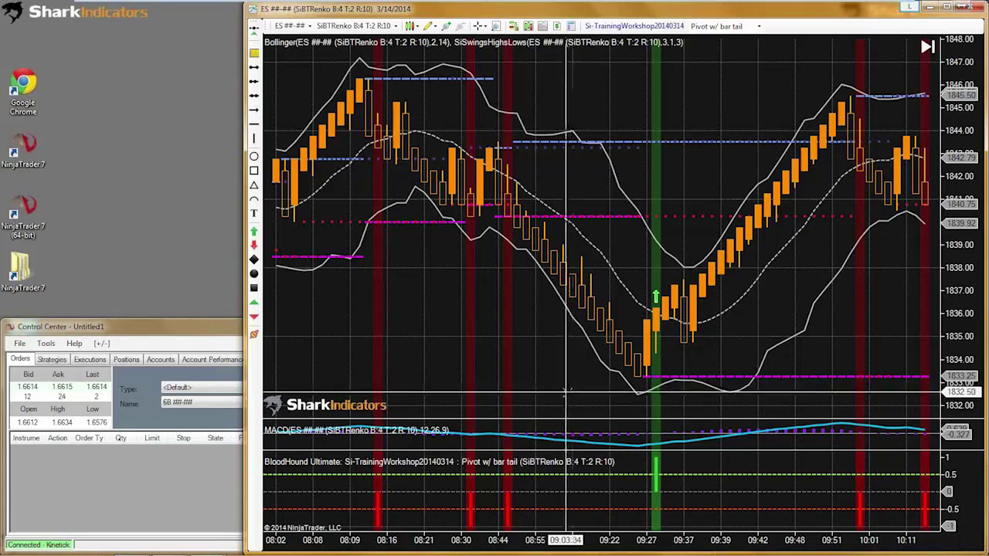
pyautogui.click(256, 232)
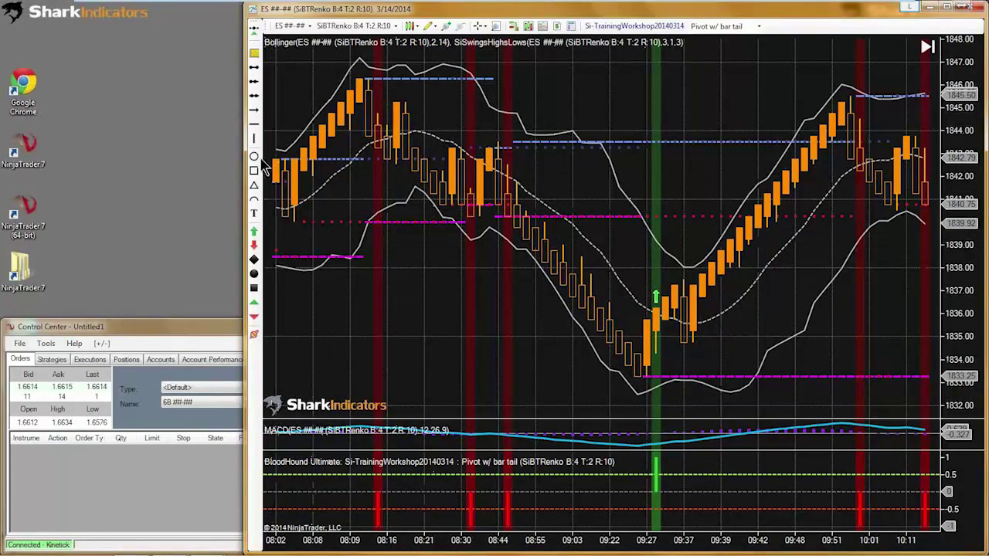
pyautogui.click(657, 399)
pyautogui.click(623, 370)
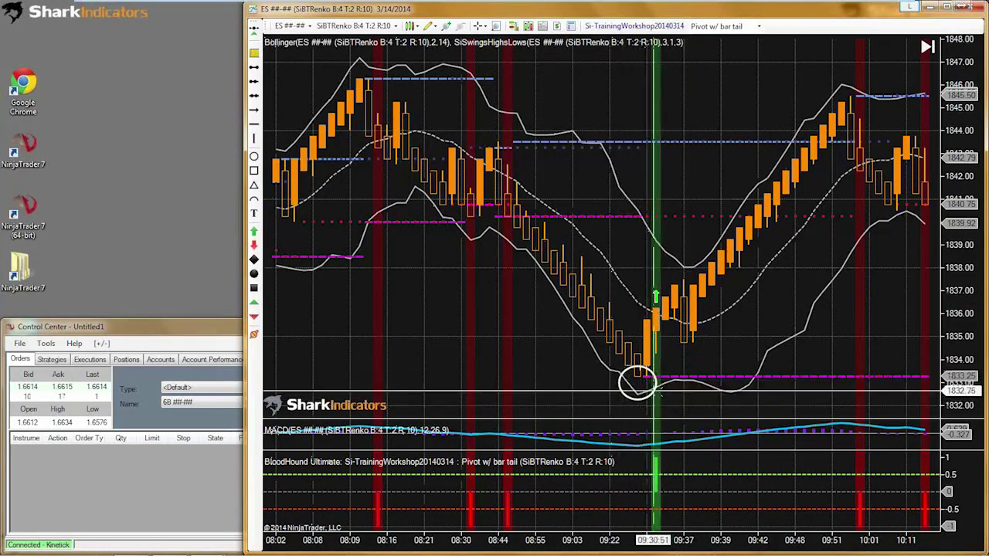
pyautogui.moveTo(621, 392); pyautogui.dragTo(631, 390)
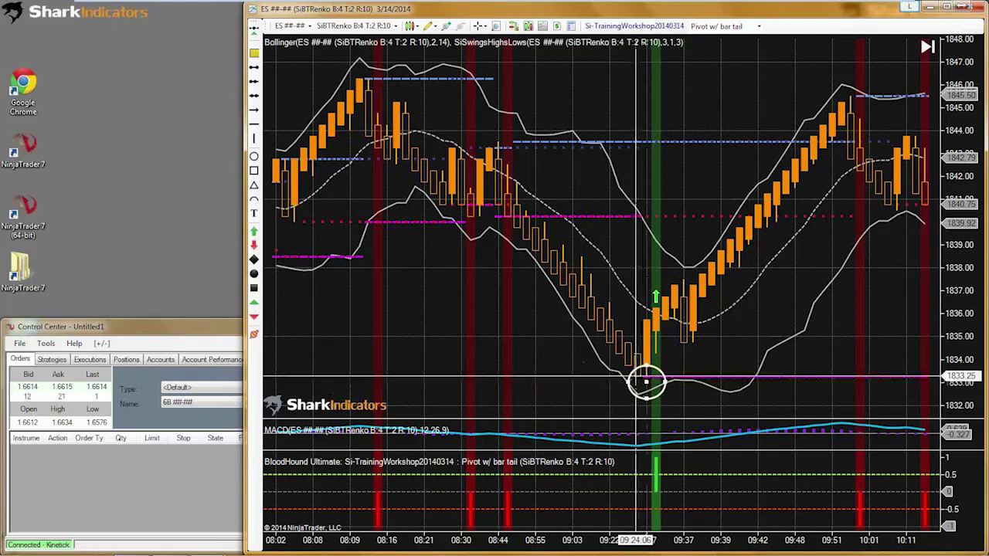
# Step: Circle the 08:12 swing high and the later swing high near 09:51 with ellipses
pyautogui.click(254, 156)
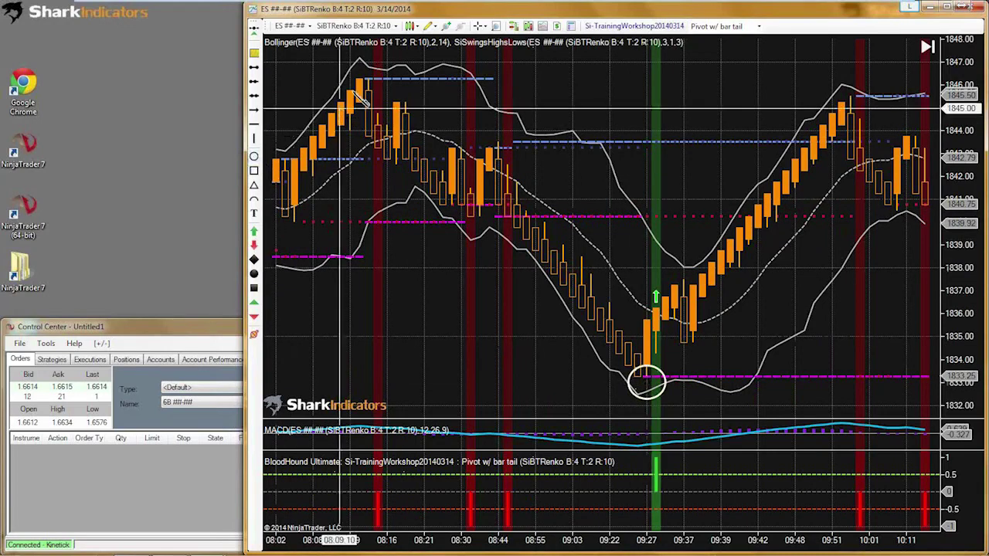
pyautogui.click(350, 65)
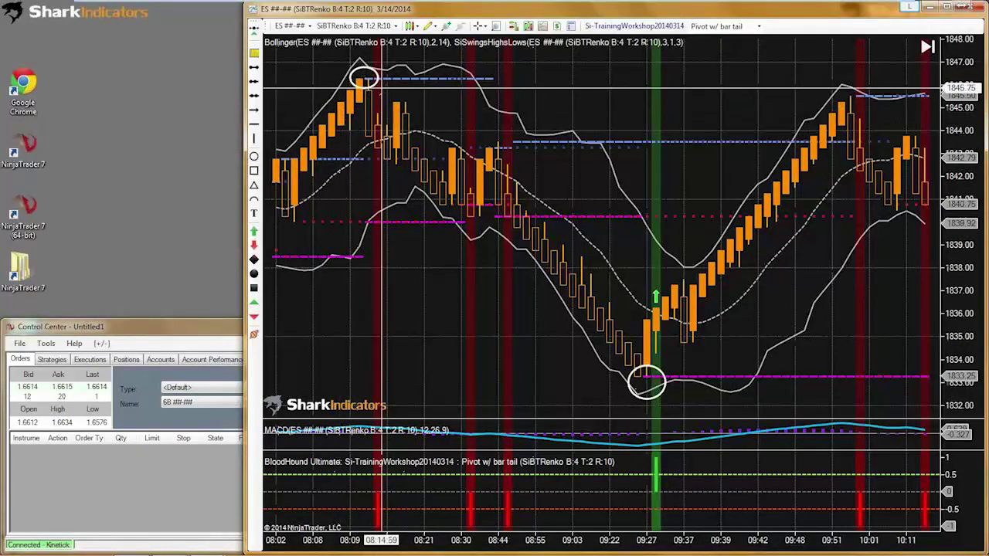
pyautogui.click(379, 88)
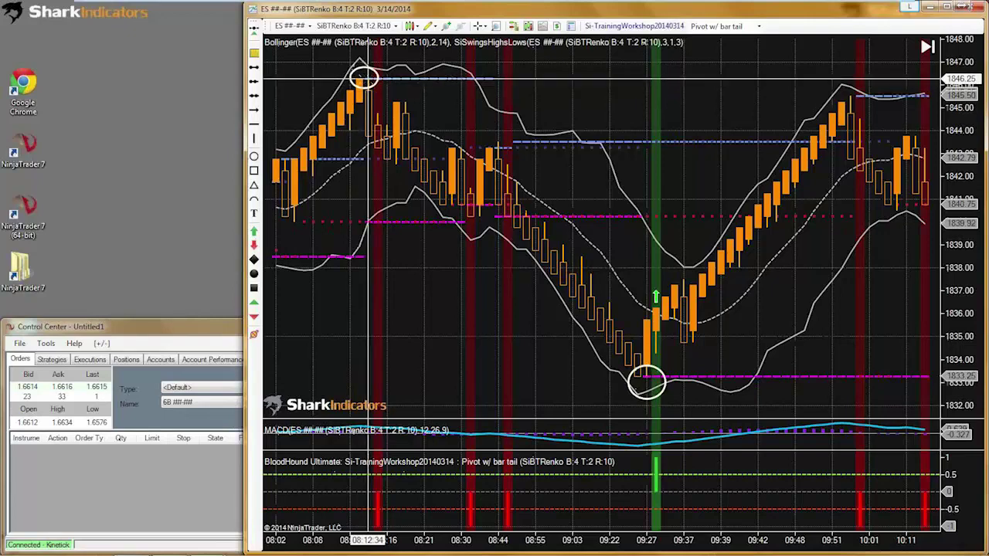
pyautogui.click(254, 157)
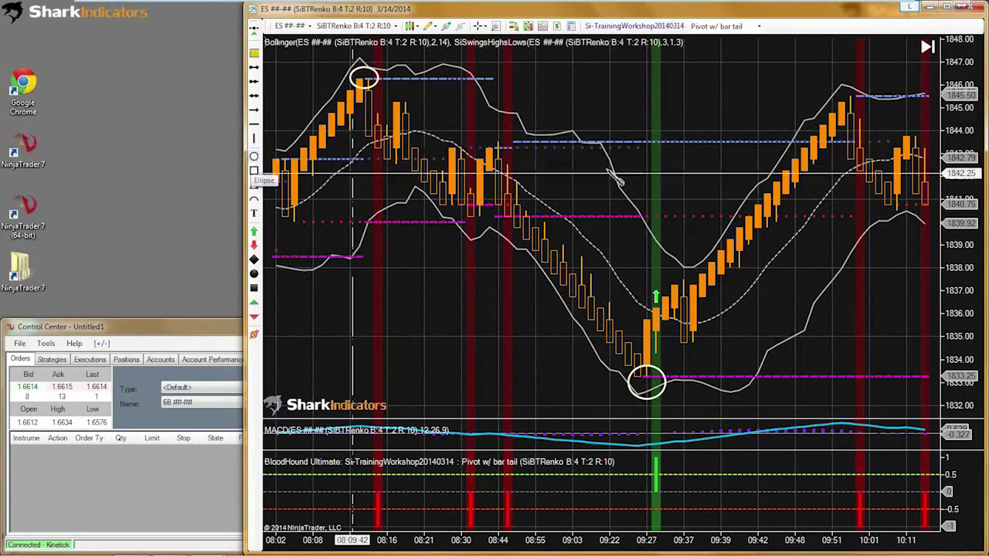
pyautogui.click(835, 85)
pyautogui.click(867, 105)
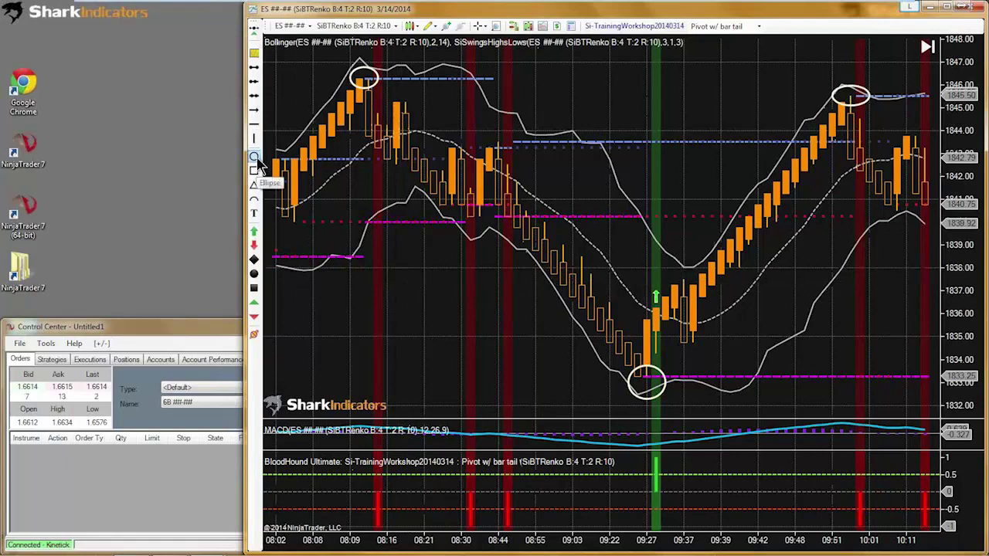
# Step: Draw a triangle marker below the mid-chart pullback bar and select it
pyautogui.click(254, 186)
pyautogui.click(506, 229)
pyautogui.click(488, 201)
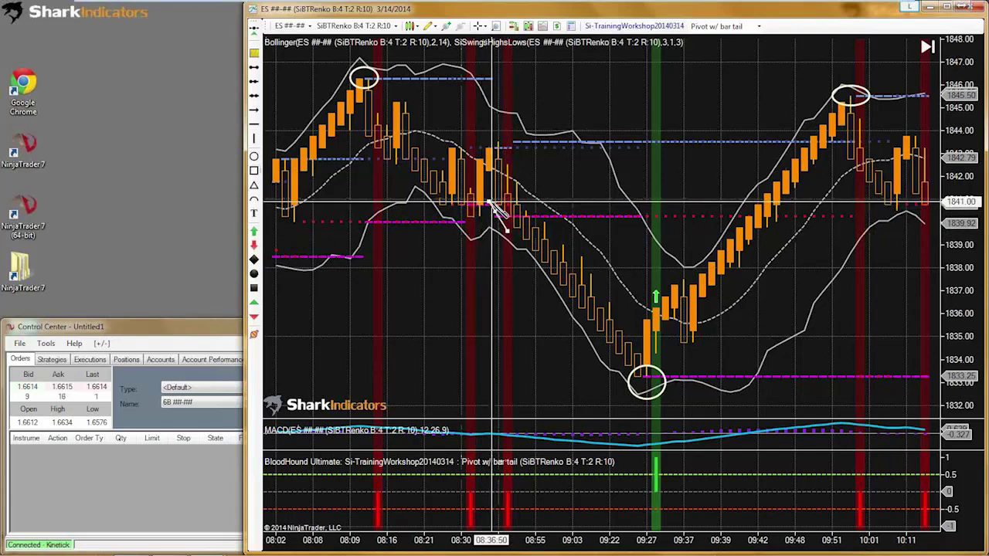
pyautogui.click(471, 223)
pyautogui.click(494, 272)
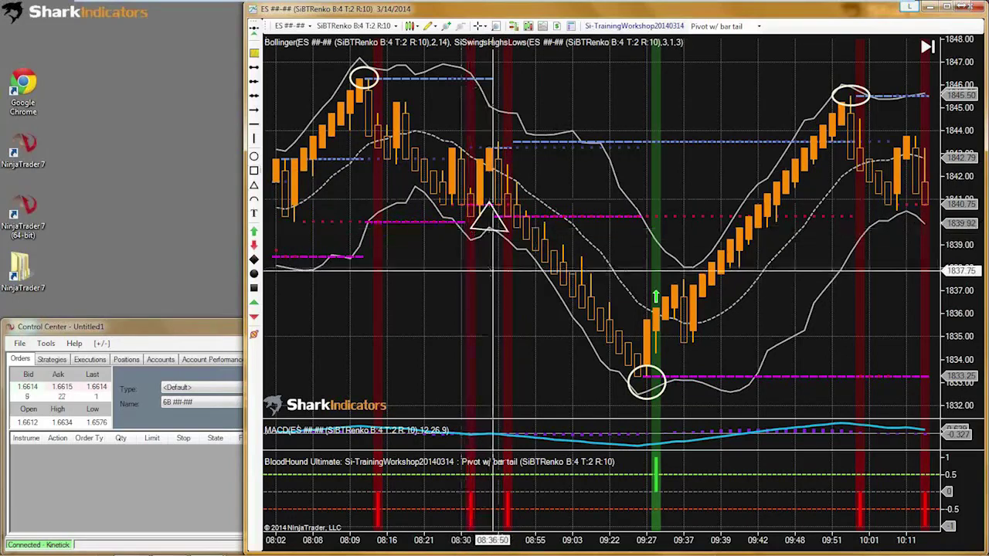
pyautogui.click(495, 221)
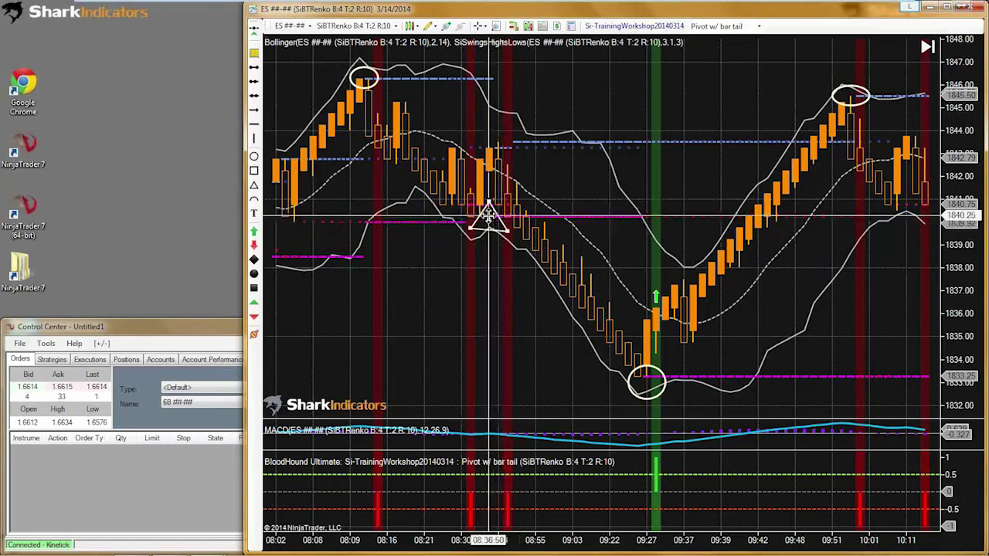
pyautogui.hscroll(-10, 479, 295)
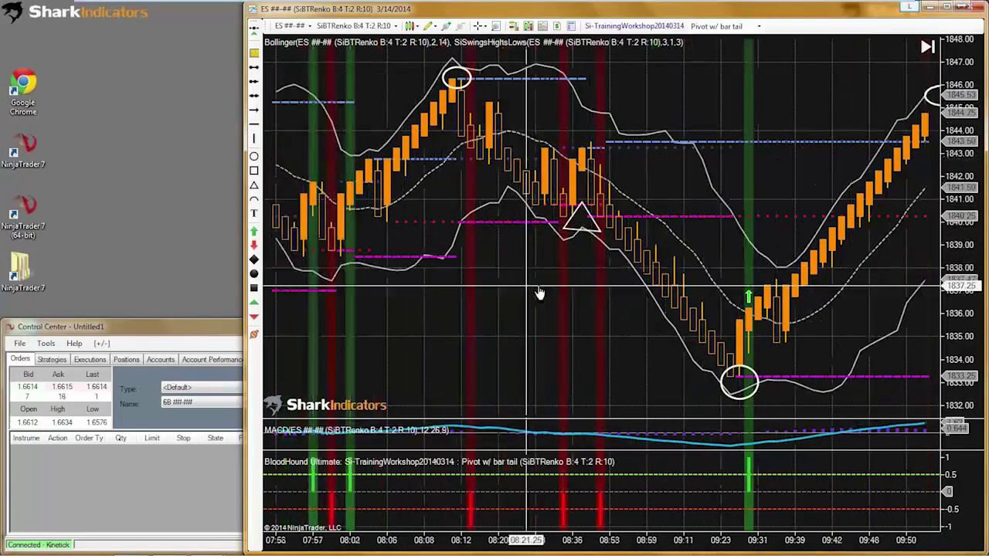
# Step: Pan to the later bars and drag the triangle marker back beside the pullback
pyautogui.moveTo(649, 217); pyautogui.dragTo(467, 224)
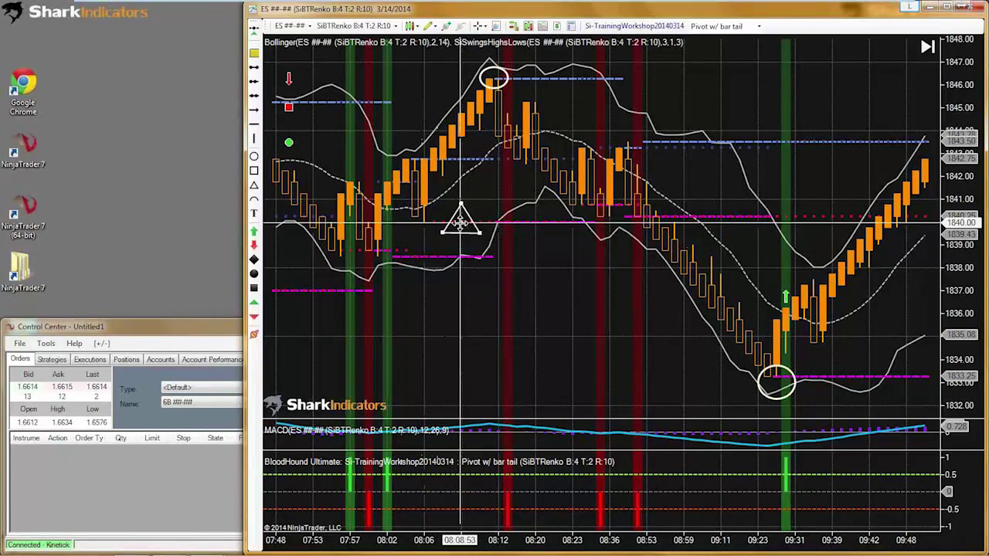
pyautogui.moveTo(460, 222)
pyautogui.mouseDown()
pyautogui.moveTo(490, 68)
pyautogui.moveTo(500, 86)
pyautogui.mouseUp()
pyautogui.moveTo(591, 201)
pyautogui.mouseDown()
pyautogui.moveTo(765, 348)
pyautogui.moveTo(588, 255)
pyautogui.moveTo(459, 222)
pyautogui.mouseUp()
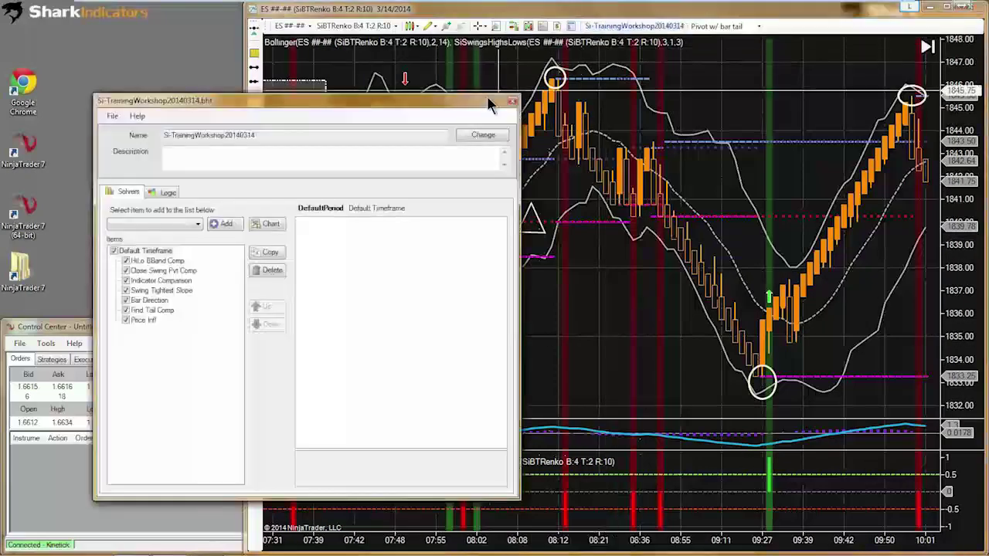
# Step: Move the template window top-left, enlarge it, view the Pivot w/ bar tail graph, and return to Solvers
pyautogui.moveTo(345, 101); pyautogui.dragTo(257, 21)
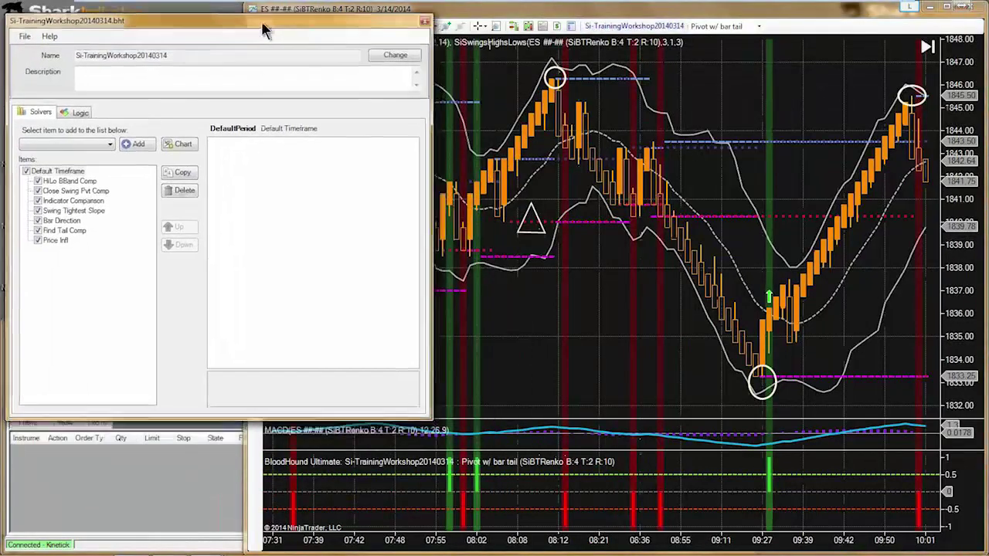
pyautogui.click(79, 113)
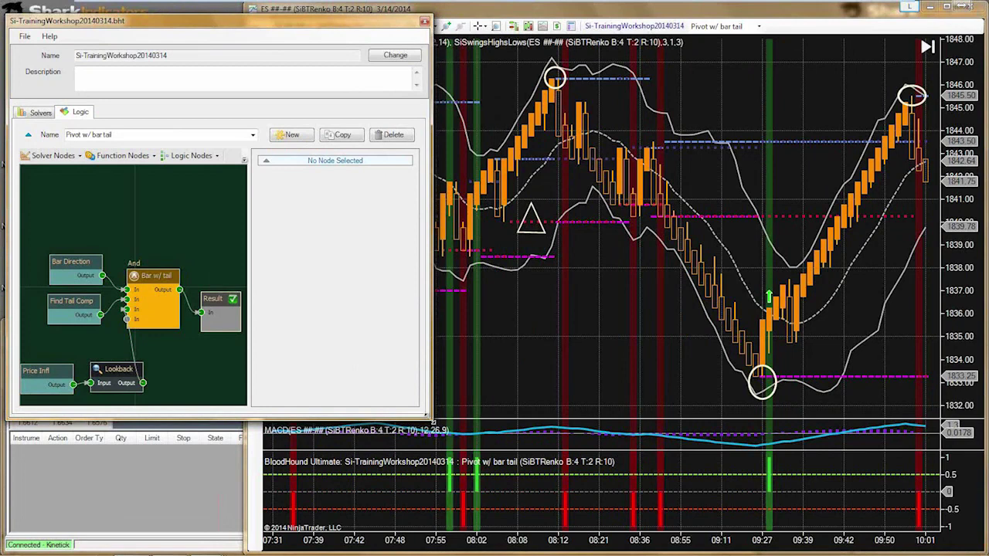
pyautogui.moveTo(433, 421); pyautogui.dragTo(513, 550)
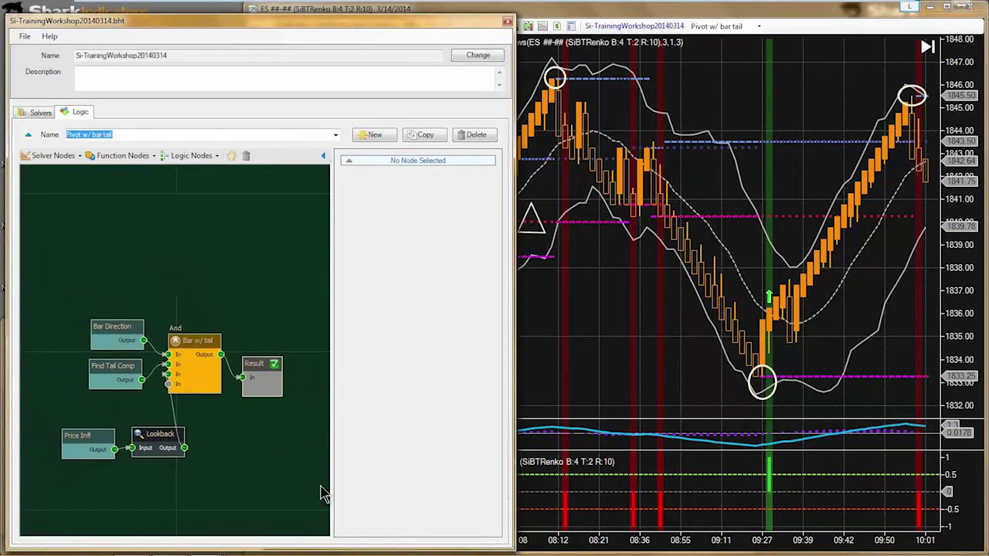
pyautogui.moveTo(245, 449); pyautogui.dragTo(231, 388)
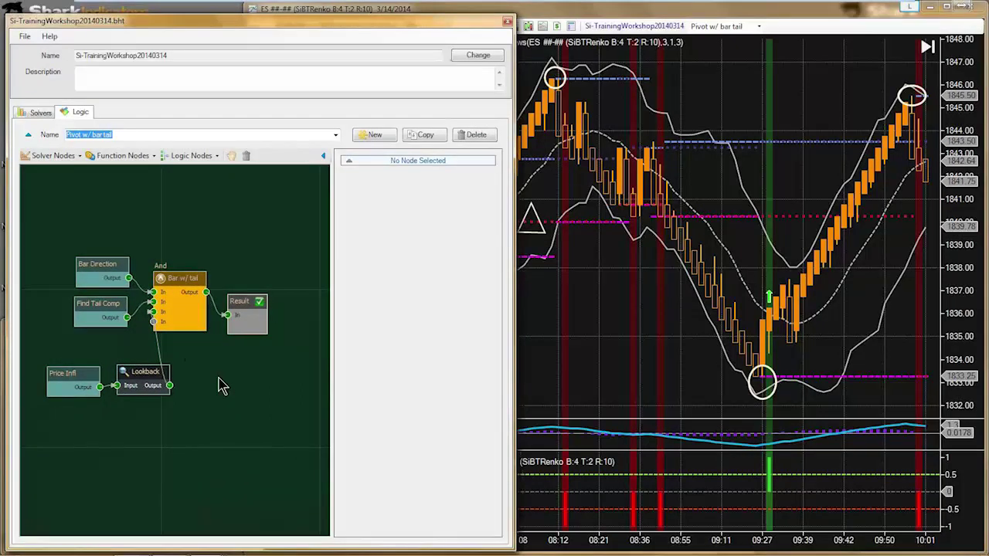
pyautogui.click(39, 112)
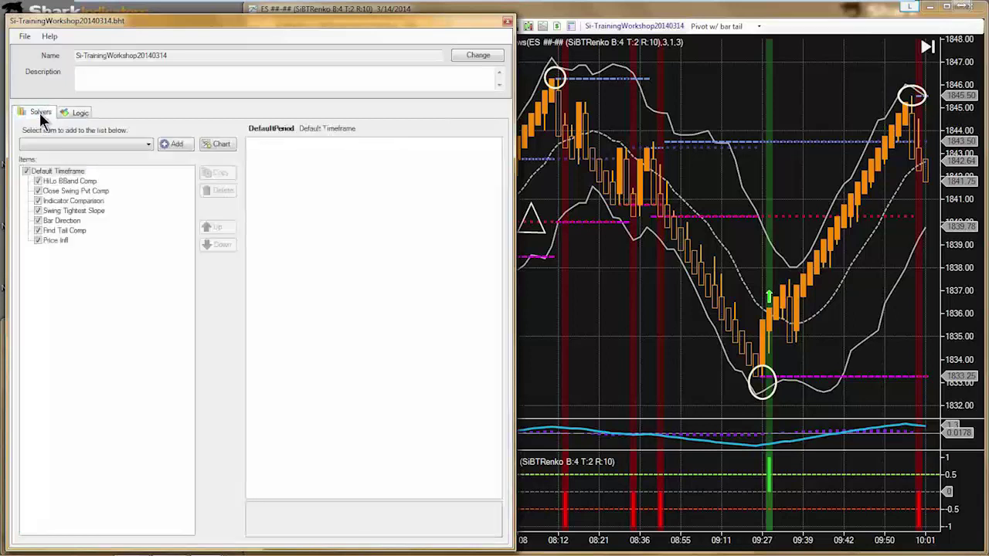
# Step: Try deleting the Indicator Comparison solver, dismiss the Solvers In Use error, and review Indicator A
pyautogui.click(70, 201)
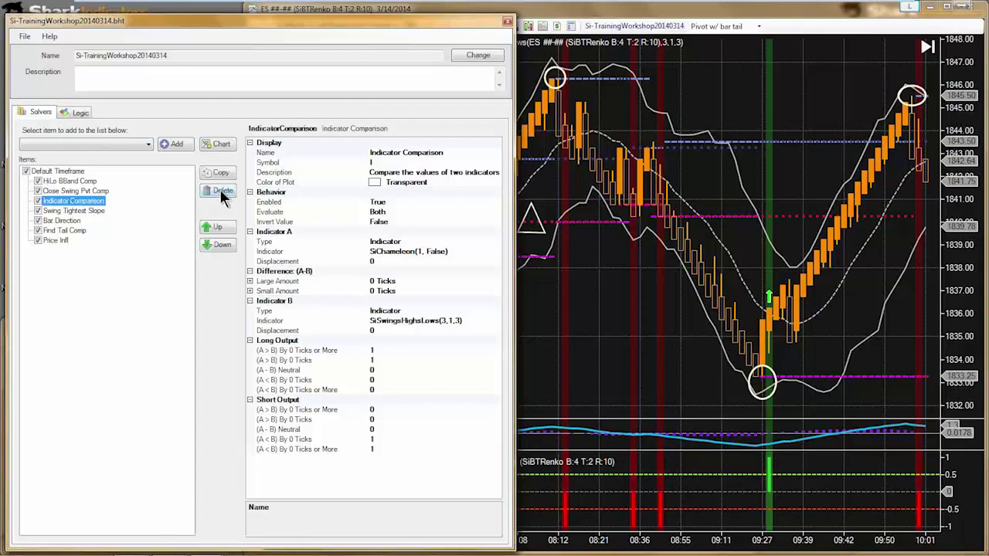
pyautogui.click(220, 191)
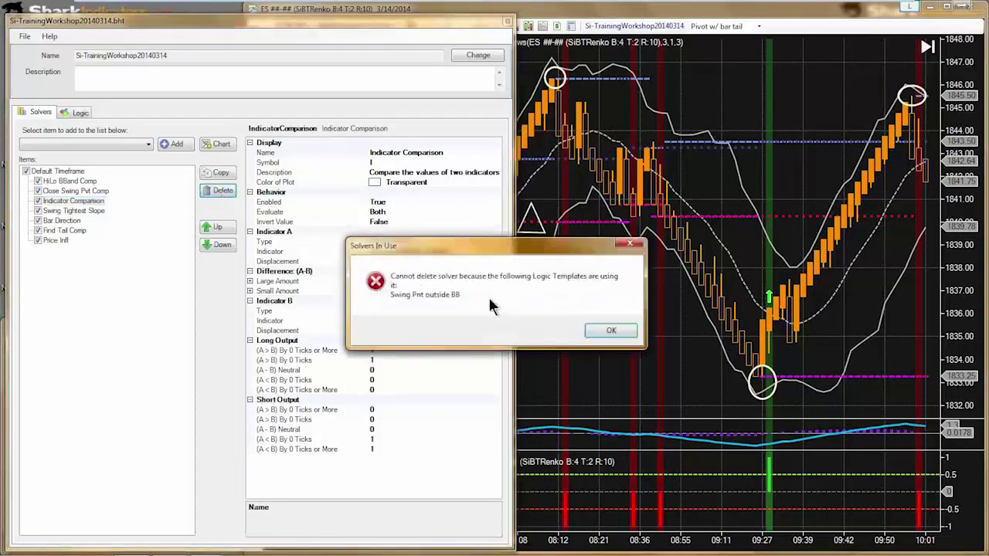
pyautogui.click(610, 331)
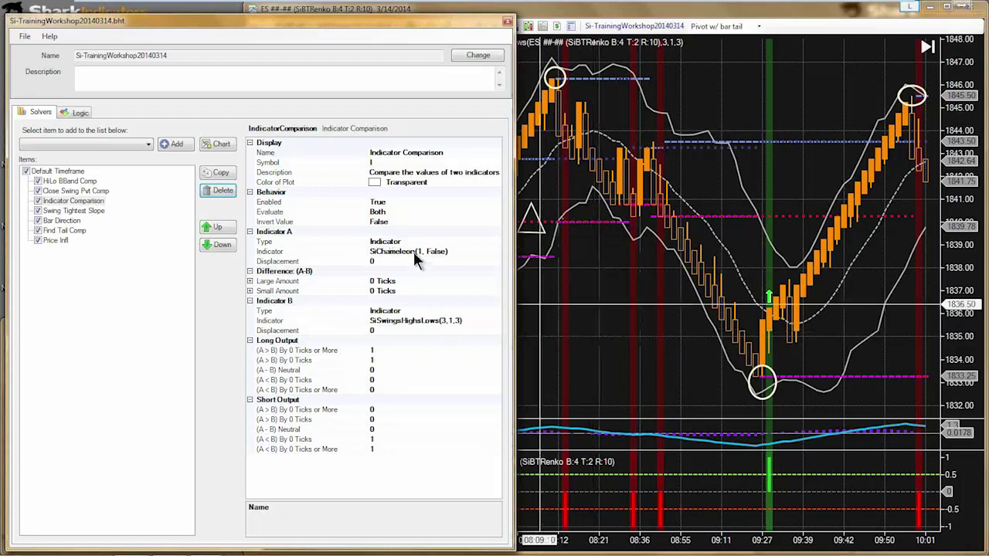
pyautogui.click(403, 251)
pyautogui.click(54, 199)
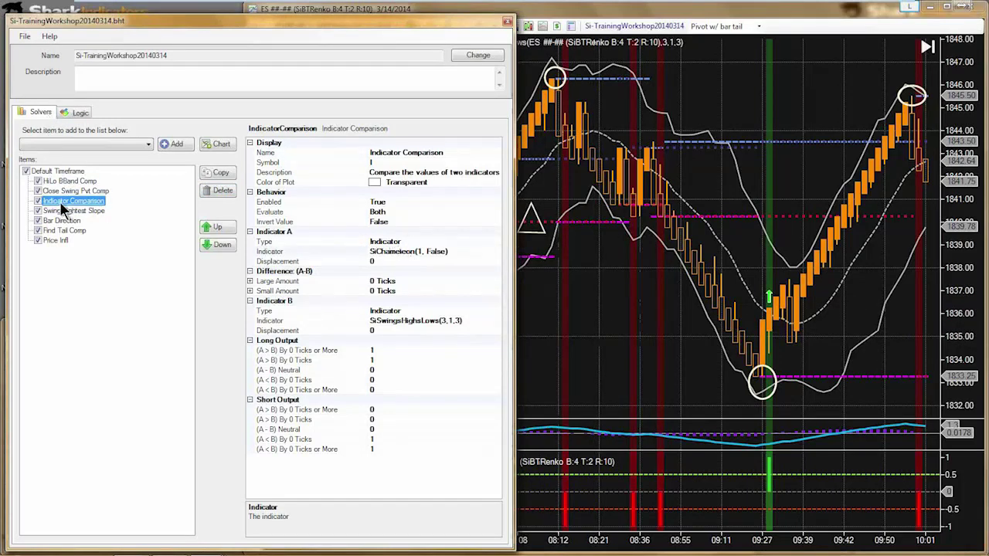
pyautogui.click(77, 113)
# Step: Load the Swing Pnt outside BB logic and select its Indicator Comparison node
pyautogui.click(336, 135)
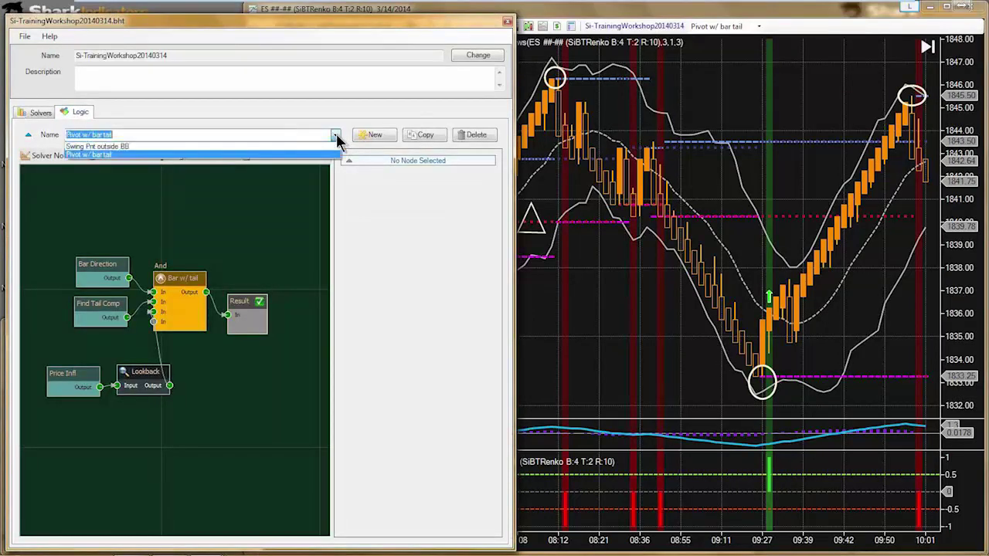
pyautogui.click(103, 153)
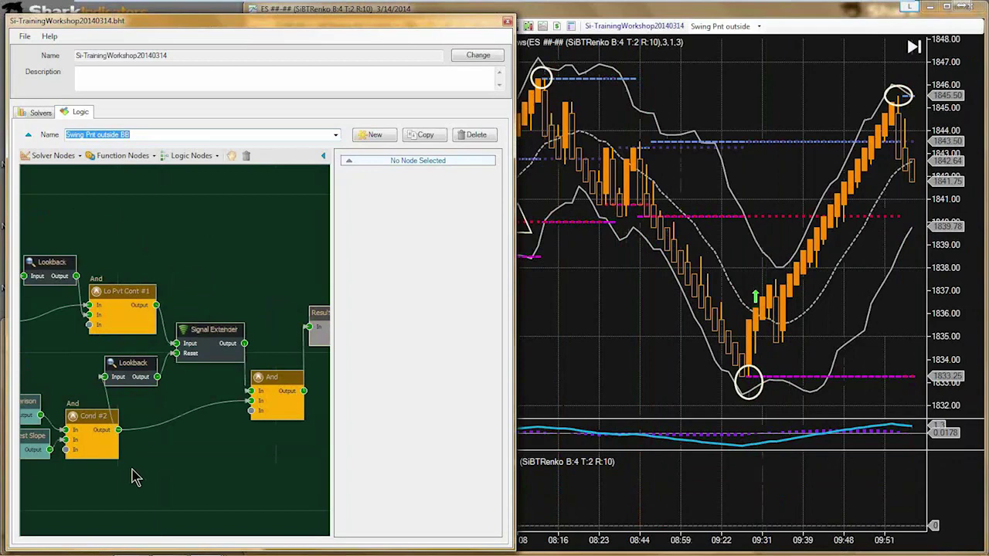
pyautogui.moveTo(68, 496); pyautogui.dragTo(165, 452)
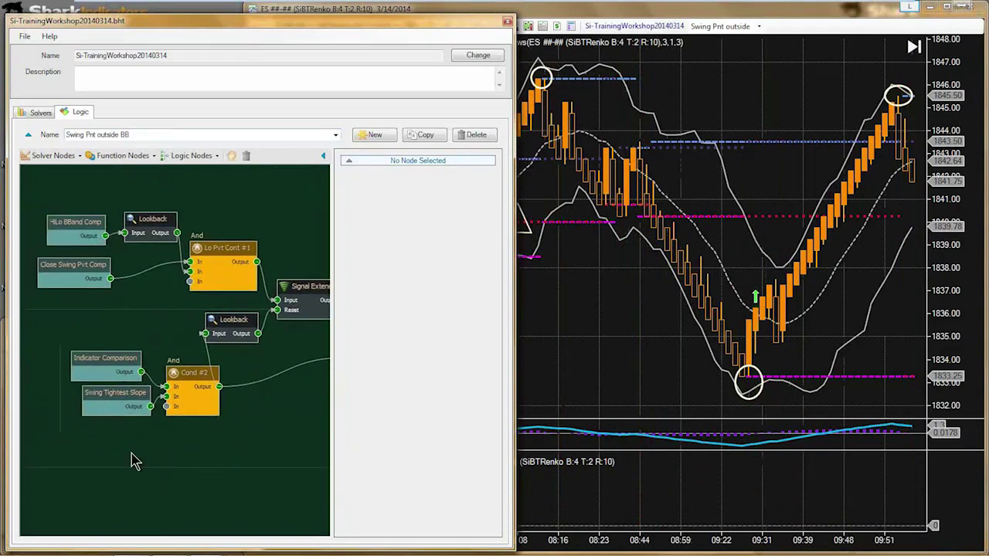
pyautogui.click(102, 360)
pyautogui.moveTo(102, 361); pyautogui.dragTo(106, 354)
pyautogui.moveTo(205, 471); pyautogui.dragTo(162, 477)
# Step: Review the Indicator A choice and Indicator B's SiSwingsHighsLows settings without changing them
pyautogui.click(437, 331)
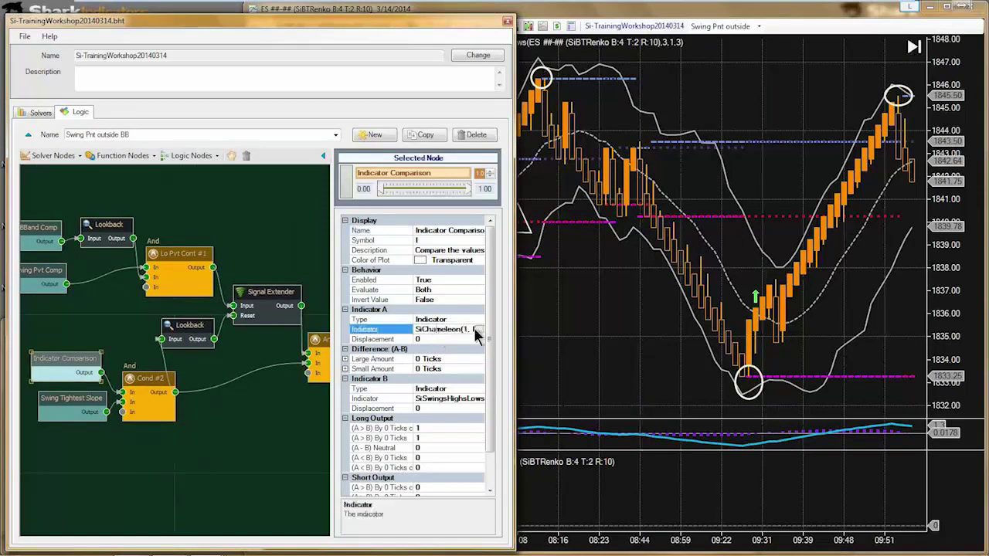
pyautogui.click(478, 330)
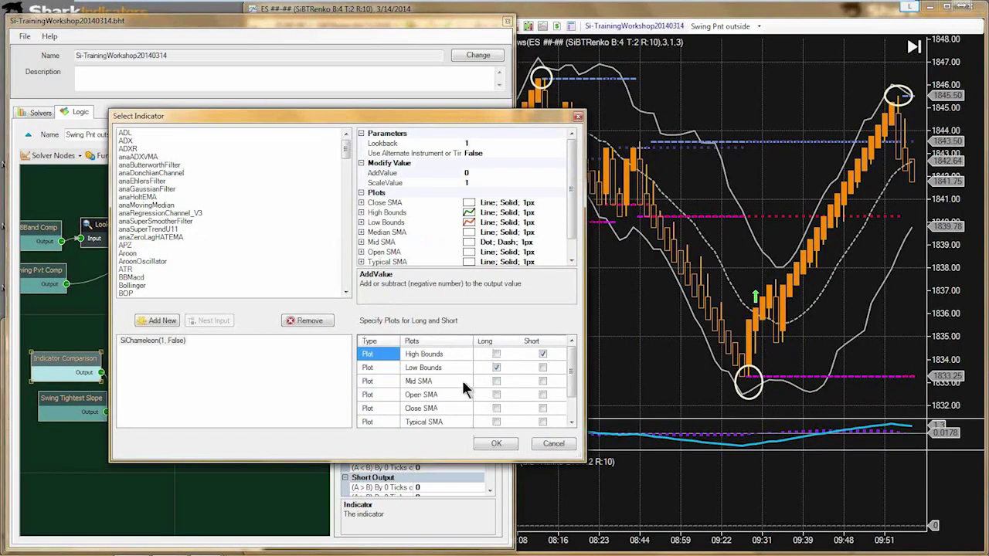
pyautogui.click(553, 444)
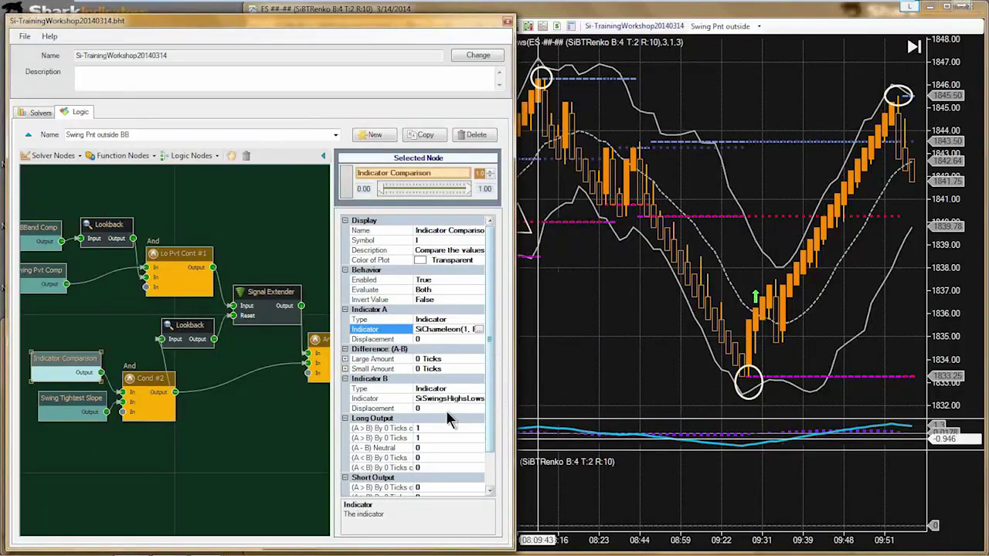
pyautogui.click(435, 399)
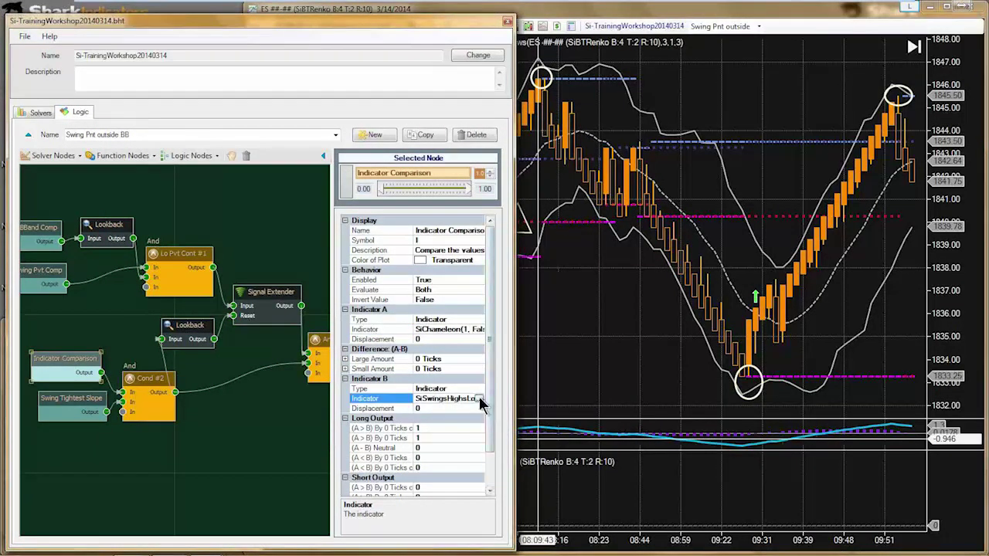
pyautogui.click(479, 399)
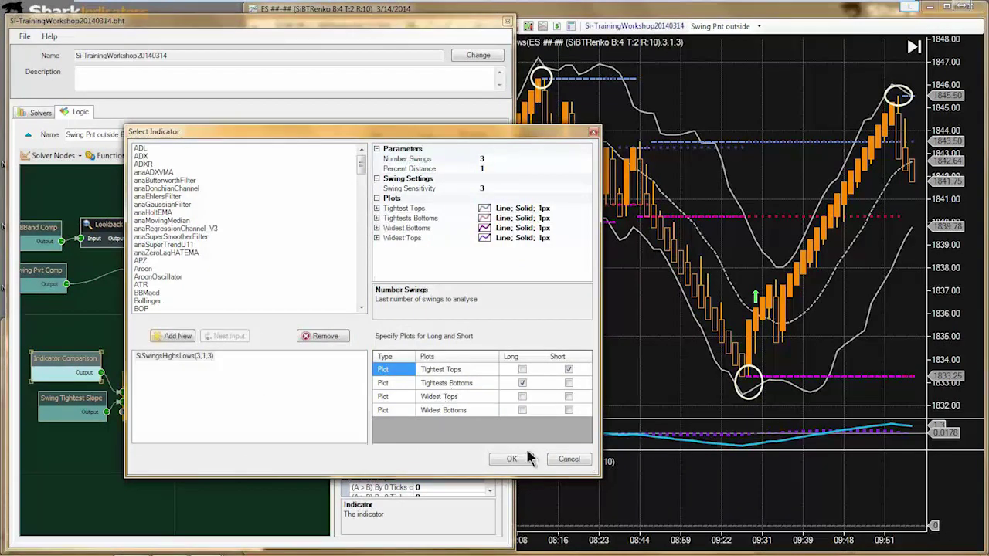
pyautogui.click(564, 459)
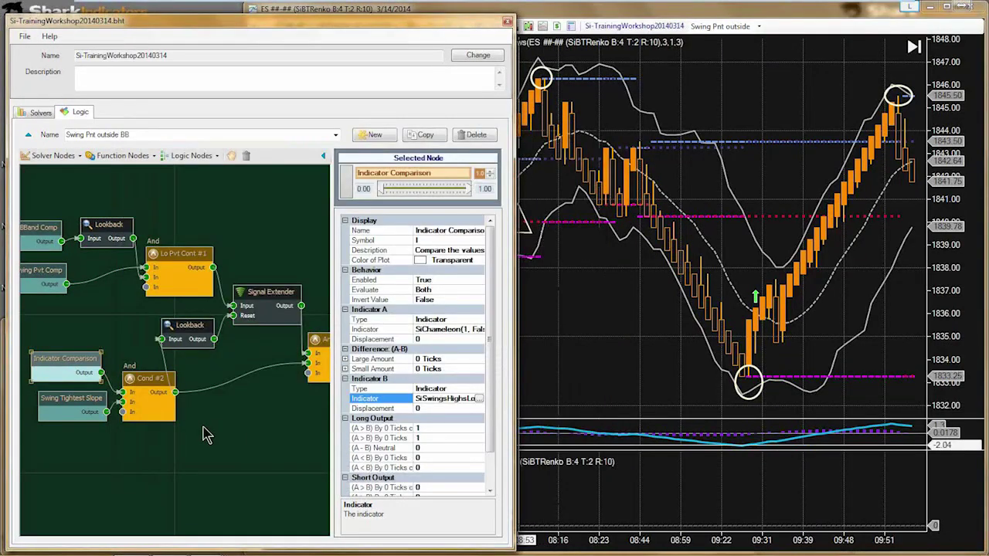
pyautogui.click(478, 398)
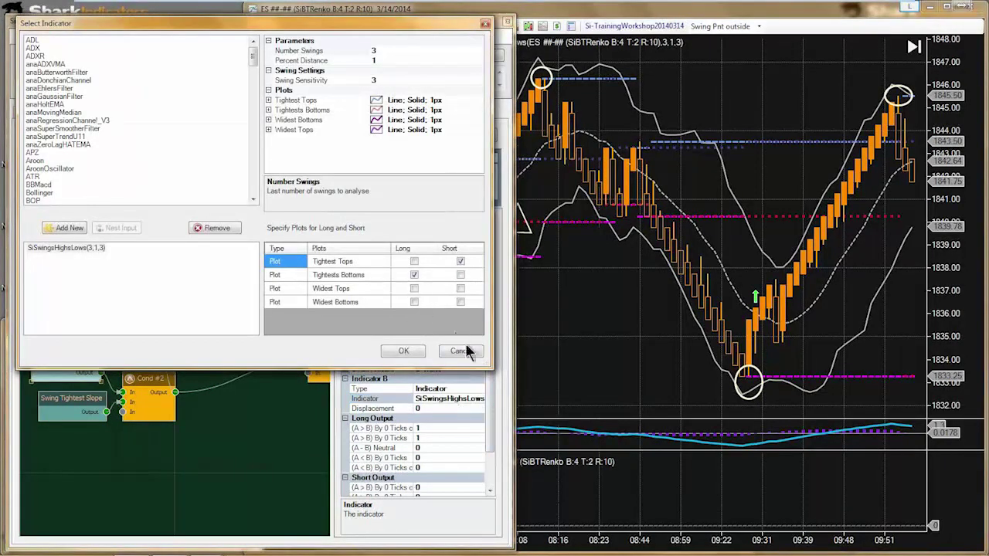
pyautogui.click(464, 352)
# Step: Rename the node from 'Indicator Comparison' to 'HiLo Swing Tight Comp'
pyautogui.click(430, 230)
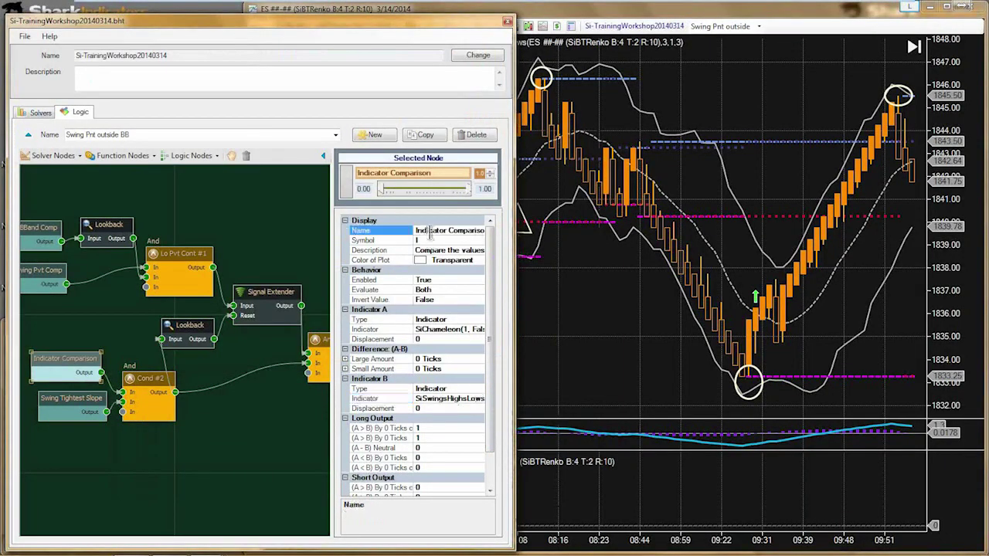
pyautogui.moveTo(449, 231); pyautogui.dragTo(404, 235)
pyautogui.write('HiLo Swing TightCo')
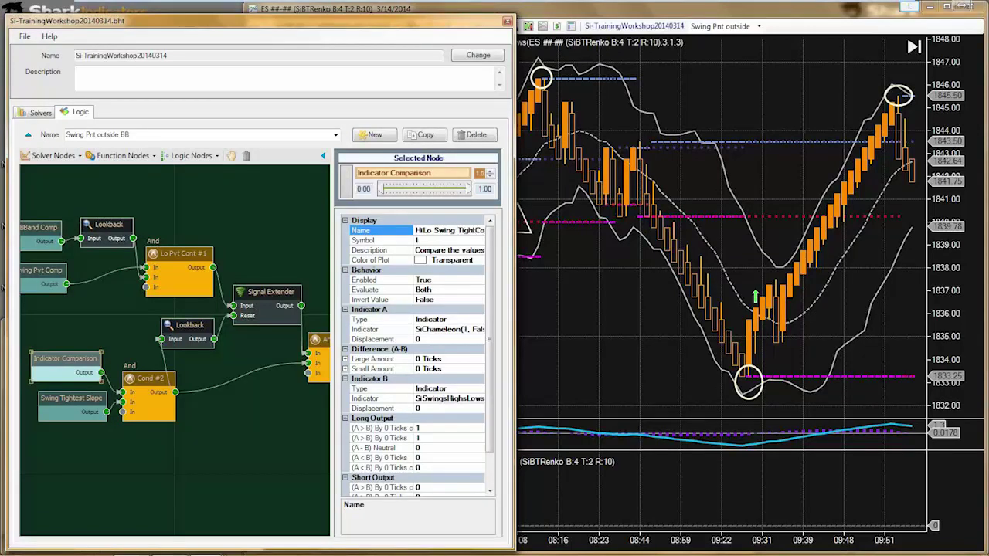
pyautogui.press('Delete')
pyautogui.press('Delete')
pyautogui.press('Delete')
pyautogui.press('Delete')
pyautogui.press('Delete')
pyautogui.write('s')
pyautogui.click(168, 459)
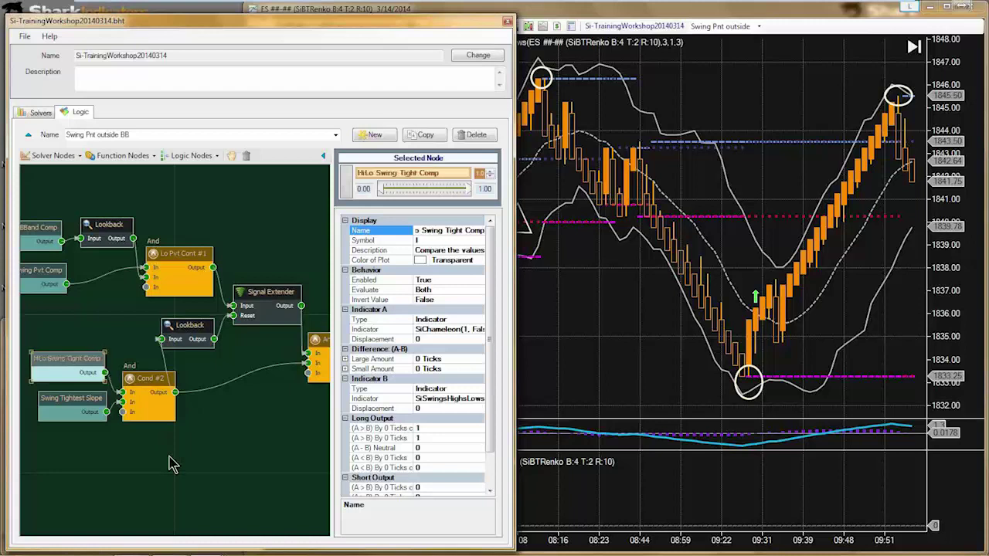
# Step: Inspect the HiLo Swing Tight Comp solver, then load the Pivot w/ bar tail logic
pyautogui.click(40, 113)
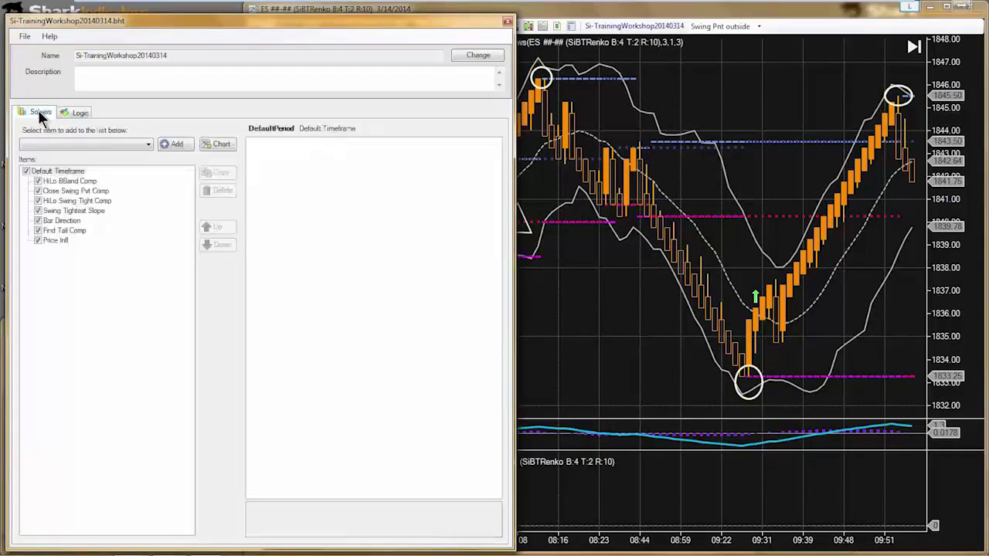
pyautogui.click(67, 200)
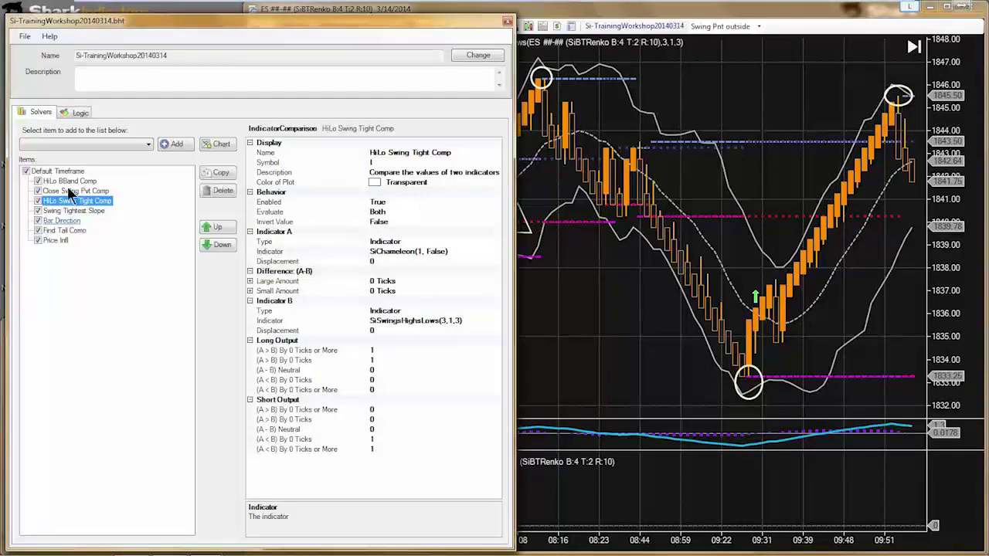
pyautogui.click(78, 114)
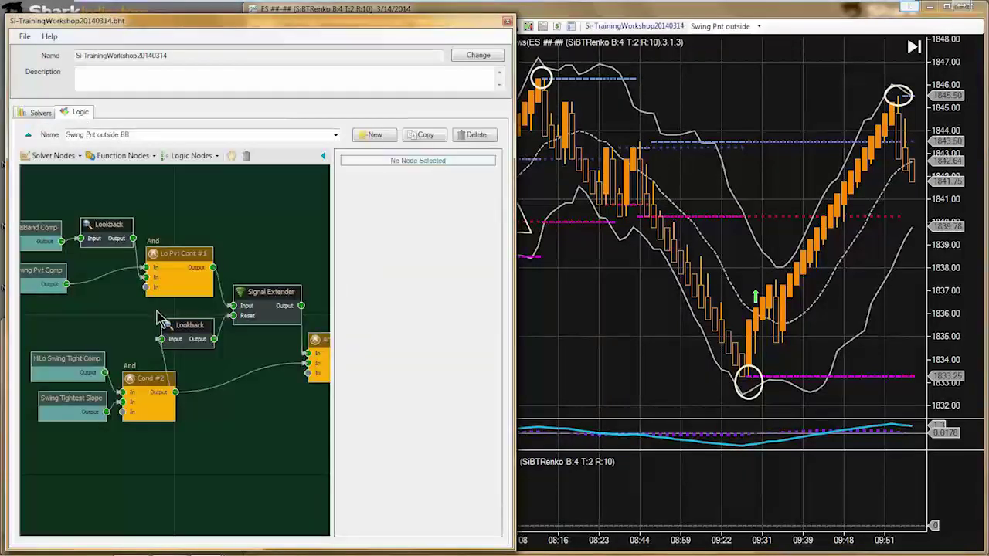
pyautogui.click(335, 136)
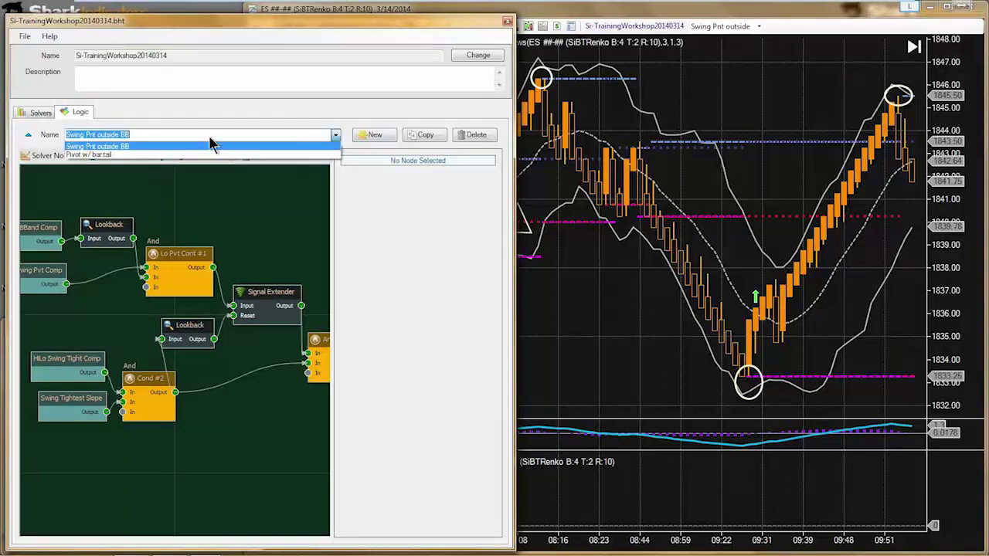
pyautogui.click(75, 154)
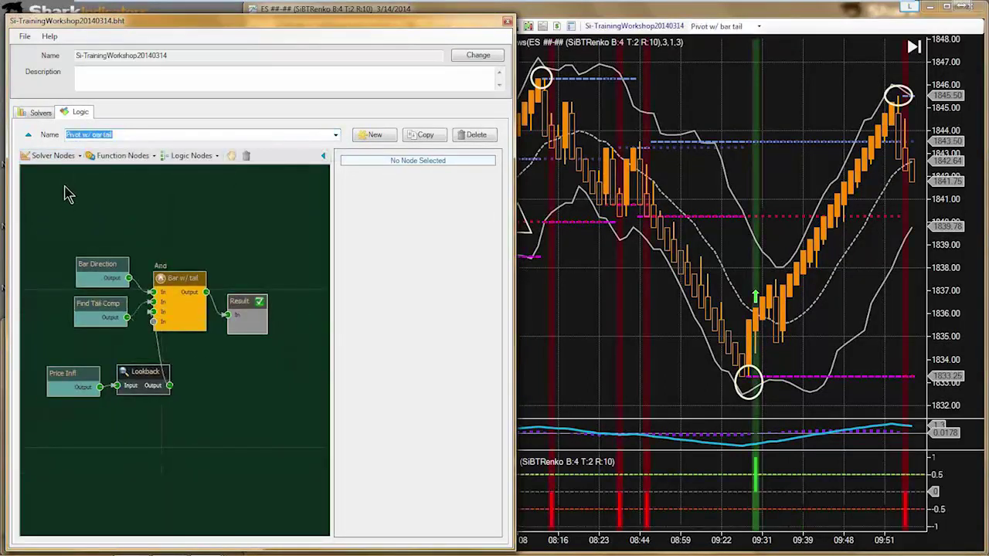
# Step: Add an Indicator Comparison node below Lookback and wire its Output into the Result node
pyautogui.click(71, 157)
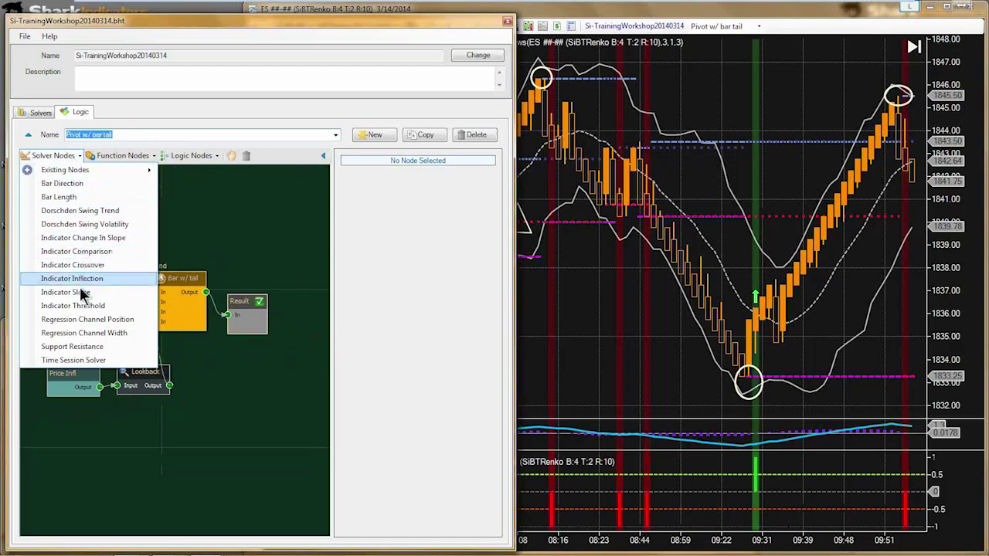
pyautogui.click(76, 252)
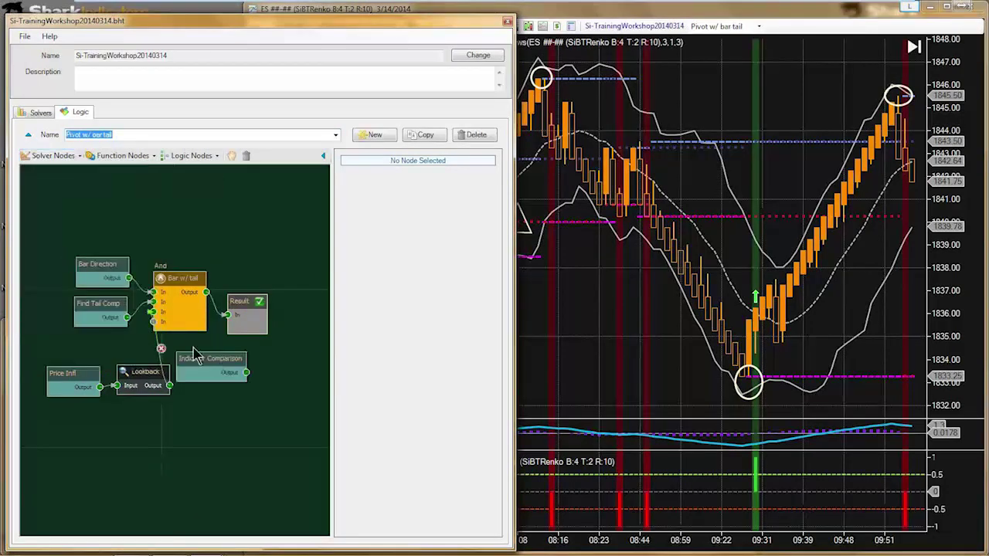
pyautogui.click(201, 353)
pyautogui.moveTo(200, 353); pyautogui.dragTo(118, 427)
pyautogui.moveTo(237, 303); pyautogui.dragTo(243, 384)
pyautogui.moveTo(165, 442); pyautogui.dragTo(232, 405)
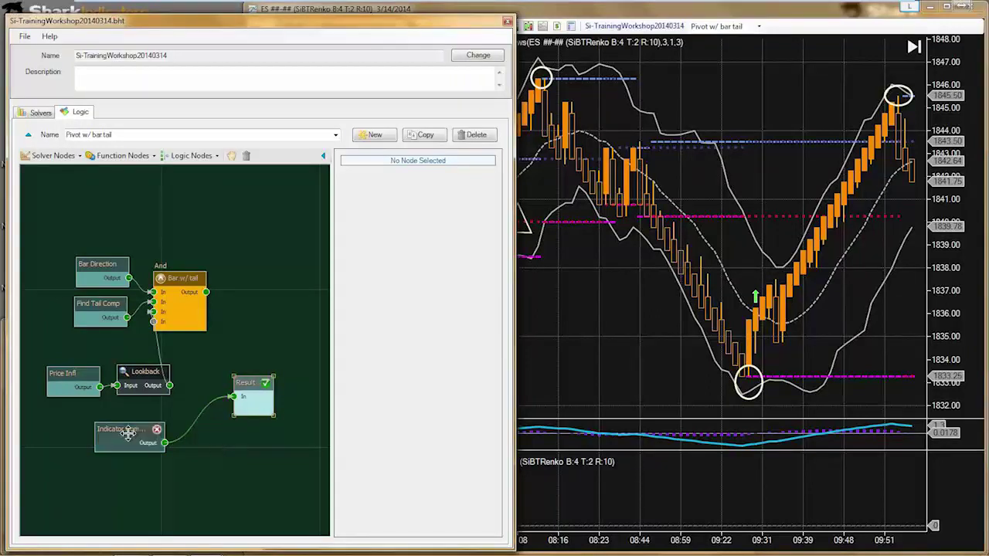
# Step: Inspect the SiSwingsHighsLows swing lines on the price chart, then return to the node editor
pyautogui.moveTo(124, 431); pyautogui.dragTo(123, 427)
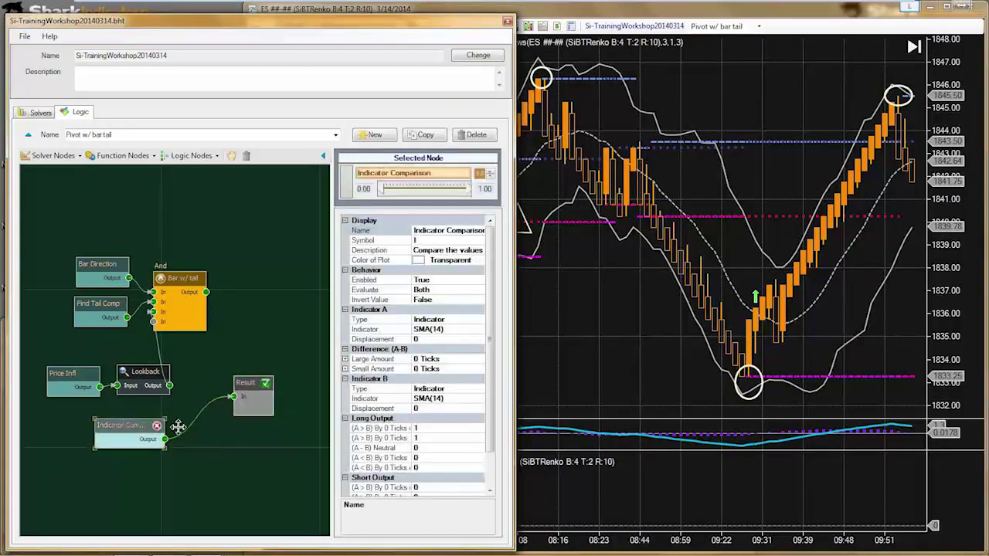
pyautogui.click(640, 363)
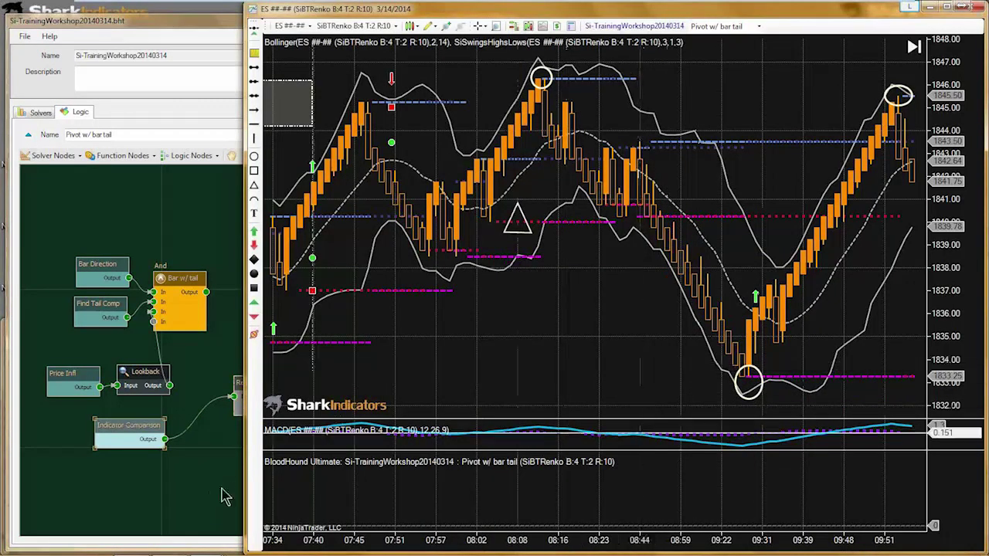
pyautogui.click(126, 431)
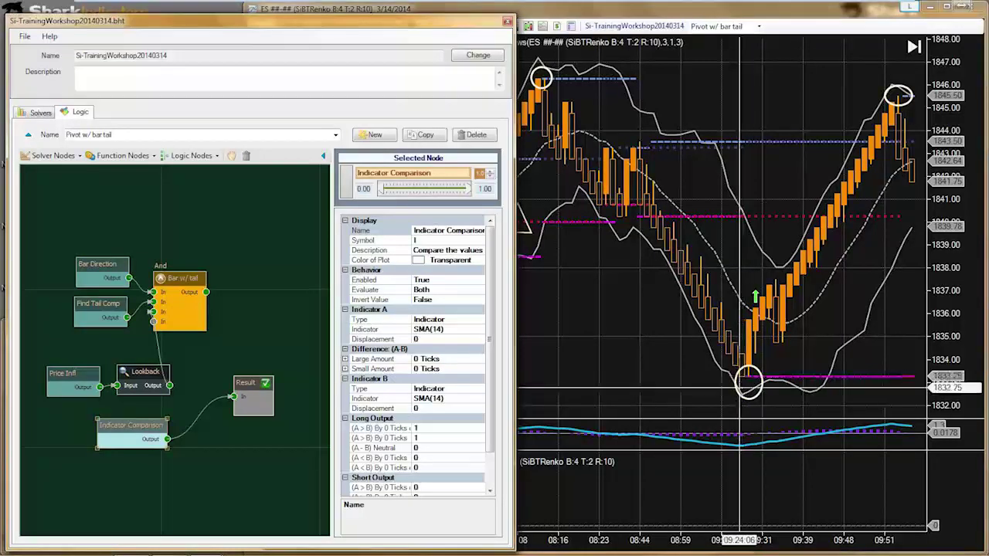
pyautogui.click(738, 383)
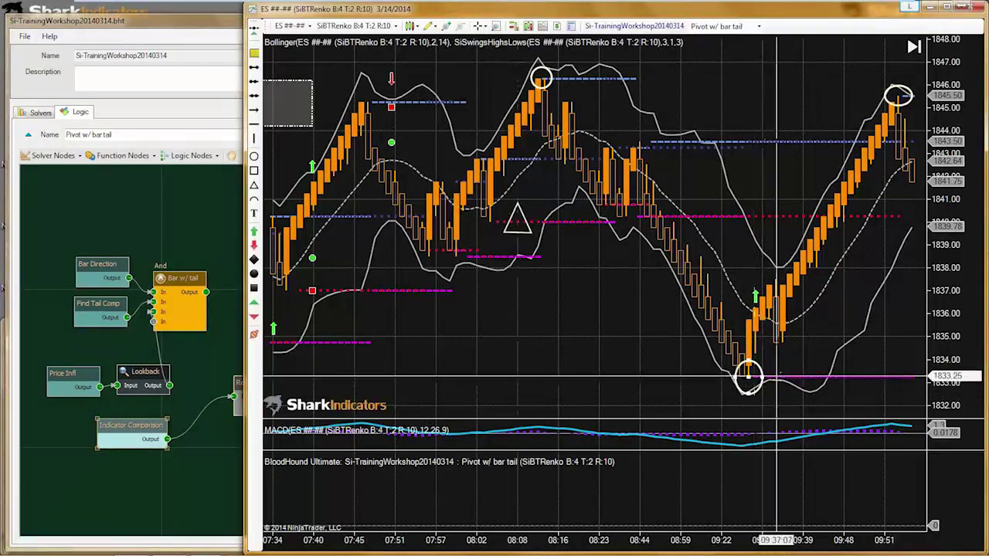
pyautogui.click(773, 376)
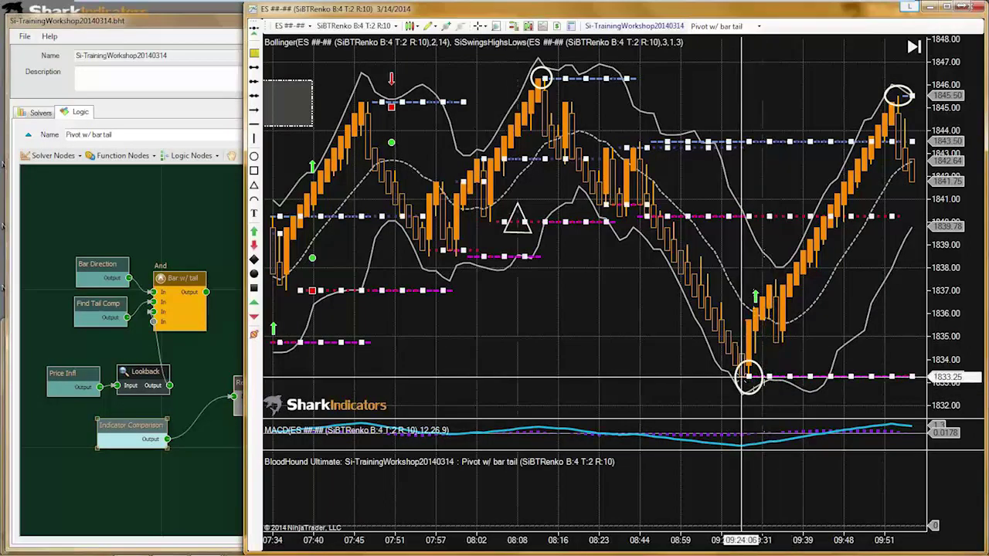
pyautogui.click(667, 251)
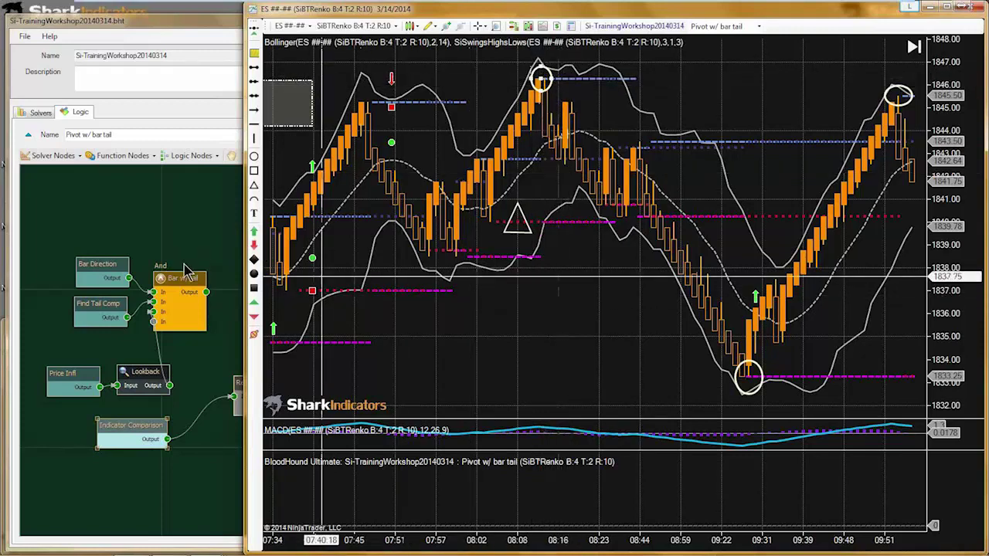
pyautogui.click(119, 423)
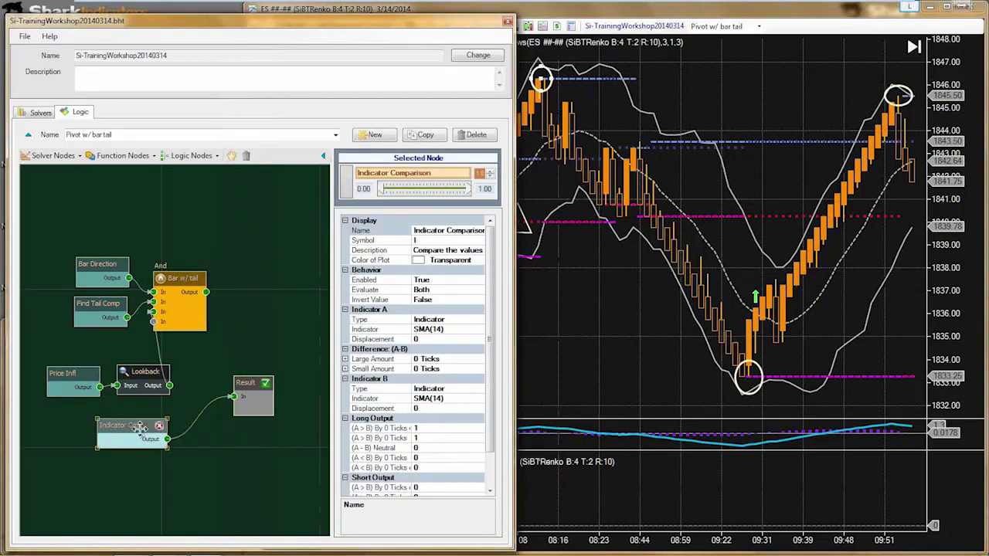
# Step: Replace 'Indicator' with 'SwingWide/HiLo', shorten 'Comparison' to 'Comp', and add '1' after HiLo
pyautogui.click(430, 230)
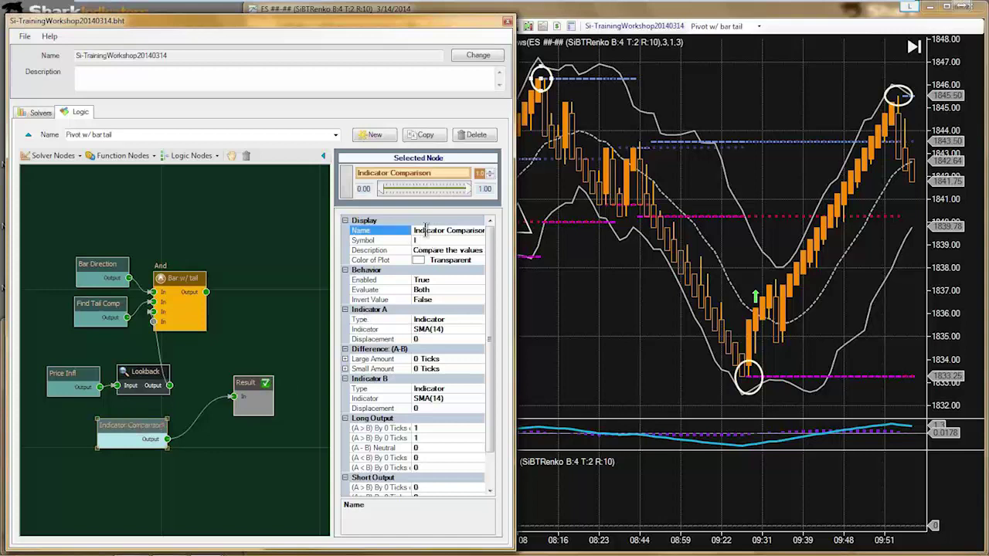
pyautogui.moveTo(446, 230); pyautogui.dragTo(410, 236)
pyautogui.write('Sw')
pyautogui.write('ing')
pyautogui.write('Wid')
pyautogui.write('e')
pyautogui.write('/')
pyautogui.write('HiLo')
pyautogui.press('End')
pyautogui.press('BackSpace')
pyautogui.press('BackSpace')
pyautogui.press('BackSpace')
pyautogui.press('BackSpace')
pyautogui.press('BackSpace')
pyautogui.press('BackSpace')
pyautogui.press('BackSpace')
pyautogui.write('p')
pyautogui.click(455, 230)
pyautogui.write('1')
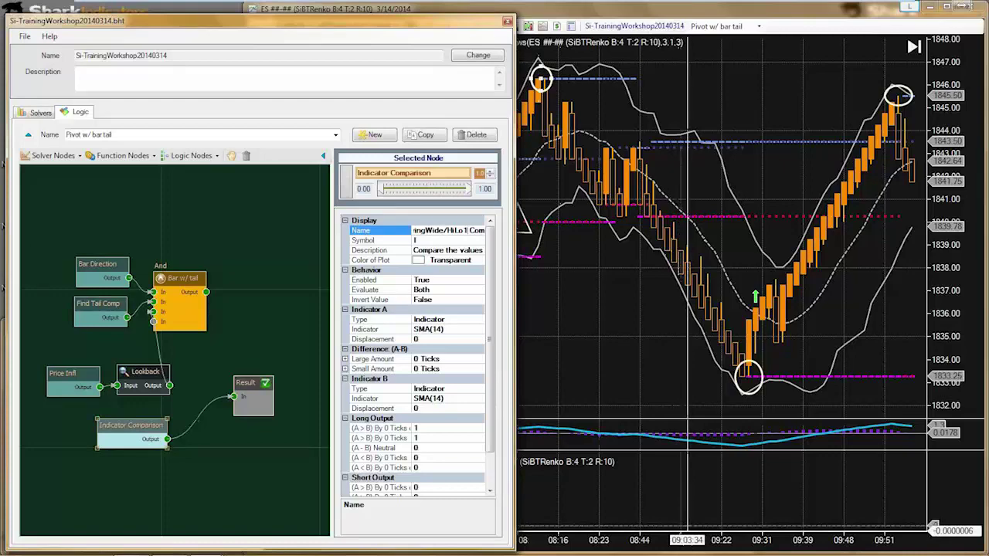
# Step: On the Renko chart, drag the lower ellipse down and place a Dot on the 09:24 swing low
pyautogui.click(687, 409)
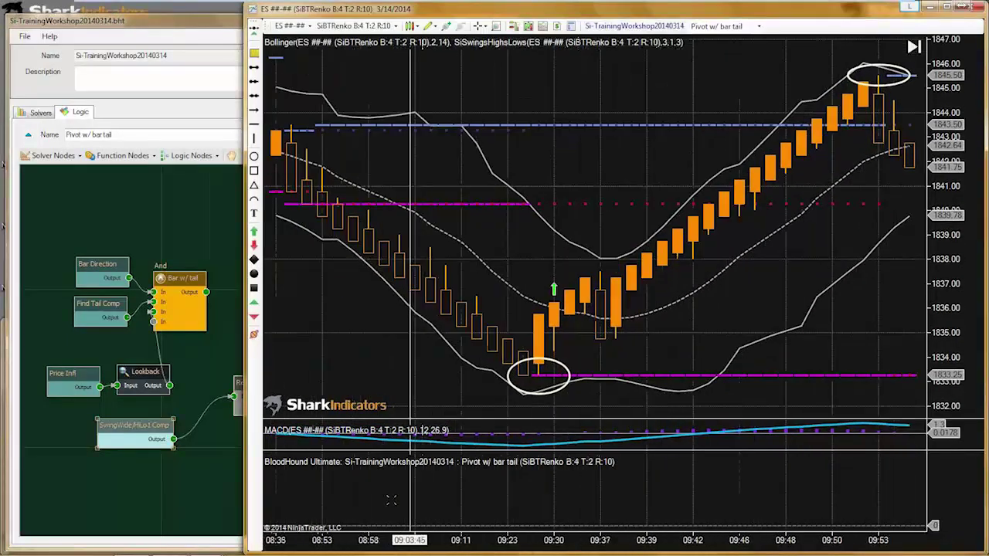
pyautogui.moveTo(527, 356)
pyautogui.mouseDown()
pyautogui.moveTo(528, 374)
pyautogui.moveTo(527, 302)
pyautogui.mouseUp()
pyautogui.click(355, 290)
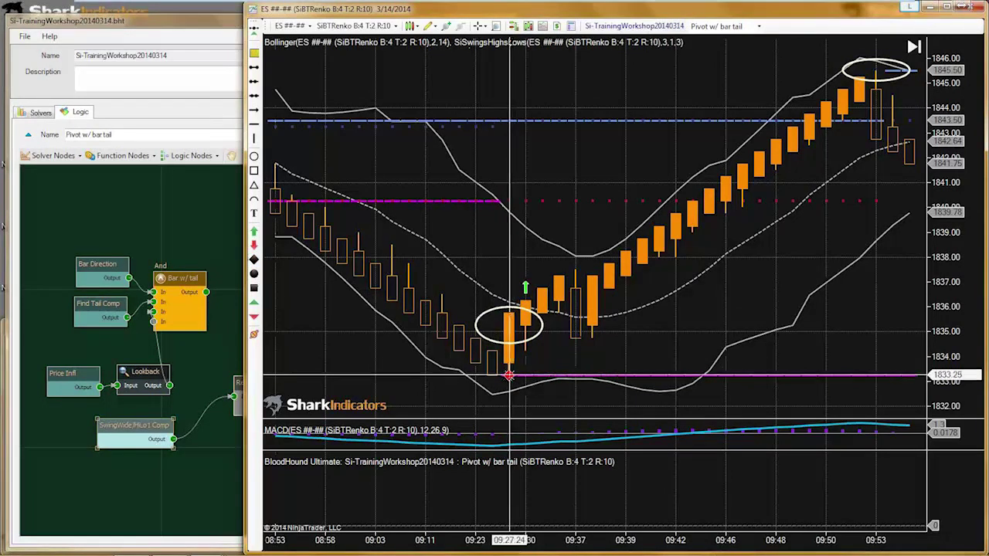
pyautogui.click(254, 274)
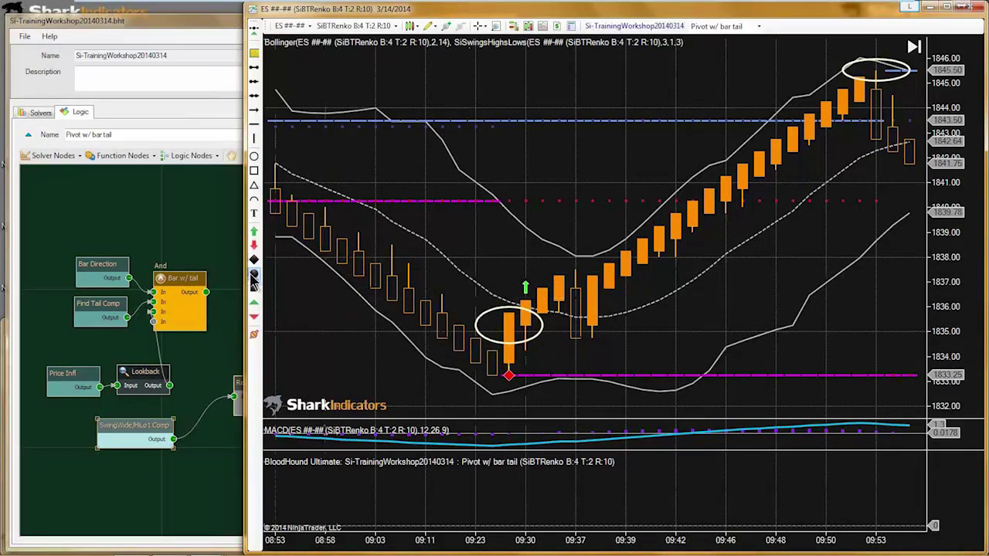
pyautogui.click(491, 376)
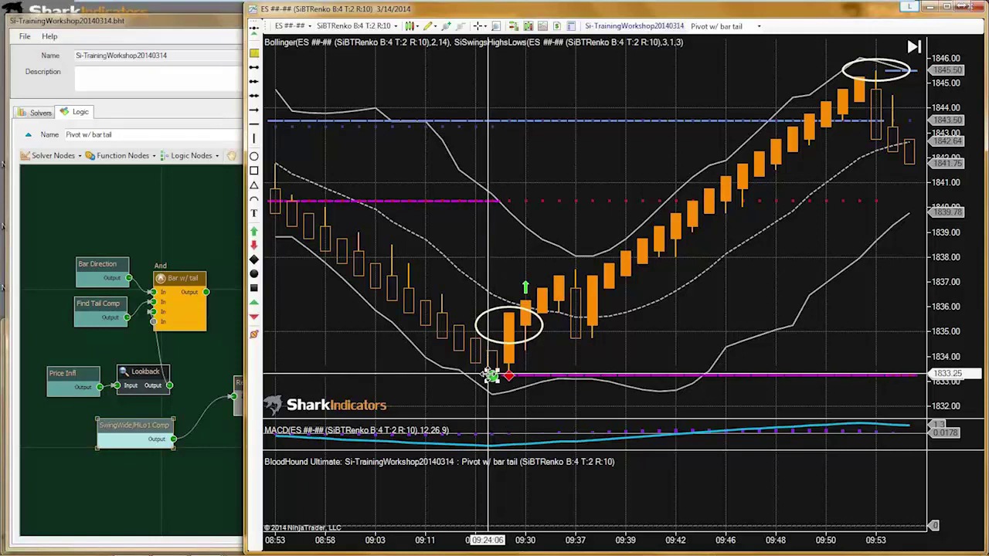
pyautogui.click(153, 423)
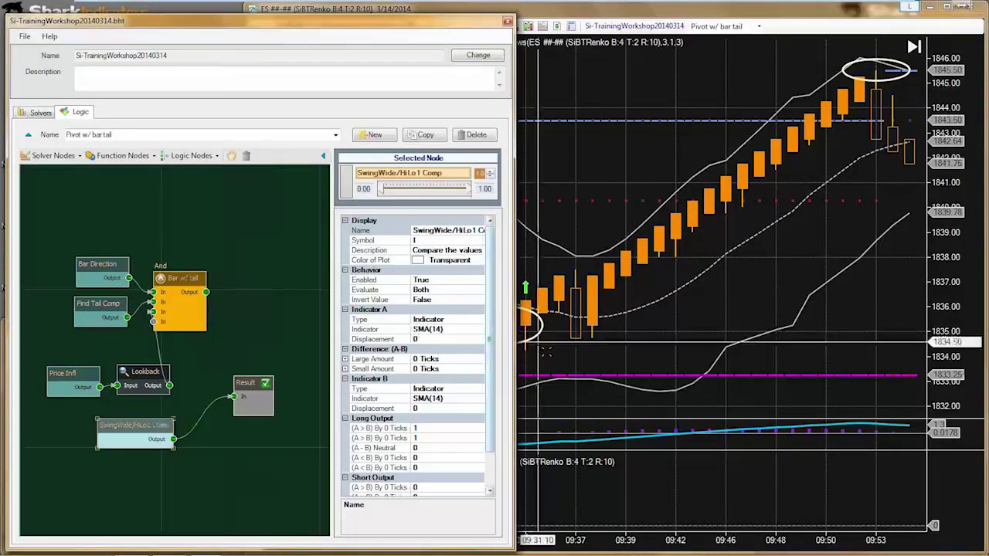
# Step: Make SiSwingsHighsLows(3,1,3) Indicator A, with Widest Bottoms as long and Widest Tops as short
pyautogui.click(552, 356)
pyautogui.scroll(2, 554, 358)
pyautogui.click(127, 429)
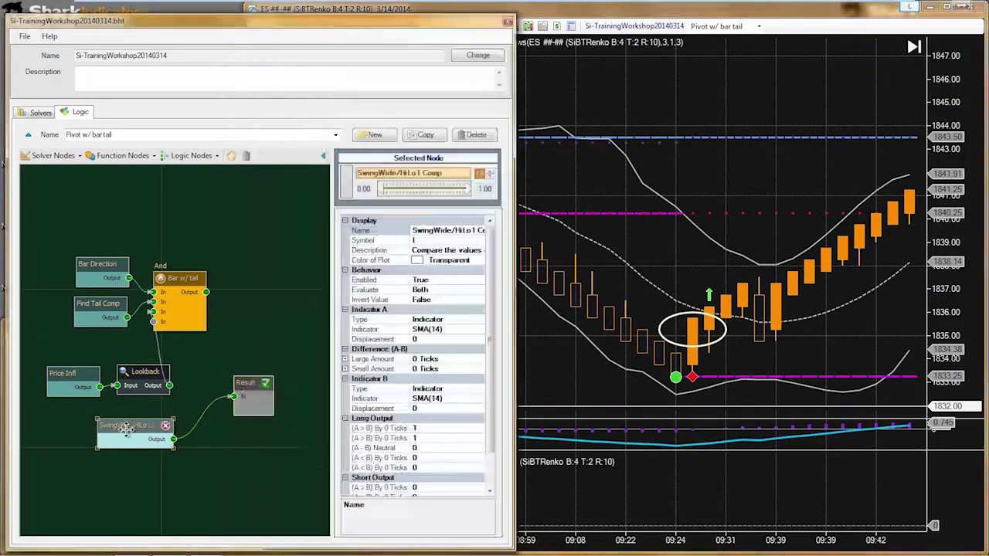
pyautogui.click(427, 330)
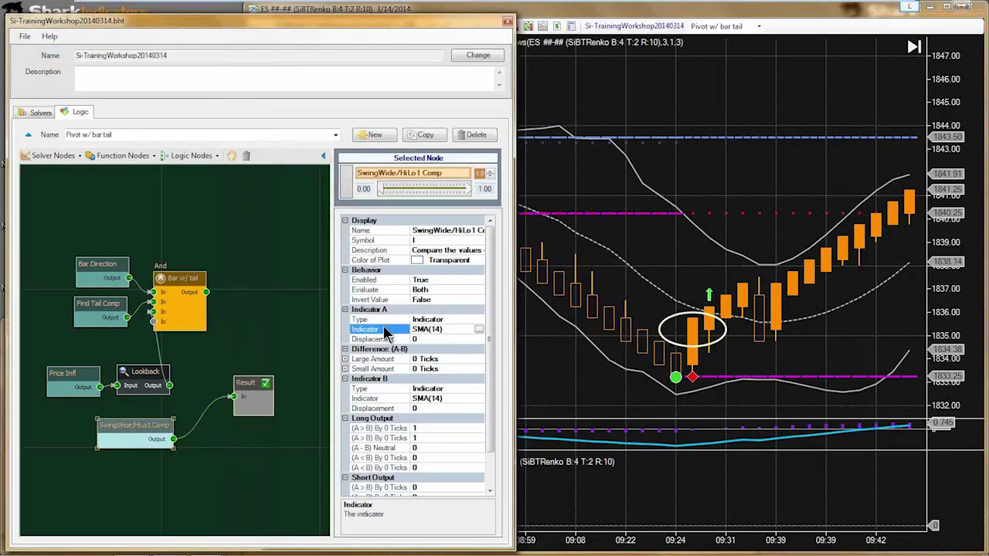
pyautogui.click(479, 333)
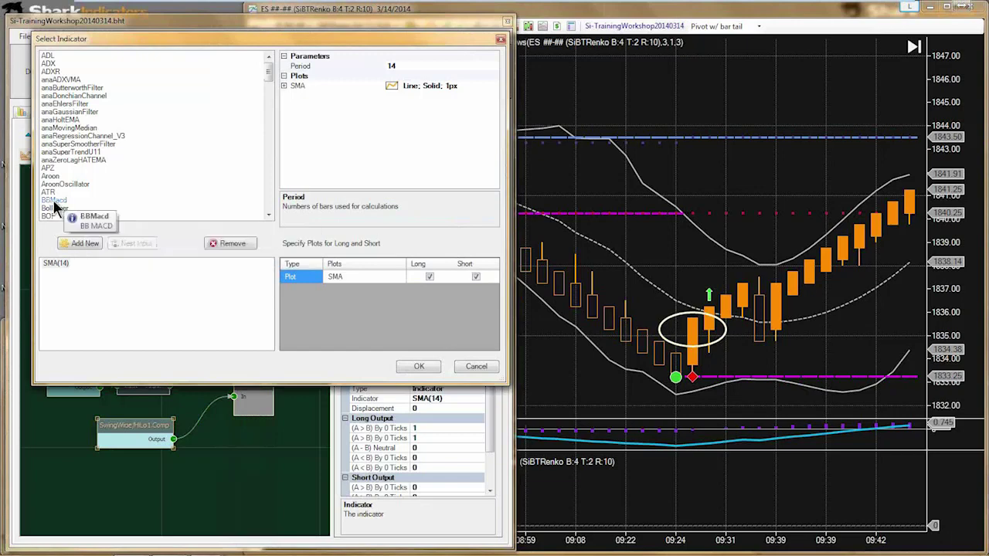
pyautogui.click(54, 201)
pyautogui.scroll(-20, 58, 205)
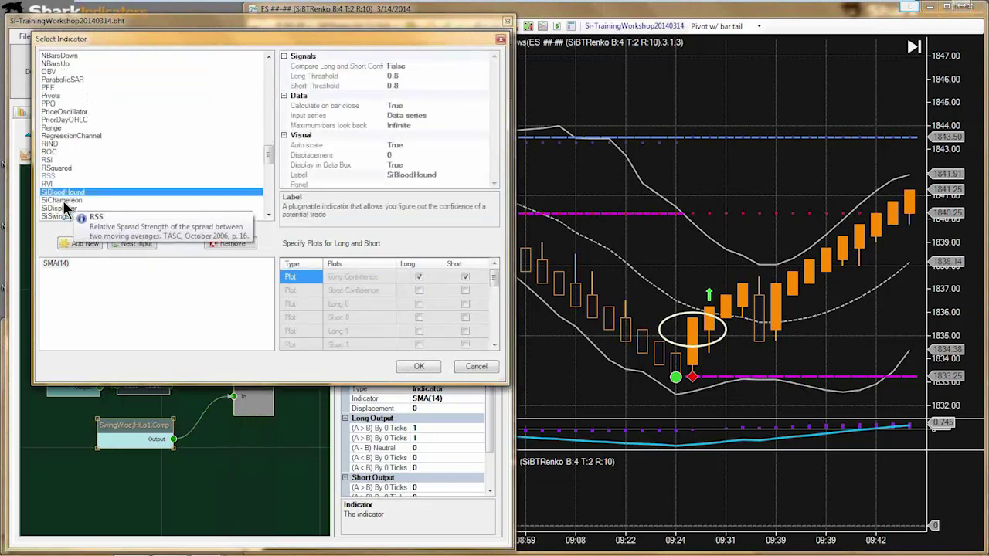
pyautogui.click(65, 202)
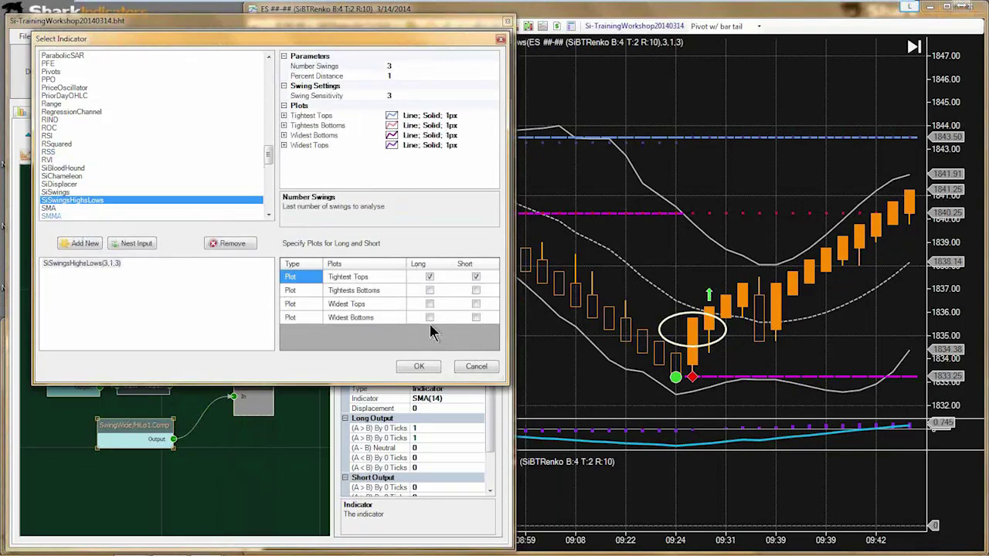
pyautogui.click(430, 322)
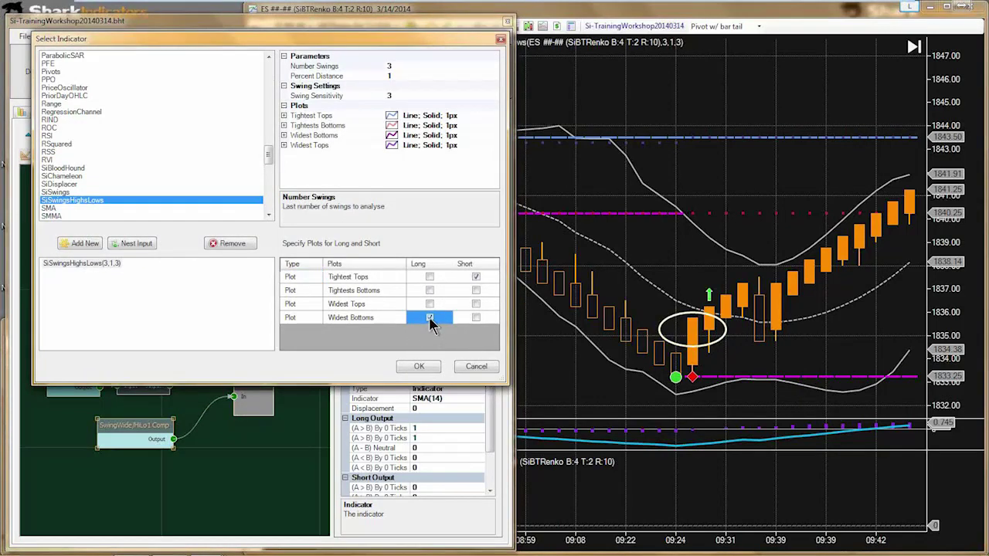
pyautogui.click(476, 305)
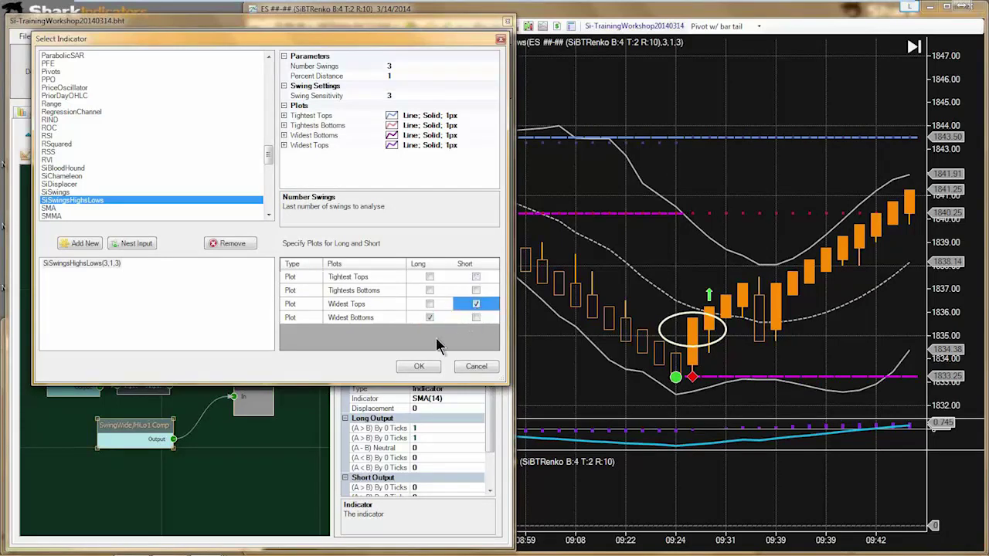
pyautogui.click(417, 367)
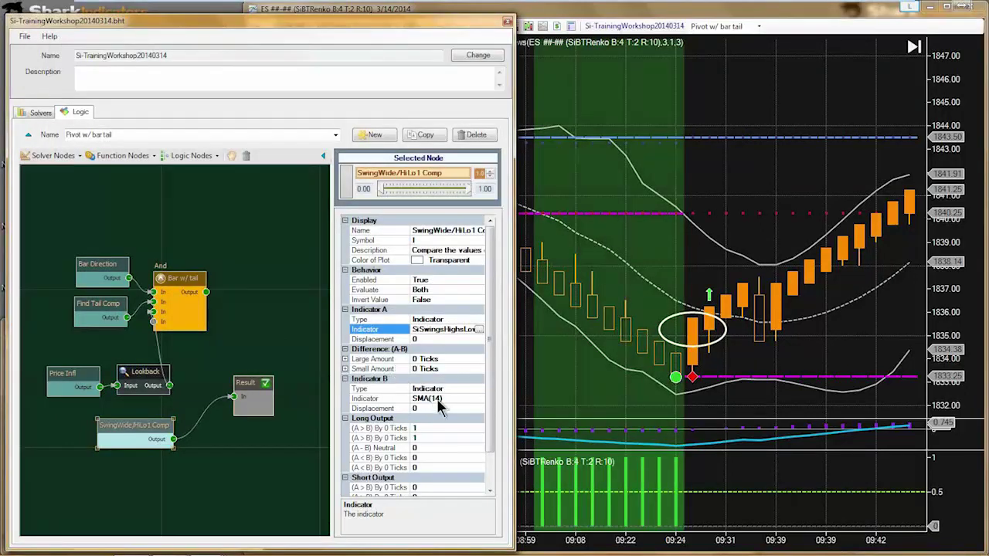
# Step: Make SiChameleon(1, False) Indicator B, using Low Bounds for long and High Bounds for short
pyautogui.click(436, 398)
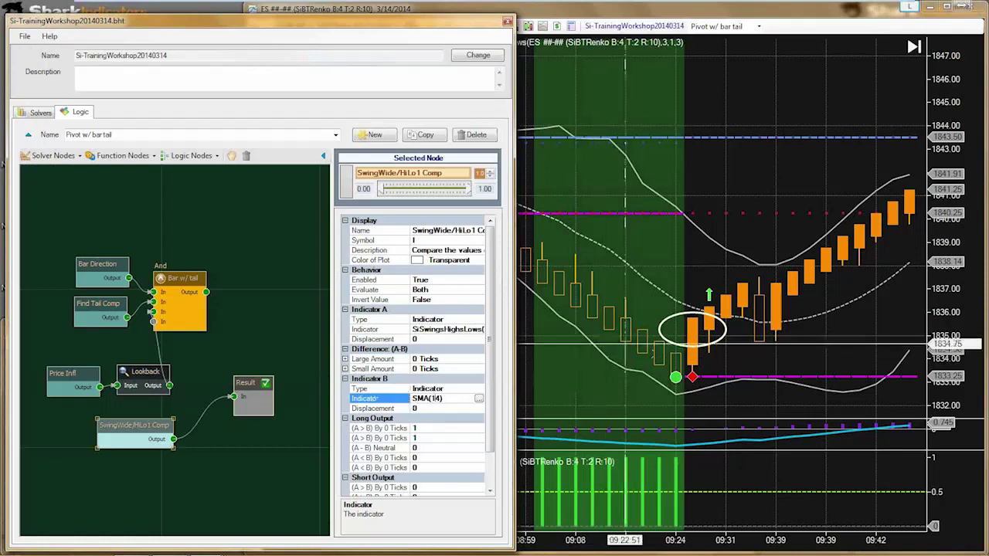
pyautogui.click(479, 400)
pyautogui.click(68, 224)
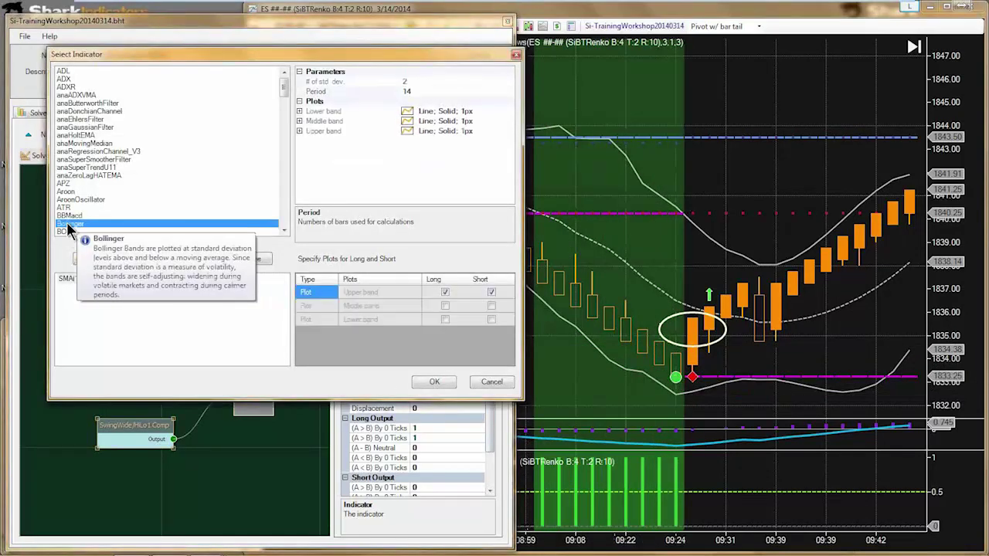
pyautogui.press('s')
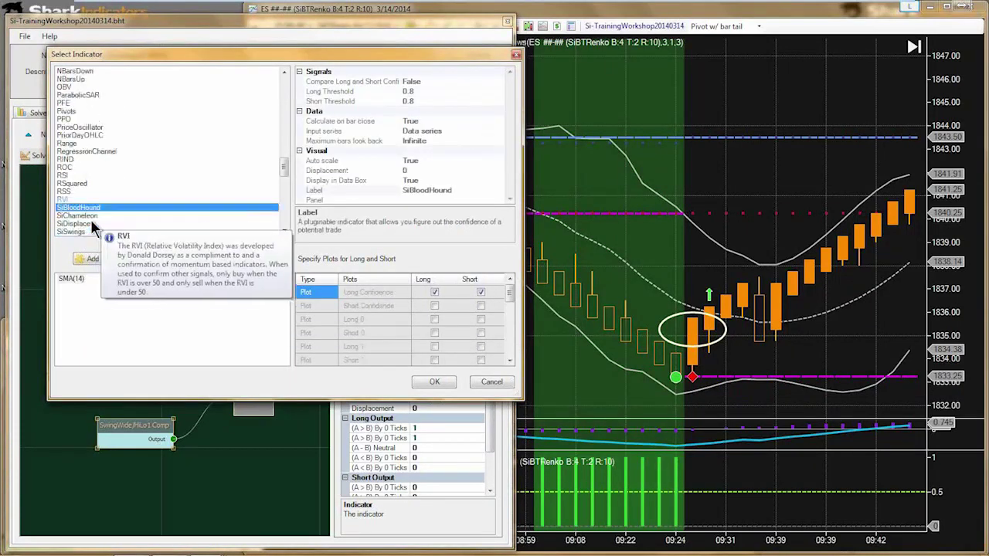
pyautogui.click(80, 217)
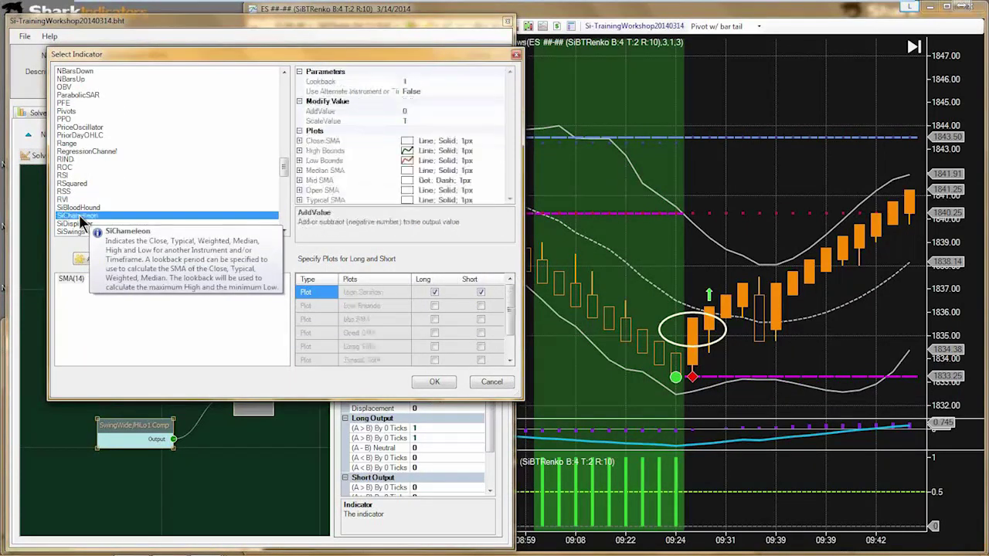
pyautogui.click(363, 307)
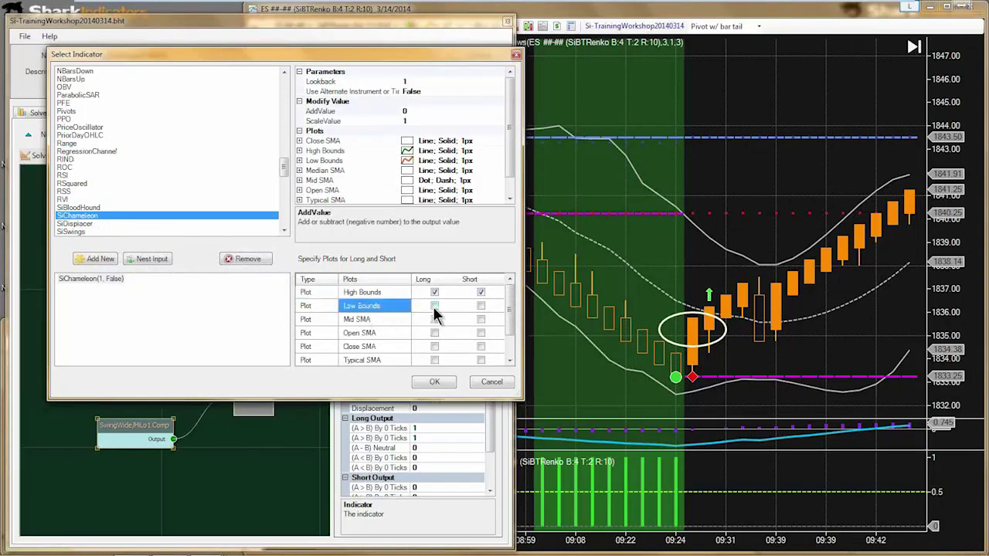
pyautogui.click(435, 309)
pyautogui.click(434, 293)
pyautogui.click(434, 307)
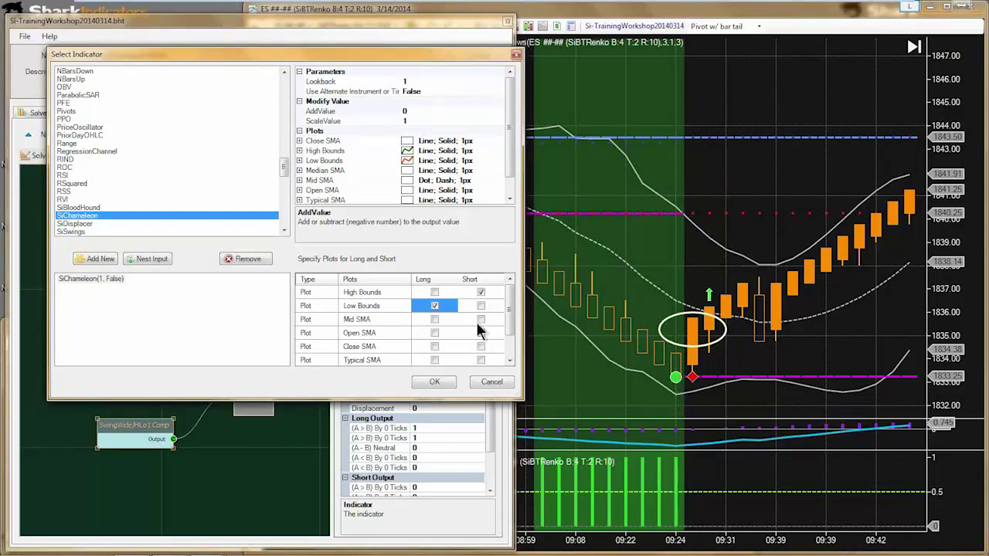
pyautogui.click(375, 295)
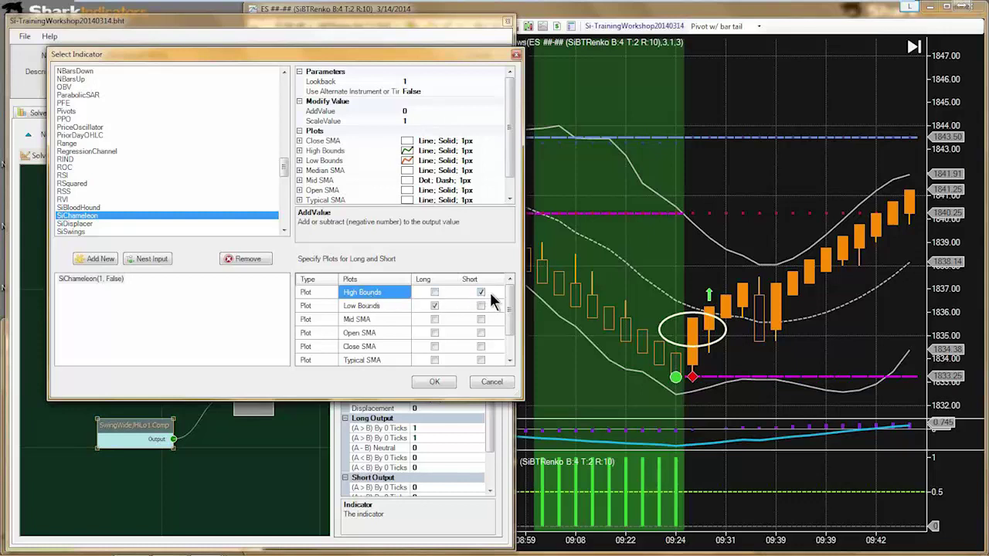
pyautogui.click(488, 291)
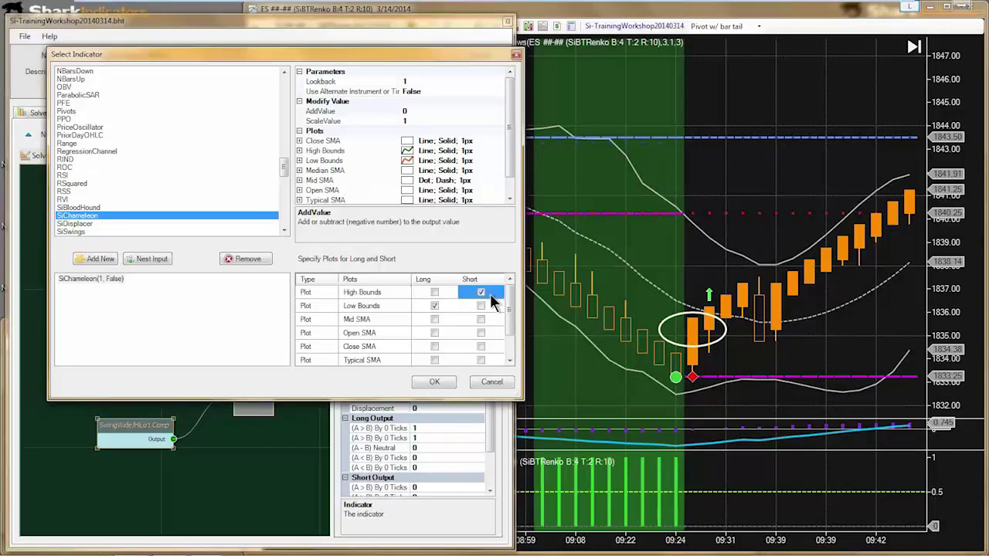
pyautogui.click(435, 383)
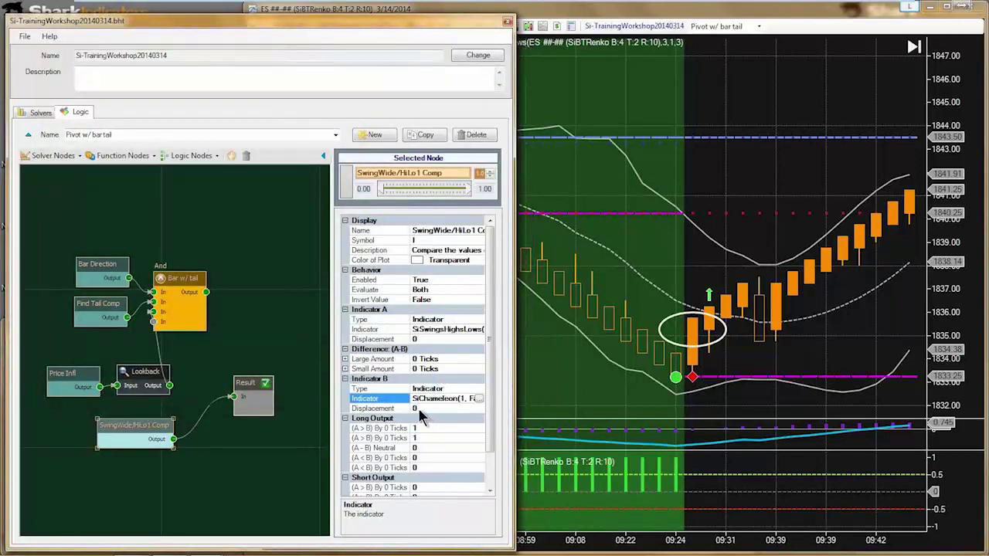
# Step: Set Indicator B displacement to 1 and set the non-neutral long and short output values to 0
pyautogui.click(418, 408)
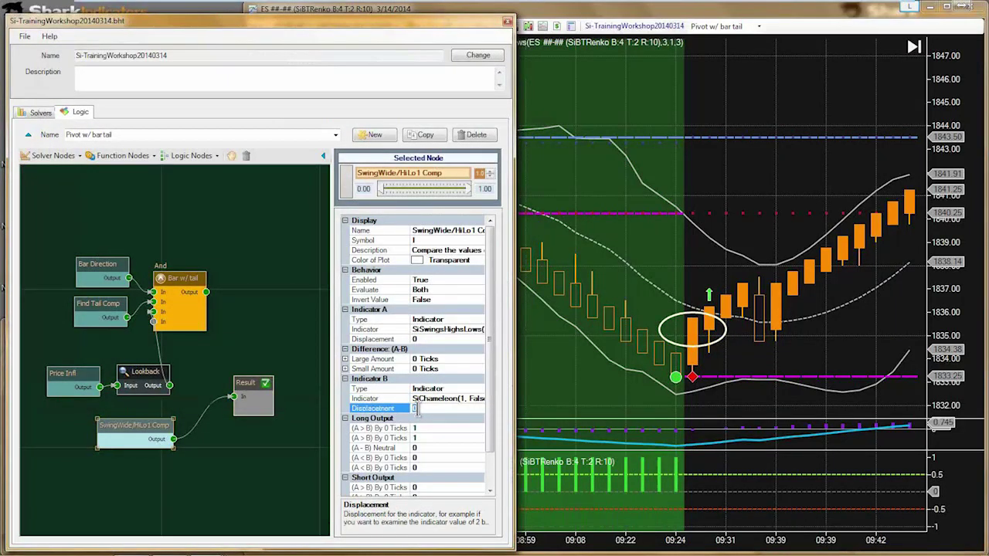
pyautogui.write('1')
pyautogui.click(418, 428)
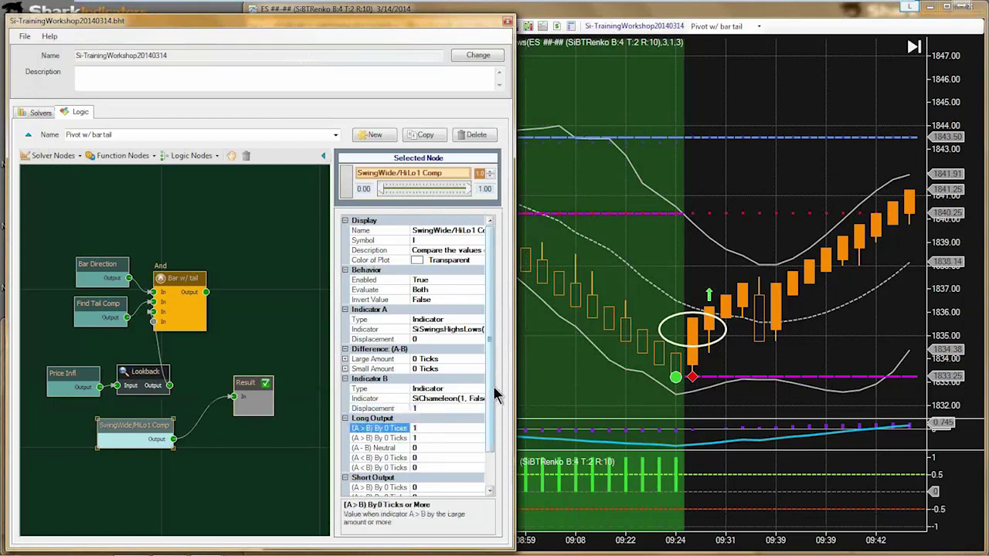
pyautogui.moveTo(492, 381); pyautogui.dragTo(488, 428)
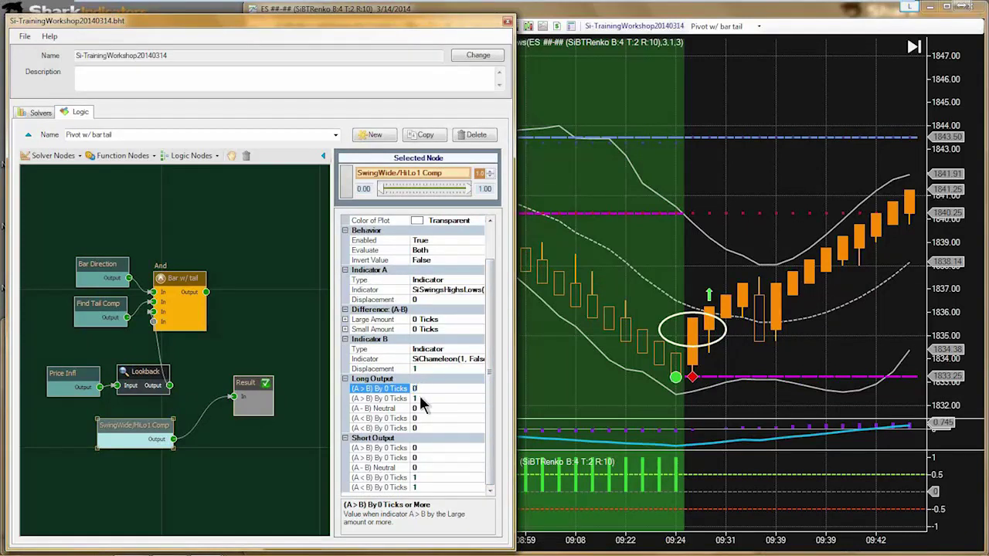
pyautogui.click(420, 398)
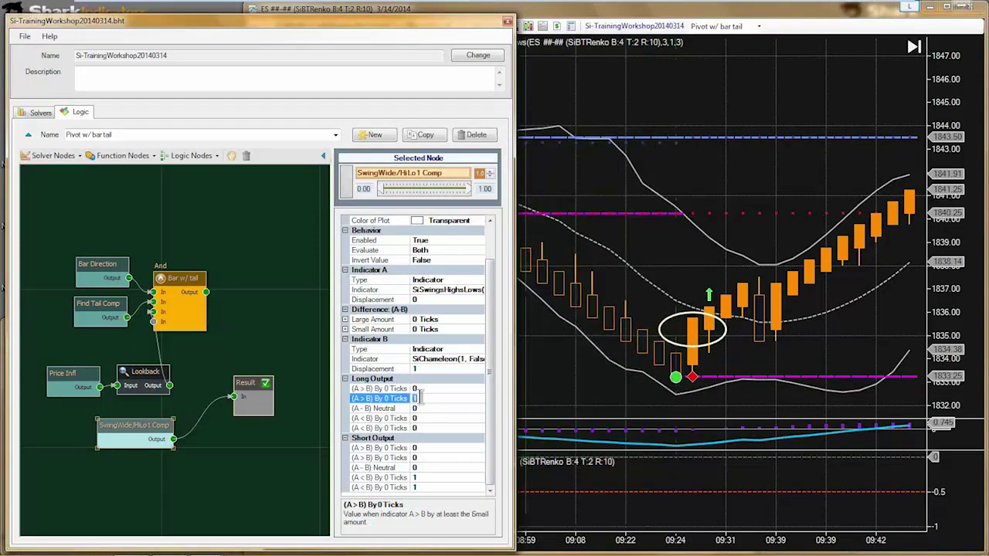
pyautogui.click(420, 486)
pyautogui.write('0')
pyautogui.click(419, 476)
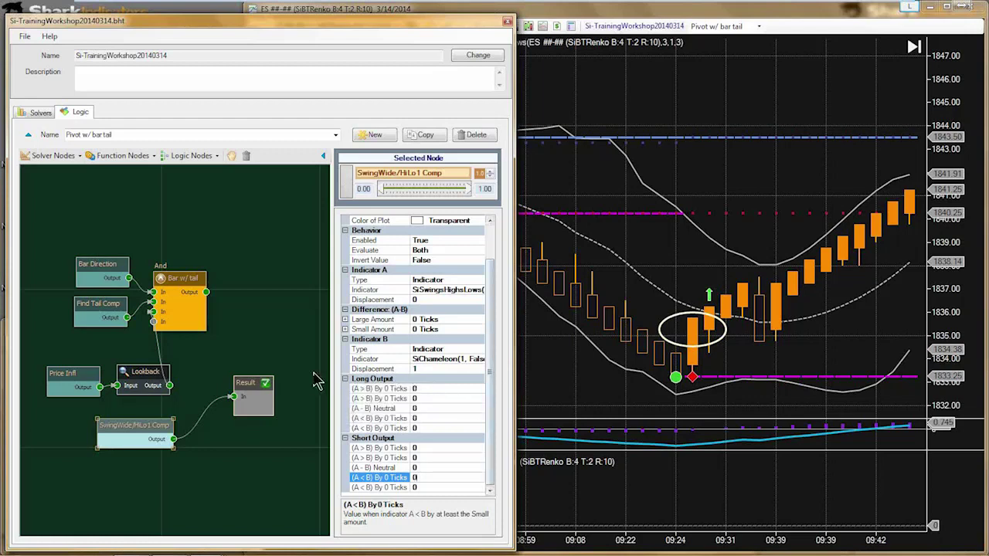
# Step: Set both (A - B) Neutral outputs to 1, then review the green and red signal bars on the Renko chart
pyautogui.moveTo(332, 379); pyautogui.dragTo(301, 379)
pyautogui.click(403, 408)
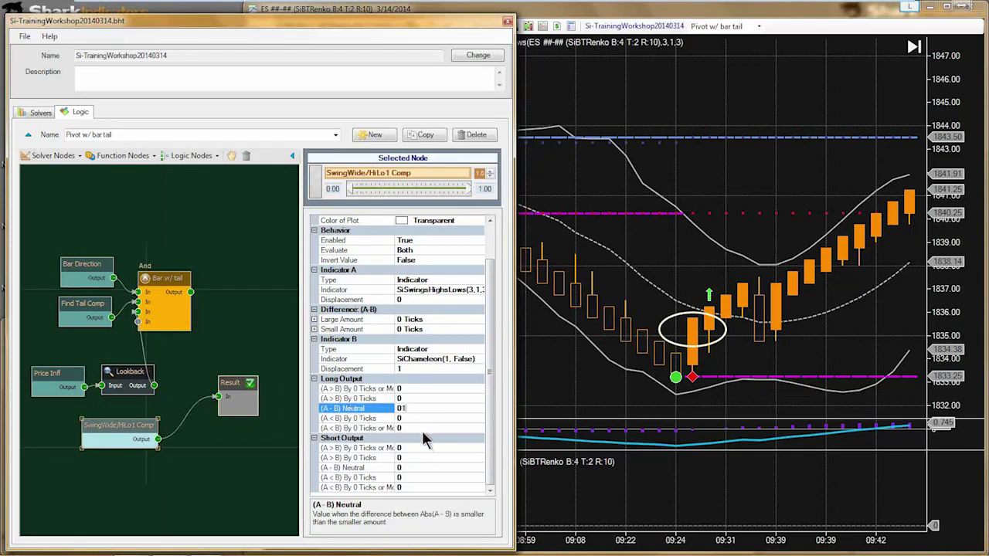
pyautogui.click(406, 467)
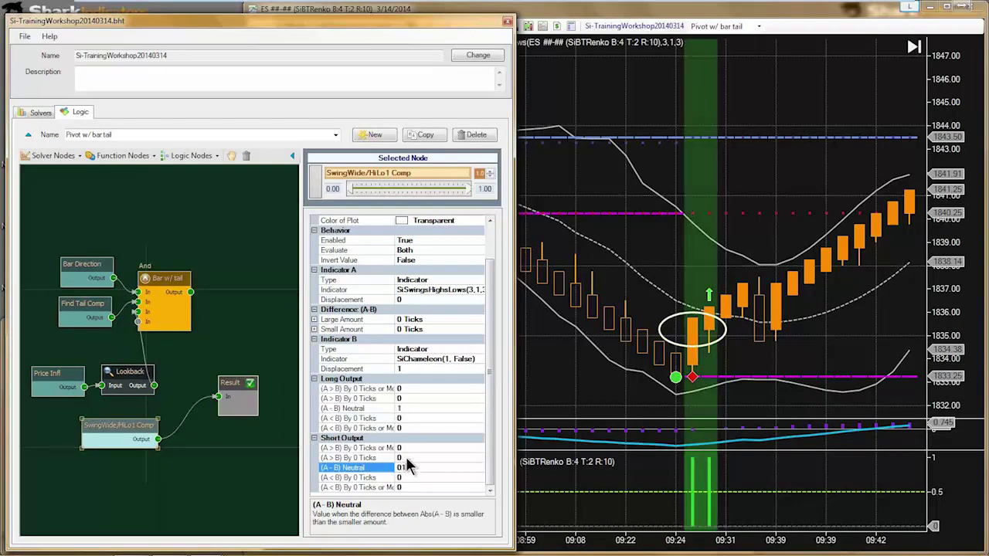
pyautogui.click(407, 457)
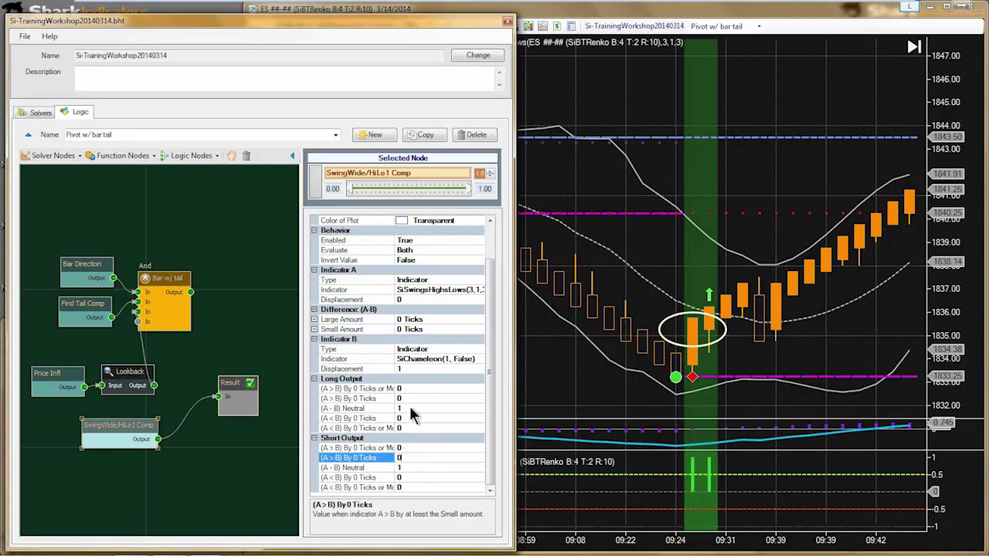
pyautogui.click(406, 467)
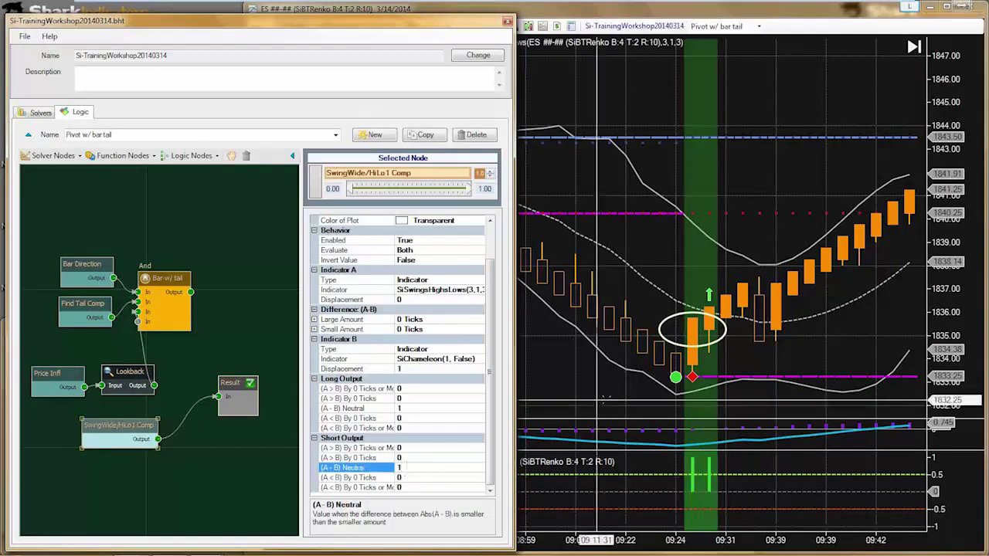
pyautogui.click(694, 378)
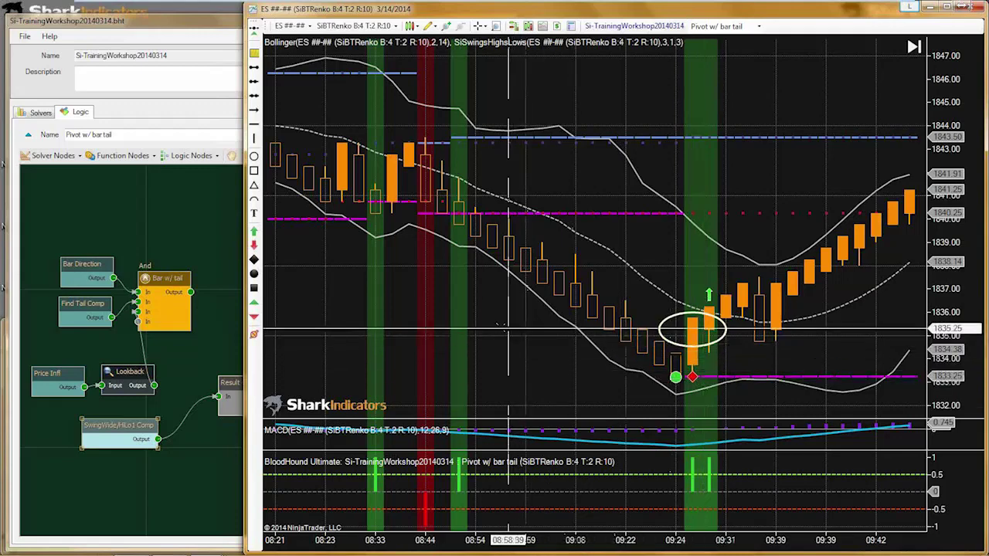
pyautogui.moveTo(486, 336); pyautogui.dragTo(616, 360)
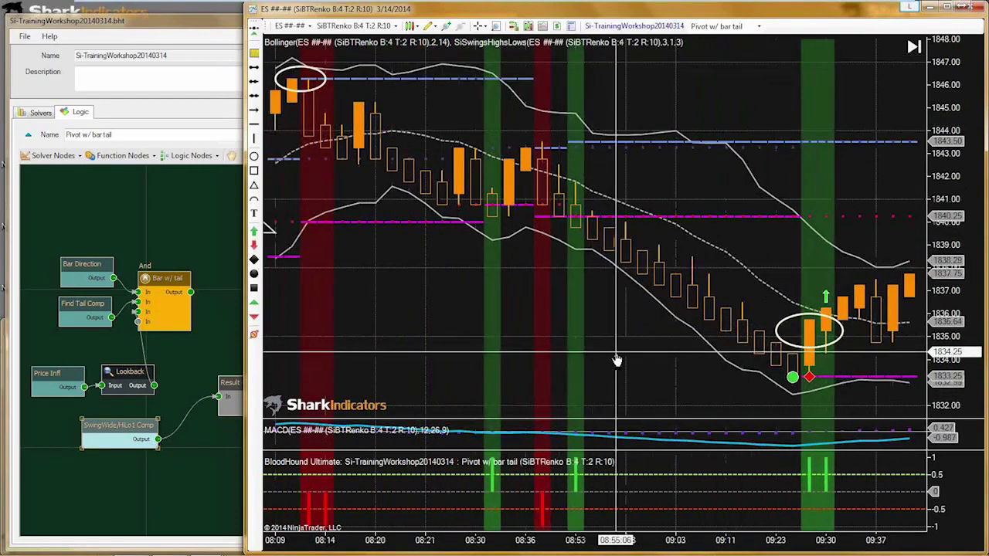
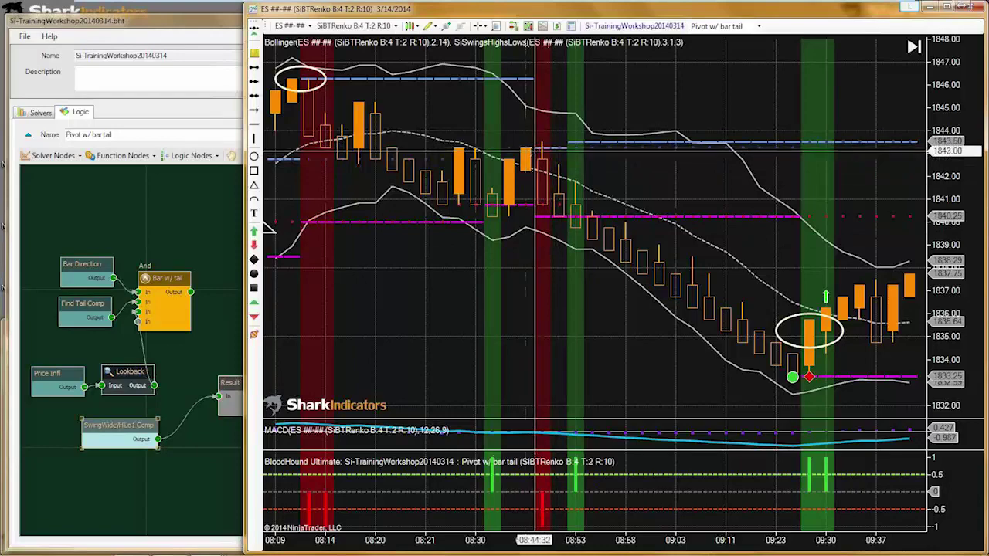
# Step: Move the white ellipse down to circle the green dot and red diamond entry markers
pyautogui.moveTo(393, 276); pyautogui.dragTo(713, 336)
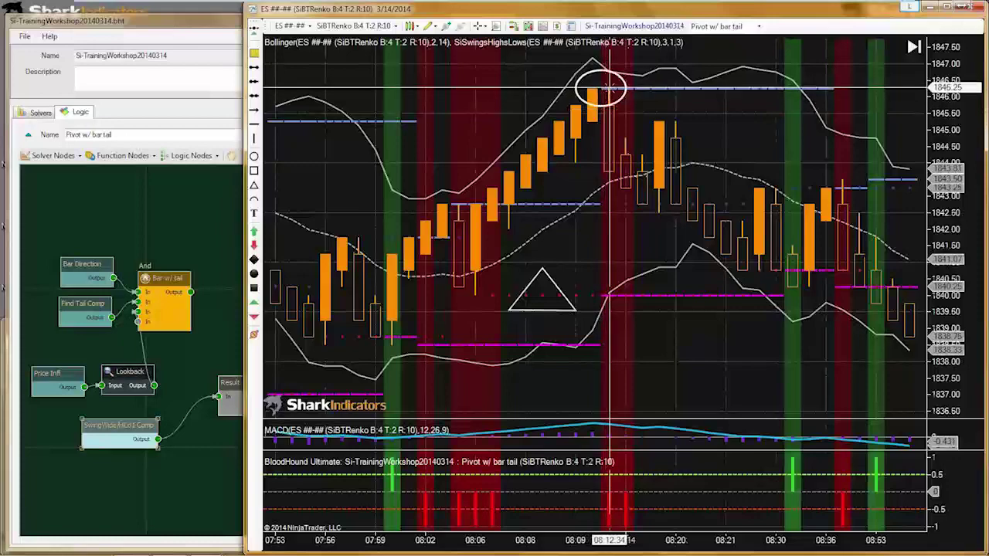
pyautogui.scroll(-5, 691, 361)
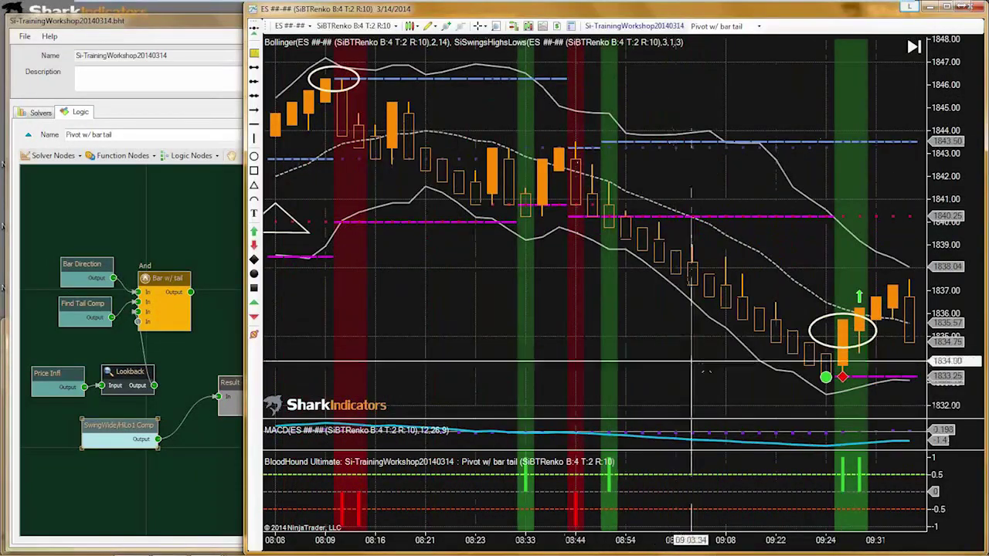
pyautogui.scroll(-4, 691, 361)
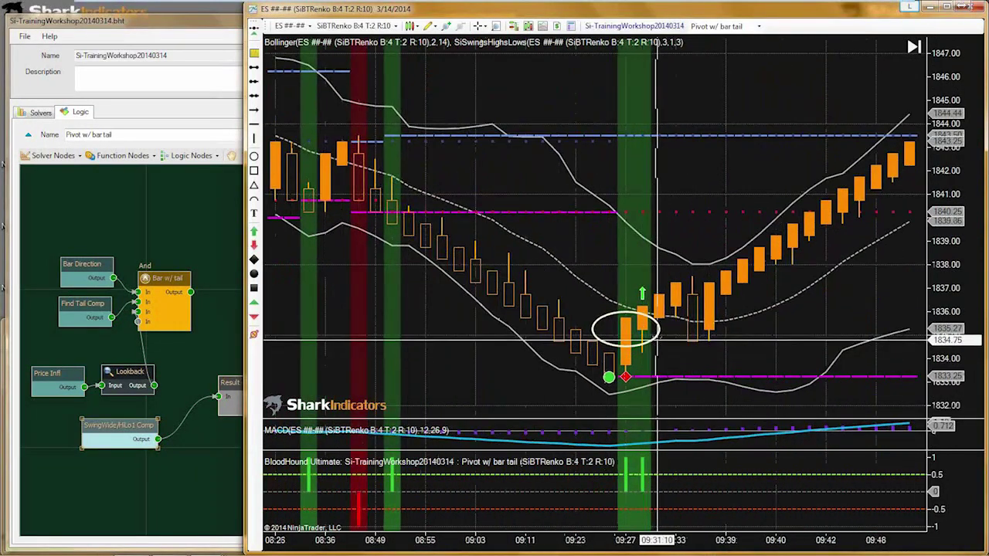
pyautogui.click(649, 340)
pyautogui.moveTo(649, 340); pyautogui.dragTo(649, 386)
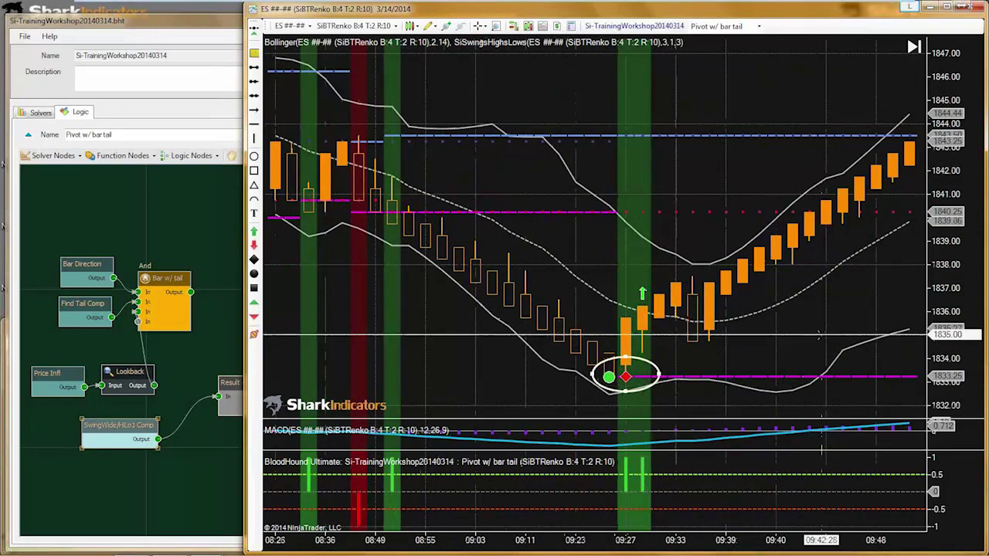
# Step: Nudge the triangle drawing slightly right, then bring the BloodHound logic editor forward
pyautogui.moveTo(820, 334); pyautogui.dragTo(506, 334)
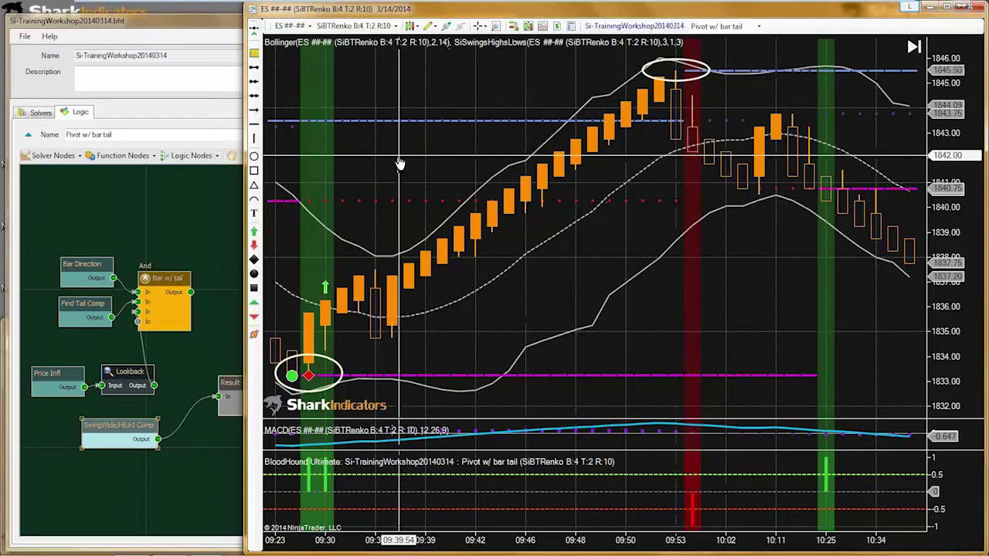
pyautogui.scroll(10, 783, 177)
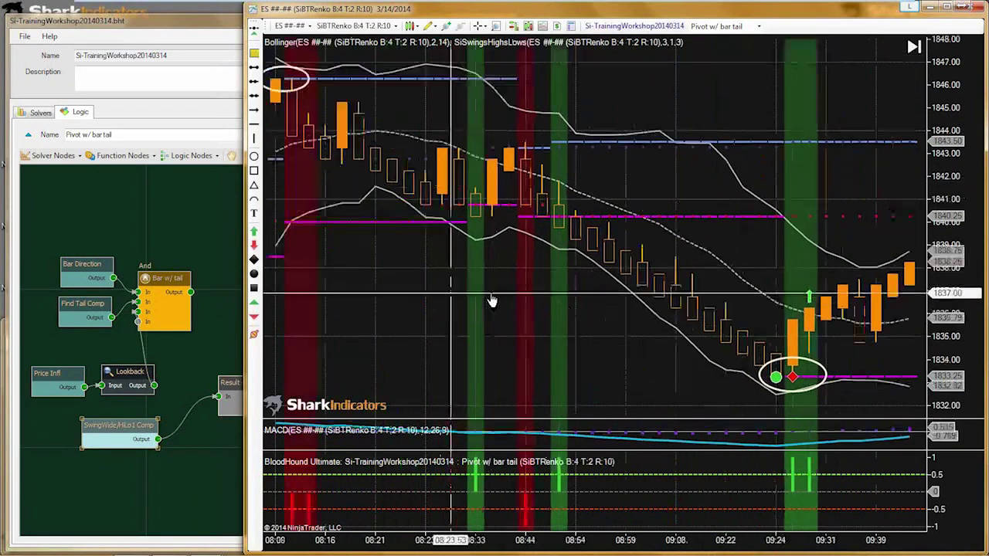
pyautogui.scroll(5, 492, 300)
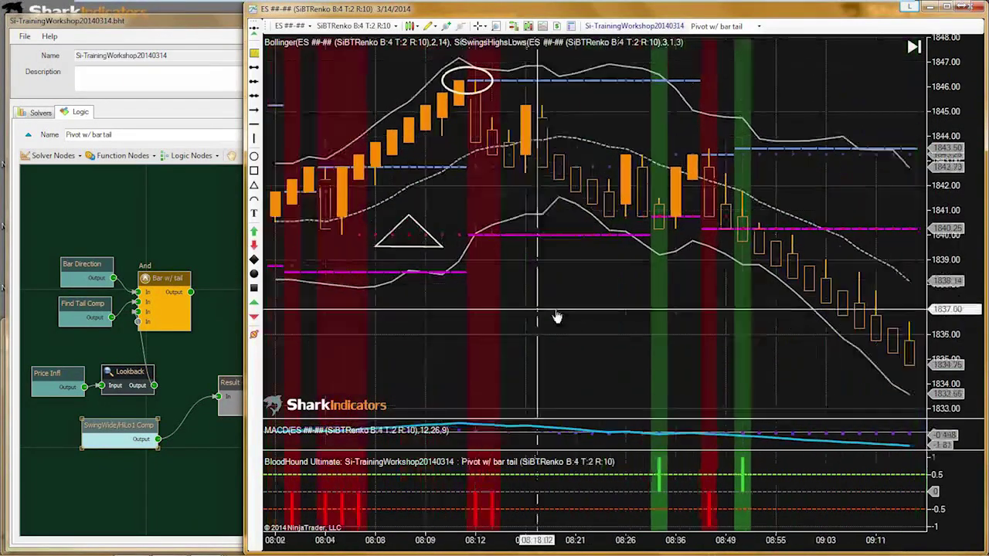
pyautogui.scroll(4, 557, 316)
pyautogui.click(527, 288)
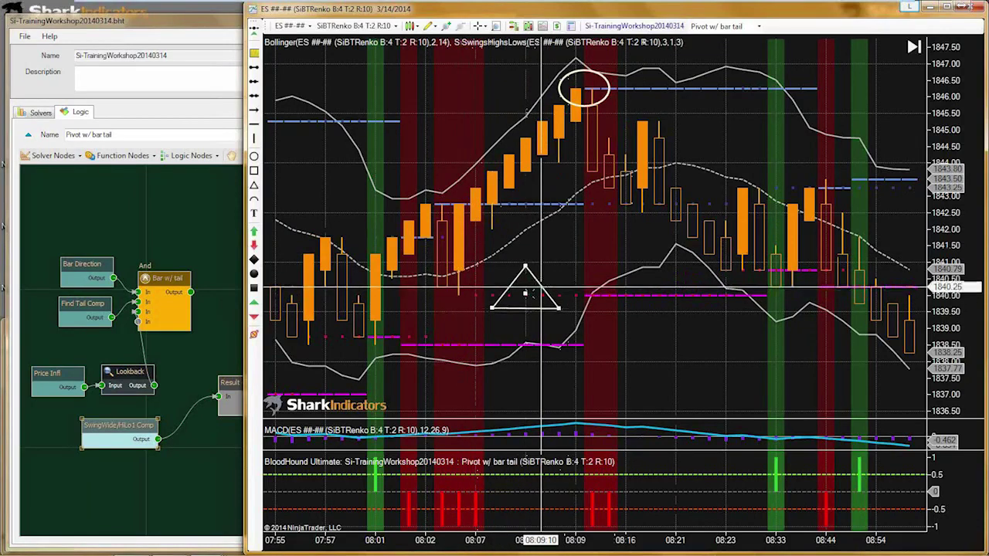
pyautogui.moveTo(520, 295)
pyautogui.mouseDown()
pyautogui.moveTo(585, 297)
pyautogui.moveTo(512, 294)
pyautogui.moveTo(526, 295)
pyautogui.mouseUp()
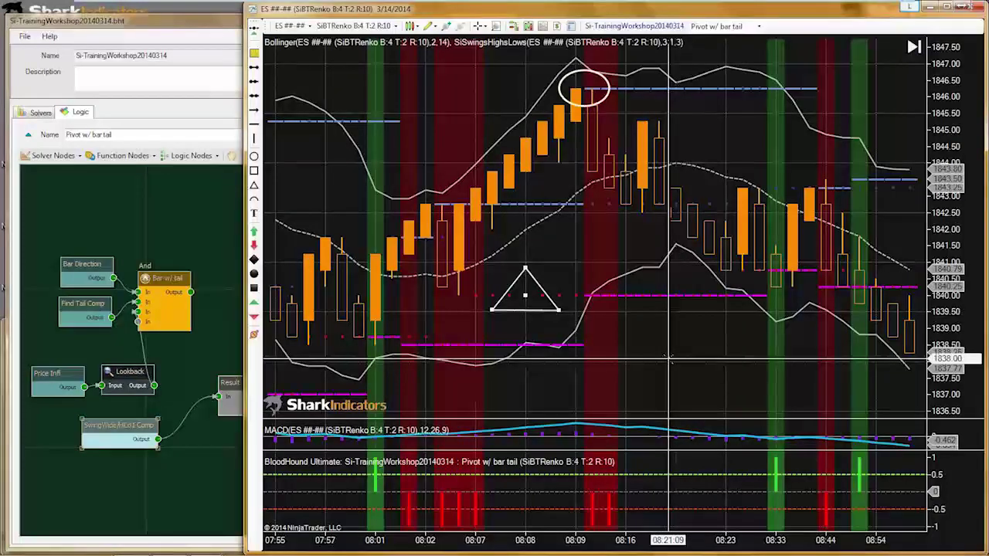
pyautogui.scroll(5, 670, 359)
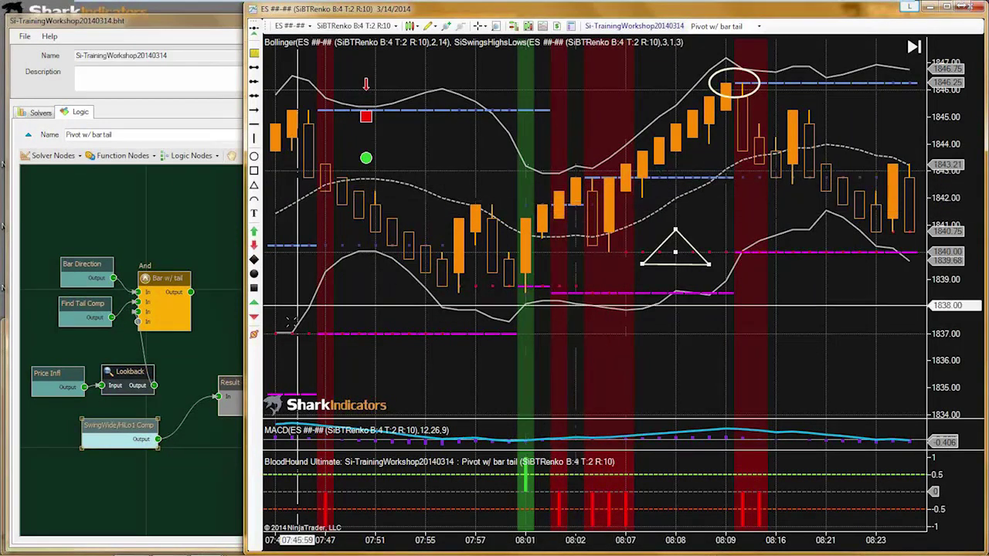
pyautogui.moveTo(121, 424); pyautogui.dragTo(94, 438)
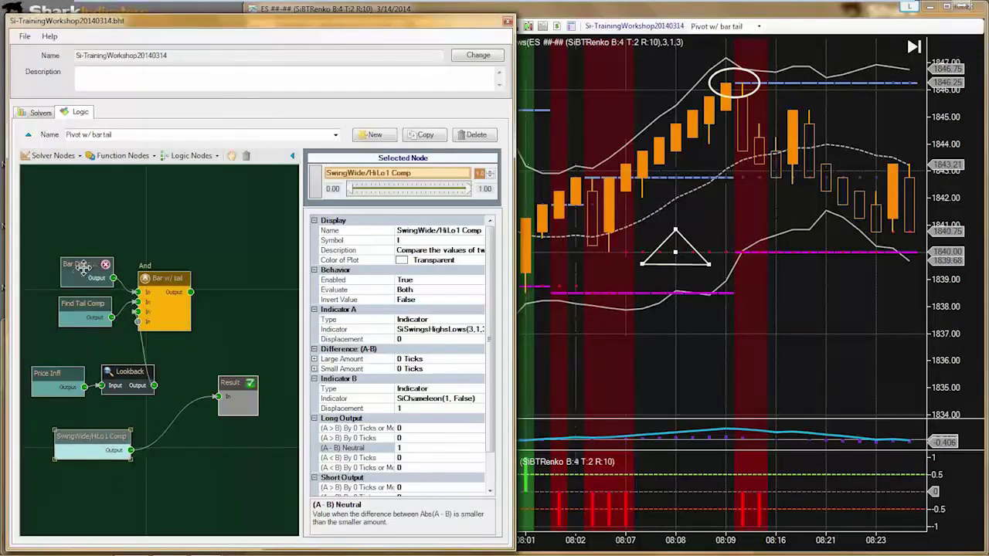
# Step: Move the Price Infl and Lookback nodes together up-left in the Bar w/ tail logic
pyautogui.click(167, 280)
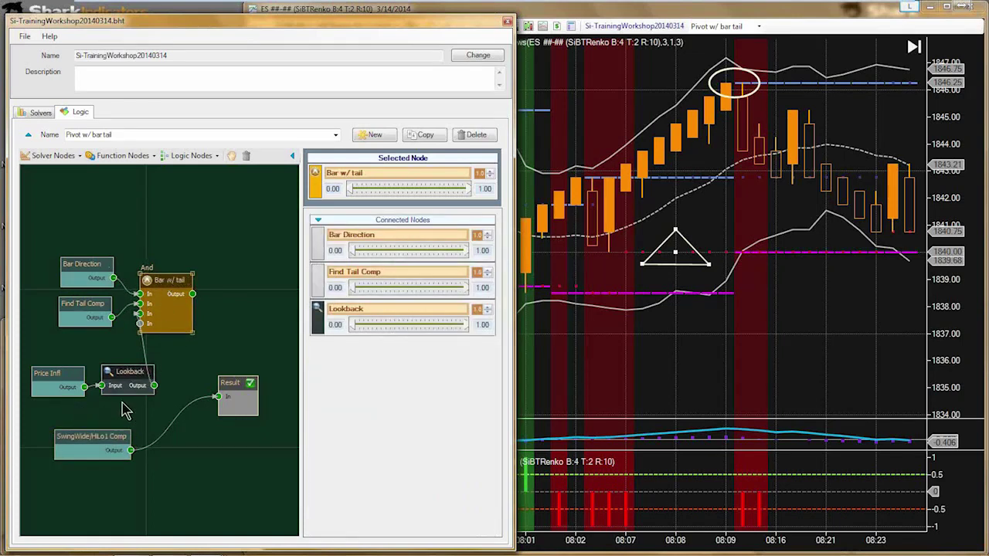
pyautogui.click(126, 410)
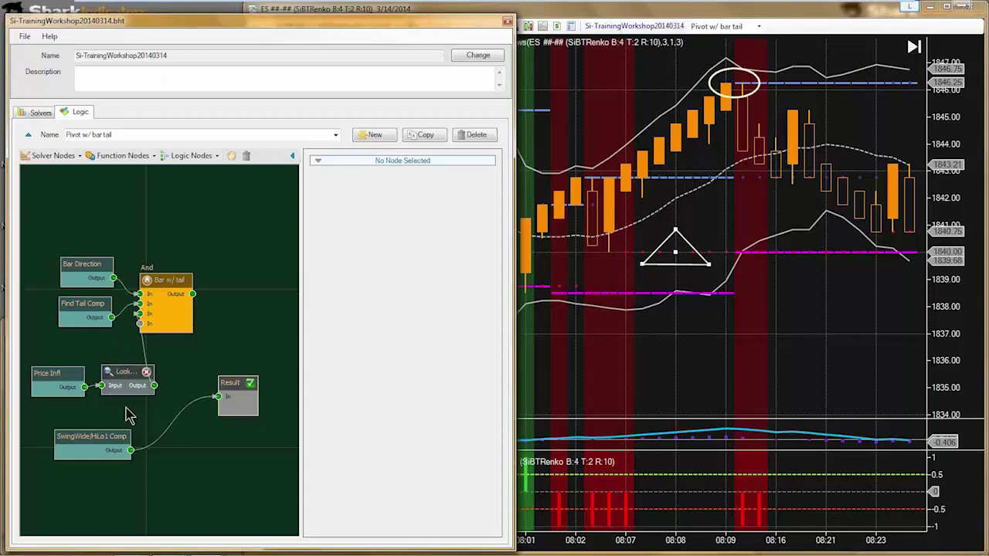
pyautogui.click(78, 376)
pyautogui.keyDown('ctrl'); pyautogui.click(117, 370); pyautogui.keyUp('ctrl')
pyautogui.moveTo(102, 359); pyautogui.dragTo(85, 353)
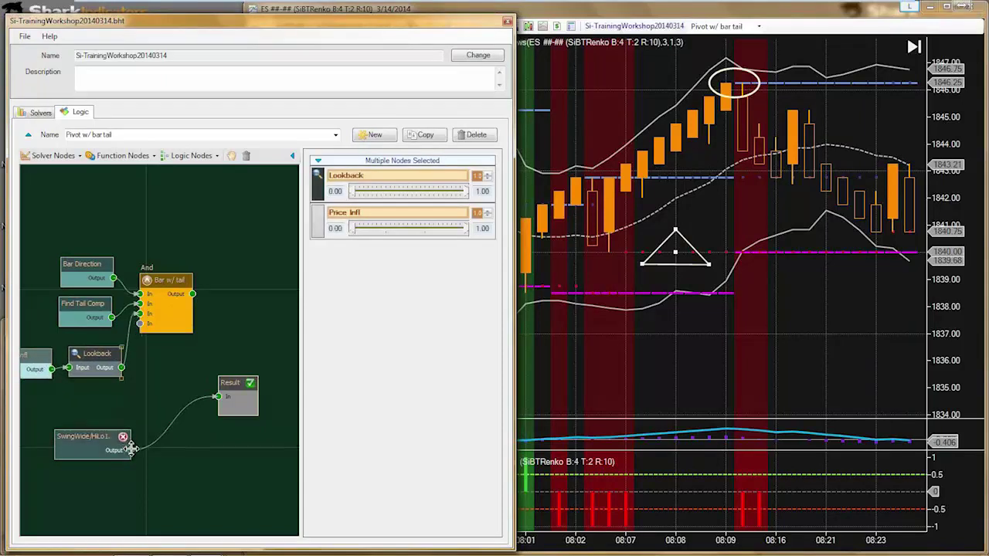
pyautogui.moveTo(131, 450)
pyautogui.mouseDown()
pyautogui.moveTo(139, 379)
pyautogui.moveTo(139, 448)
pyautogui.mouseUp()
# Step: Link the And node's output to Result, move SwingWide/HiLo1 Comp up, and return to the chart
pyautogui.click(184, 475)
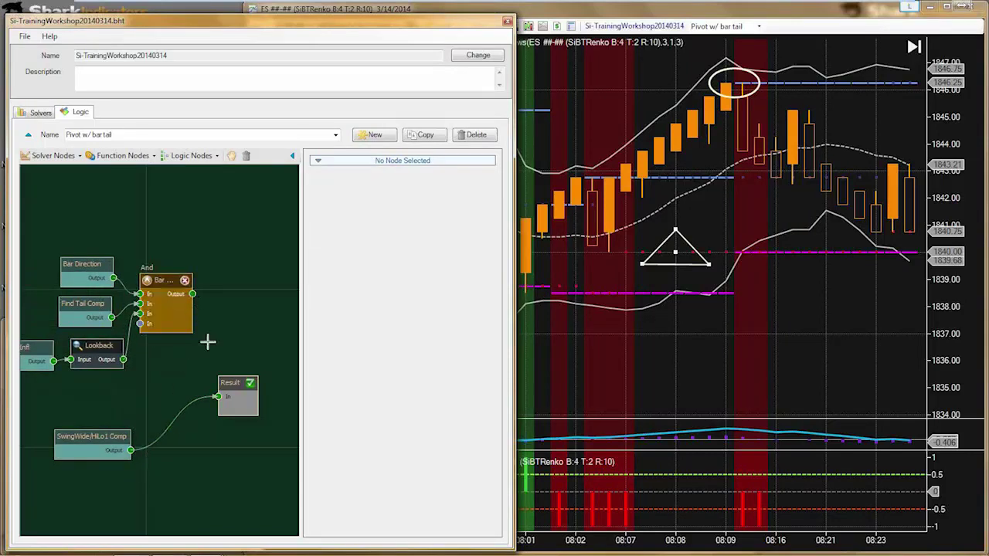
pyautogui.moveTo(195, 309); pyautogui.dragTo(219, 397)
pyautogui.moveTo(106, 436); pyautogui.dragTo(140, 323)
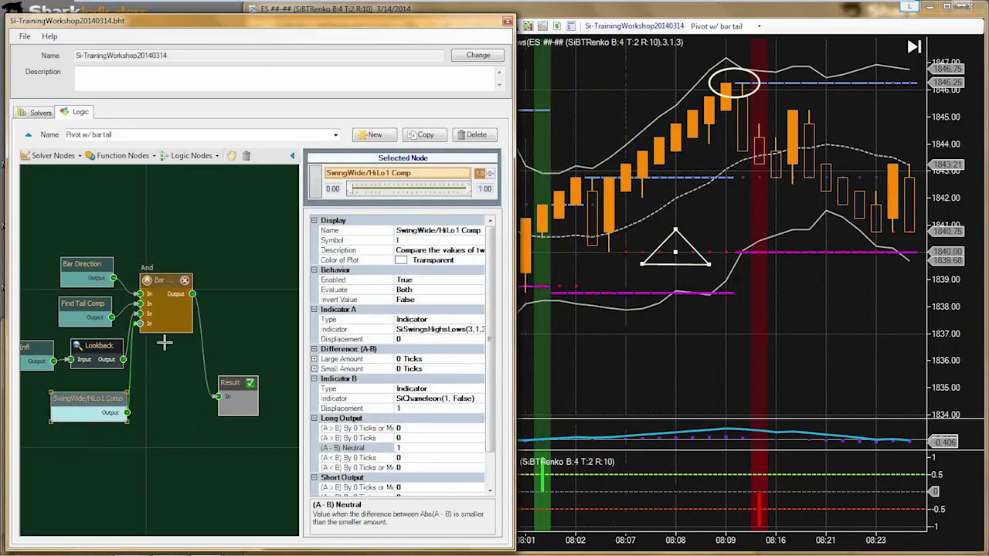
pyautogui.click(618, 367)
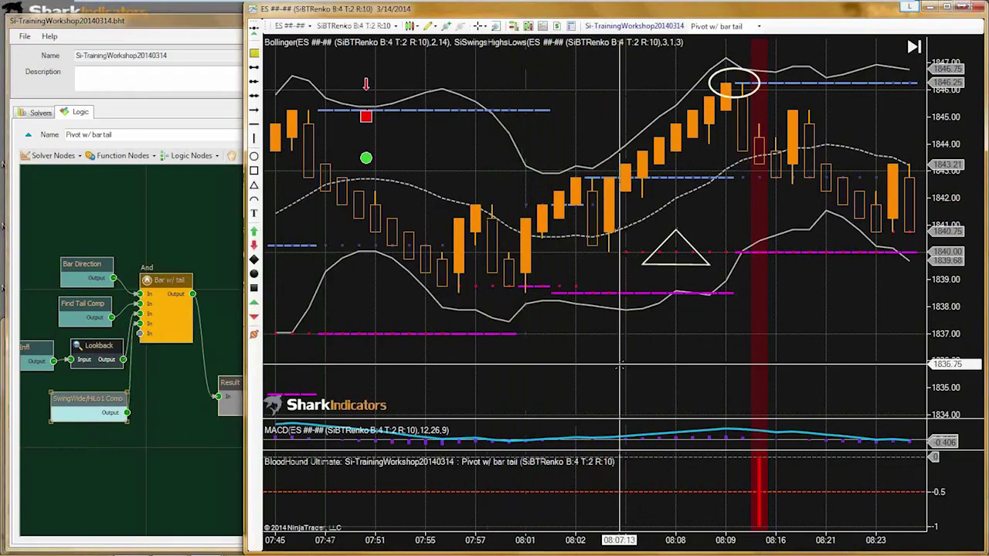
# Step: Pan across the ES Renko session to review the new buy and sell signals, then return to BloodHound
pyautogui.scroll(3, 618, 368)
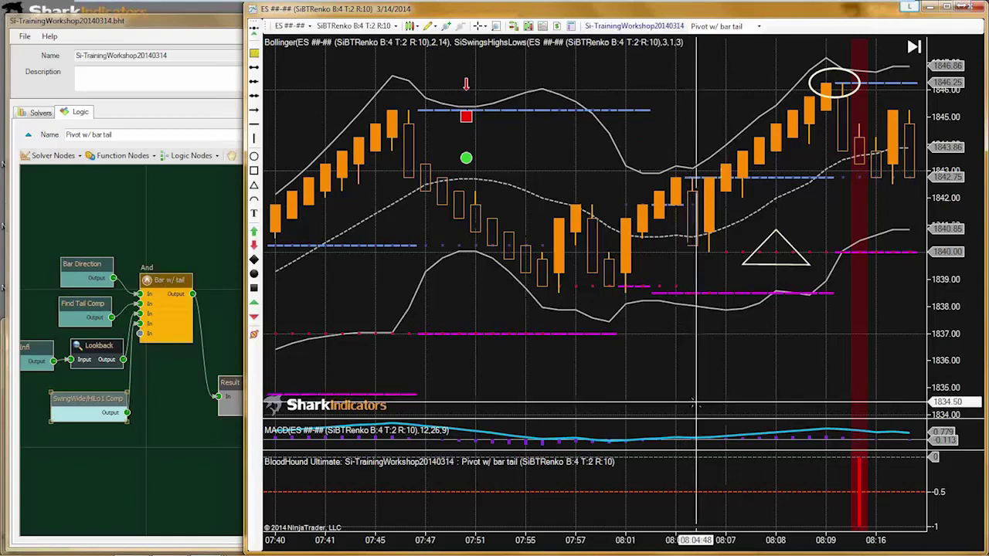
pyautogui.hscroll(5, 695, 402)
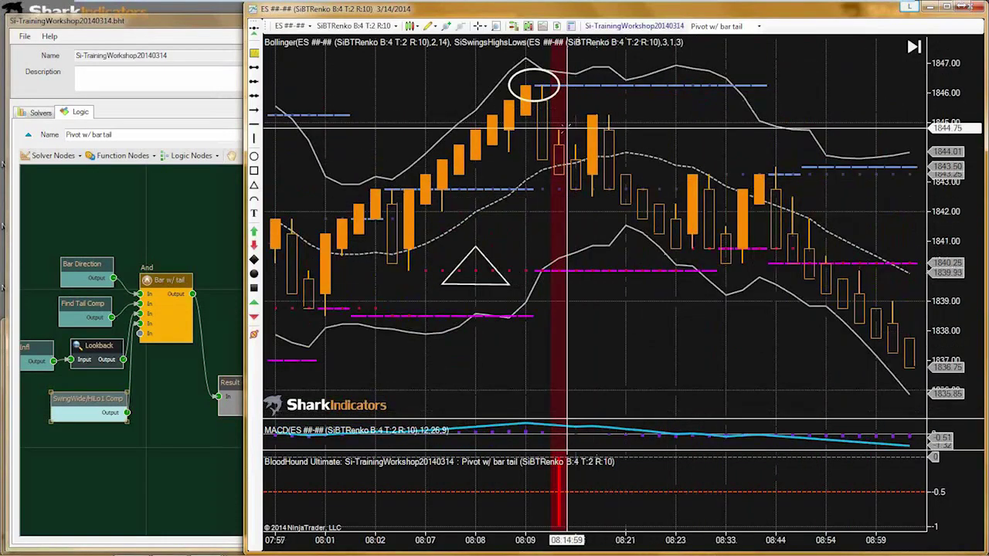
pyautogui.moveTo(457, 369); pyautogui.dragTo(752, 369)
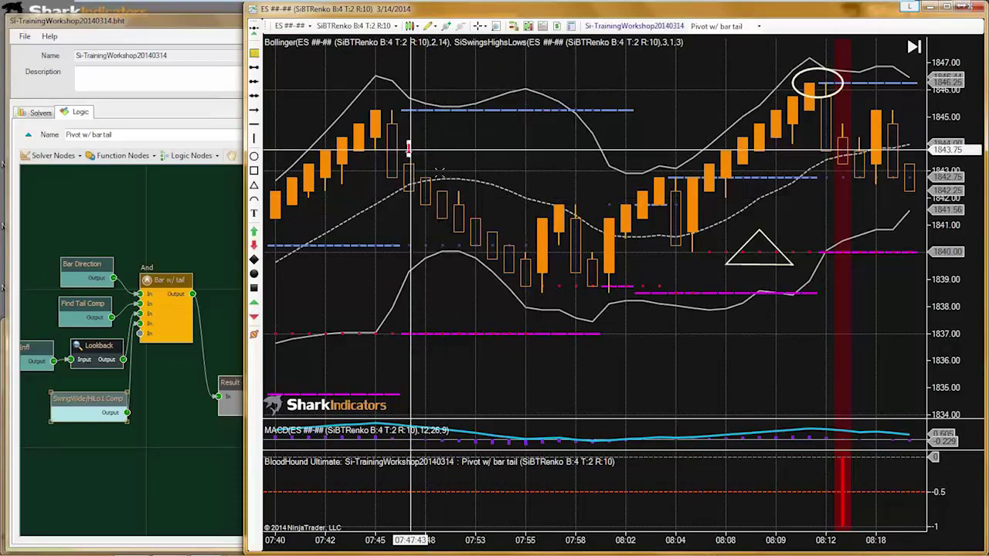
pyautogui.scroll(-10, 699, 334)
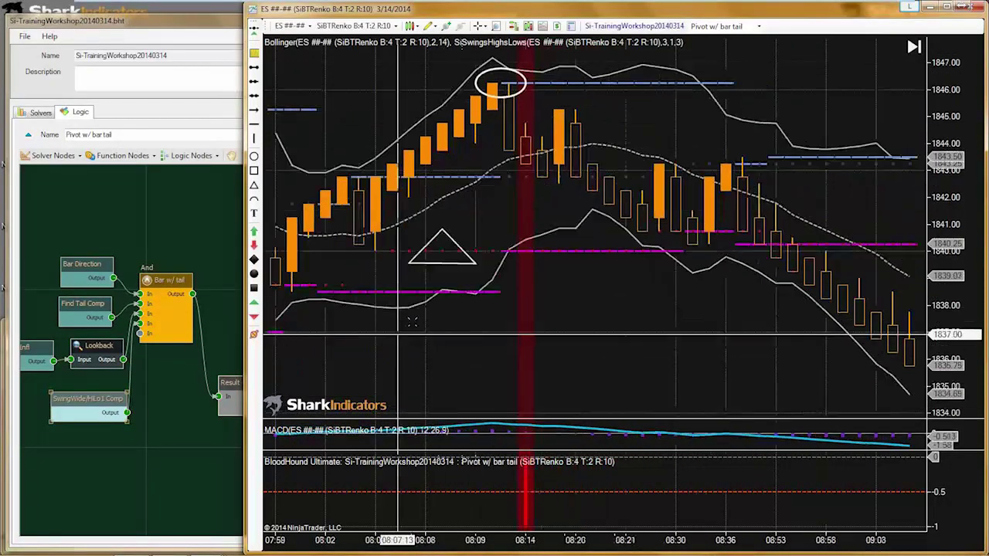
pyautogui.moveTo(667, 342); pyautogui.dragTo(514, 329)
pyautogui.scroll(-3, 514, 329)
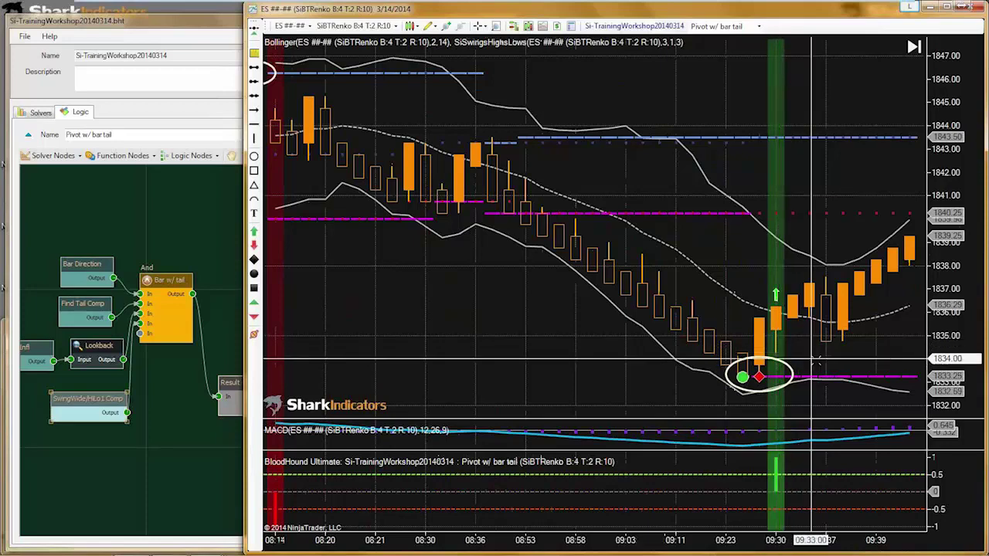
pyautogui.scroll(-12, 772, 370)
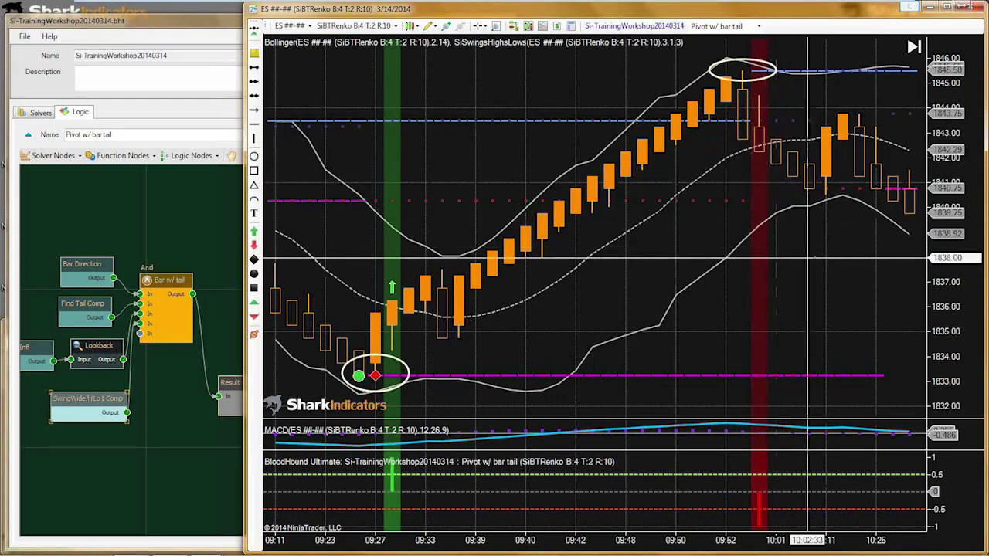
pyautogui.click(116, 457)
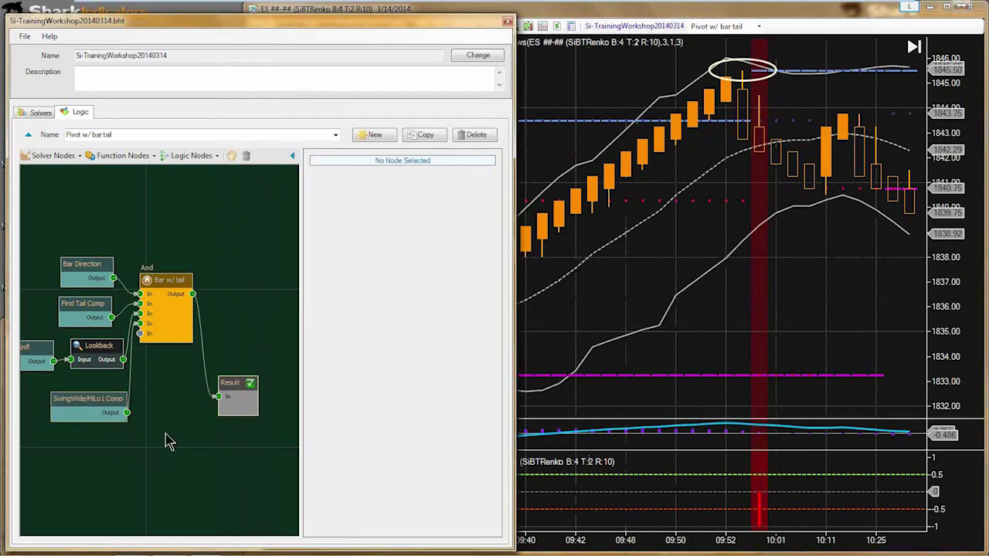
# Step: Shift the Bar w/ tail node down and the Bar Direction and Find Tail Comp nodes up
pyautogui.moveTo(169, 442); pyautogui.dragTo(186, 435)
pyautogui.scroll(-2, 181, 417)
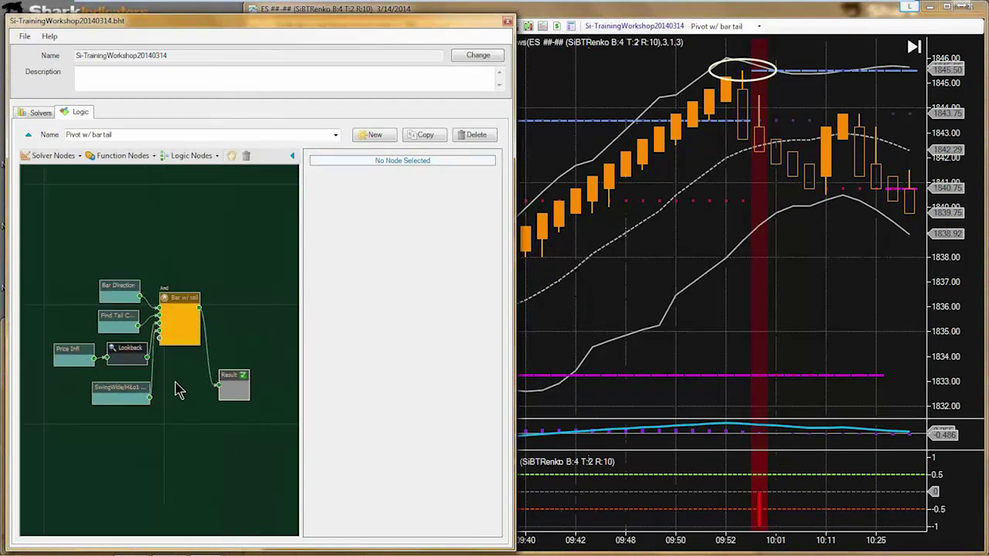
pyautogui.scroll(1, 176, 391)
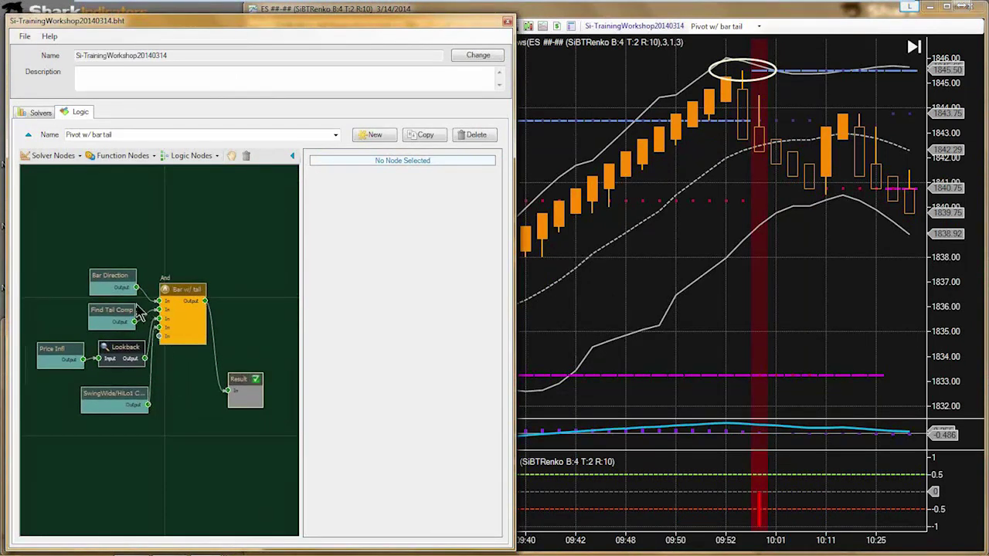
pyautogui.moveTo(183, 290); pyautogui.dragTo(190, 320)
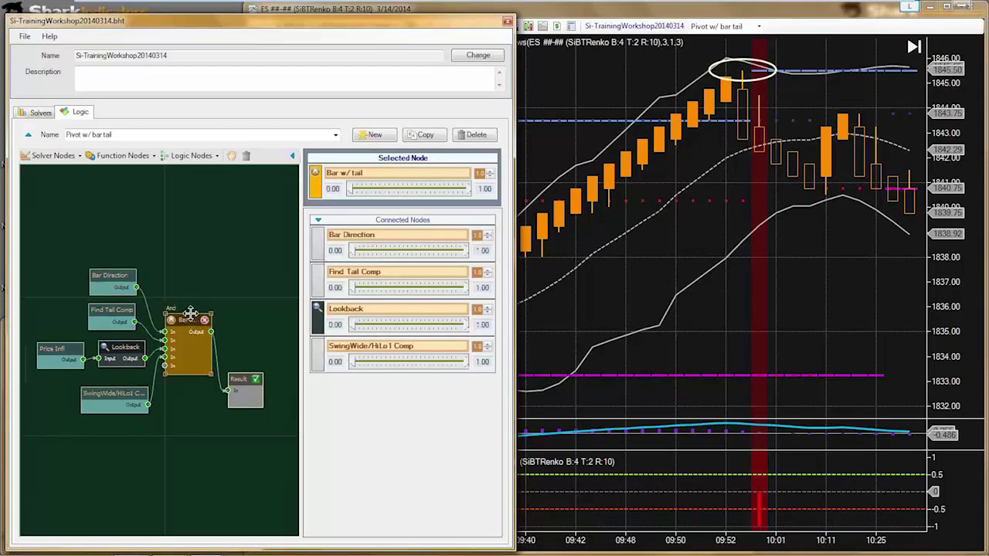
pyautogui.moveTo(121, 250); pyautogui.dragTo(108, 271)
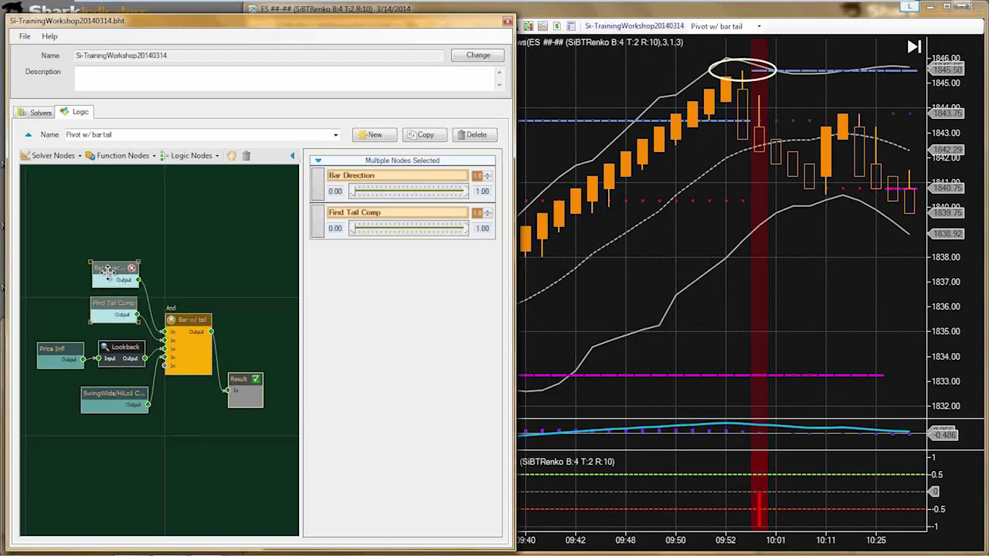
pyautogui.moveTo(108, 270); pyautogui.dragTo(109, 262)
# Step: Move Price Infl and Lookback left and nudge the SwingWide/HiLo1 Comp node up-left
pyautogui.click(118, 334)
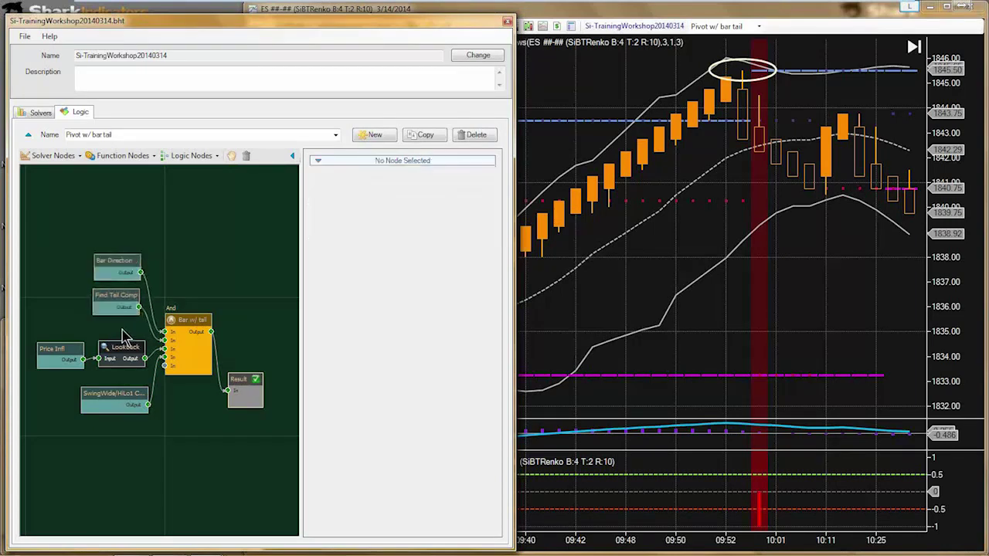
pyautogui.moveTo(73, 352)
pyautogui.mouseDown()
pyautogui.moveTo(55, 350)
pyautogui.moveTo(64, 340)
pyautogui.mouseUp()
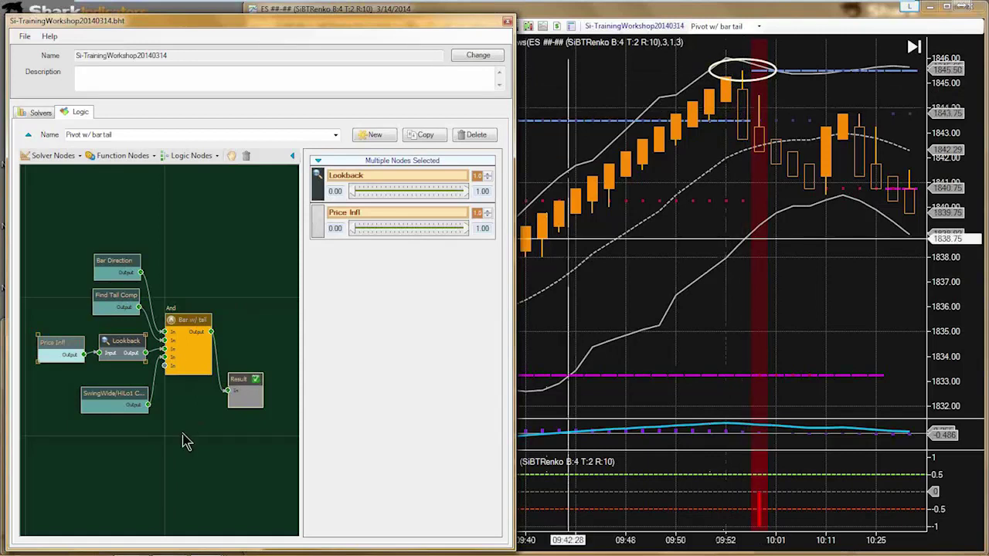
pyautogui.click(107, 396)
pyautogui.moveTo(107, 392)
pyautogui.mouseDown()
pyautogui.moveTo(93, 390)
pyautogui.moveTo(104, 392)
pyautogui.mouseUp()
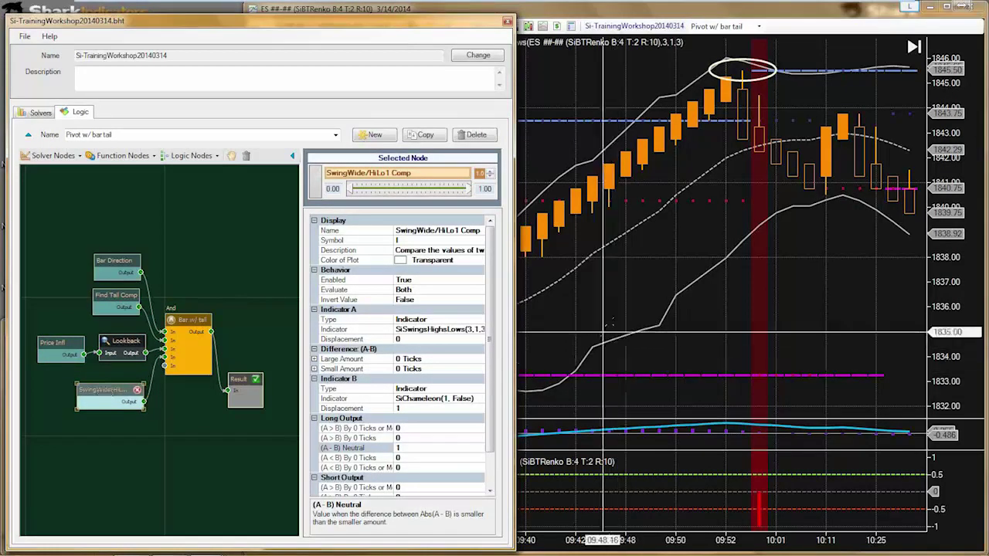
pyautogui.click(610, 368)
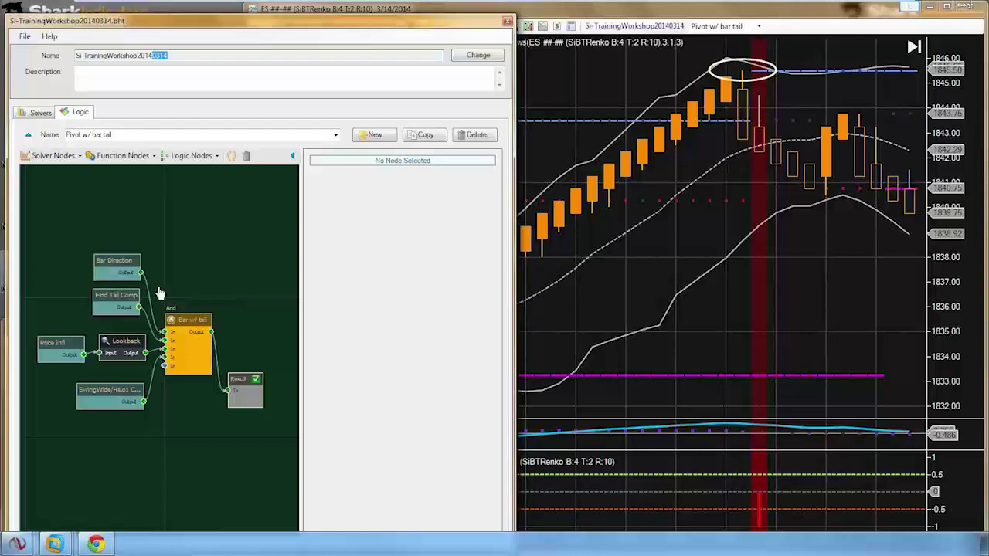
# Step: Close the template editor, check the Strategies tab lists nothing running, and right-click the chart
pyautogui.click(507, 21)
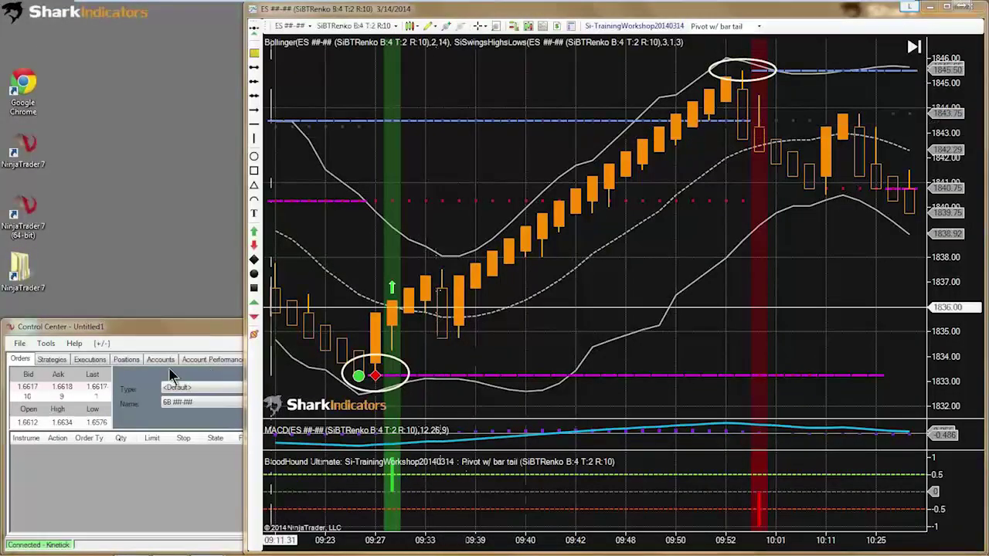
pyautogui.click(152, 330)
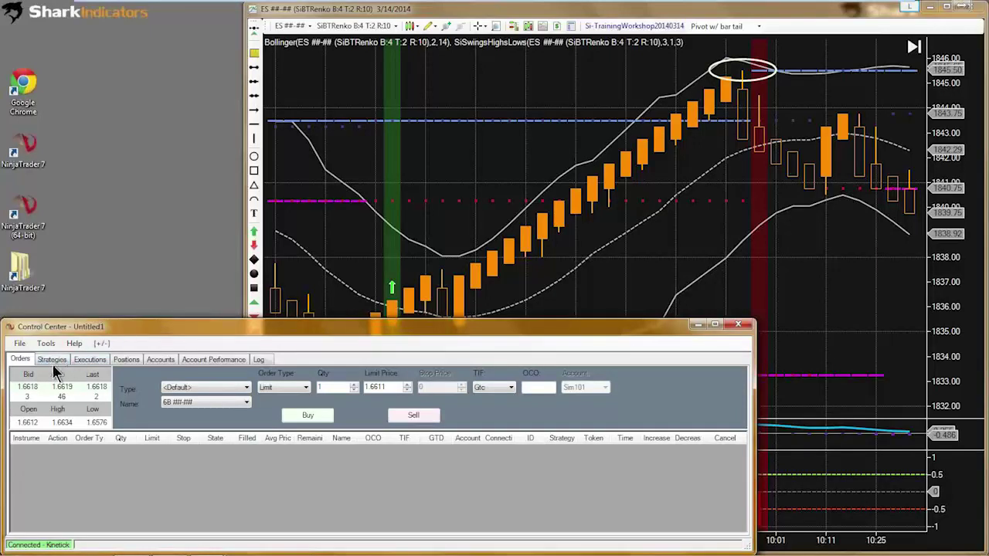
pyautogui.click(49, 358)
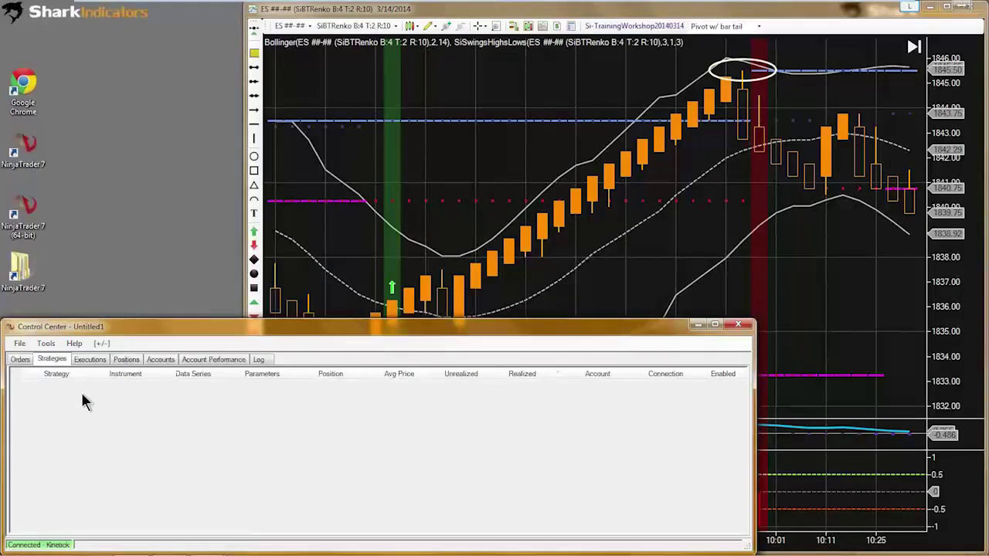
pyautogui.click(440, 150)
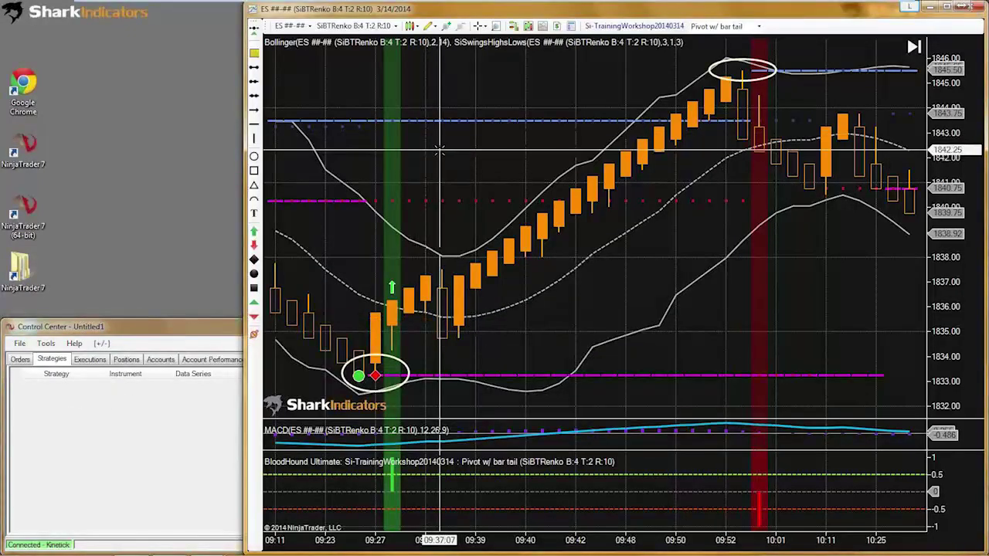
pyautogui.rightClick(440, 150)
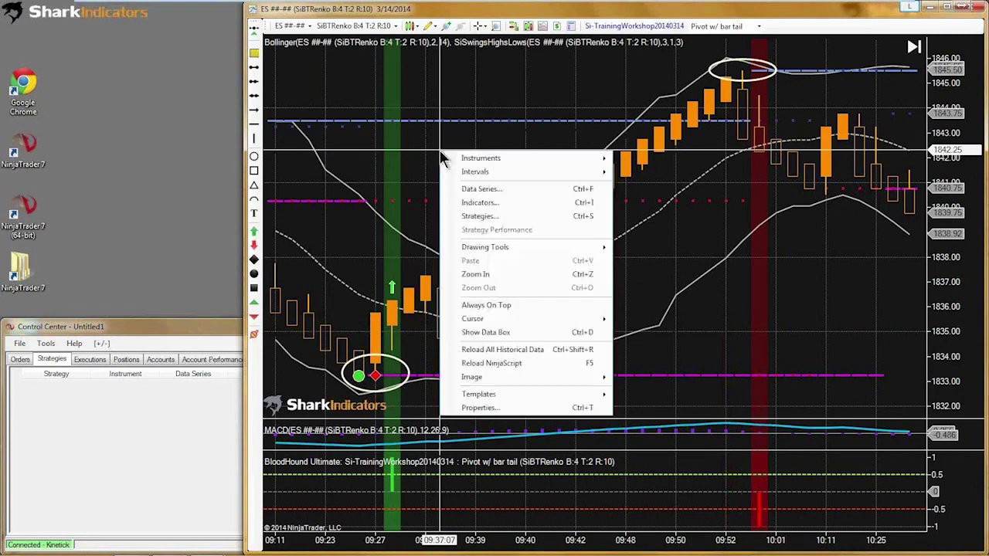
# Step: Add the SiRaven strategy to the chart from the Strategies dialog
pyautogui.click(476, 217)
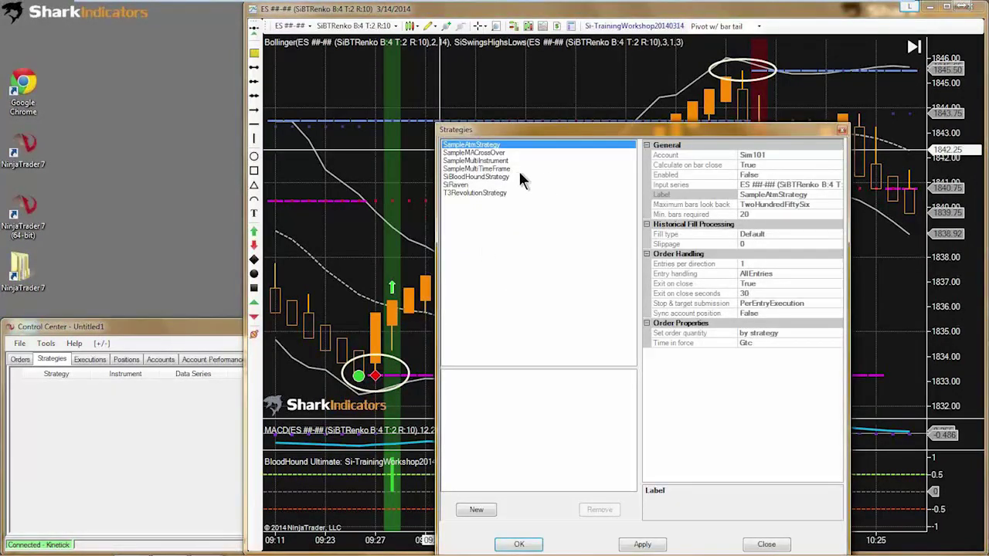
pyautogui.doubleClick(455, 186)
pyautogui.moveTo(514, 131); pyautogui.dragTo(356, 56)
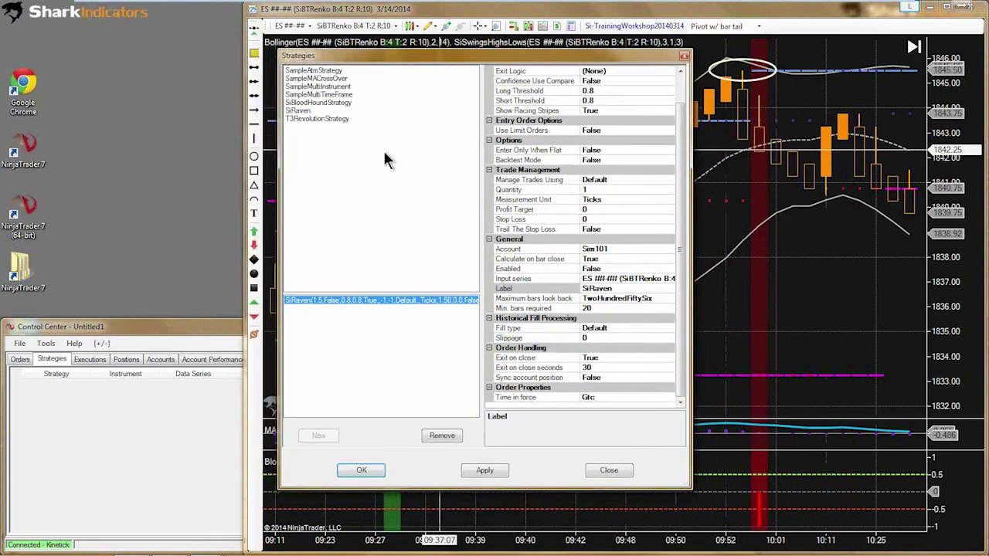
pyautogui.scroll(1, 680, 92)
# Step: Load Si-TrainingWorkshop20140314.bht with its Pivot w/ bar tail logic as SiRaven's BloodHound template
pyautogui.click(641, 80)
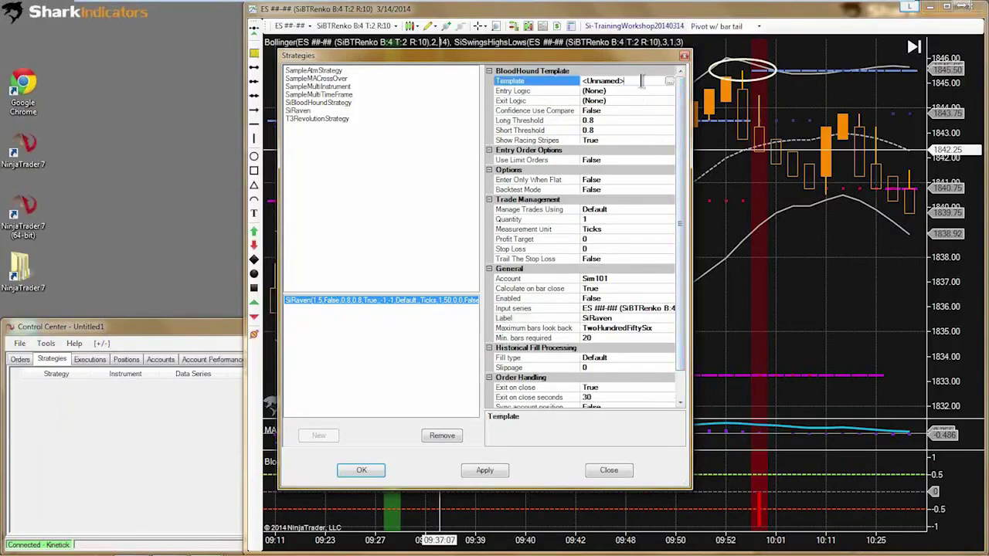
pyautogui.click(669, 81)
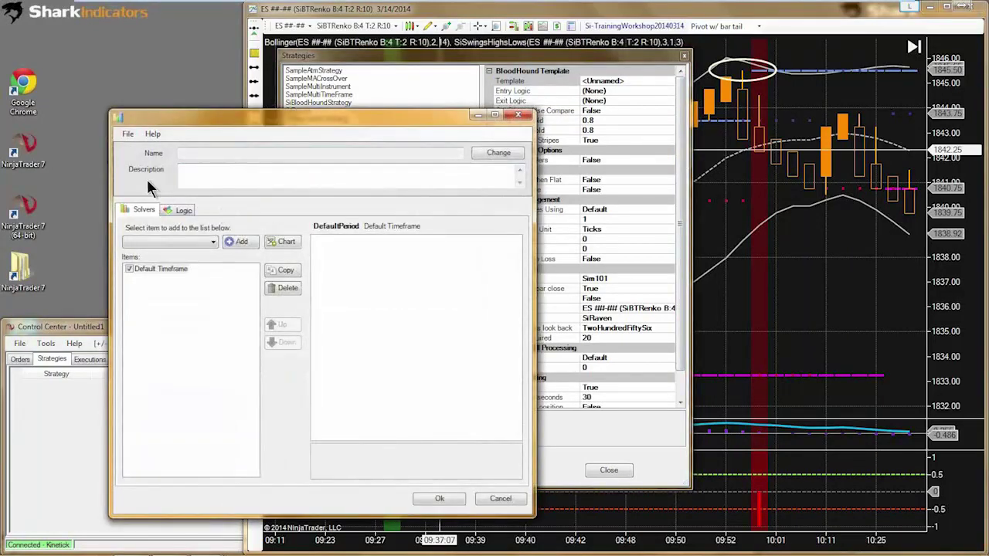
pyautogui.click(129, 136)
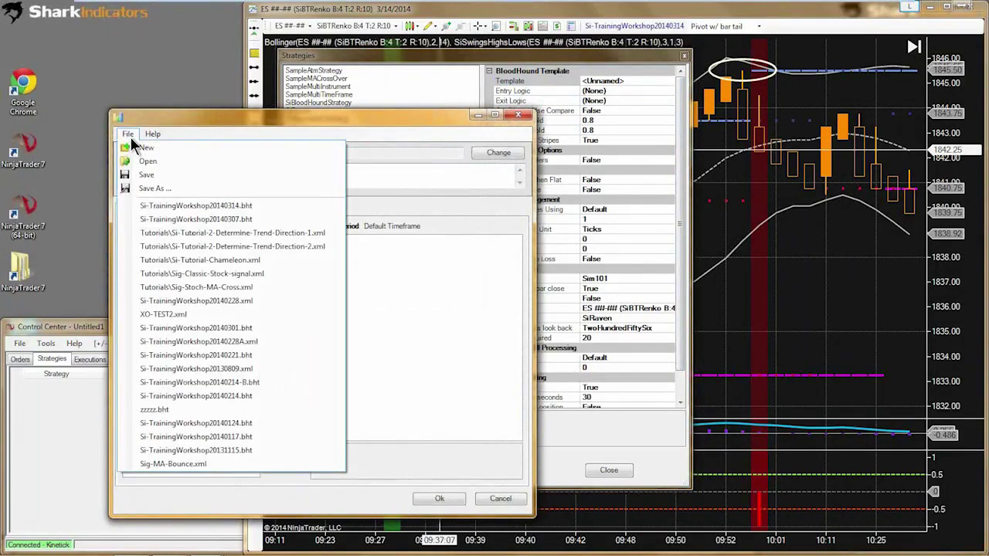
pyautogui.click(184, 214)
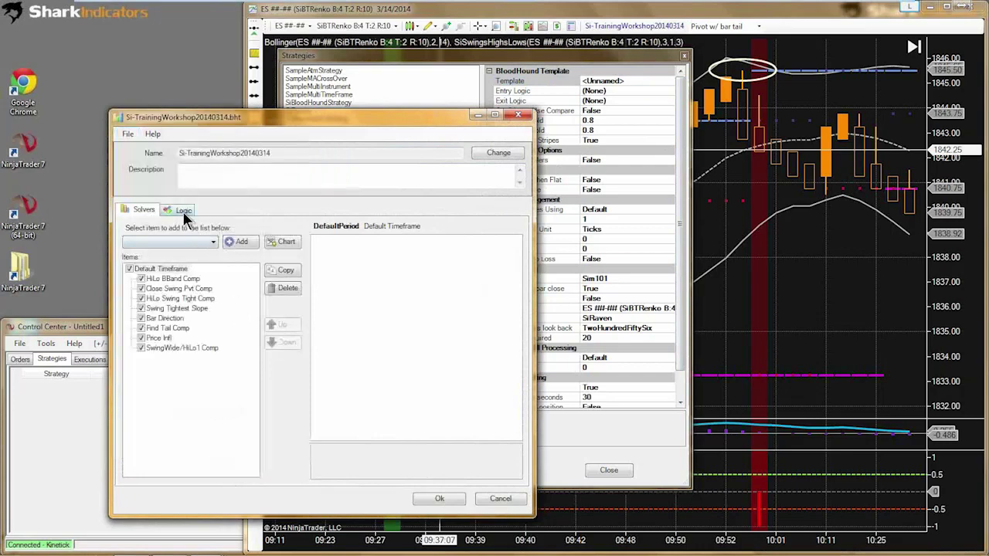
pyautogui.click(184, 212)
pyautogui.click(355, 233)
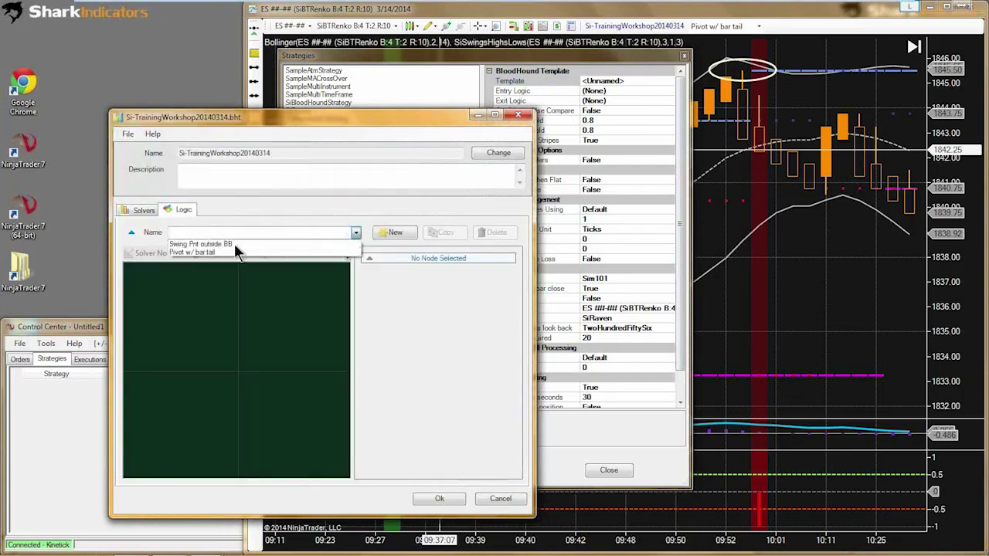
pyautogui.click(189, 253)
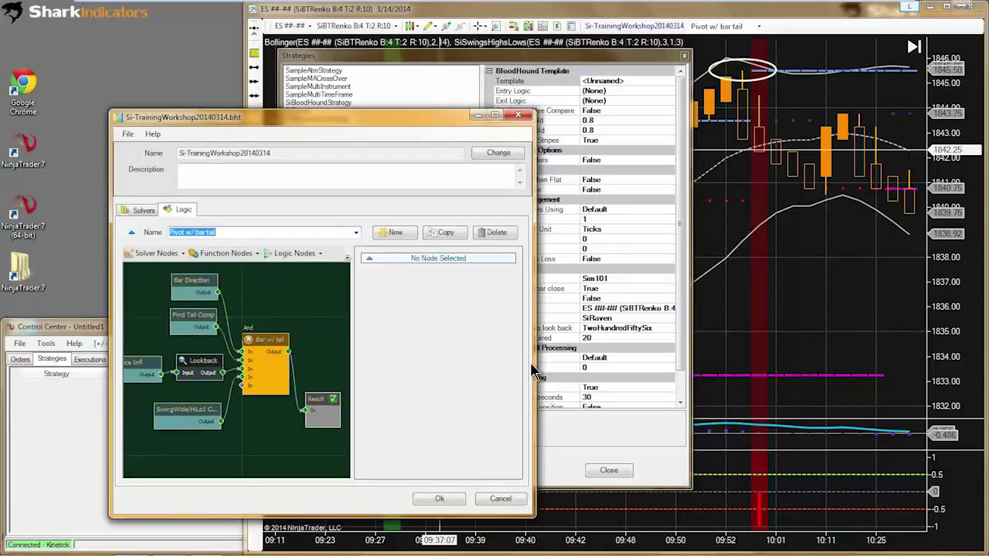
pyautogui.moveTo(534, 371); pyautogui.dragTo(608, 371)
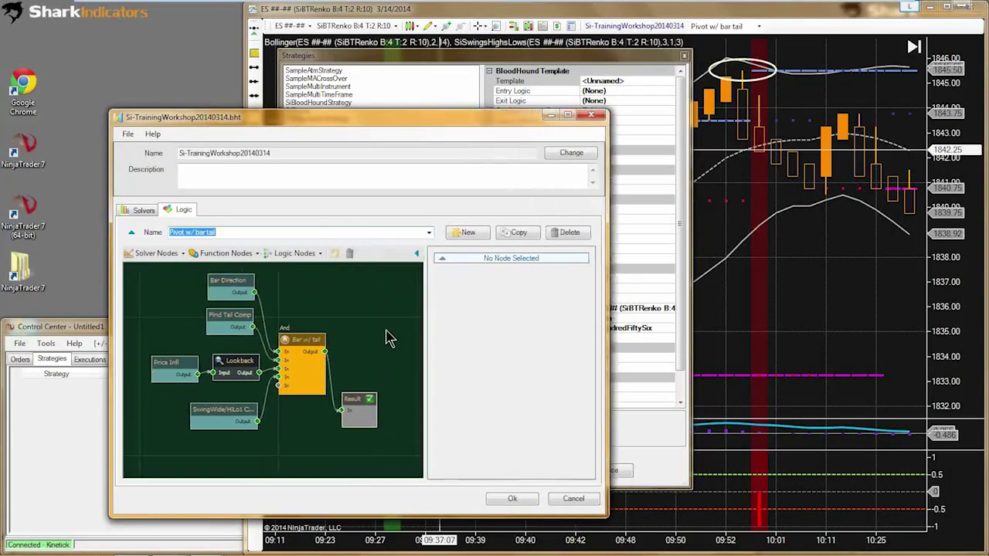
pyautogui.click(498, 499)
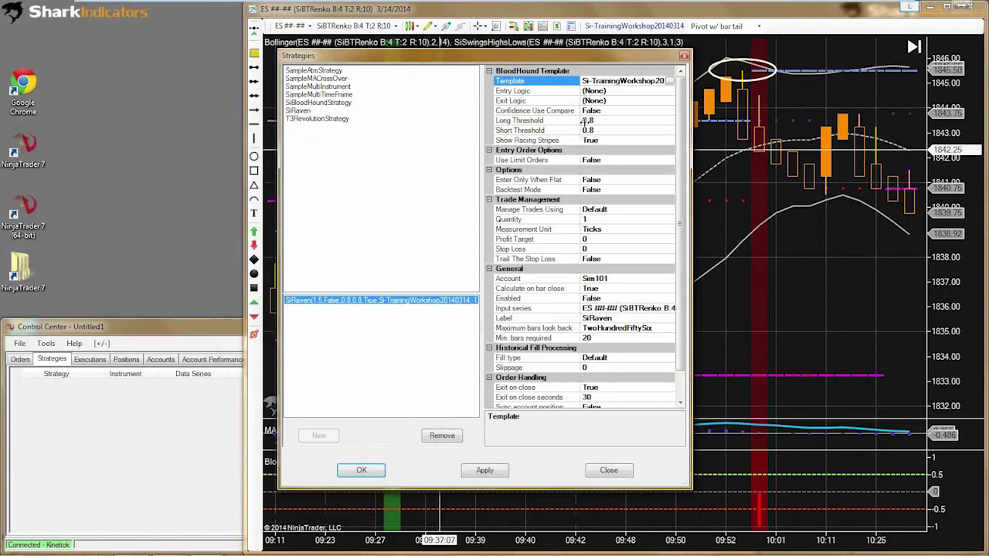
# Step: Set entry logic to Pivot w/ bar tail, profit target 20 ticks and stop loss 10 ticks
pyautogui.click(612, 89)
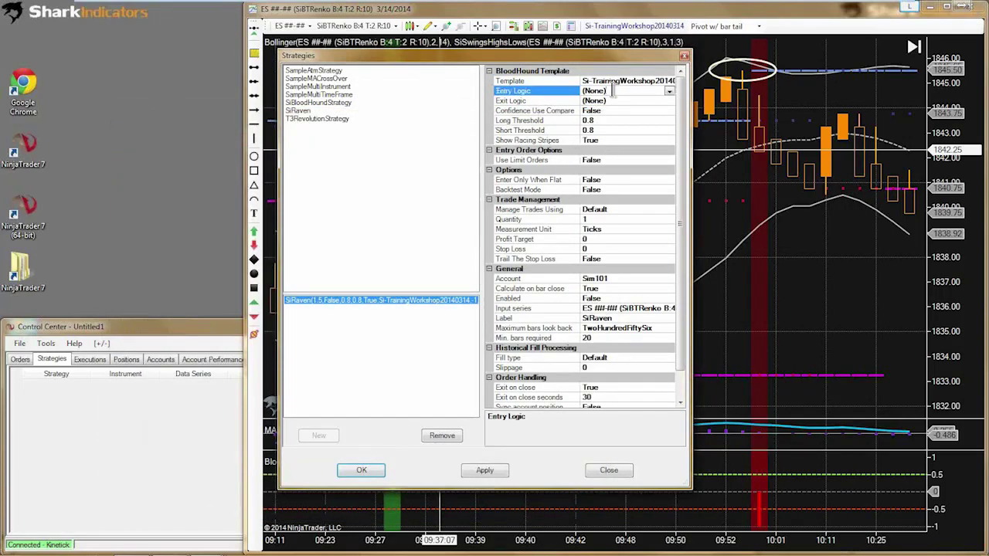
pyautogui.click(669, 91)
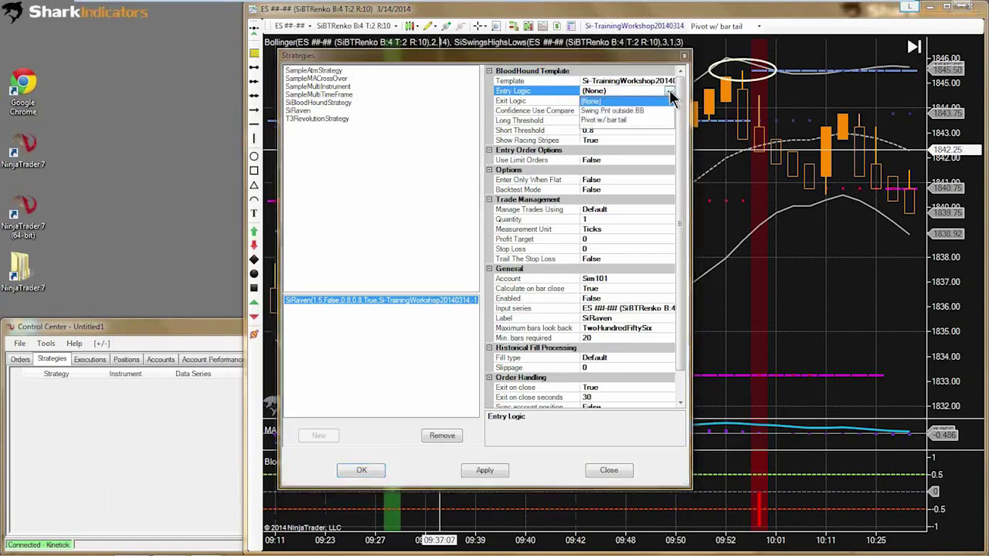
pyautogui.click(599, 117)
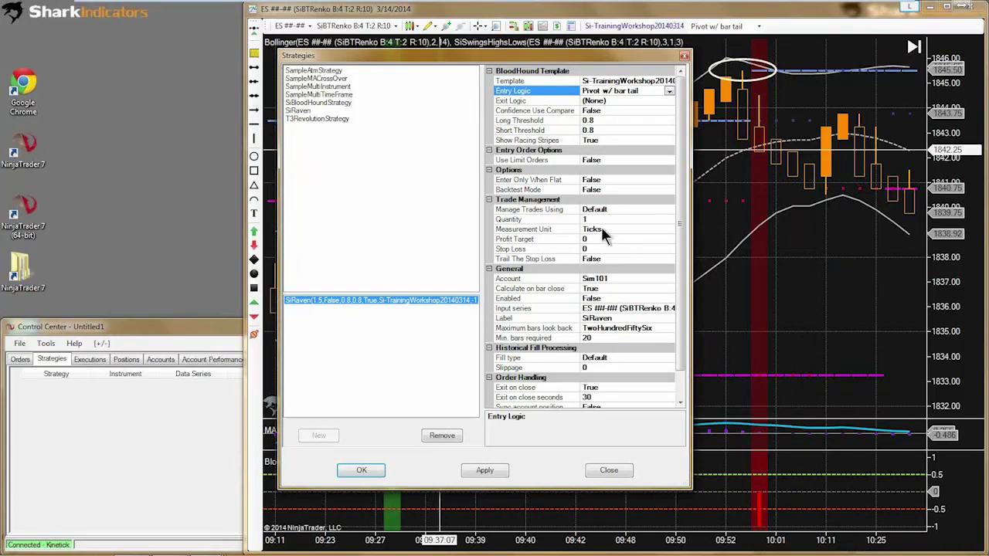
pyautogui.click(541, 191)
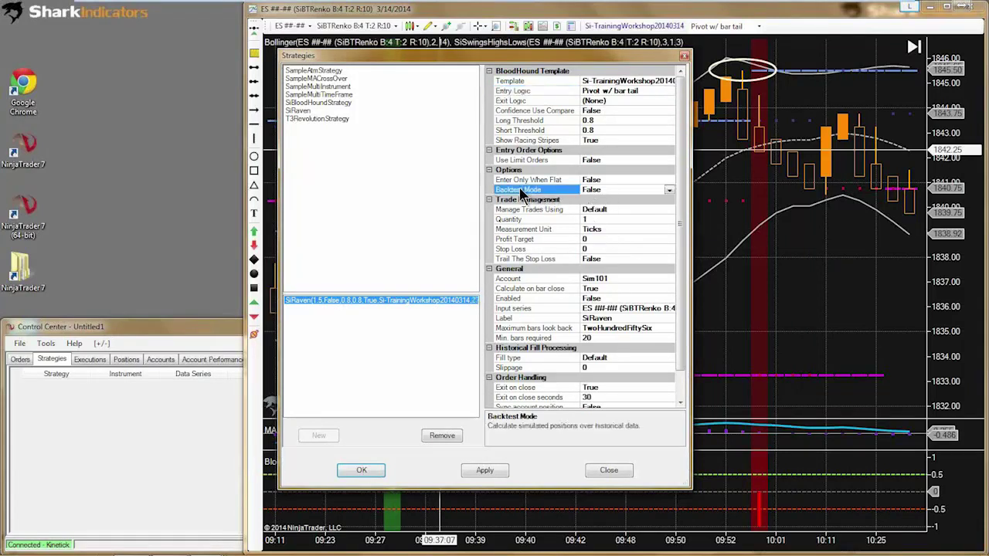
pyautogui.click(611, 215)
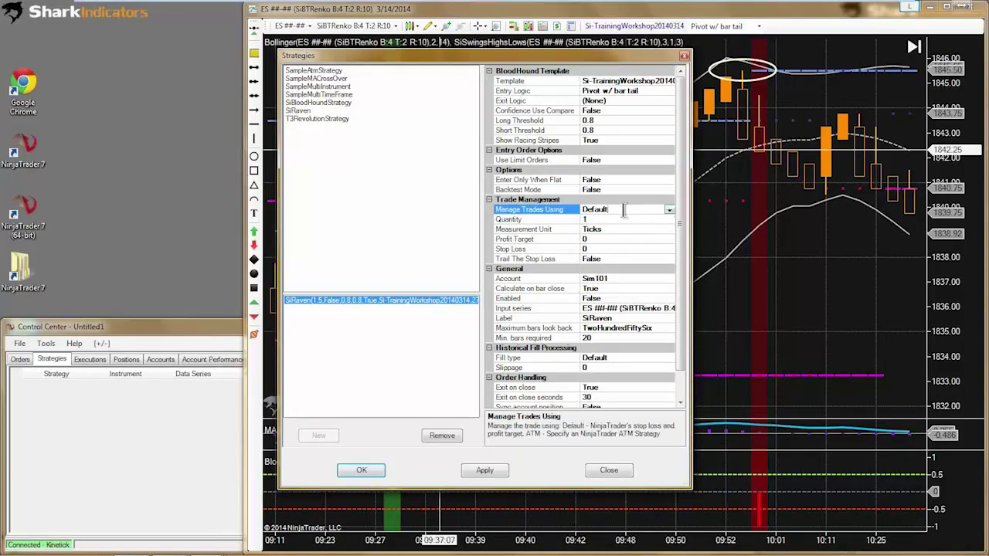
pyautogui.click(591, 239)
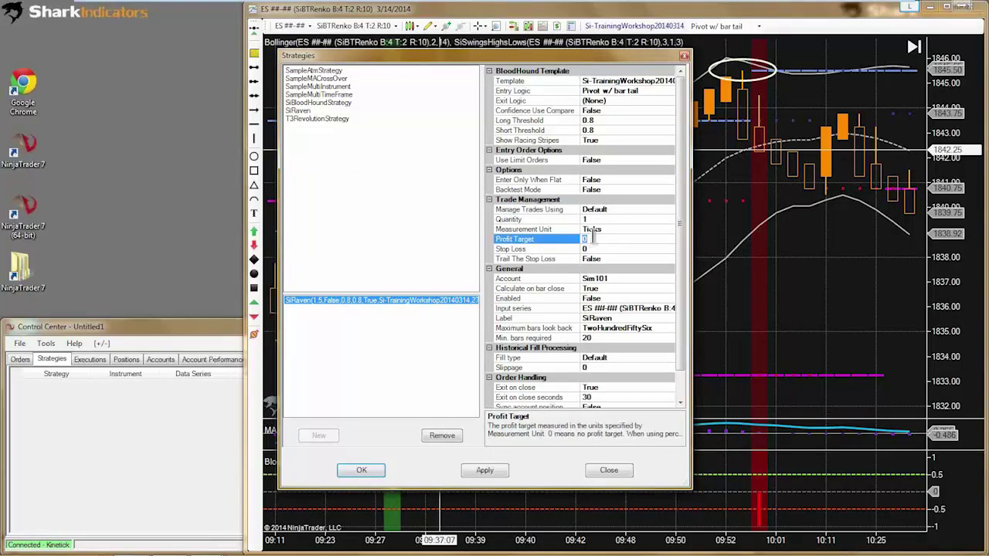
pyautogui.write('20')
pyautogui.click(593, 247)
pyautogui.write('10')
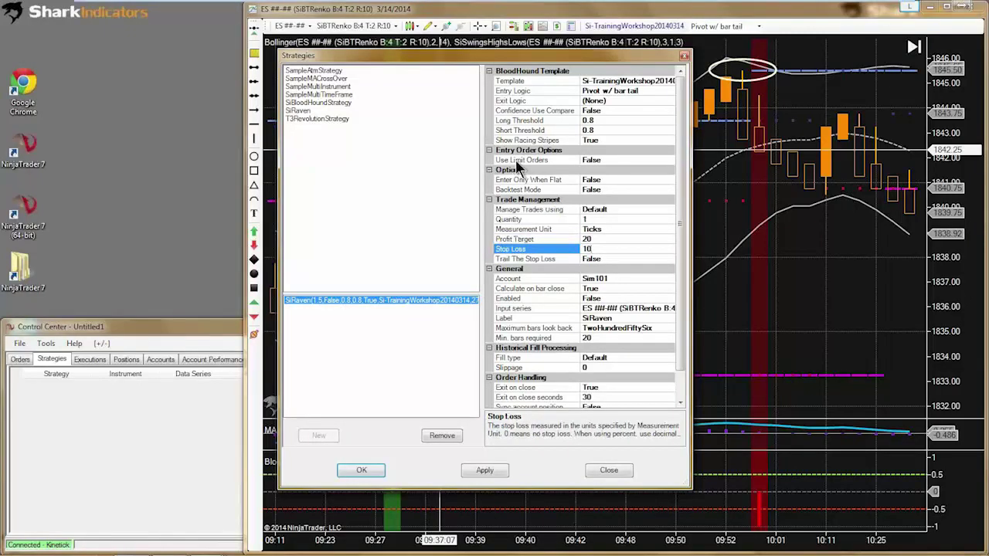
# Step: Use limit orders cancelled after 2 bars with a -2 tick offset from entry
pyautogui.click(592, 160)
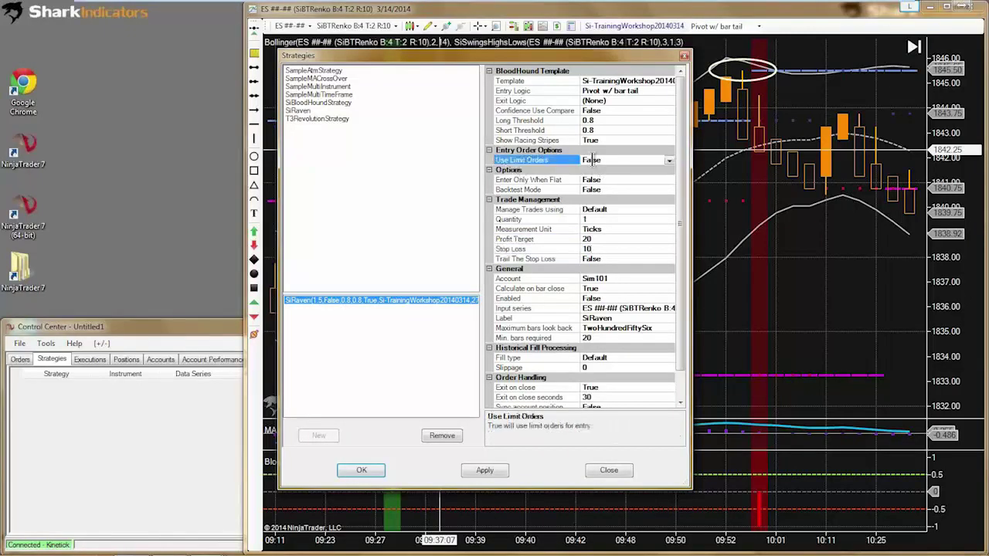
pyautogui.doubleClick(593, 160)
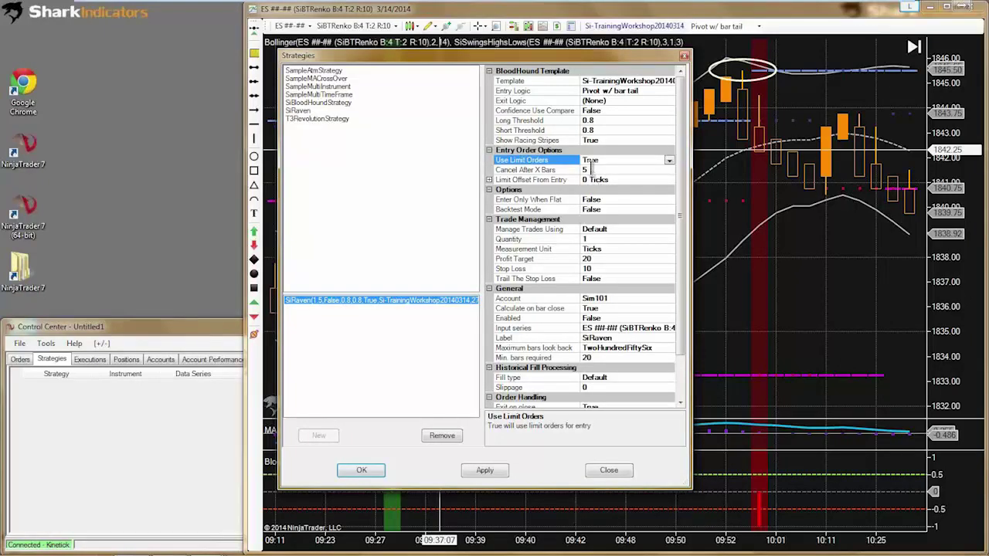
pyautogui.click(591, 170)
pyautogui.write('2')
pyautogui.doubleClick(564, 179)
pyautogui.click(586, 189)
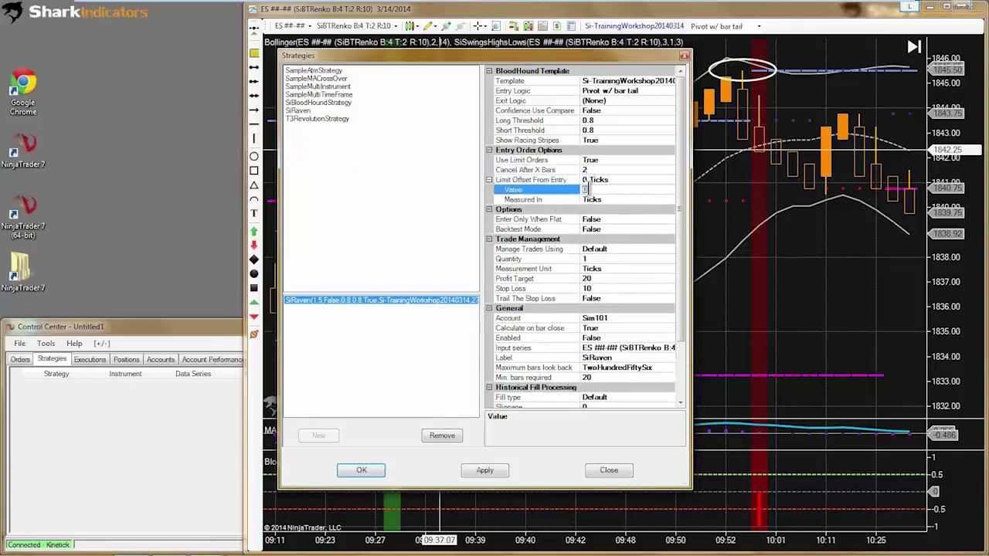
pyautogui.write('-2')
pyautogui.press('Return')
# Step: Set Enabled to True and start SiRaven on the chart
pyautogui.click(611, 318)
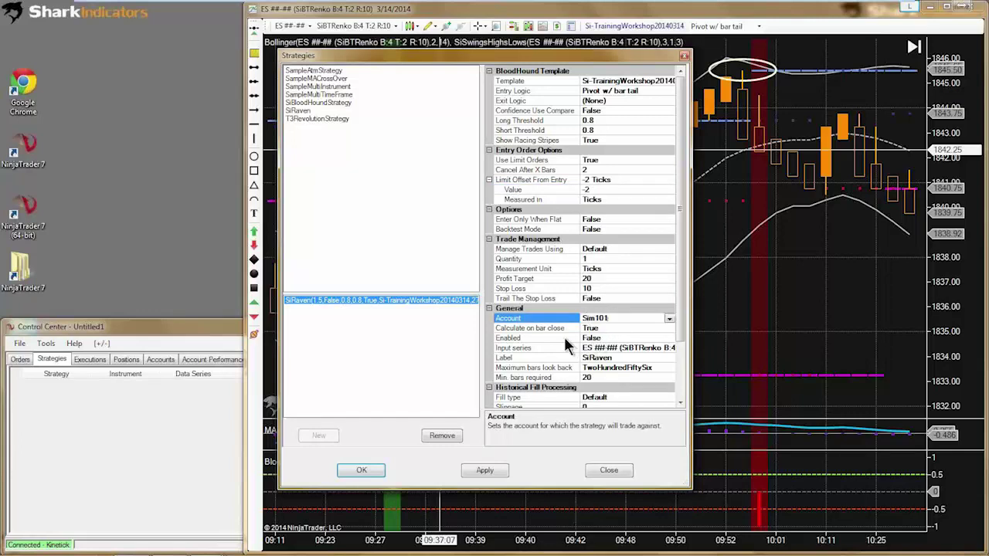
pyautogui.doubleClick(604, 338)
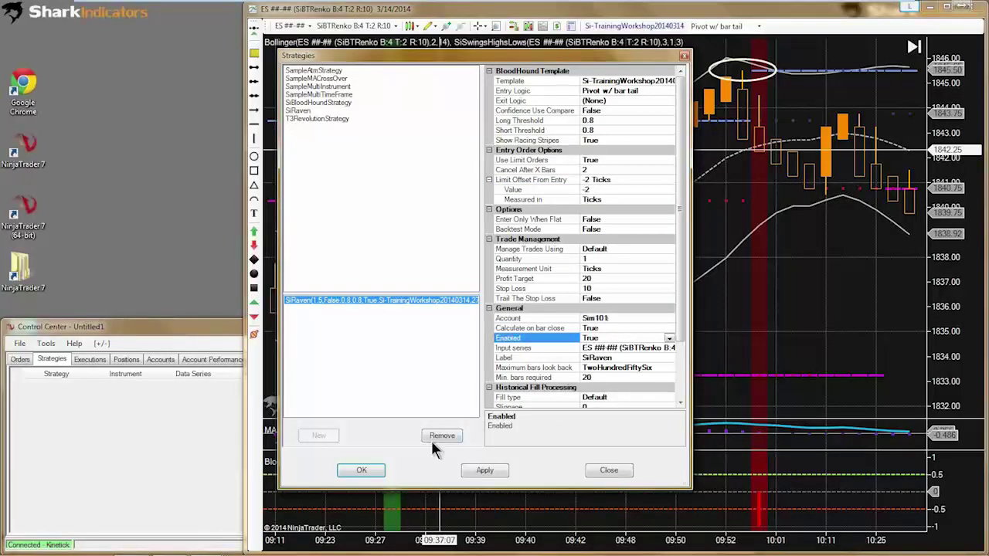
pyautogui.click(363, 473)
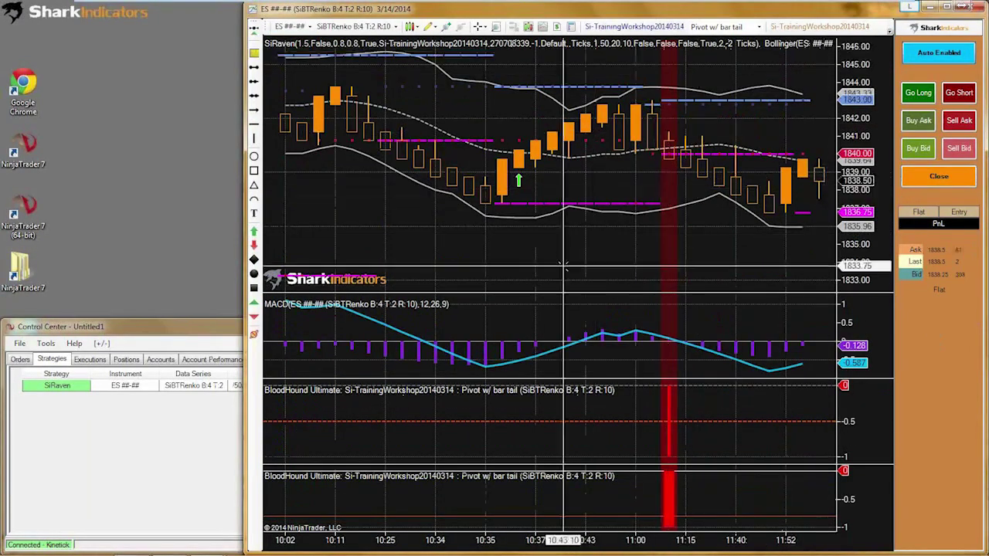
# Step: Select SiRaven in Control Center's Strategies tab, ensure it is enabled, then close Control Center
pyautogui.click(43, 471)
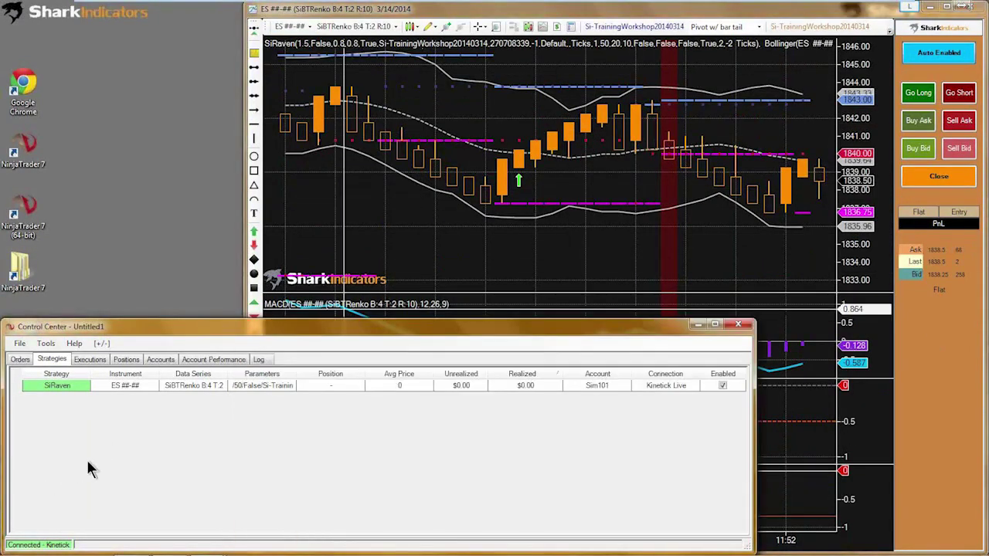
pyautogui.click(55, 383)
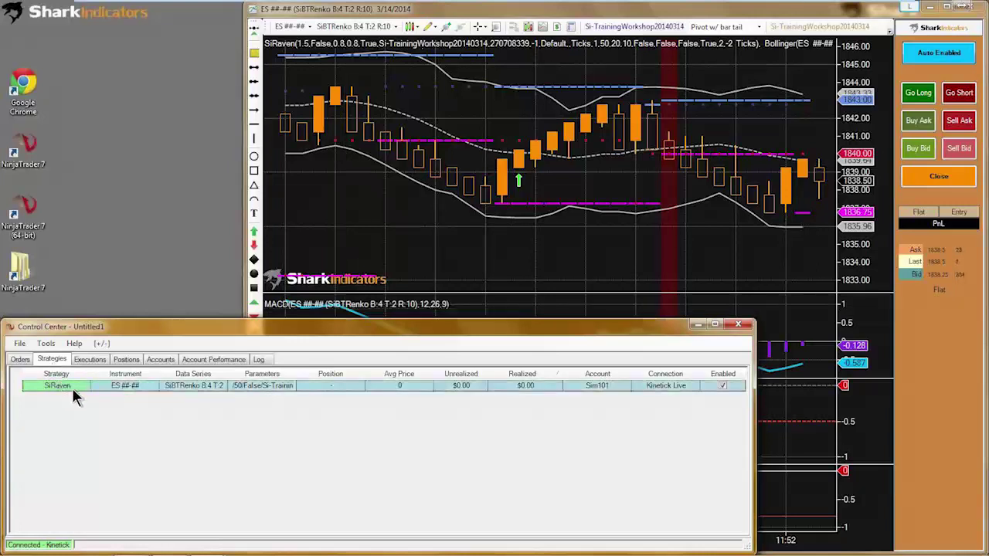
pyautogui.click(722, 385)
pyautogui.click(738, 324)
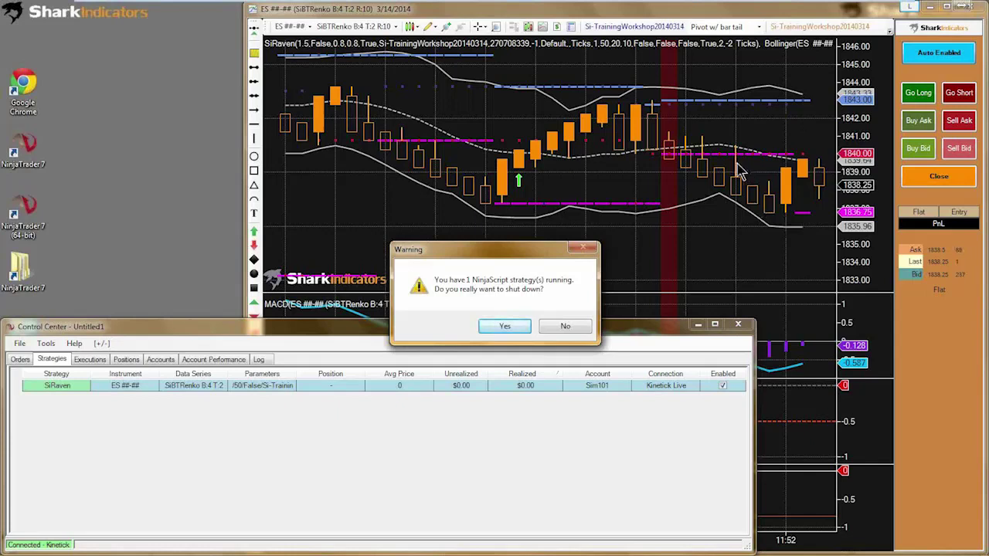
# Step: Confirm shutdown saving all workspaces, relaunch NinjaTrader 7, and dismiss the license error
pyautogui.click(503, 330)
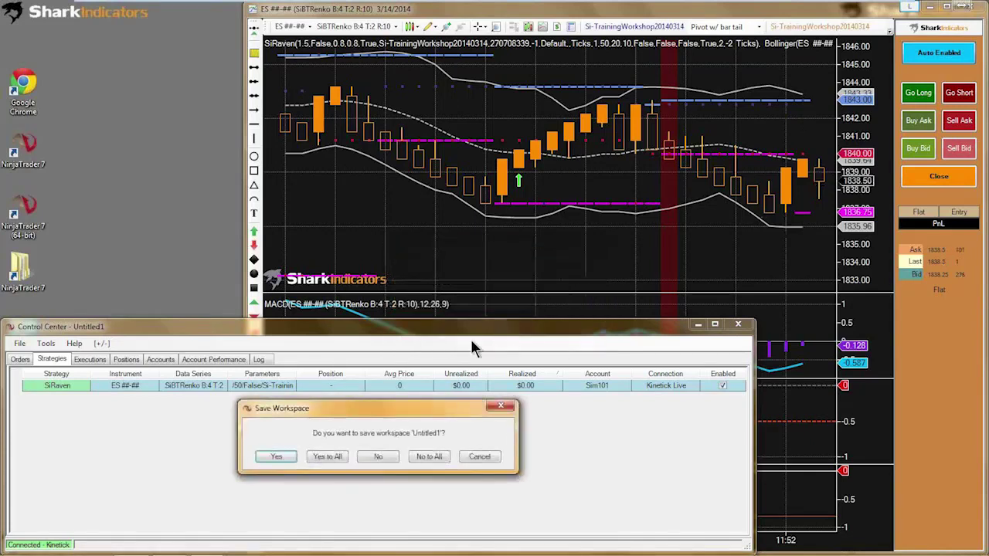
pyautogui.click(324, 455)
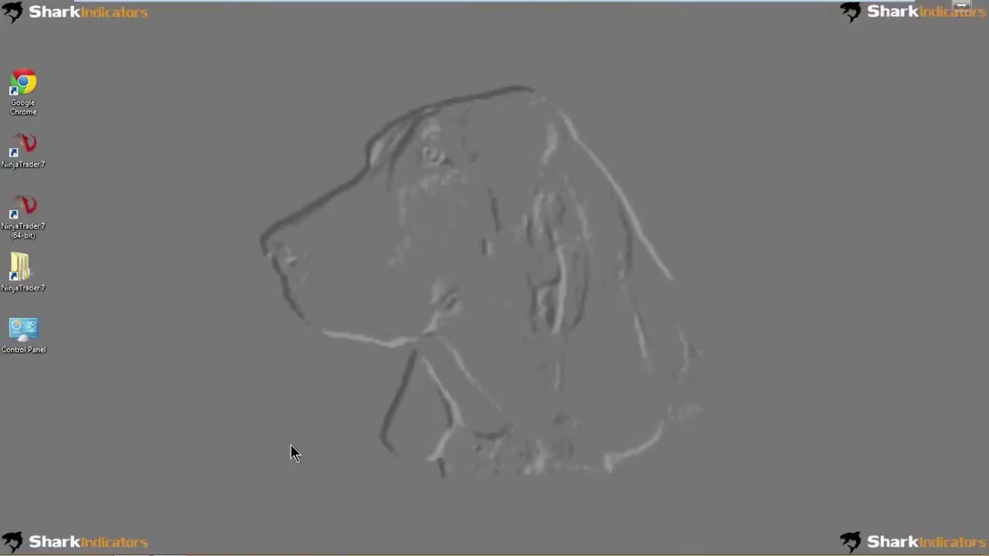
pyautogui.doubleClick(28, 149)
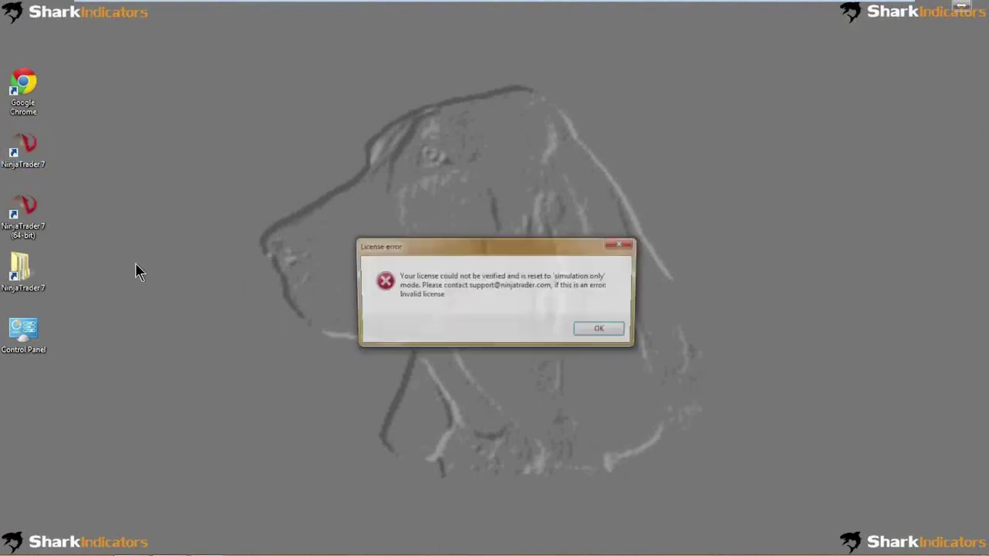
pyautogui.click(596, 331)
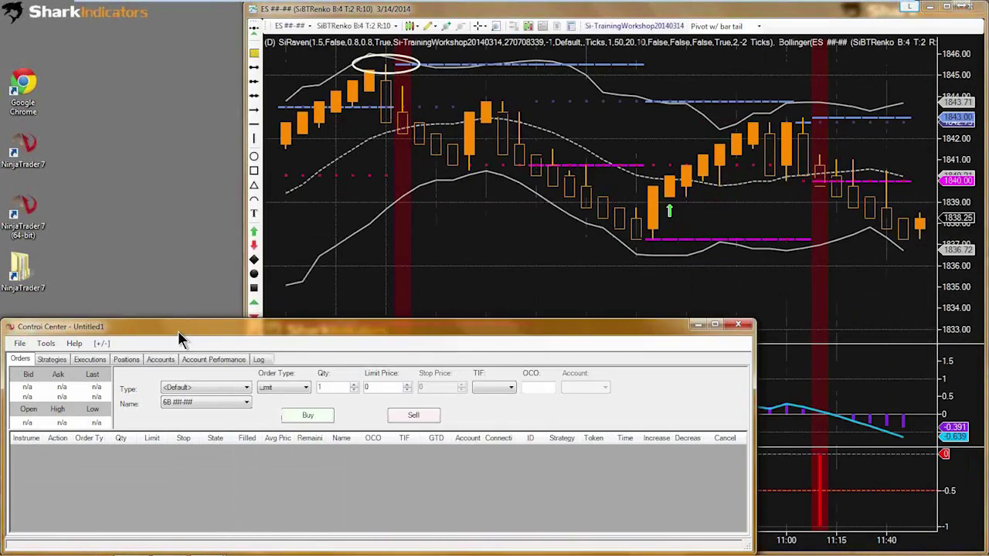
# Step: Select SiRaven on the Strategies tab and connect to the Kinetick Live data feed
pyautogui.click(57, 359)
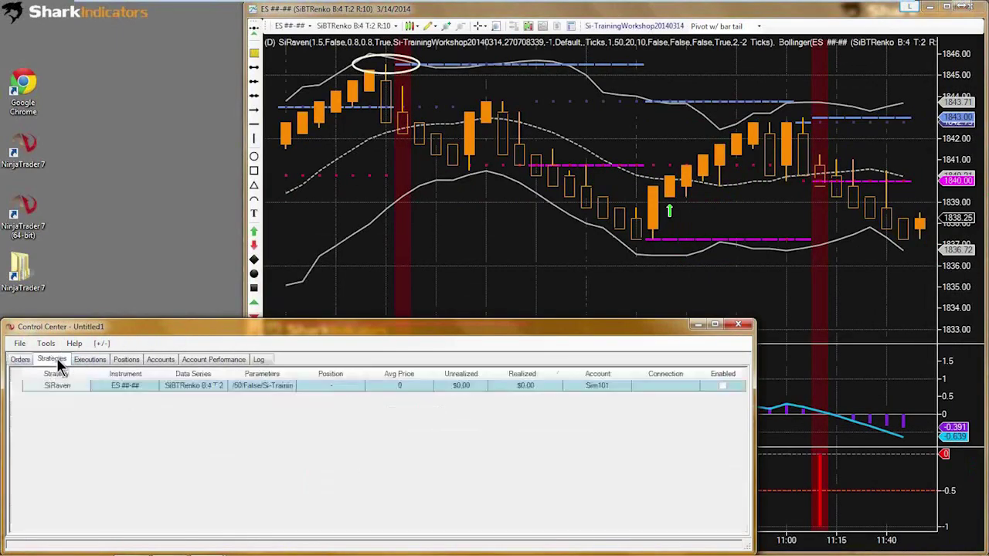
pyautogui.click(62, 386)
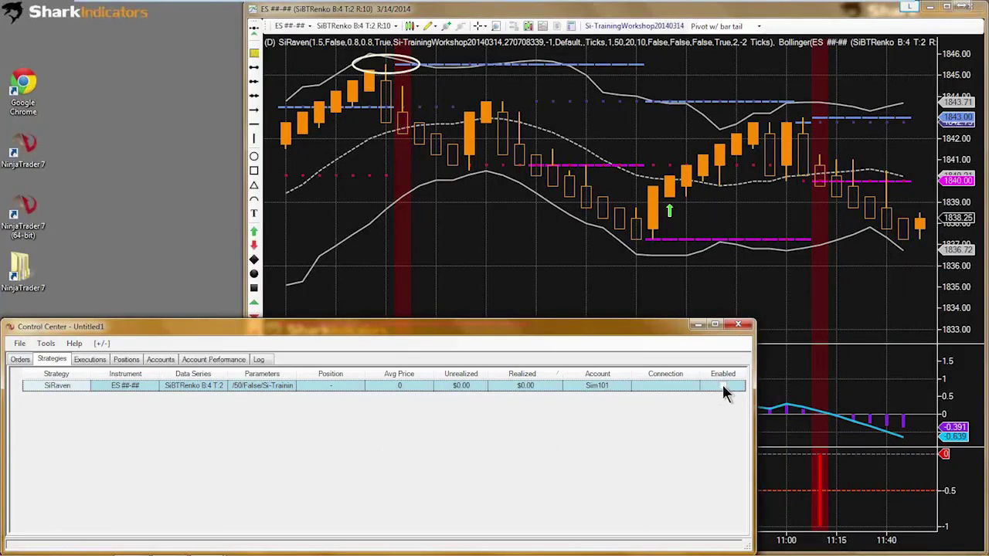
pyautogui.click(20, 344)
pyautogui.moveTo(104, 389)
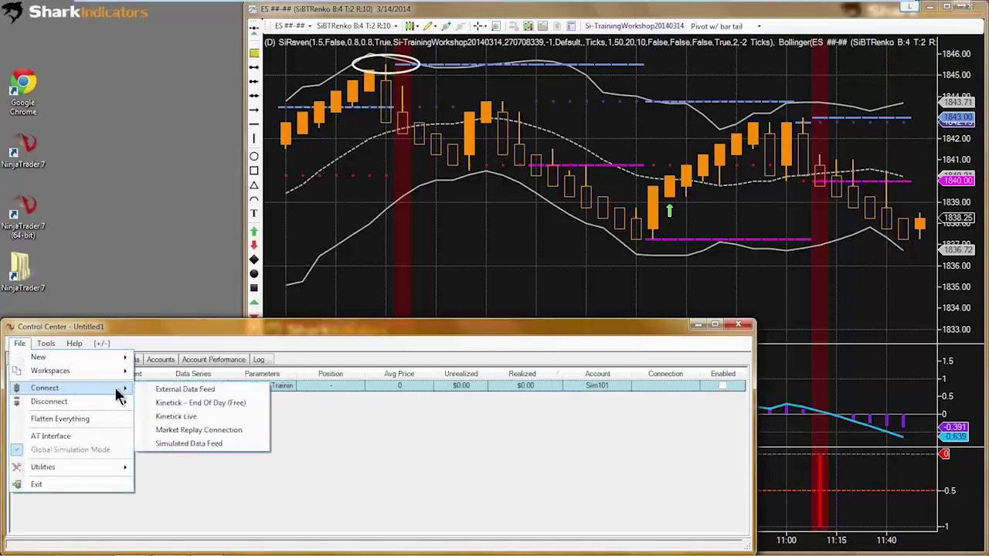
pyautogui.click(168, 417)
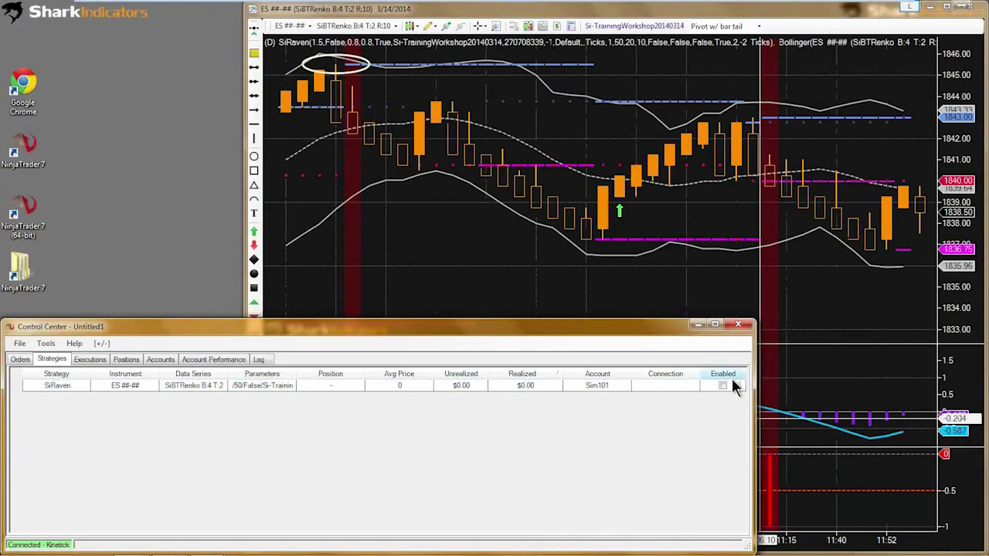
# Step: Enable SiRaven on Sim101 and widen the Data Series column
pyautogui.click(723, 385)
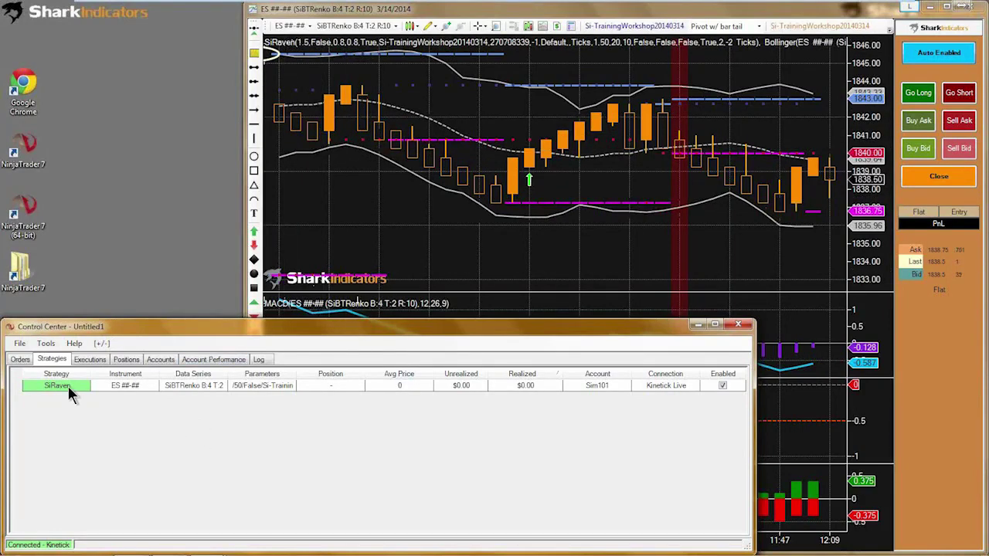
pyautogui.click(132, 386)
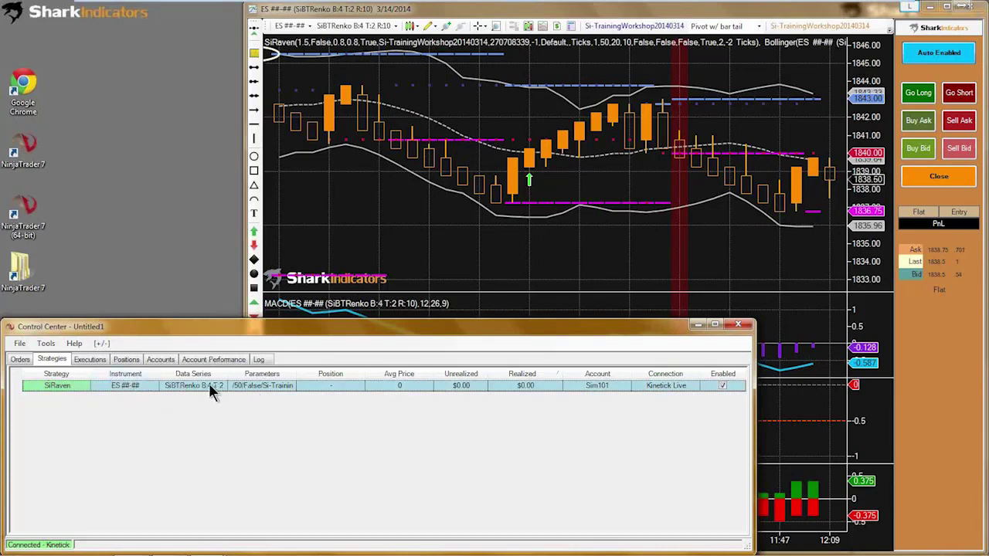
pyautogui.moveTo(231, 374); pyautogui.dragTo(277, 374)
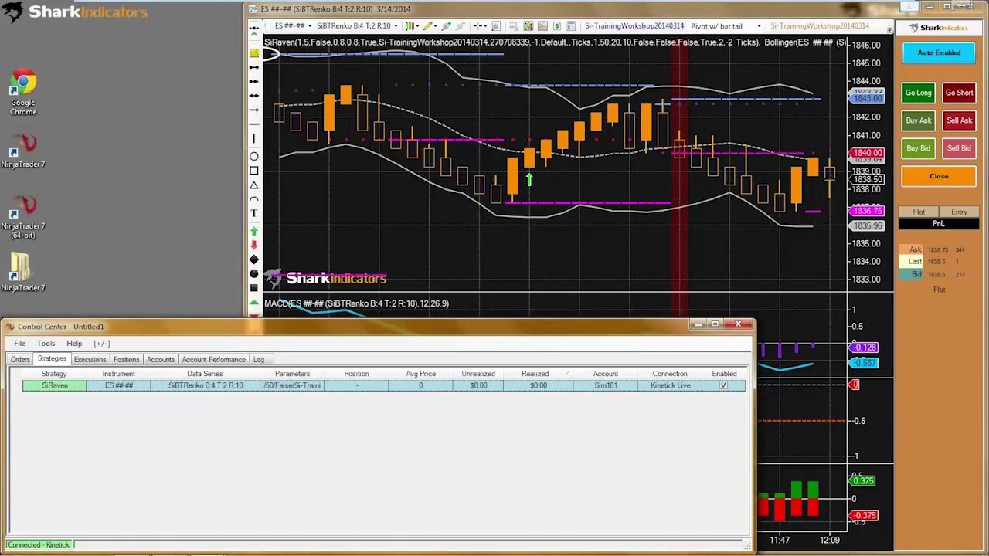
pyautogui.moveTo(31, 553)
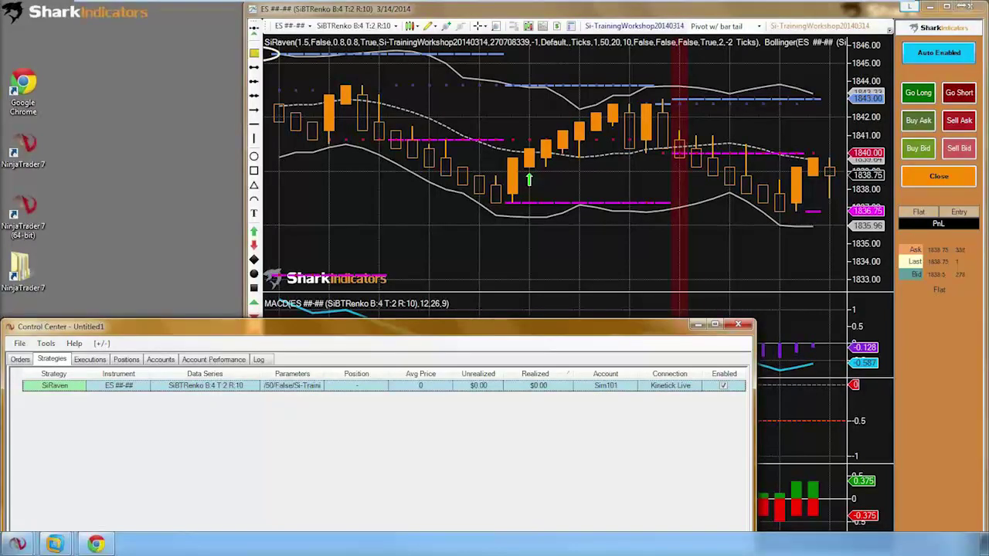